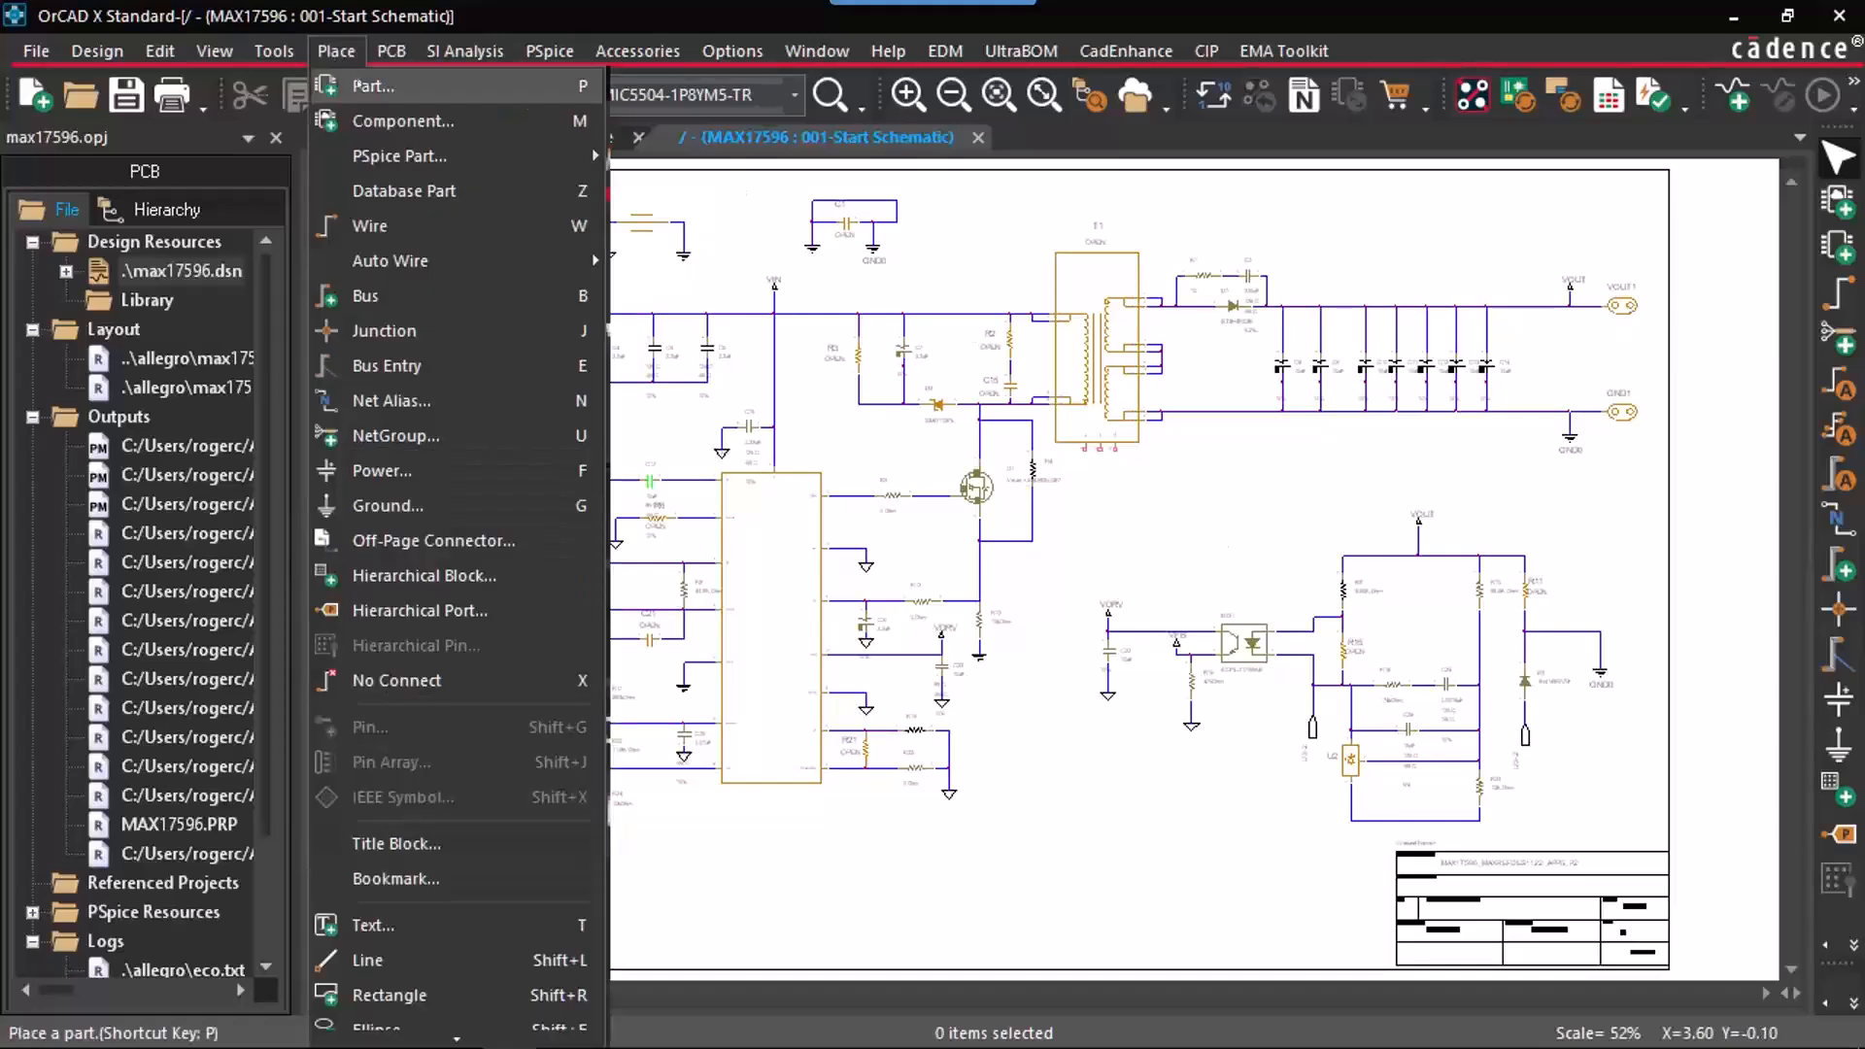
Step: Preview the 3N262_1 part from the design cache in the Place Part pane, and close the pane
{"action": "left_click", "coordinate": [407, 86]}
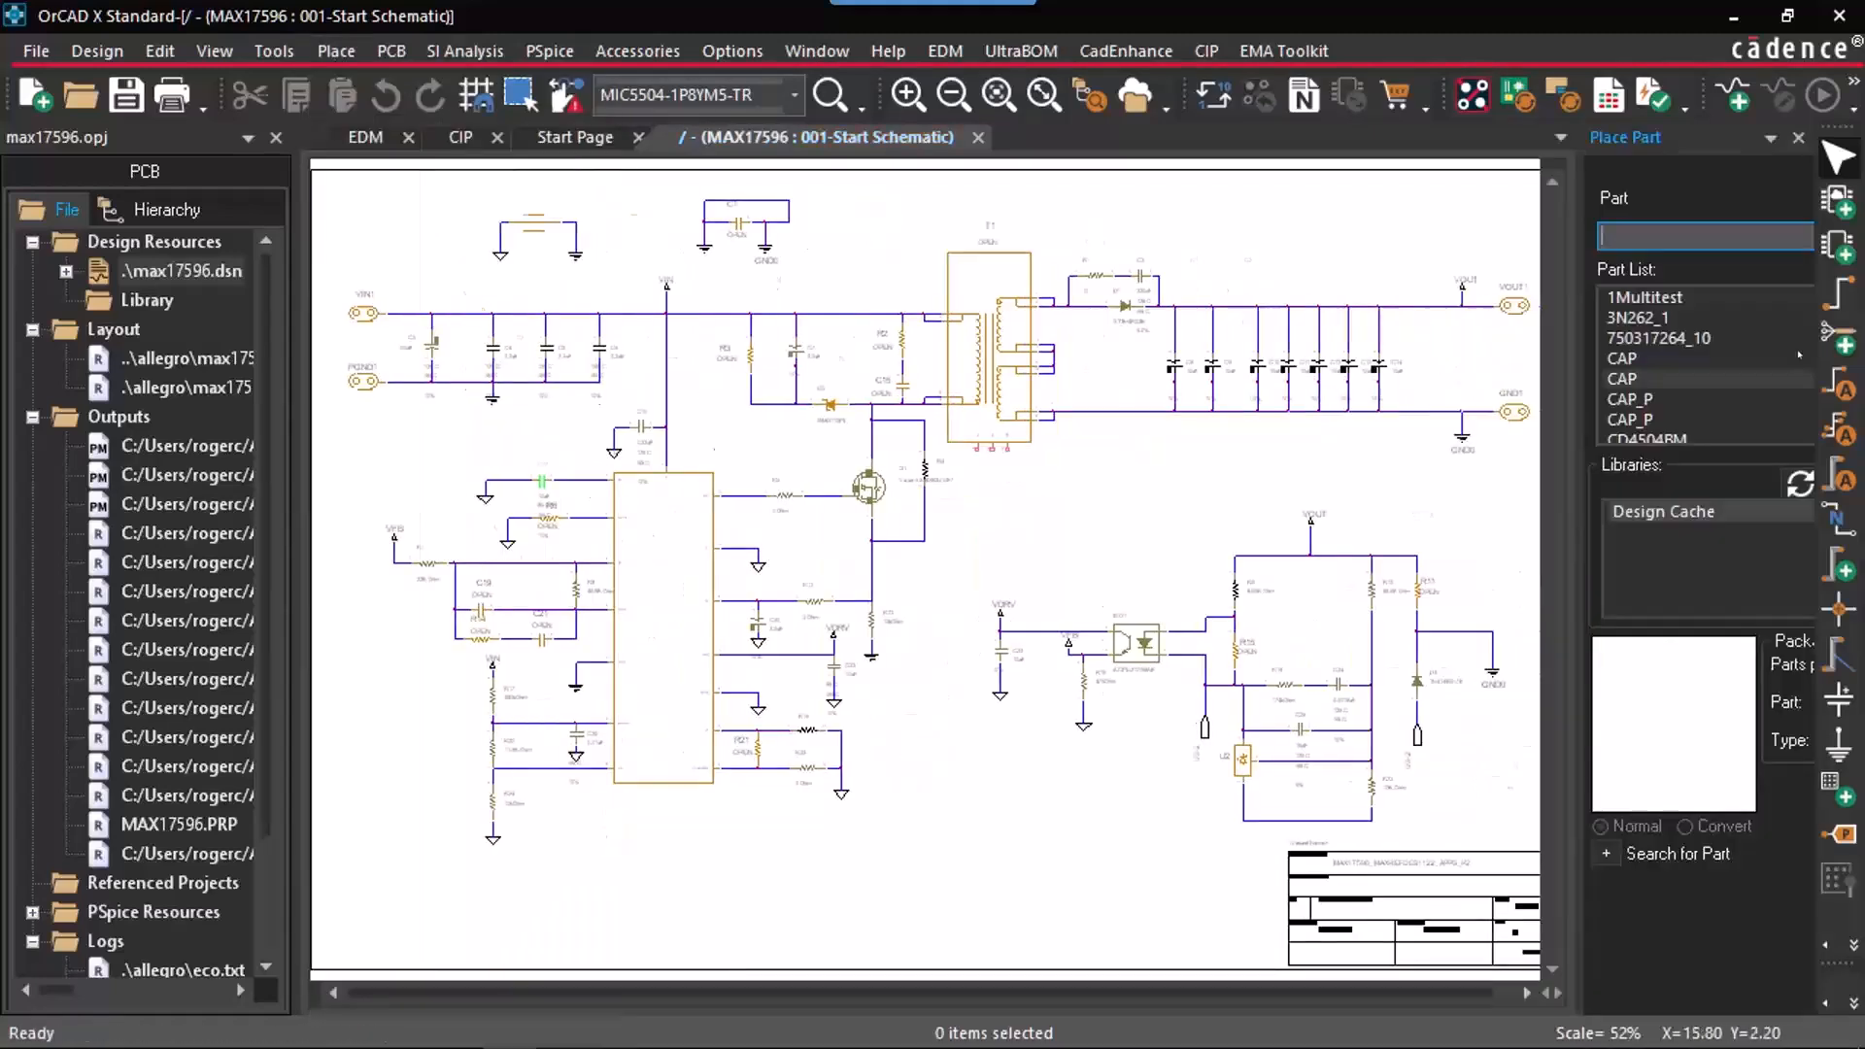
{"action": "left_click", "coordinate": [1655, 319]}
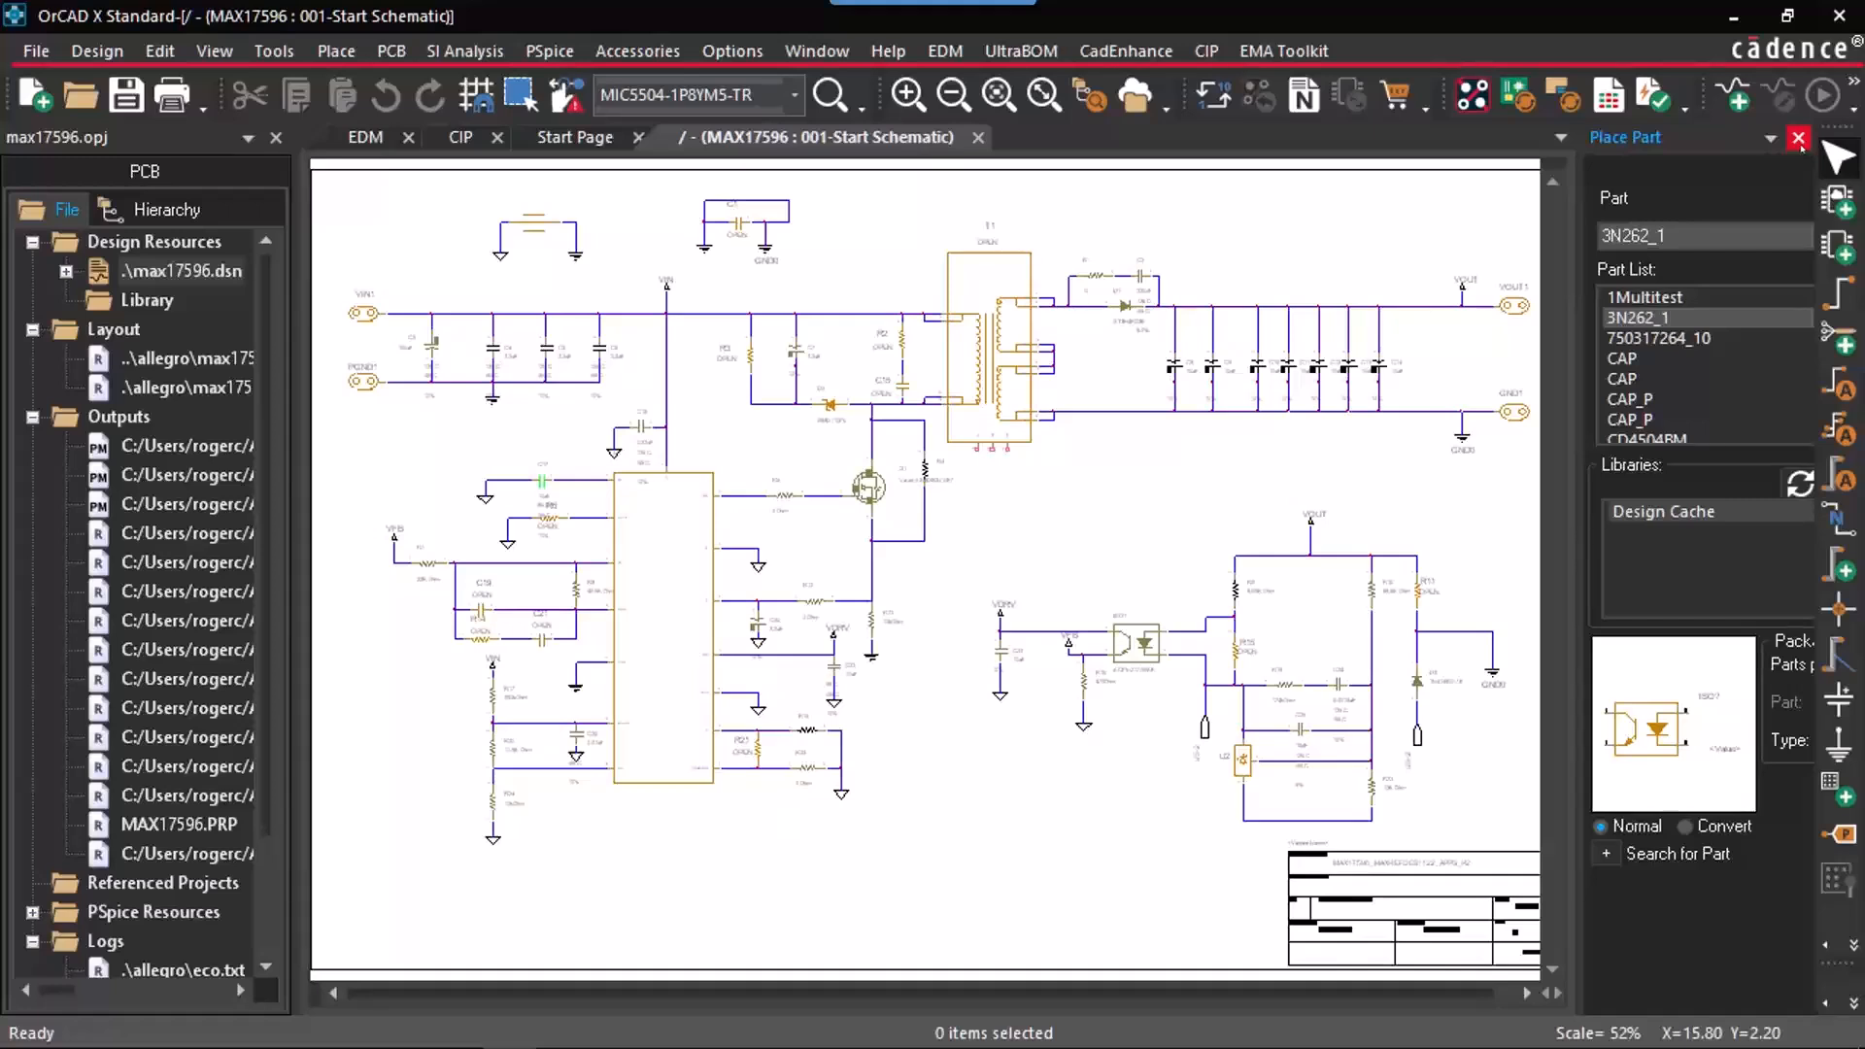
{"action": "left_click", "coordinate": [1798, 139]}
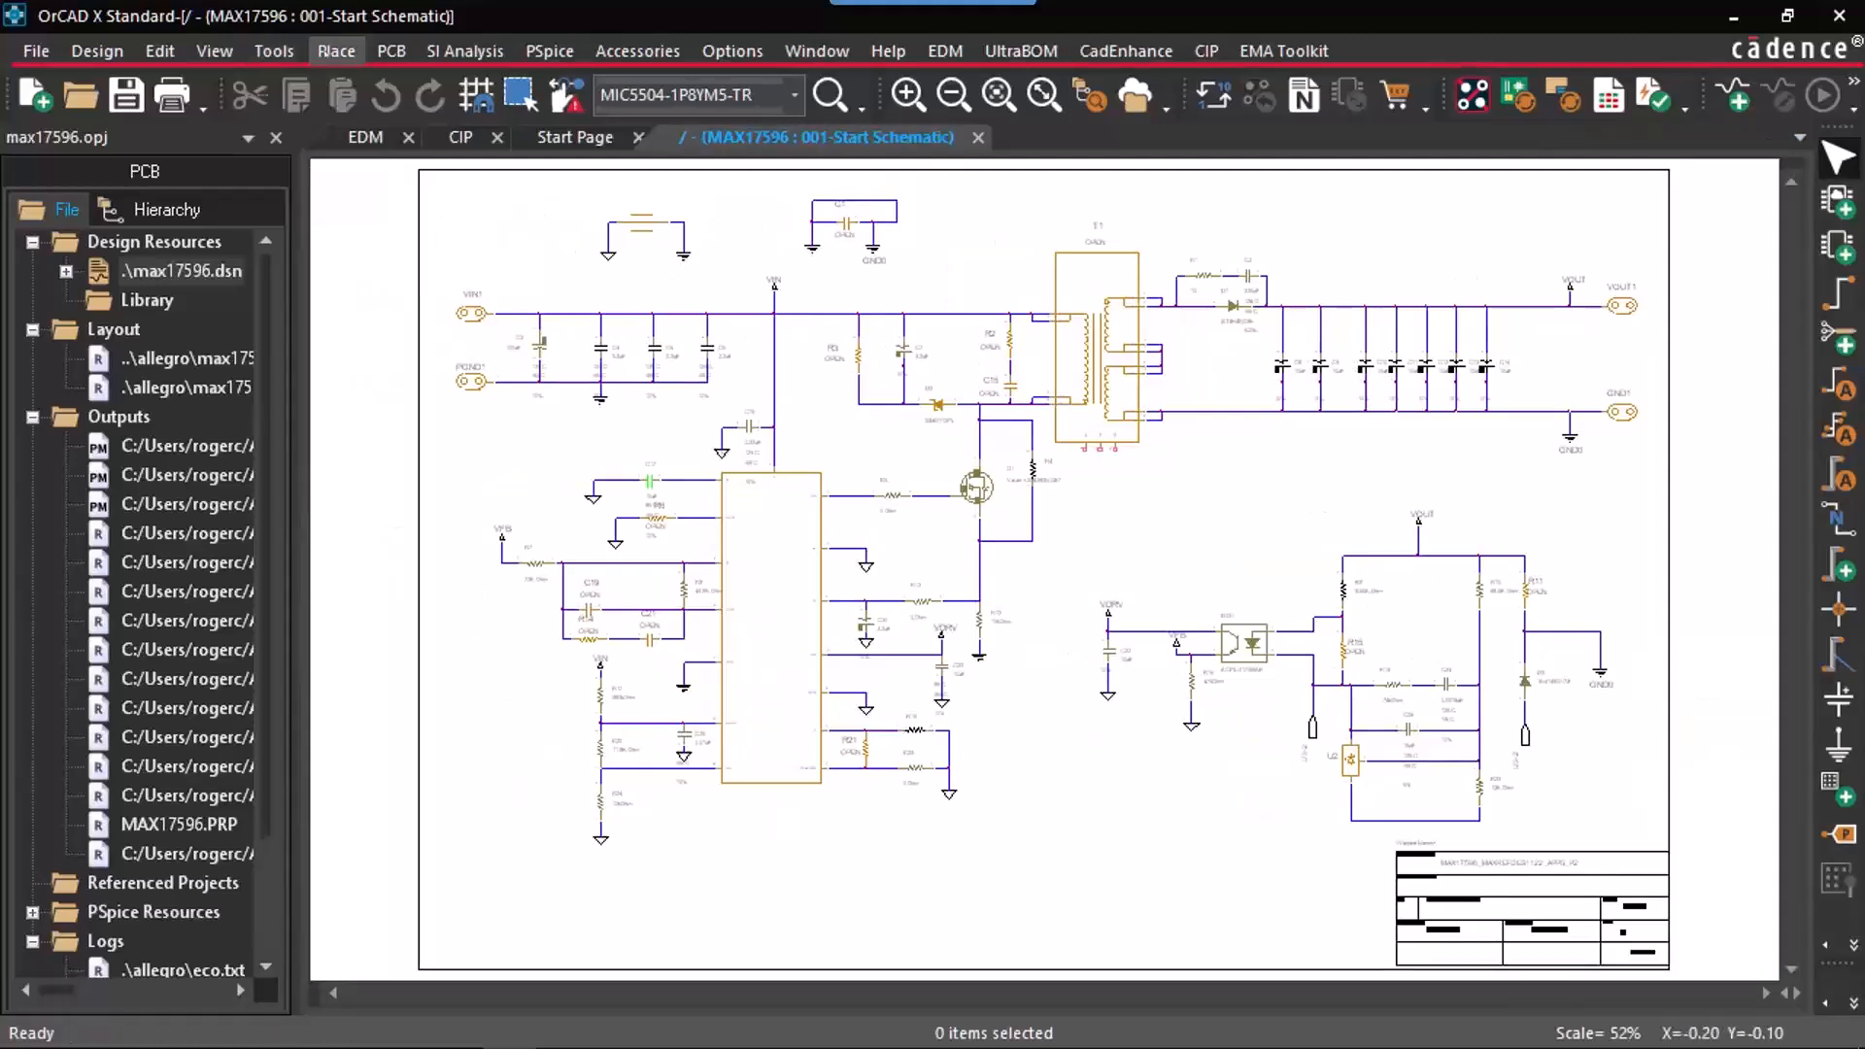
Step: Open the CIS Explorer for placing a database part and enlarge its Explorer area
{"action": "left_click", "coordinate": [336, 50]}
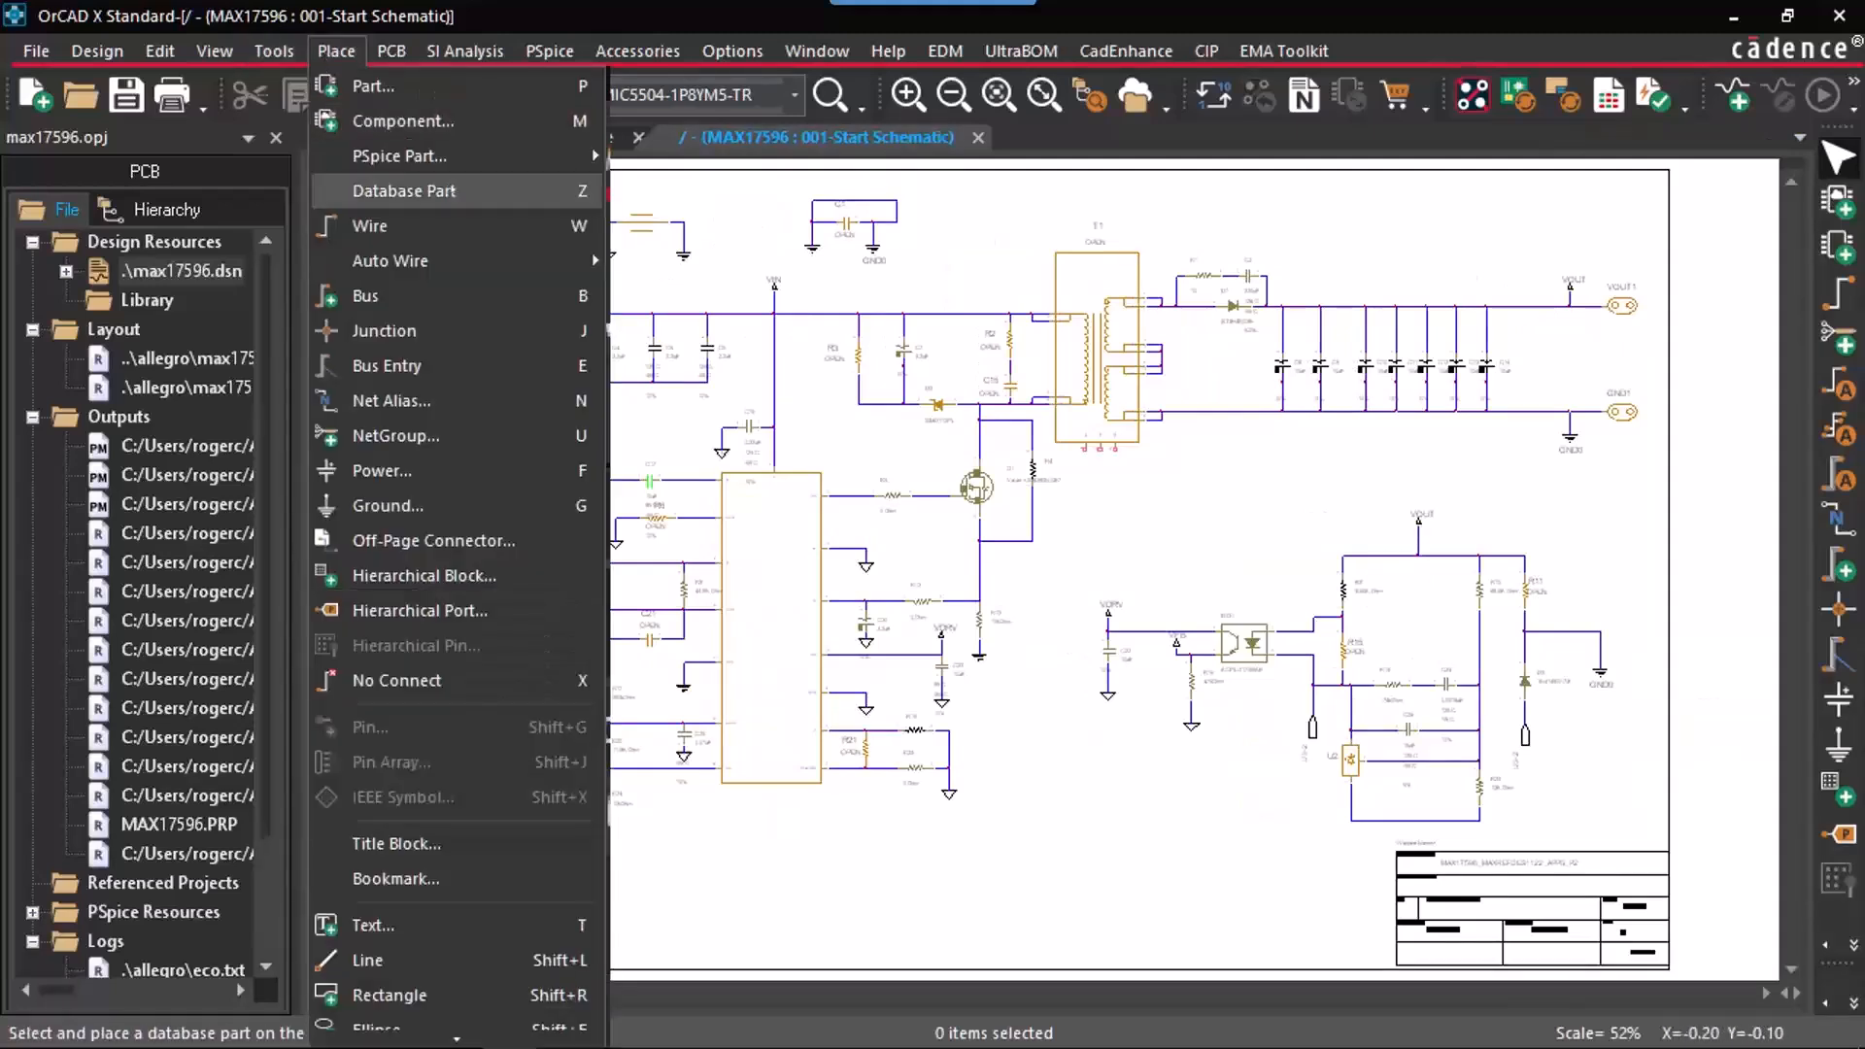
{"action": "left_click", "coordinate": [404, 190]}
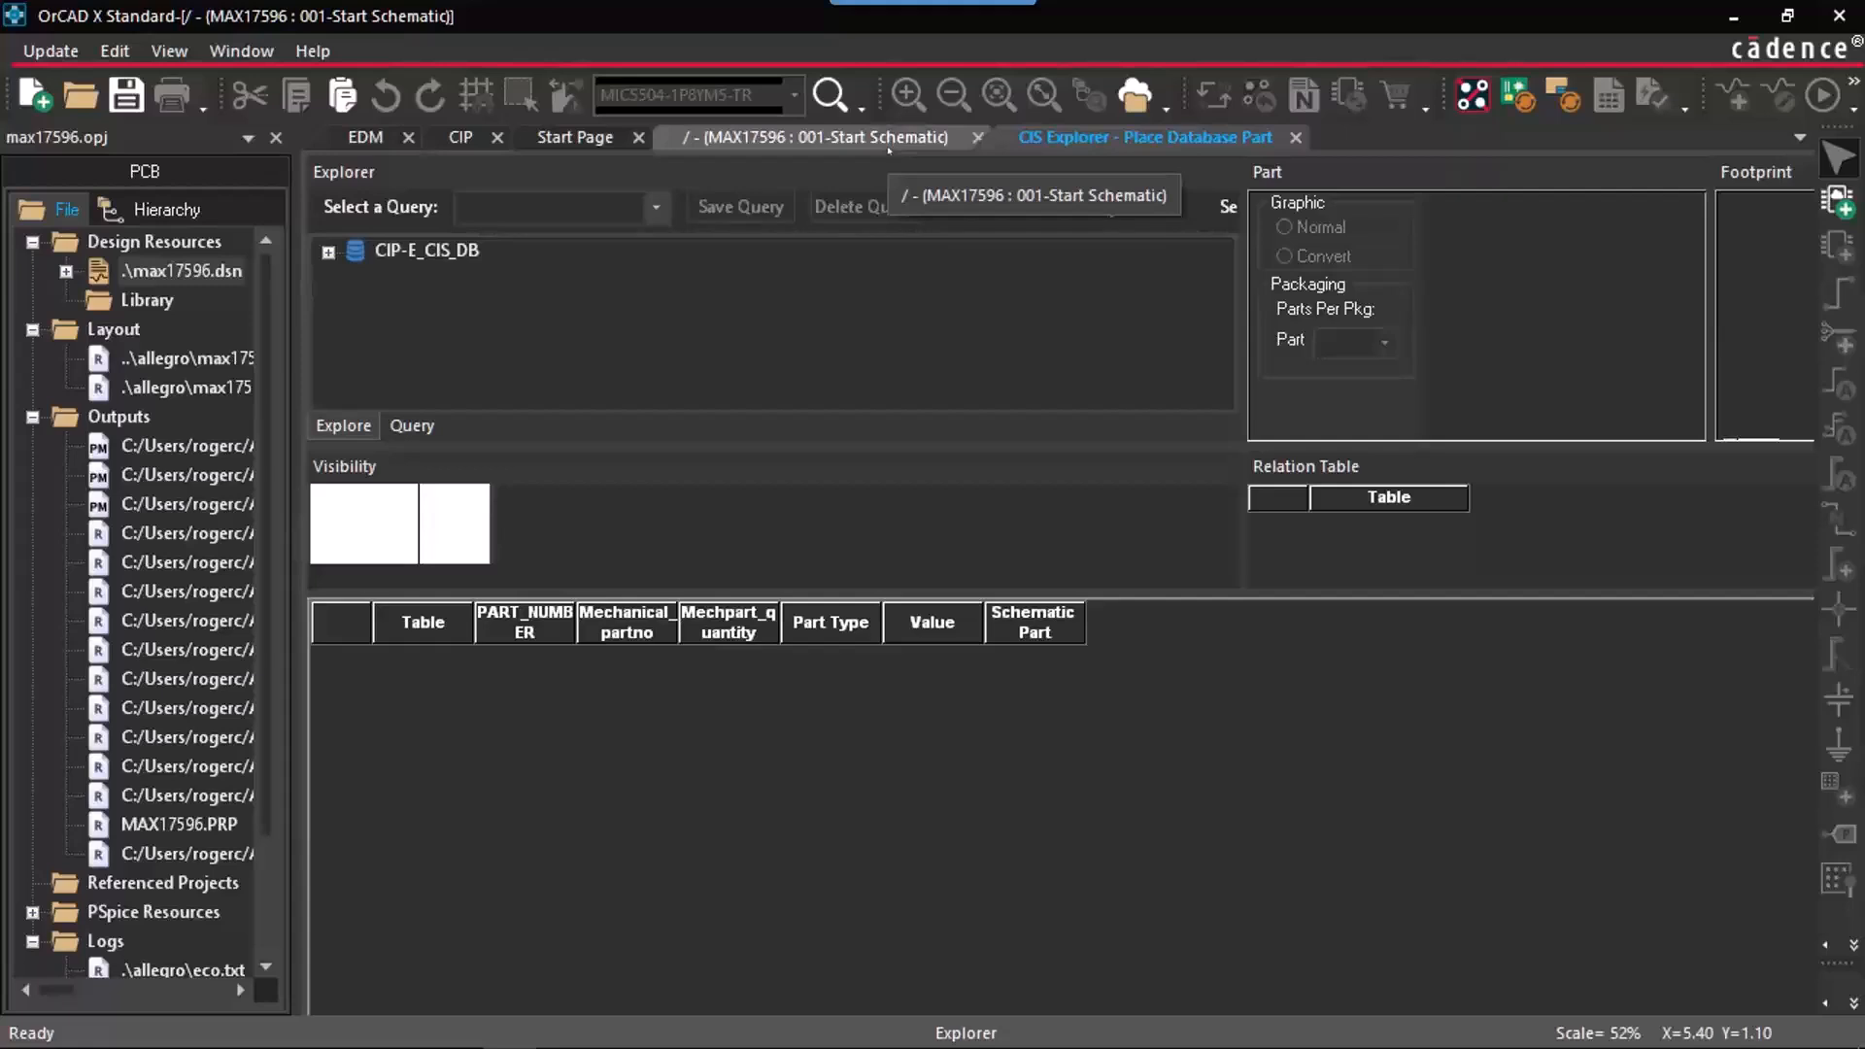
{"action": "left_click", "coordinate": [889, 142]}
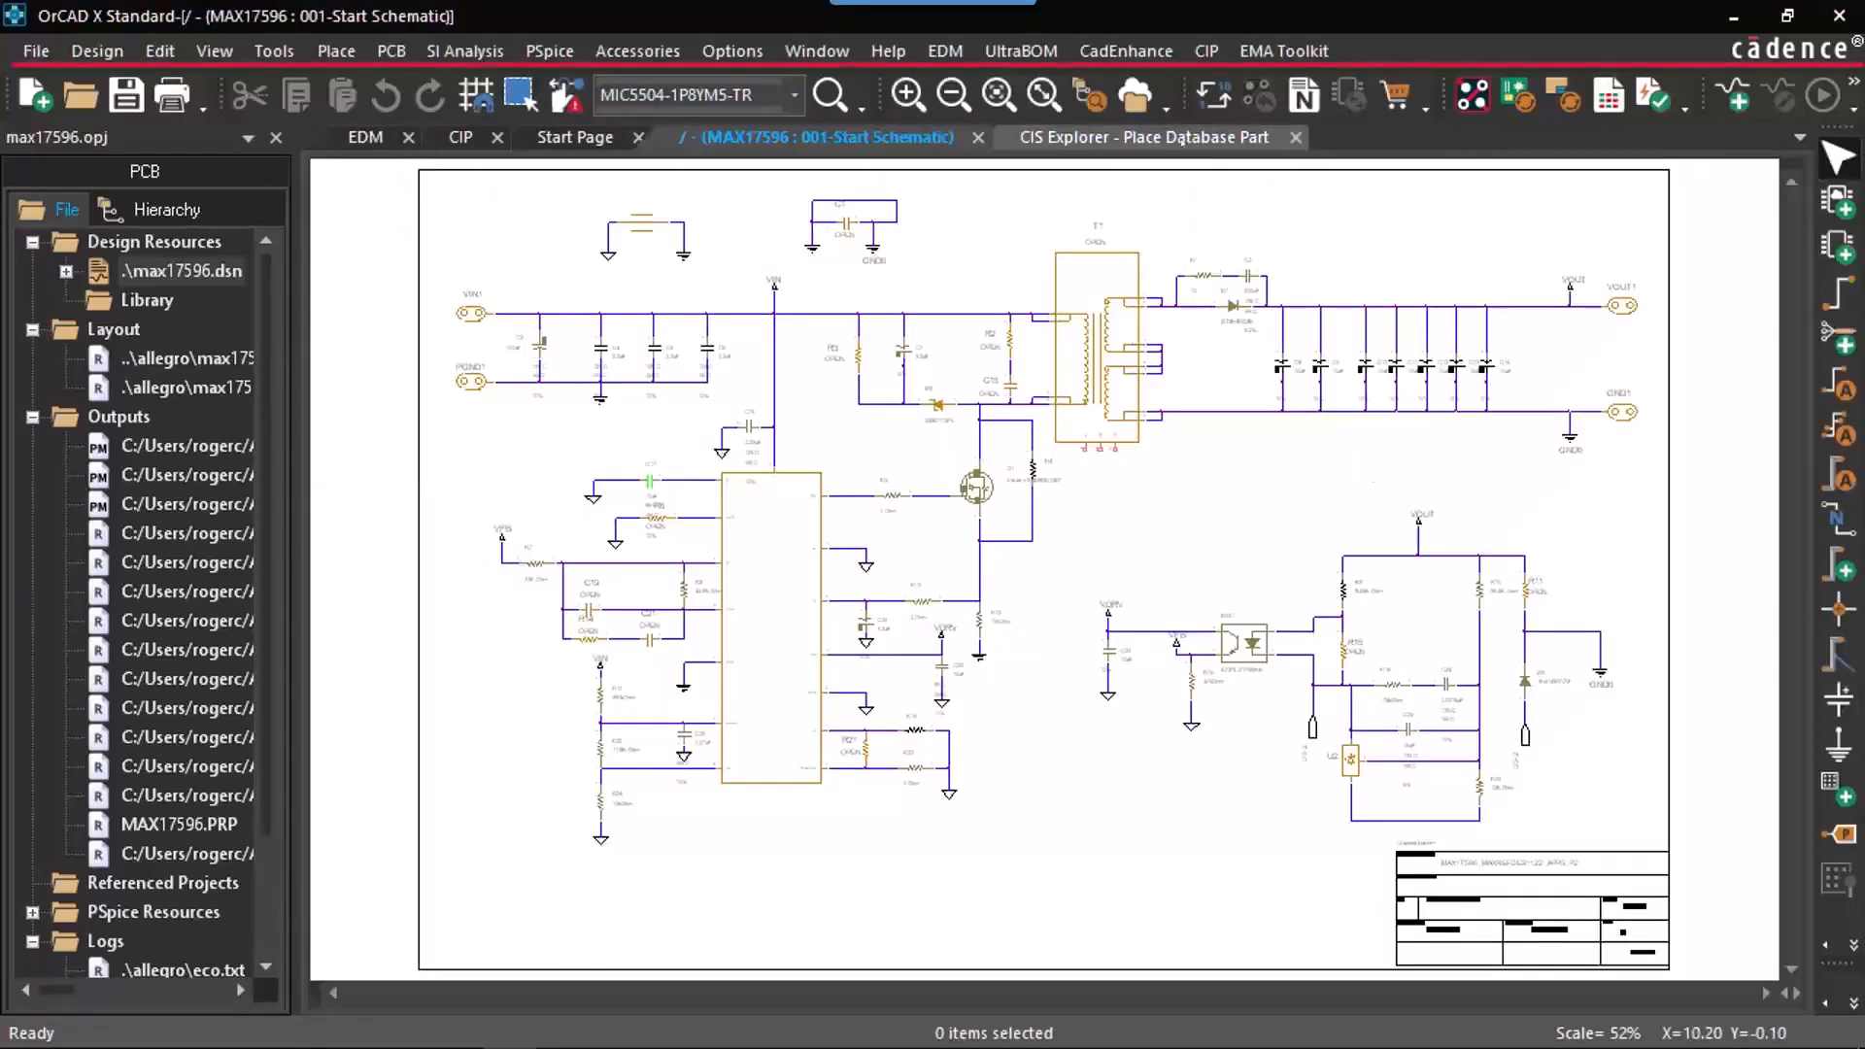
{"action": "left_click", "coordinate": [1144, 137]}
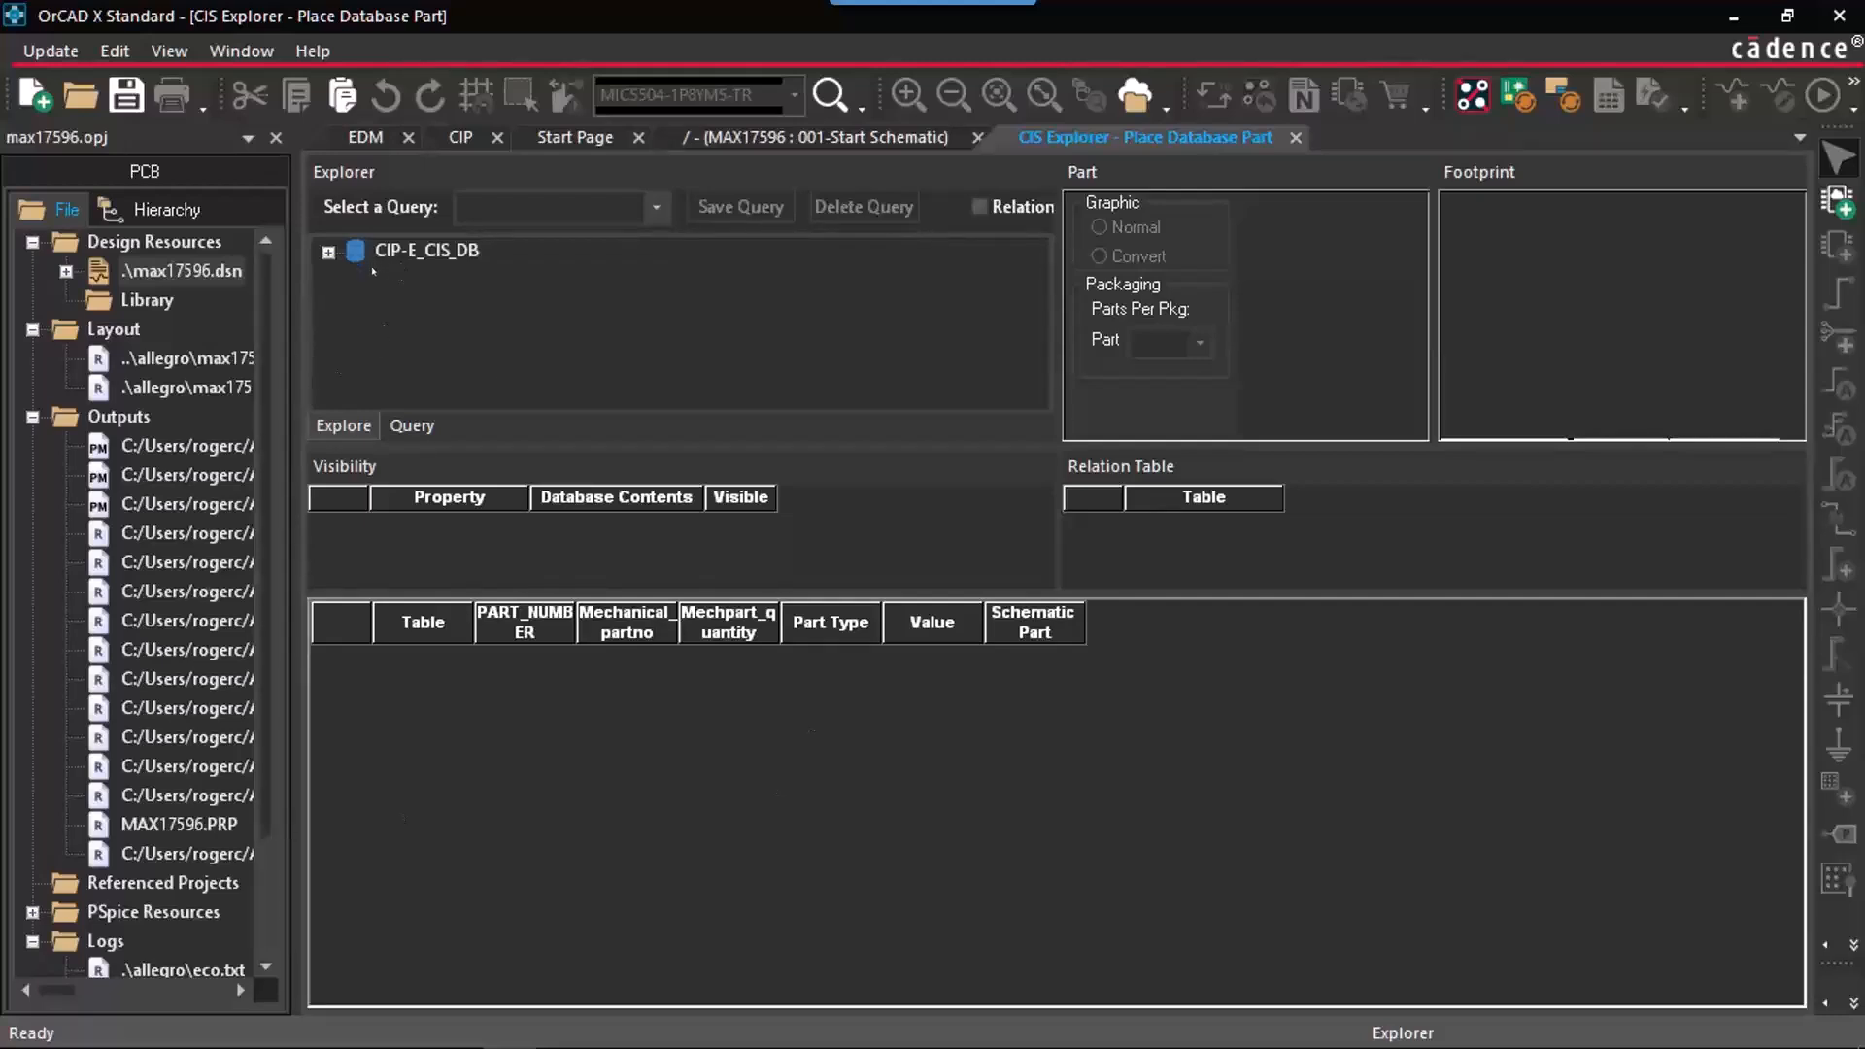
{"action": "left_click_drag", "start_coordinate": [544, 443], "coordinate": [579, 541]}
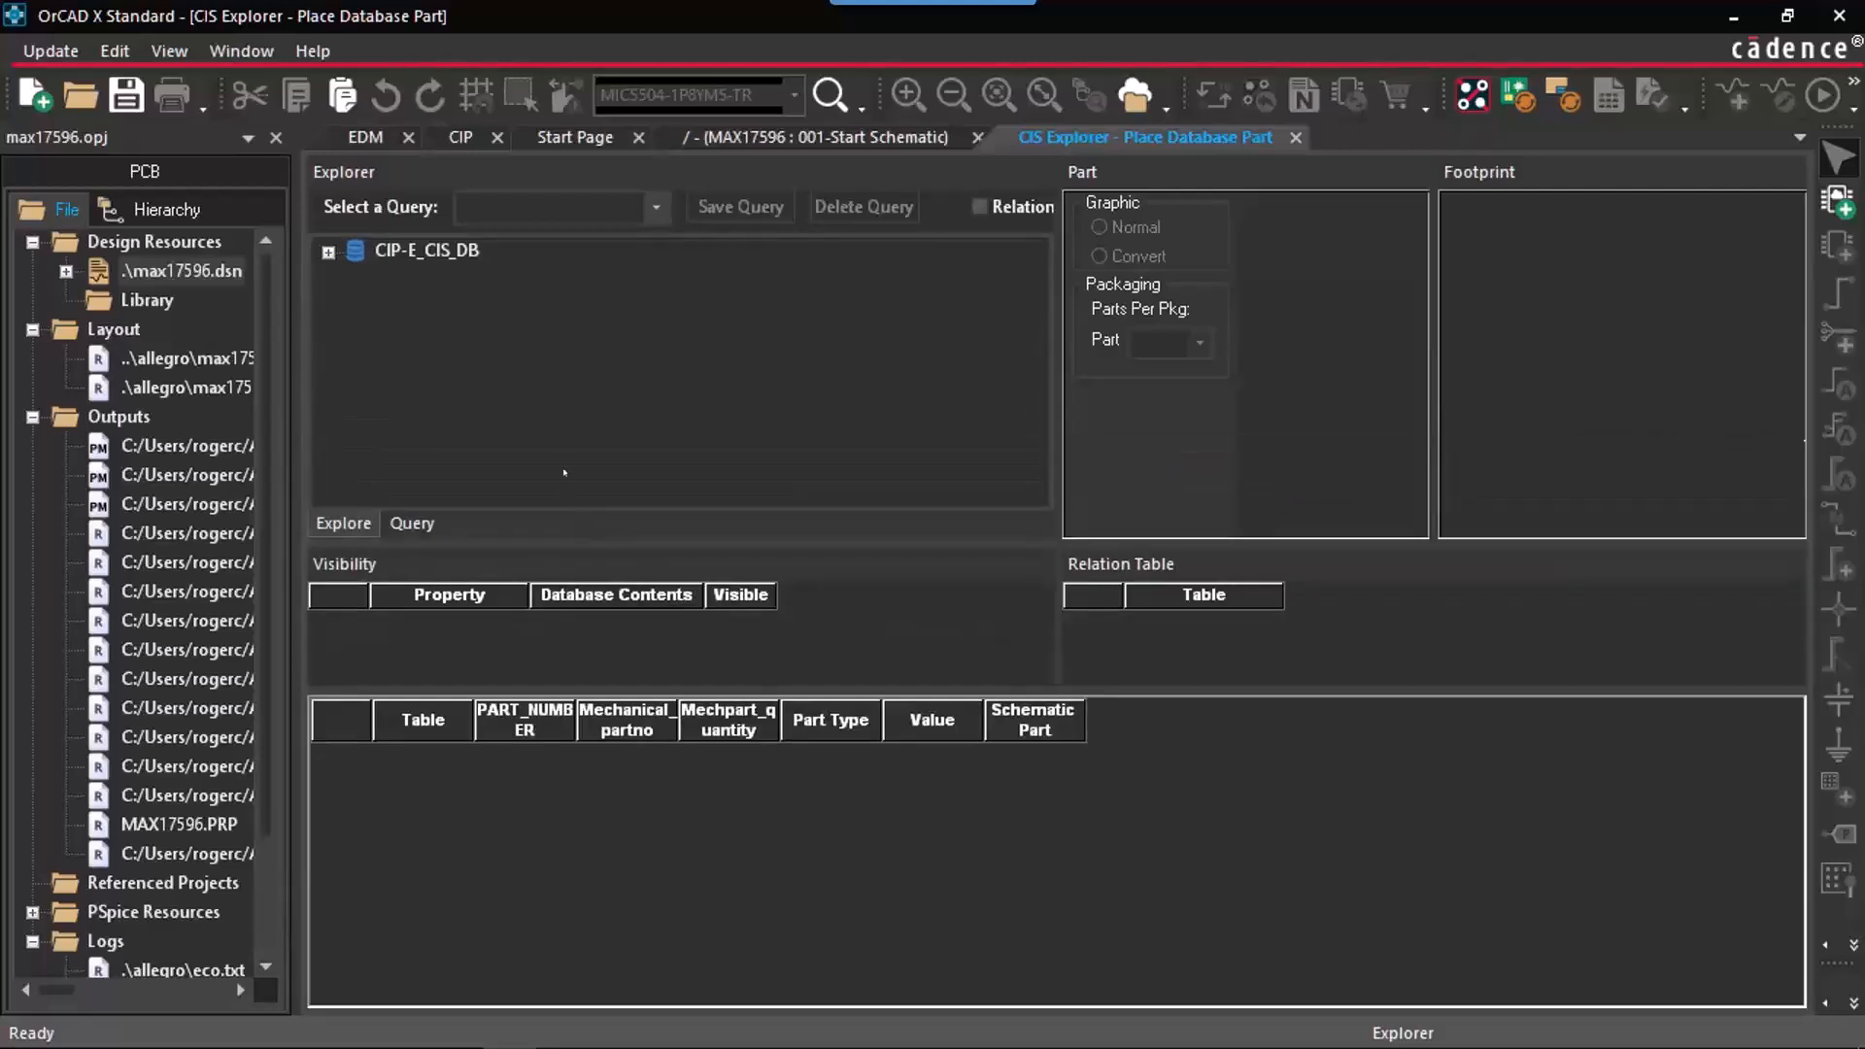
Step: List the EMA ceramic SMD 0603 capacitors from the CIP-E_CIS_DB database
{"action": "left_click", "coordinate": [328, 253]}
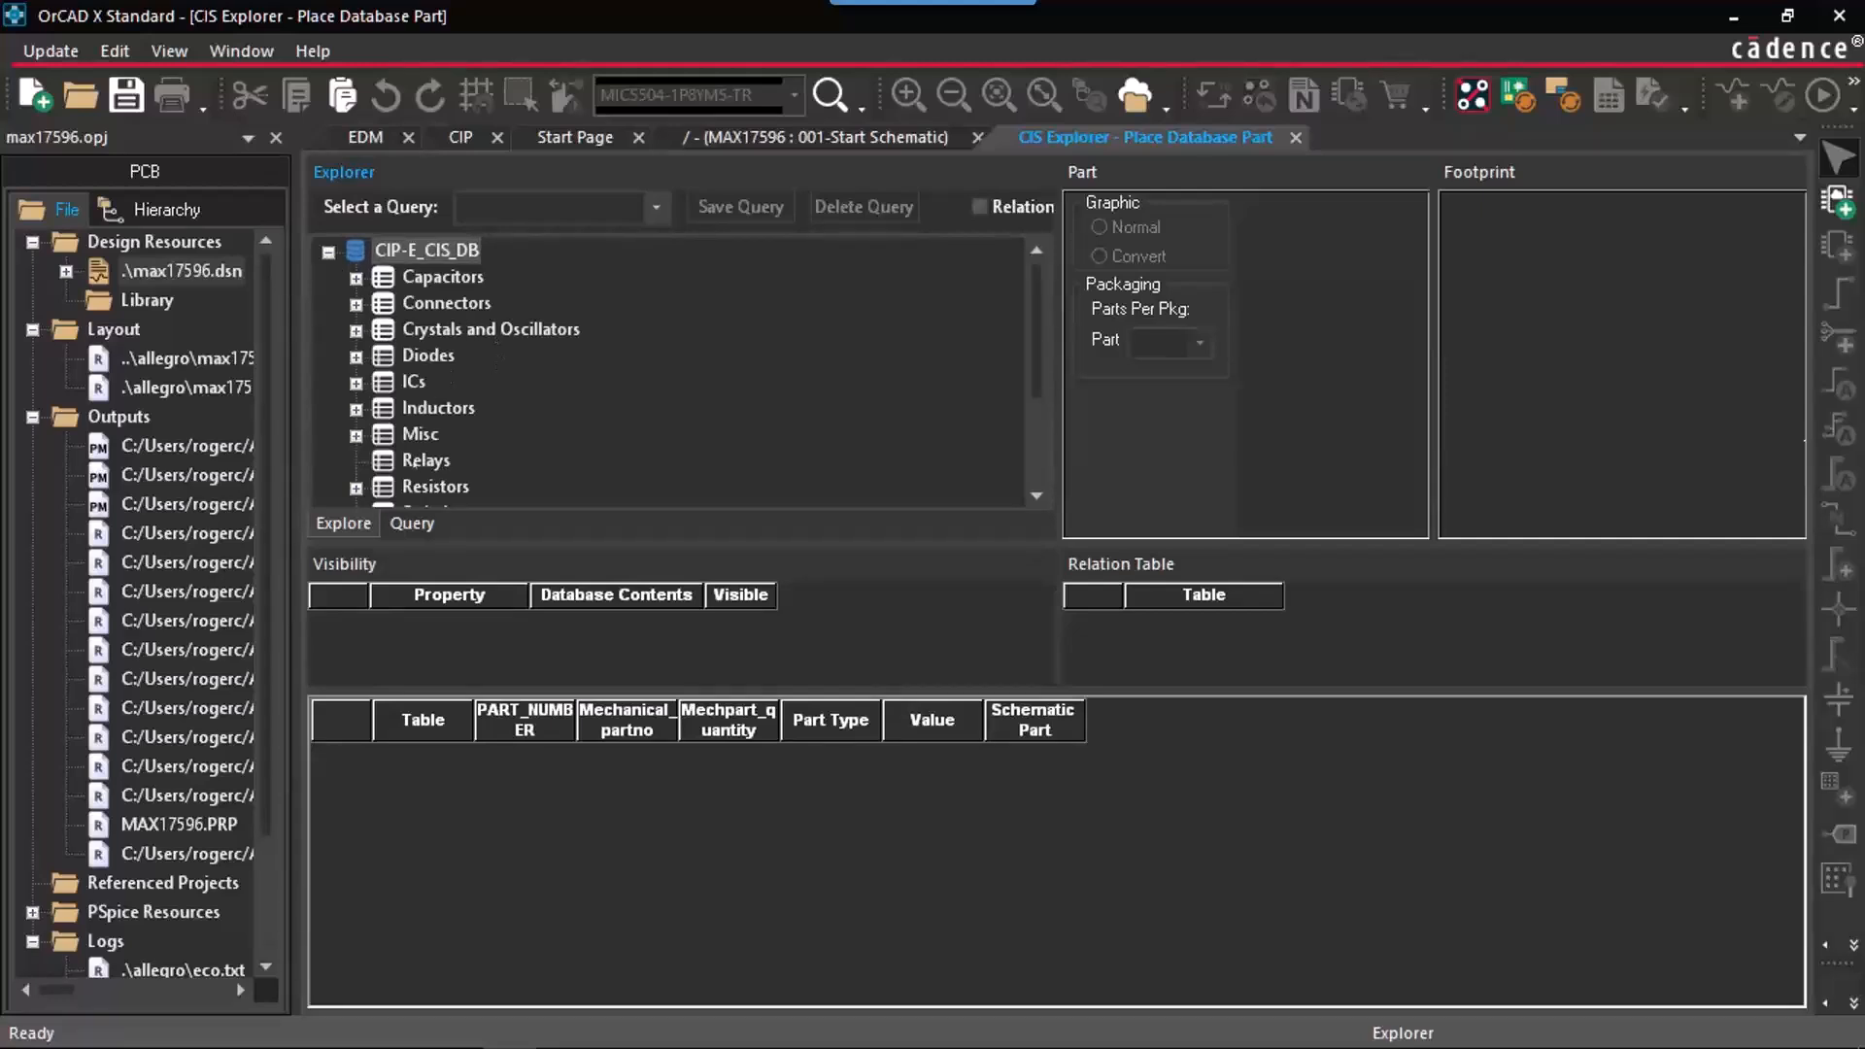
{"action": "left_click", "coordinate": [355, 279]}
{"action": "left_click", "coordinate": [384, 304]}
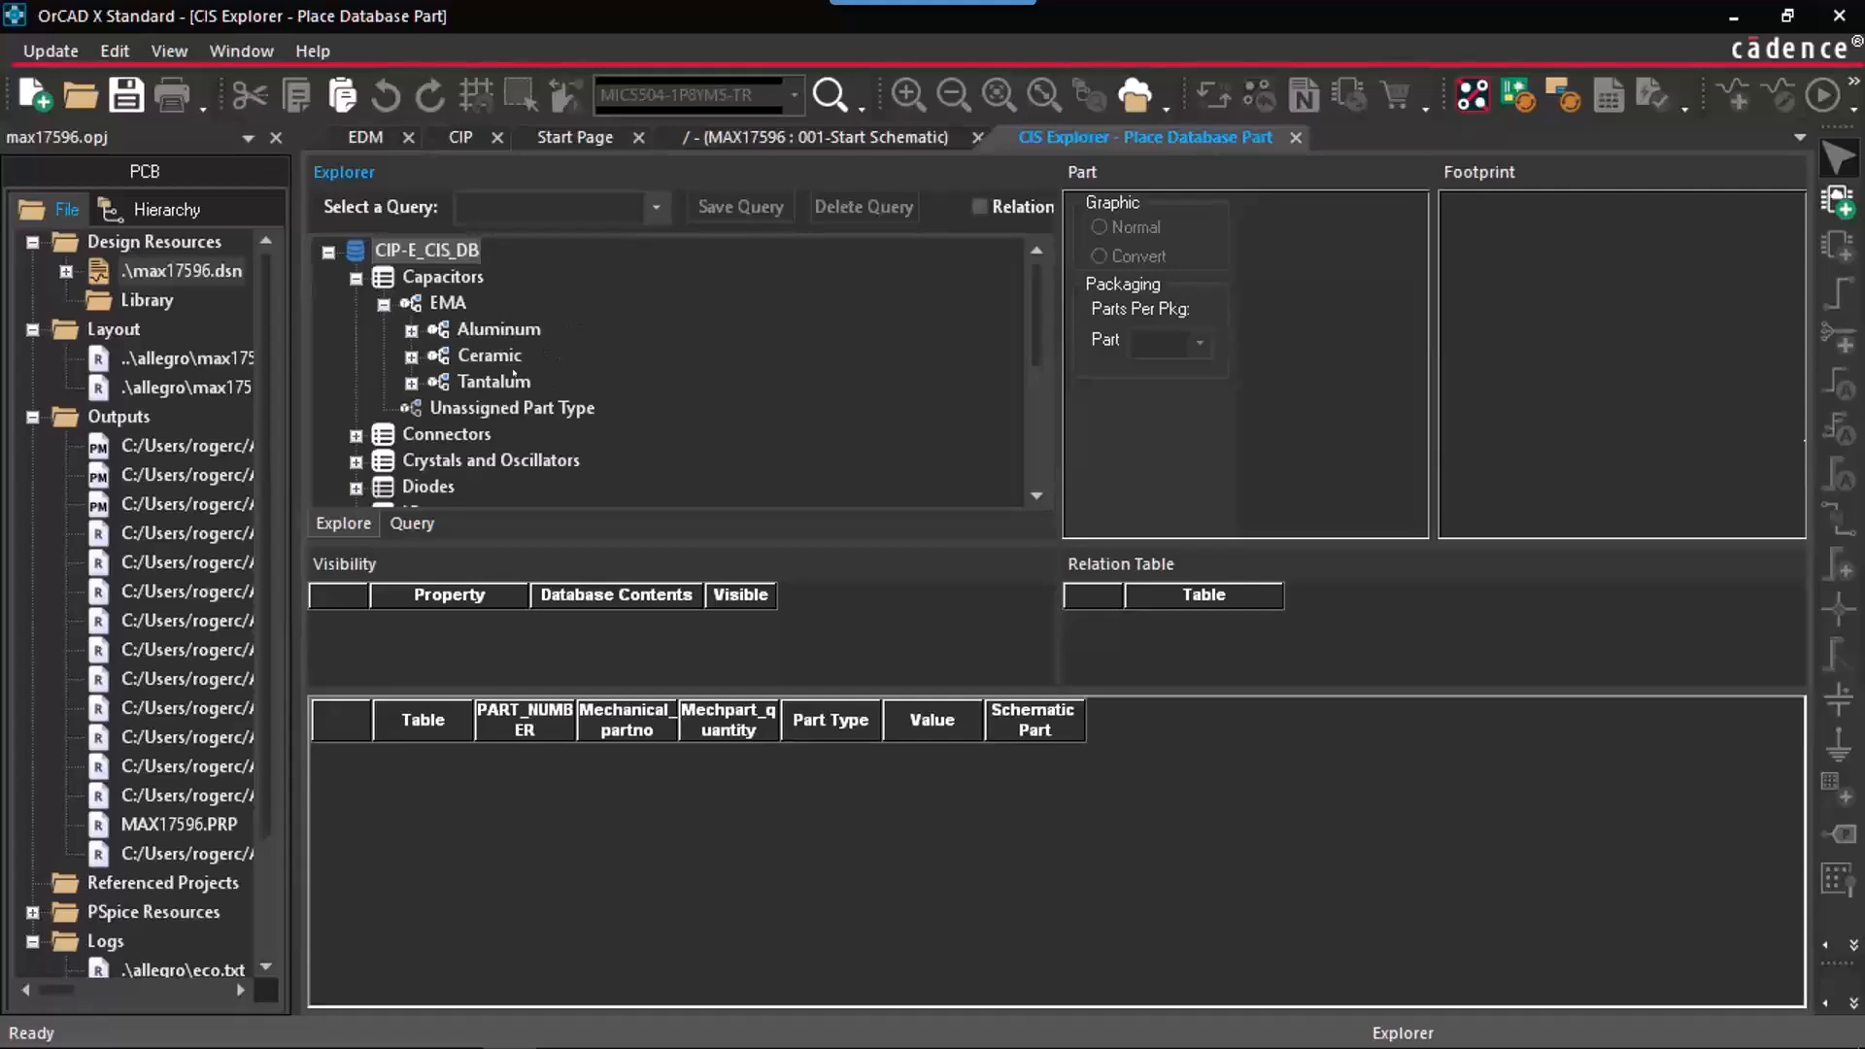
{"action": "left_click", "coordinate": [411, 357]}
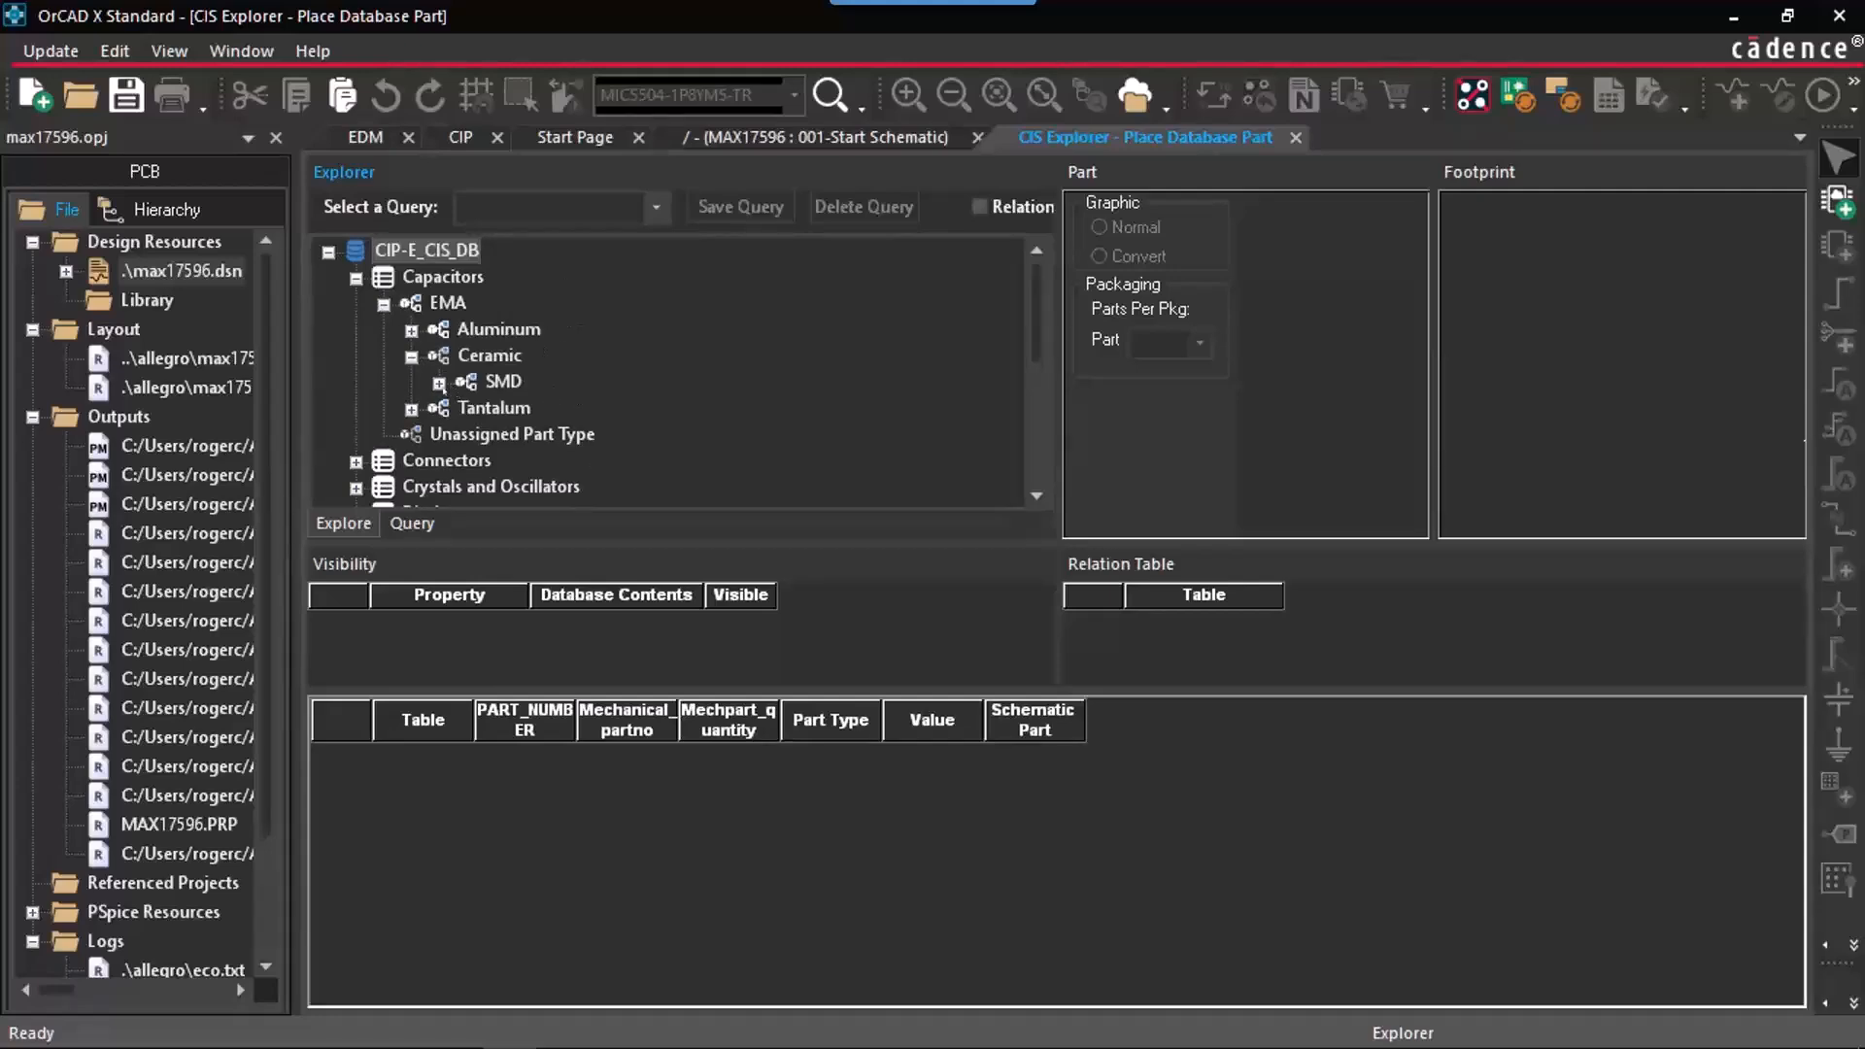
{"action": "left_click", "coordinate": [439, 383]}
{"action": "left_click", "coordinate": [530, 329]}
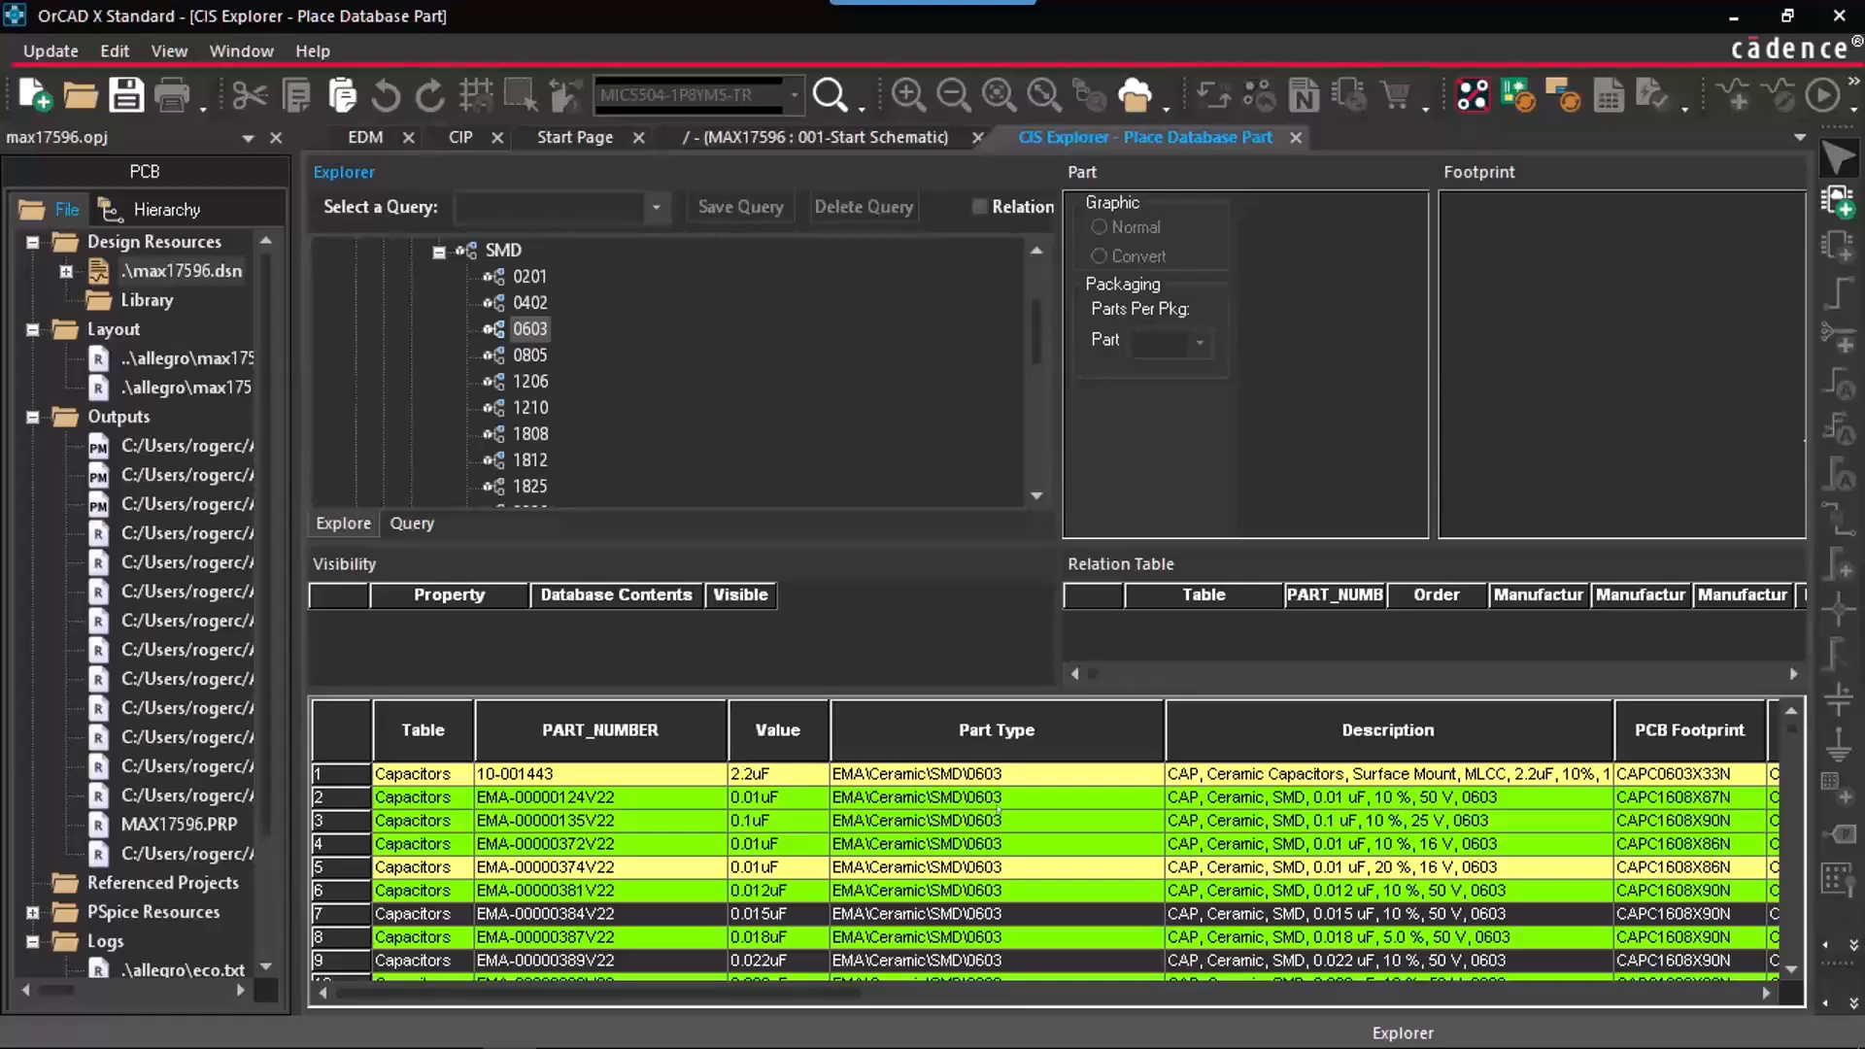
Step: Select the 0.01uF capacitor EMA-00000124V22 and examine its symbol, footprint, and manufacturer and datasheet relations
{"action": "left_click", "coordinate": [1039, 791]}
{"action": "left_click_drag", "start_coordinate": [1175, 545], "coordinate": [1180, 455]}
{"action": "left_click_drag", "start_coordinate": [1175, 594], "coordinate": [1178, 697]}
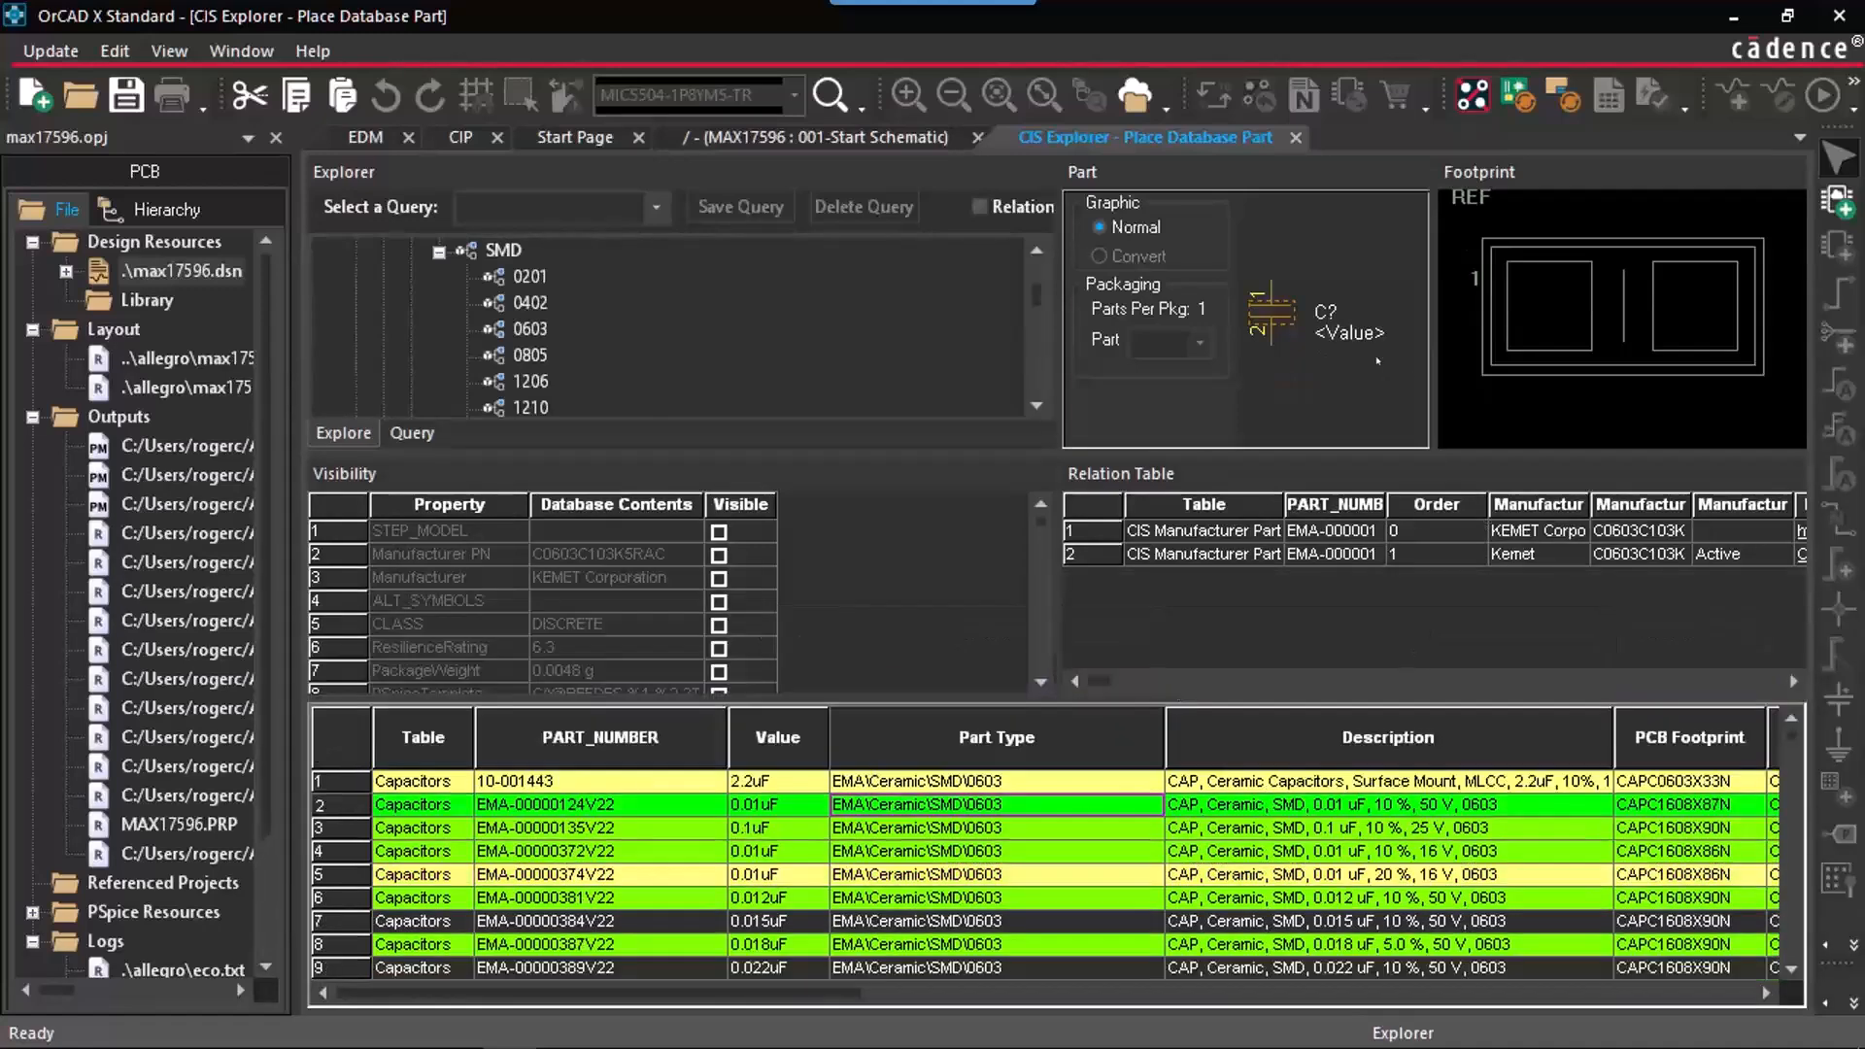
{"action": "left_click_drag", "start_coordinate": [1590, 510], "coordinate": [1622, 509]}
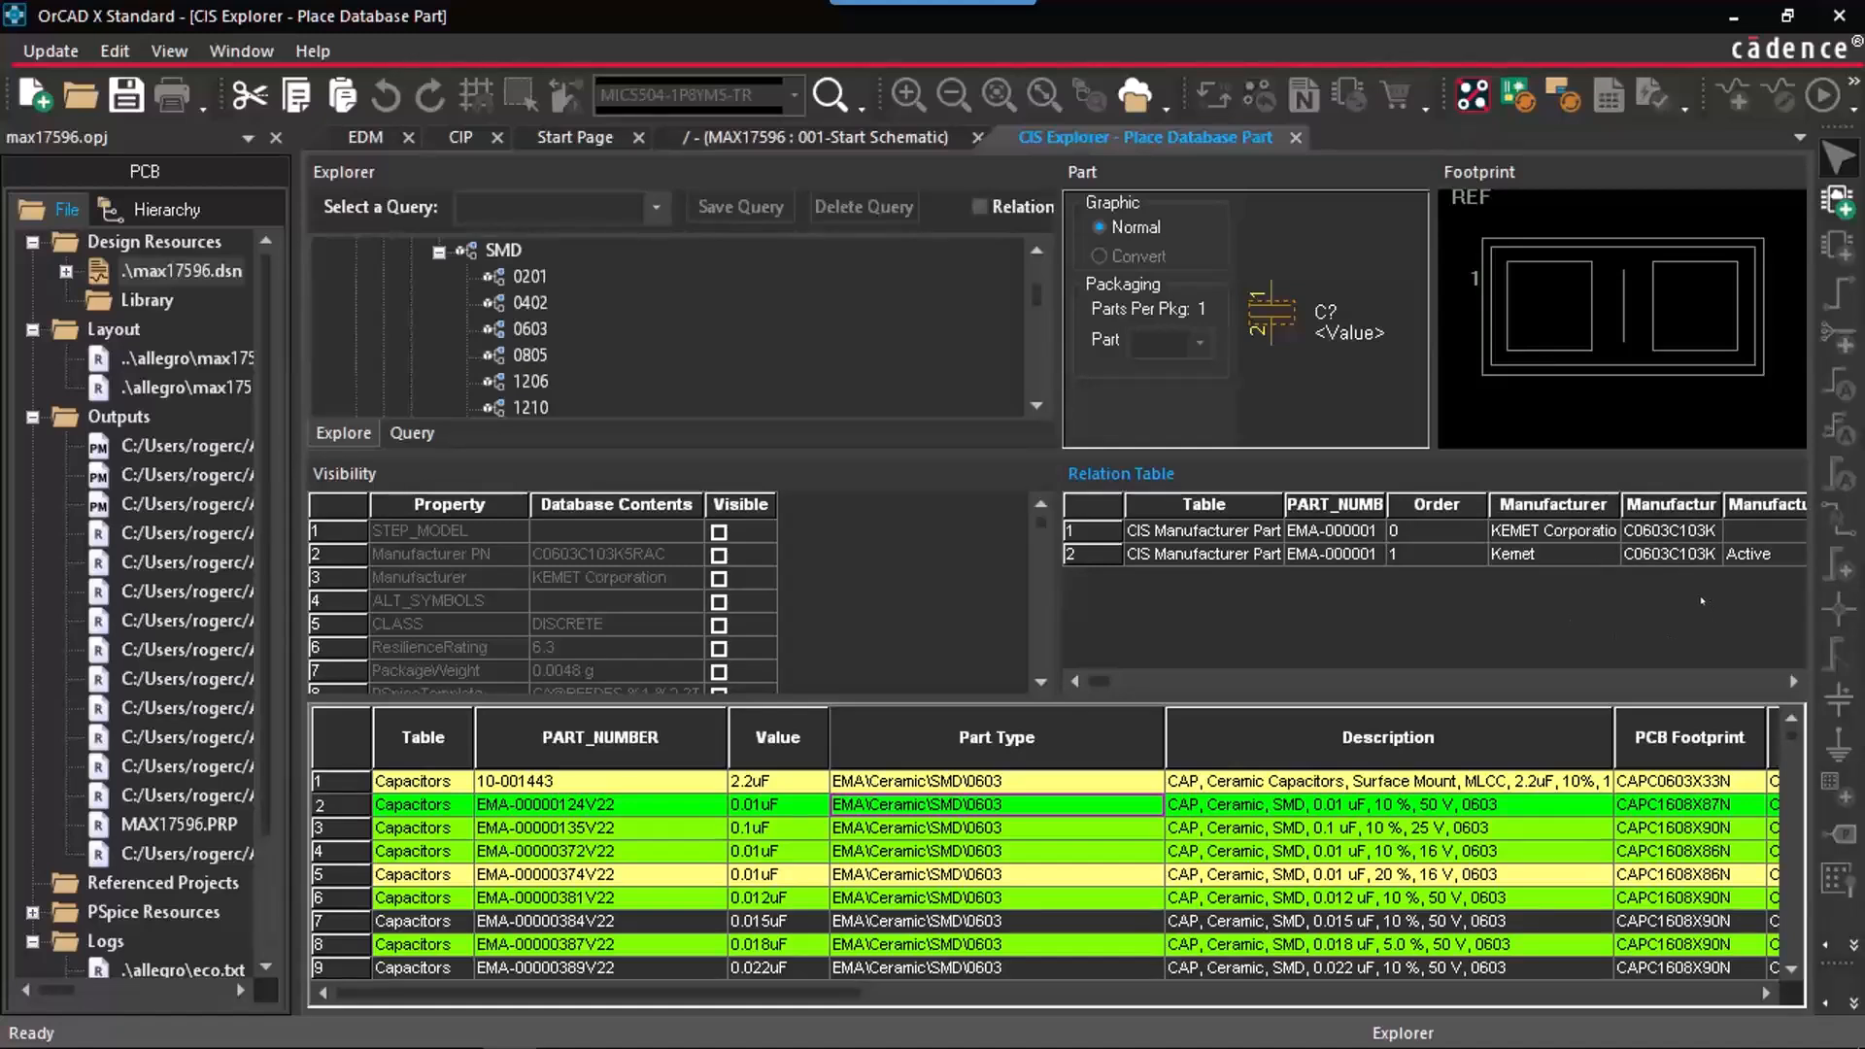
{"action": "left_click_drag", "start_coordinate": [1103, 680], "coordinate": [1108, 678]}
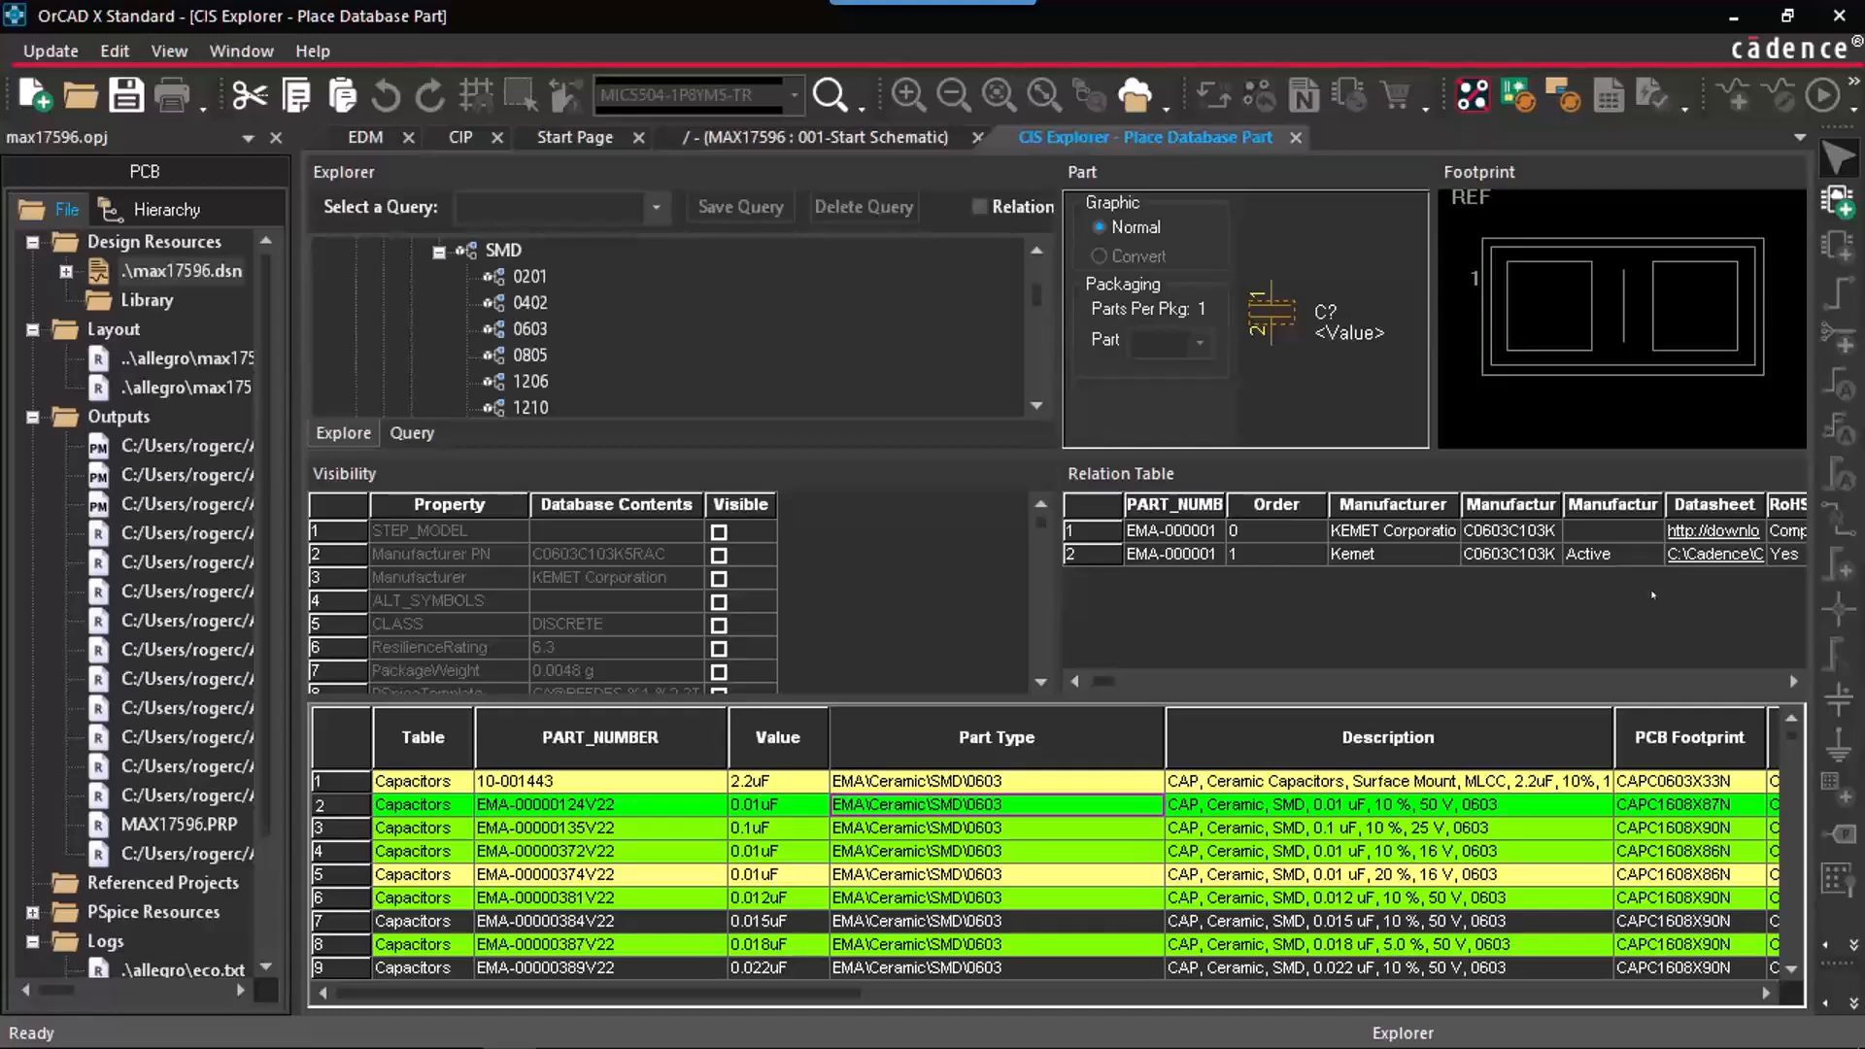
Step: Review the capacitor table's columns, sort it by value, and select the 3.3pF part EMA-00000707V22
{"action": "left_click", "coordinate": [1765, 993]}
{"action": "left_click", "coordinate": [1765, 993]}
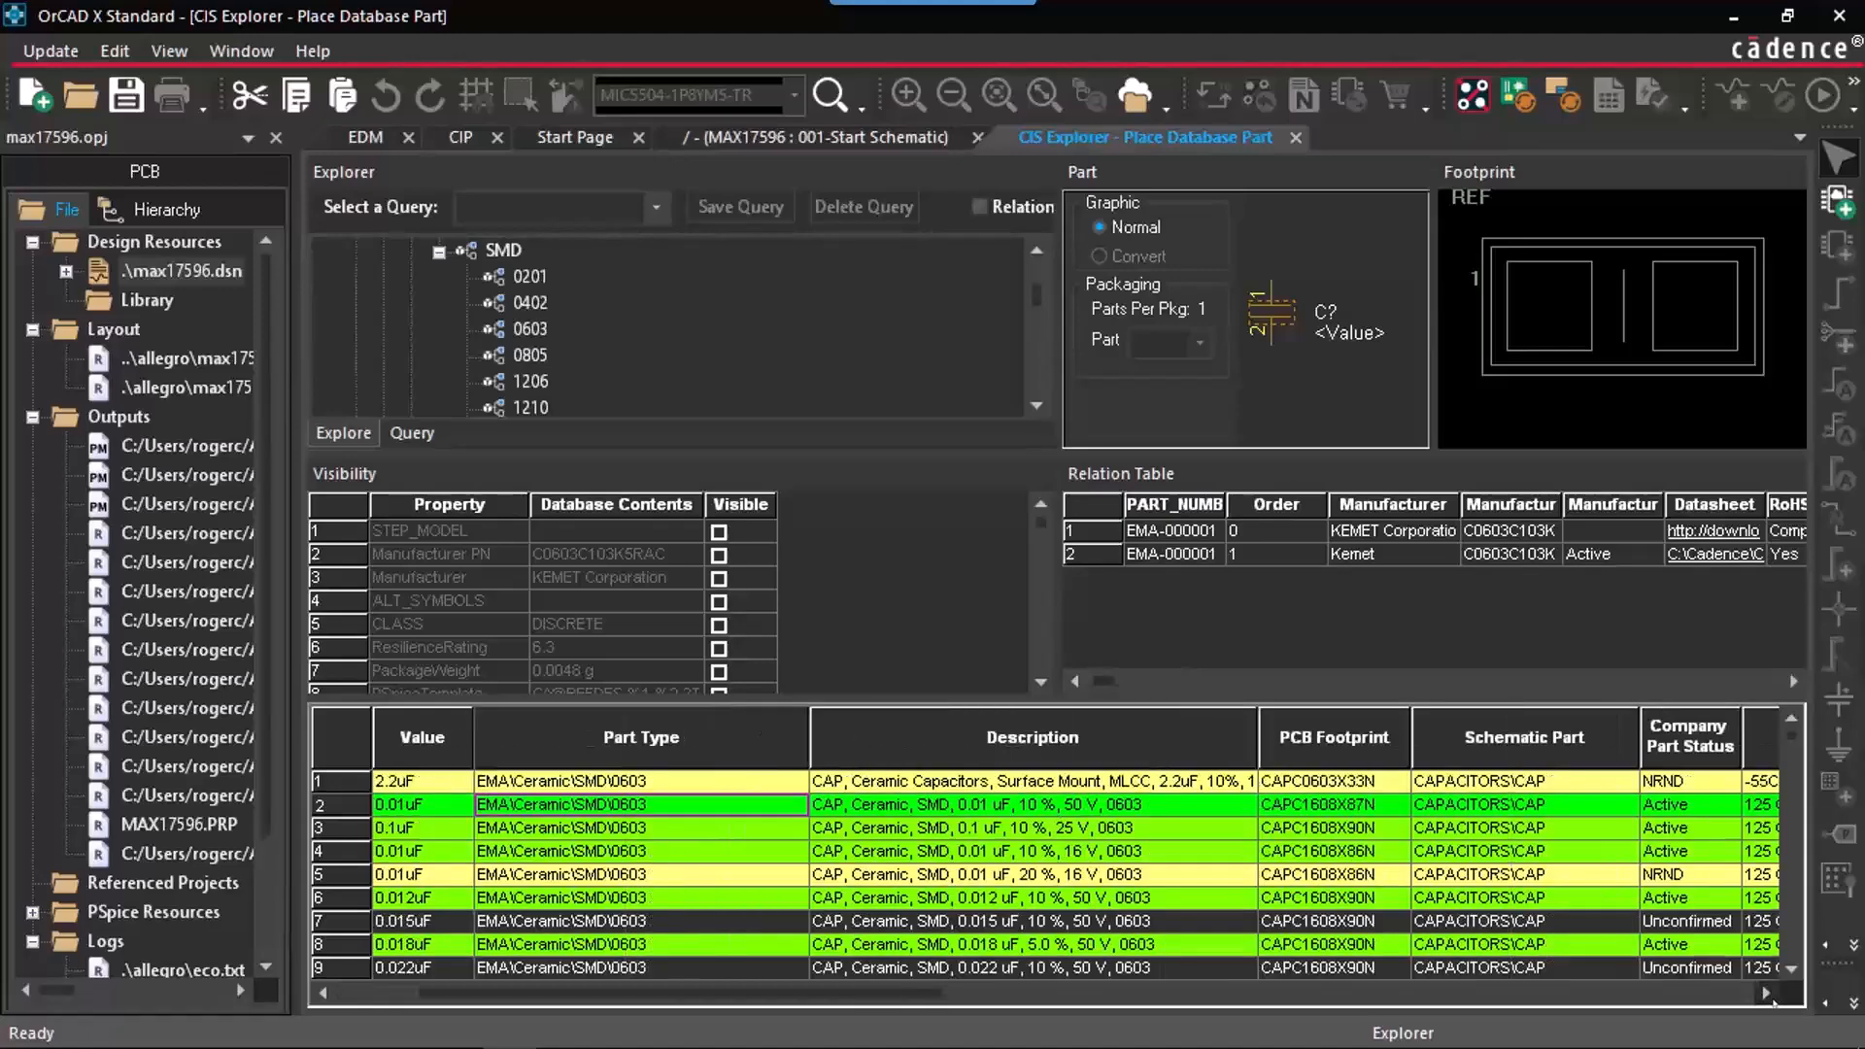
{"action": "left_click", "coordinate": [1766, 993]}
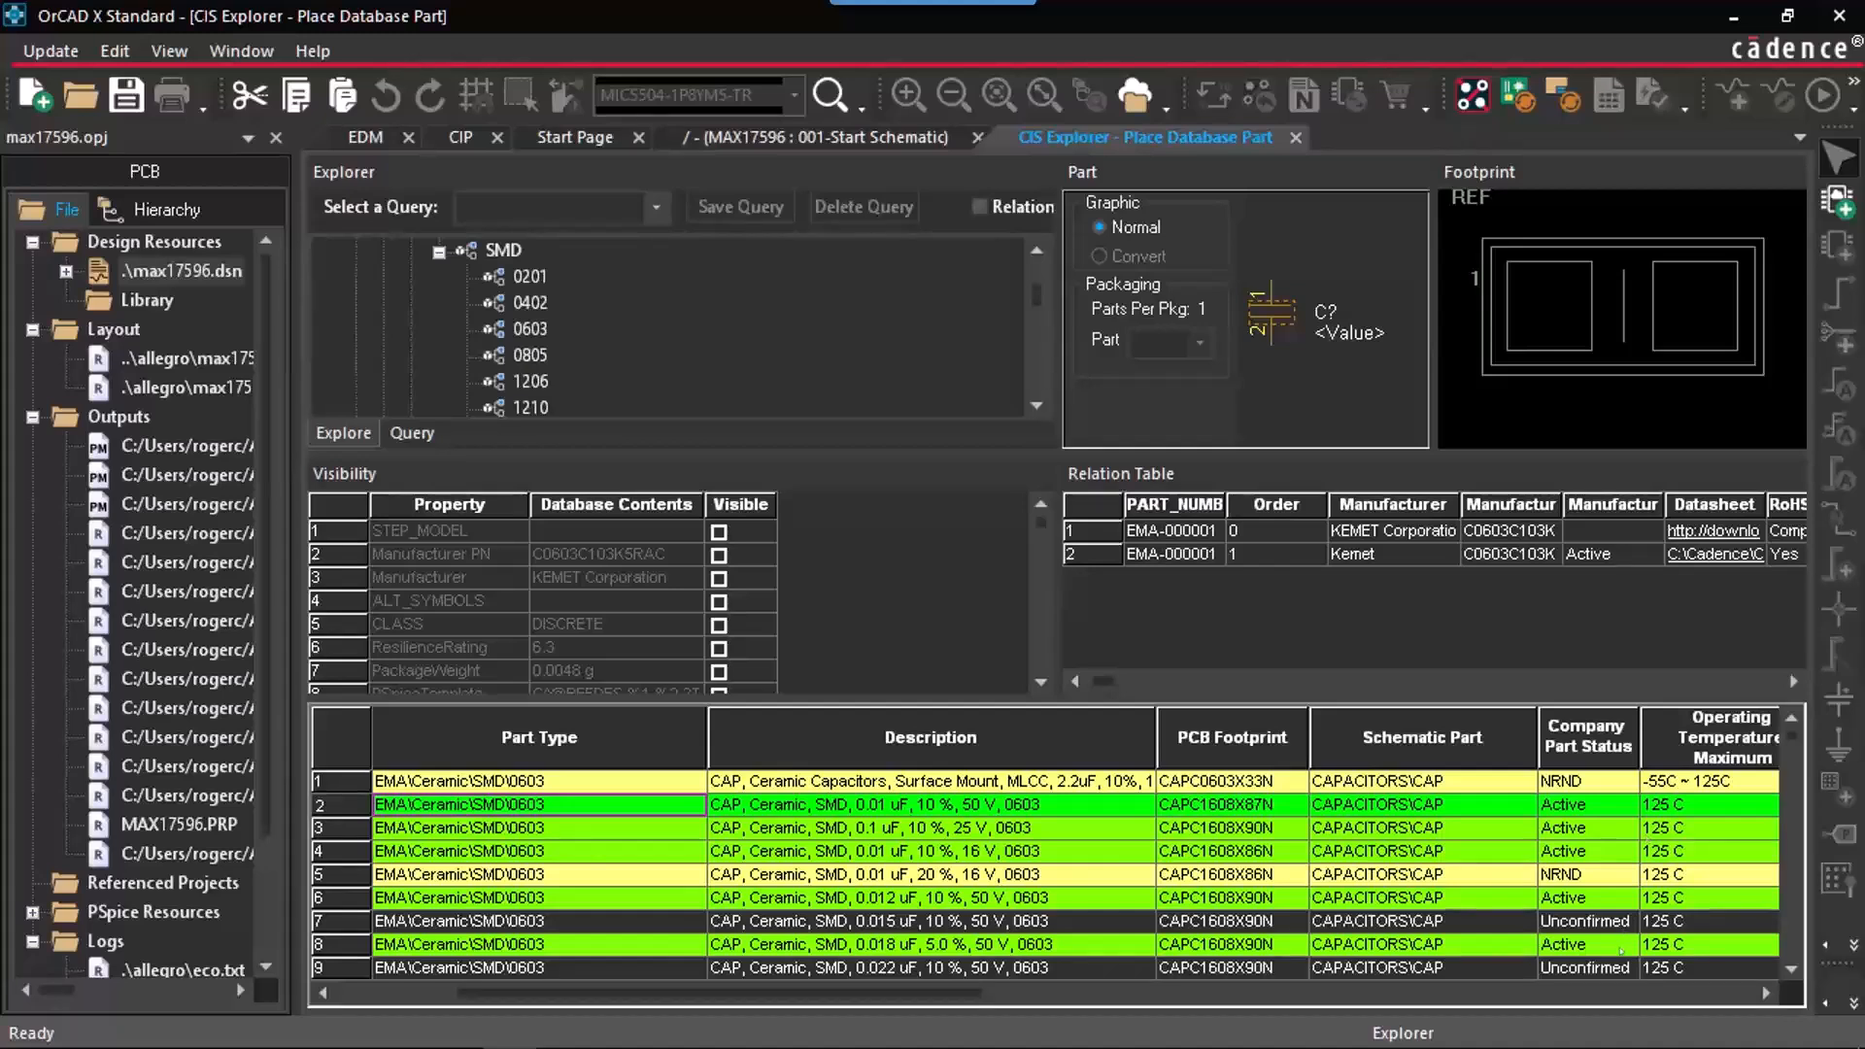
{"action": "left_click_drag", "start_coordinate": [852, 993], "coordinate": [772, 992]}
{"action": "double_click", "coordinate": [692, 735]}
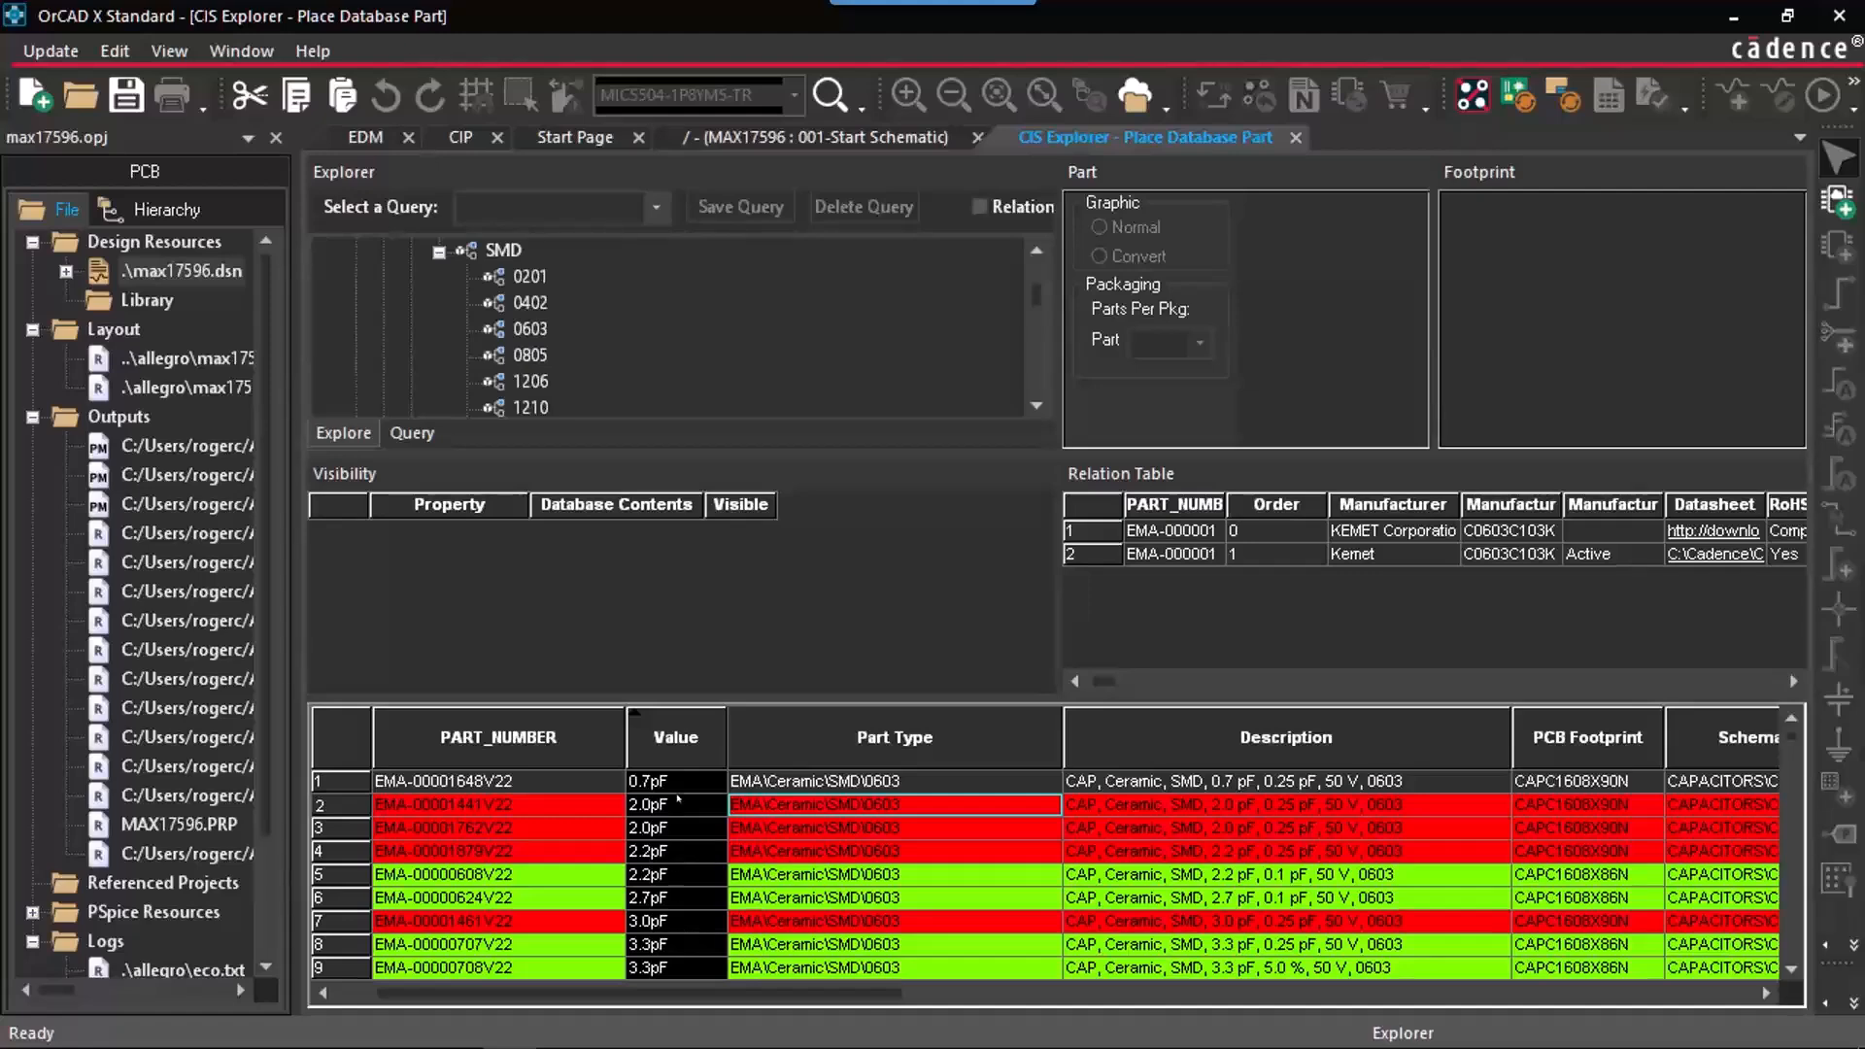
{"action": "scroll", "coordinate": [691, 812], "scroll_direction": "down", "scroll_amount": 3}
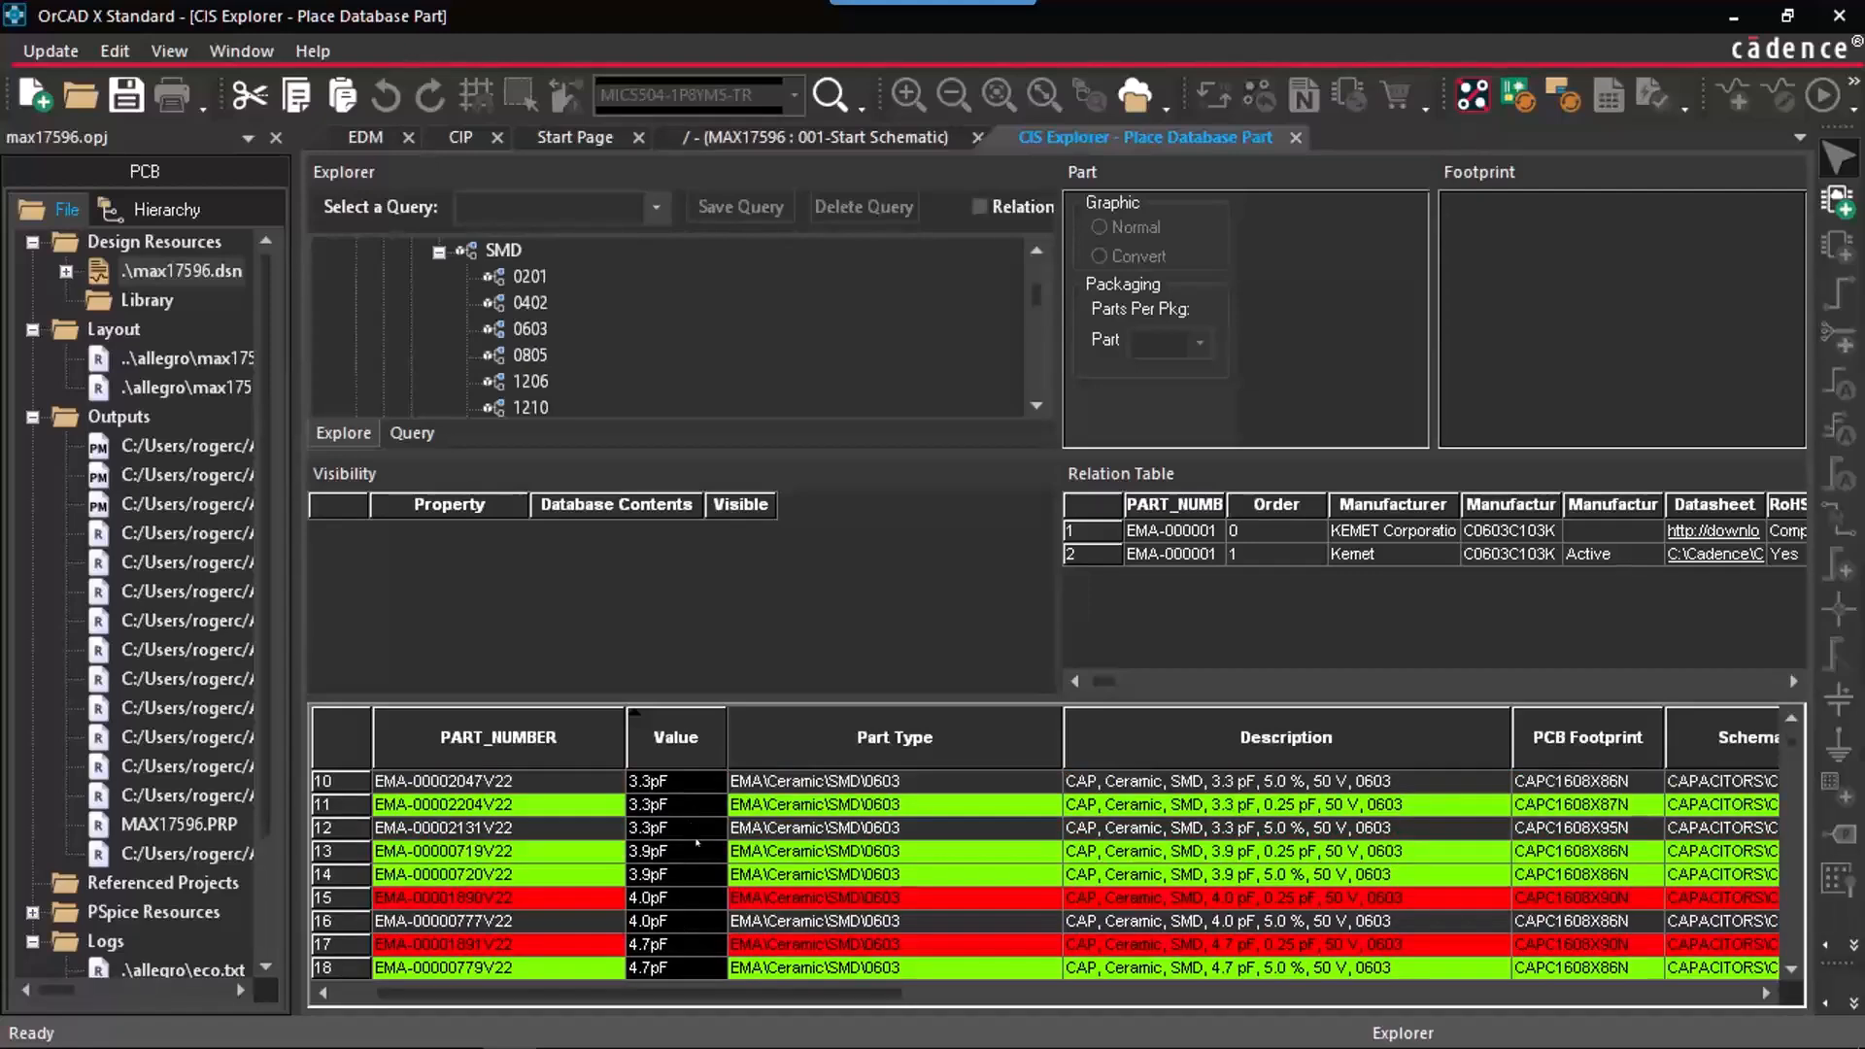
{"action": "scroll", "coordinate": [694, 874], "scroll_direction": "up", "scroll_amount": 1}
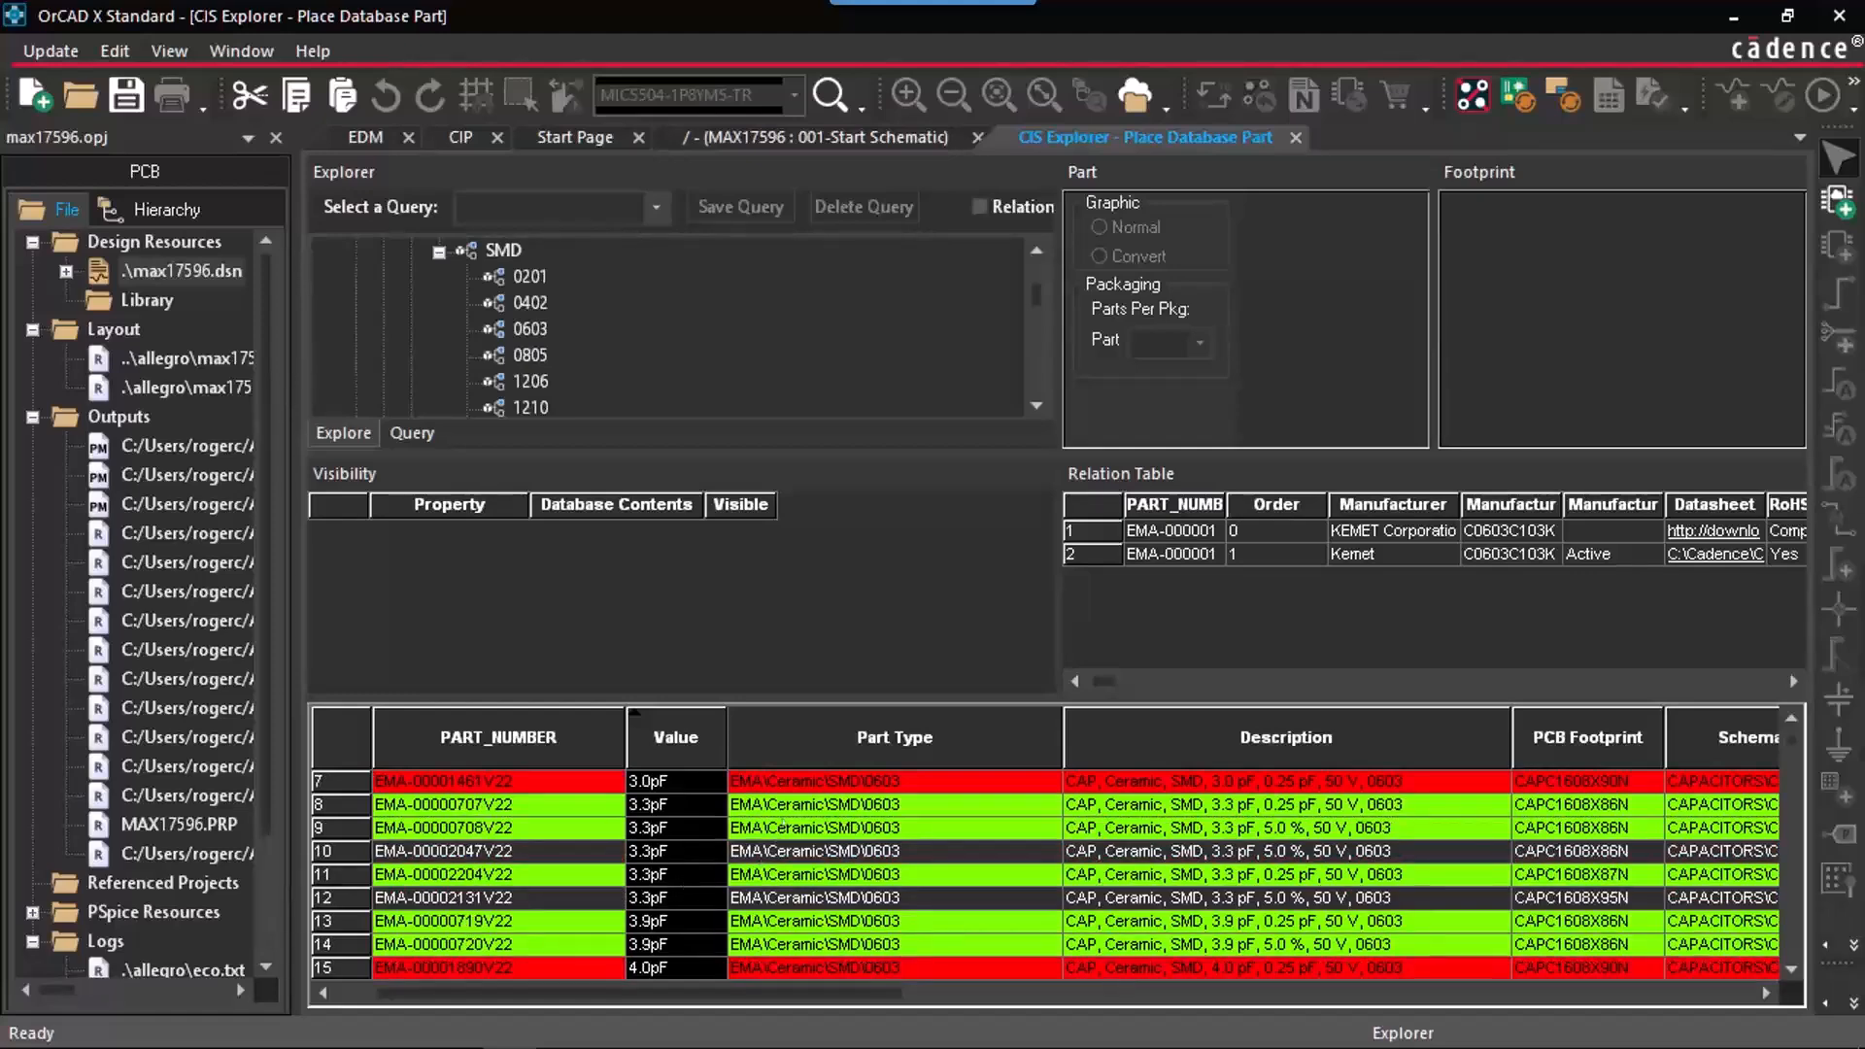
{"action": "left_click", "coordinate": [775, 806]}
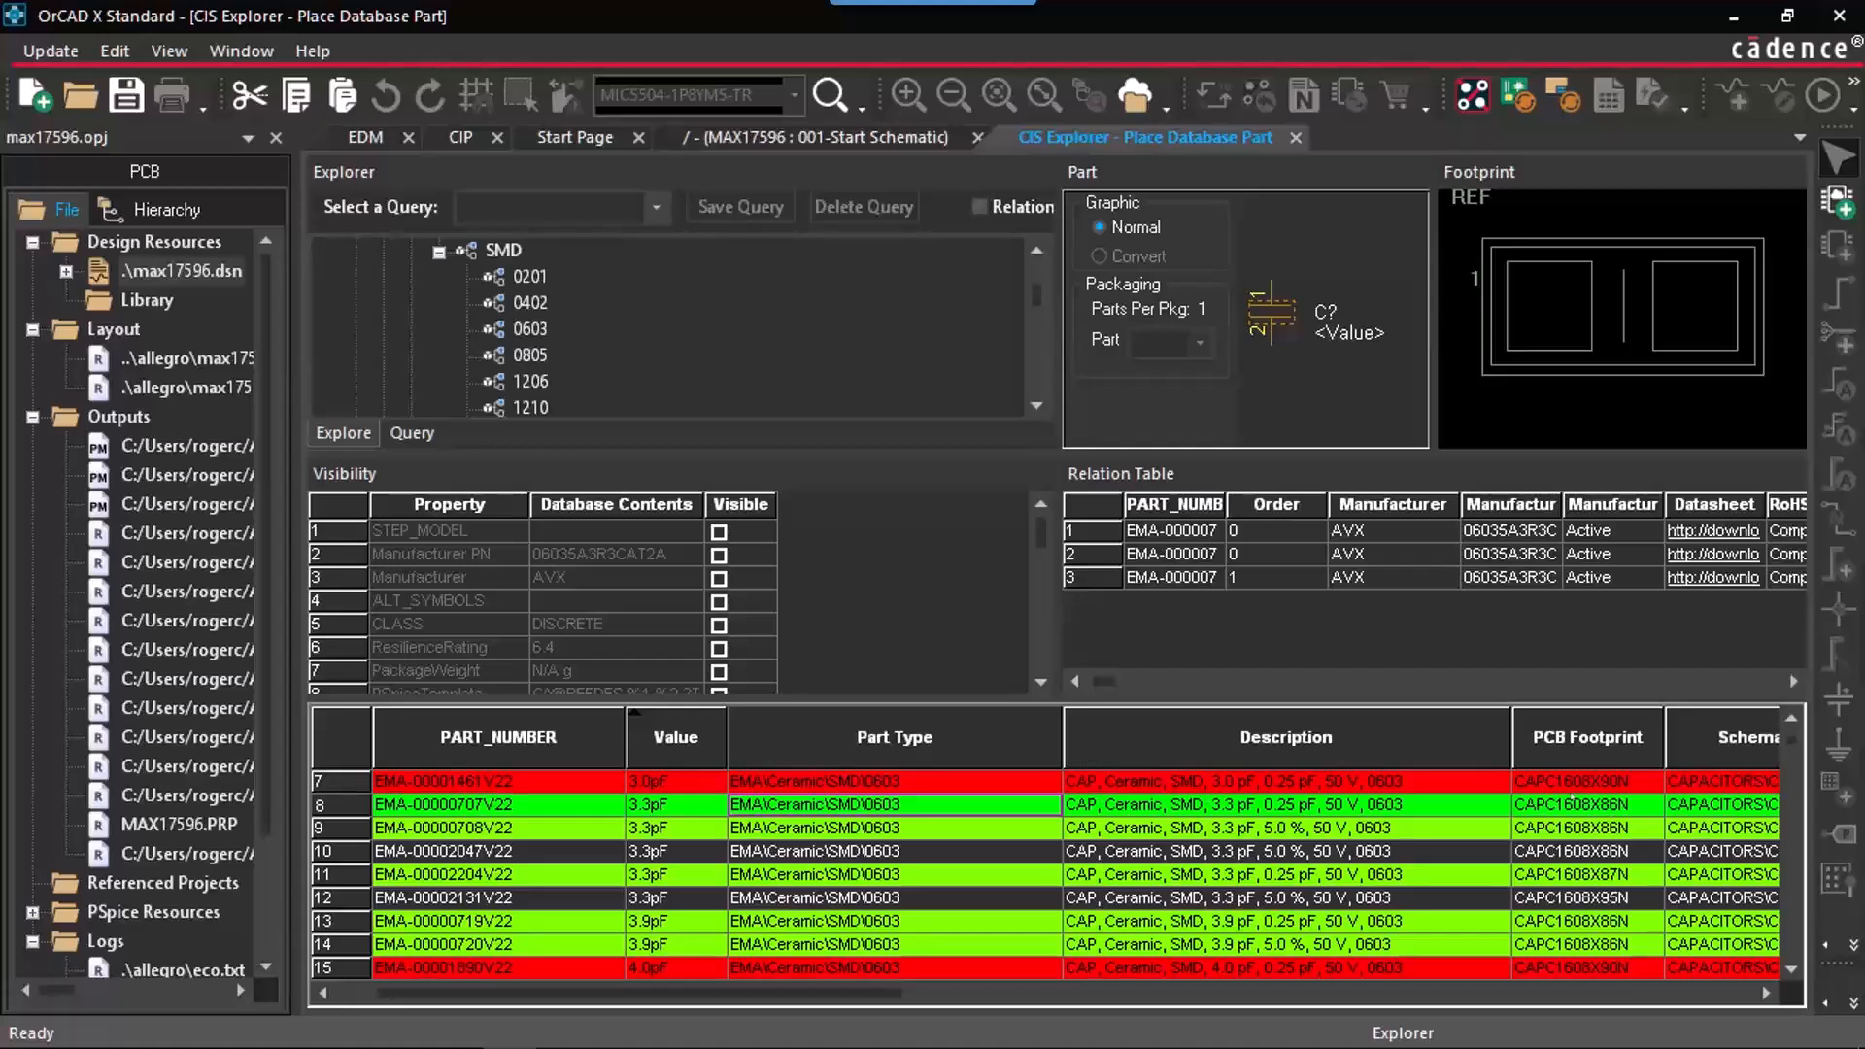
Step: Run the saved 100nf_0603 query, with Value = 100nF and PCB Footprint containing 0603
{"action": "scroll", "coordinate": [811, 360], "scroll_direction": "up", "scroll_amount": 2}
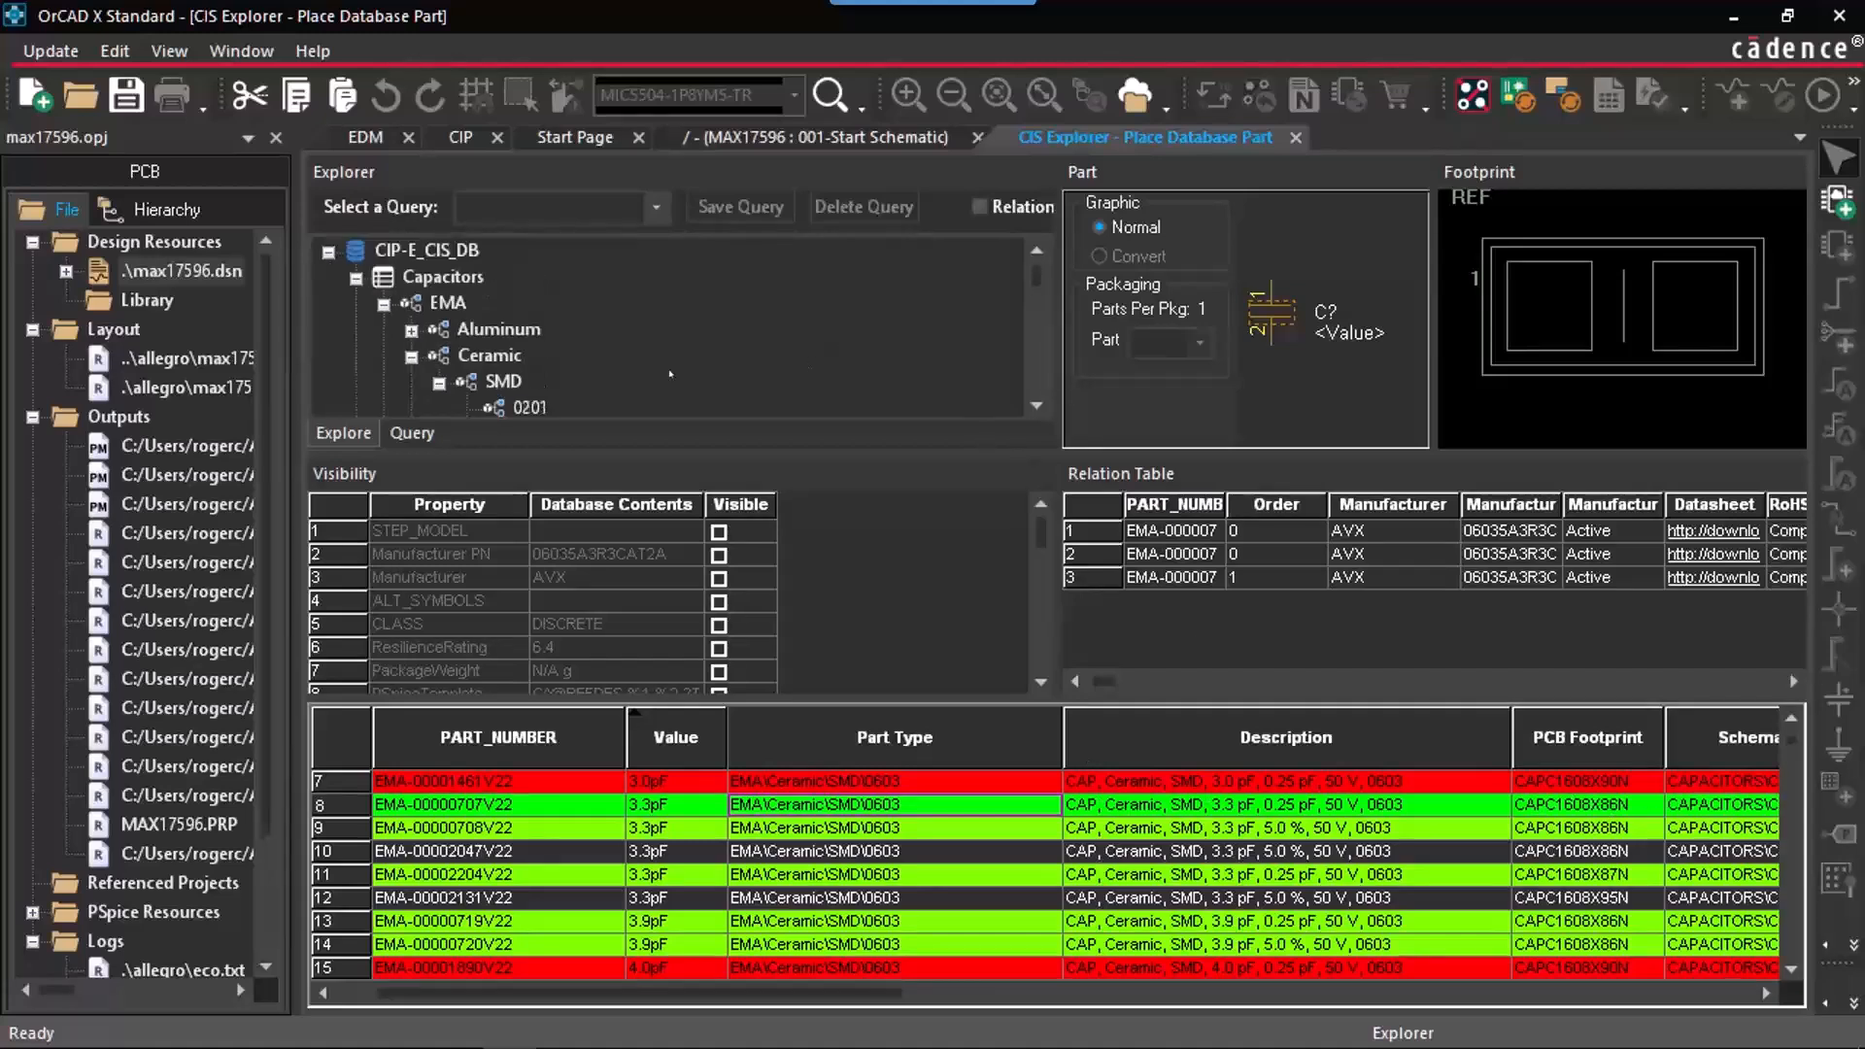
{"action": "left_click", "coordinate": [426, 433]}
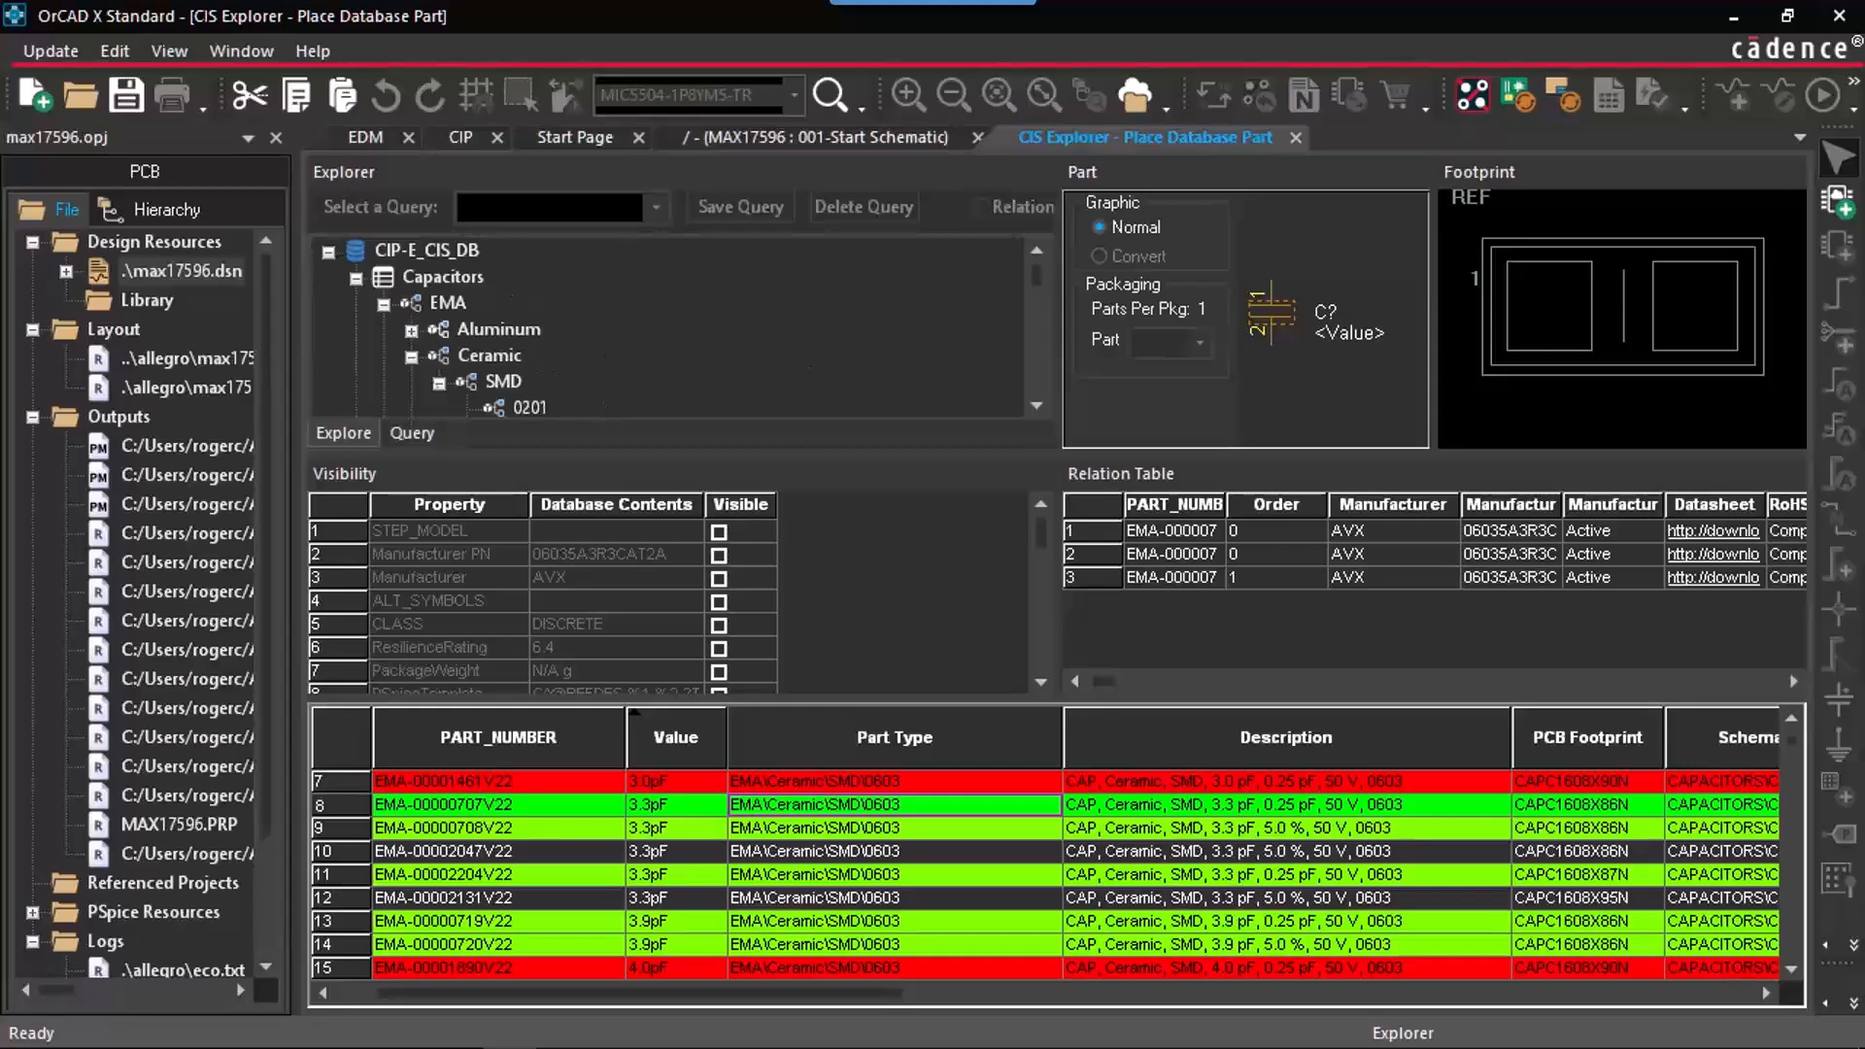
{"action": "scroll", "coordinate": [559, 375], "scroll_direction": "down", "scroll_amount": 1}
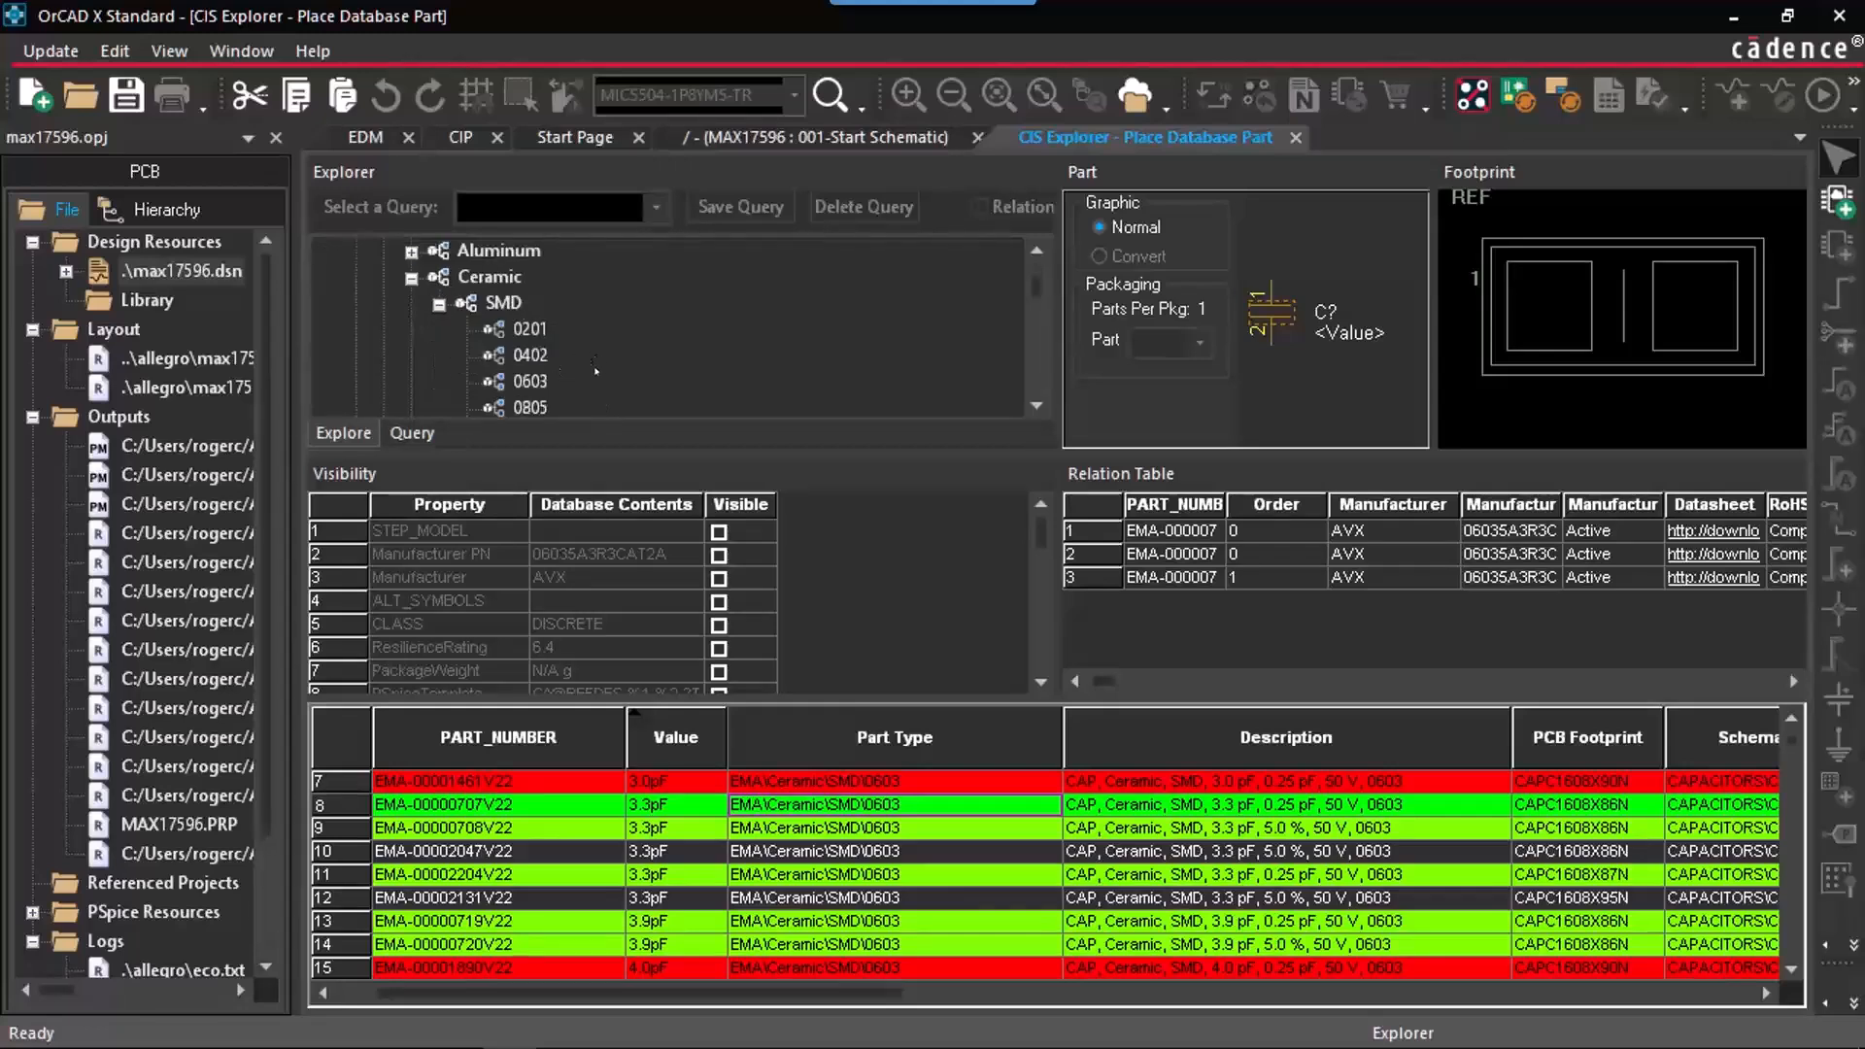
{"action": "scroll", "coordinate": [595, 368], "scroll_direction": "up", "scroll_amount": 1}
{"action": "left_click", "coordinate": [415, 433]}
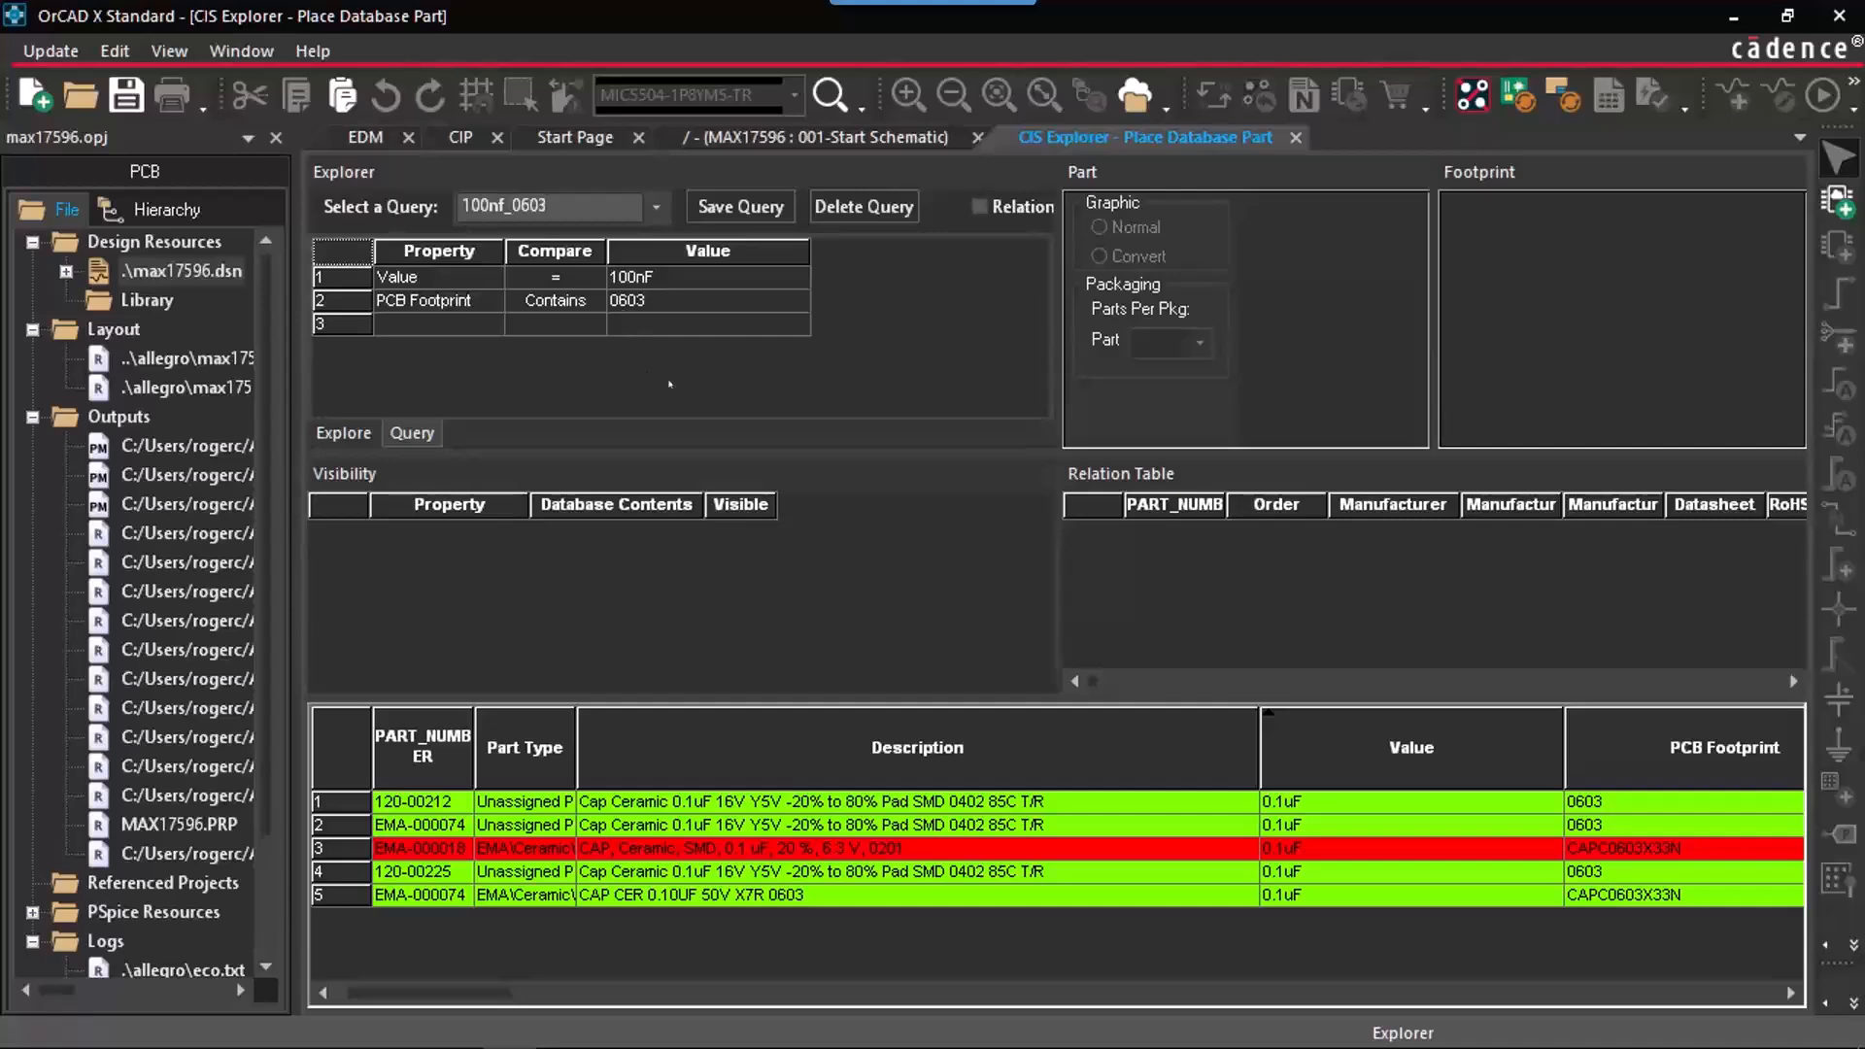
Step: Place the 0.1uF capacitor 120-00212 on the schematic in the empty area below transformer T1, above the optocoupler
{"action": "left_click", "coordinate": [854, 810]}
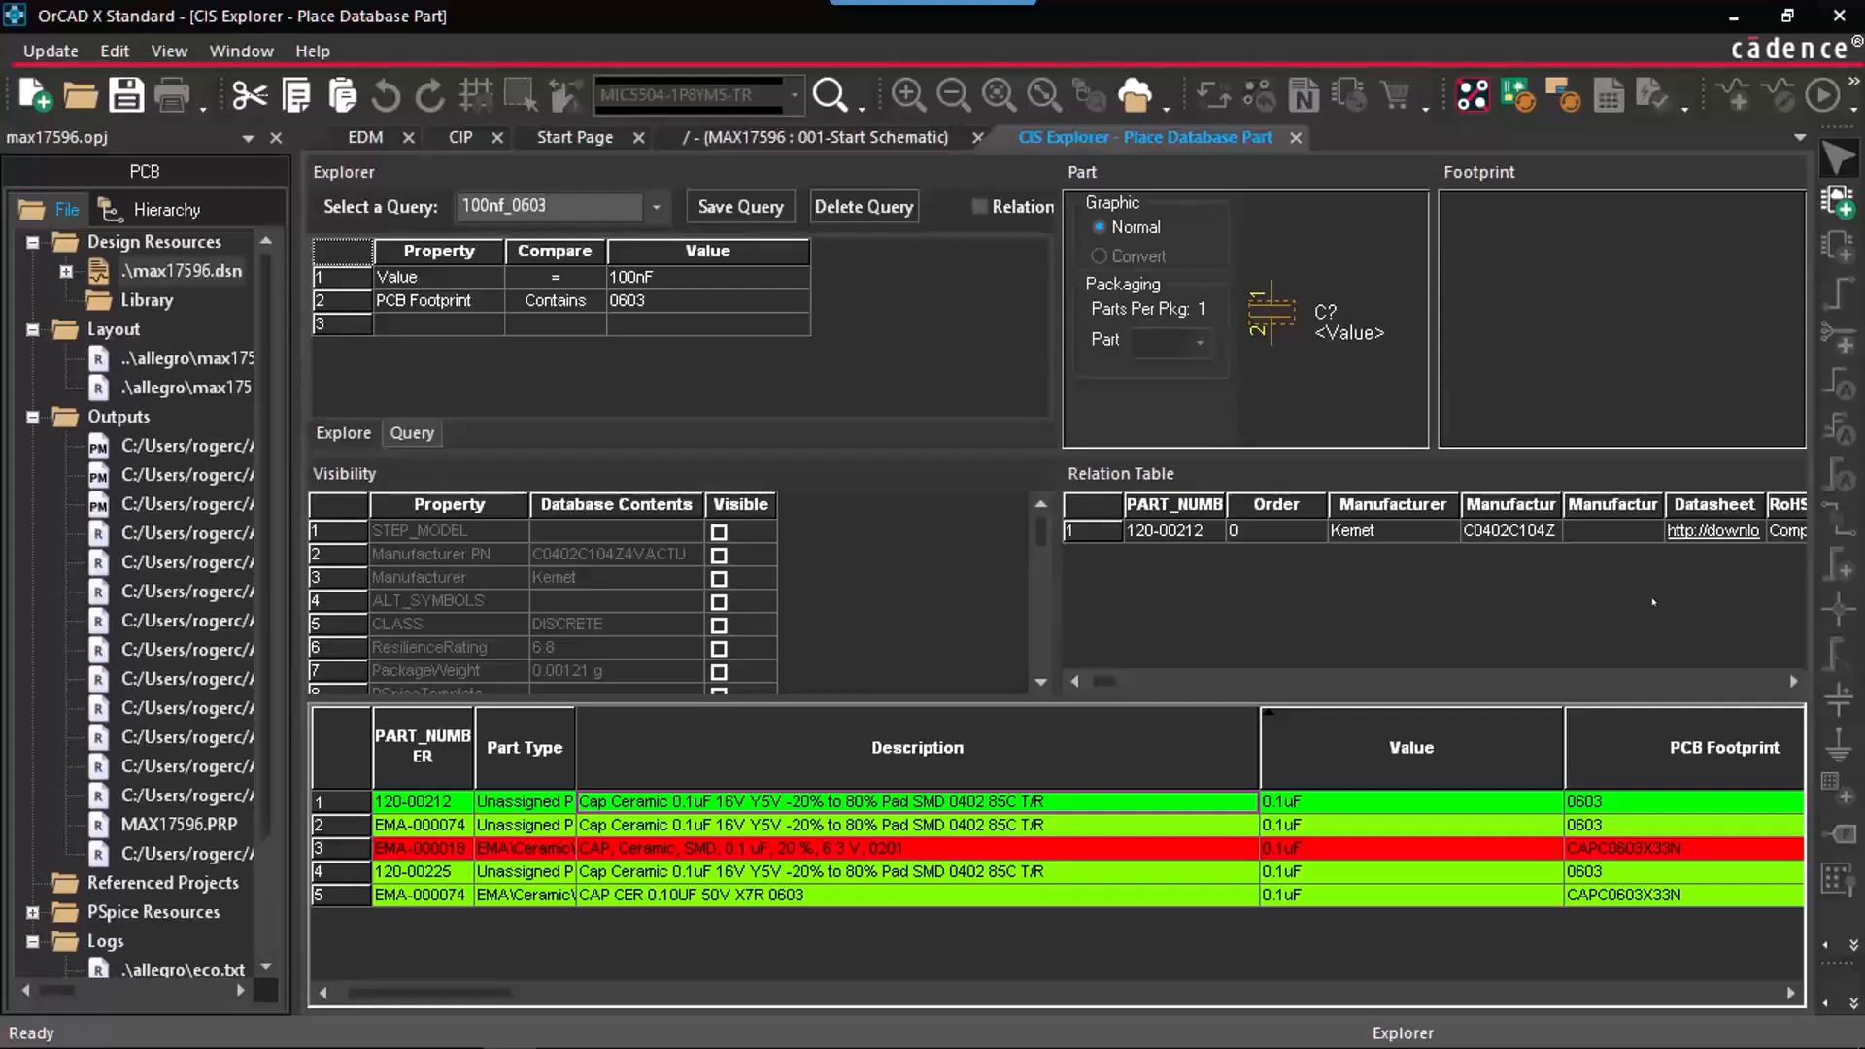
{"action": "double_click", "coordinate": [1097, 812]}
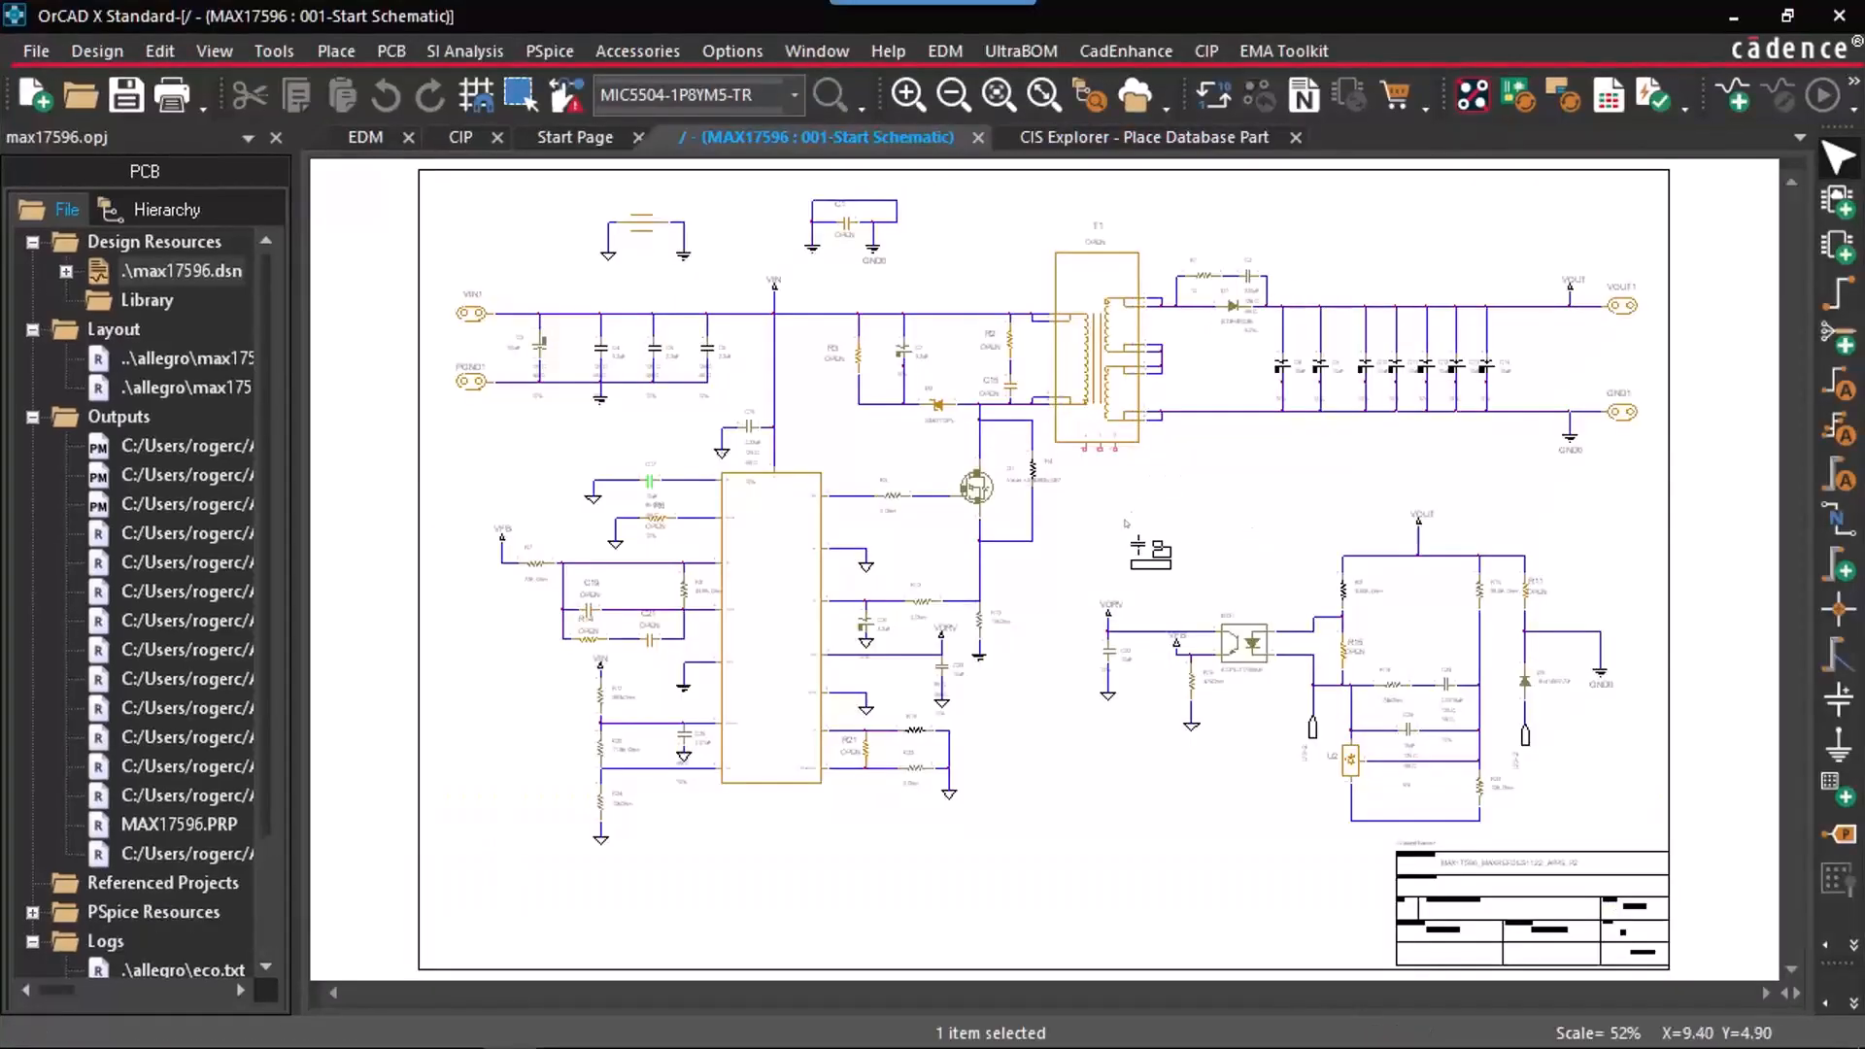
{"action": "left_click", "coordinate": [1134, 509]}
{"action": "key", "text": "Escape"}
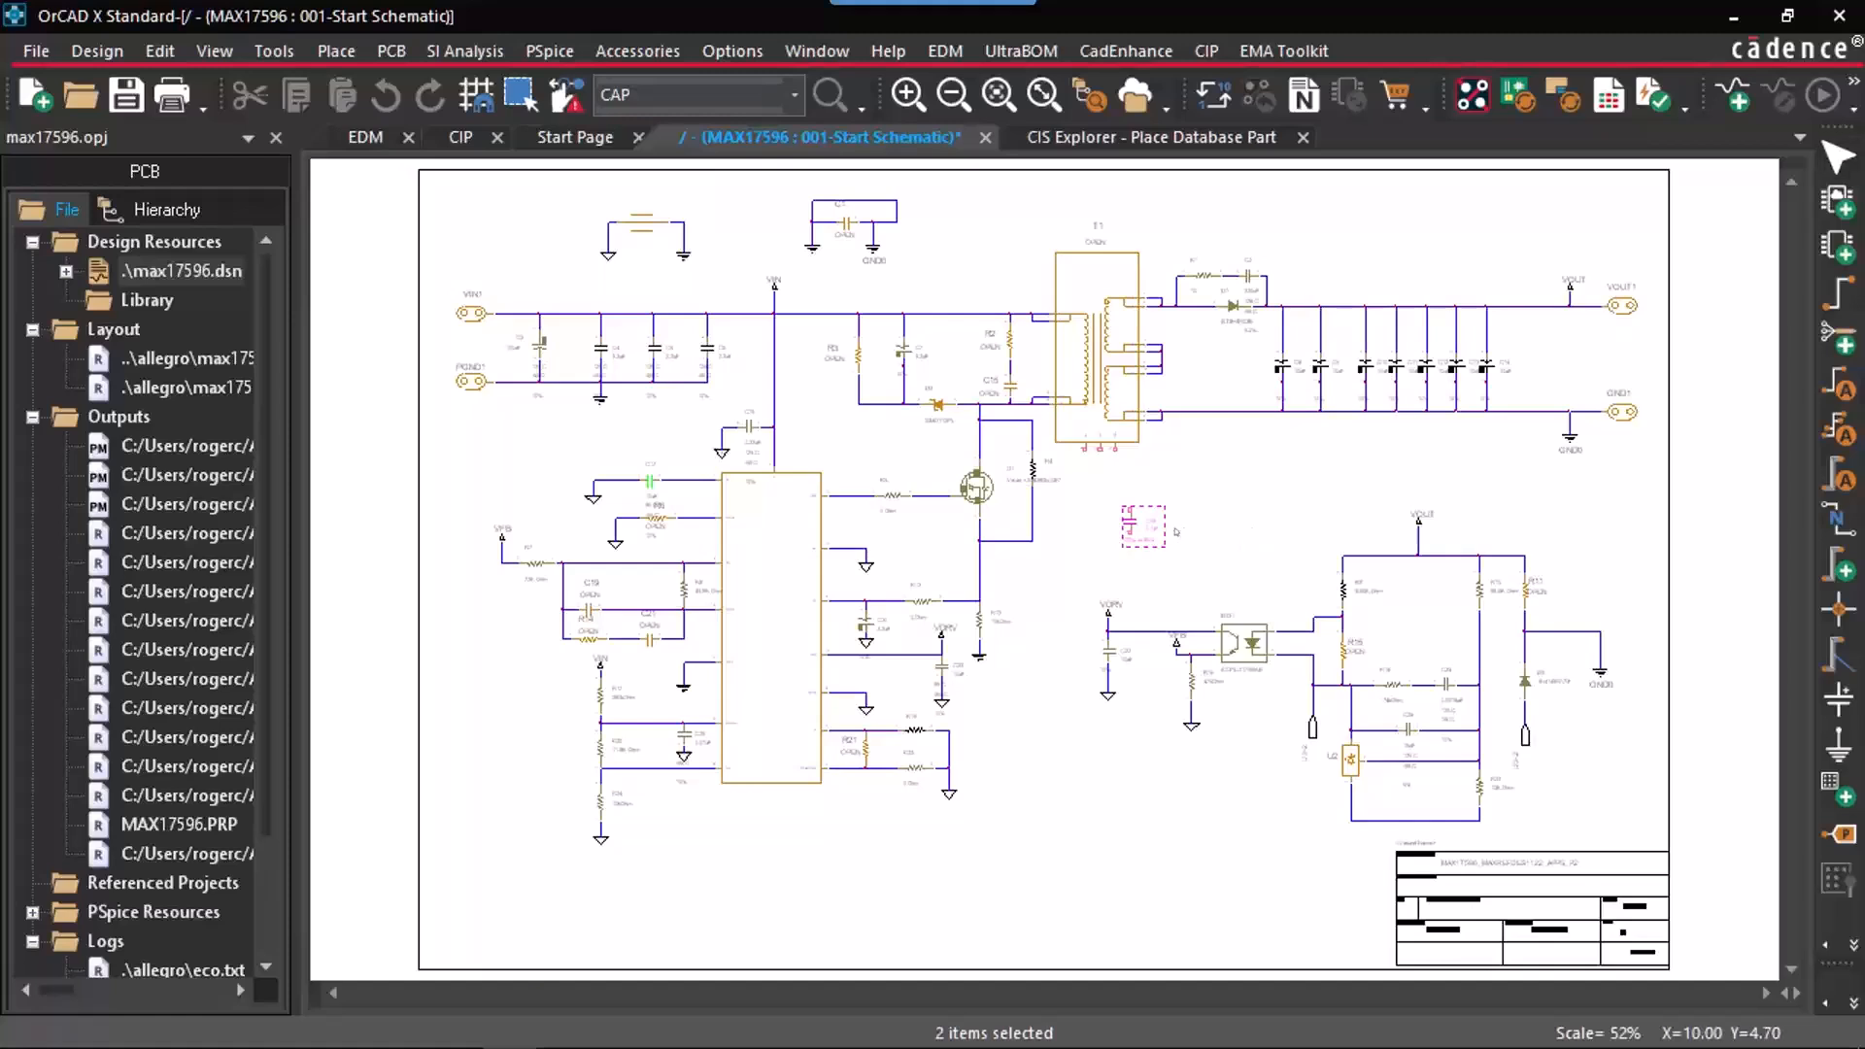
Step: Open the placed 0.1uF capacitor's properties, widen the value column to examine its database attributes, and close the editor
{"action": "scroll", "coordinate": [1132, 525], "scroll_direction": "up", "scroll_amount": 5, "text": "ctrl"}
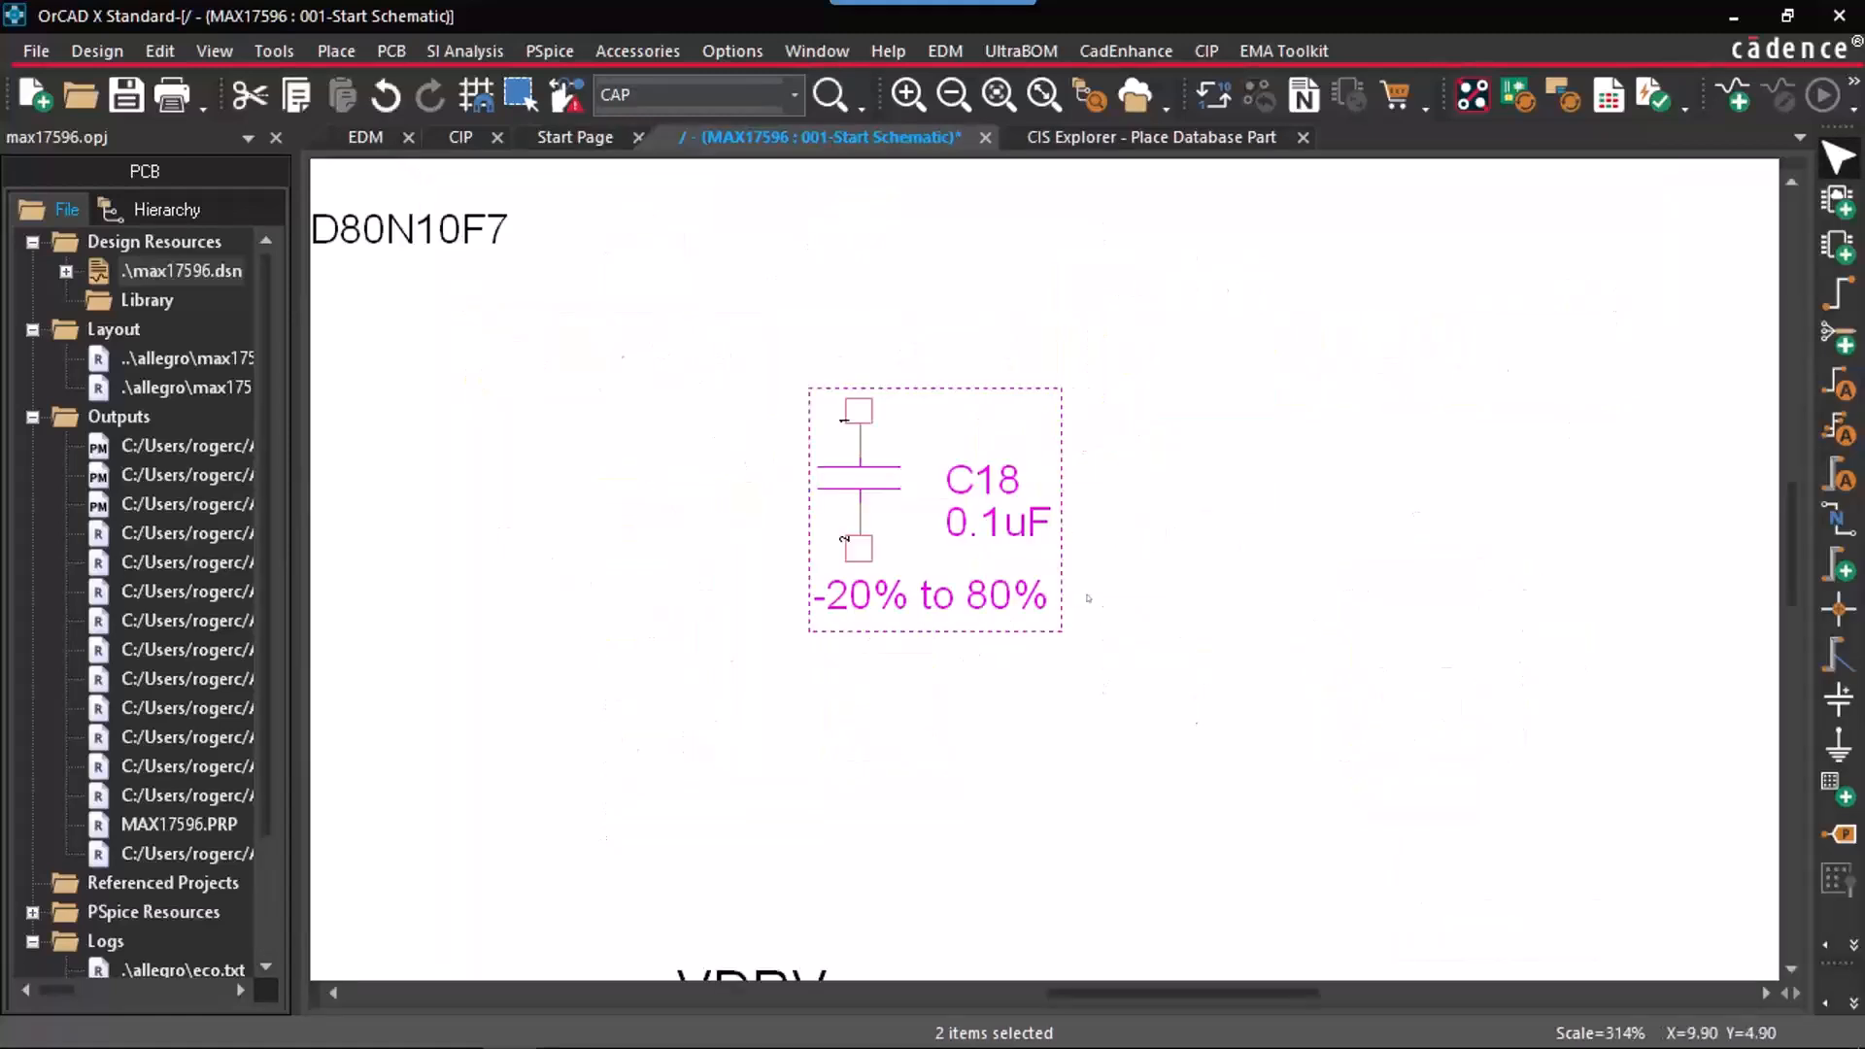
{"action": "right_click", "coordinate": [887, 513]}
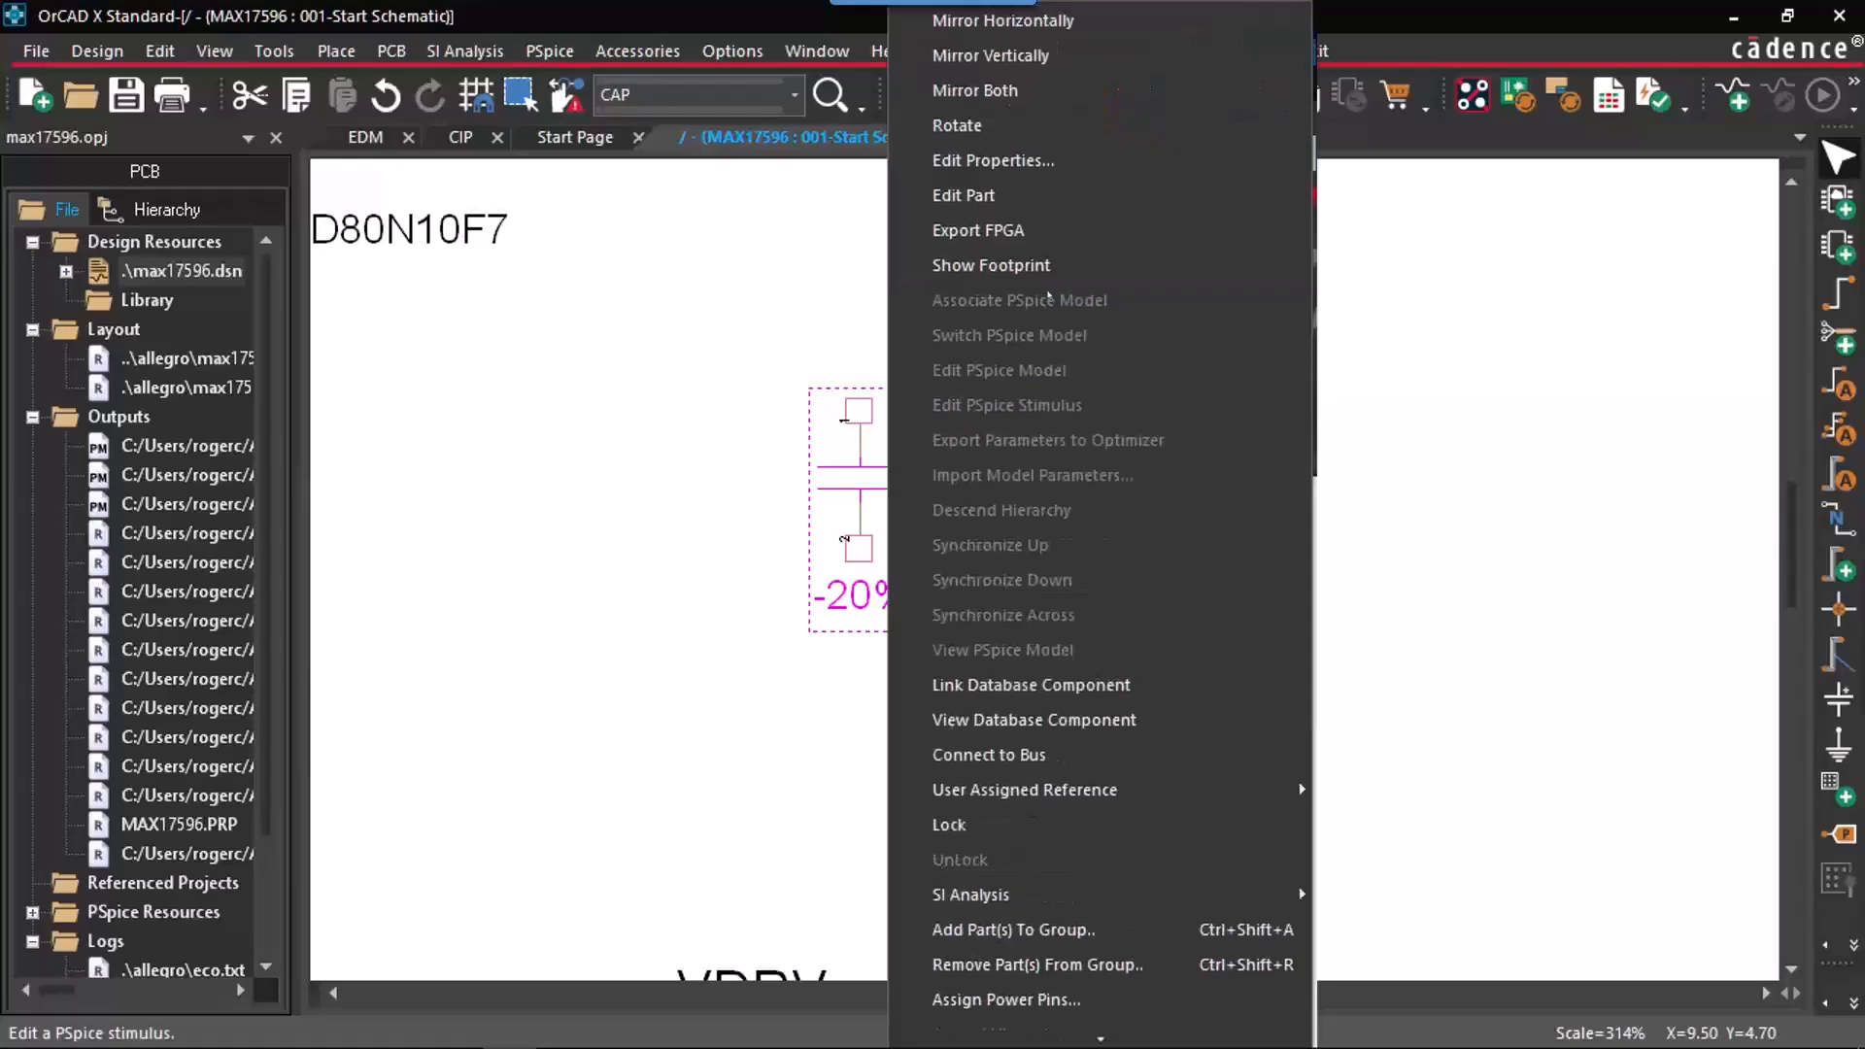
{"action": "left_click", "coordinate": [1072, 160]}
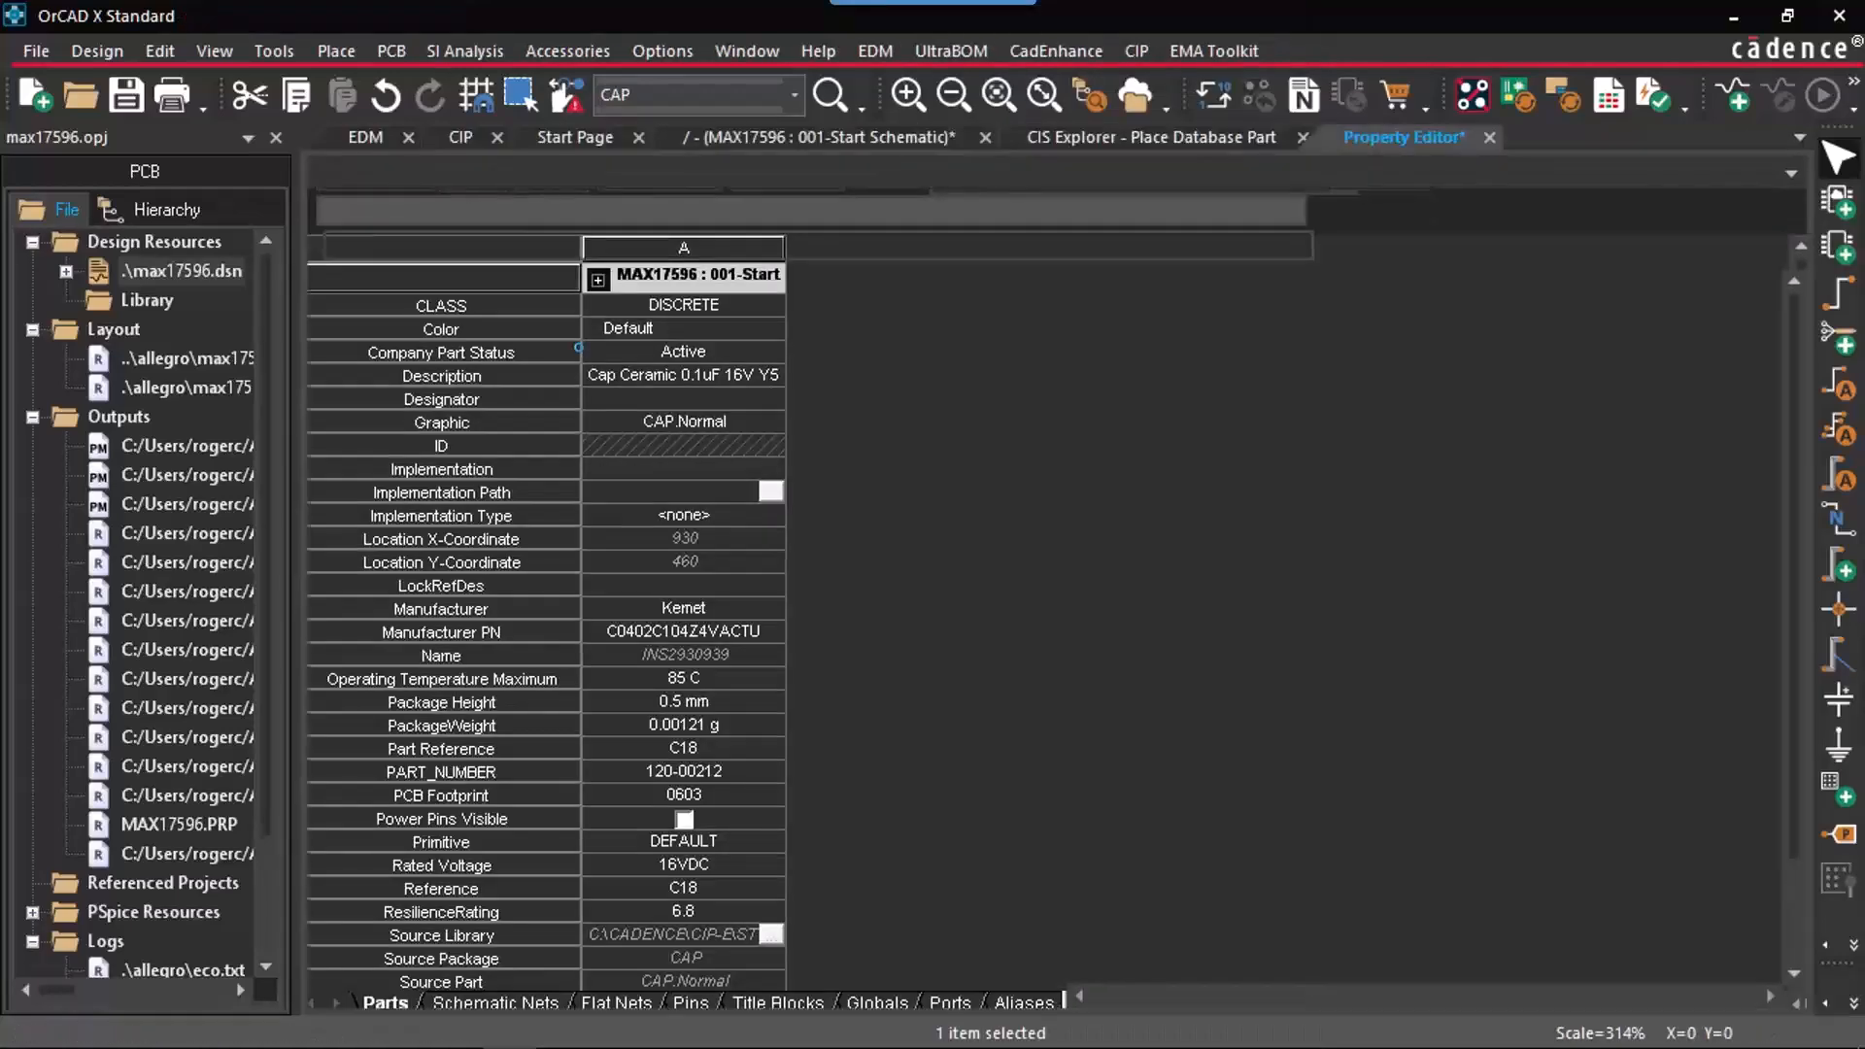
{"action": "double_click", "coordinate": [794, 281]}
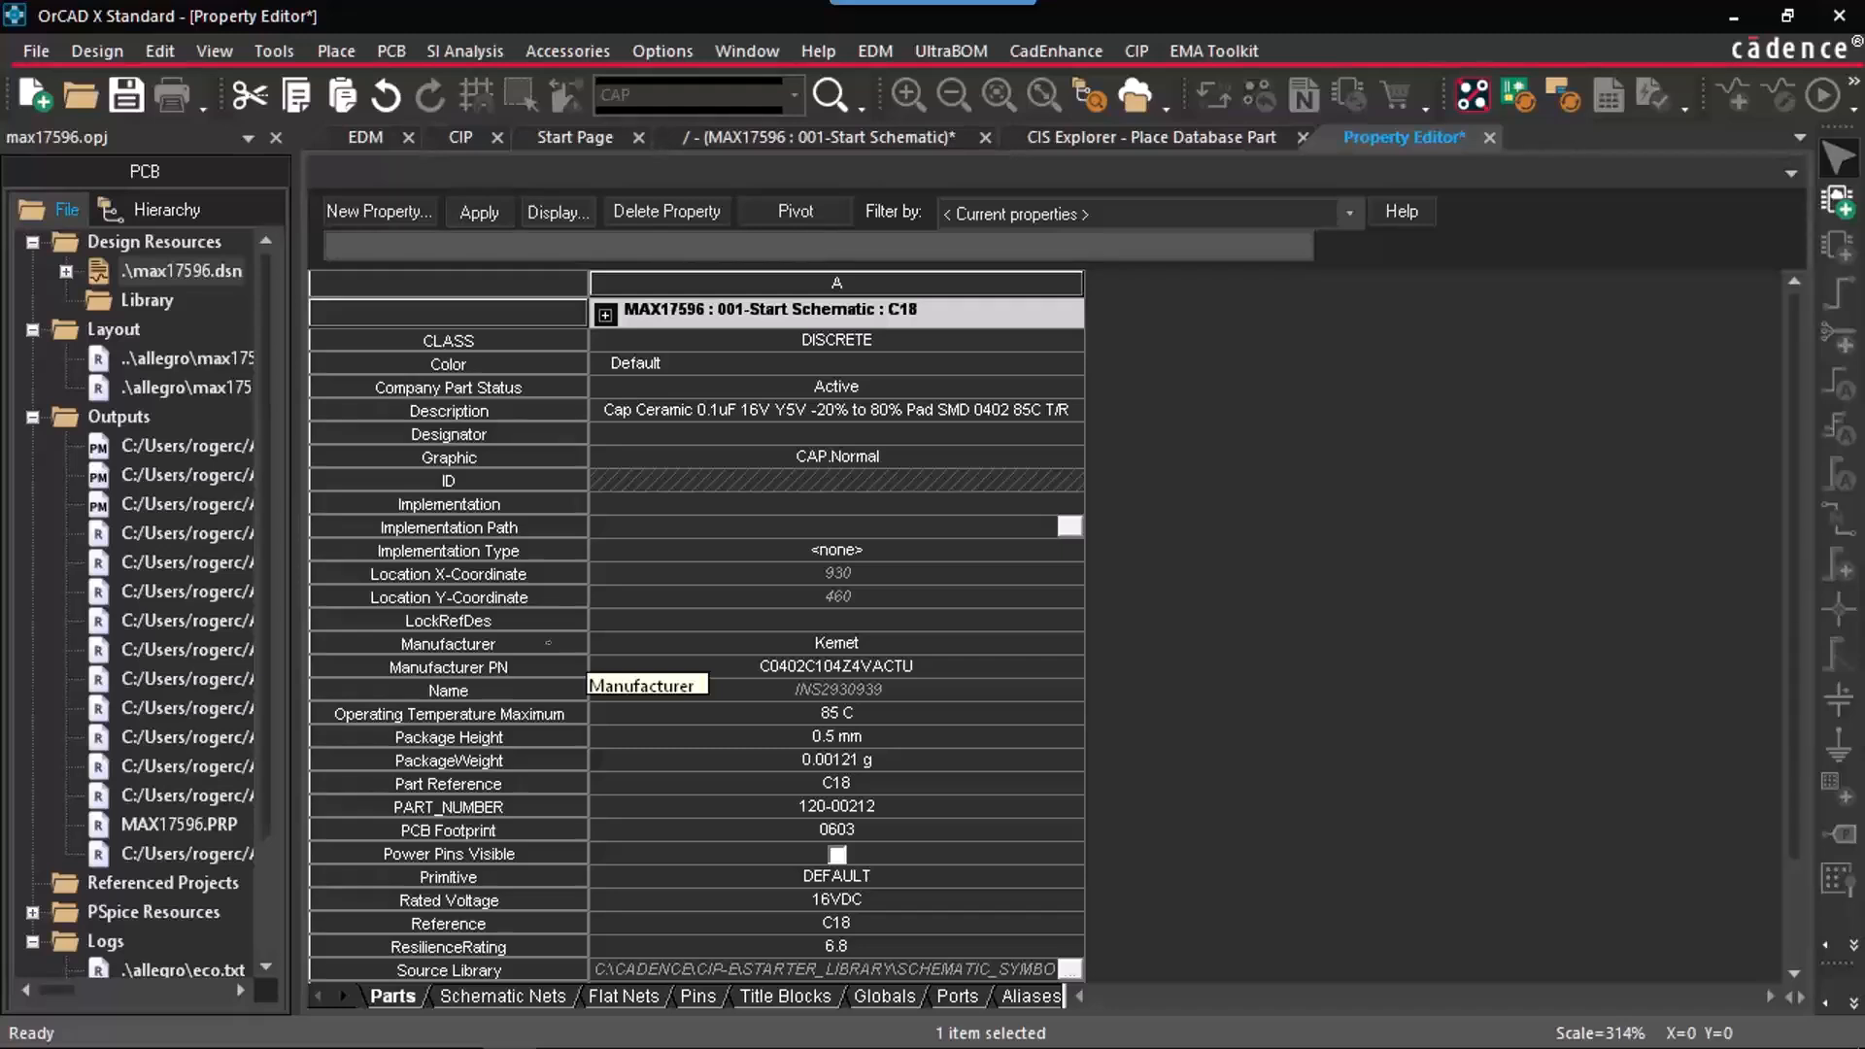
{"action": "left_click", "coordinate": [1489, 137]}
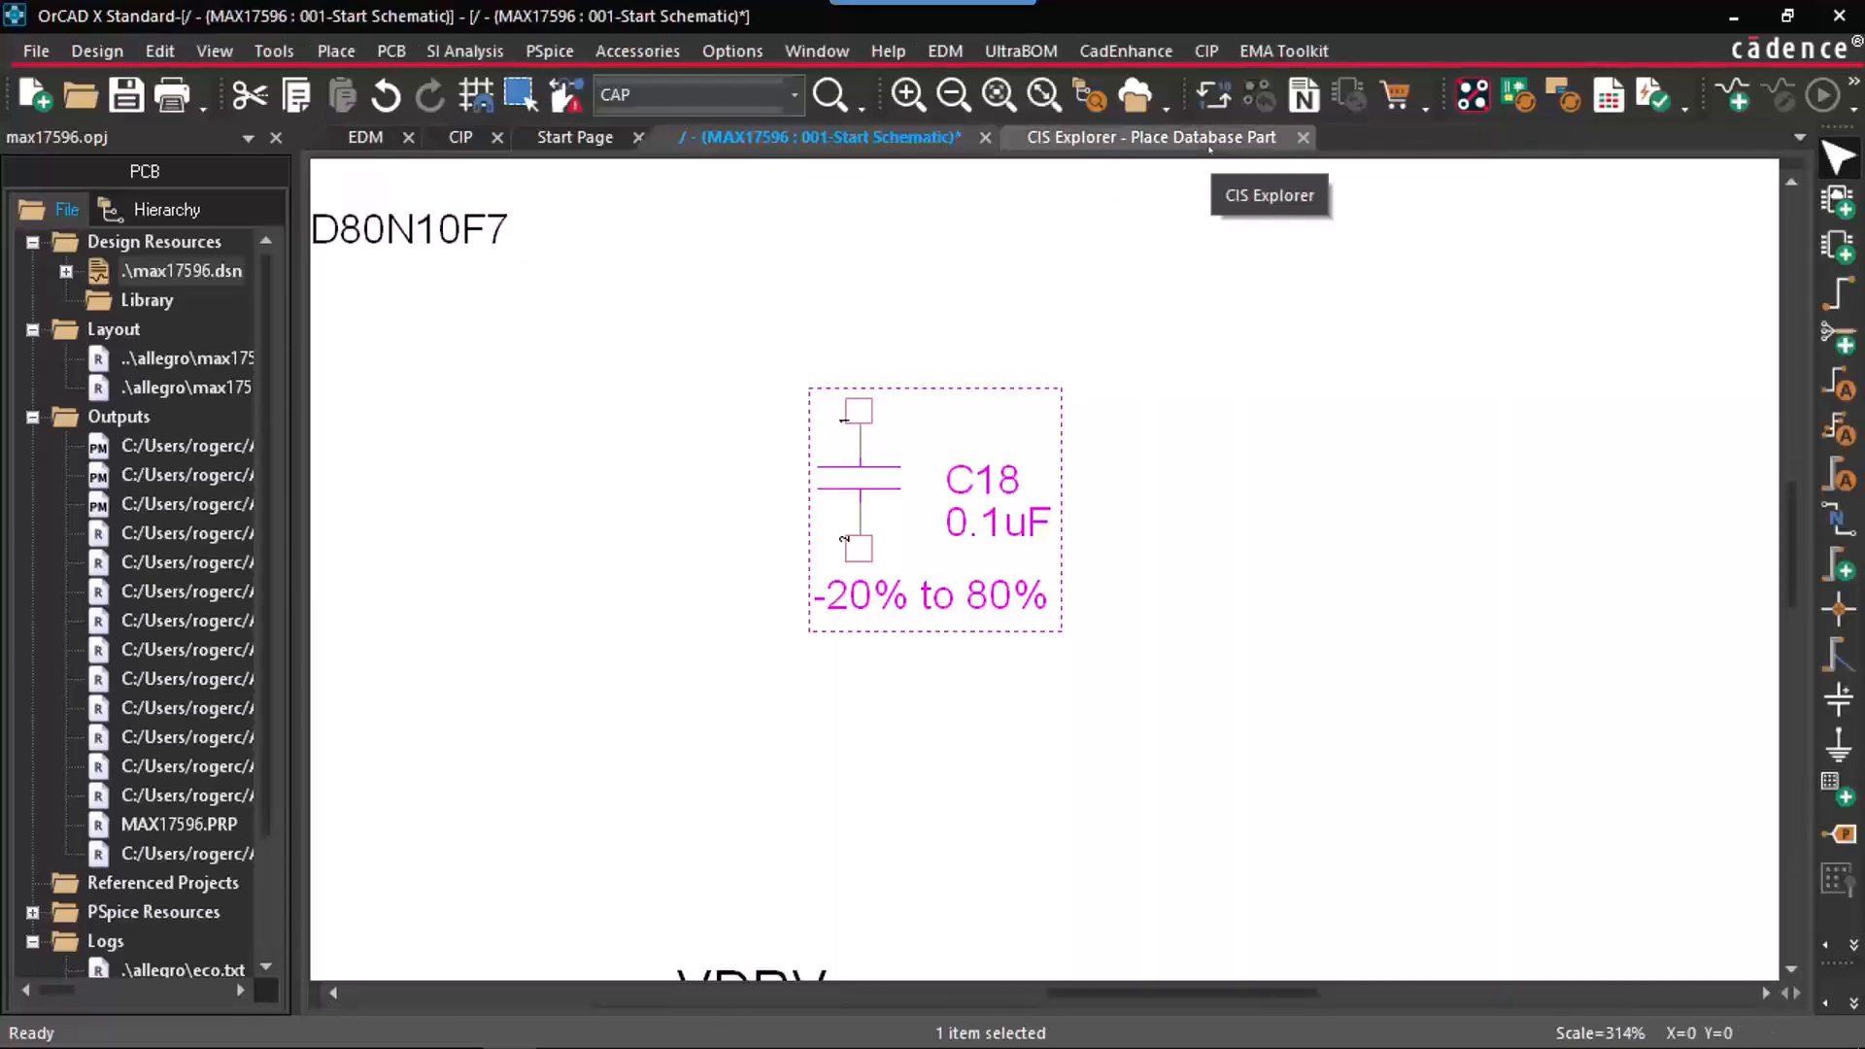
Step: Return to the CIS Explorer and enlarge its database category tree
{"action": "left_click", "coordinate": [1193, 141]}
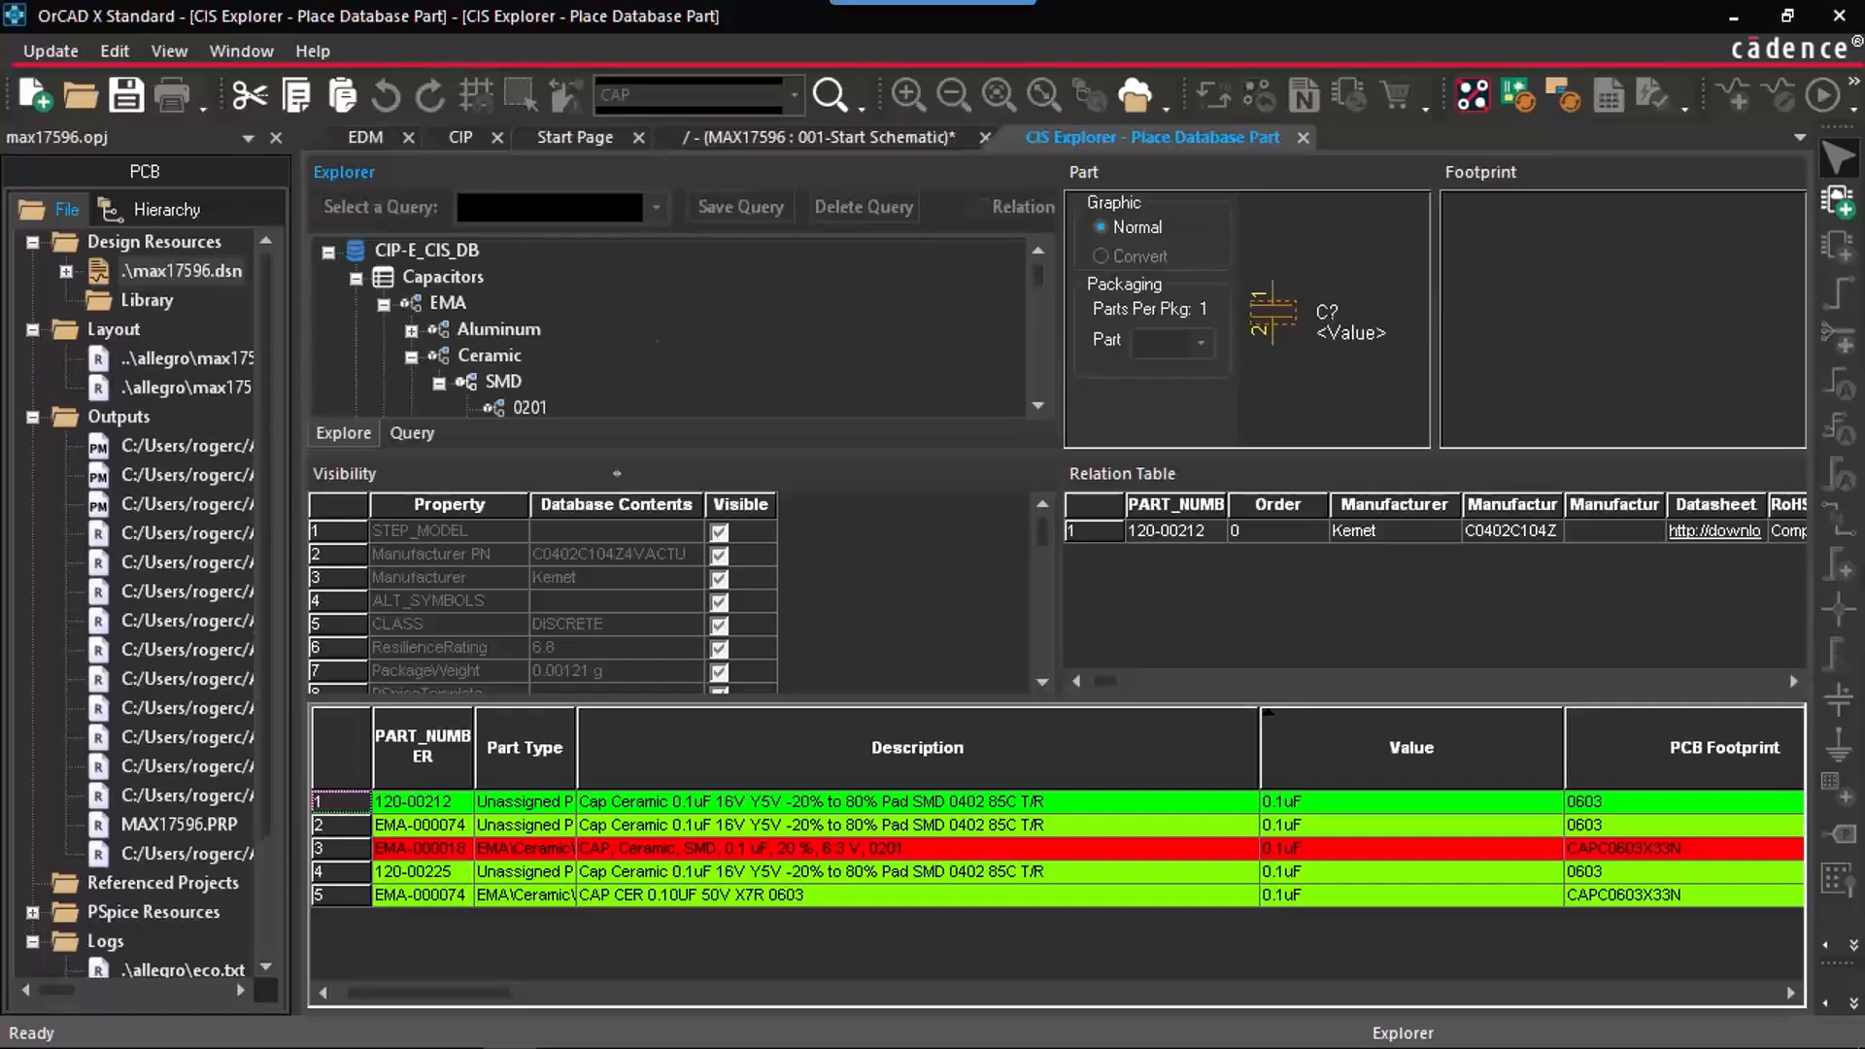
{"action": "left_click_drag", "start_coordinate": [647, 452], "coordinate": [647, 493]}
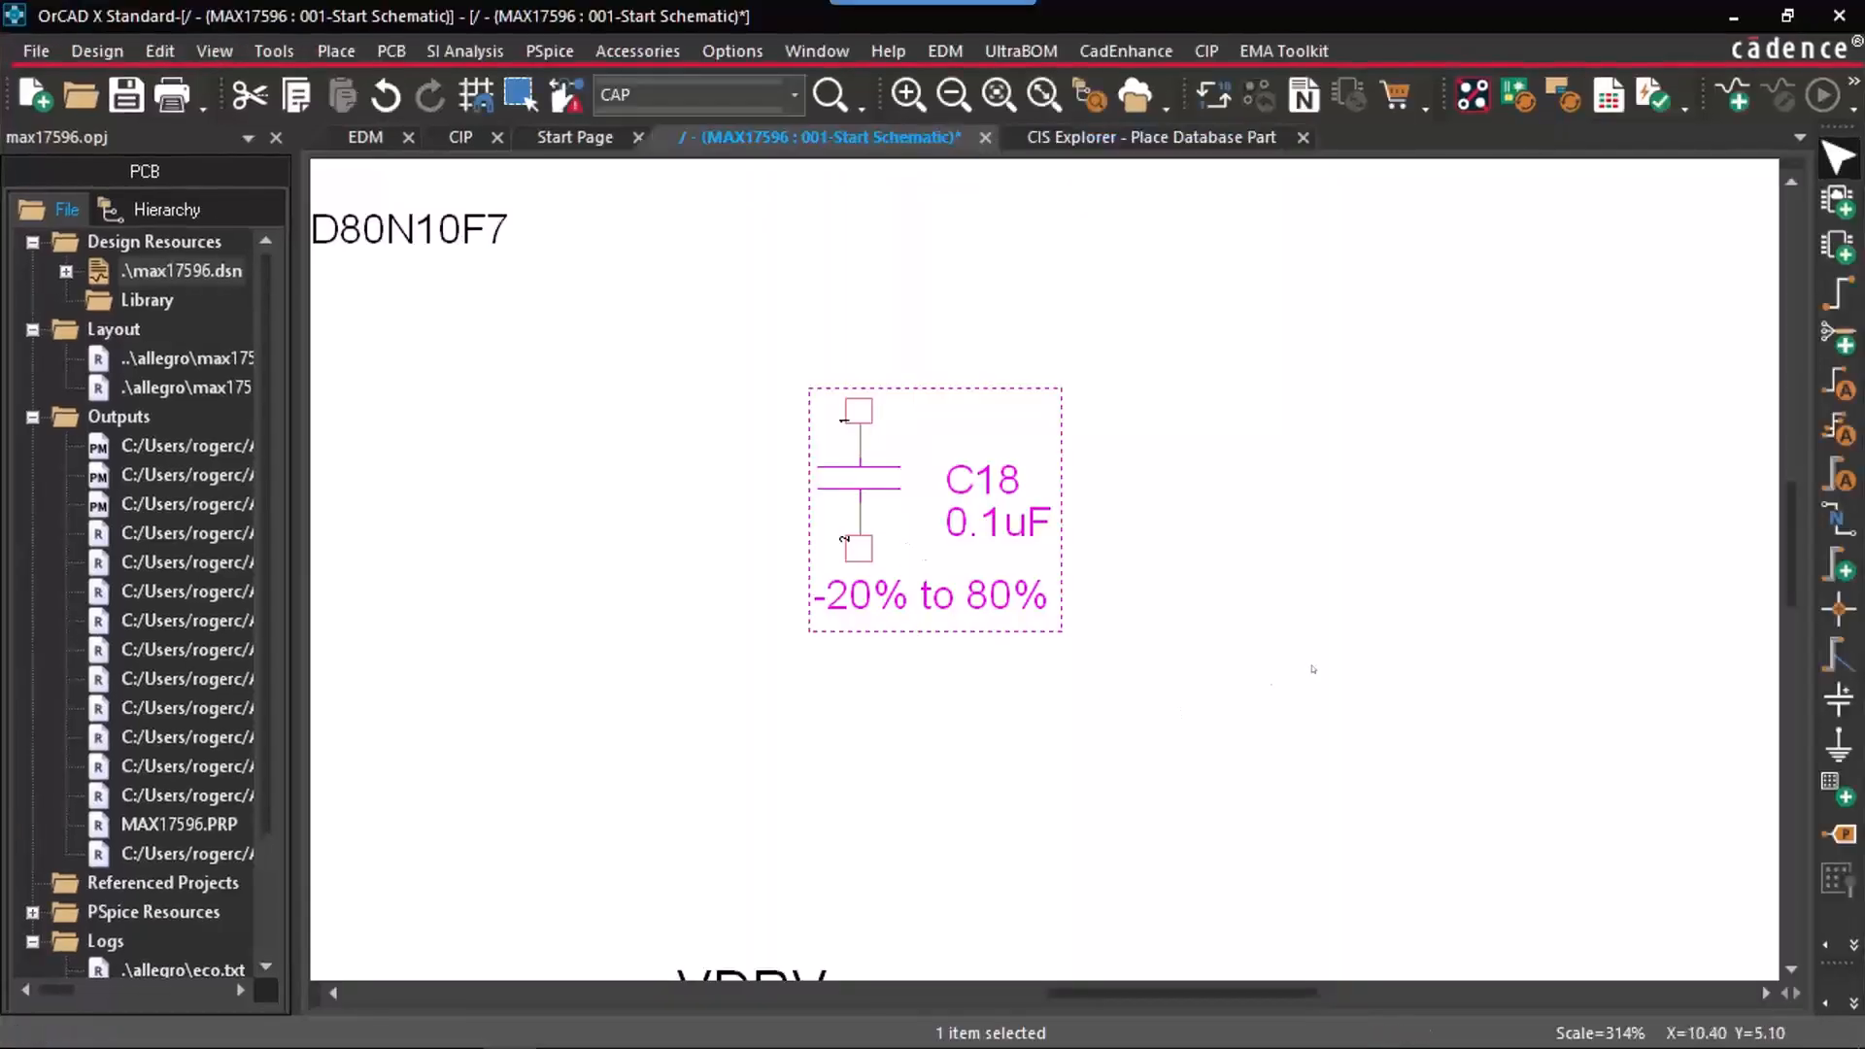
Step: Set the value of capacitor C18 on the schematic to 10uF
{"action": "left_click", "coordinate": [1315, 670]}
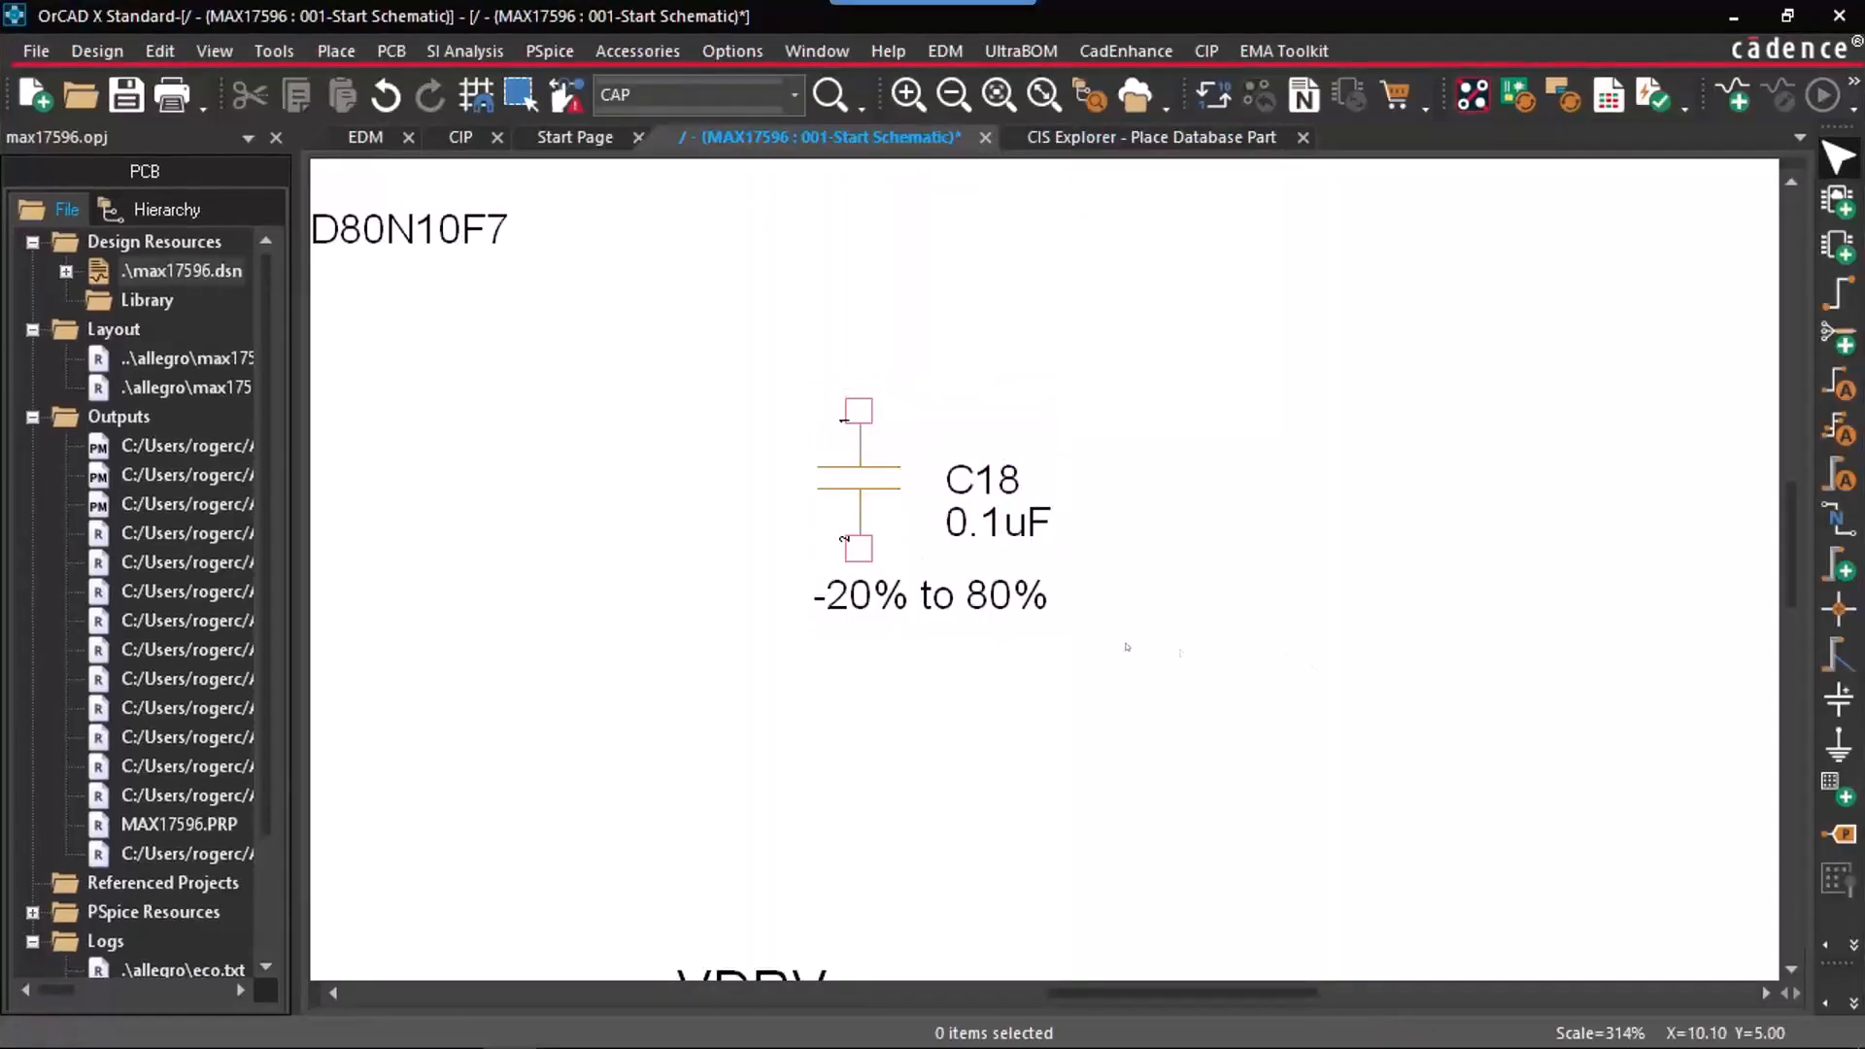
{"action": "key", "text": "o"}
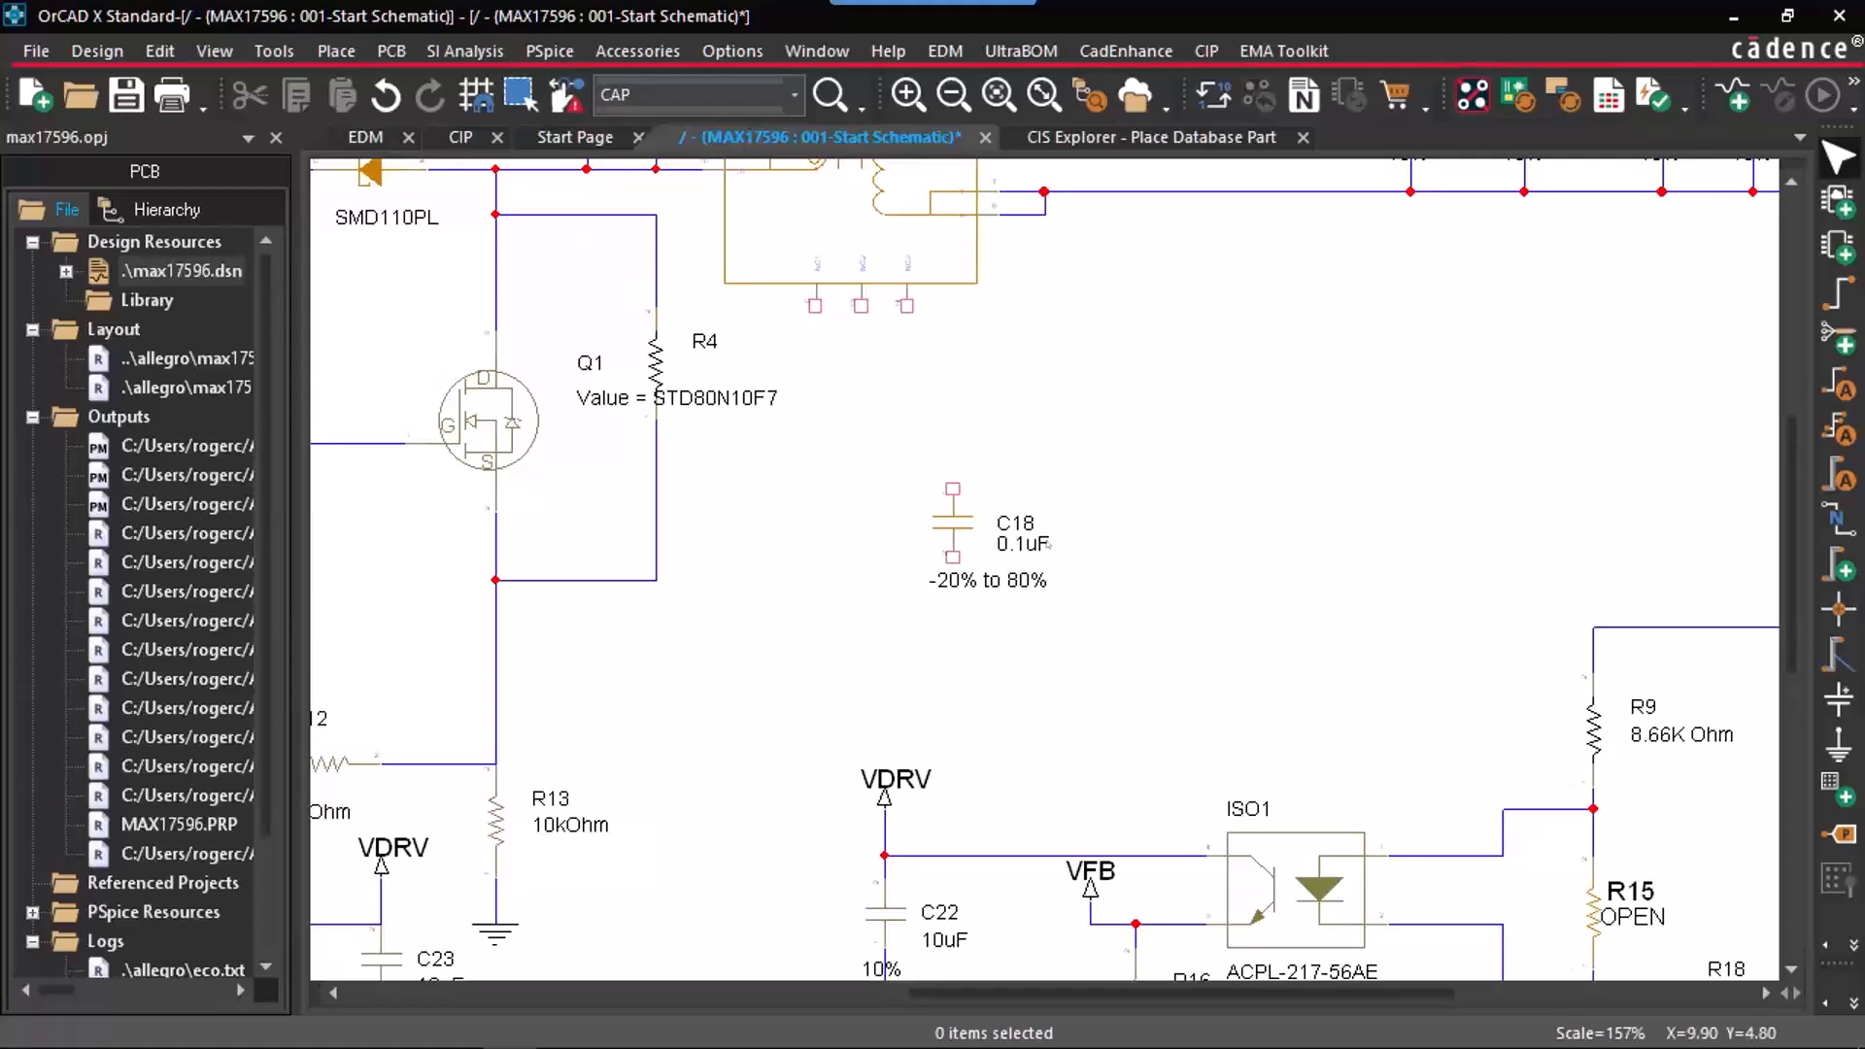
{"action": "left_click", "coordinate": [1004, 547]}
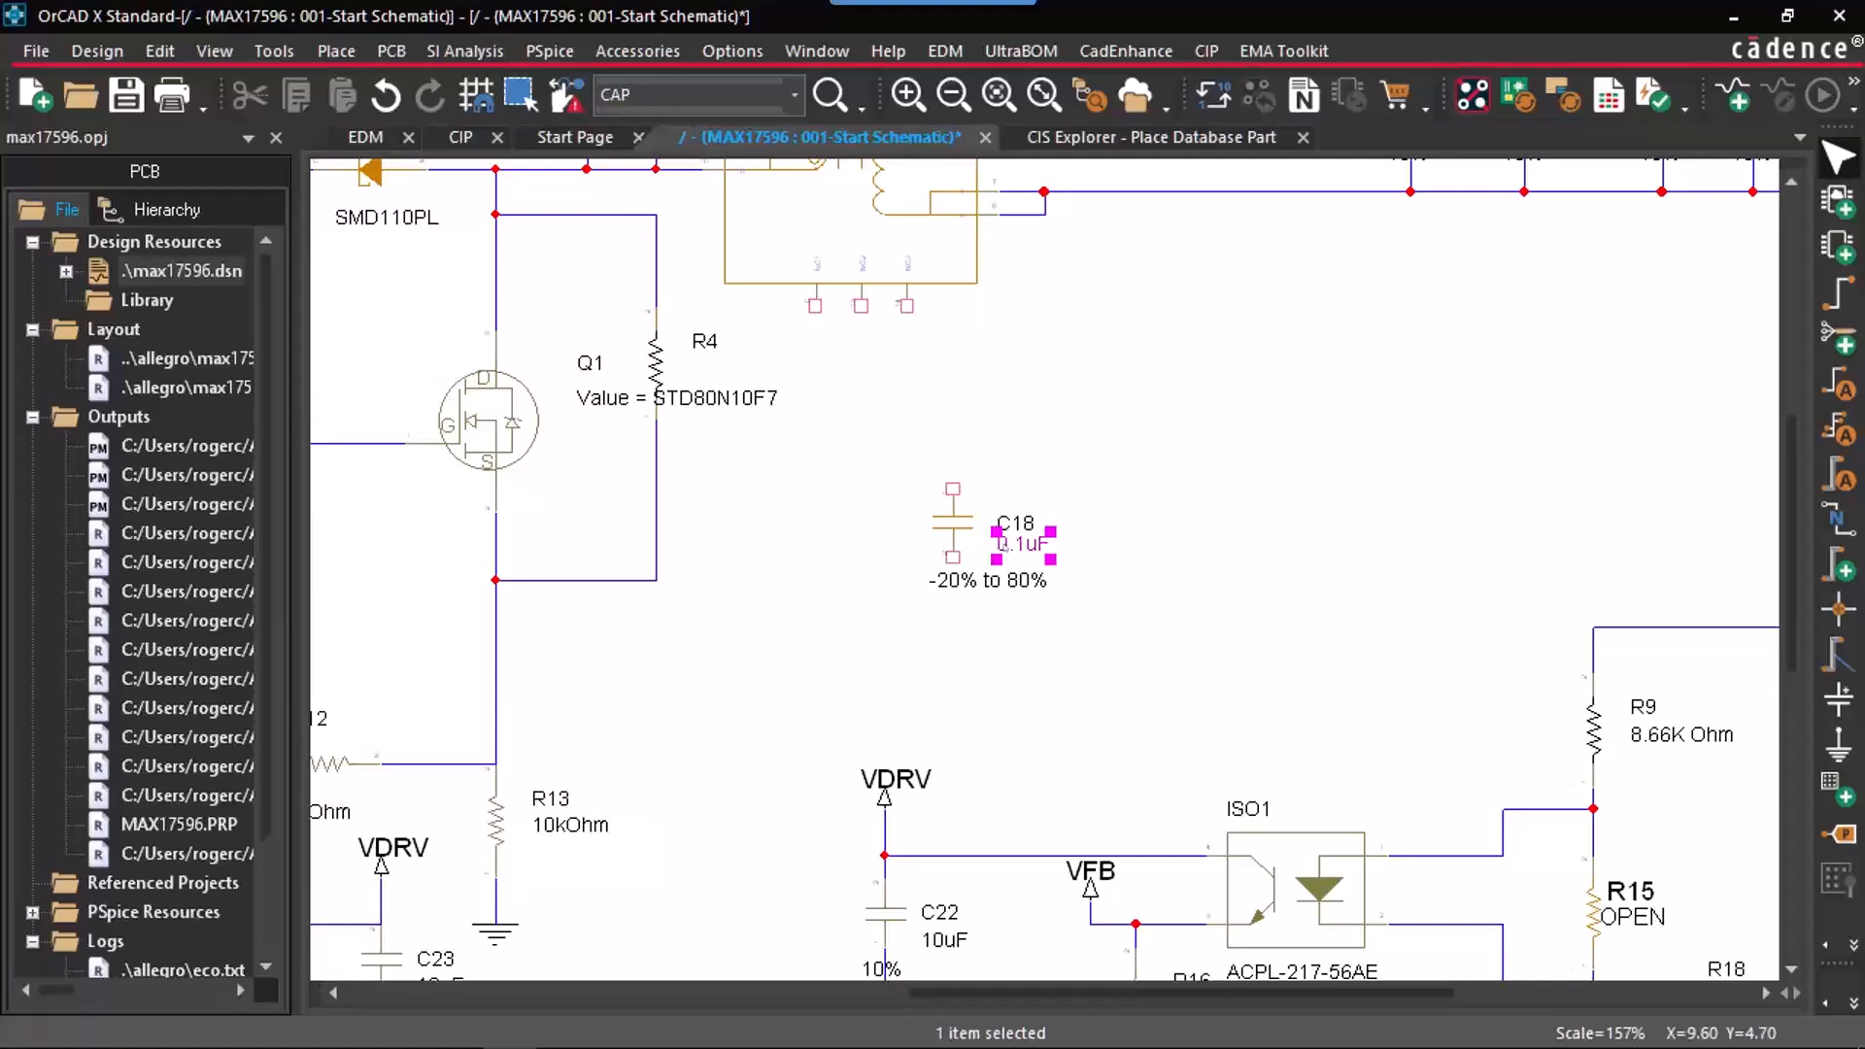
{"action": "double_click", "coordinate": [1004, 548]}
{"action": "key", "text": "Home"}
{"action": "key", "text": "Delete"}
{"action": "key", "text": "Delete"}
{"action": "key", "text": "Right"}
{"action": "type", "text": "0"}
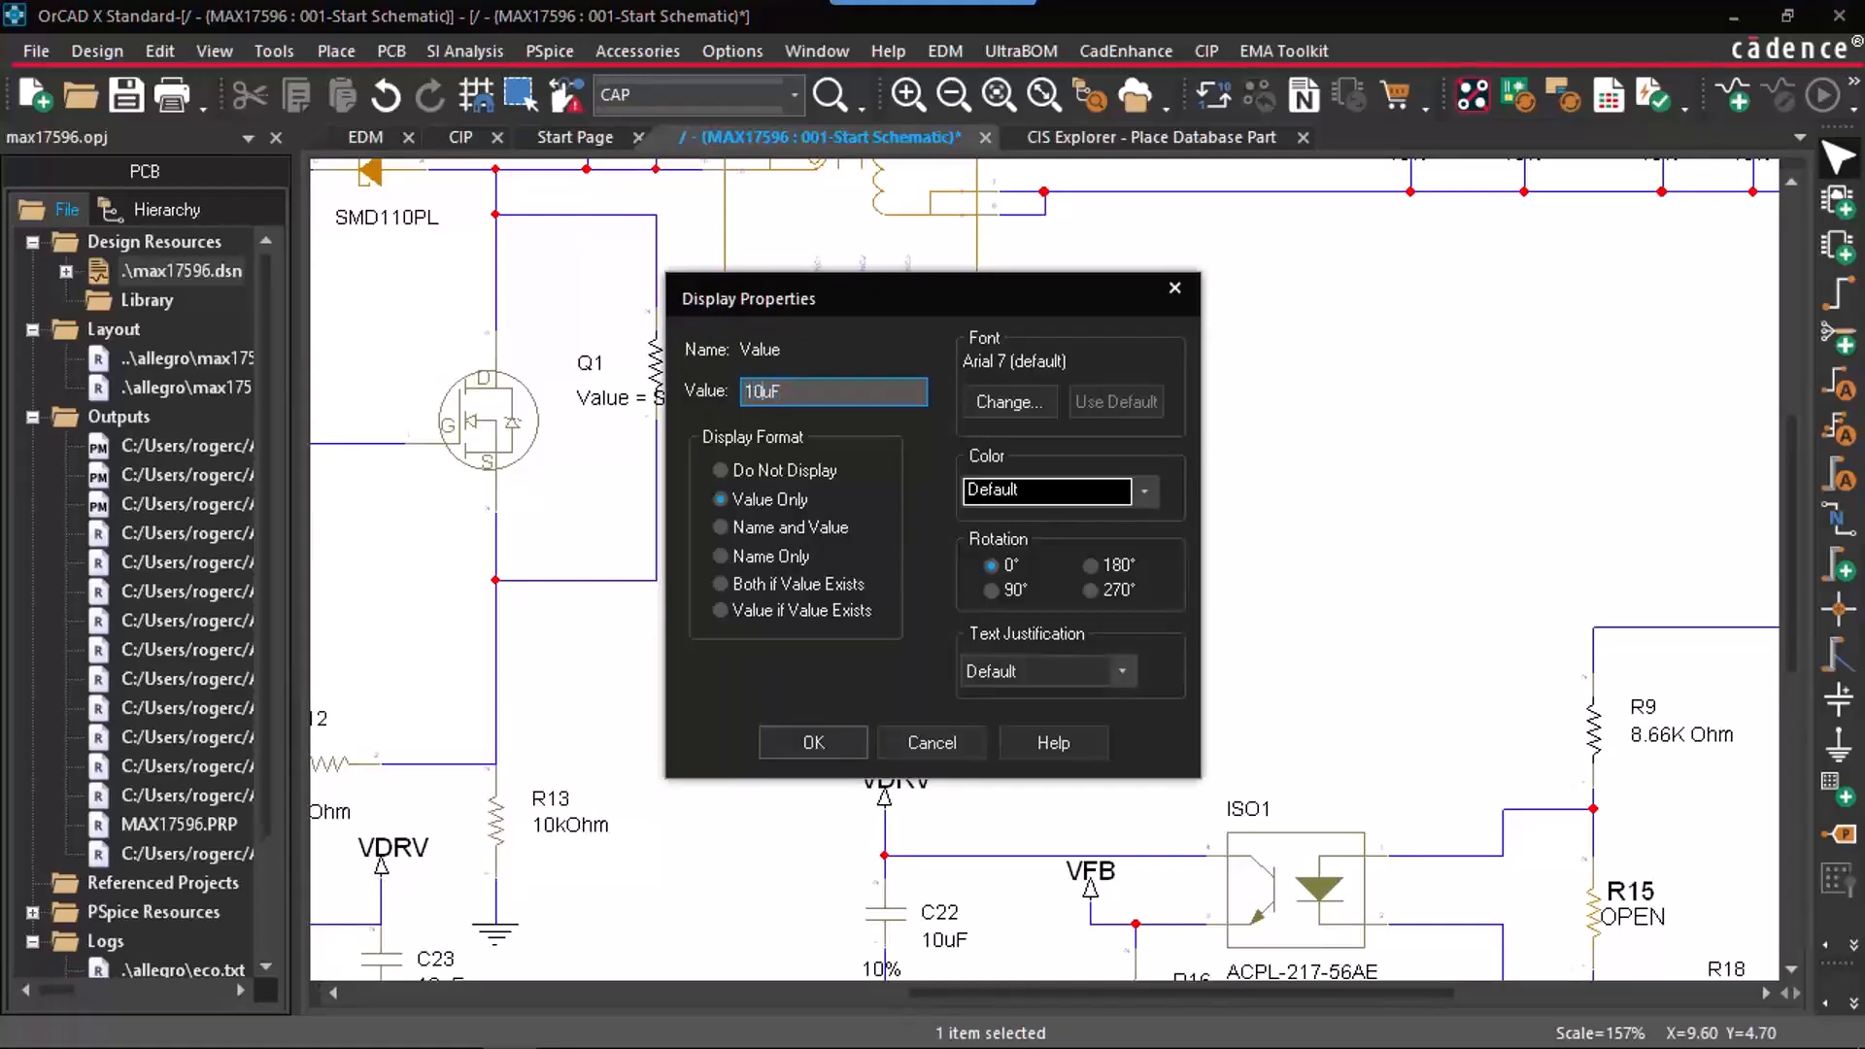
{"action": "key", "text": "Return"}
{"action": "left_click", "coordinate": [1108, 637]}
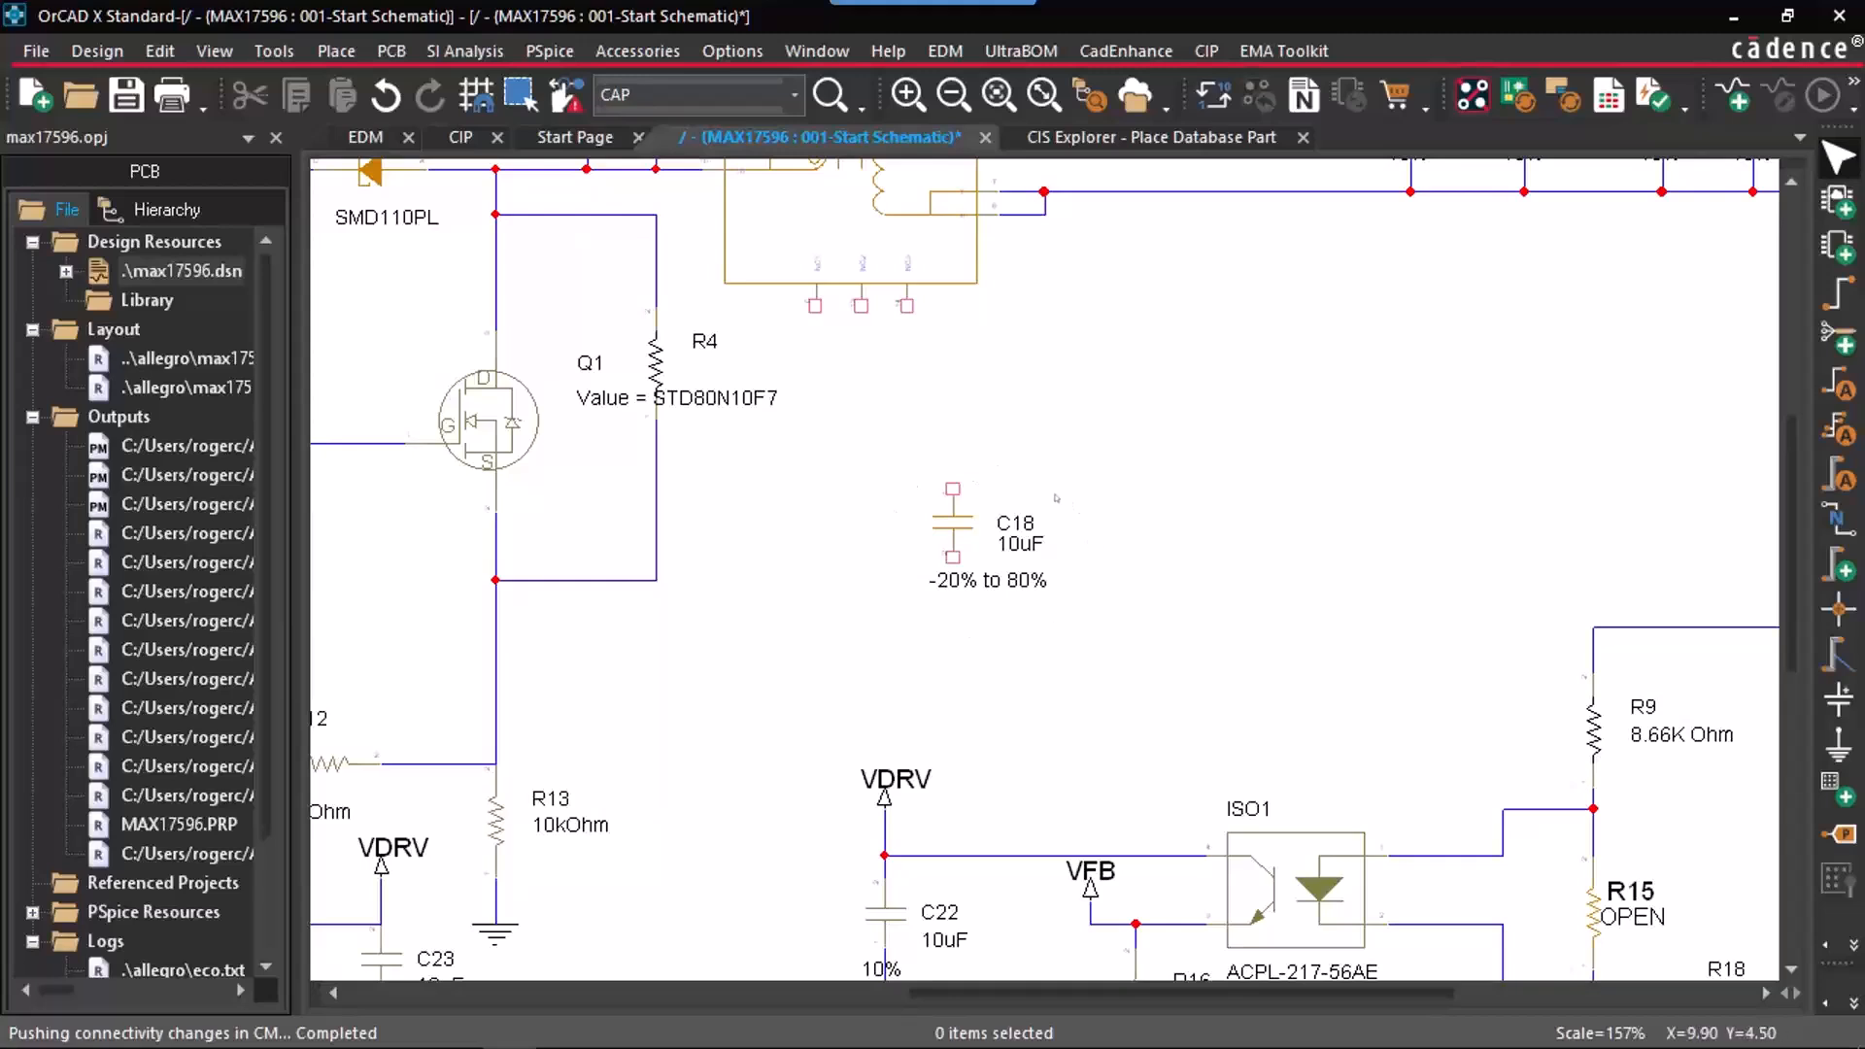
Step: Close the CIS Explorer and run a Part Manager update on the design, rejecting all database property updates and skipping the session log
{"action": "left_click", "coordinate": [1303, 137]}
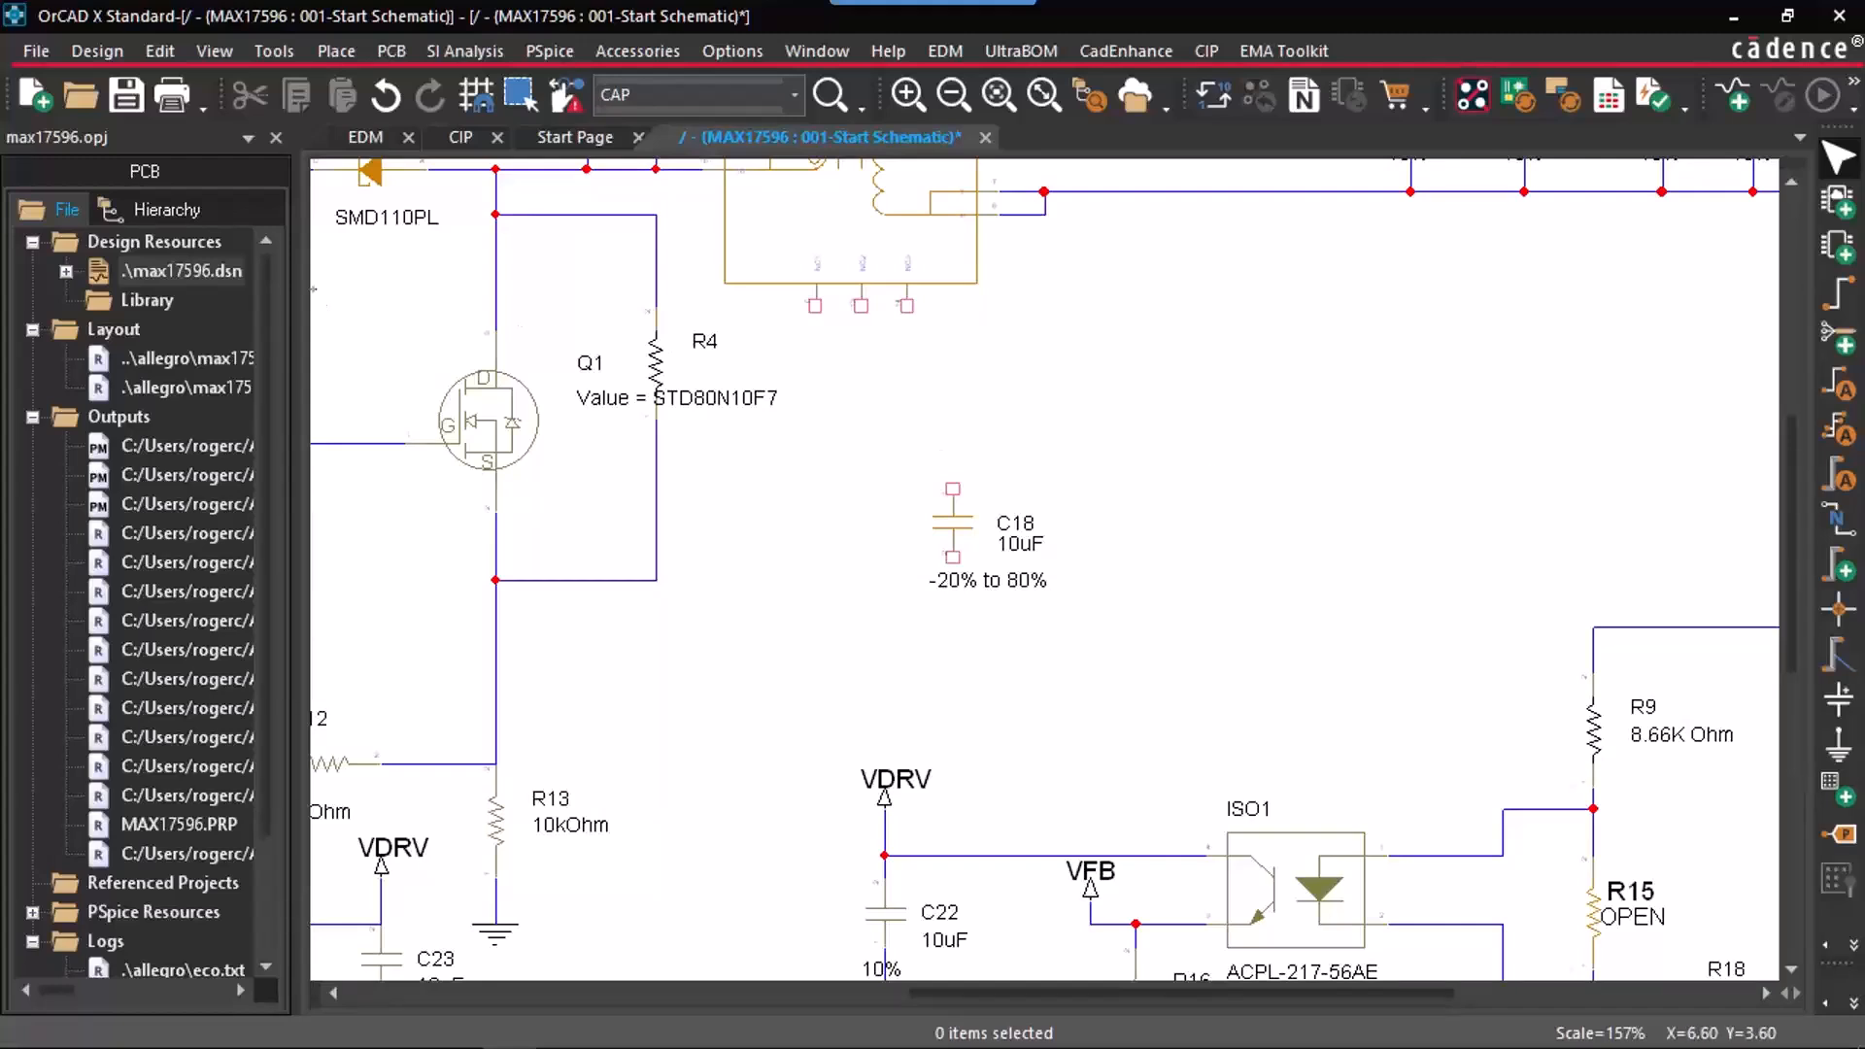
{"action": "right_click", "coordinate": [287, 270]}
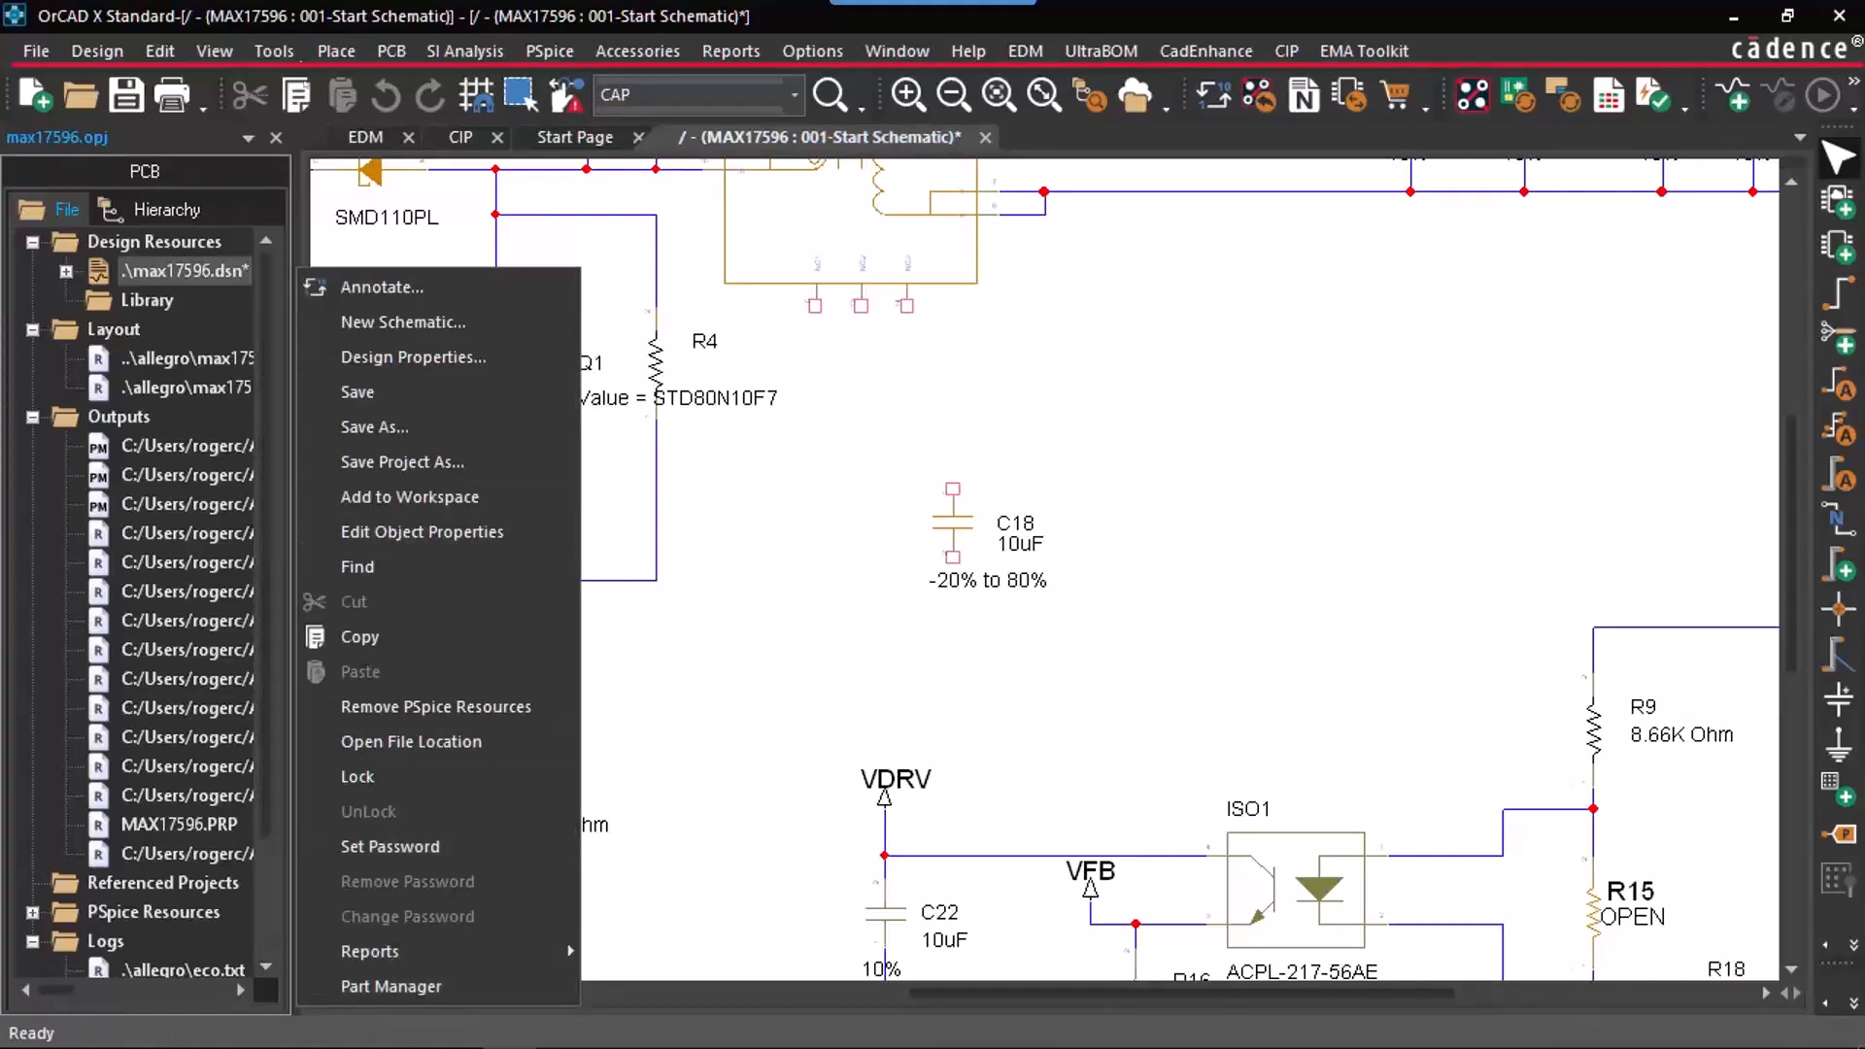
{"action": "left_click", "coordinate": [273, 52]}
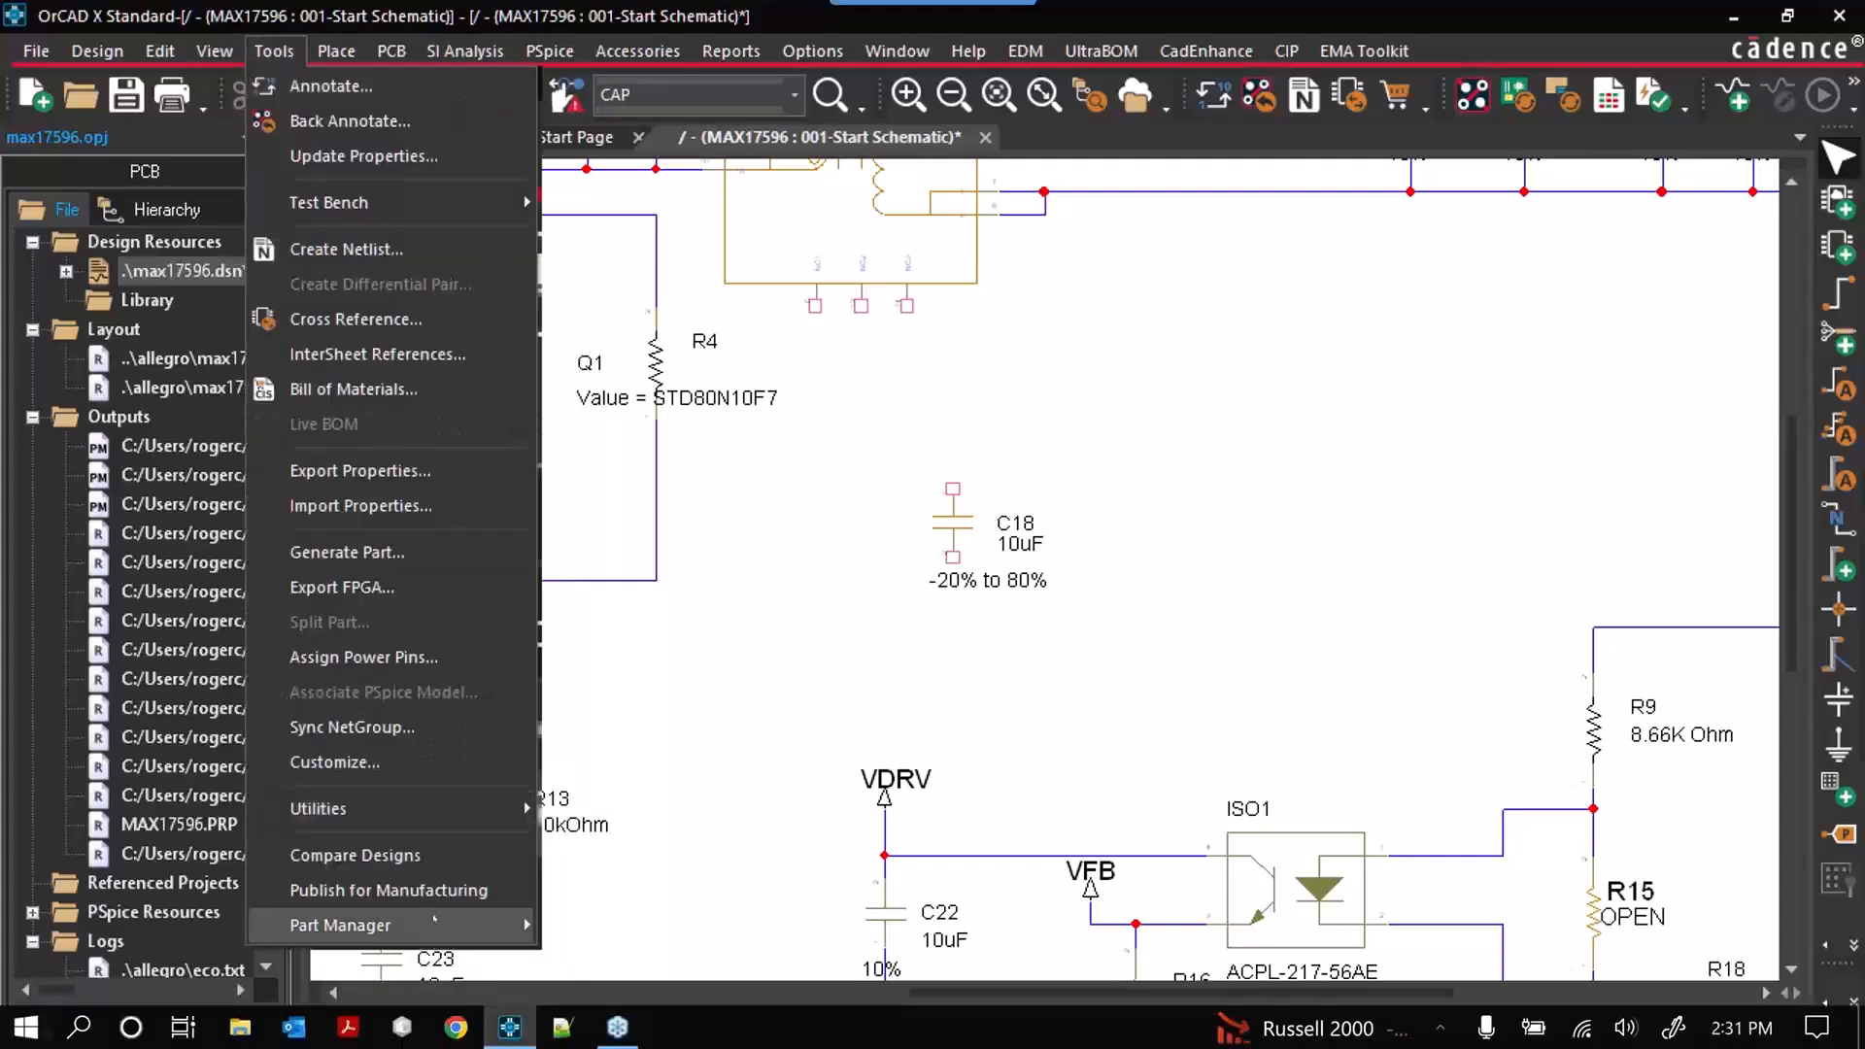
{"action": "mouse_move", "coordinate": [435, 923]}
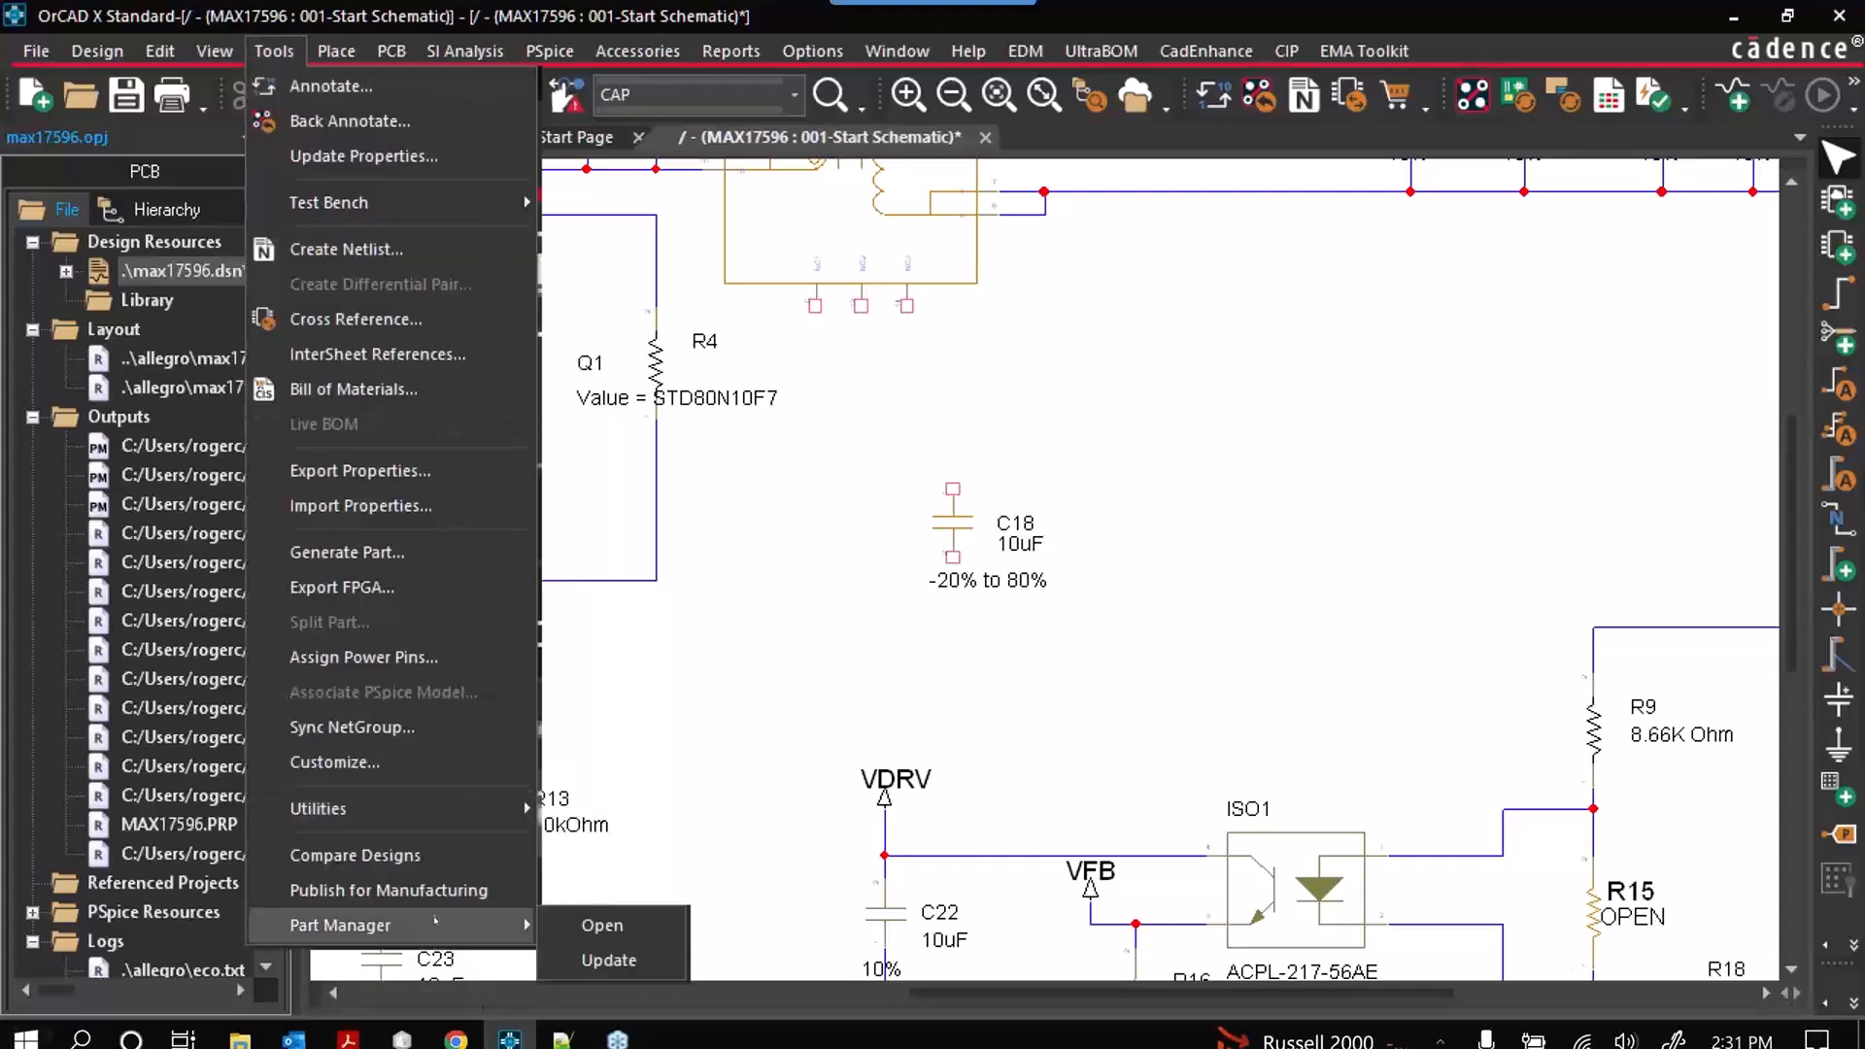
{"action": "left_click", "coordinate": [607, 960]}
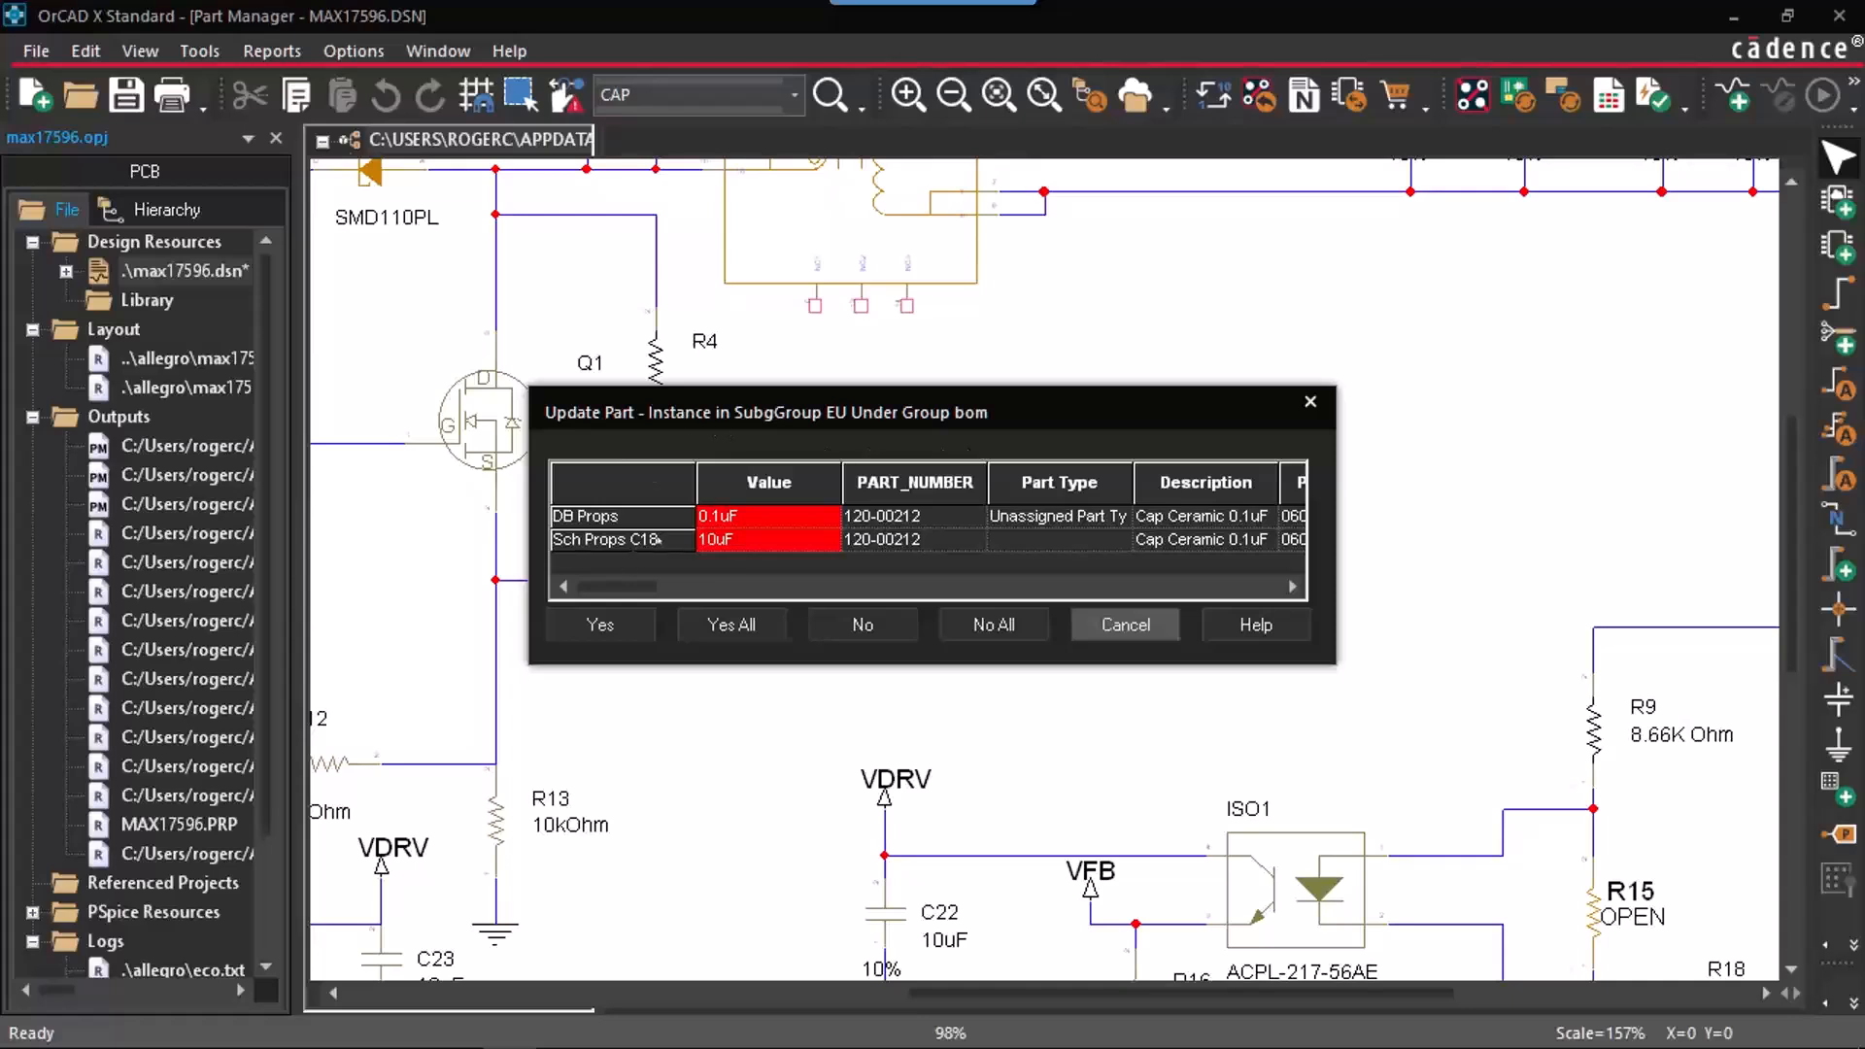
{"action": "left_click_drag", "start_coordinate": [1009, 394], "coordinate": [994, 631]}
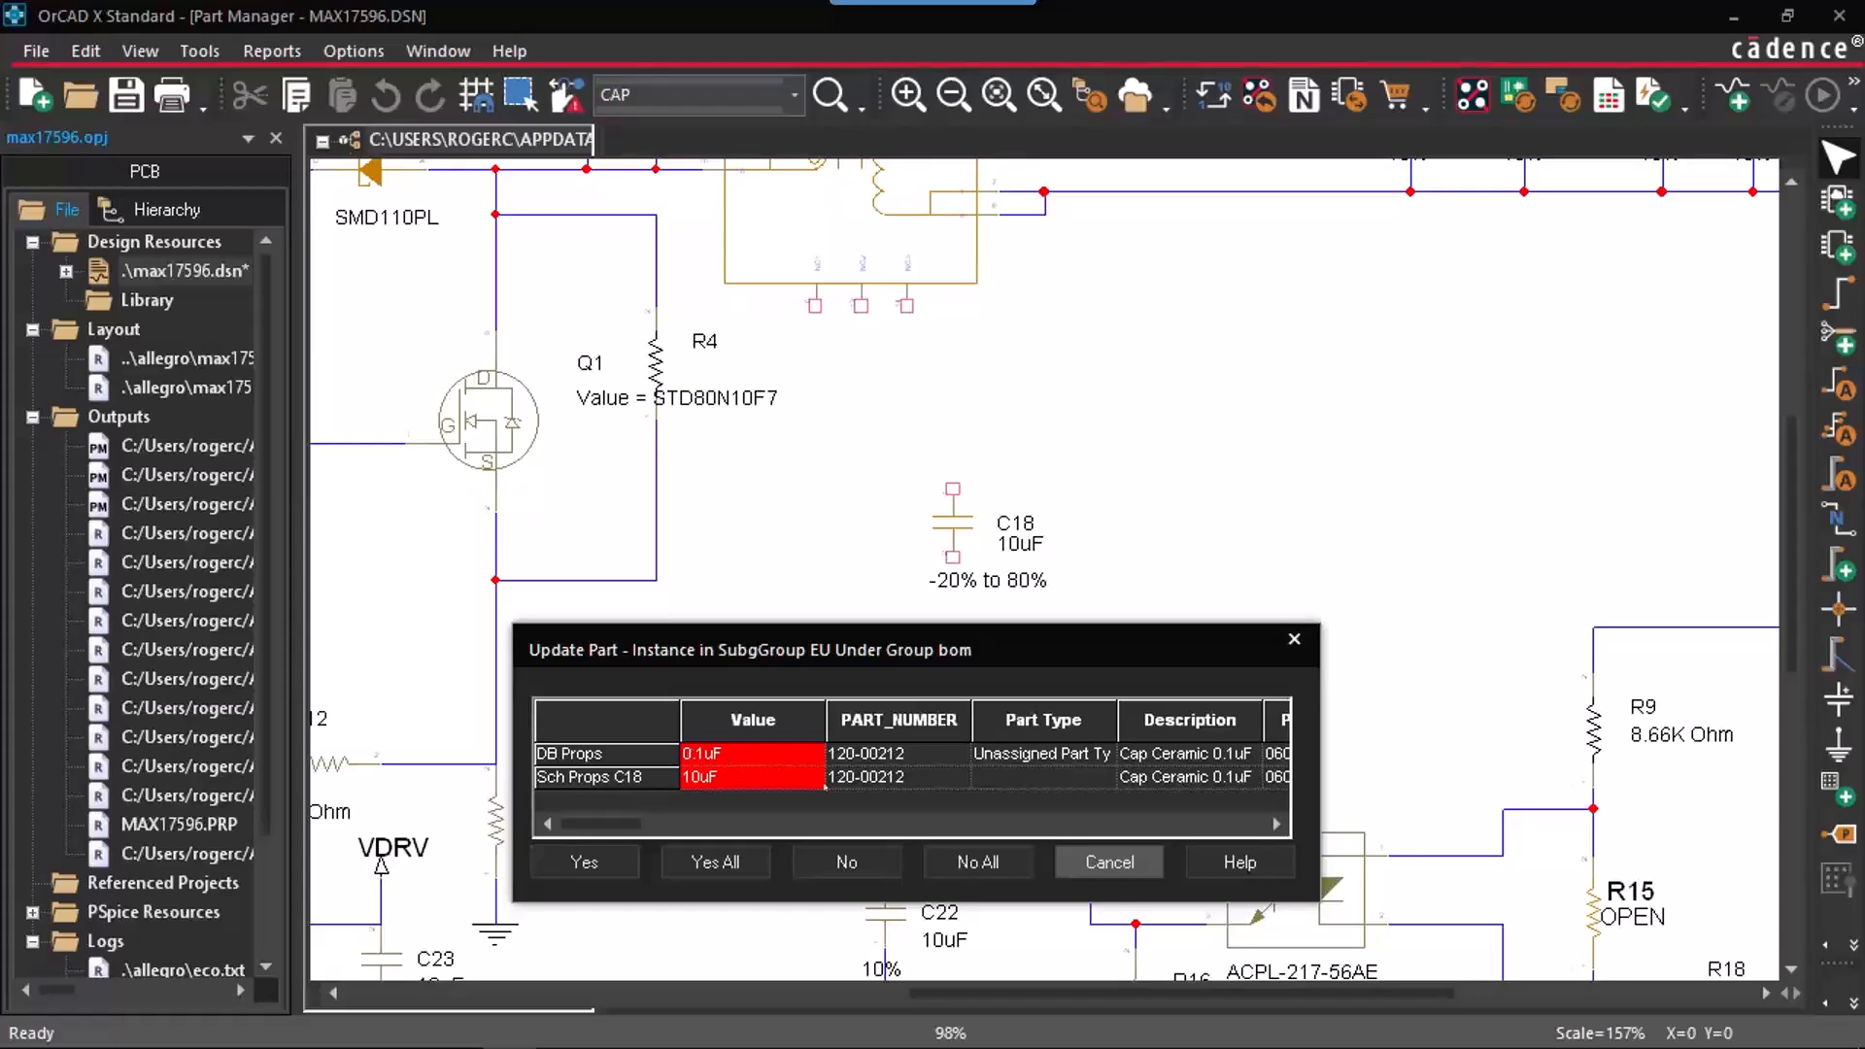
{"action": "left_click", "coordinate": [977, 862]}
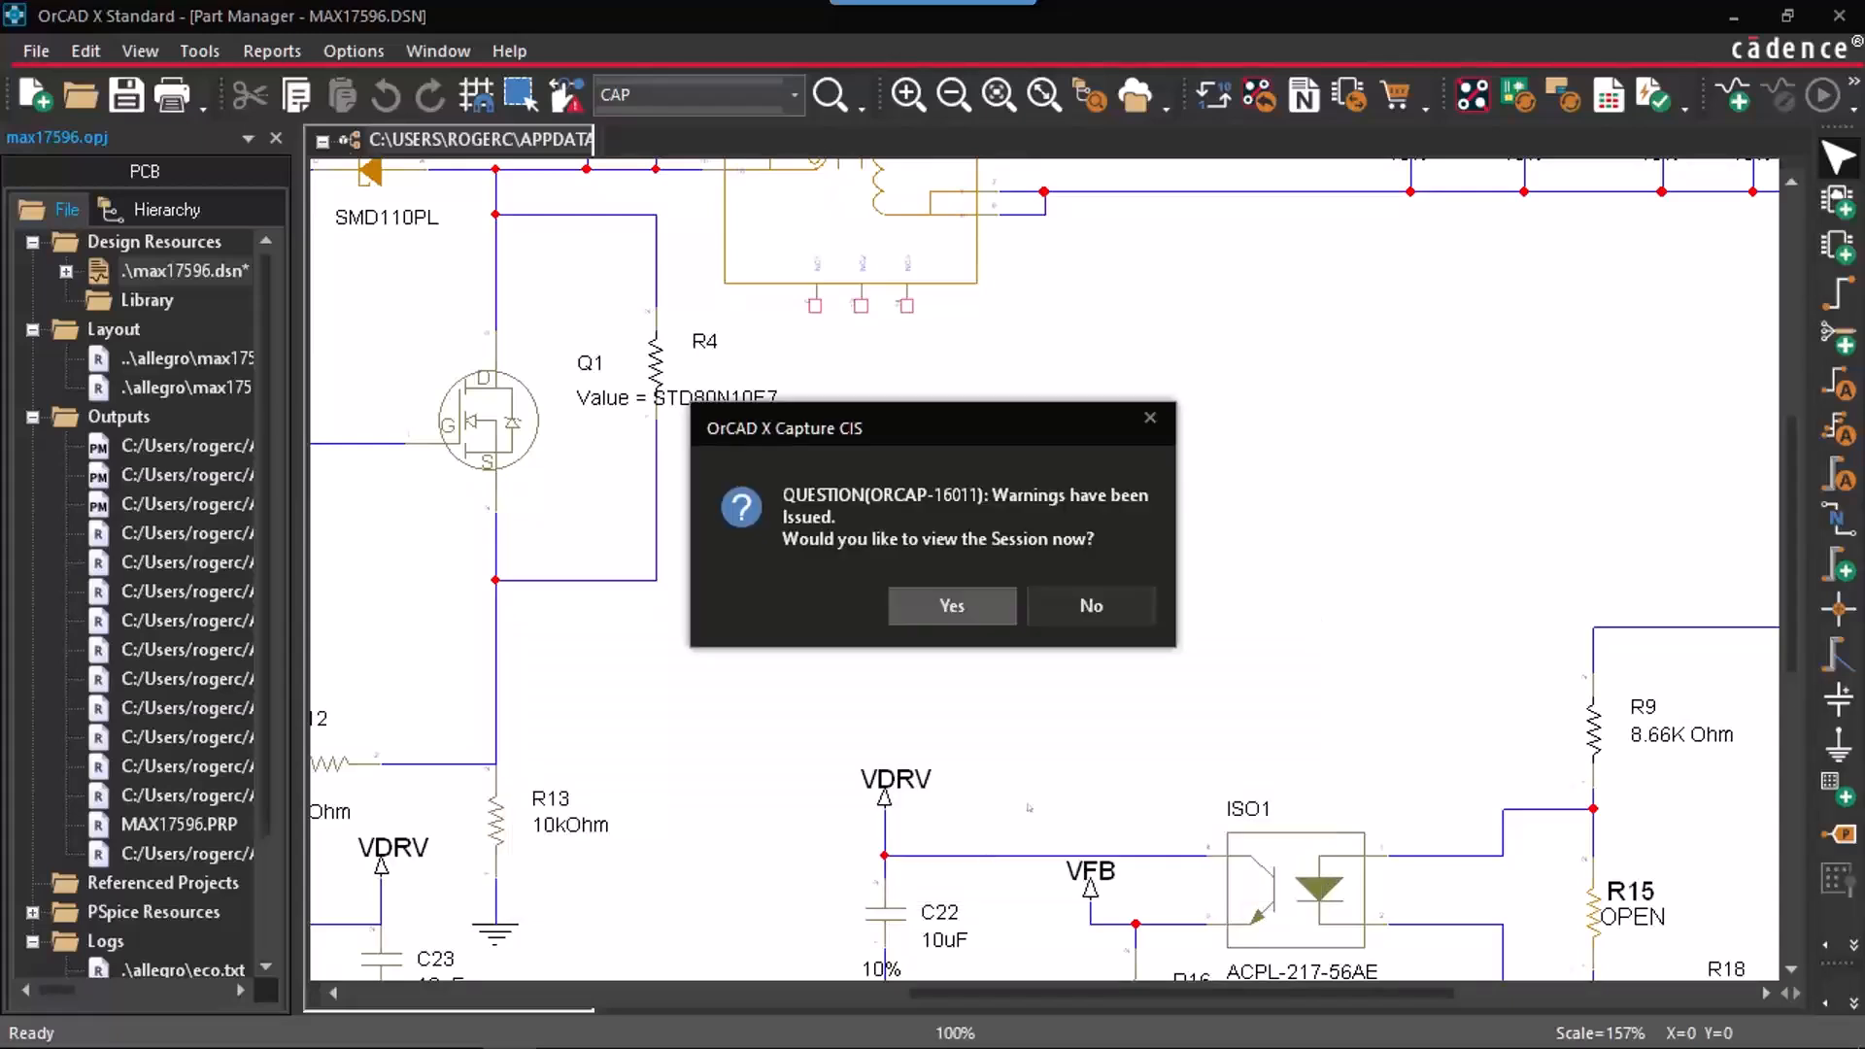
{"action": "left_click", "coordinate": [1089, 618]}
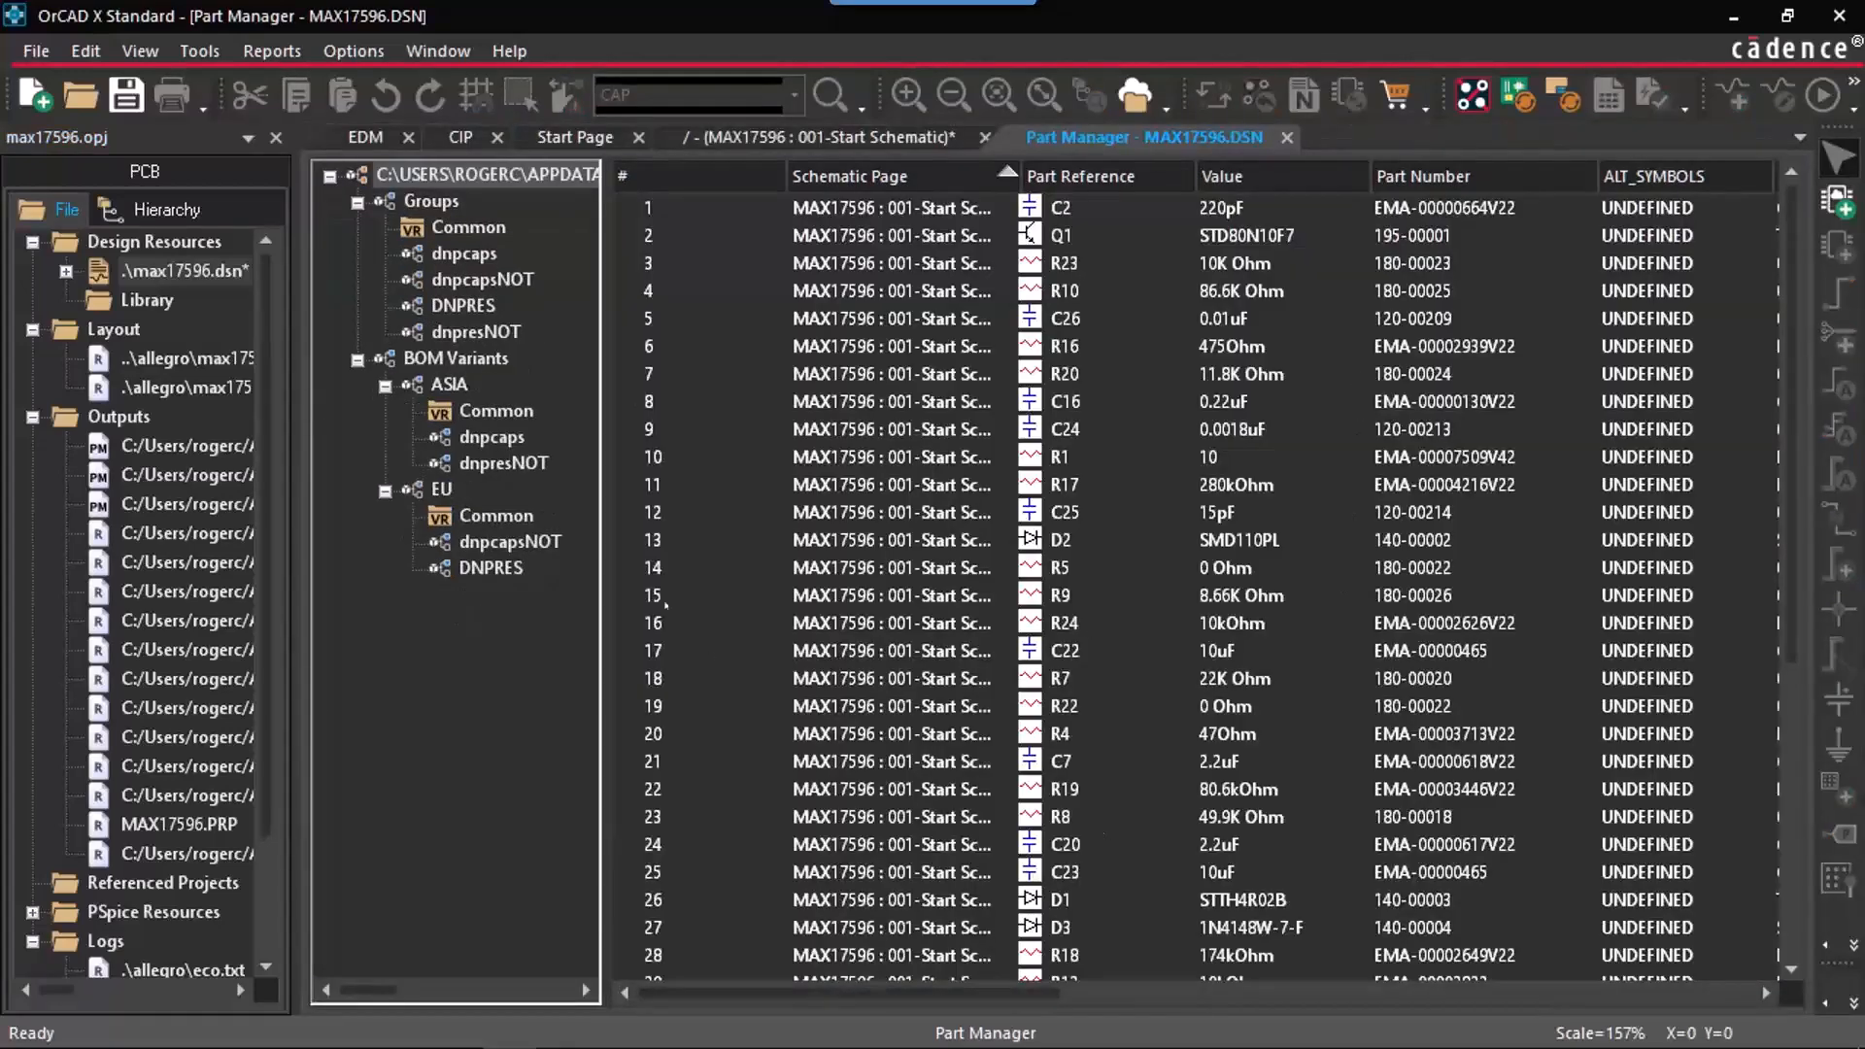
Step: Narrow the Part Manager's group tree and update all part statuses, keeping the schematic properties for every mismatch and skipping the session log
{"action": "left_click_drag", "start_coordinate": [607, 577], "coordinate": [514, 576]}
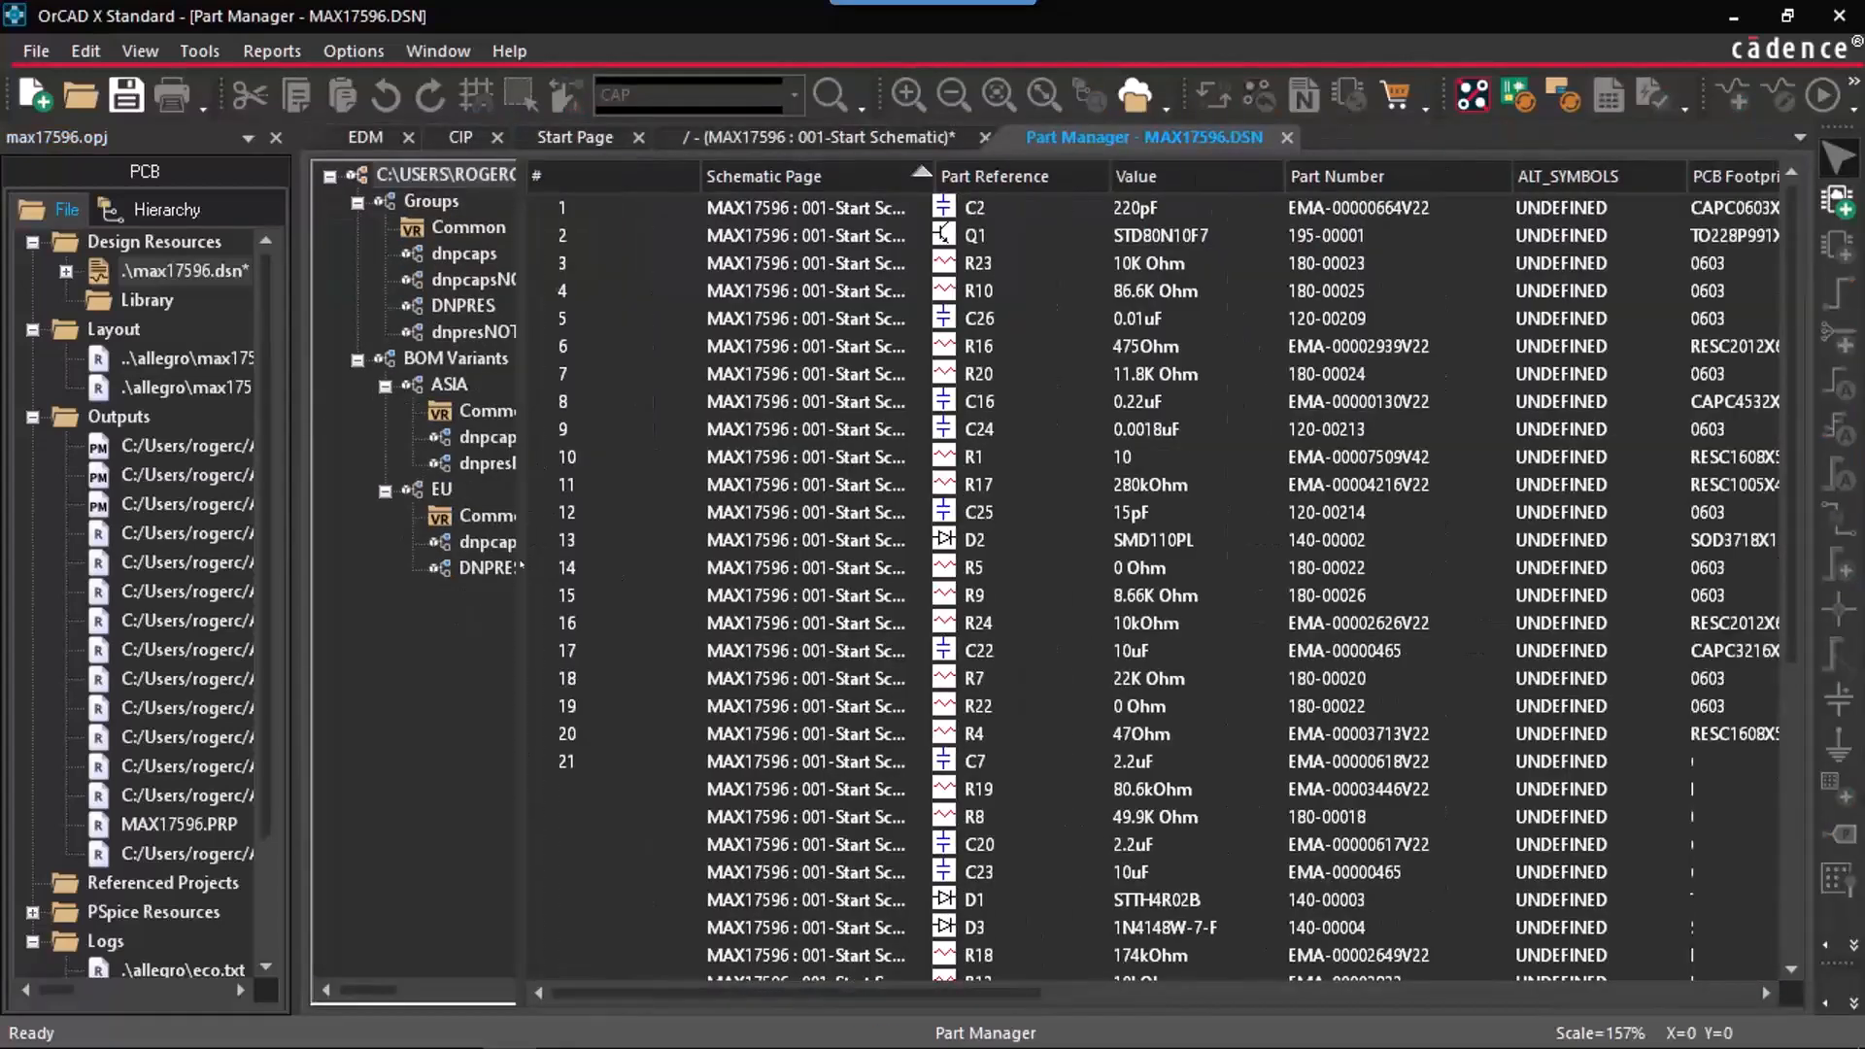
{"action": "left_click_drag", "start_coordinate": [943, 997], "coordinate": [1041, 953]}
{"action": "left_click", "coordinate": [1477, 650]}
{"action": "right_click", "coordinate": [1477, 650]}
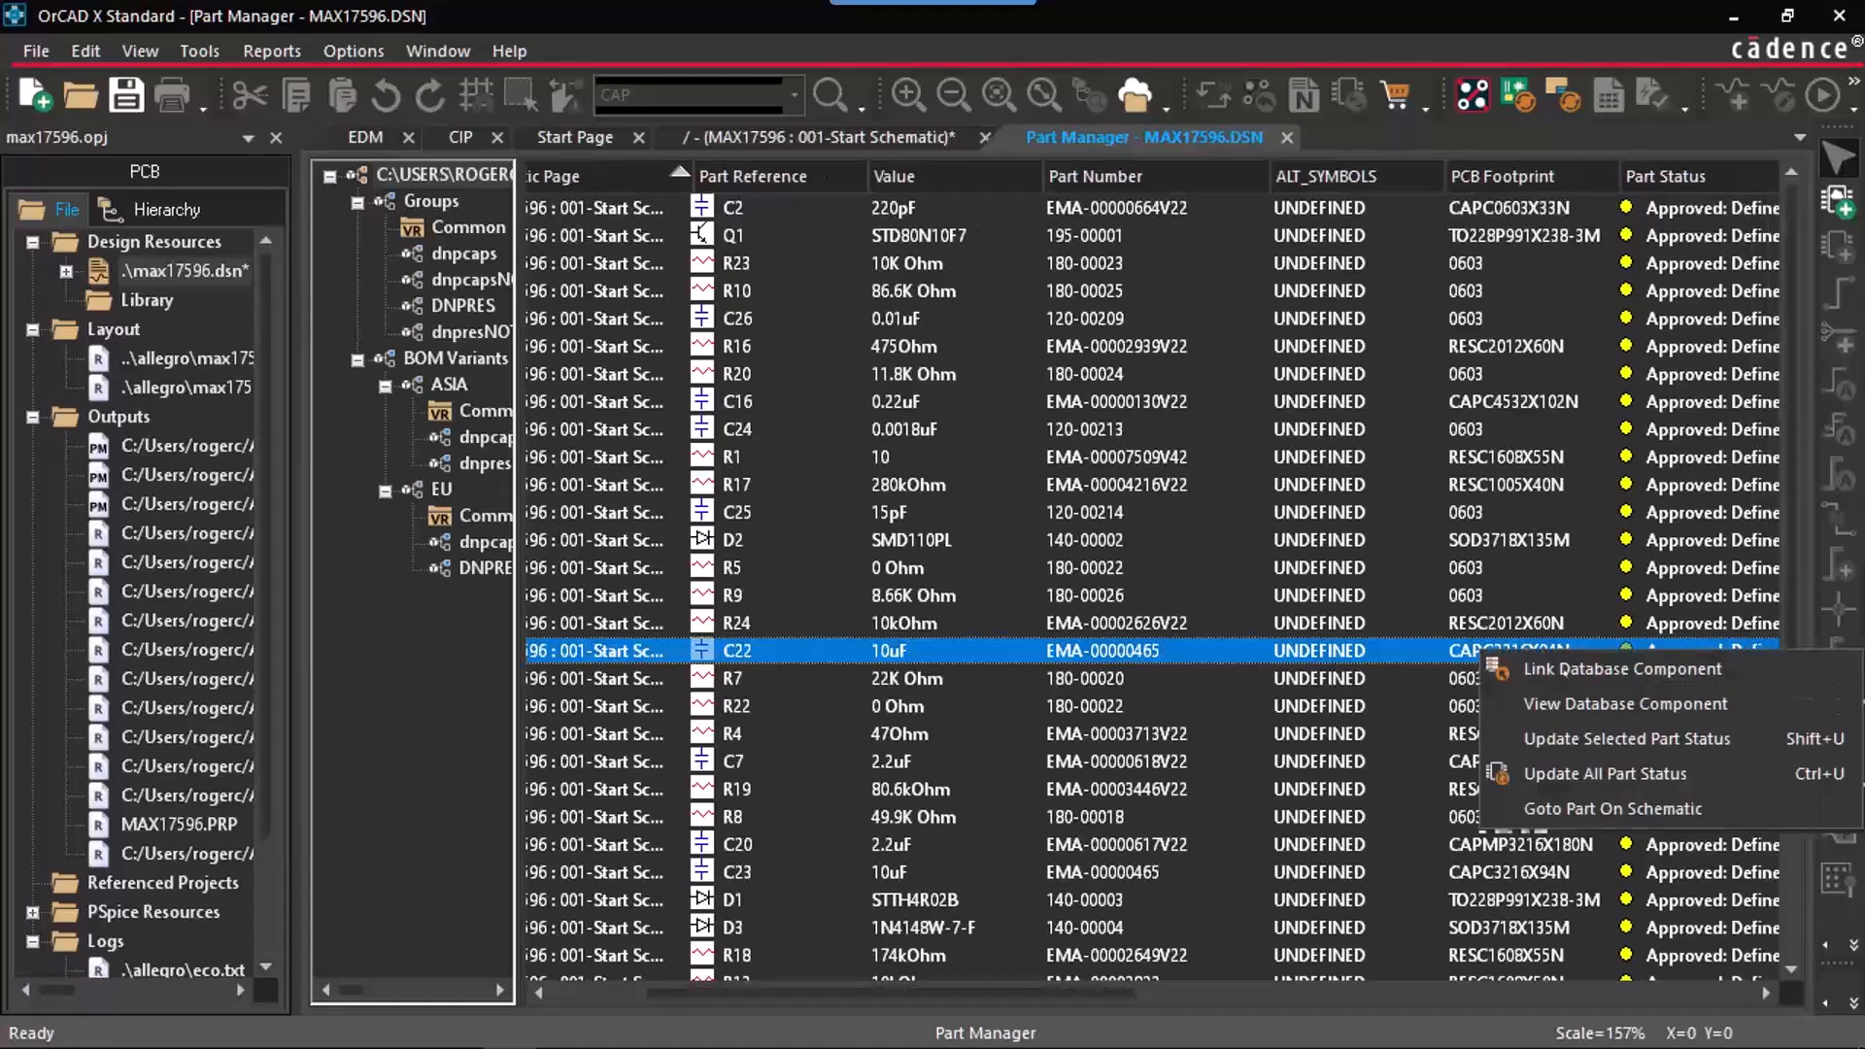
{"action": "left_click", "coordinate": [1598, 761]}
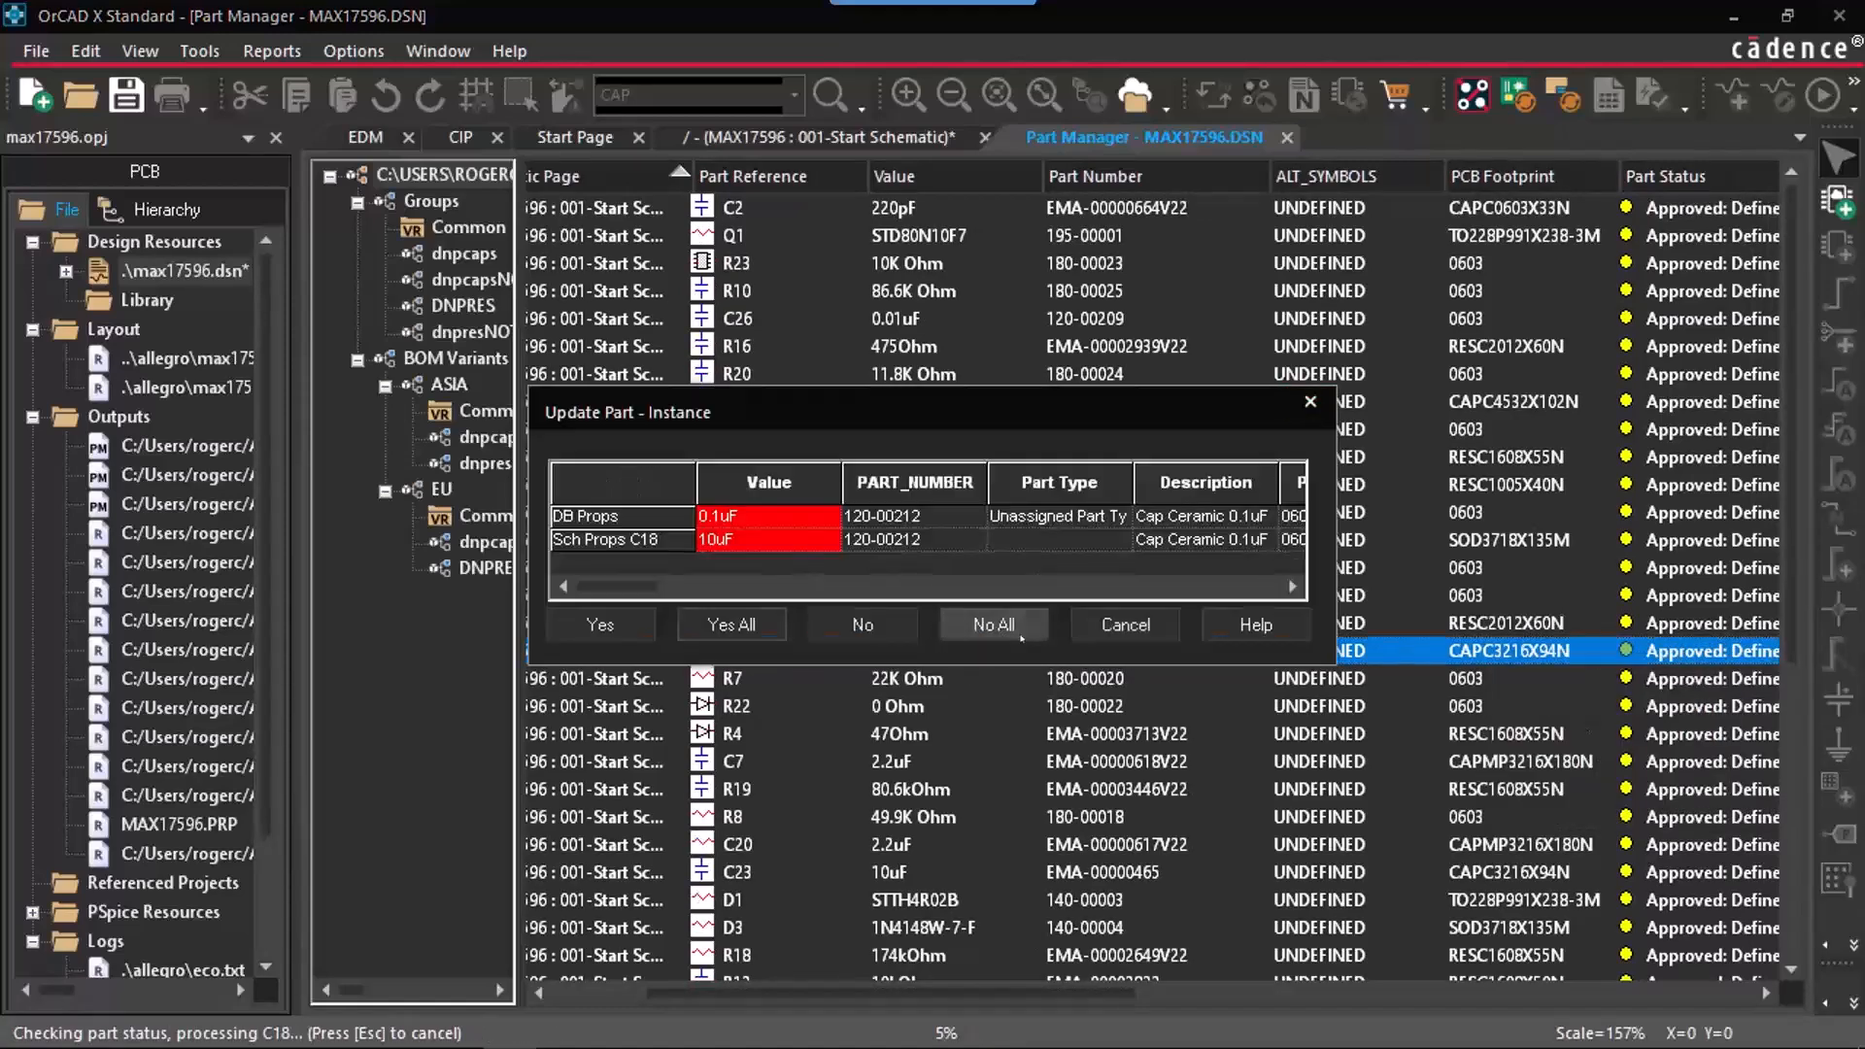
{"action": "left_click", "coordinate": [1020, 635]}
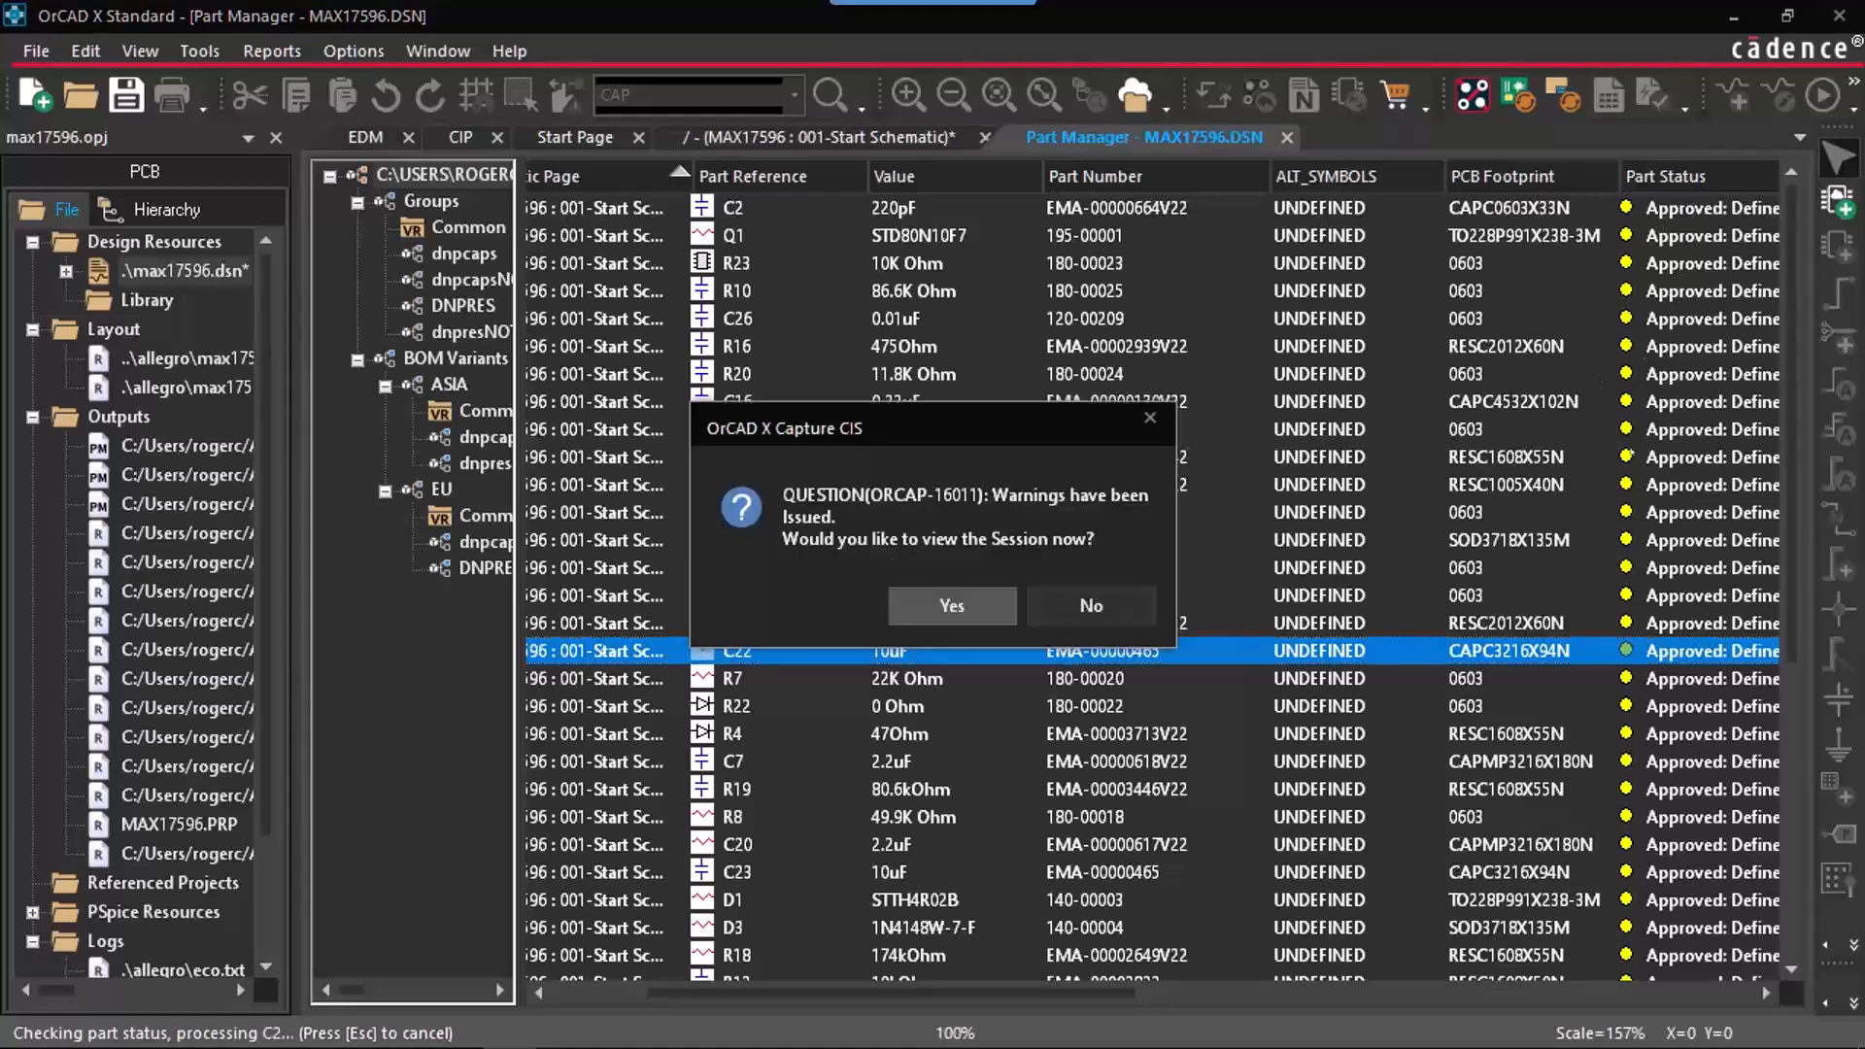
{"action": "left_click", "coordinate": [1091, 606]}
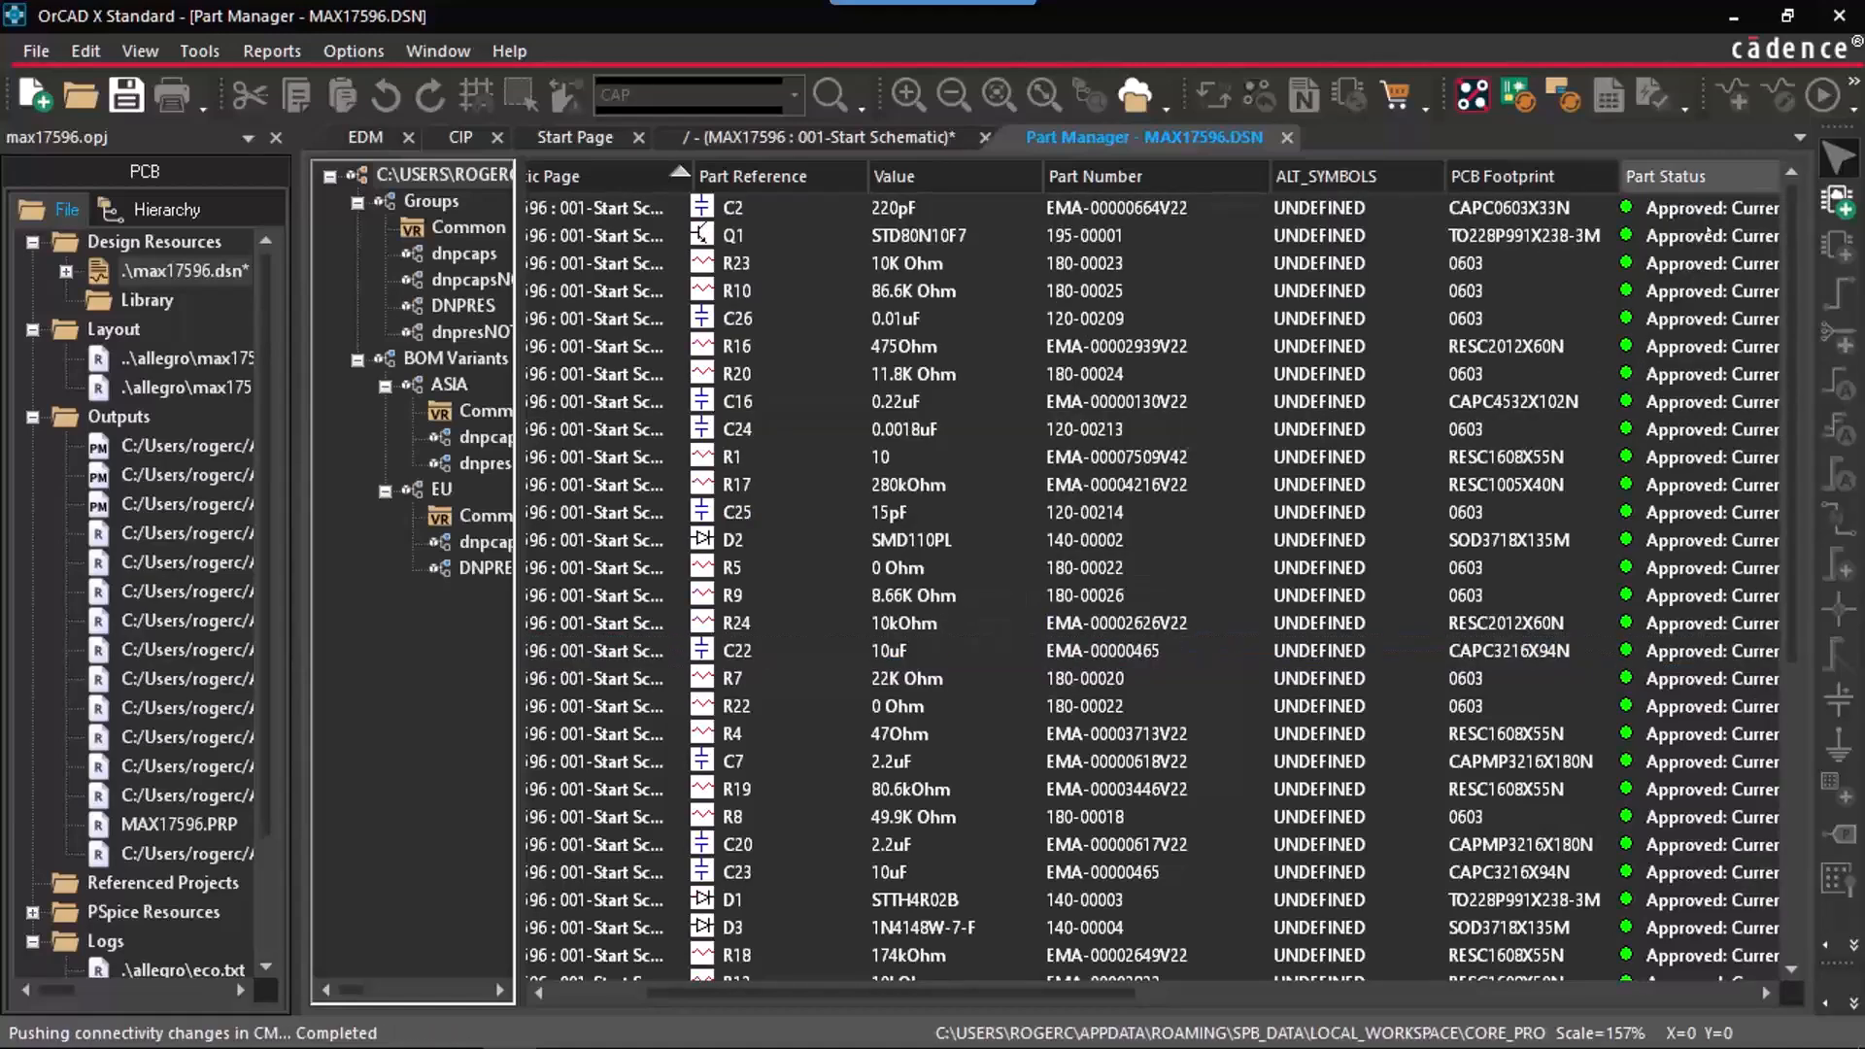
Step: Find C18 in the Part Manager list and start linking it to a database component
{"action": "scroll", "coordinate": [1658, 828], "scroll_direction": "down", "scroll_amount": 6}
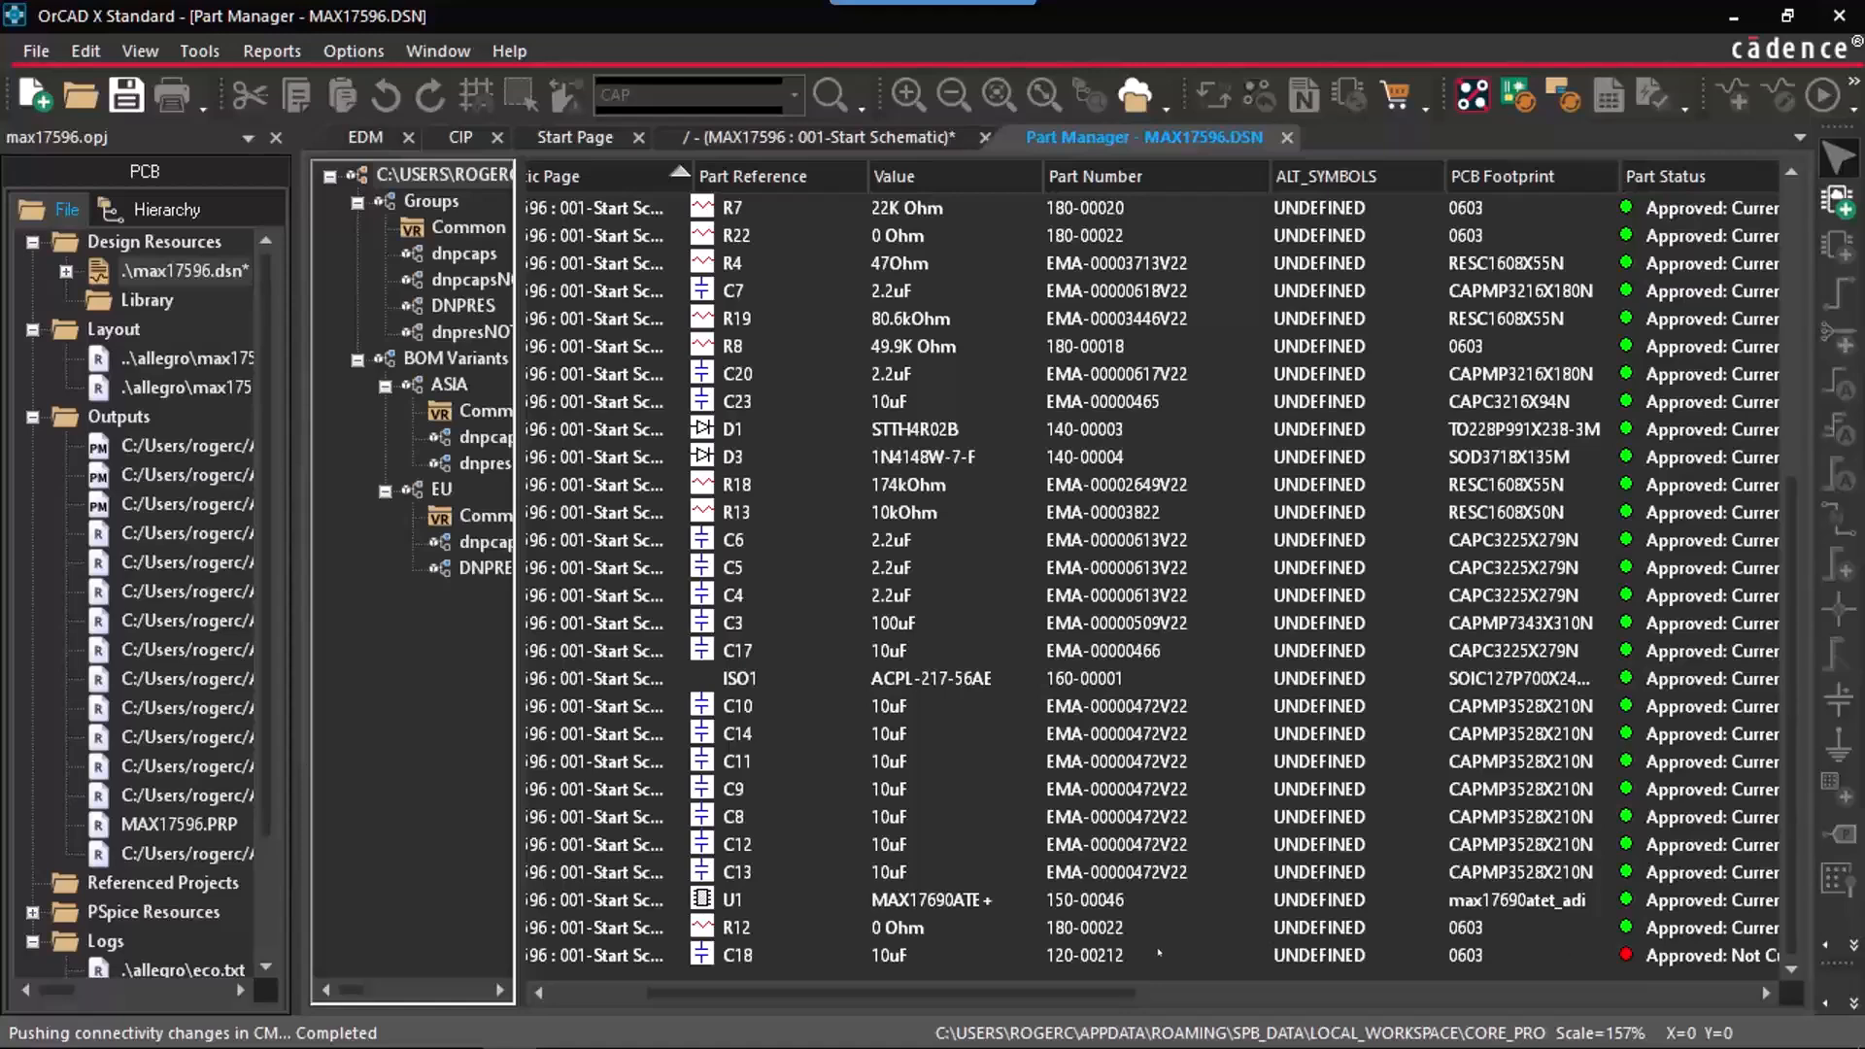
{"action": "left_click", "coordinate": [1158, 954]}
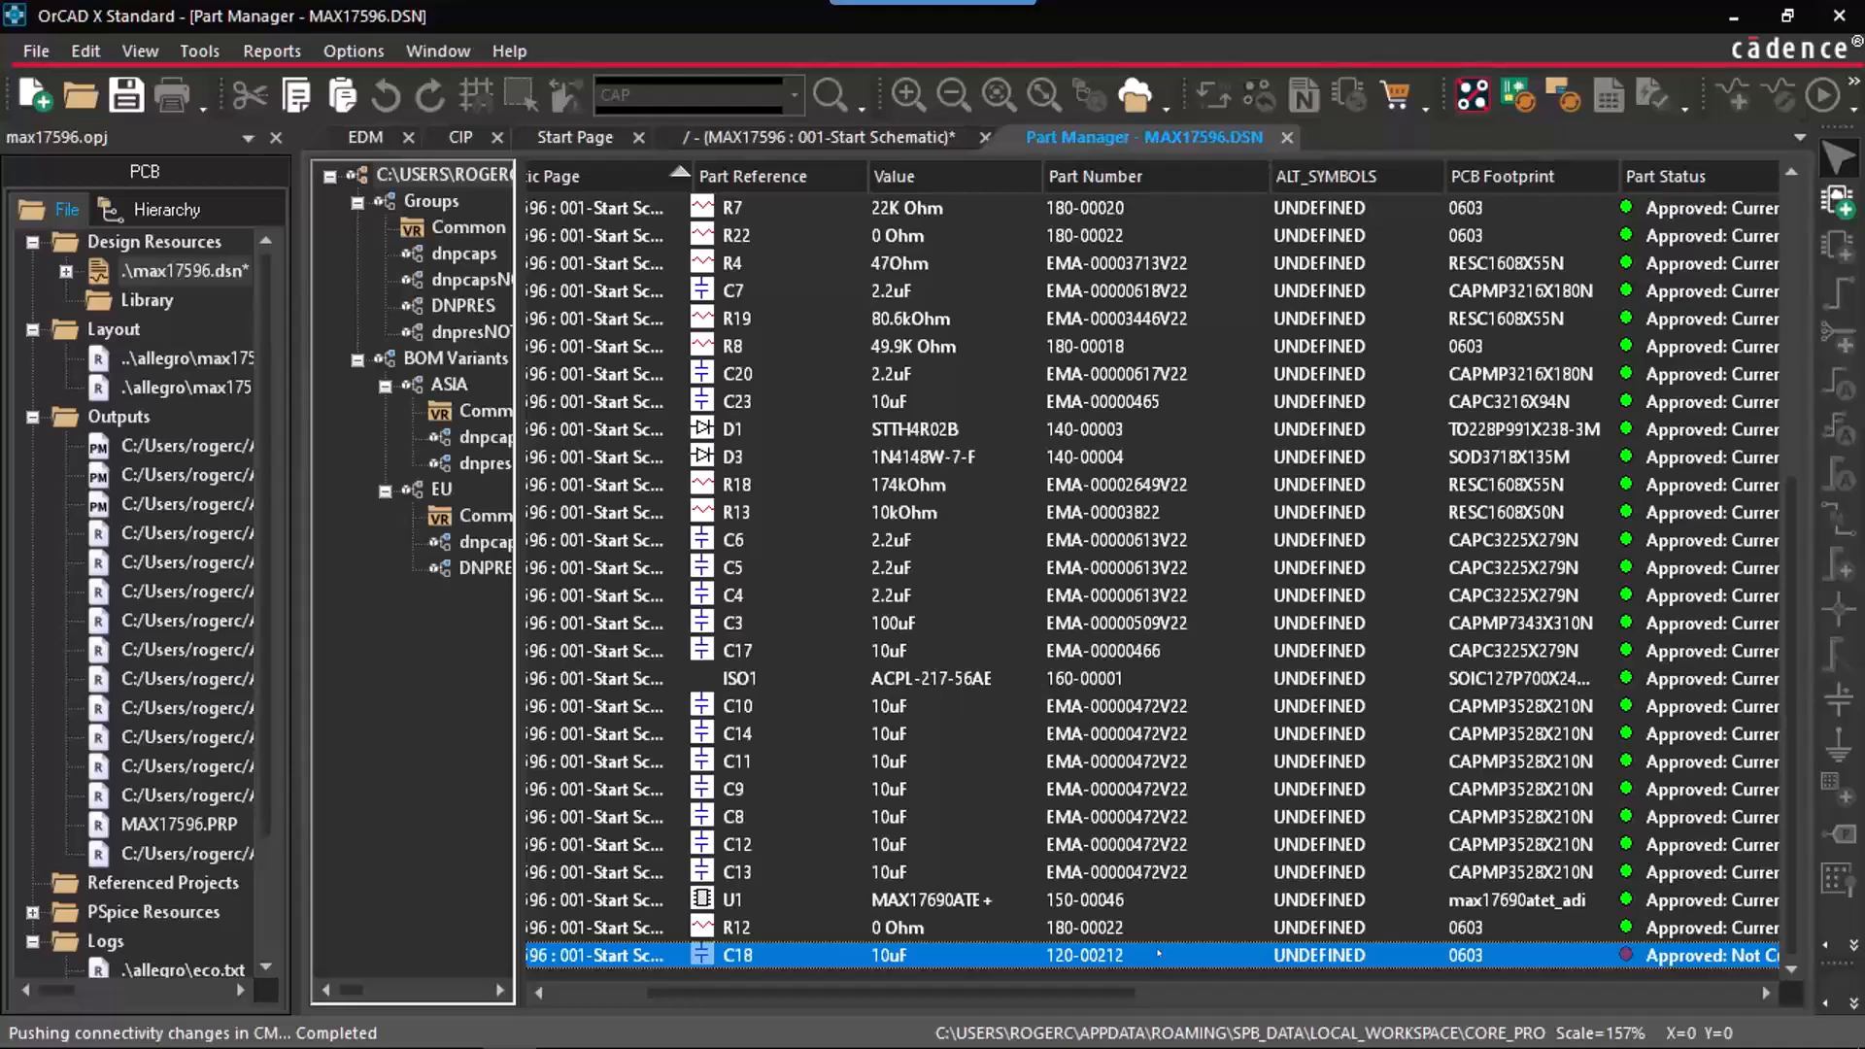
{"action": "right_click", "coordinate": [1158, 955]}
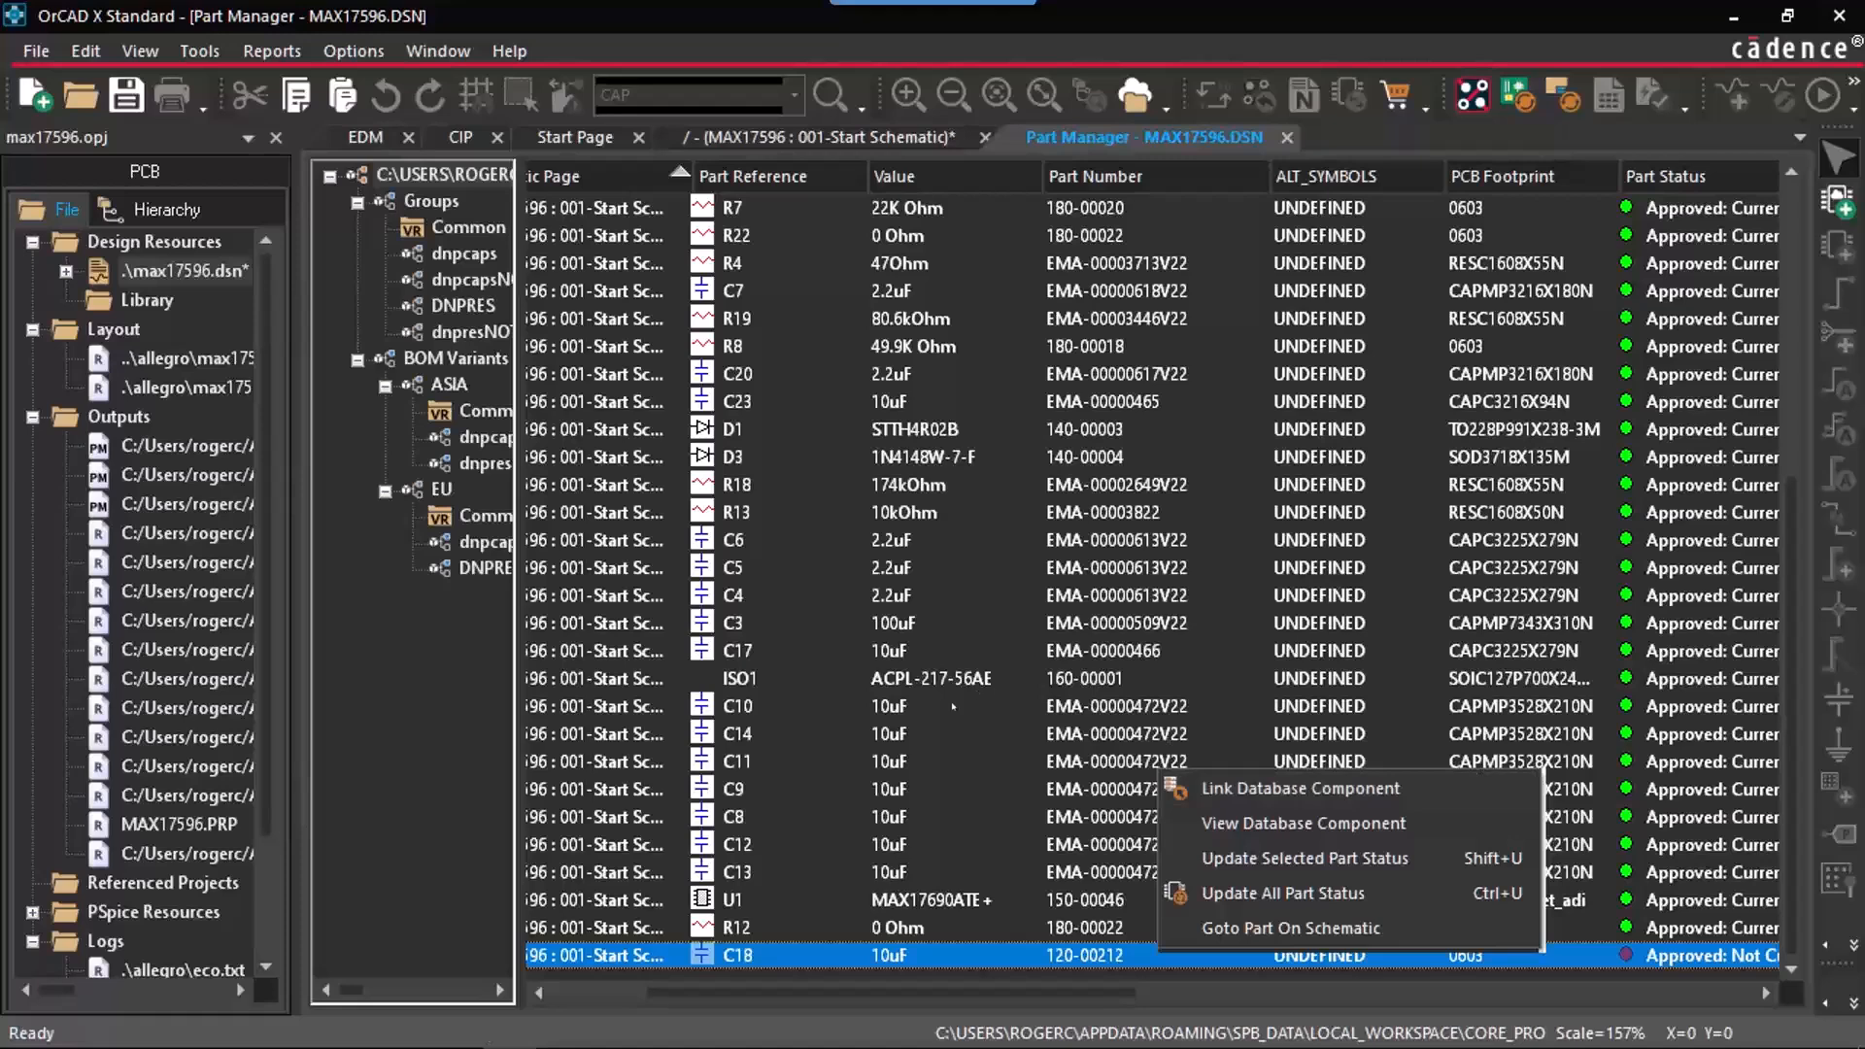
{"action": "key", "text": "Down"}
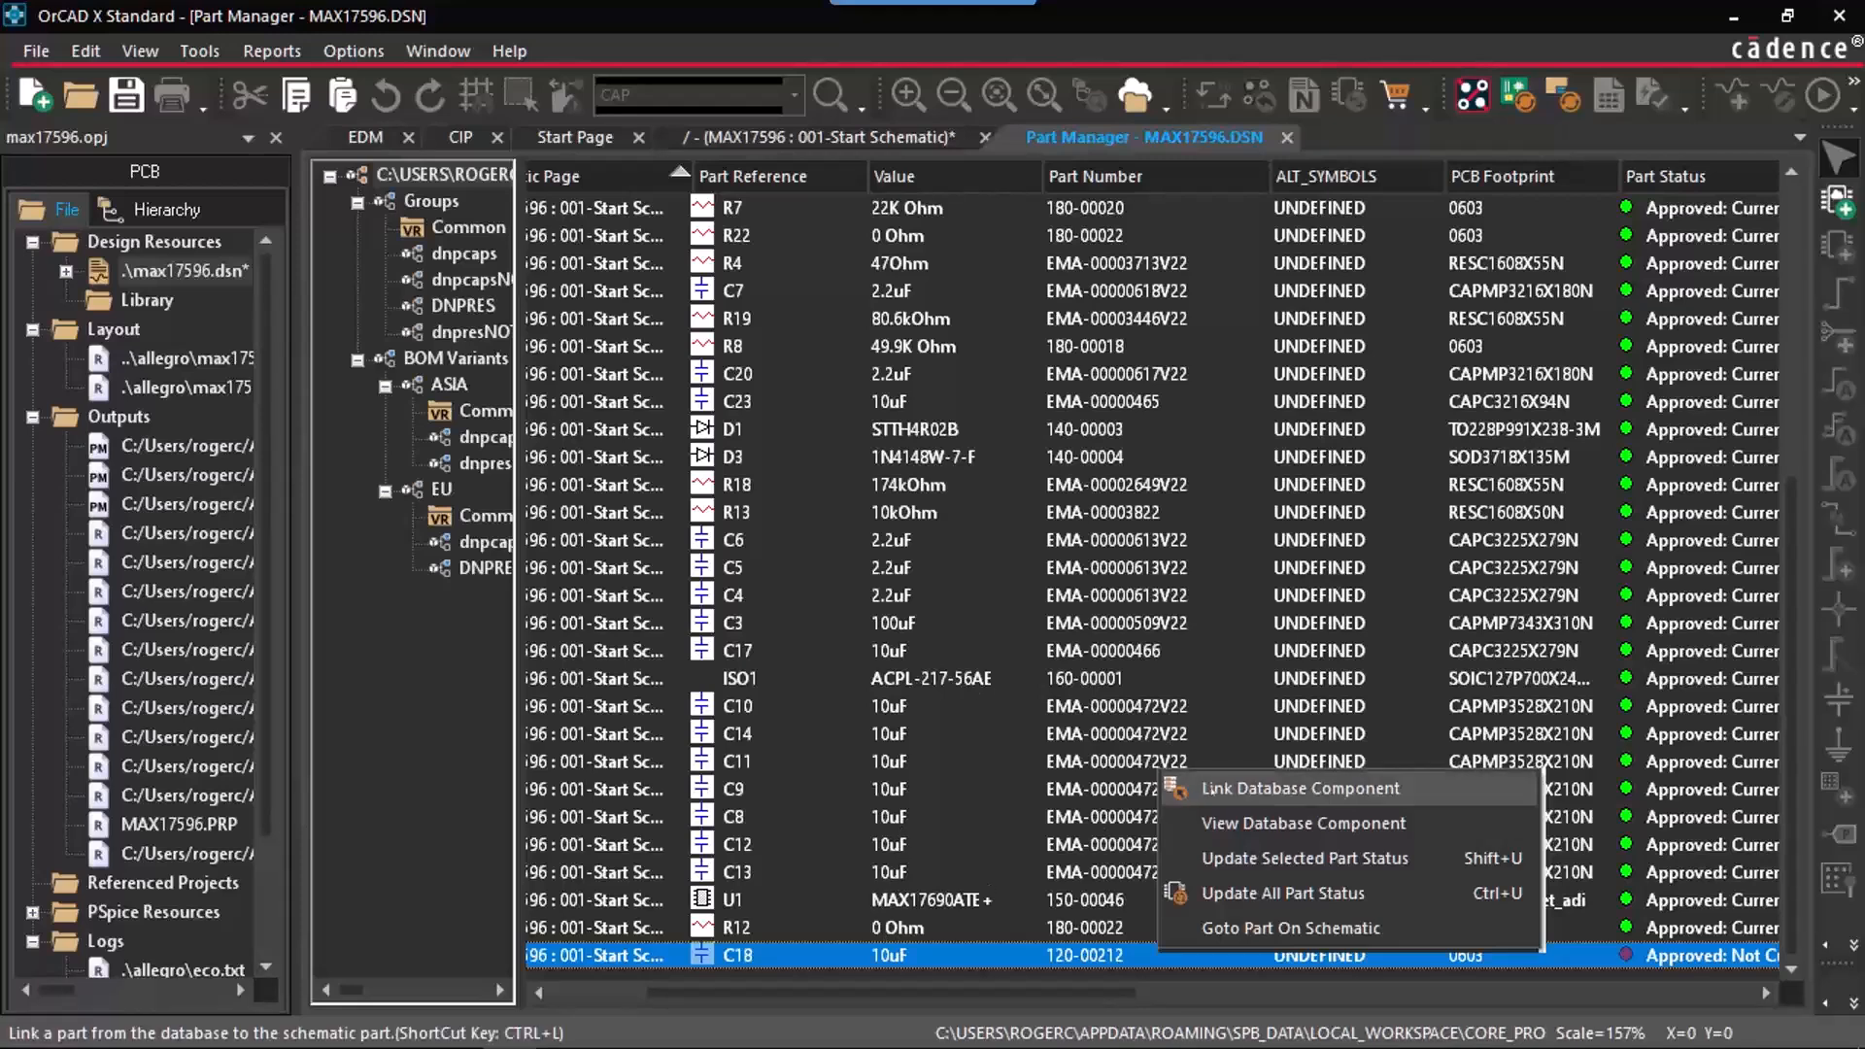
{"action": "key", "text": "Return"}
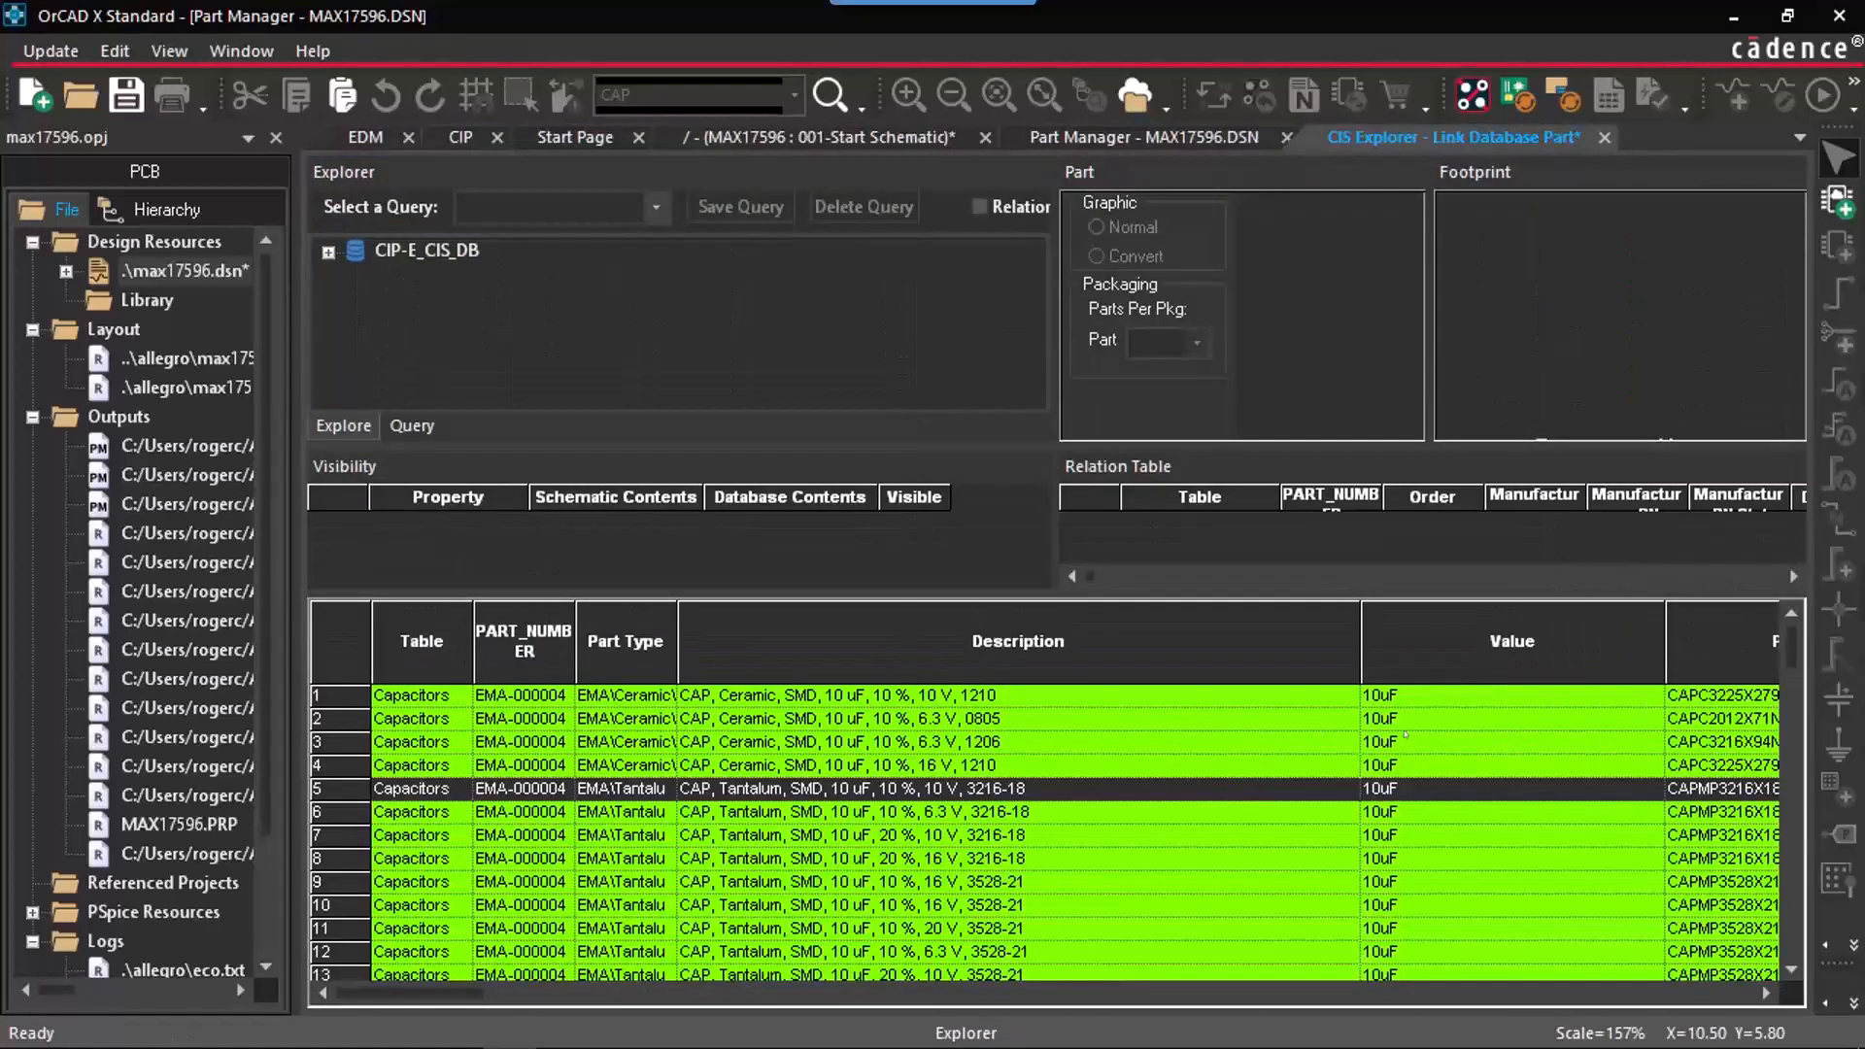
Step: Compare the 10 uF, 10 %, 6.3 V, 0805 ceramic capacitor's properties with C18's and link it to C18 without replacing the symbol graphics
{"action": "left_click", "coordinate": [1212, 718]}
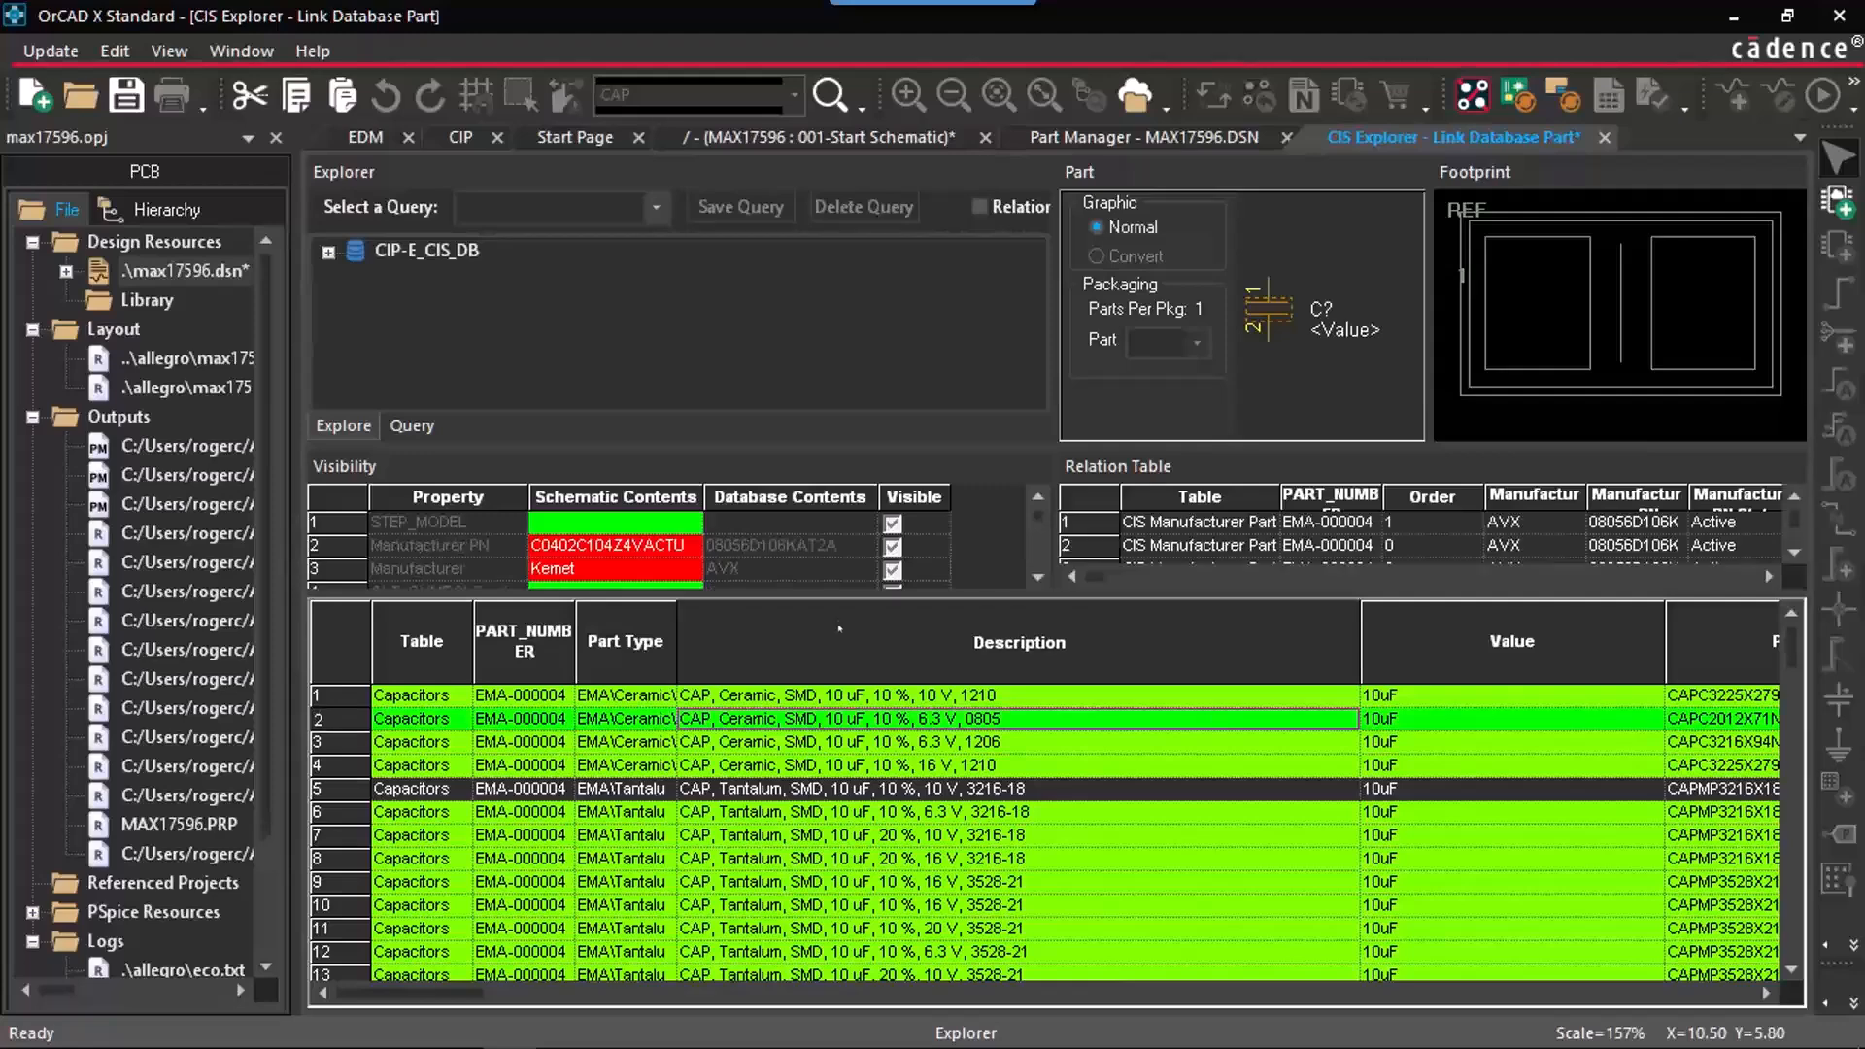
{"action": "left_click_drag", "start_coordinate": [732, 595], "coordinate": [794, 777]}
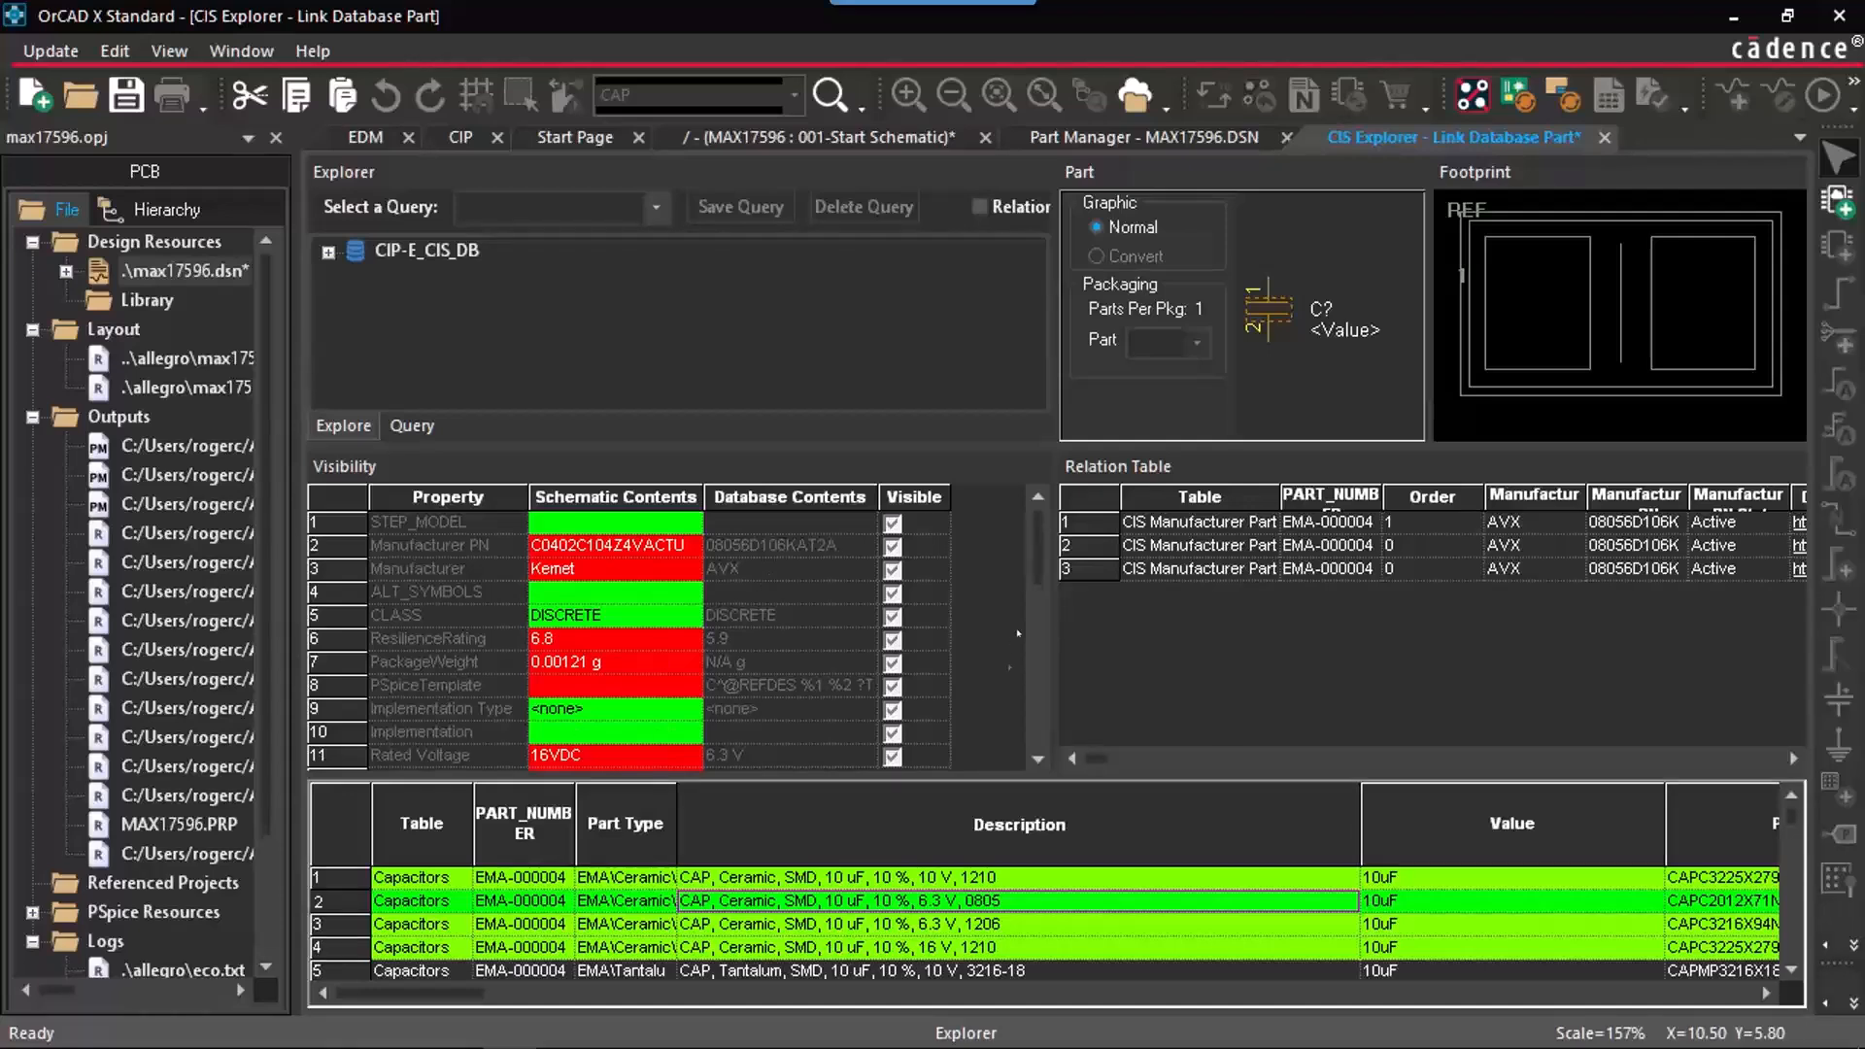
{"action": "left_click", "coordinate": [1038, 618]}
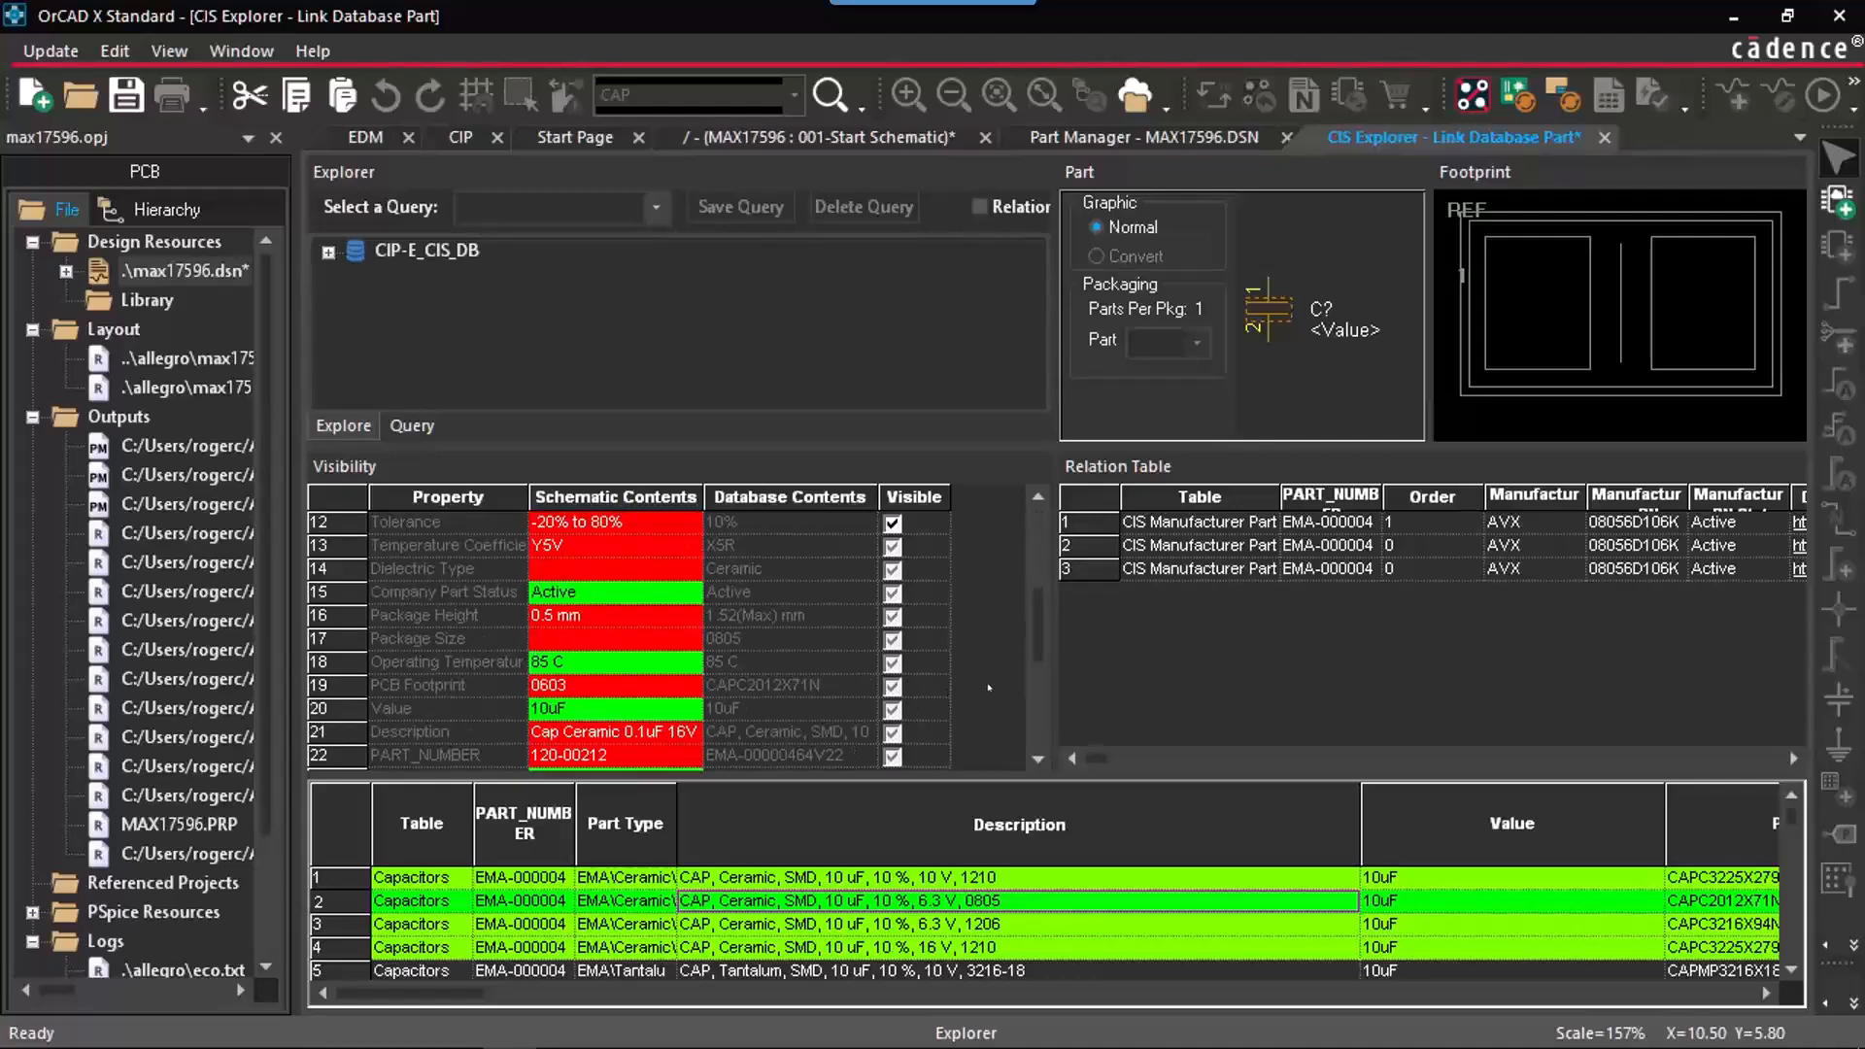
{"action": "left_click_drag", "start_coordinate": [1030, 775], "coordinate": [1030, 758]}
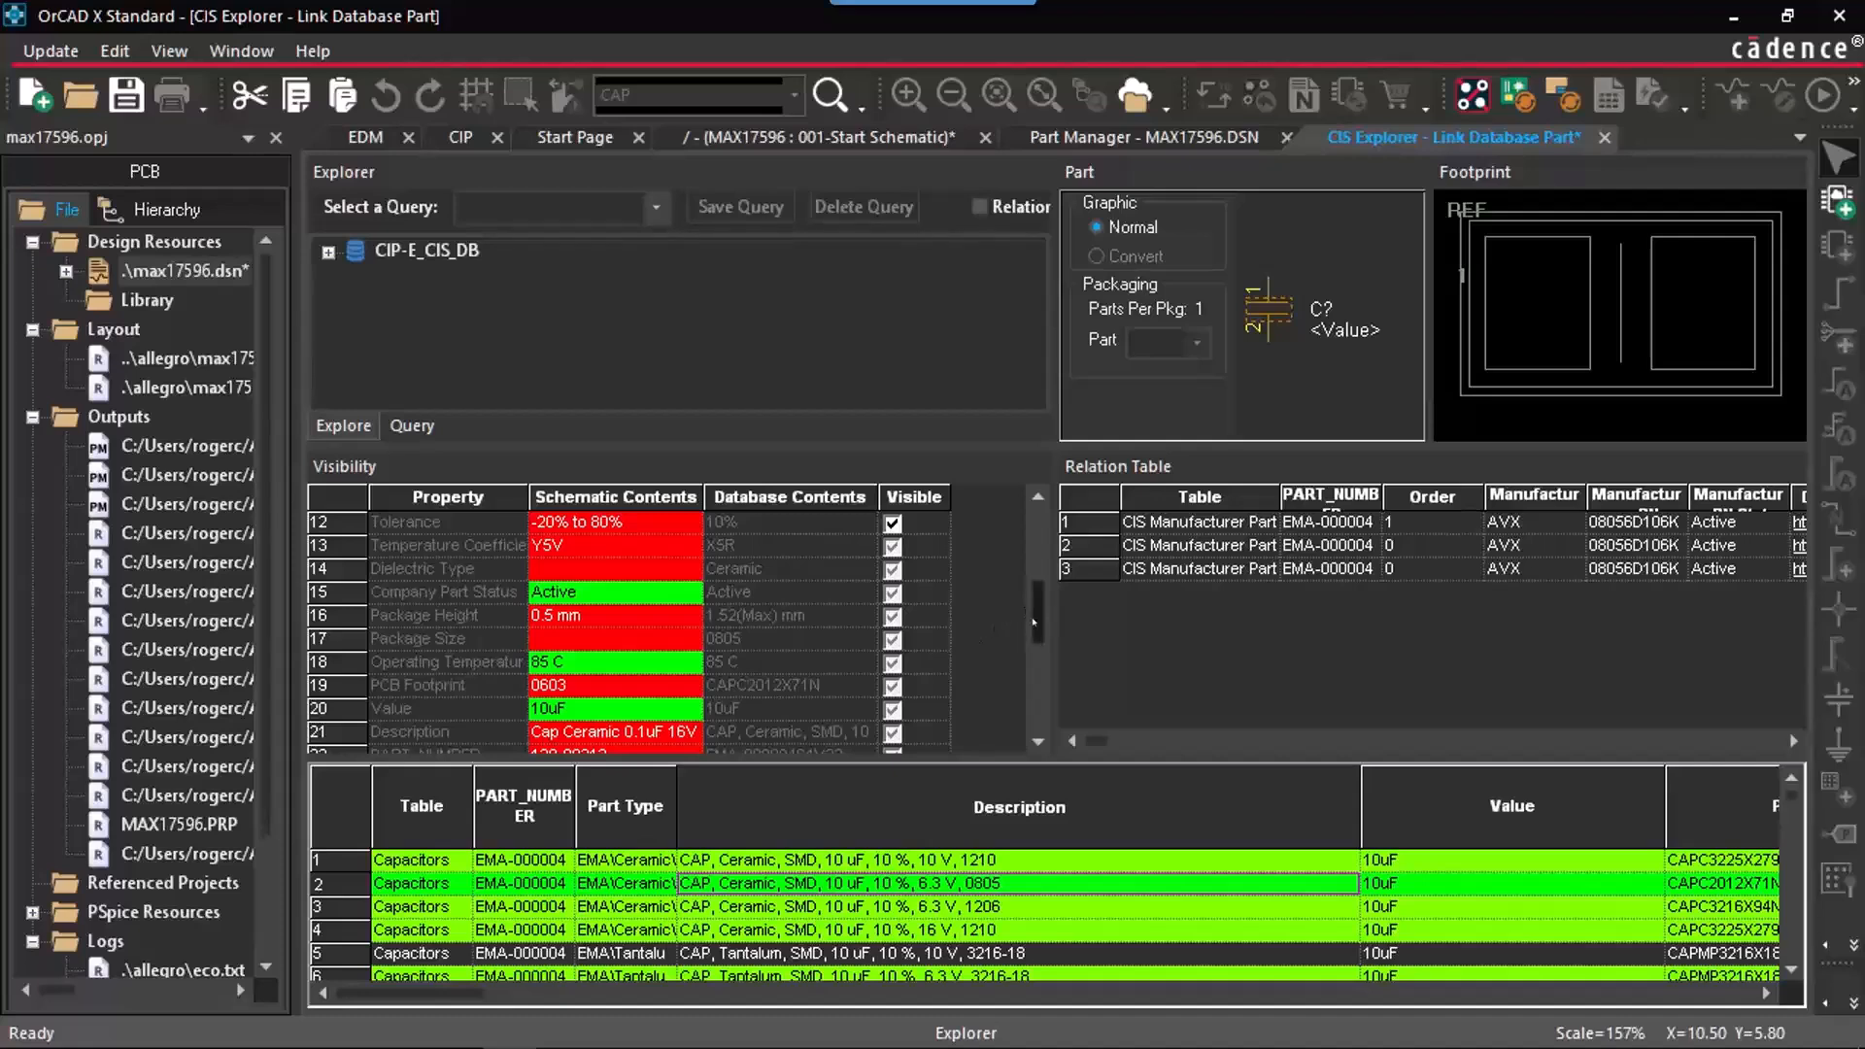
{"action": "left_click_drag", "start_coordinate": [1034, 629], "coordinate": [1037, 649]}
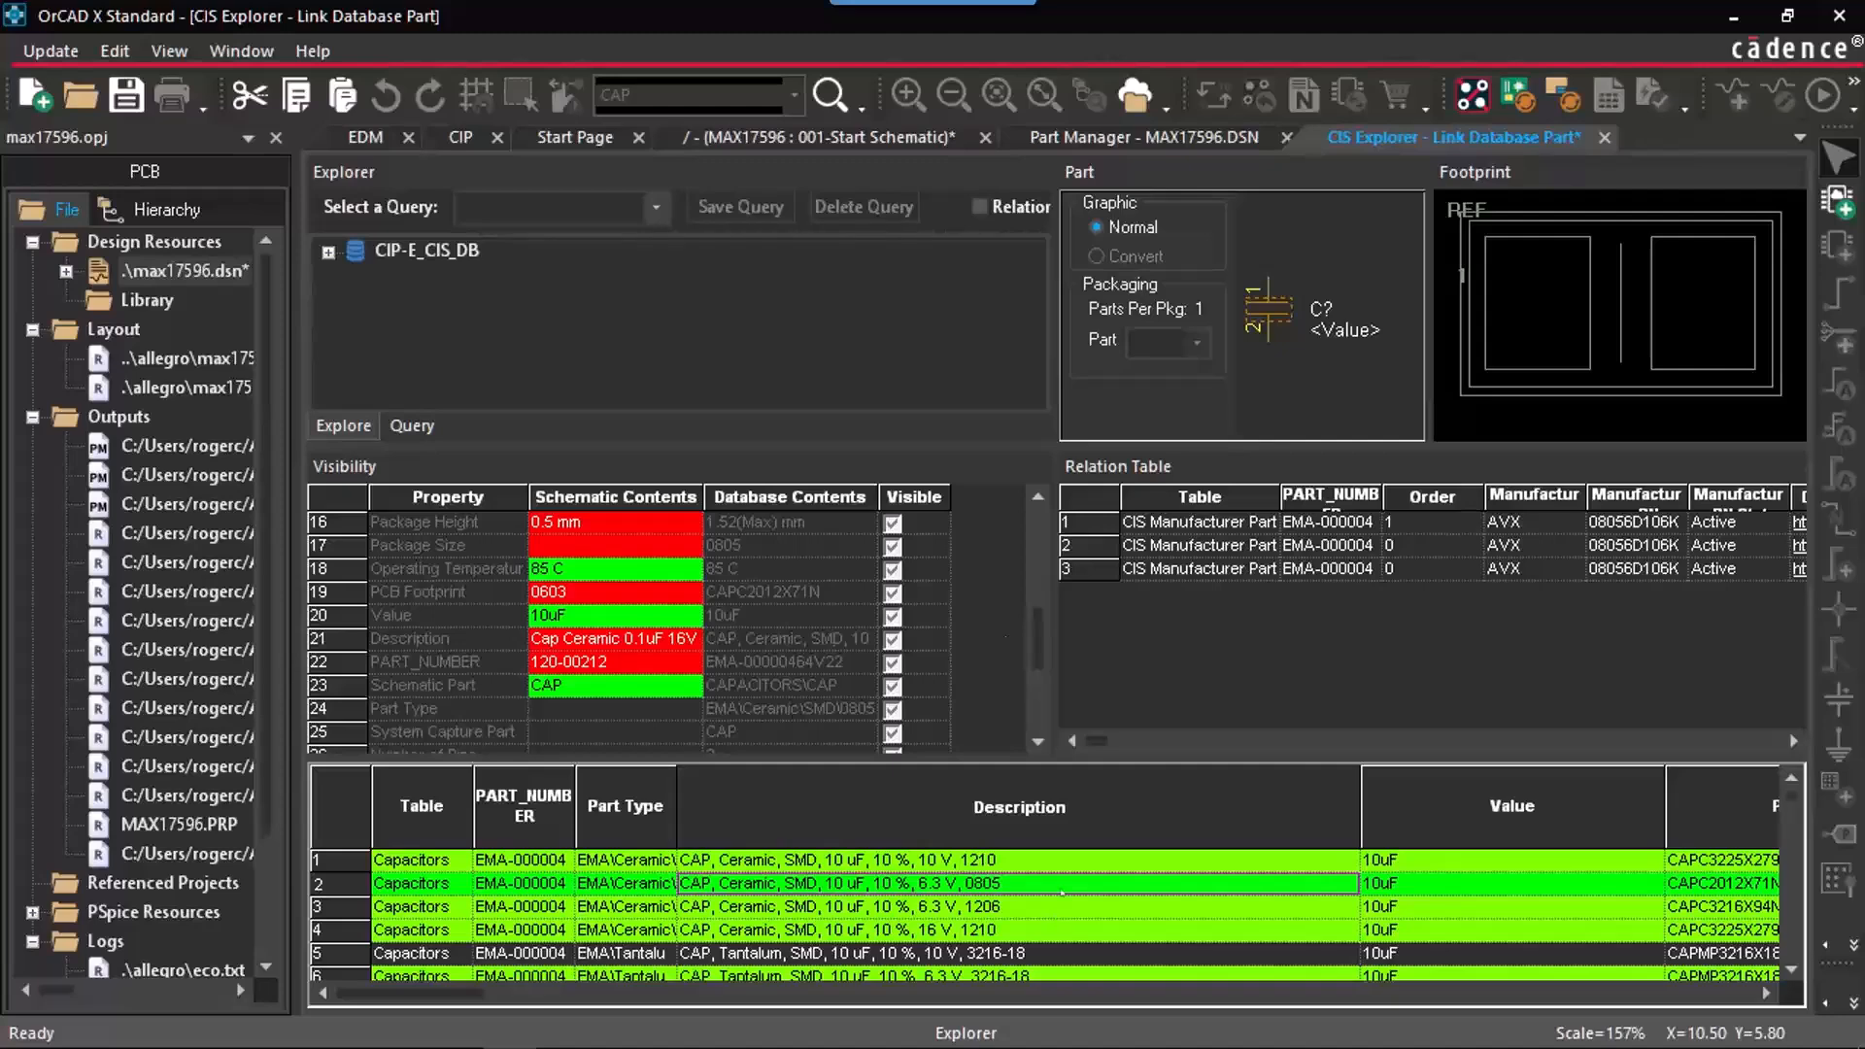
{"action": "right_click", "coordinate": [1064, 881]}
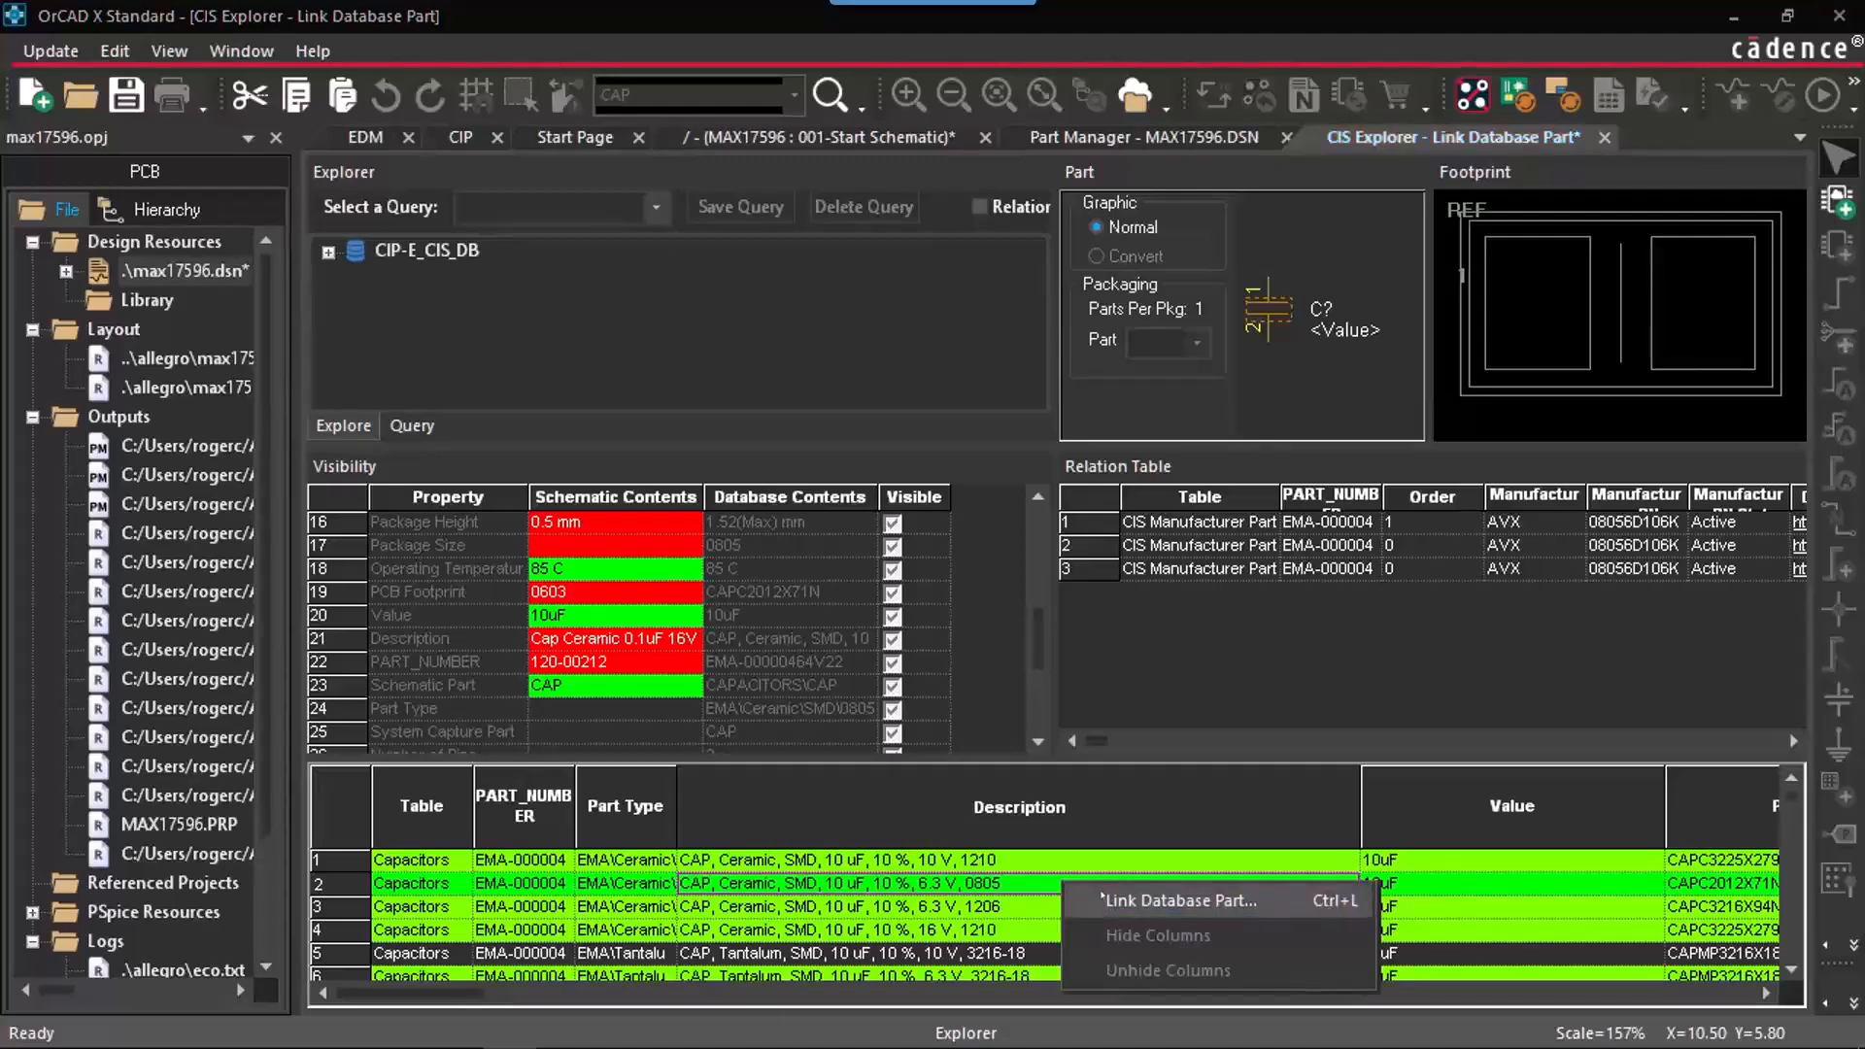
{"action": "left_click", "coordinate": [1102, 898]}
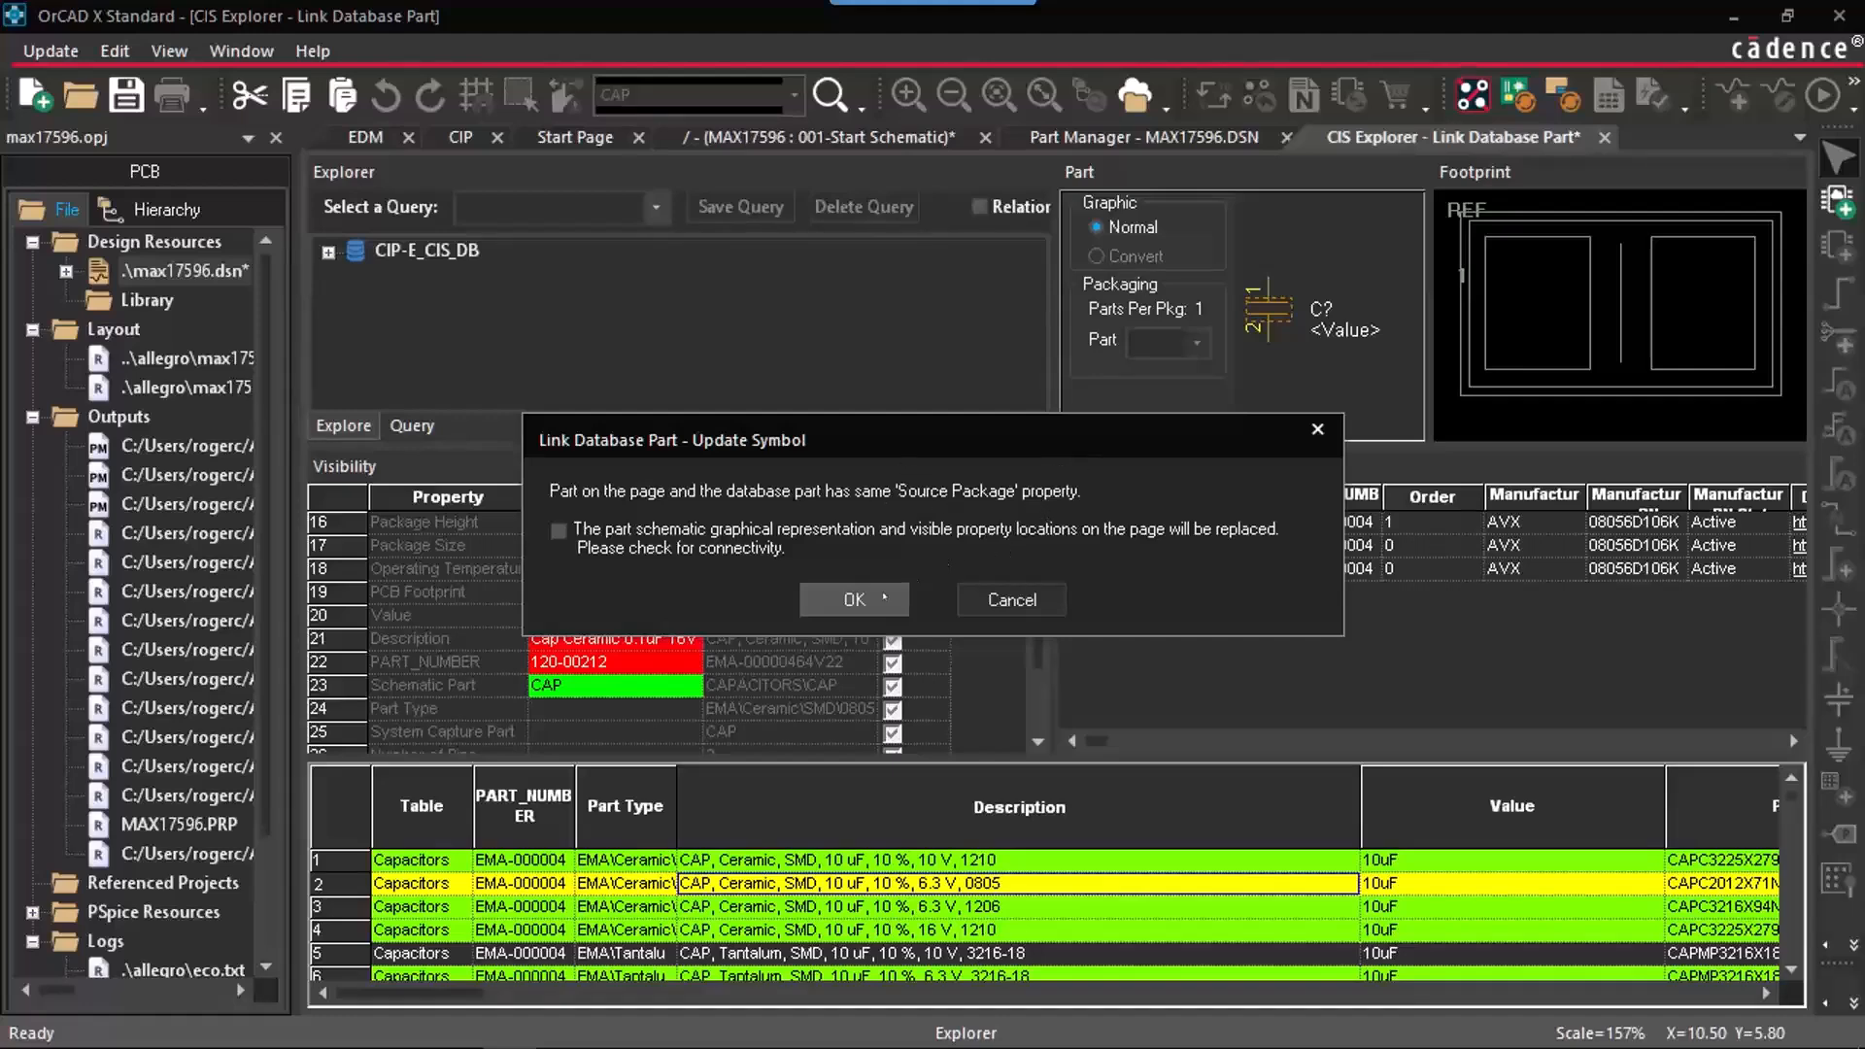
{"action": "left_click", "coordinate": [875, 600]}
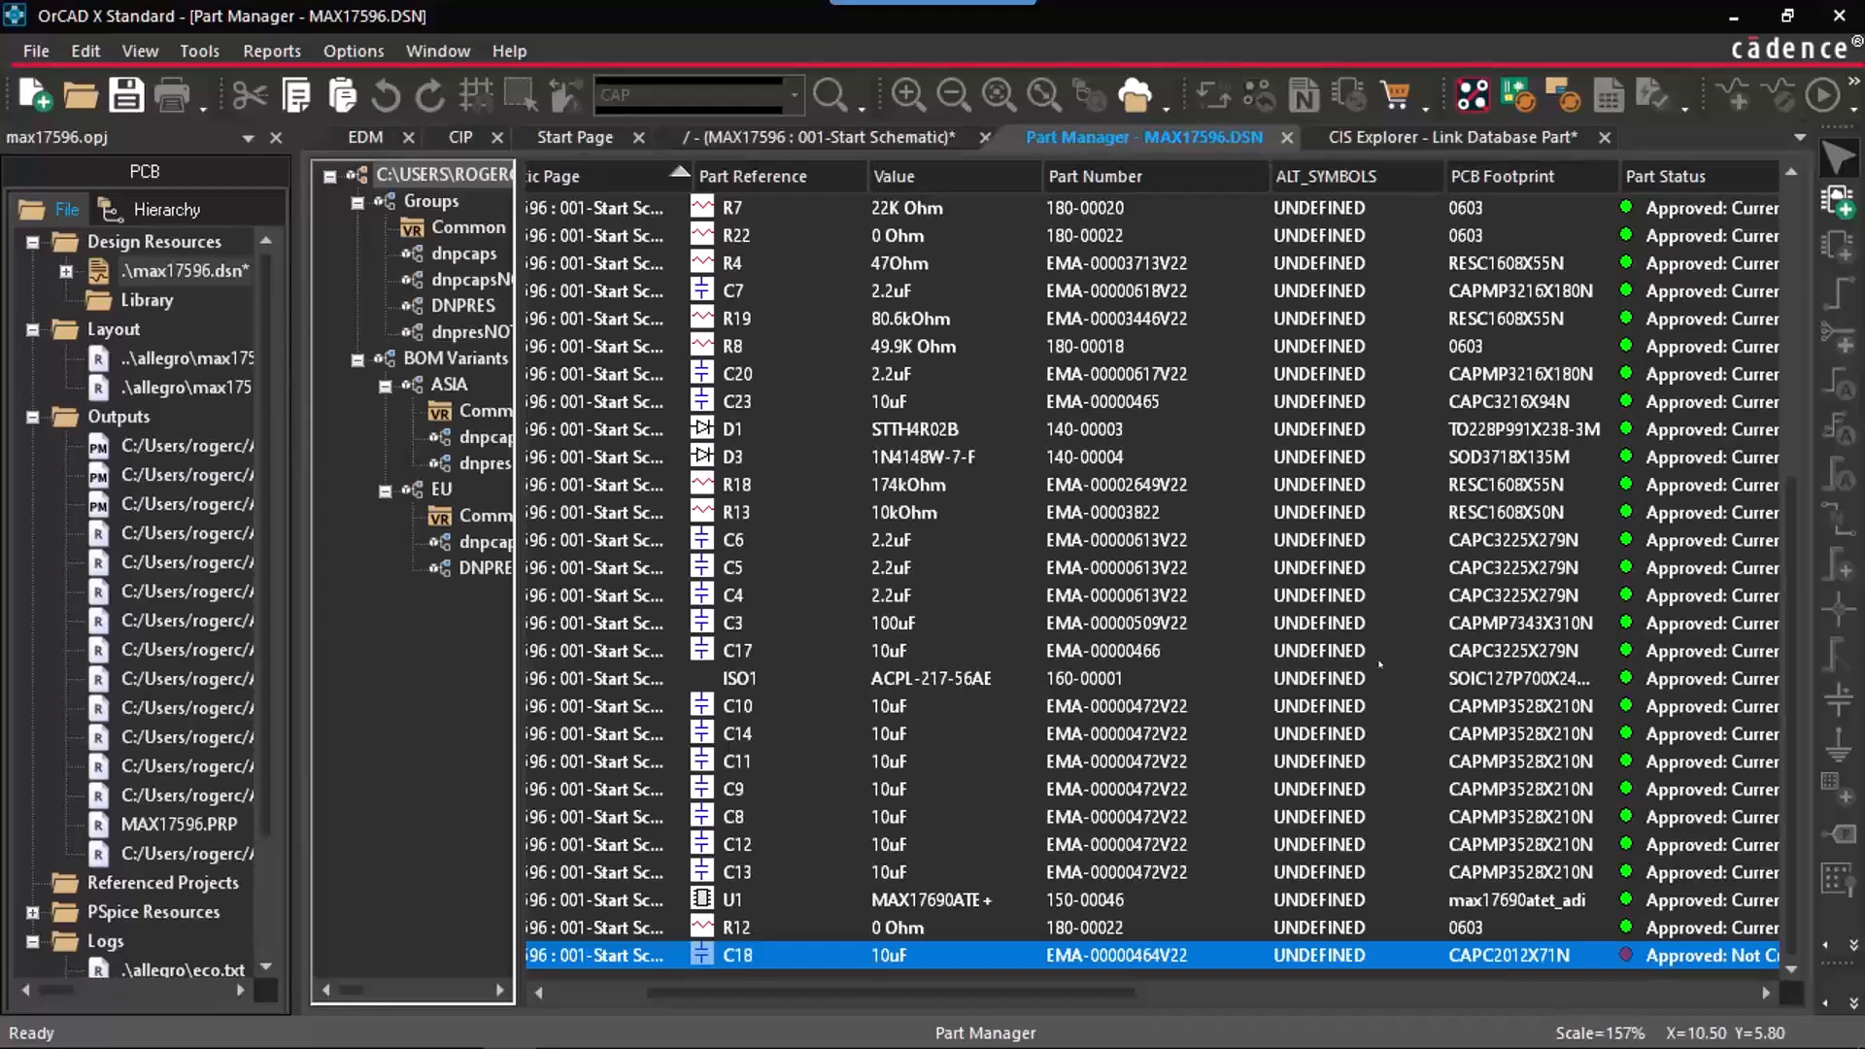
Step: Update the status of all parts again and check the Part Status column through the whole list, including C18
{"action": "right_click", "coordinate": [1379, 660]}
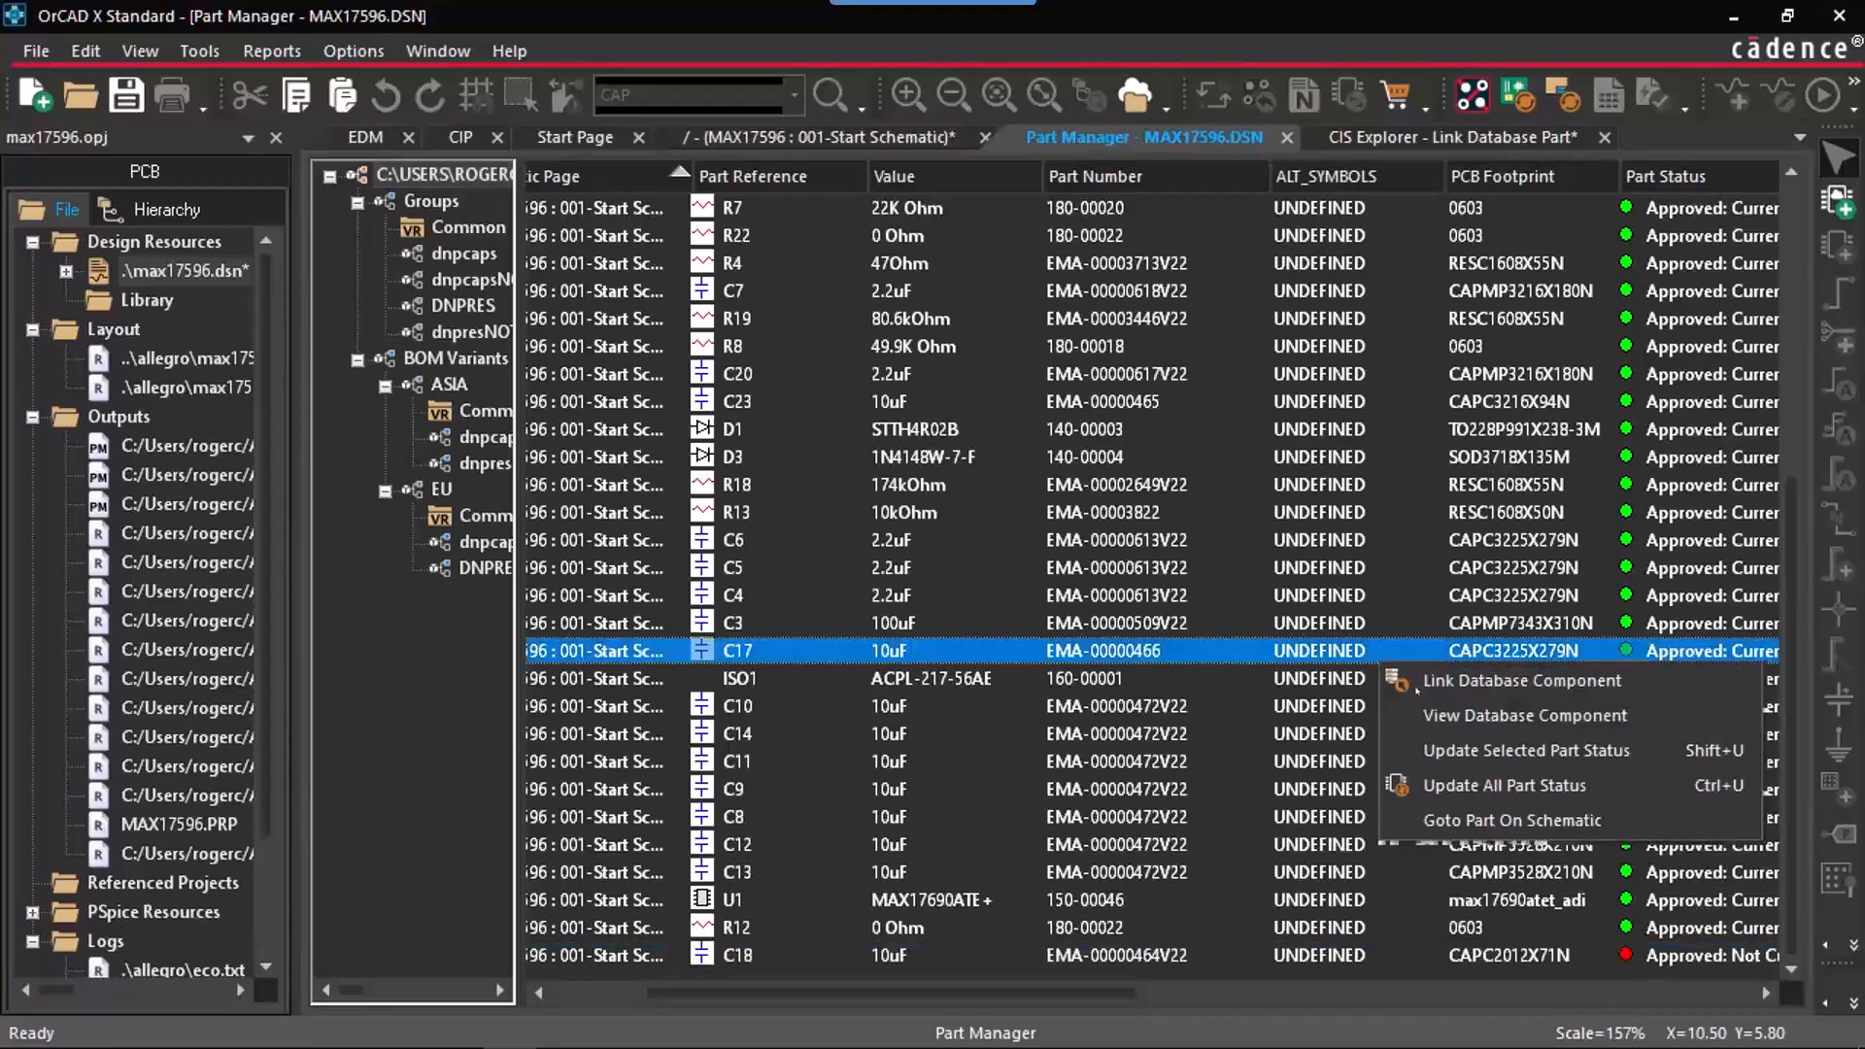
{"action": "left_click", "coordinate": [1479, 785]}
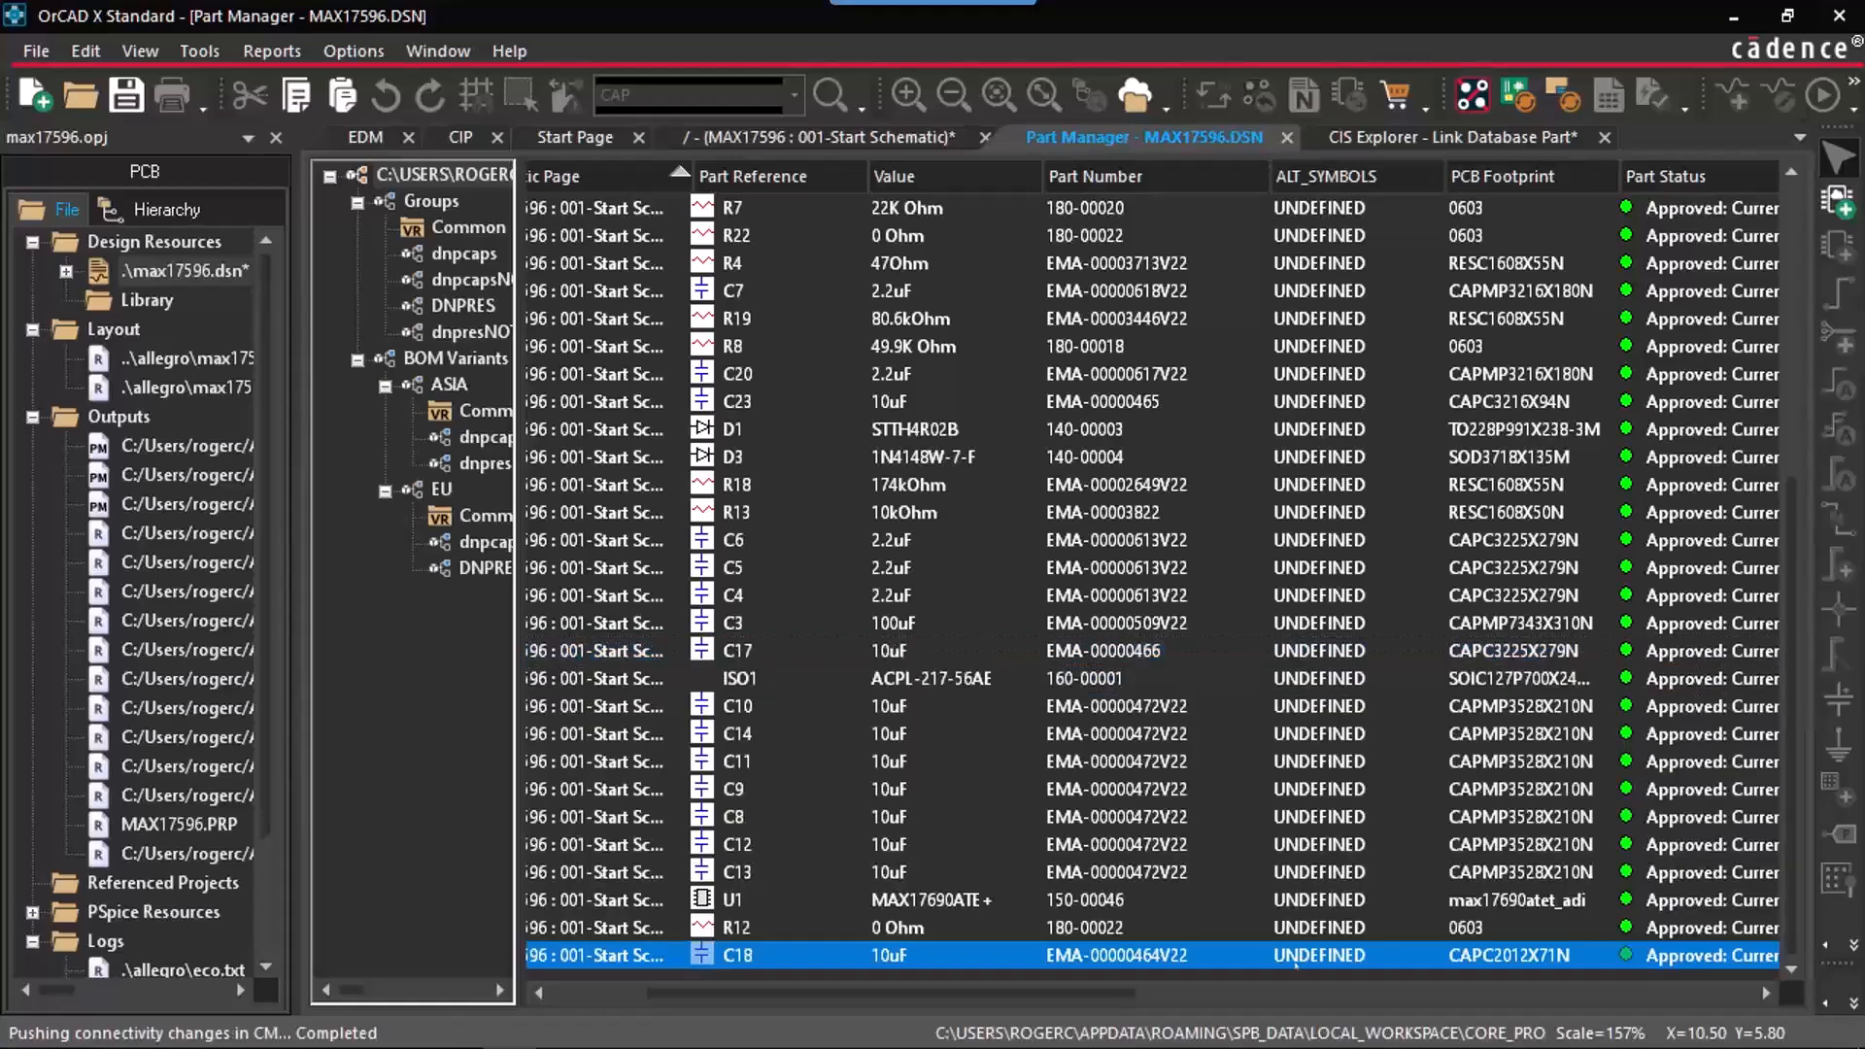
{"action": "scroll", "coordinate": [1554, 602], "scroll_direction": "up", "scroll_amount": 6}
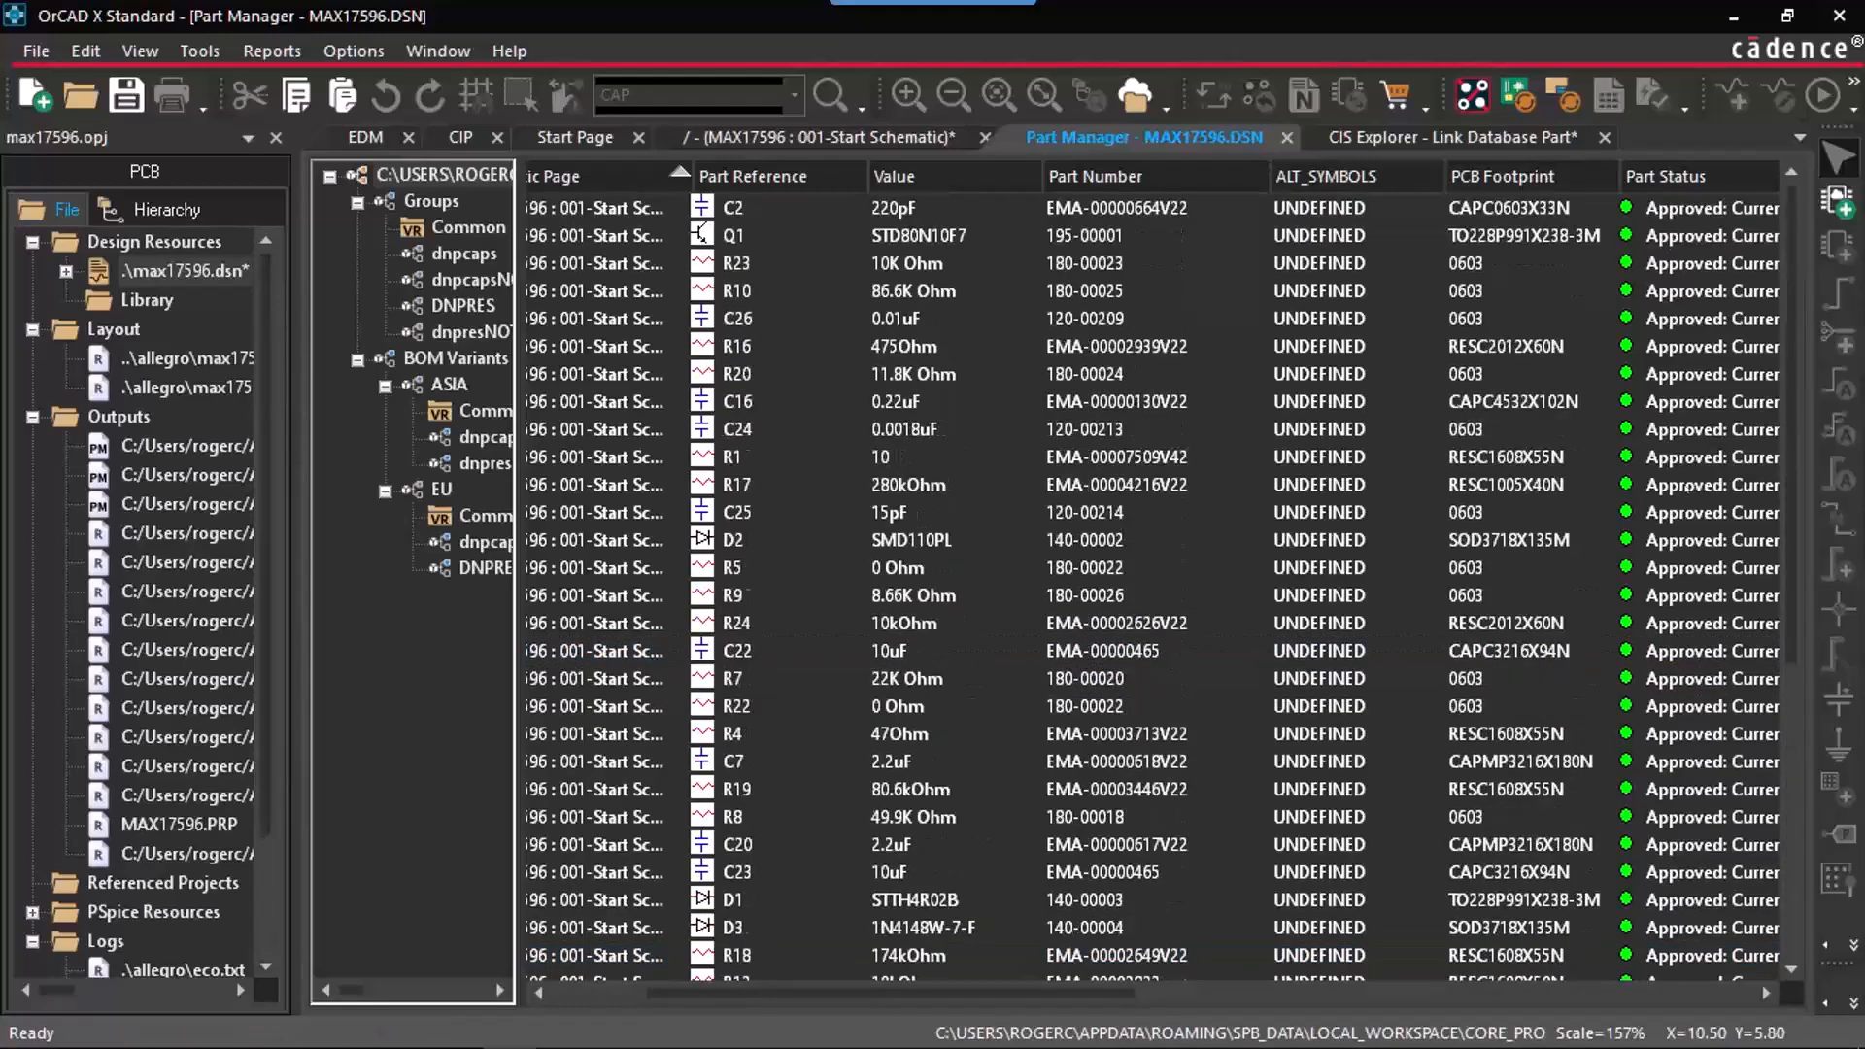
{"action": "scroll", "coordinate": [1662, 826], "scroll_direction": "down", "scroll_amount": 6}
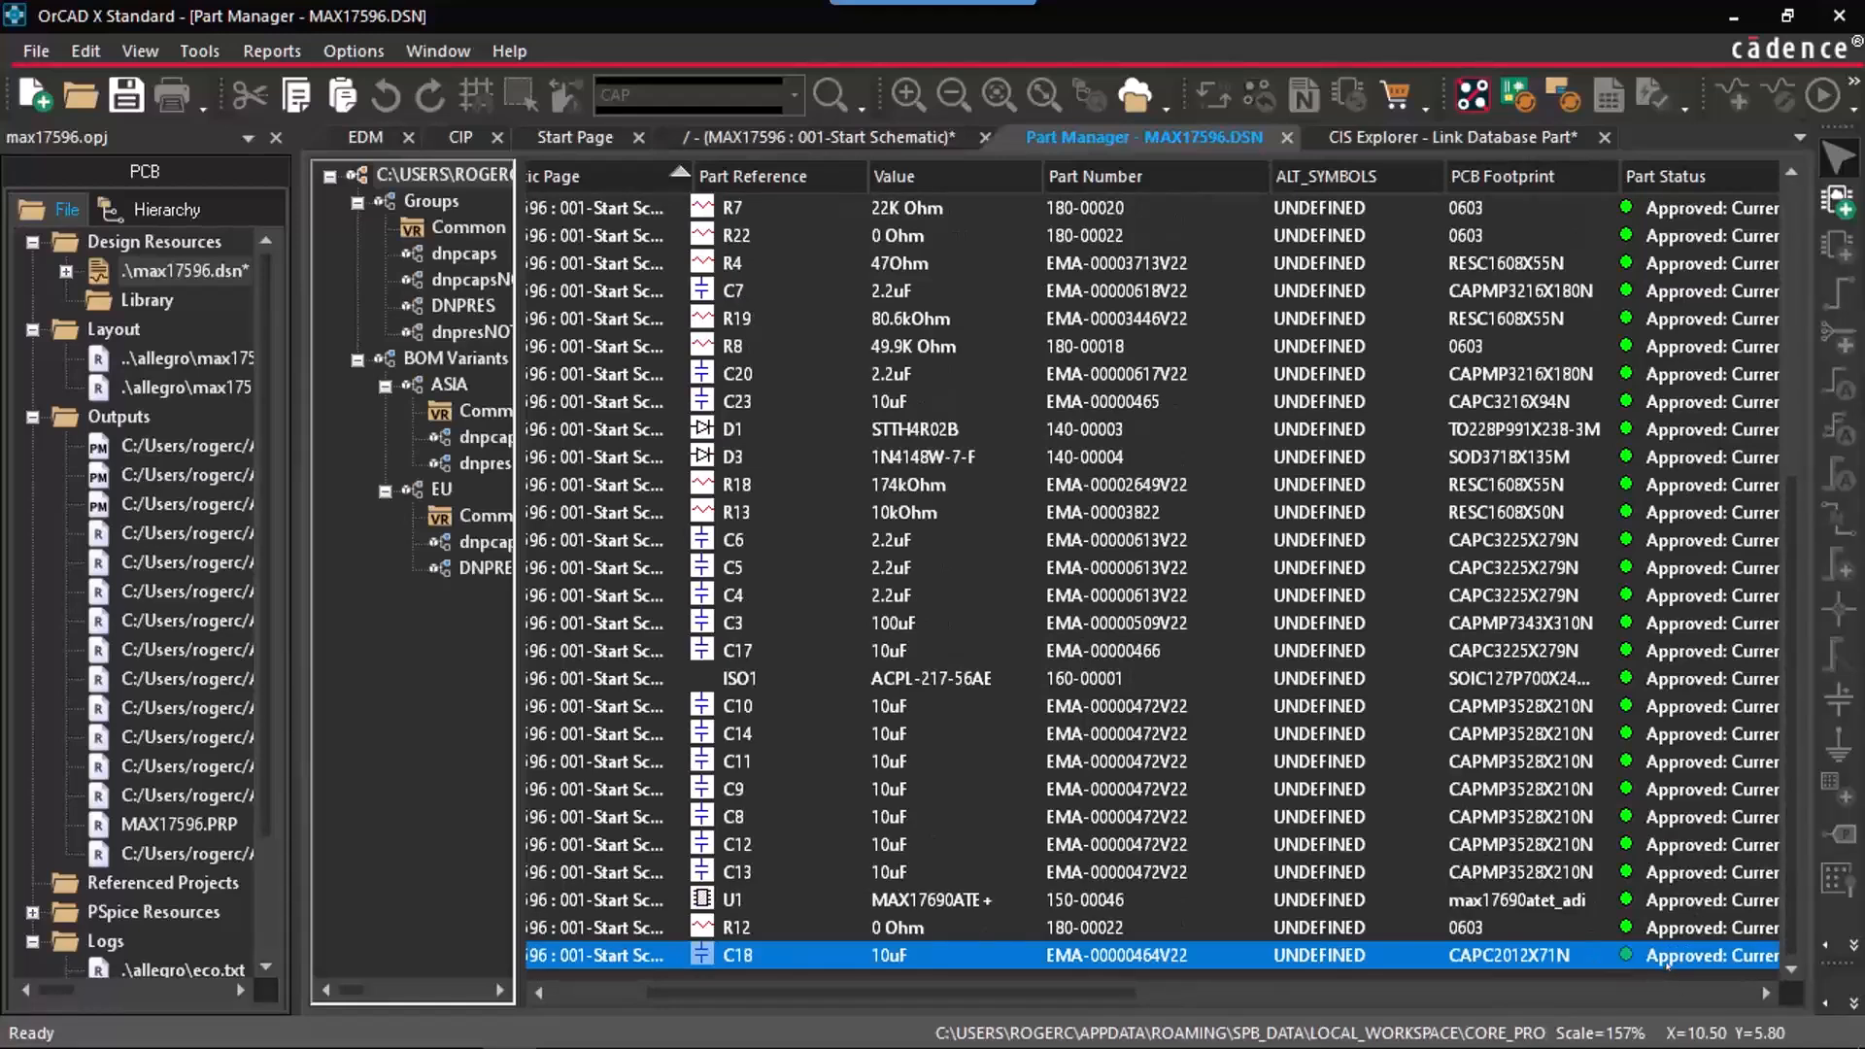
Step: Select C18 in the Part Manager list and locate it on the schematic page
{"action": "key", "text": "Up"}
{"action": "key", "text": "Up"}
{"action": "key", "text": "Up"}
{"action": "key", "text": "Up"}
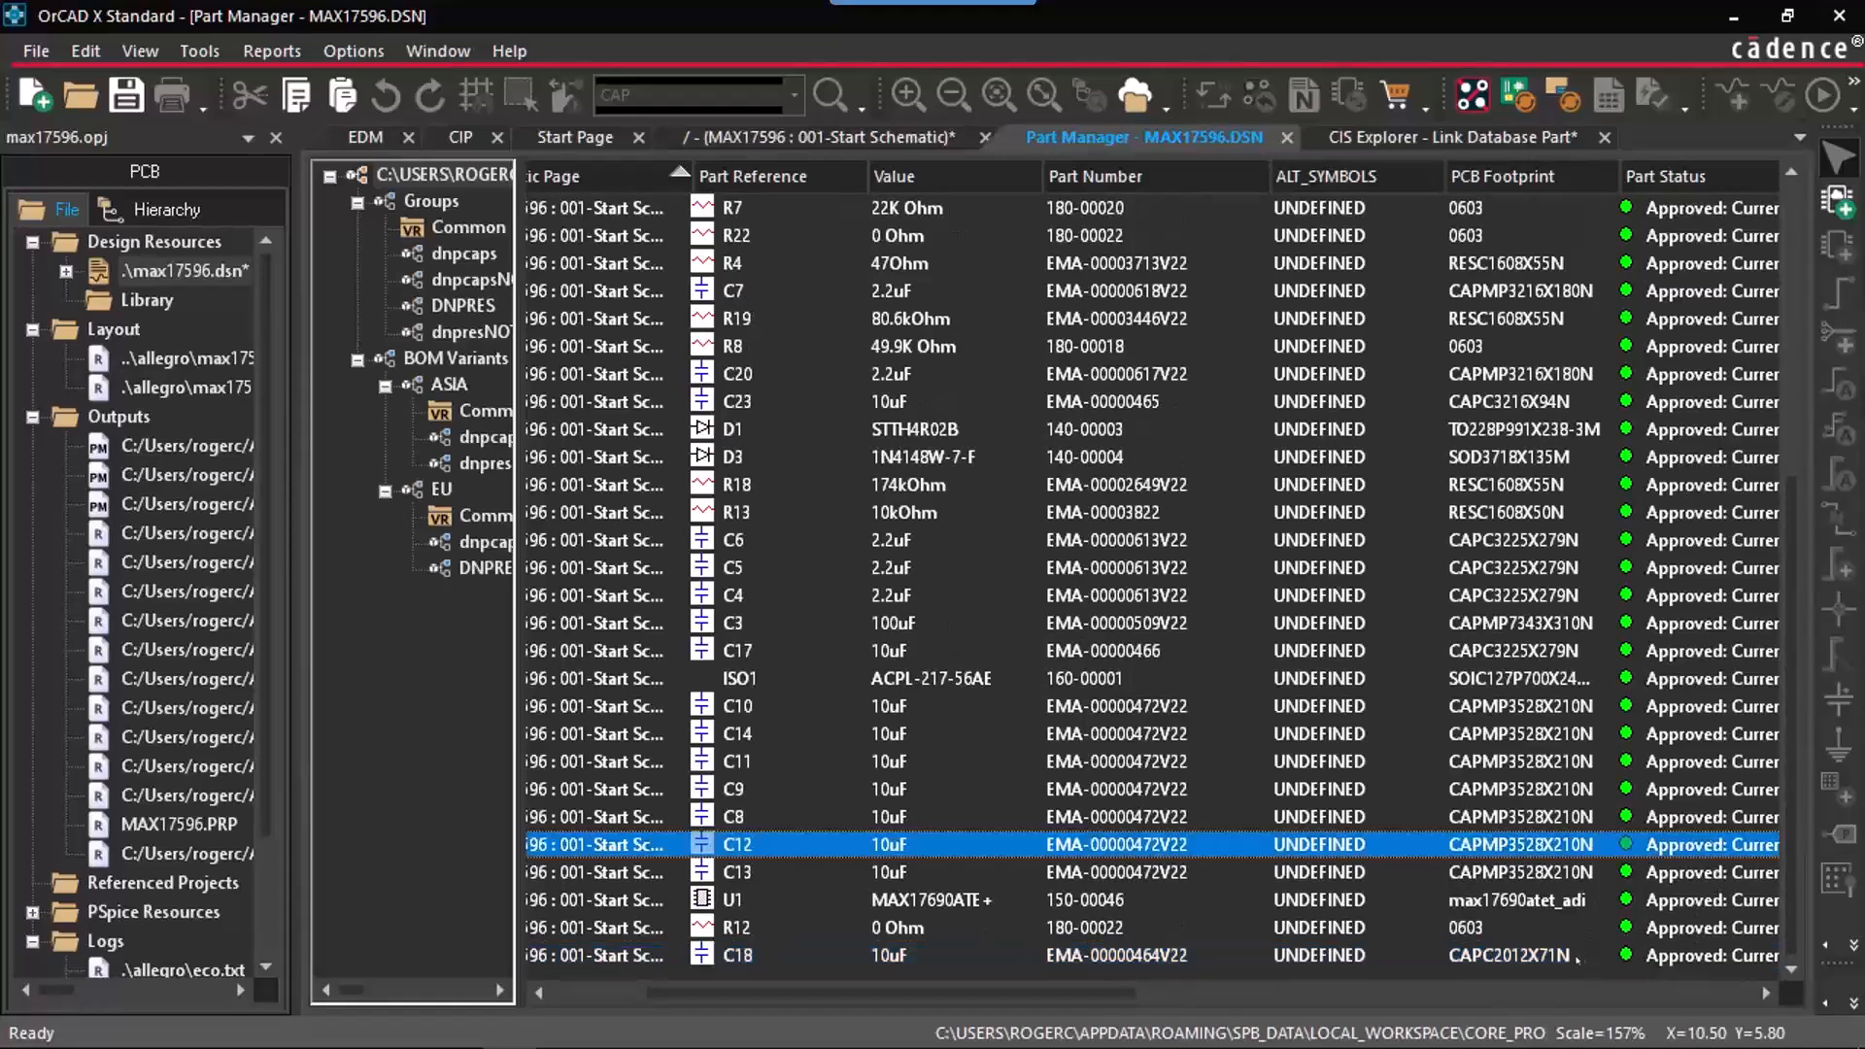
{"action": "left_click", "coordinate": [1577, 959]}
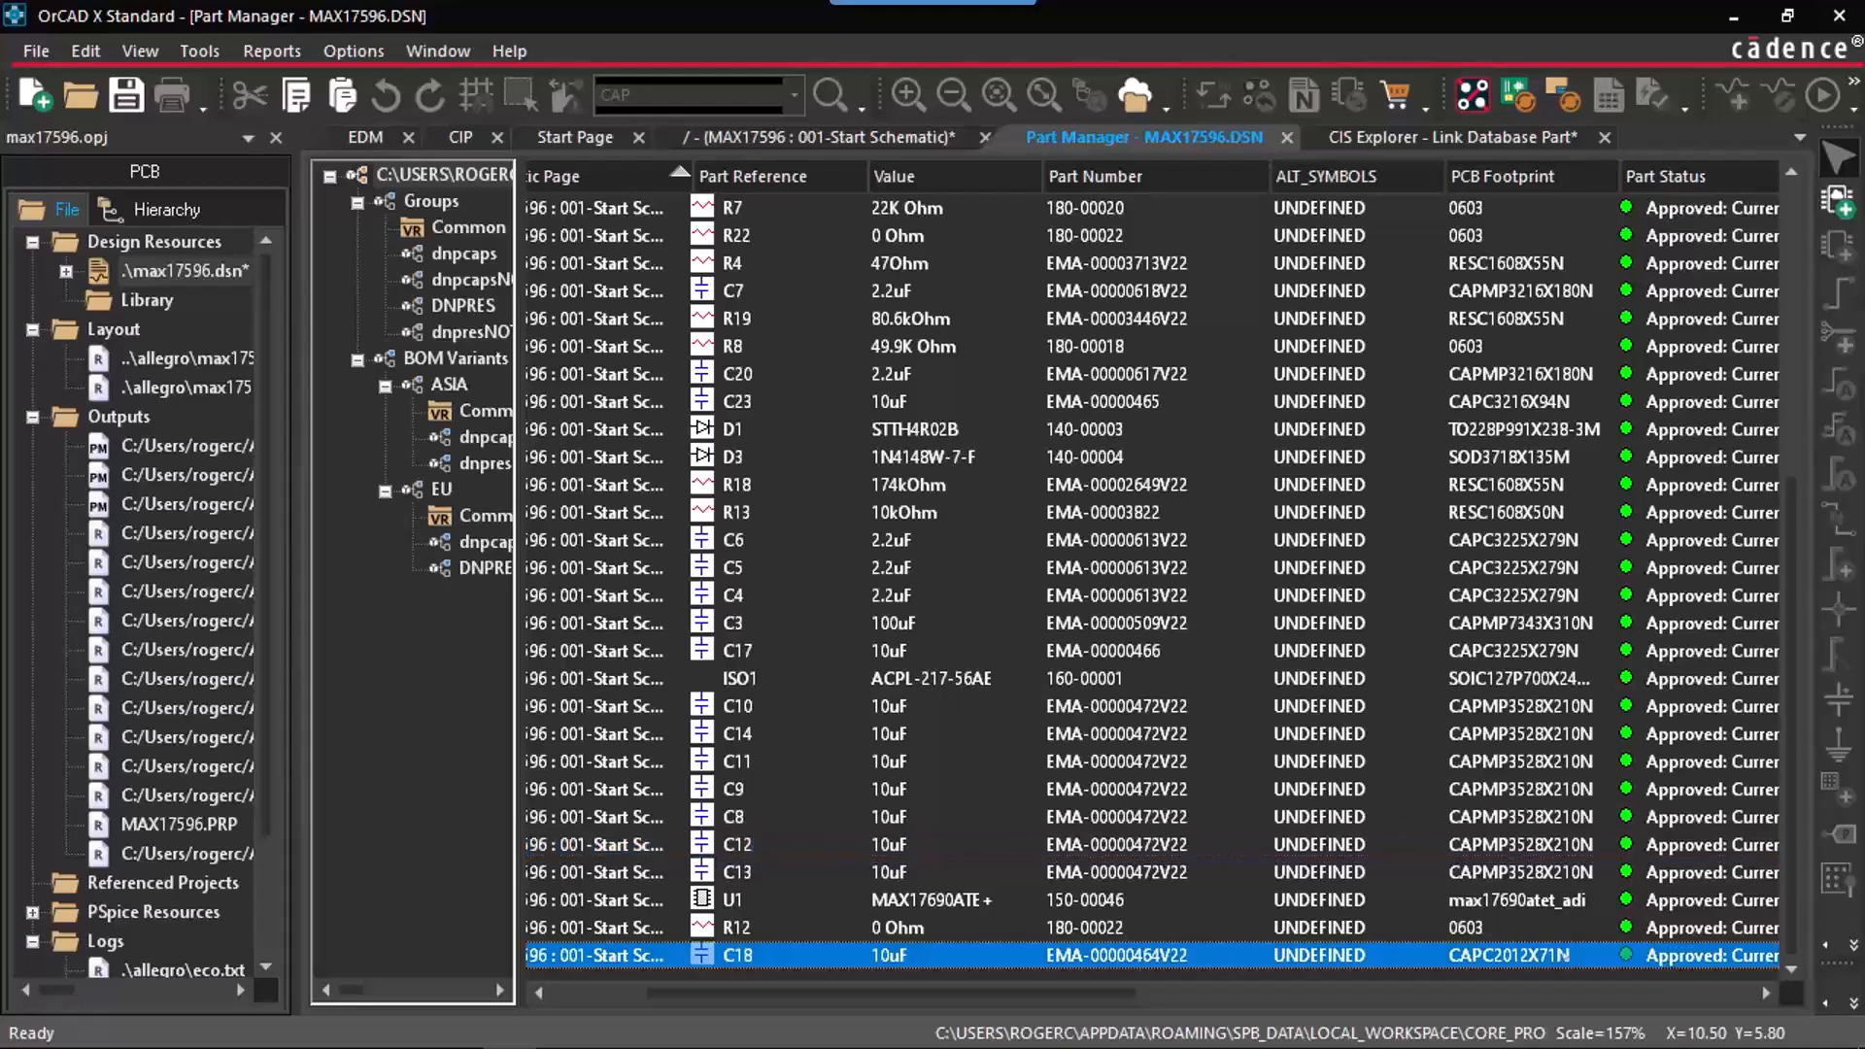
{"action": "right_click", "coordinate": [1558, 954]}
{"action": "left_click", "coordinate": [1612, 935]}
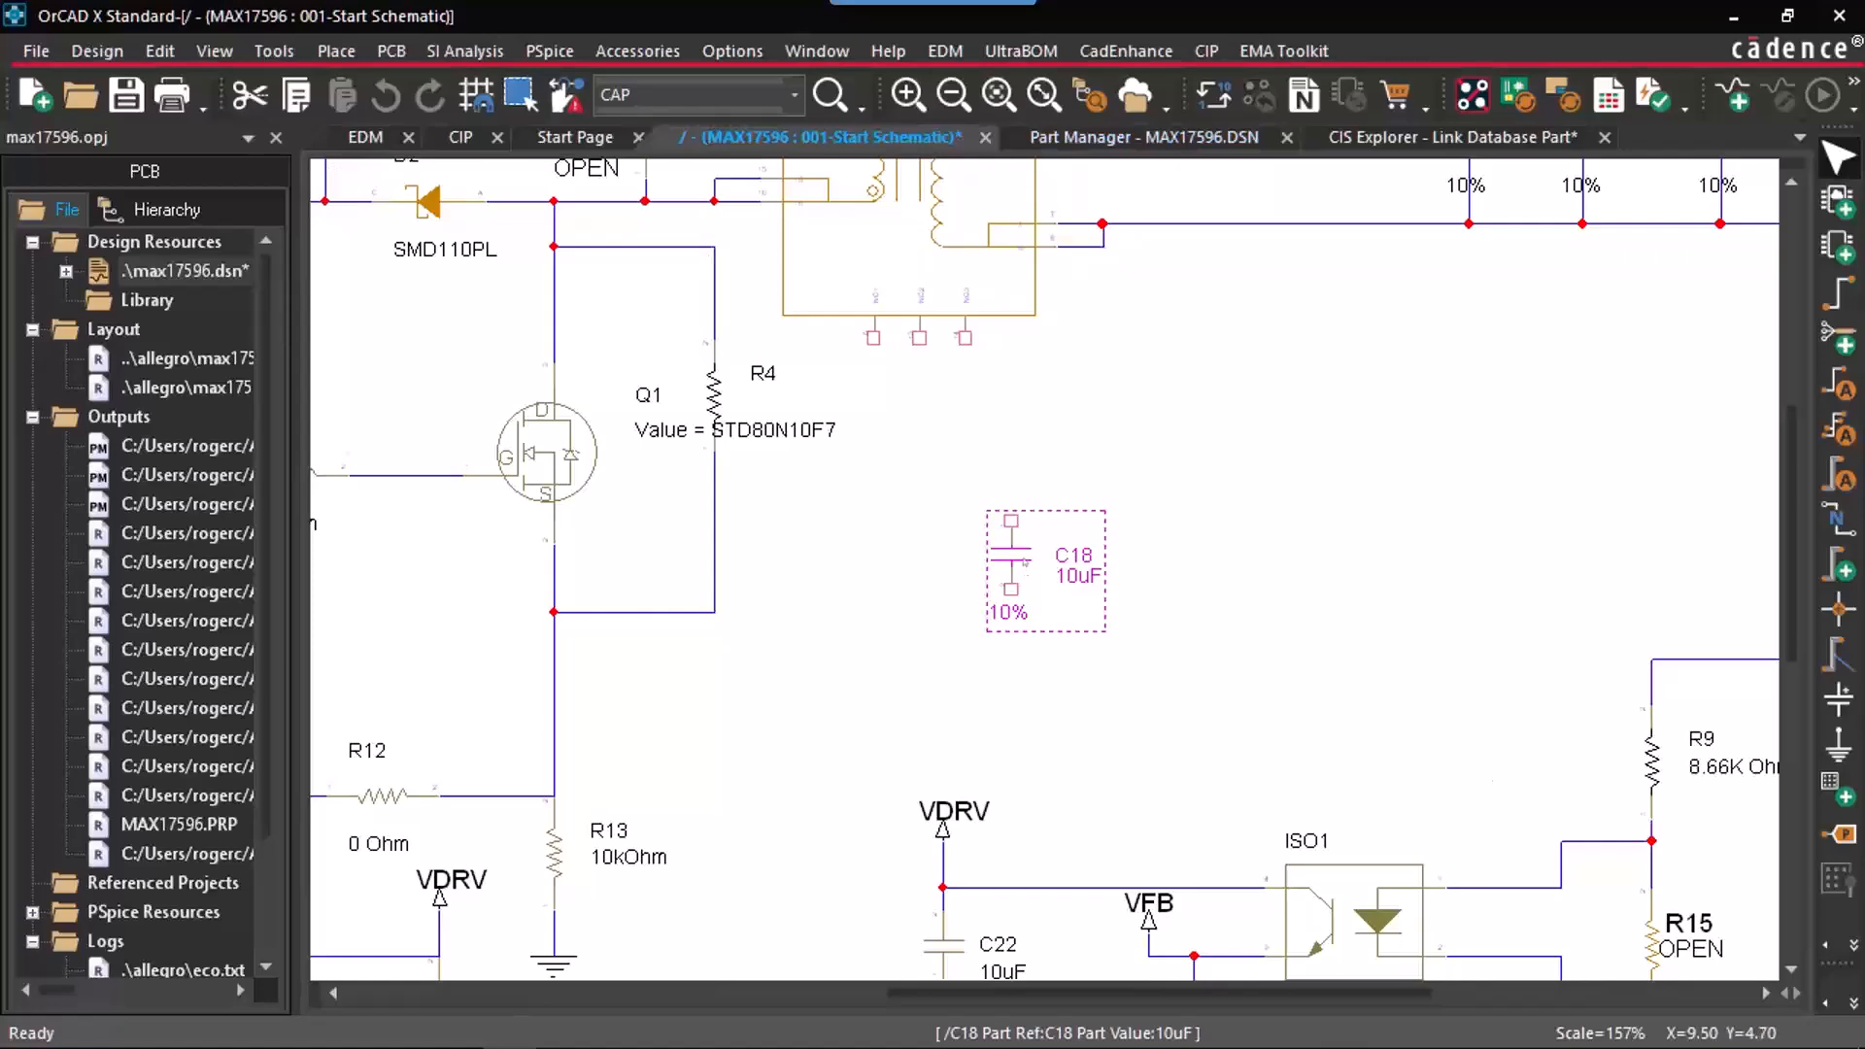
Step: Open C18's properties on the schematic and check its Manufacturer and Manufacturer PN
{"action": "right_click", "coordinate": [1023, 563]}
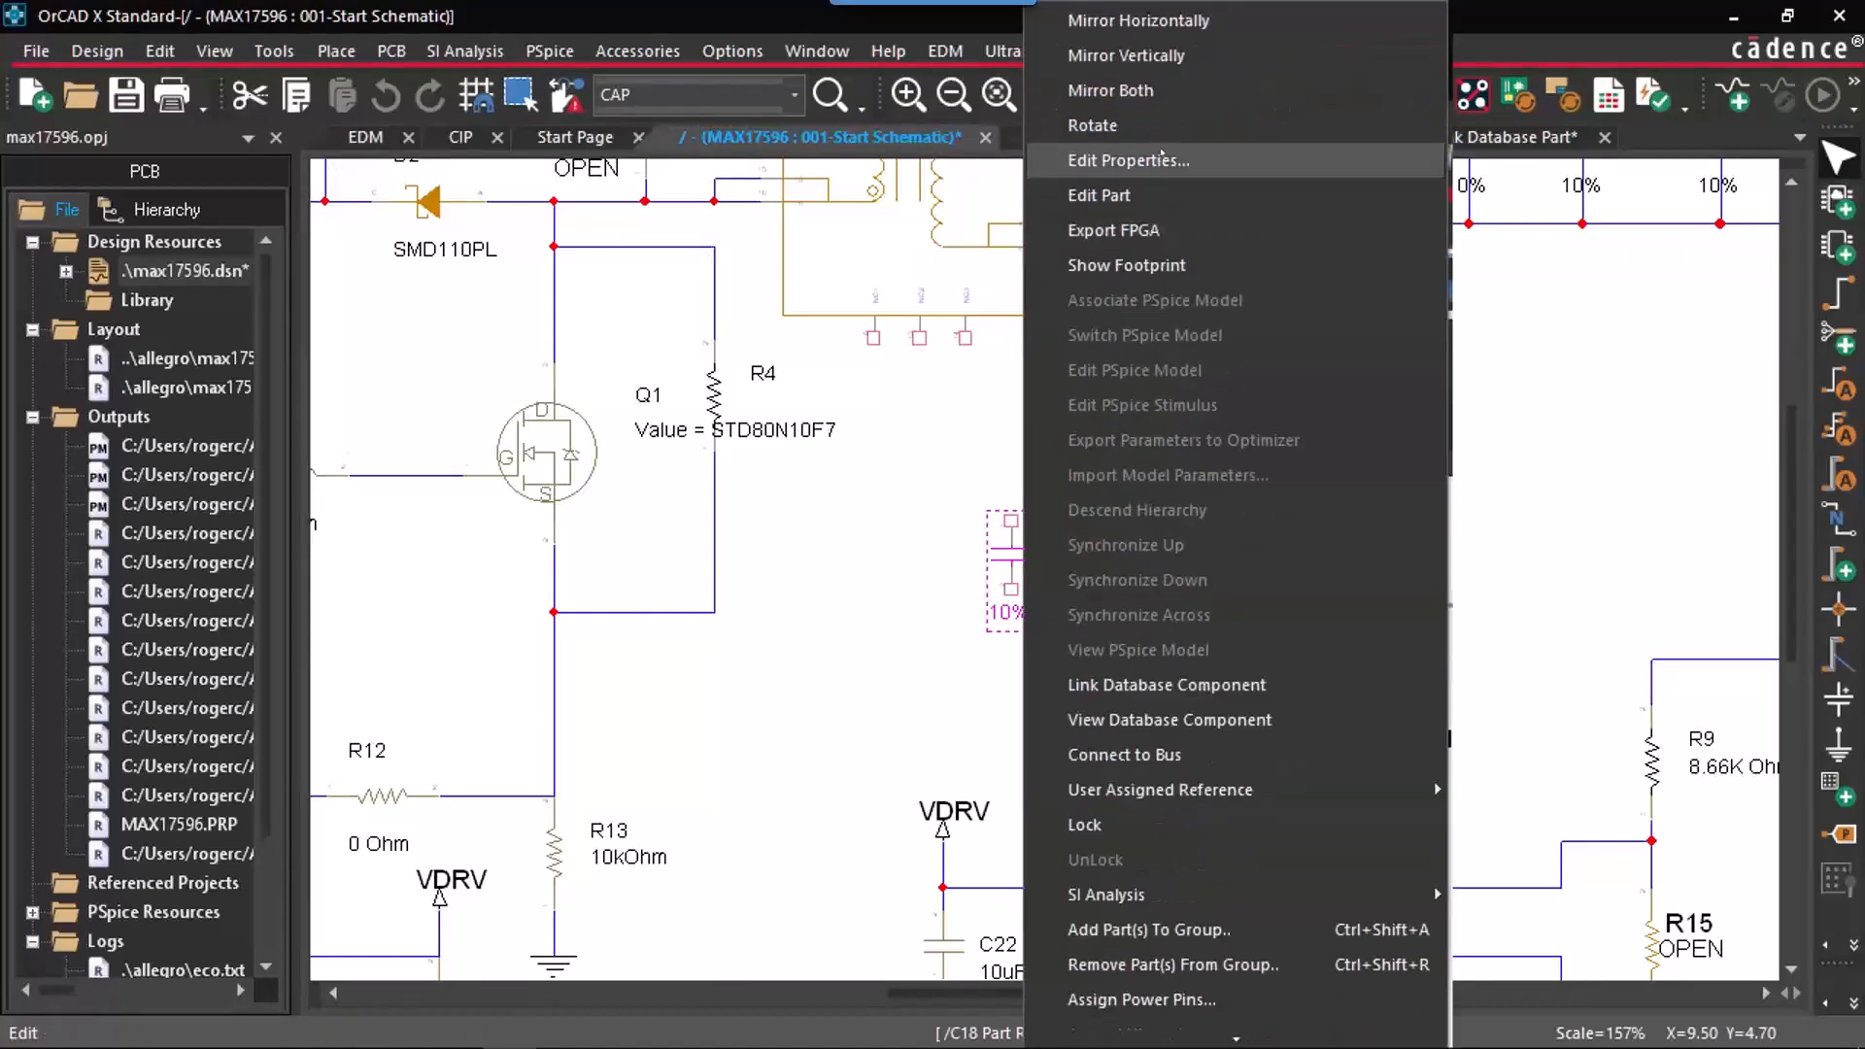
{"action": "left_click", "coordinate": [1162, 159]}
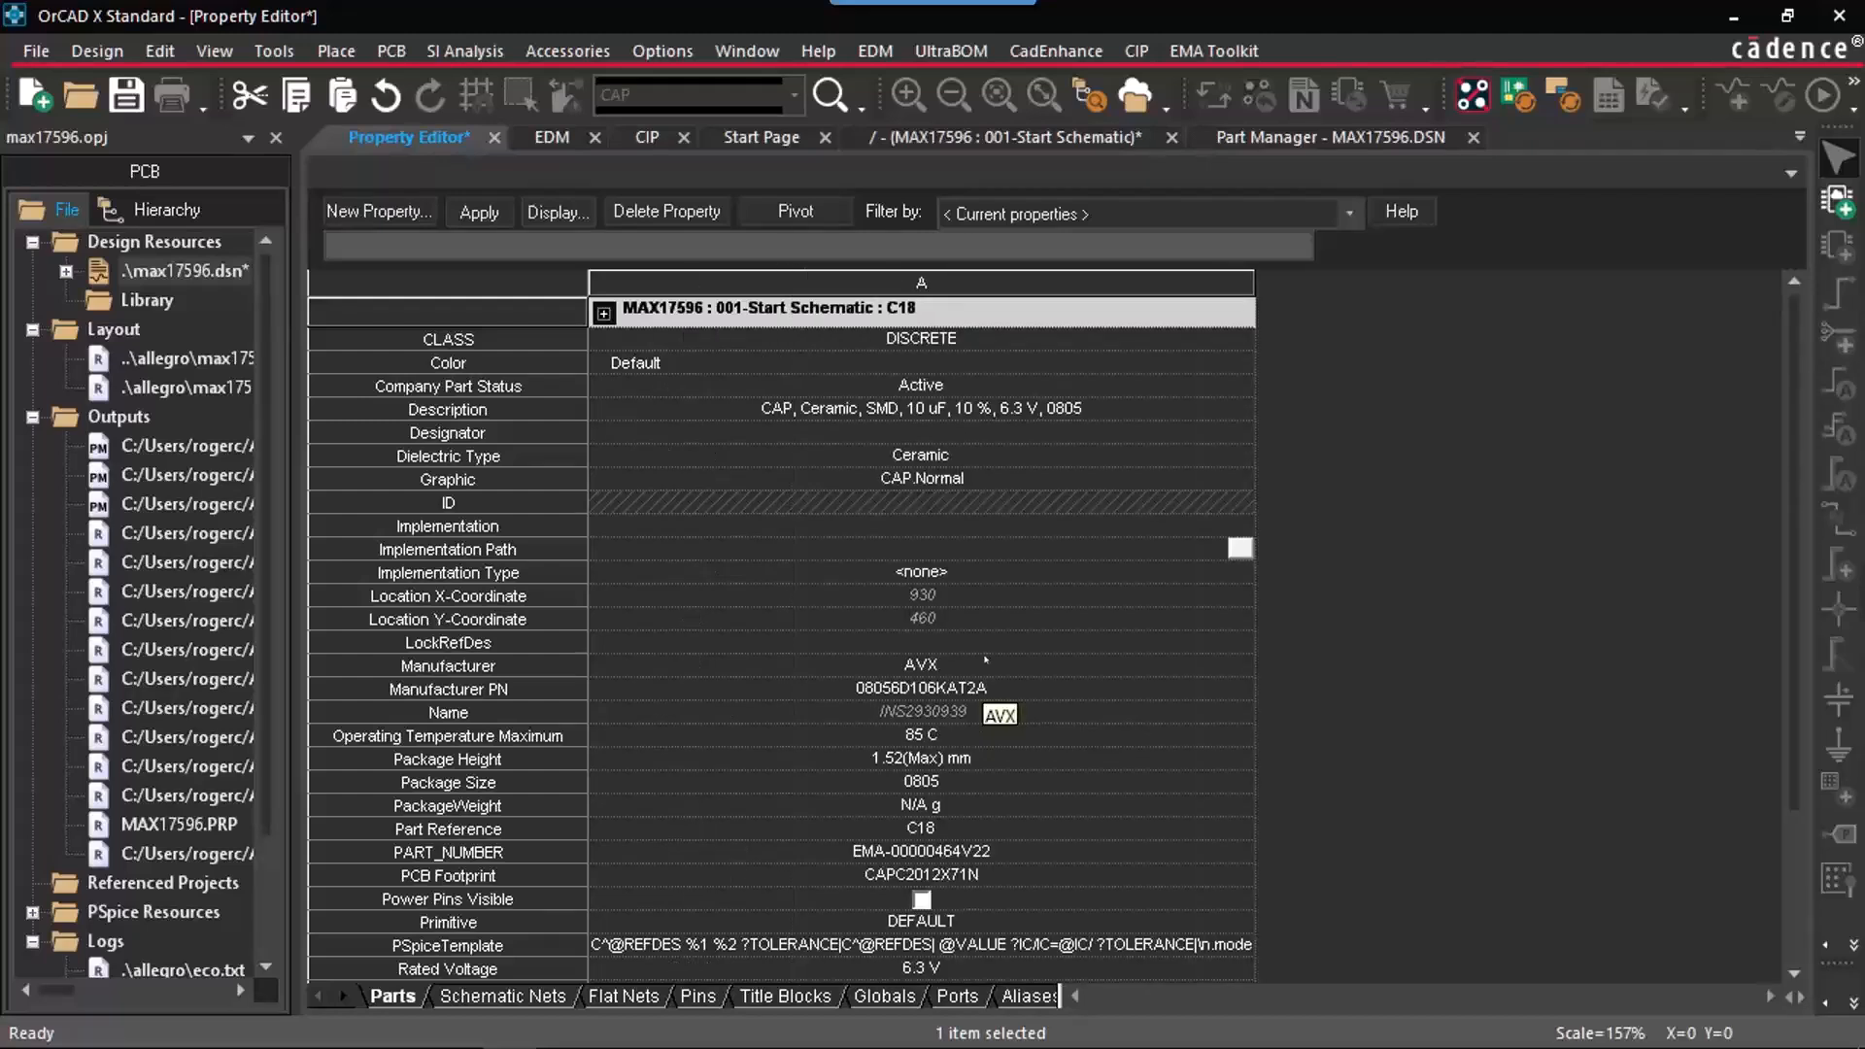
{"action": "left_click", "coordinate": [992, 666]}
{"action": "left_click", "coordinate": [994, 689]}
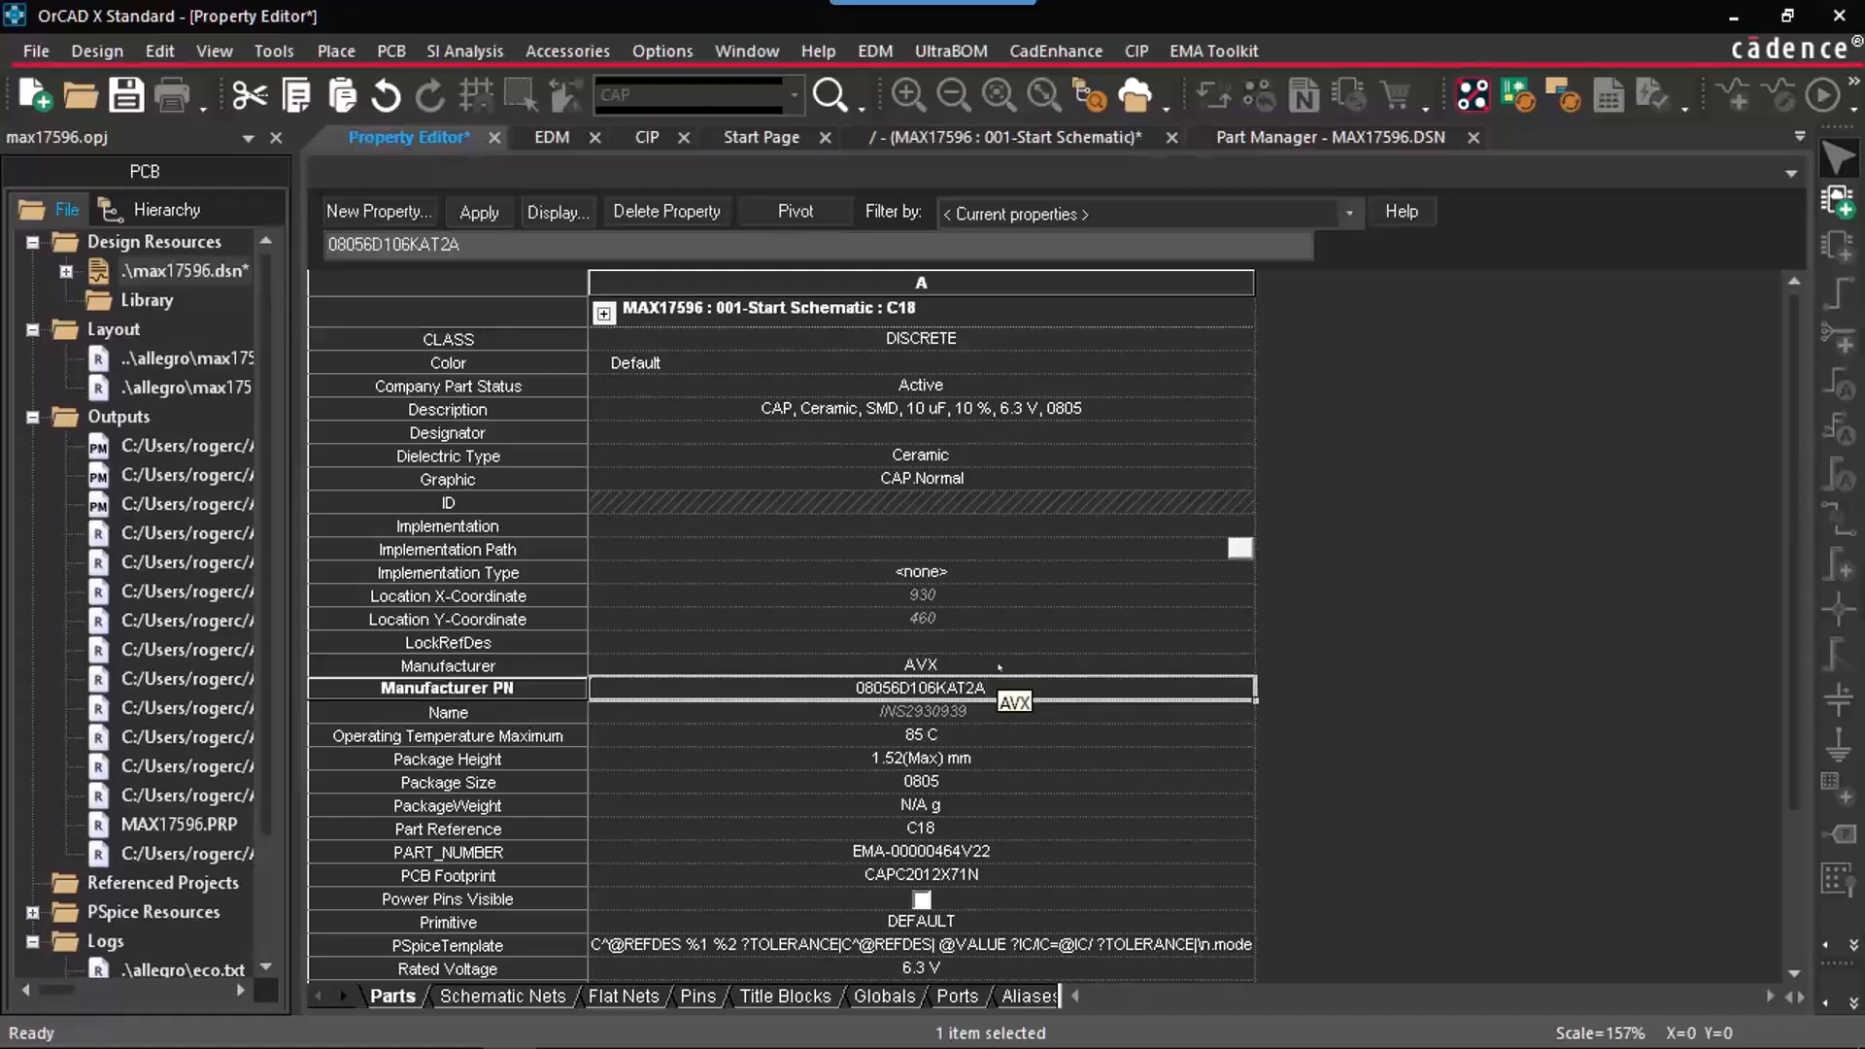
{"action": "left_click", "coordinate": [1019, 672]}
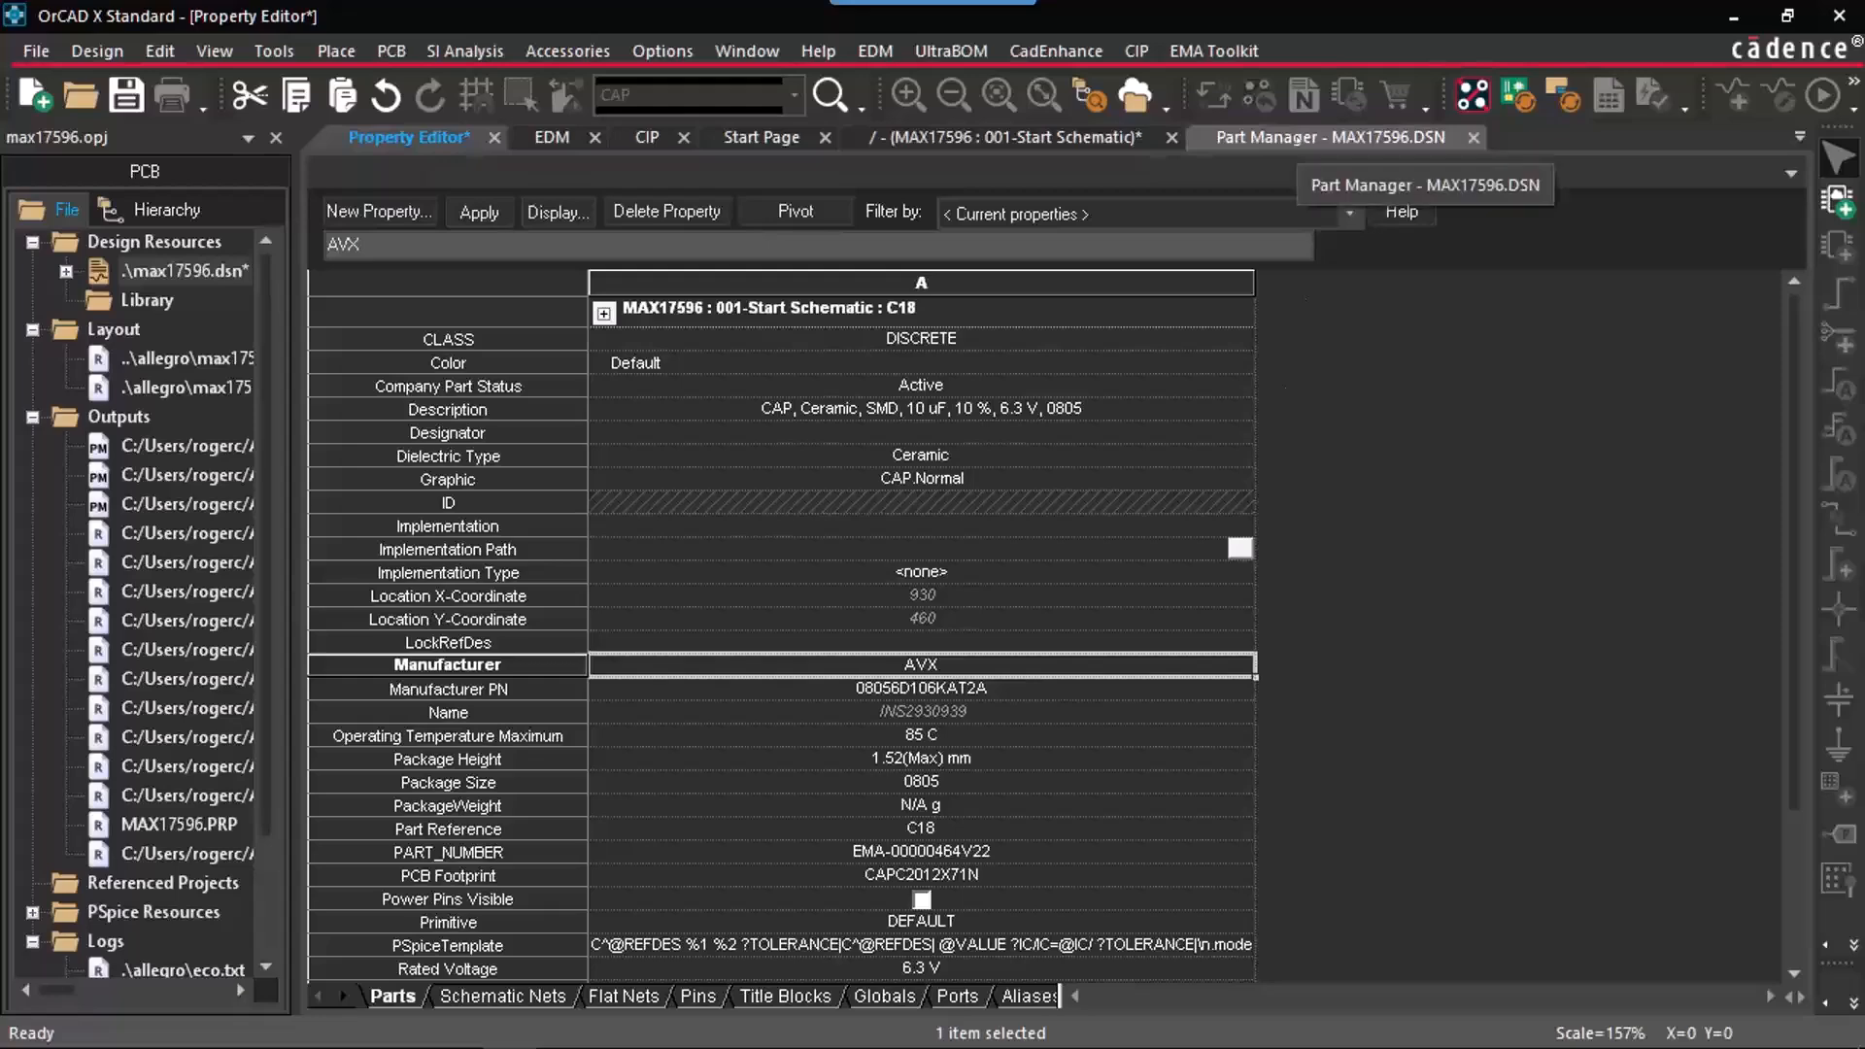
Step: Return to the Part Manager and review the part numbers, PCB footprints and statuses across the part list
{"action": "left_click", "coordinate": [1330, 137]}
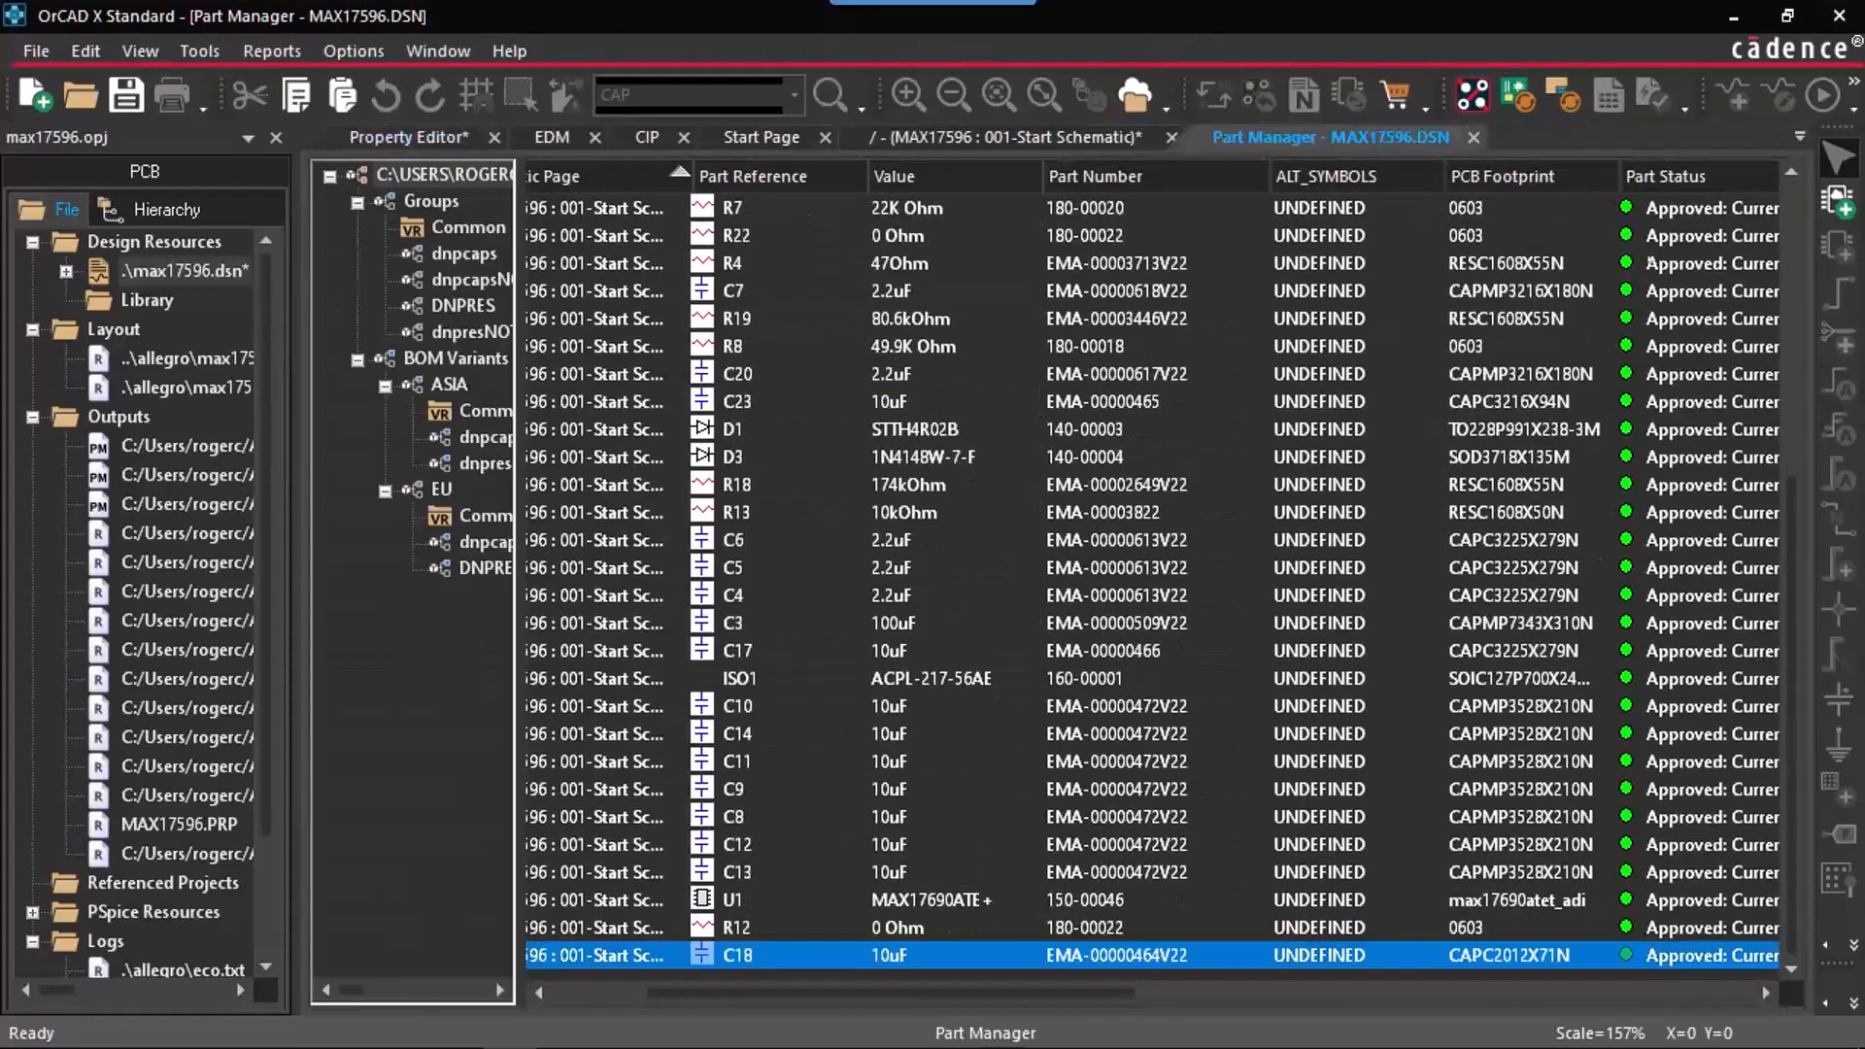
{"action": "scroll", "coordinate": [1634, 673], "scroll_direction": "up", "scroll_amount": 5}
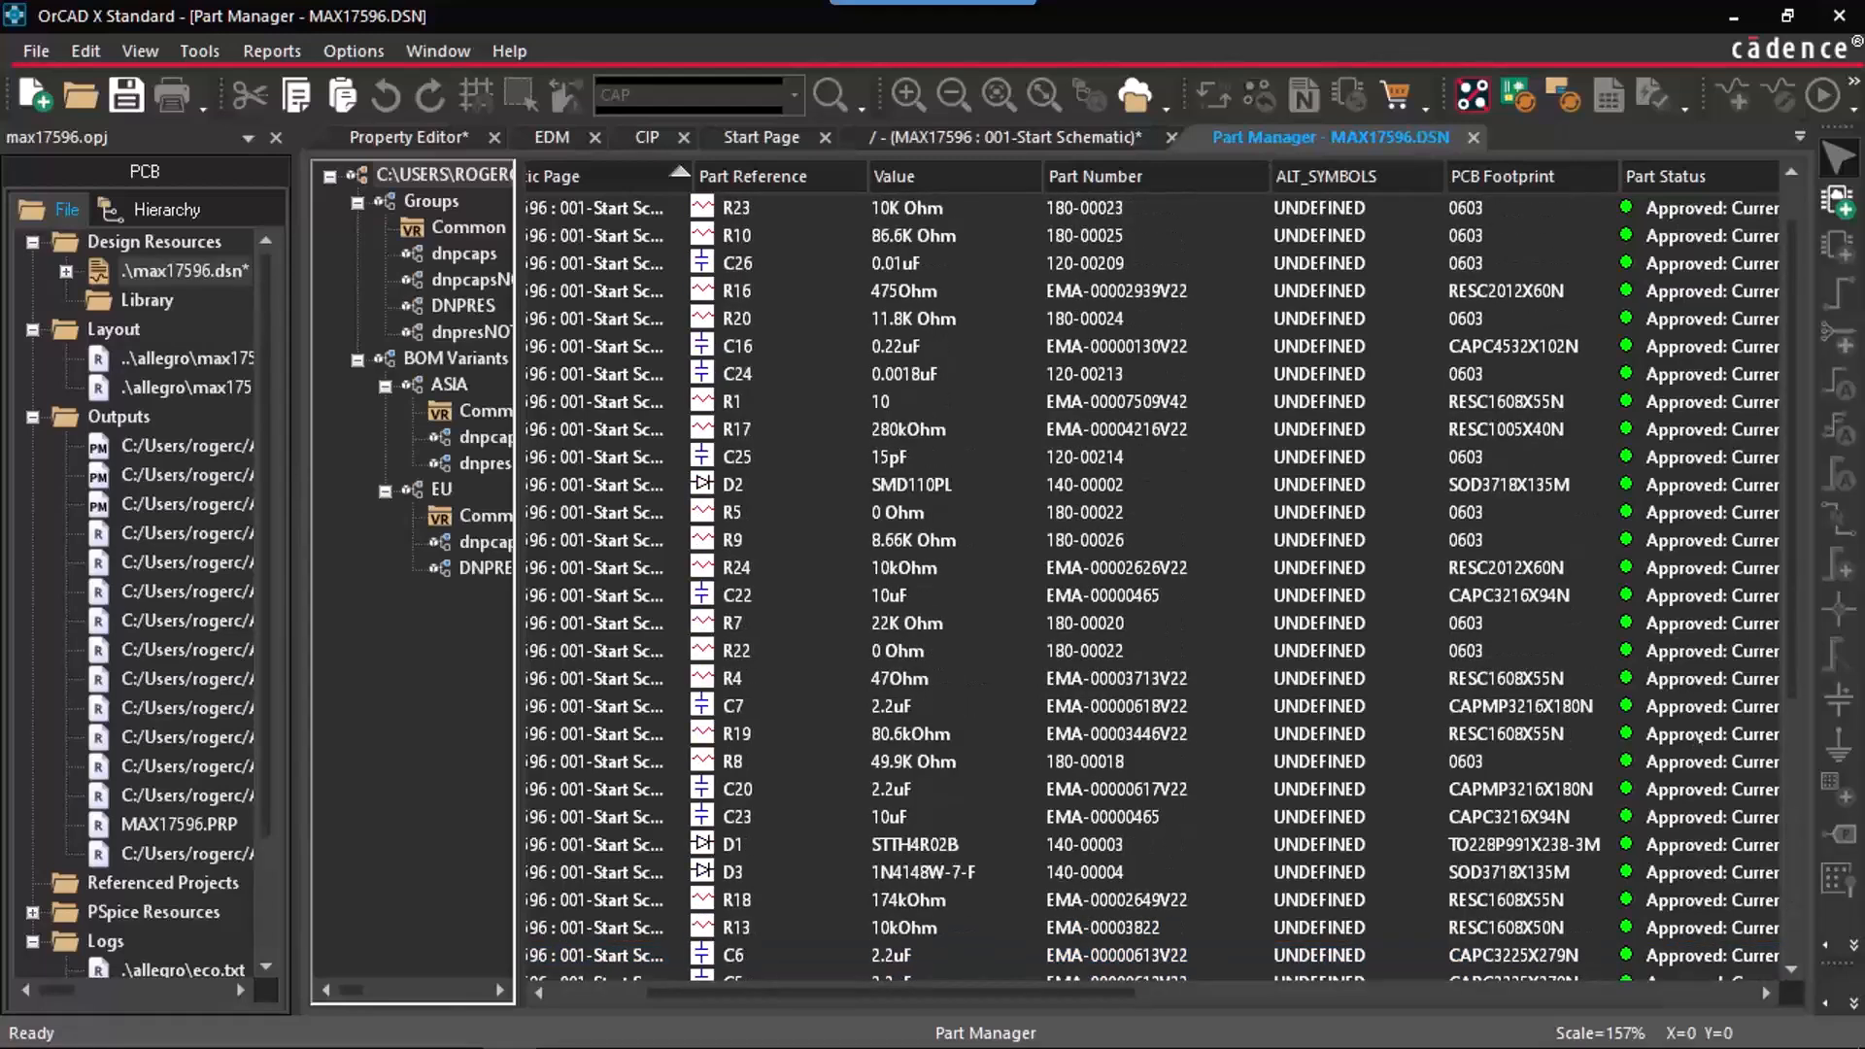
{"action": "scroll", "coordinate": [1151, 581], "scroll_direction": "down", "scroll_amount": 5}
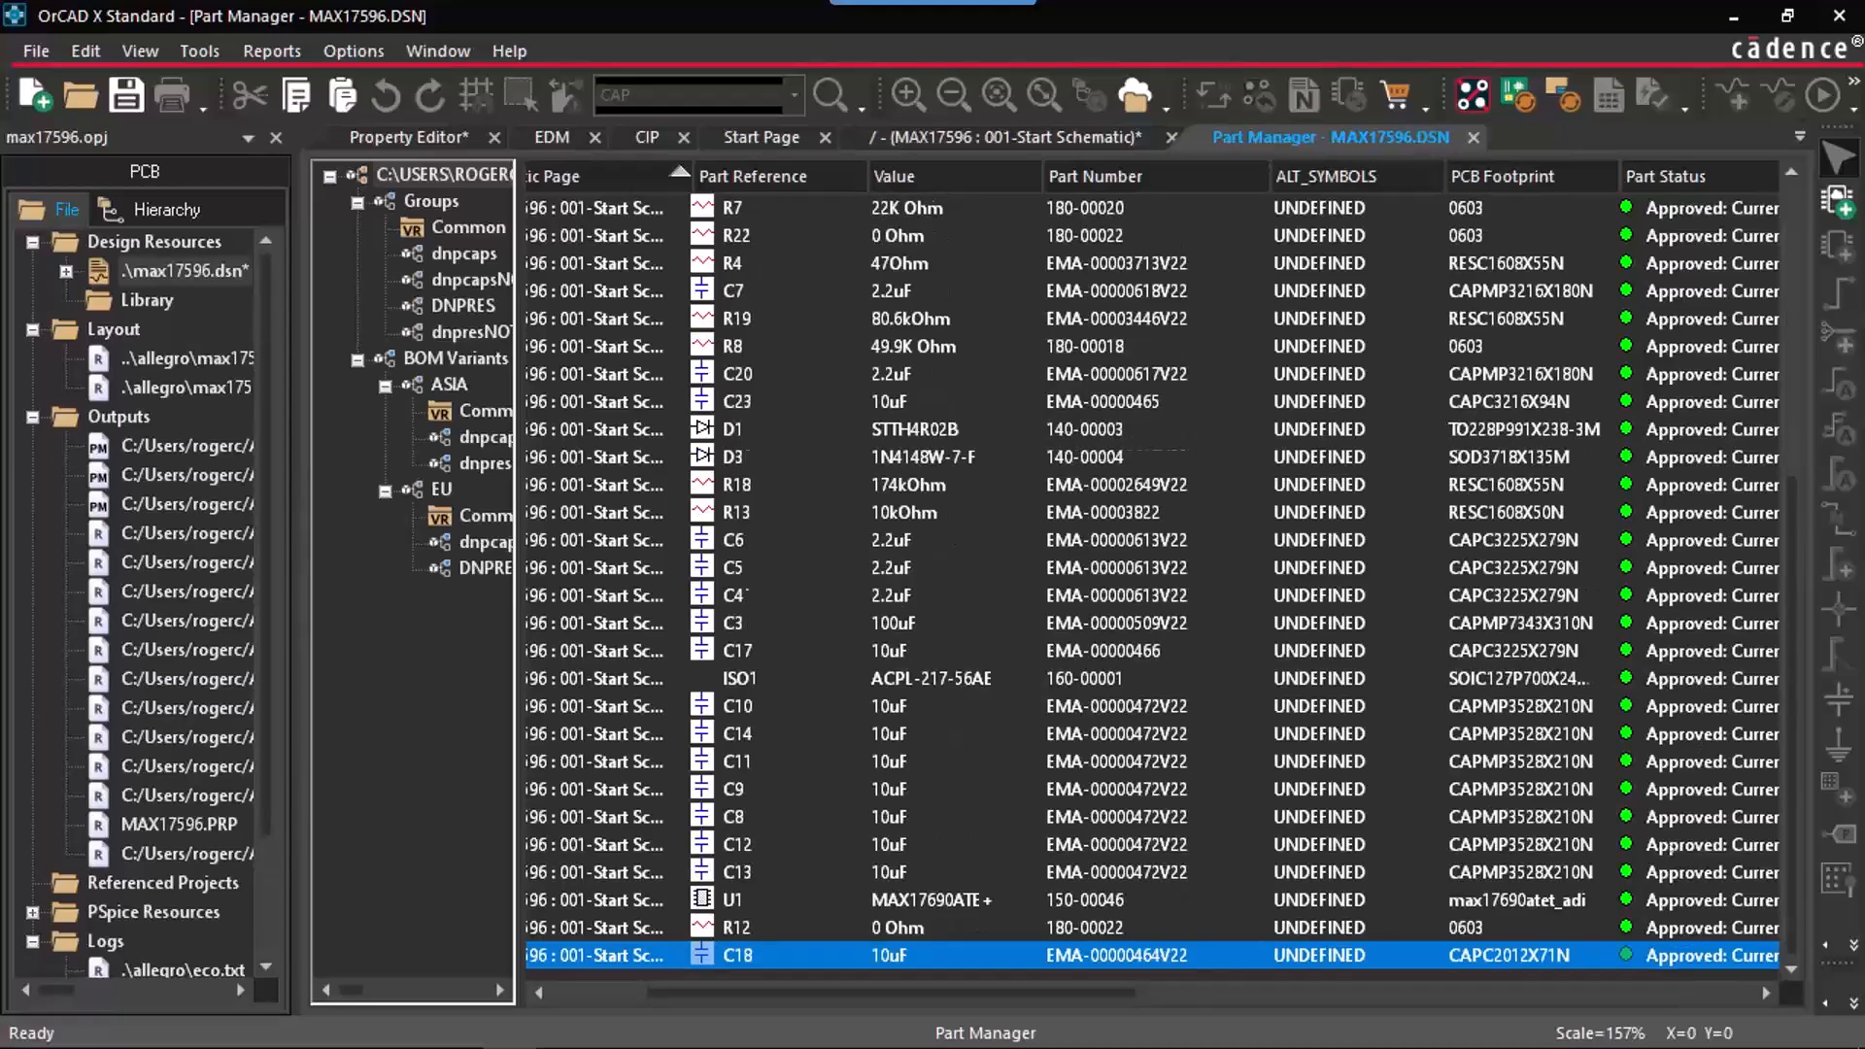
{"action": "scroll", "coordinate": [1682, 837], "scroll_direction": "up", "scroll_amount": 6}
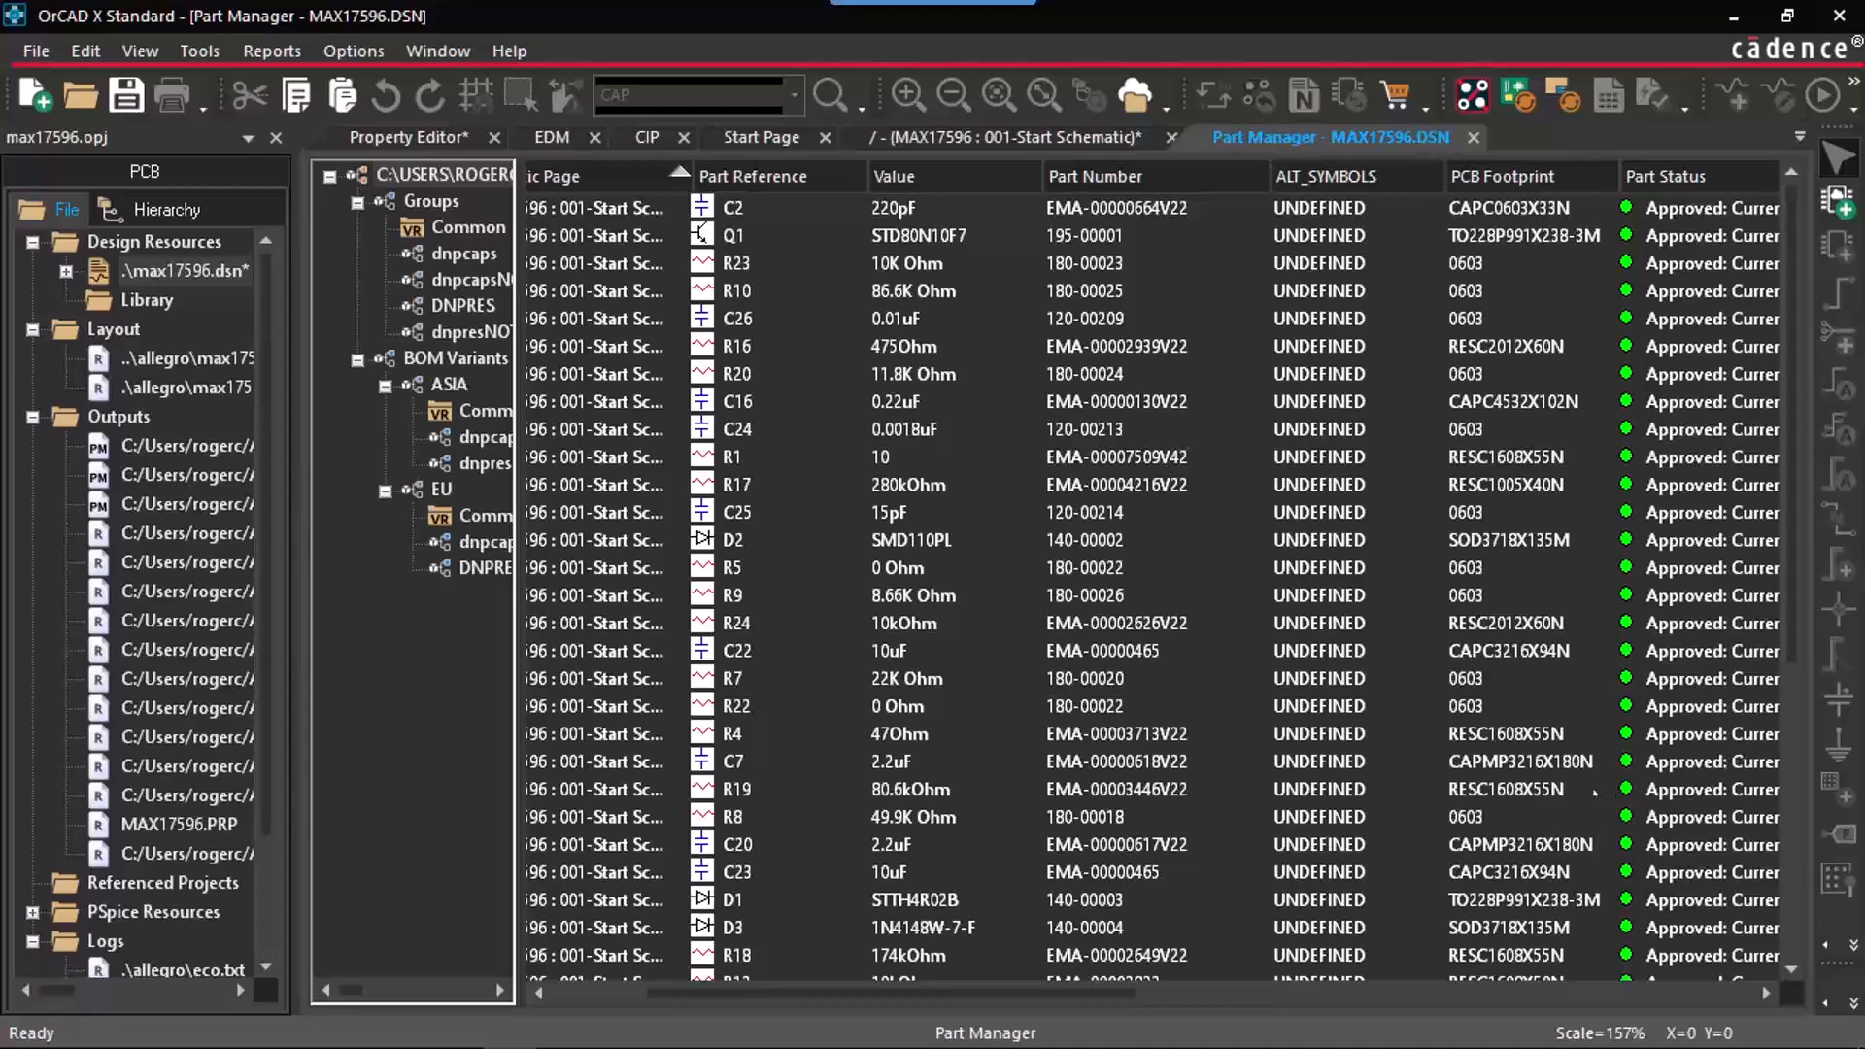
{"action": "scroll", "coordinate": [1594, 791], "scroll_direction": "down", "scroll_amount": 3}
{"action": "scroll", "coordinate": [1642, 893], "scroll_direction": "down", "scroll_amount": 3}
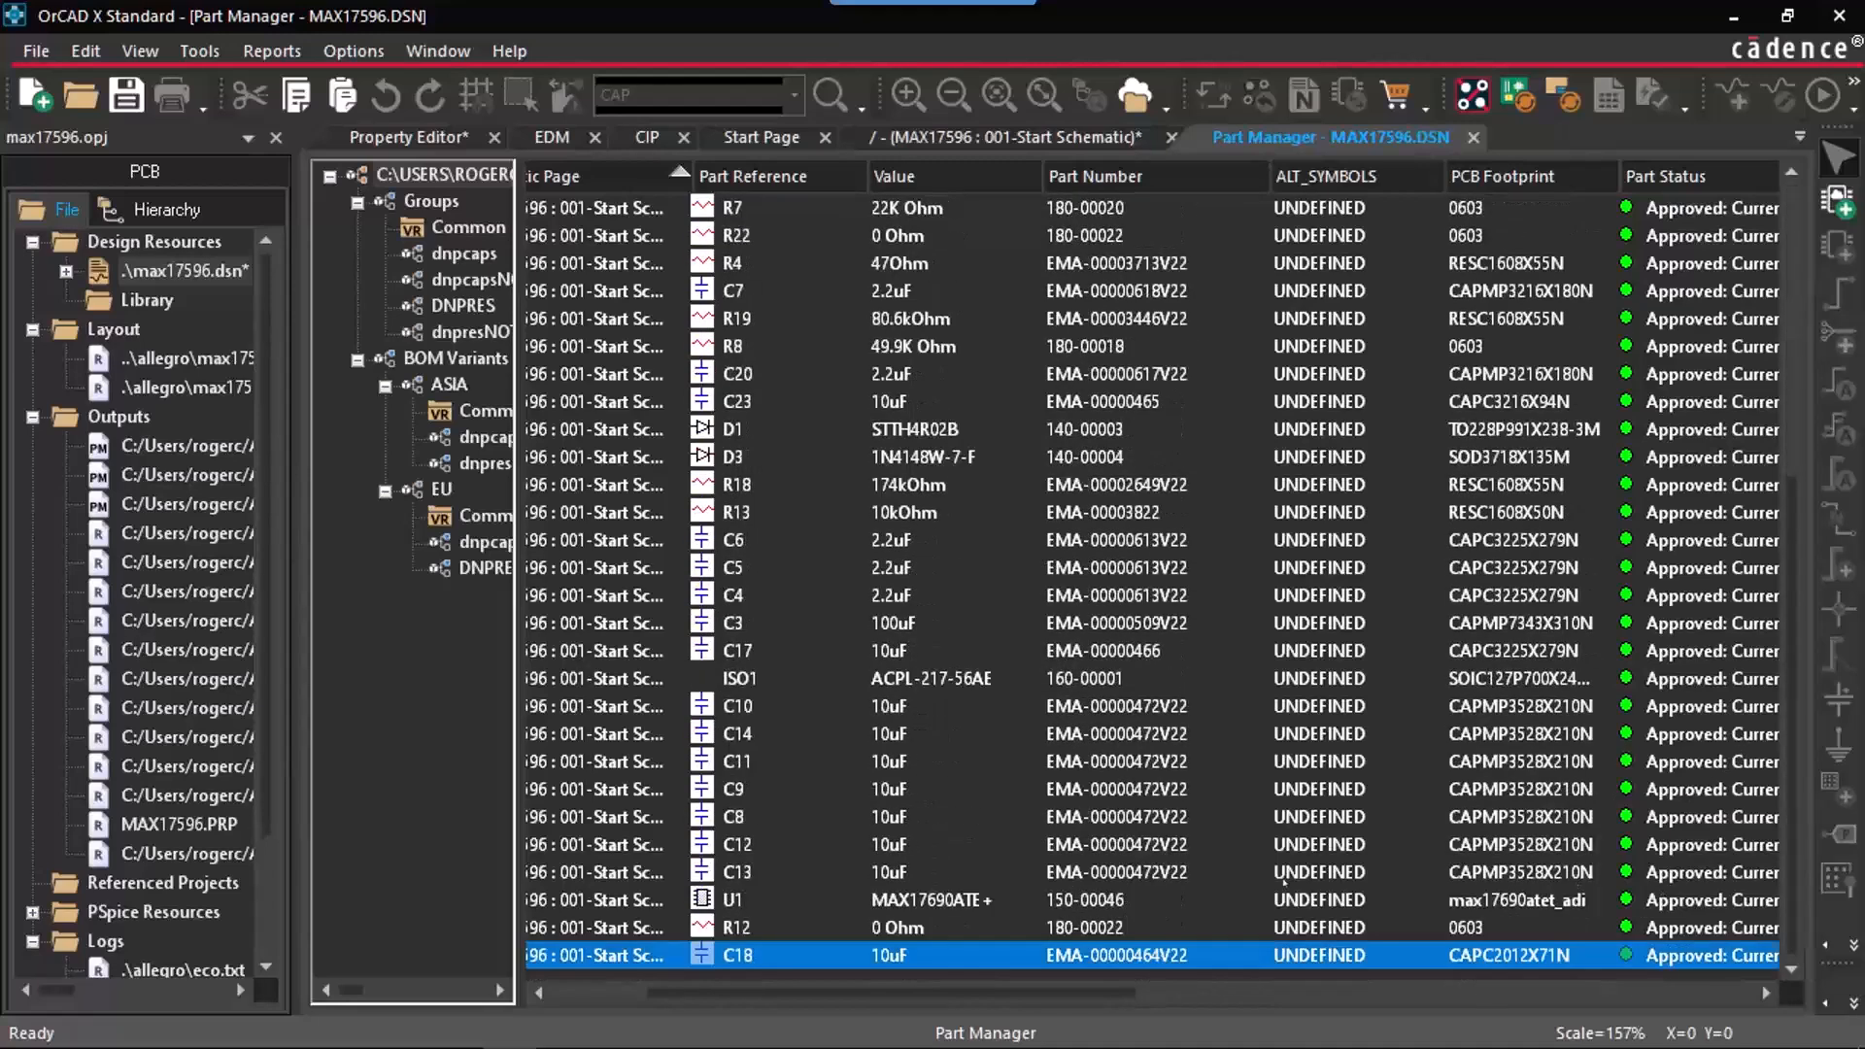
{"action": "scroll", "coordinate": [1155, 583], "scroll_direction": "up", "scroll_amount": 2}
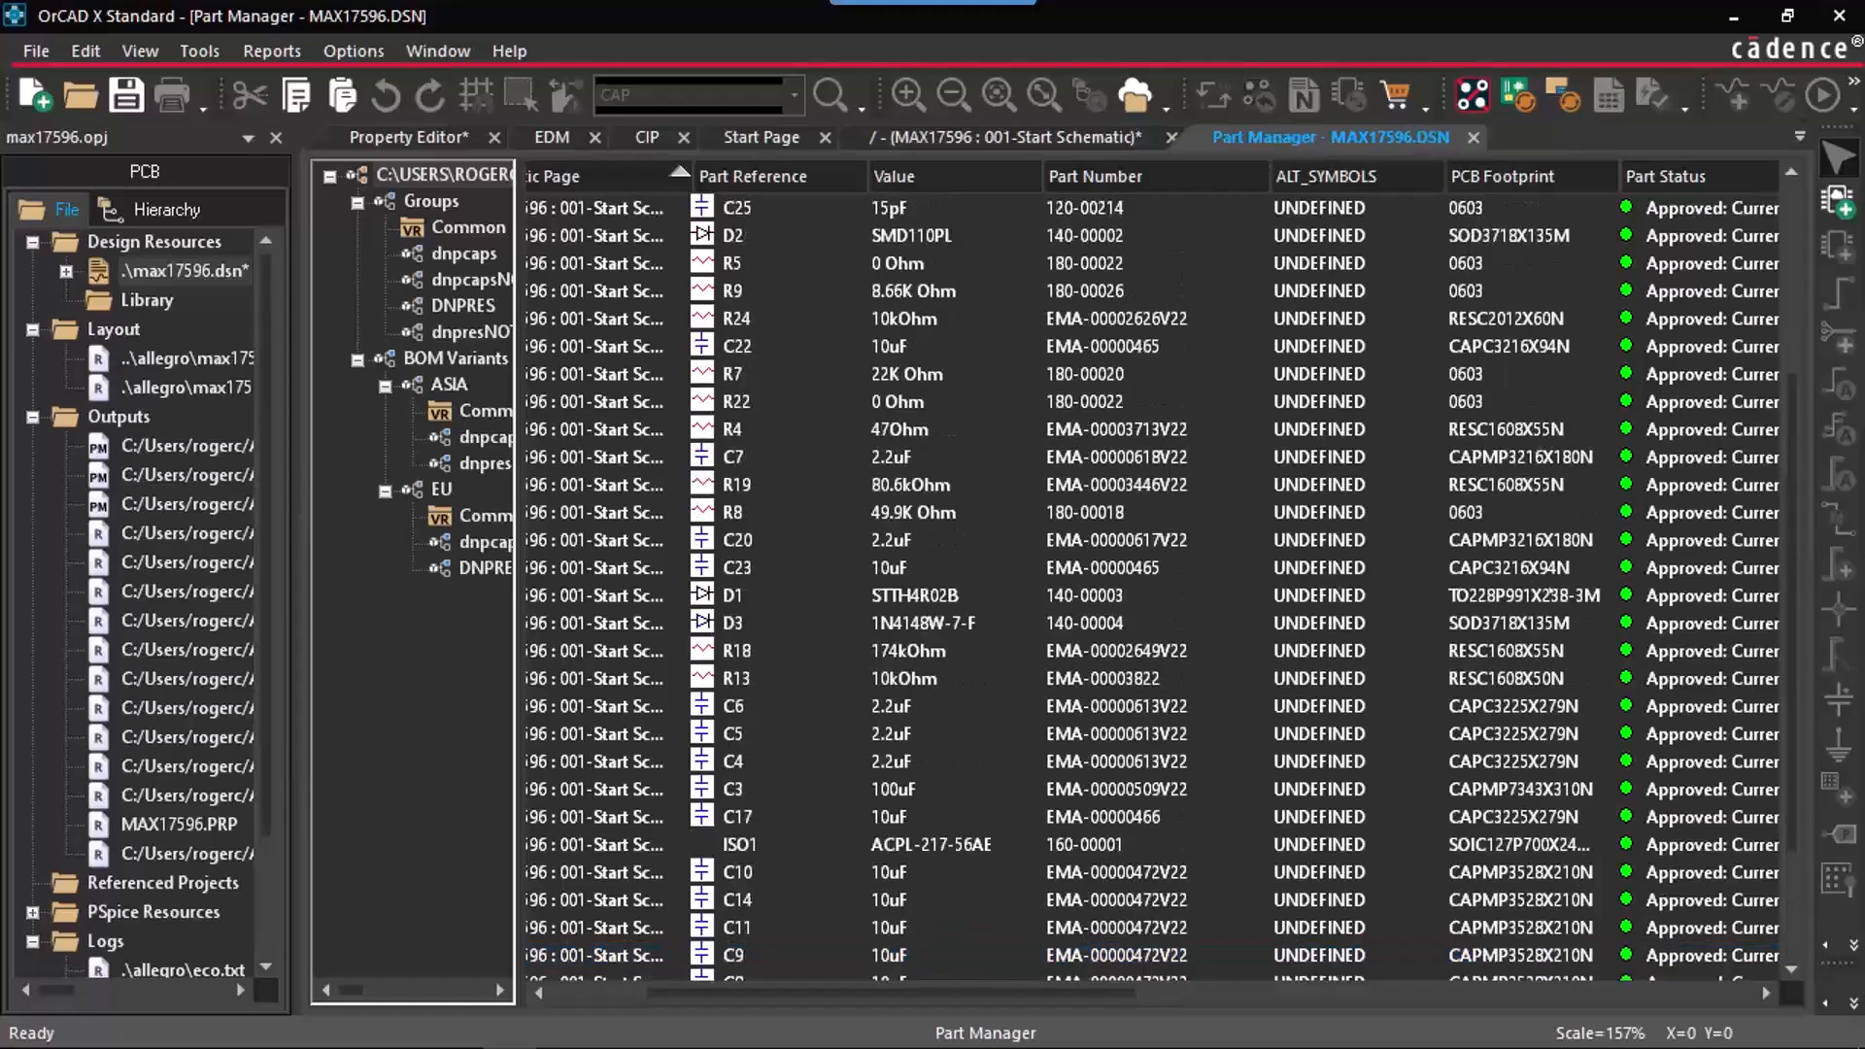
{"action": "scroll", "coordinate": [1559, 585], "scroll_direction": "up", "scroll_amount": 3}
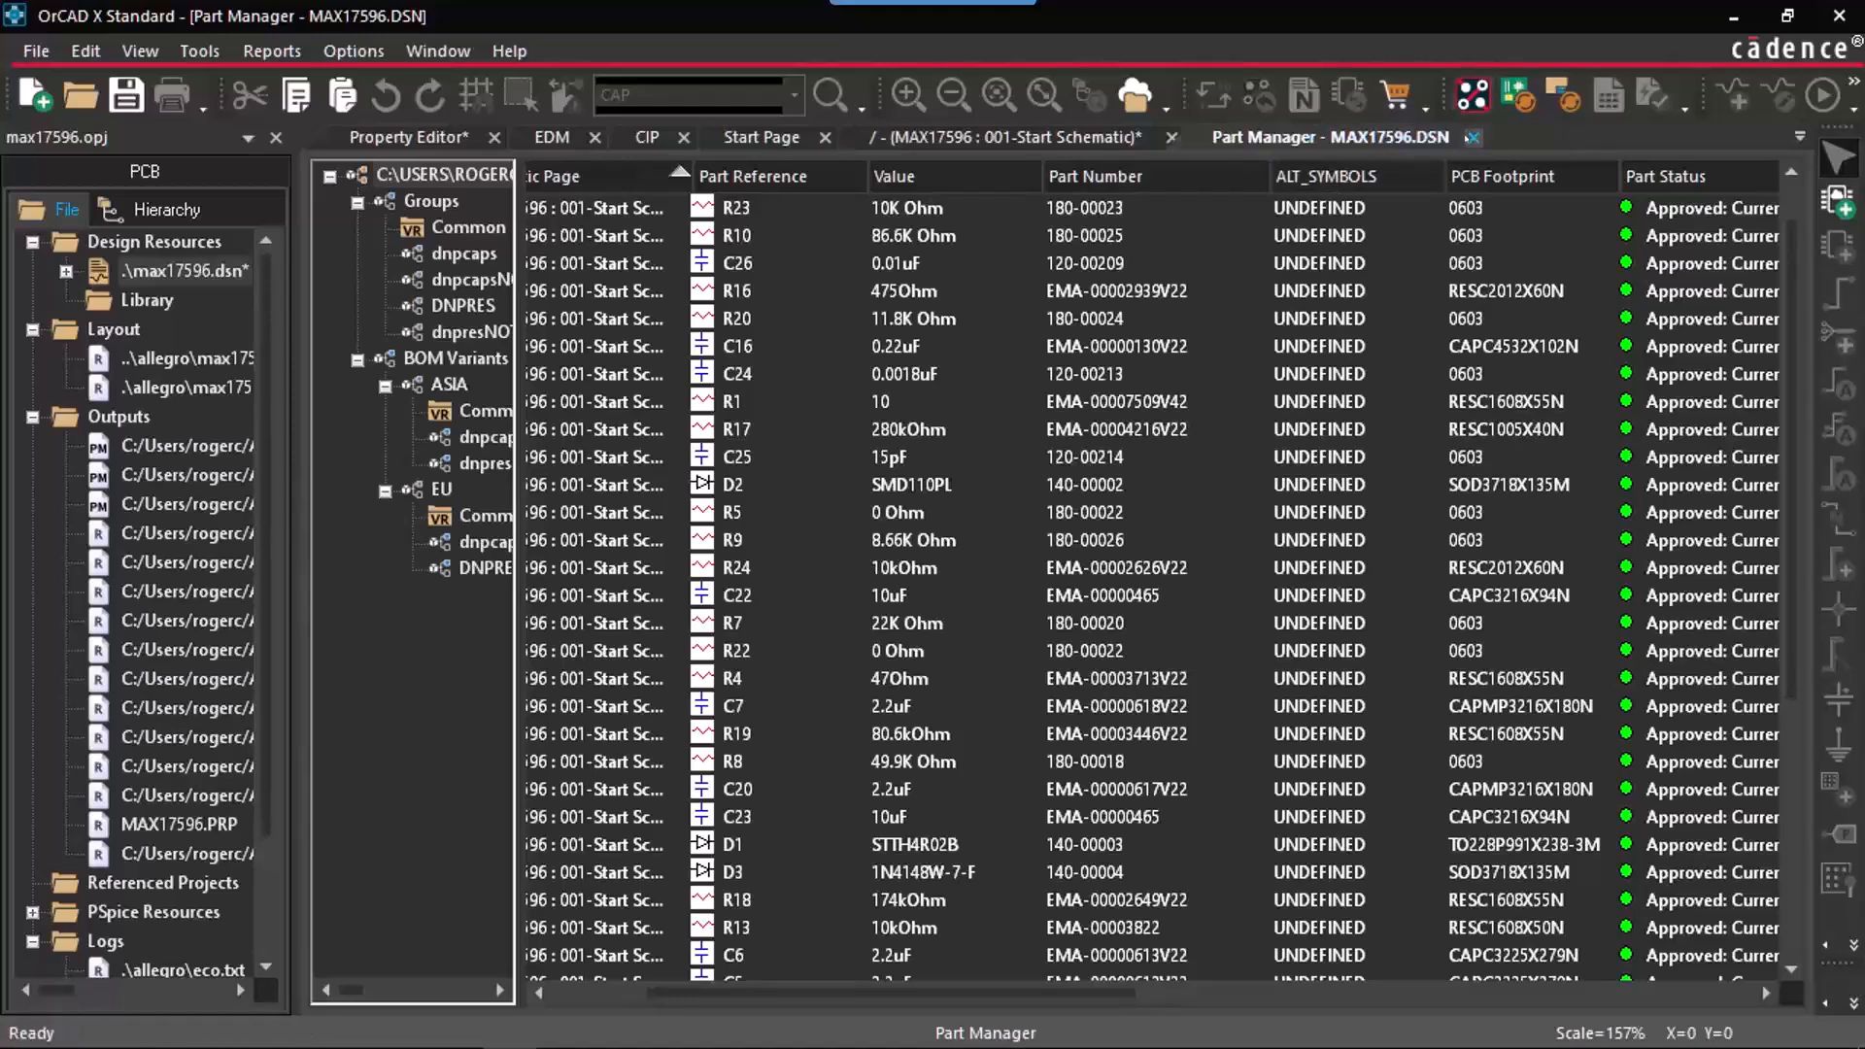
Step: Close the Part Manager, the CIS Explorer and the Property Editor to return to the schematic
{"action": "left_click", "coordinate": [1474, 138]}
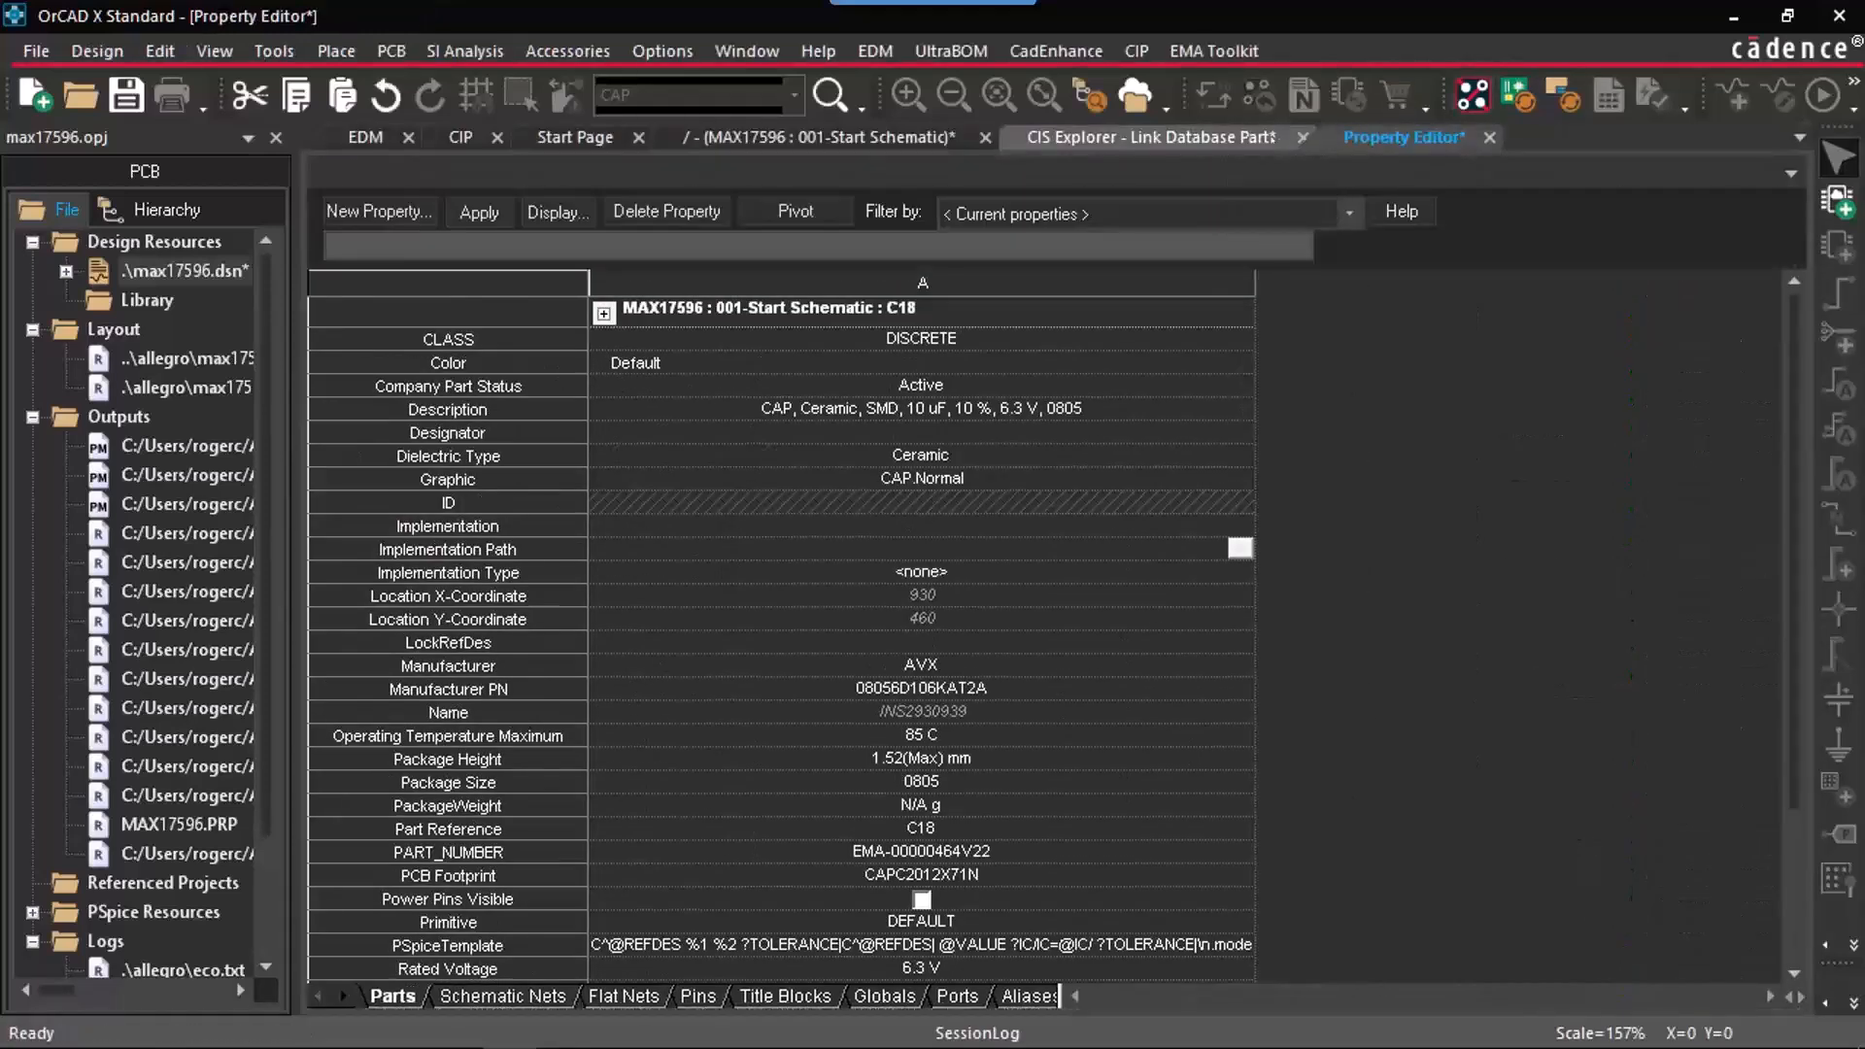
{"action": "left_click", "coordinate": [1300, 136]}
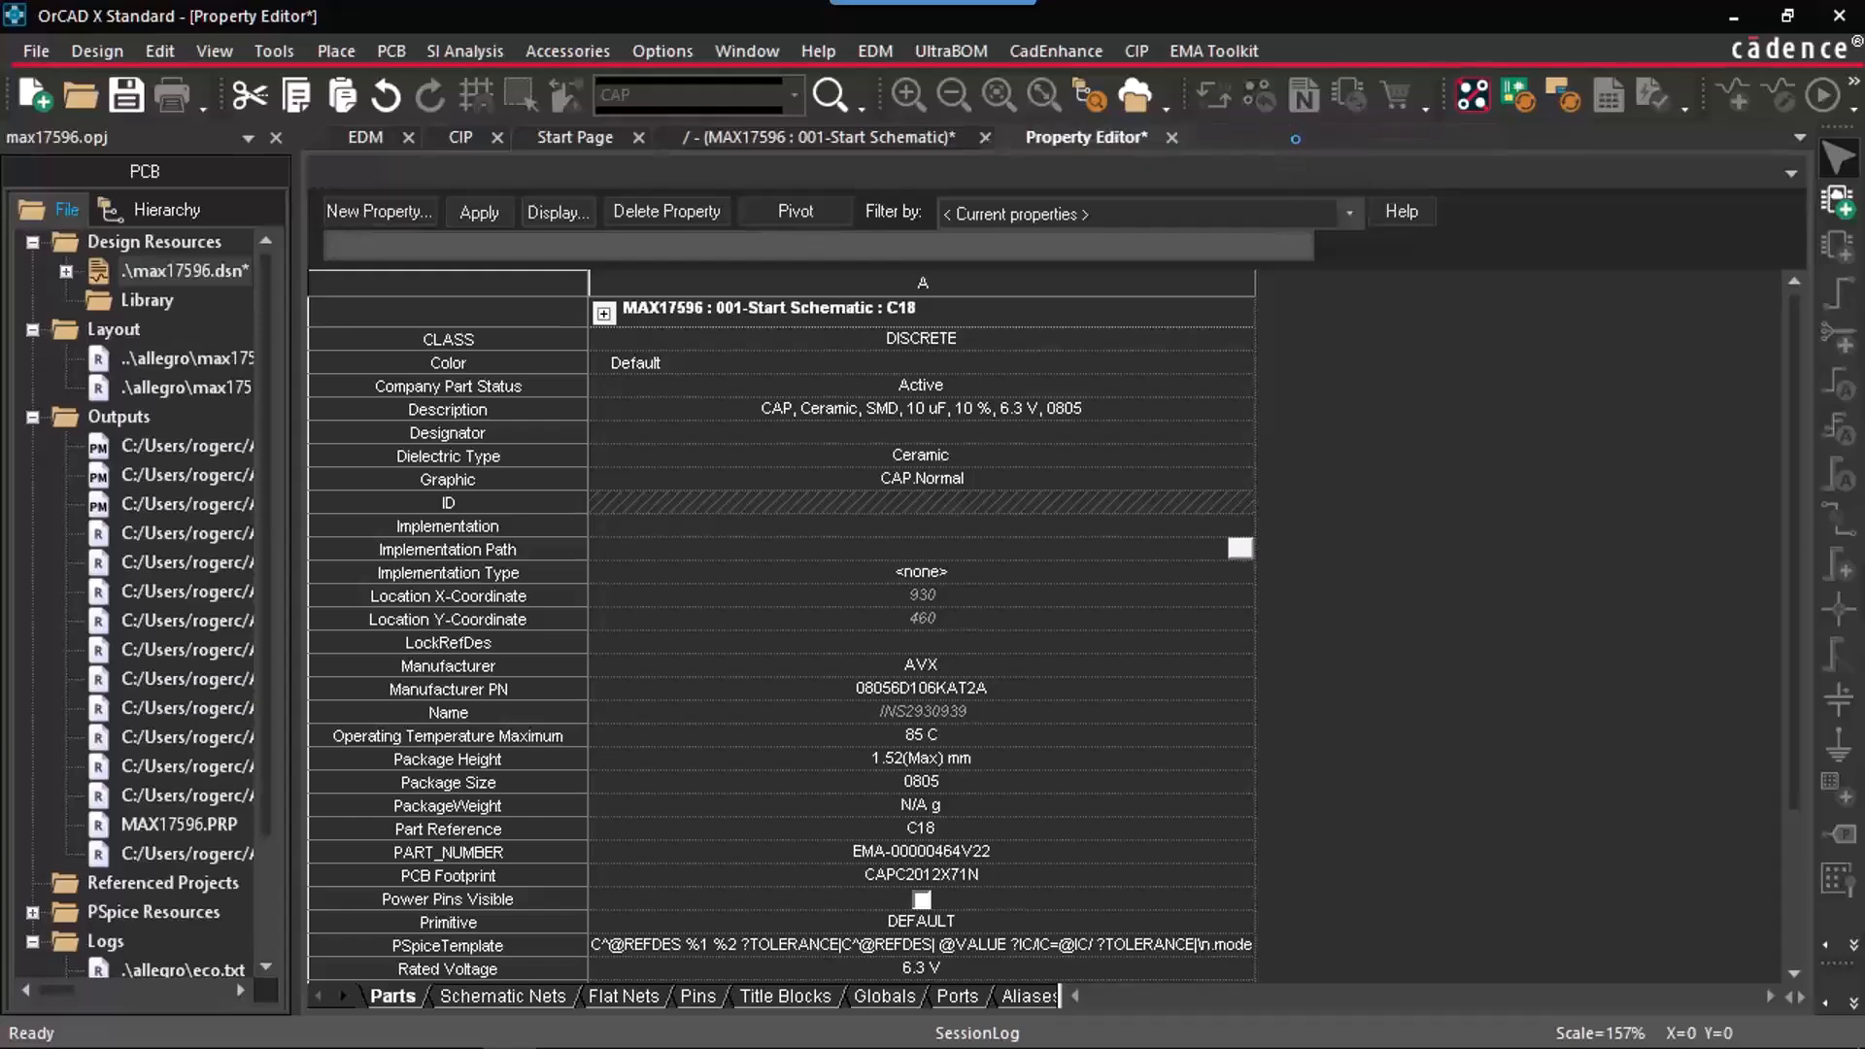
{"action": "left_click", "coordinate": [1173, 139]}
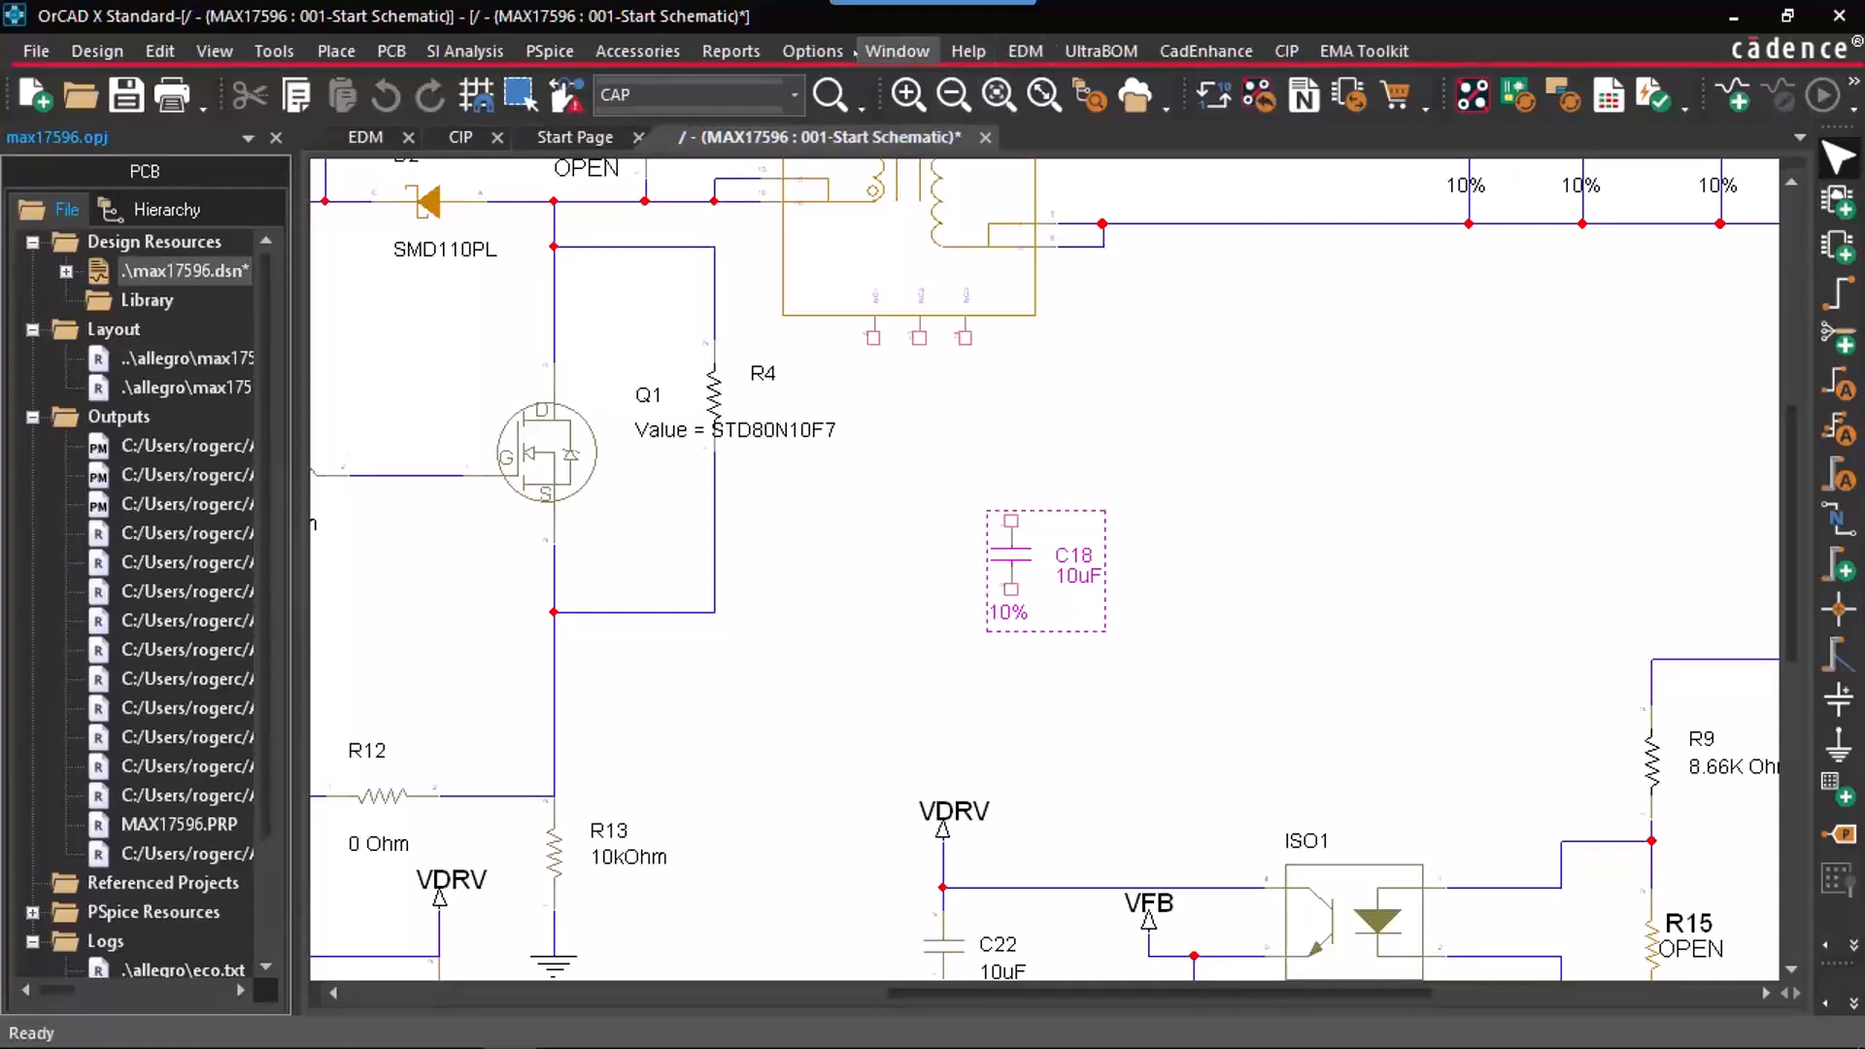
Step: Examine the header and combined property string in the basic Bill of Materials settings, and close them
{"action": "left_click", "coordinate": [745, 51]}
{"action": "mouse_move", "coordinate": [782, 95]}
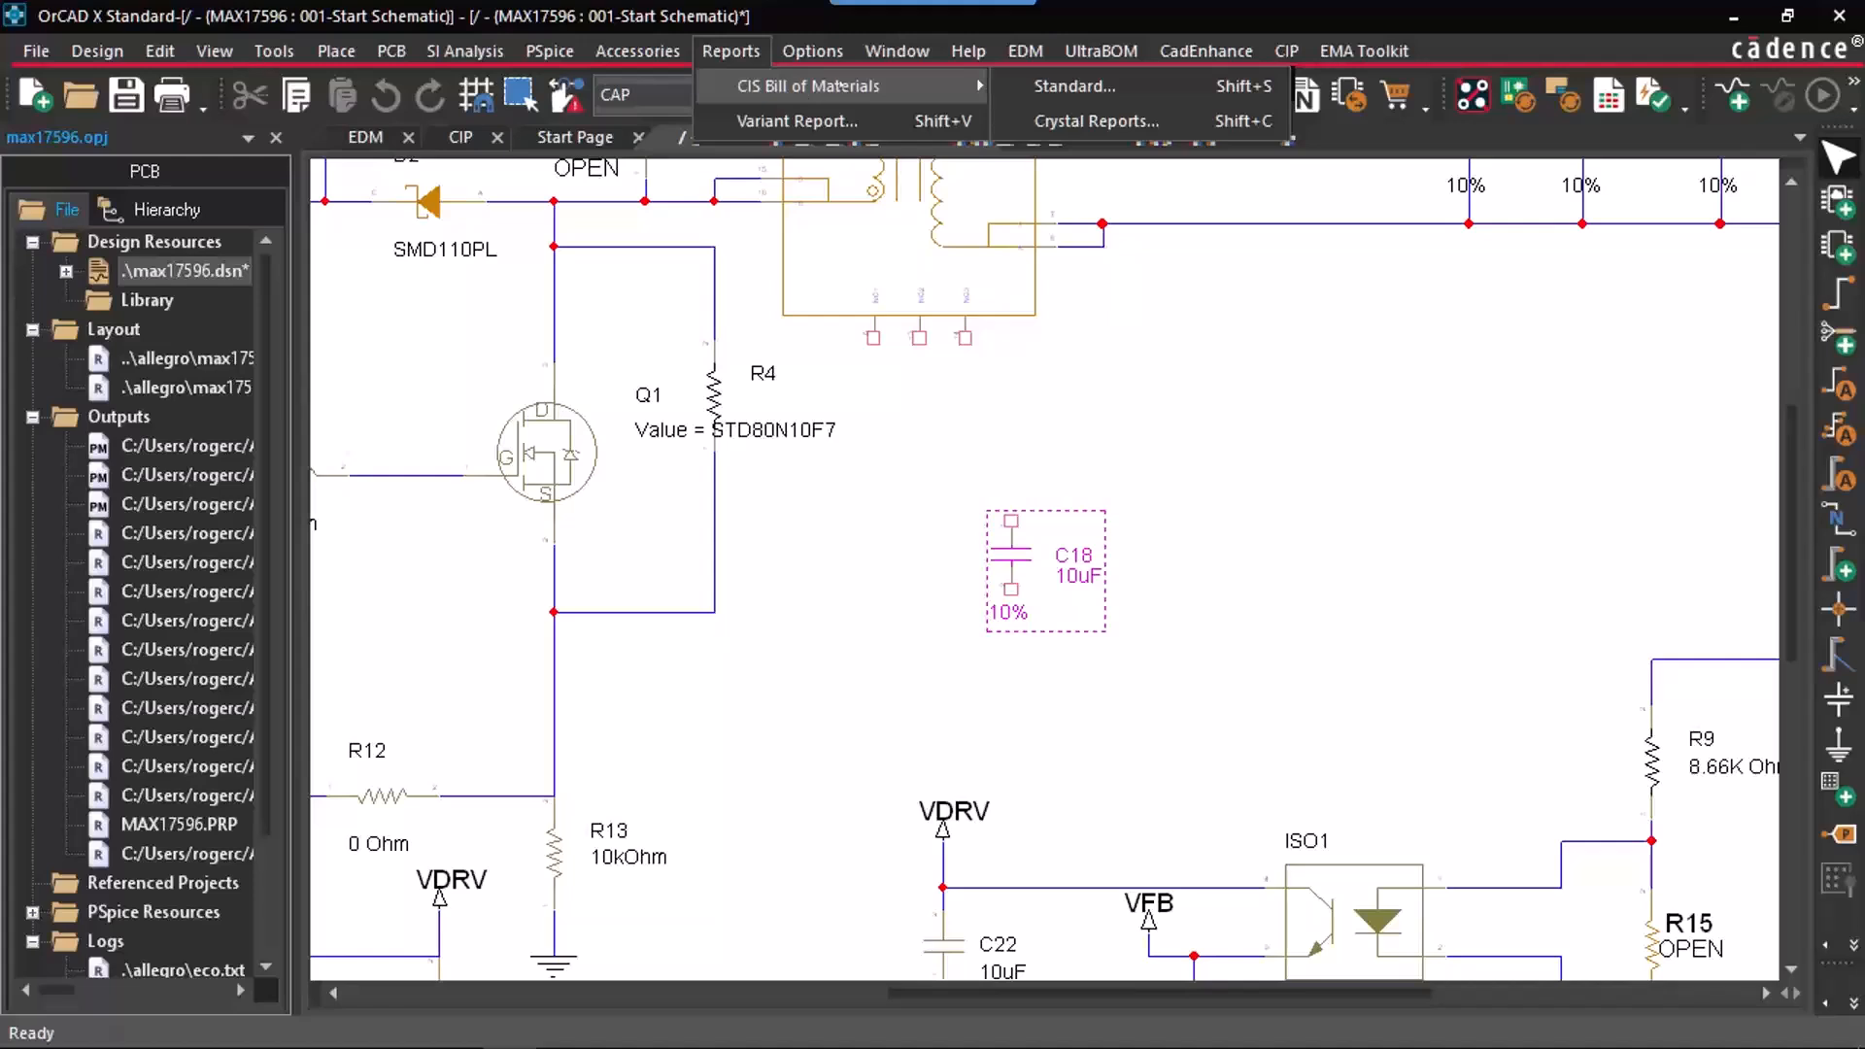
{"action": "mouse_move", "coordinate": [287, 52]}
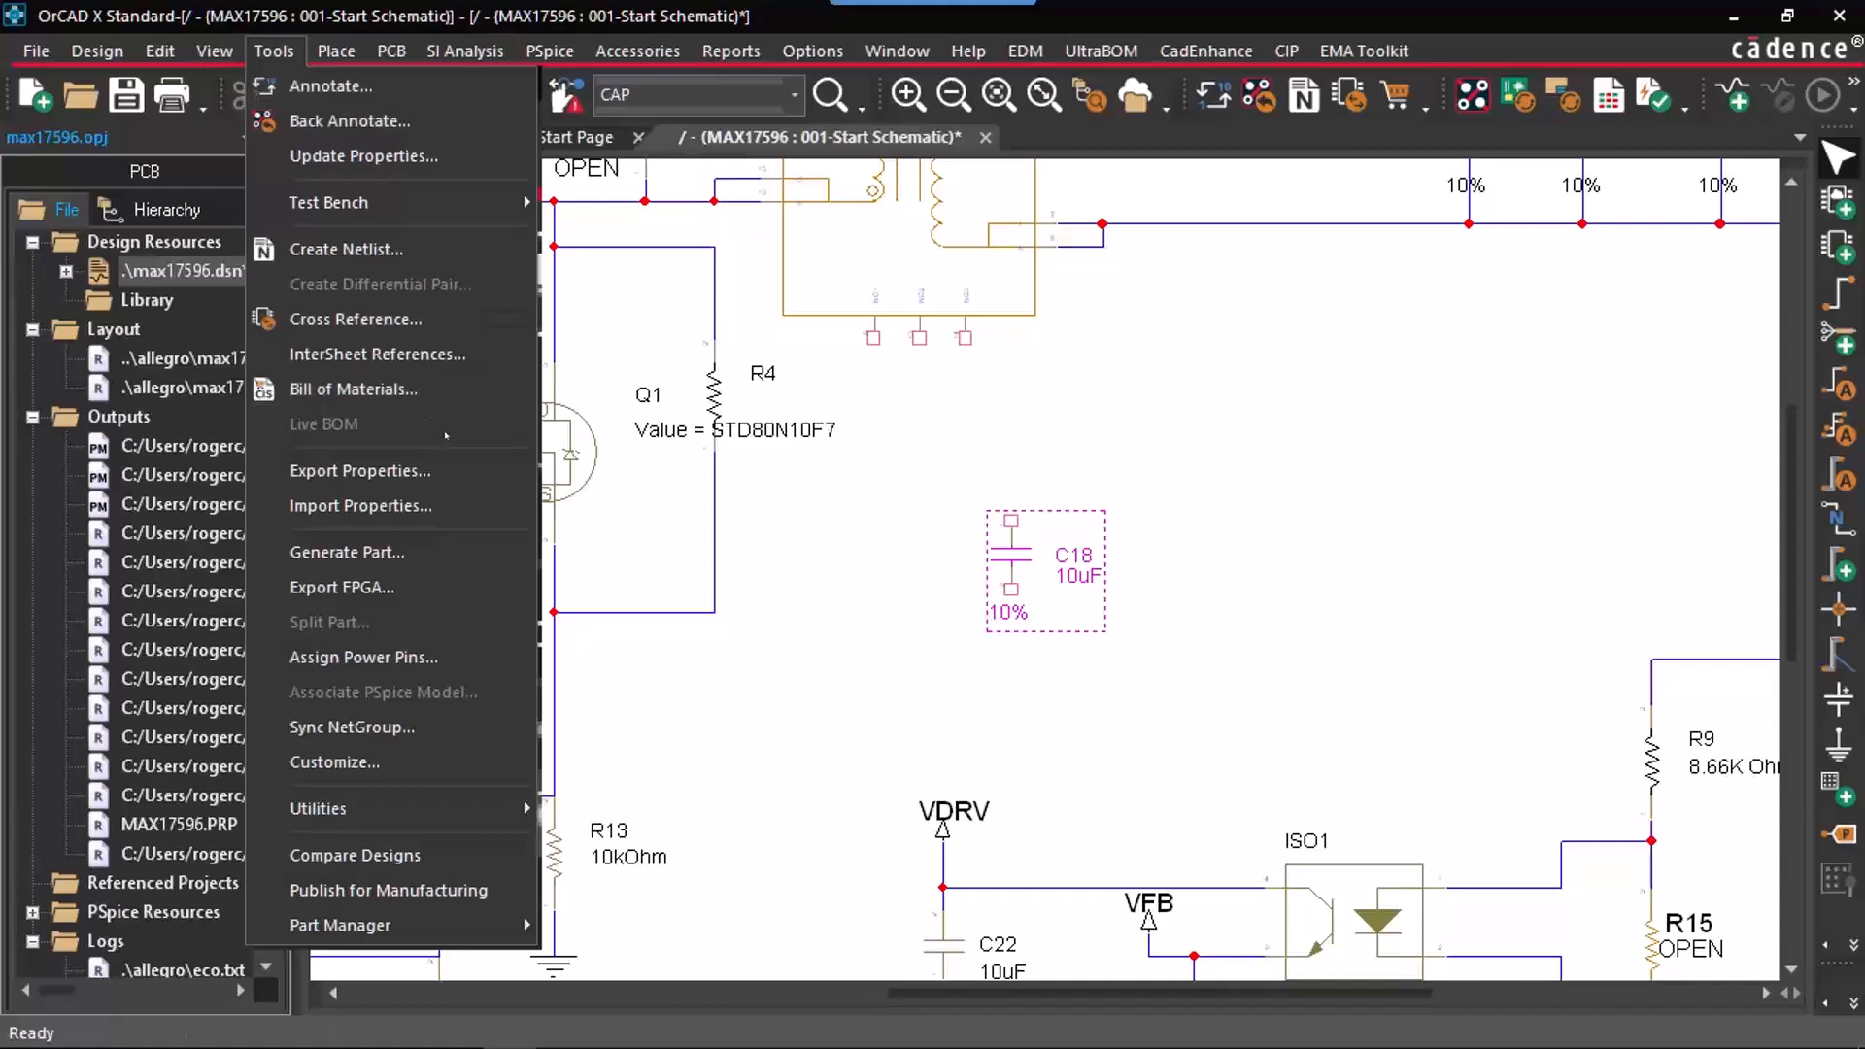
{"action": "left_click", "coordinate": [443, 392]}
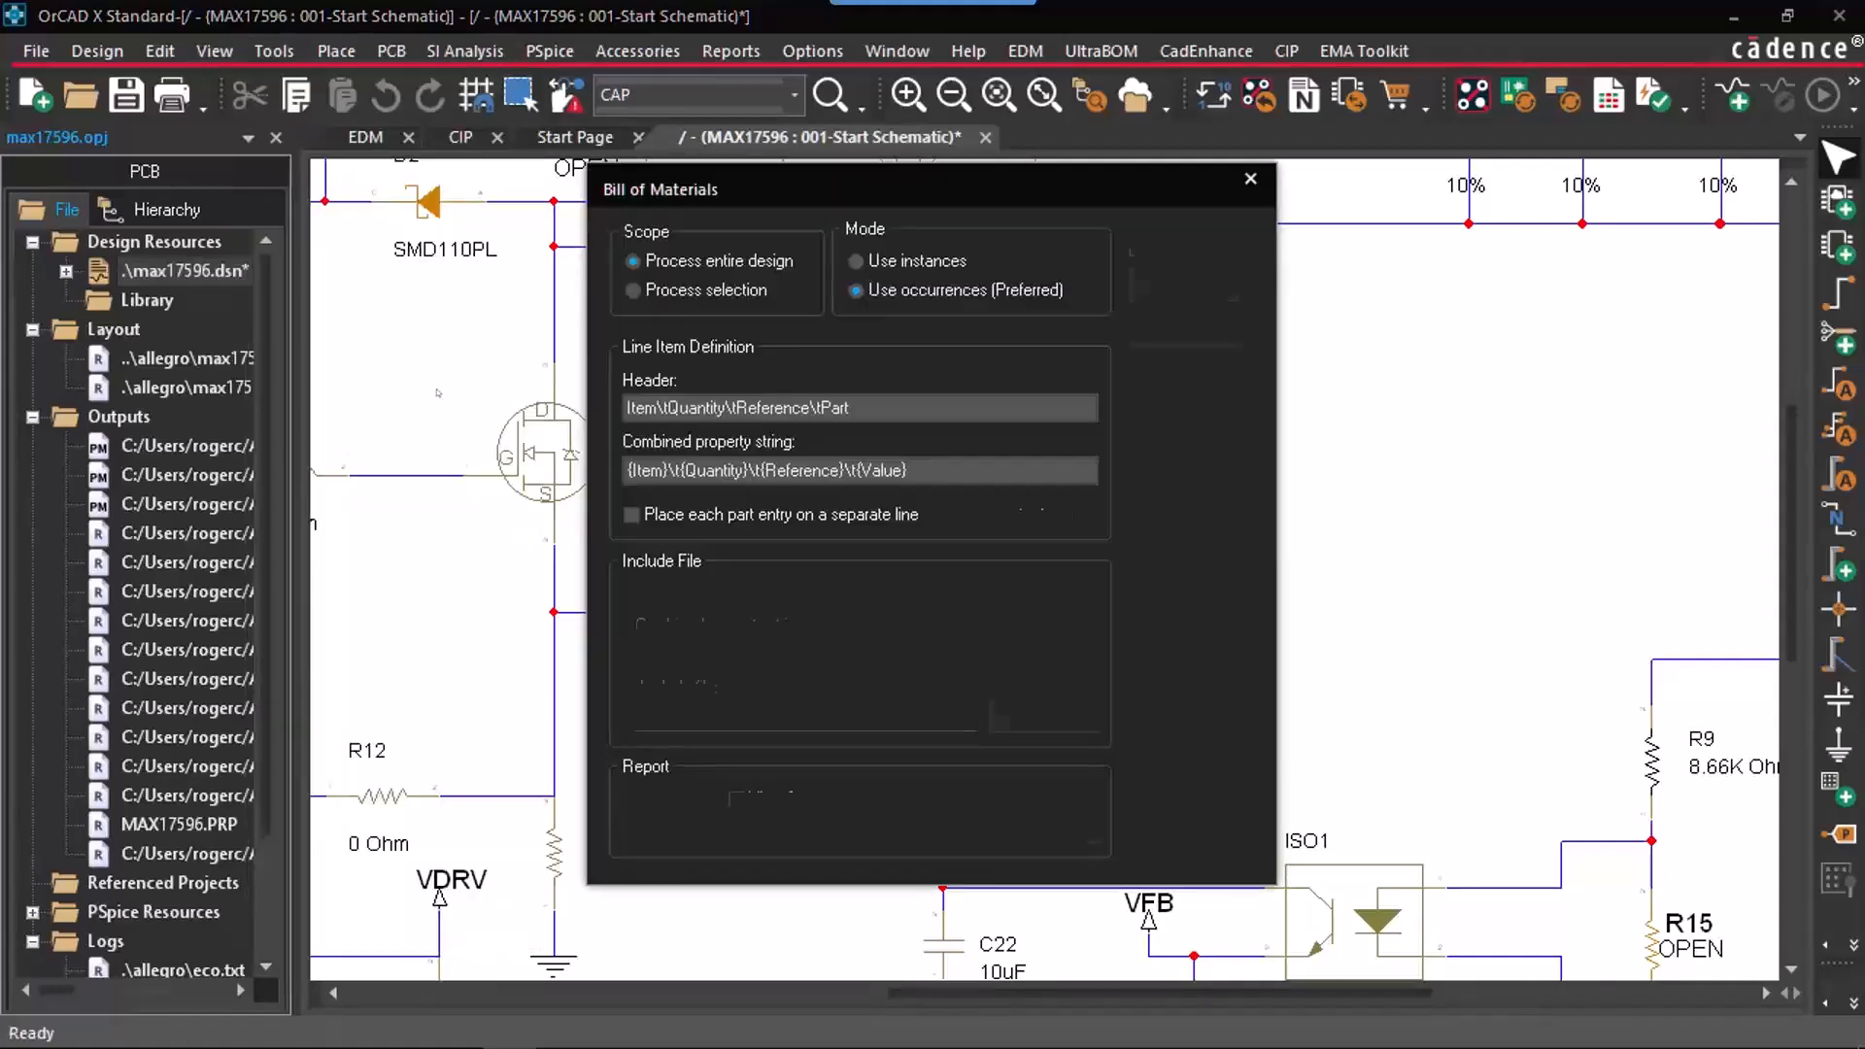
{"action": "left_click", "coordinate": [861, 409]}
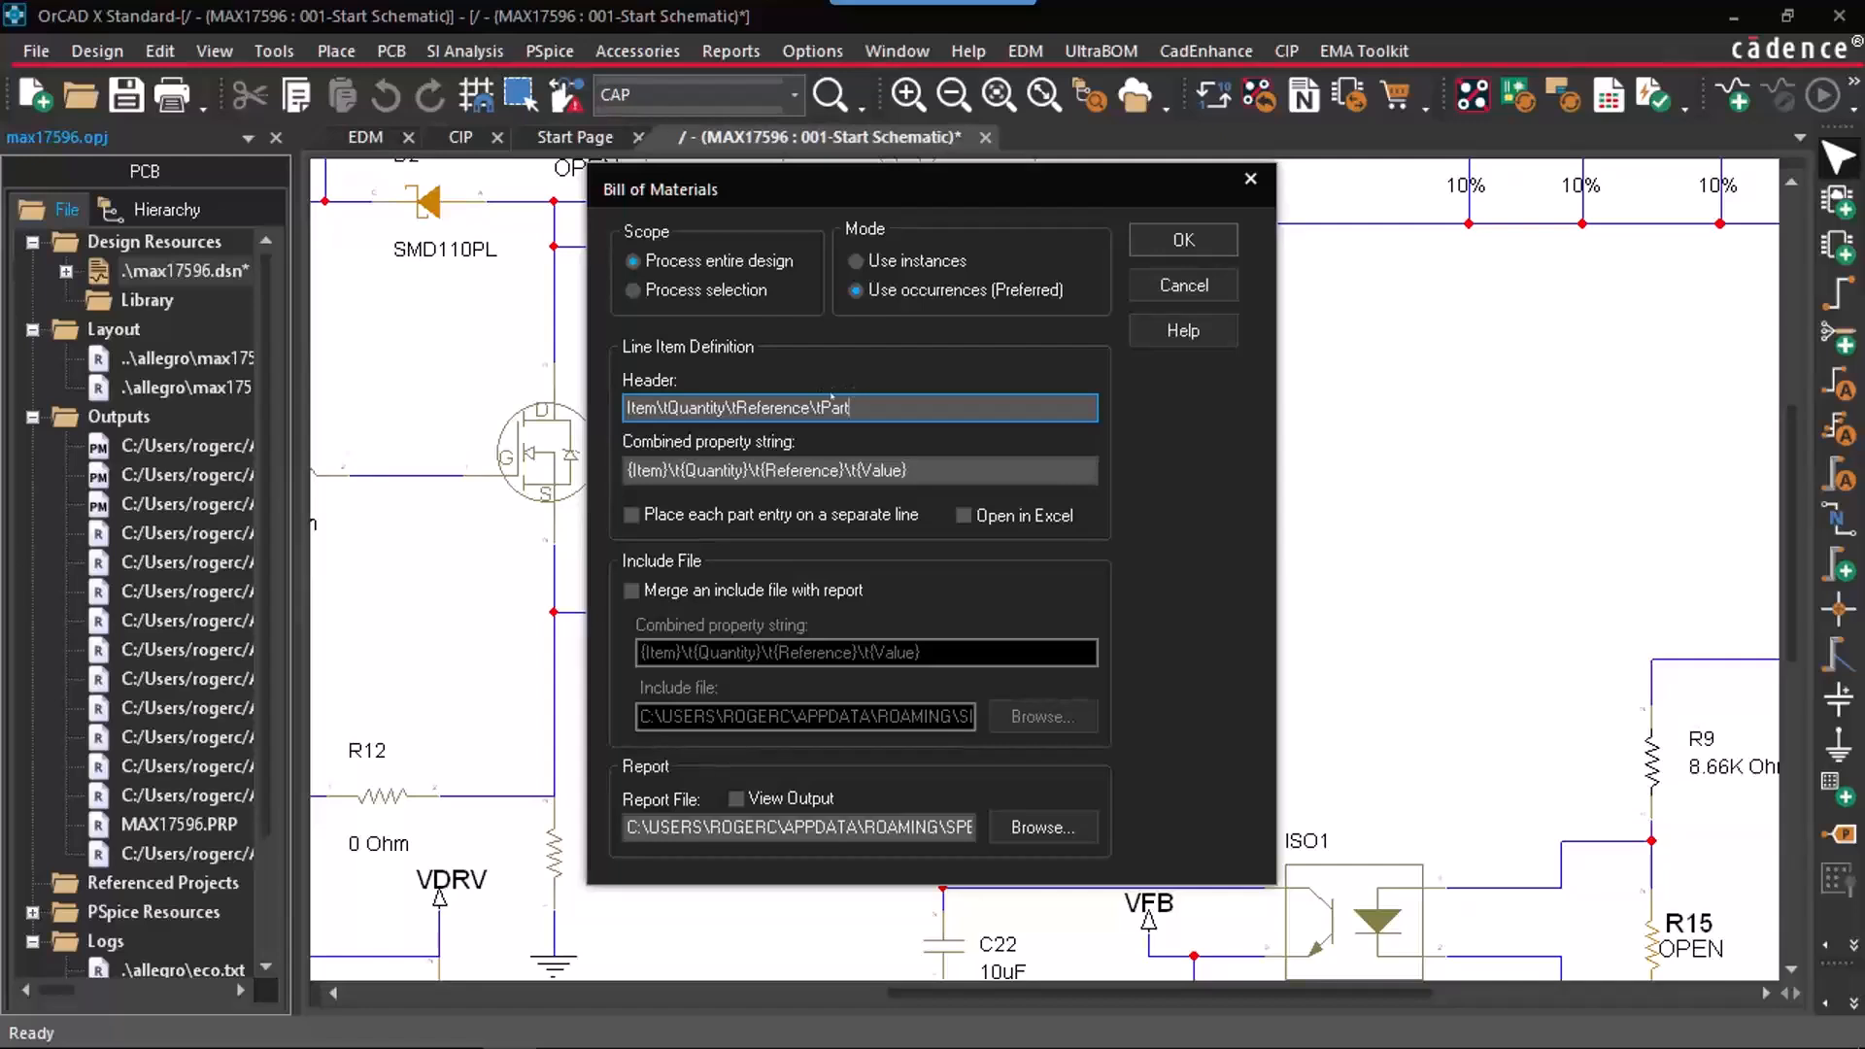
{"action": "left_click", "coordinate": [798, 470]}
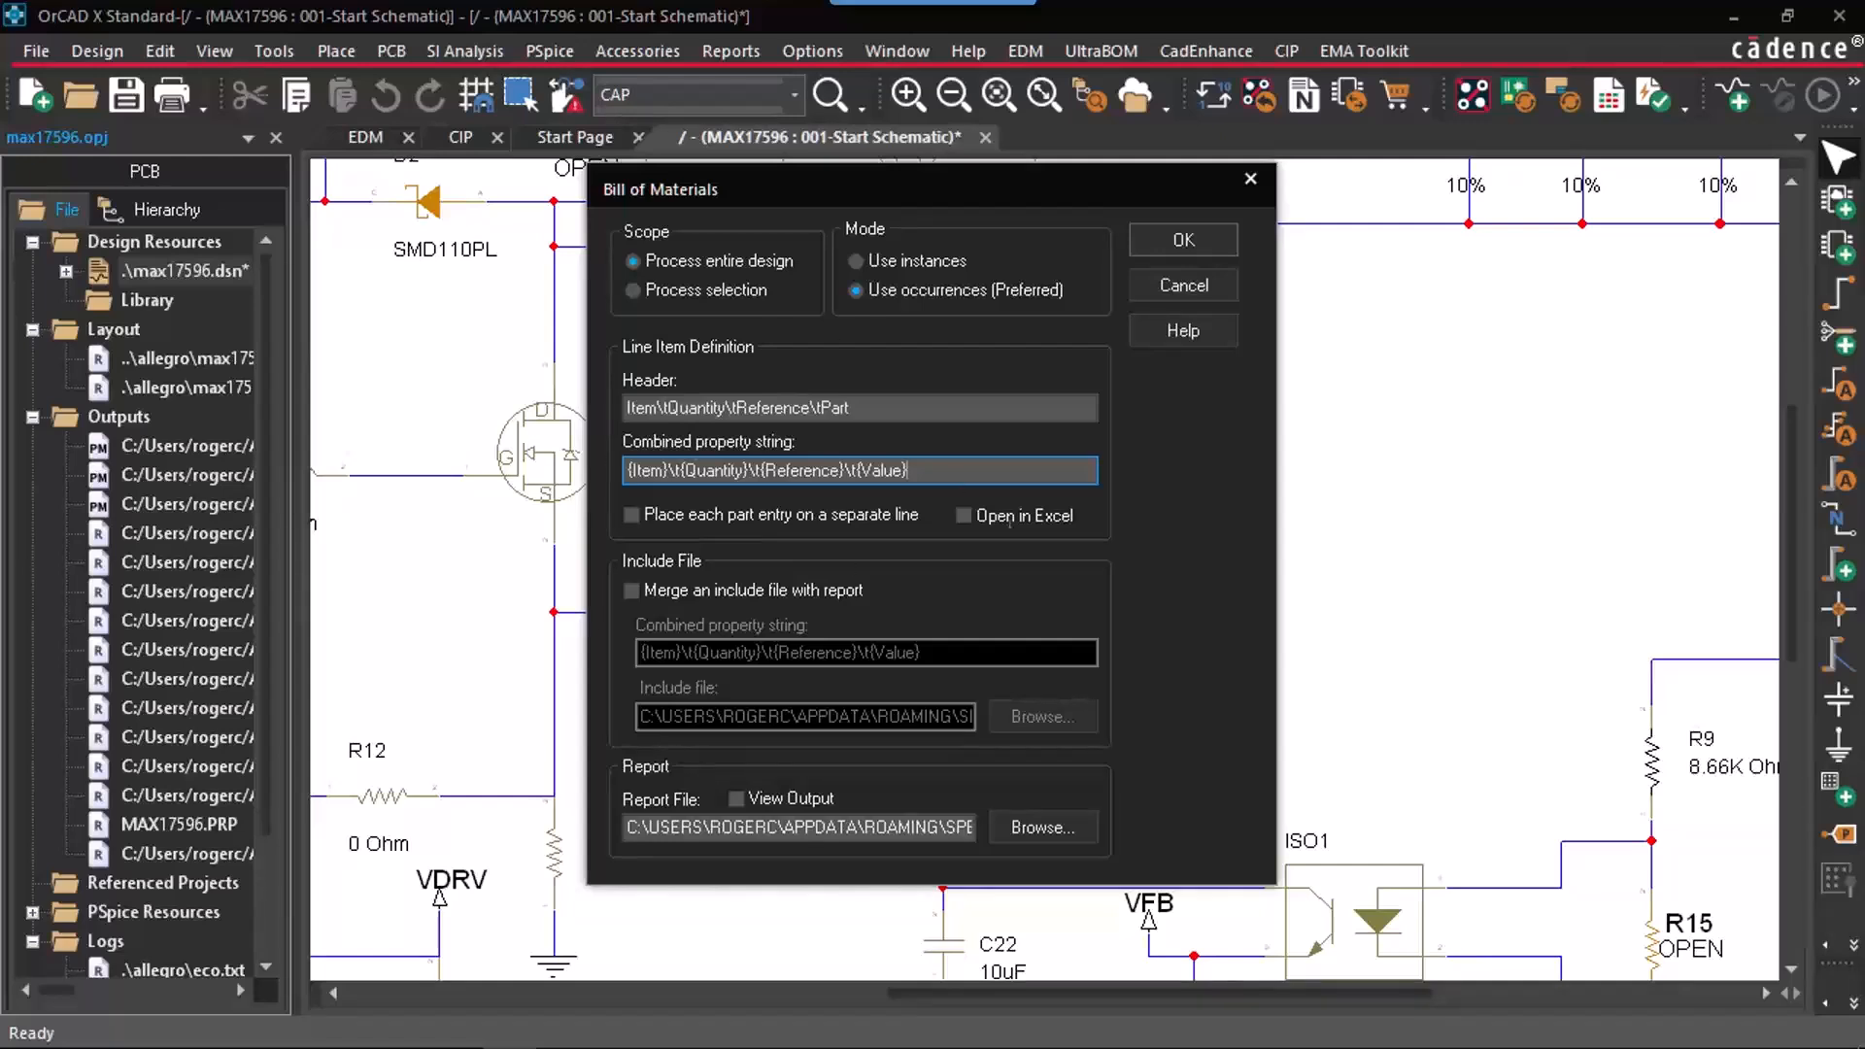
{"action": "left_click", "coordinate": [1176, 255]}
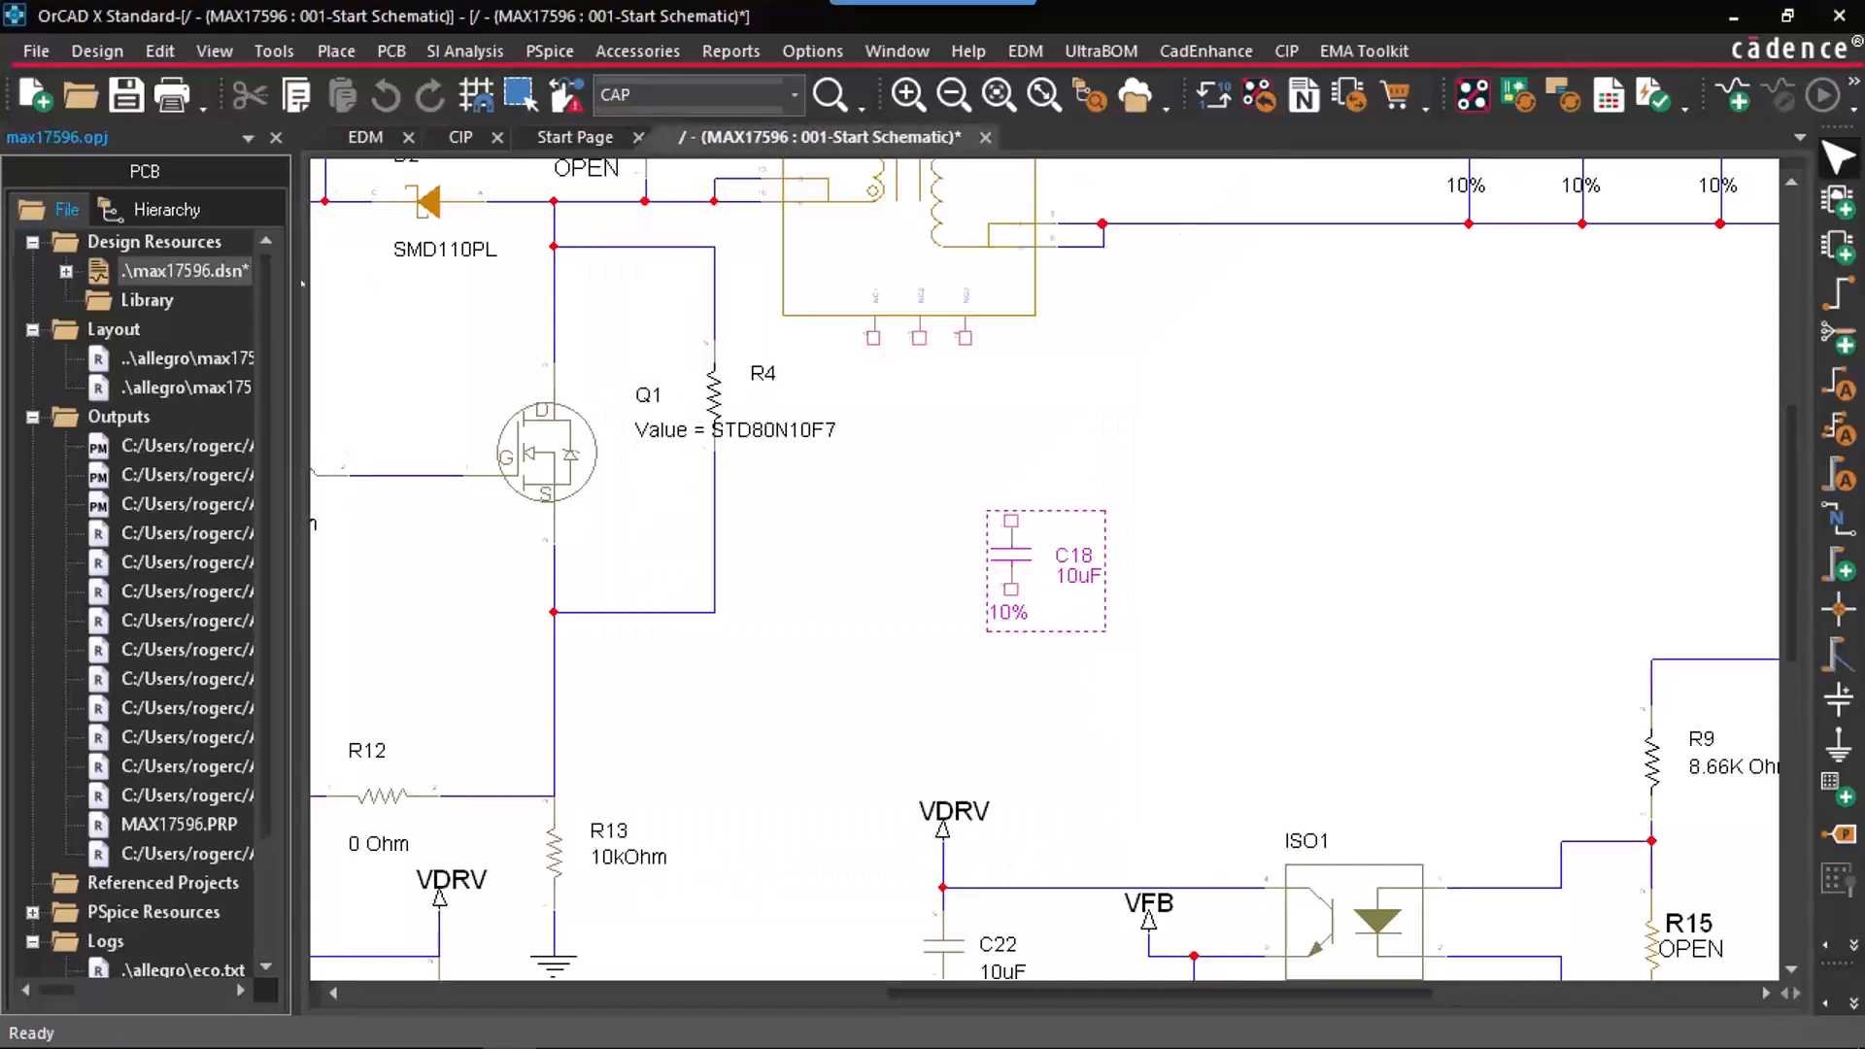
Step: Open the standard CIS bill of materials and review the selectable properties and output format of the SE grading template
{"action": "left_click", "coordinate": [751, 51]}
{"action": "mouse_move", "coordinate": [854, 86]}
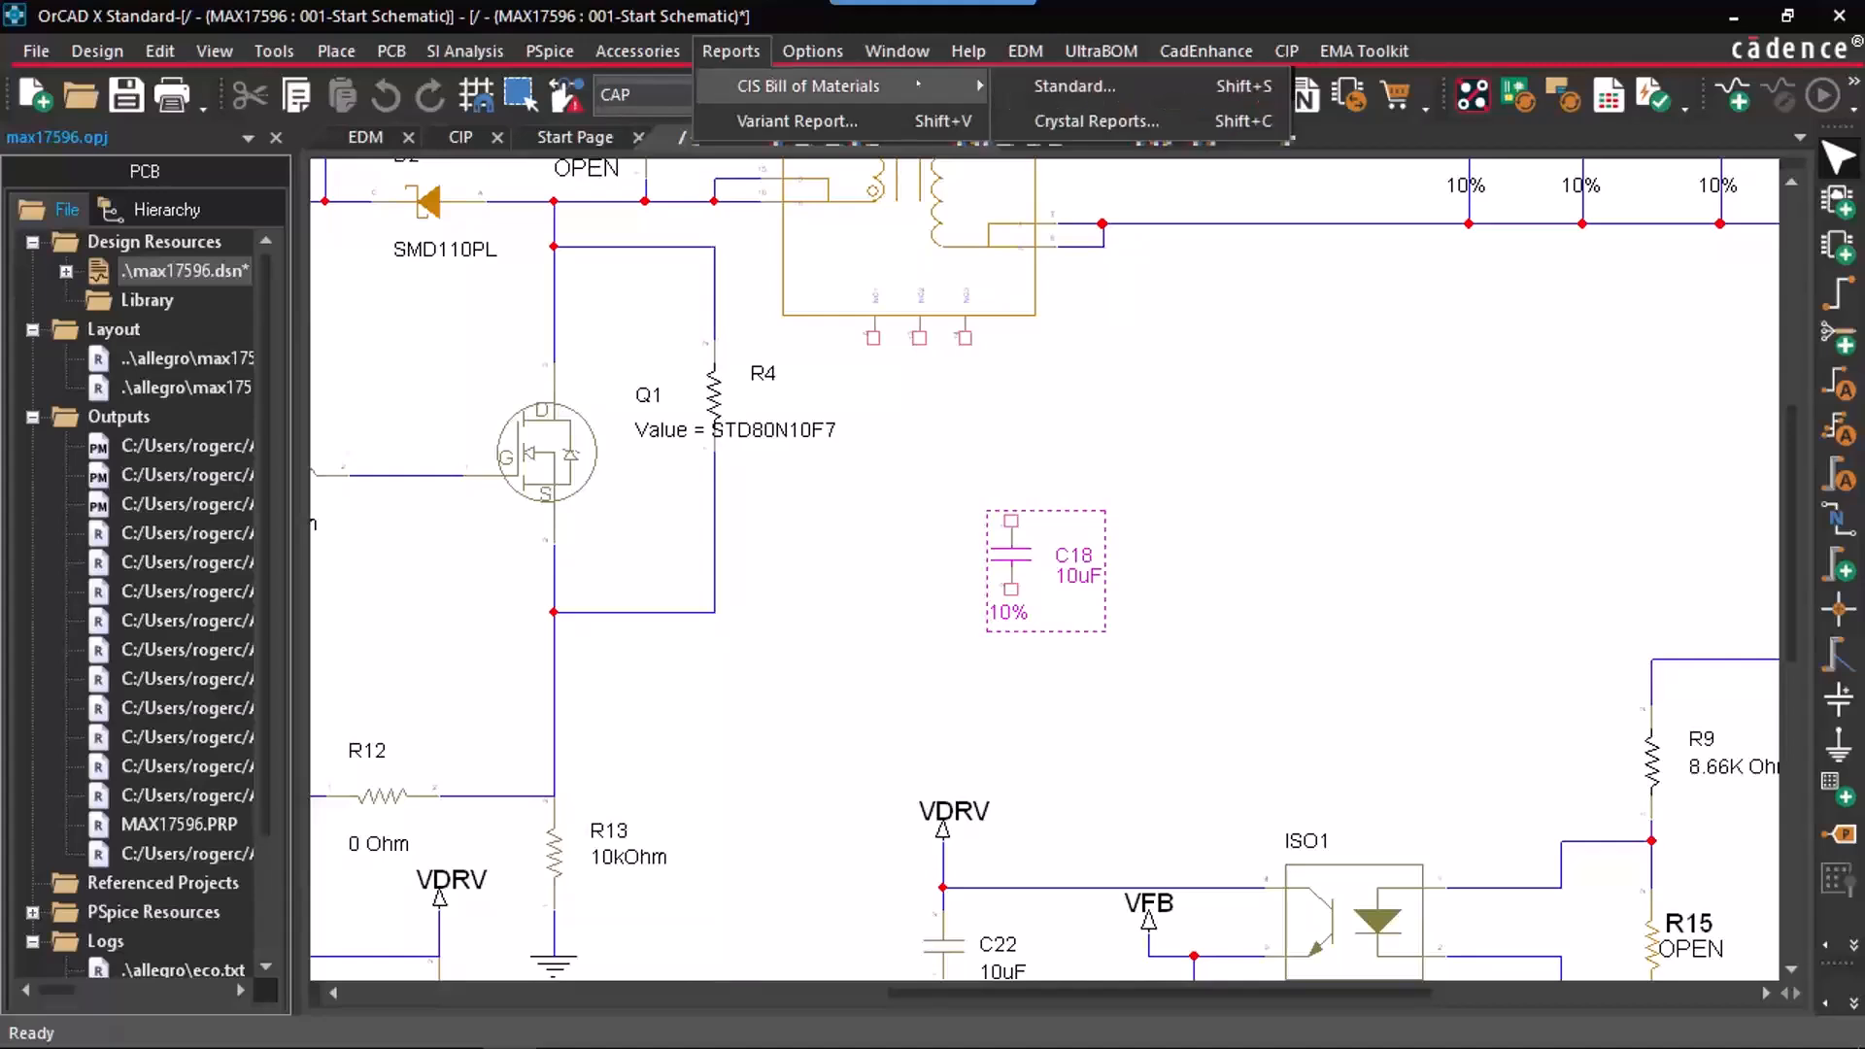
{"action": "left_click", "coordinate": [1066, 87]}
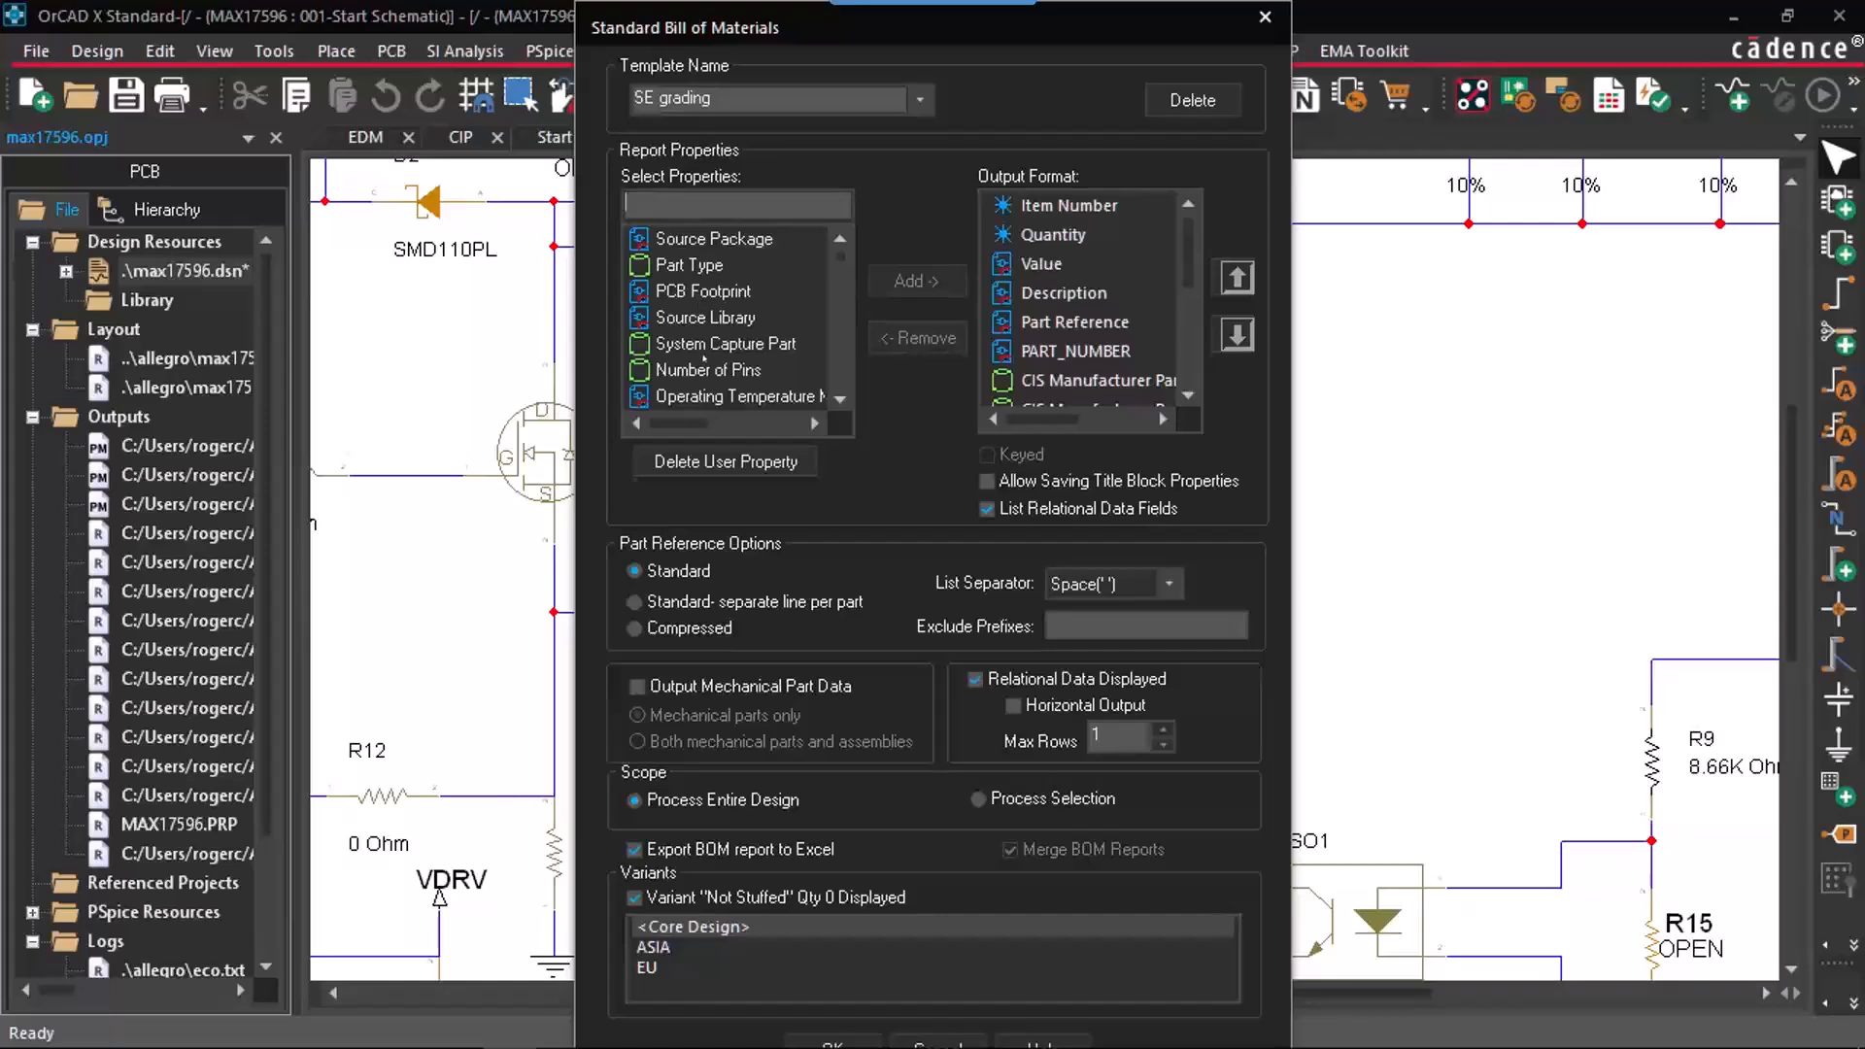
{"action": "scroll", "coordinate": [704, 358], "scroll_direction": "down", "scroll_amount": 1}
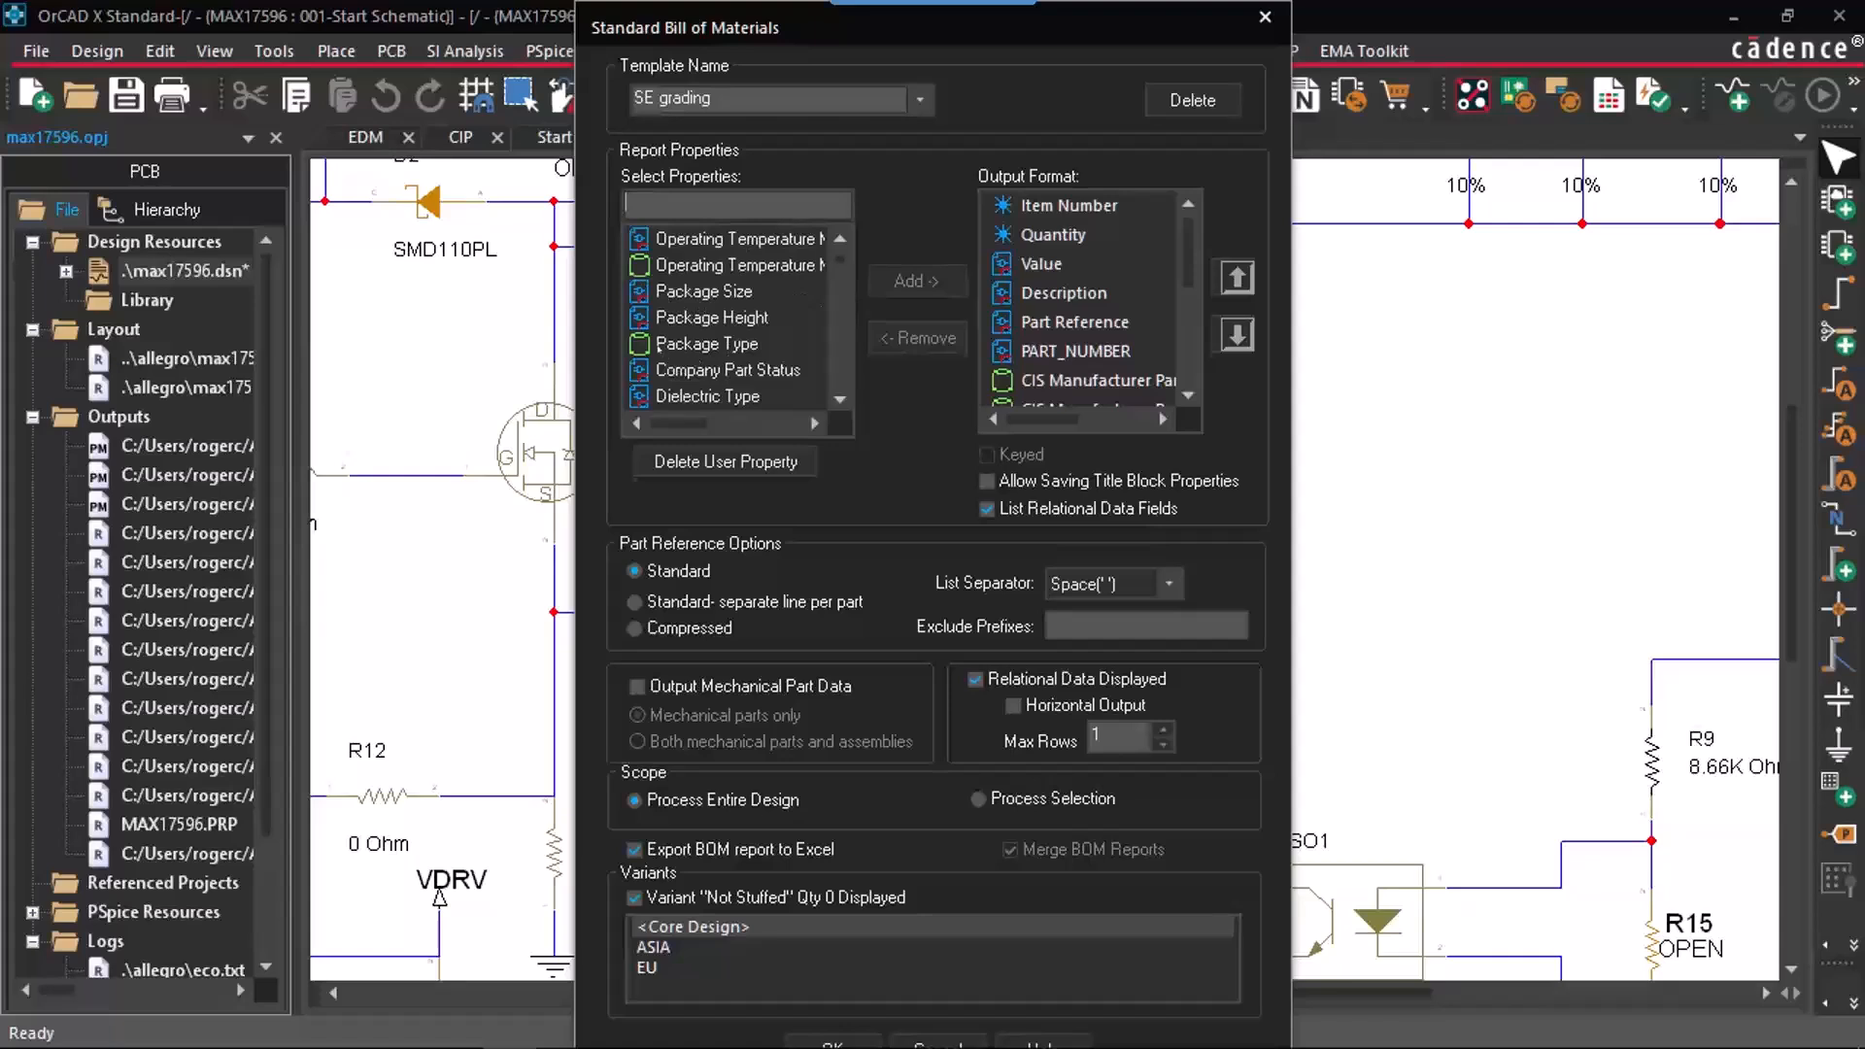
{"action": "scroll", "coordinate": [785, 343], "scroll_direction": "down", "scroll_amount": 2}
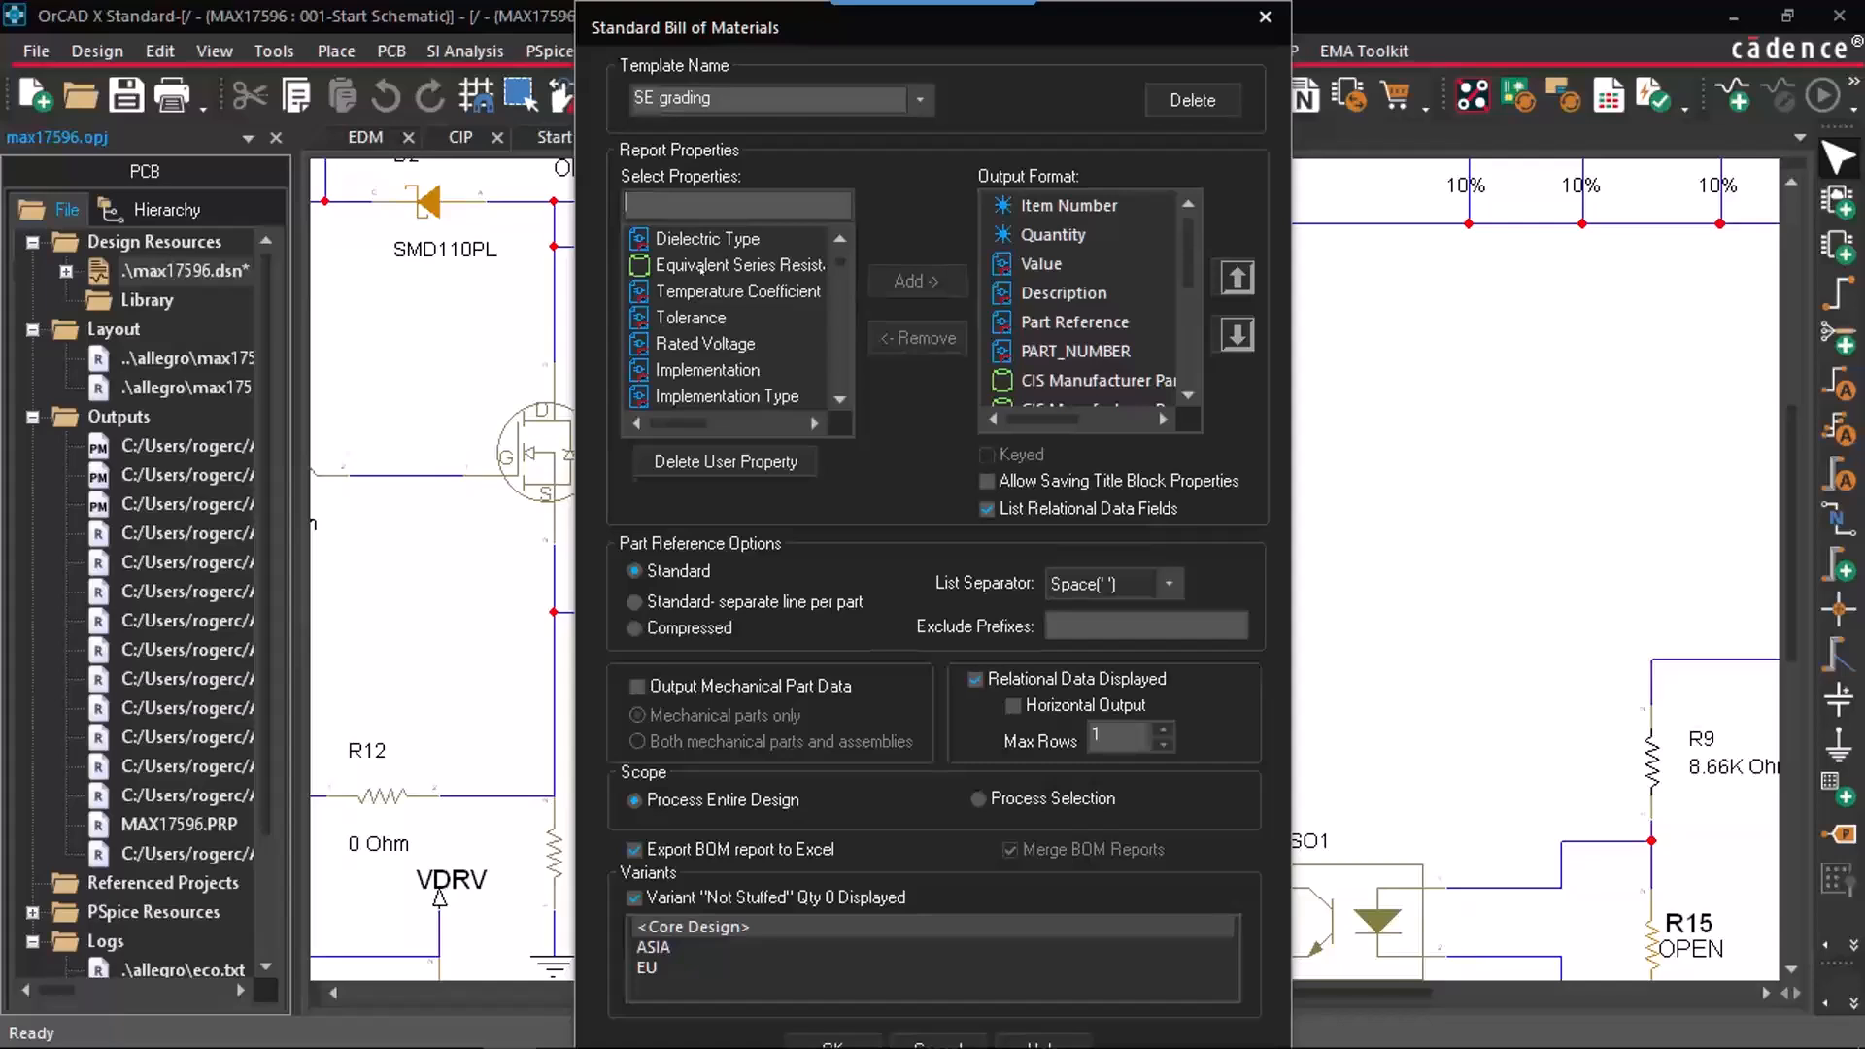
{"action": "left_click", "coordinate": [1041, 263]}
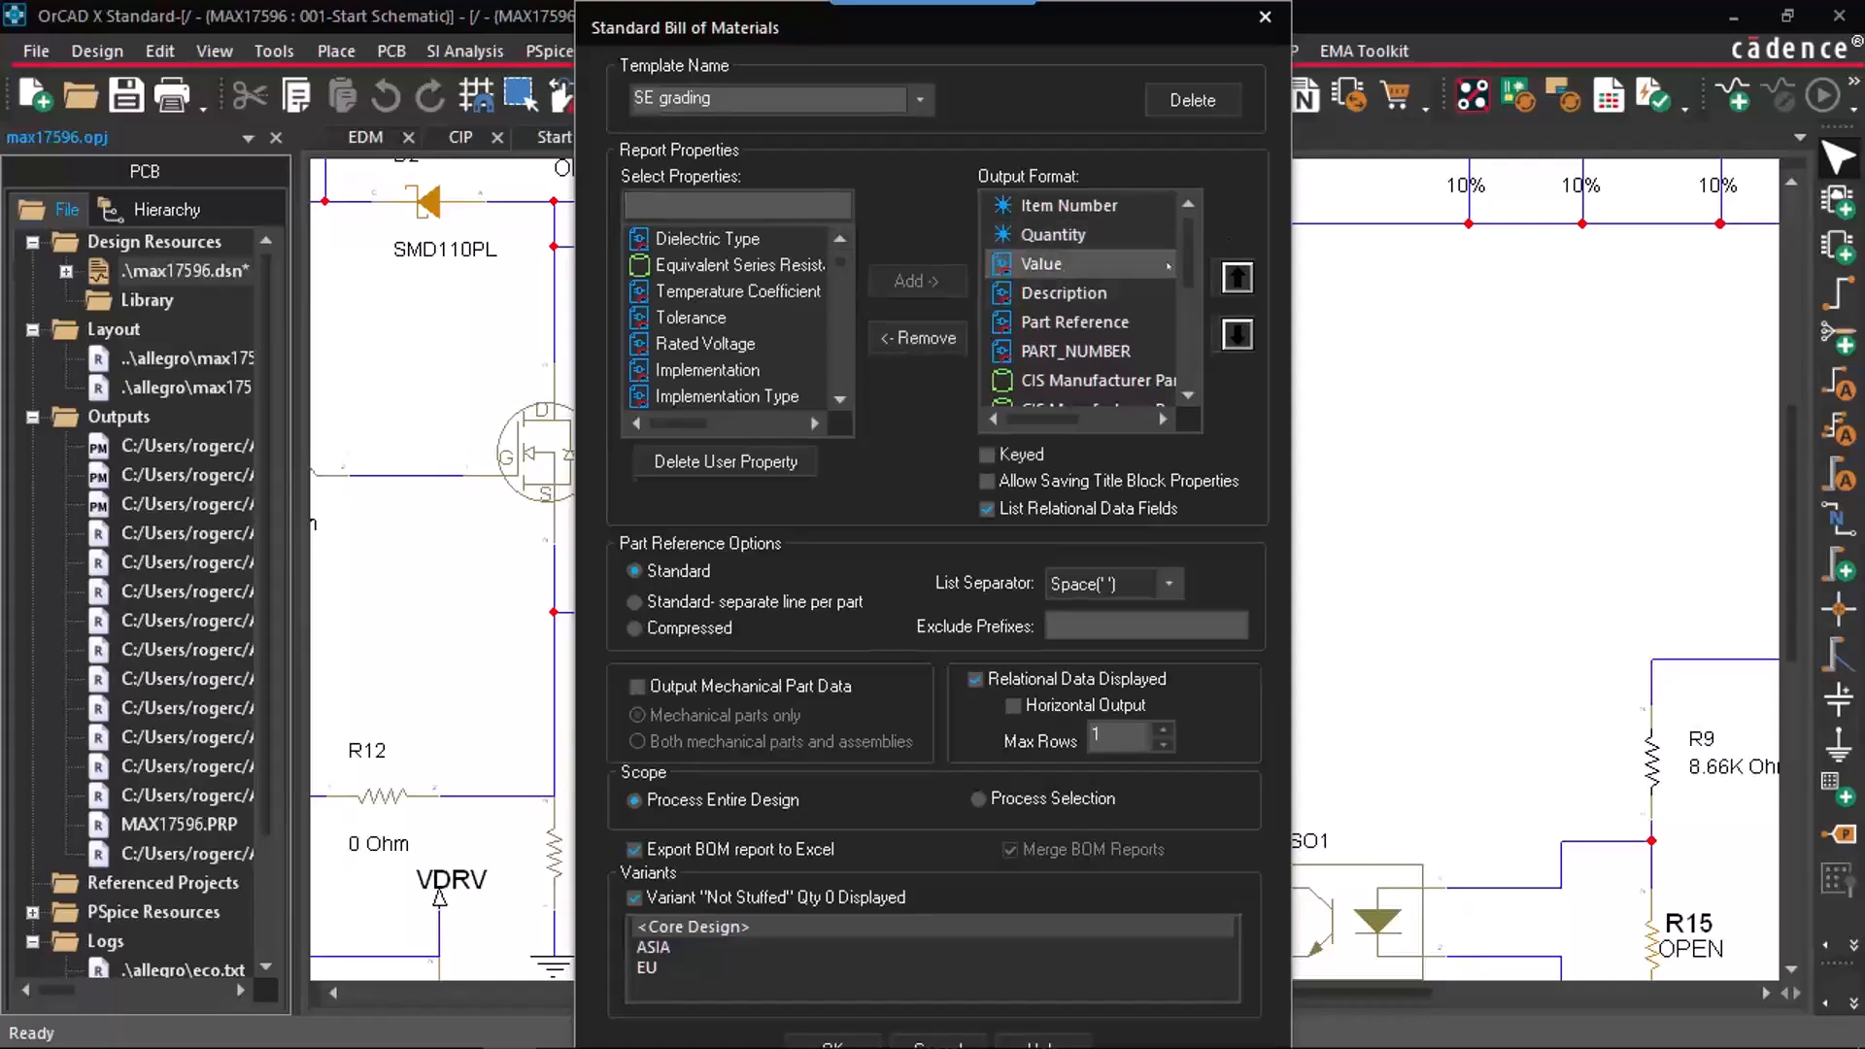
Step: Set the relational data's maximum rows to 3 and export the core design's BOM to Excel with the SE grading template
{"action": "left_click", "coordinate": [1162, 730]}
{"action": "left_click", "coordinate": [1162, 731]}
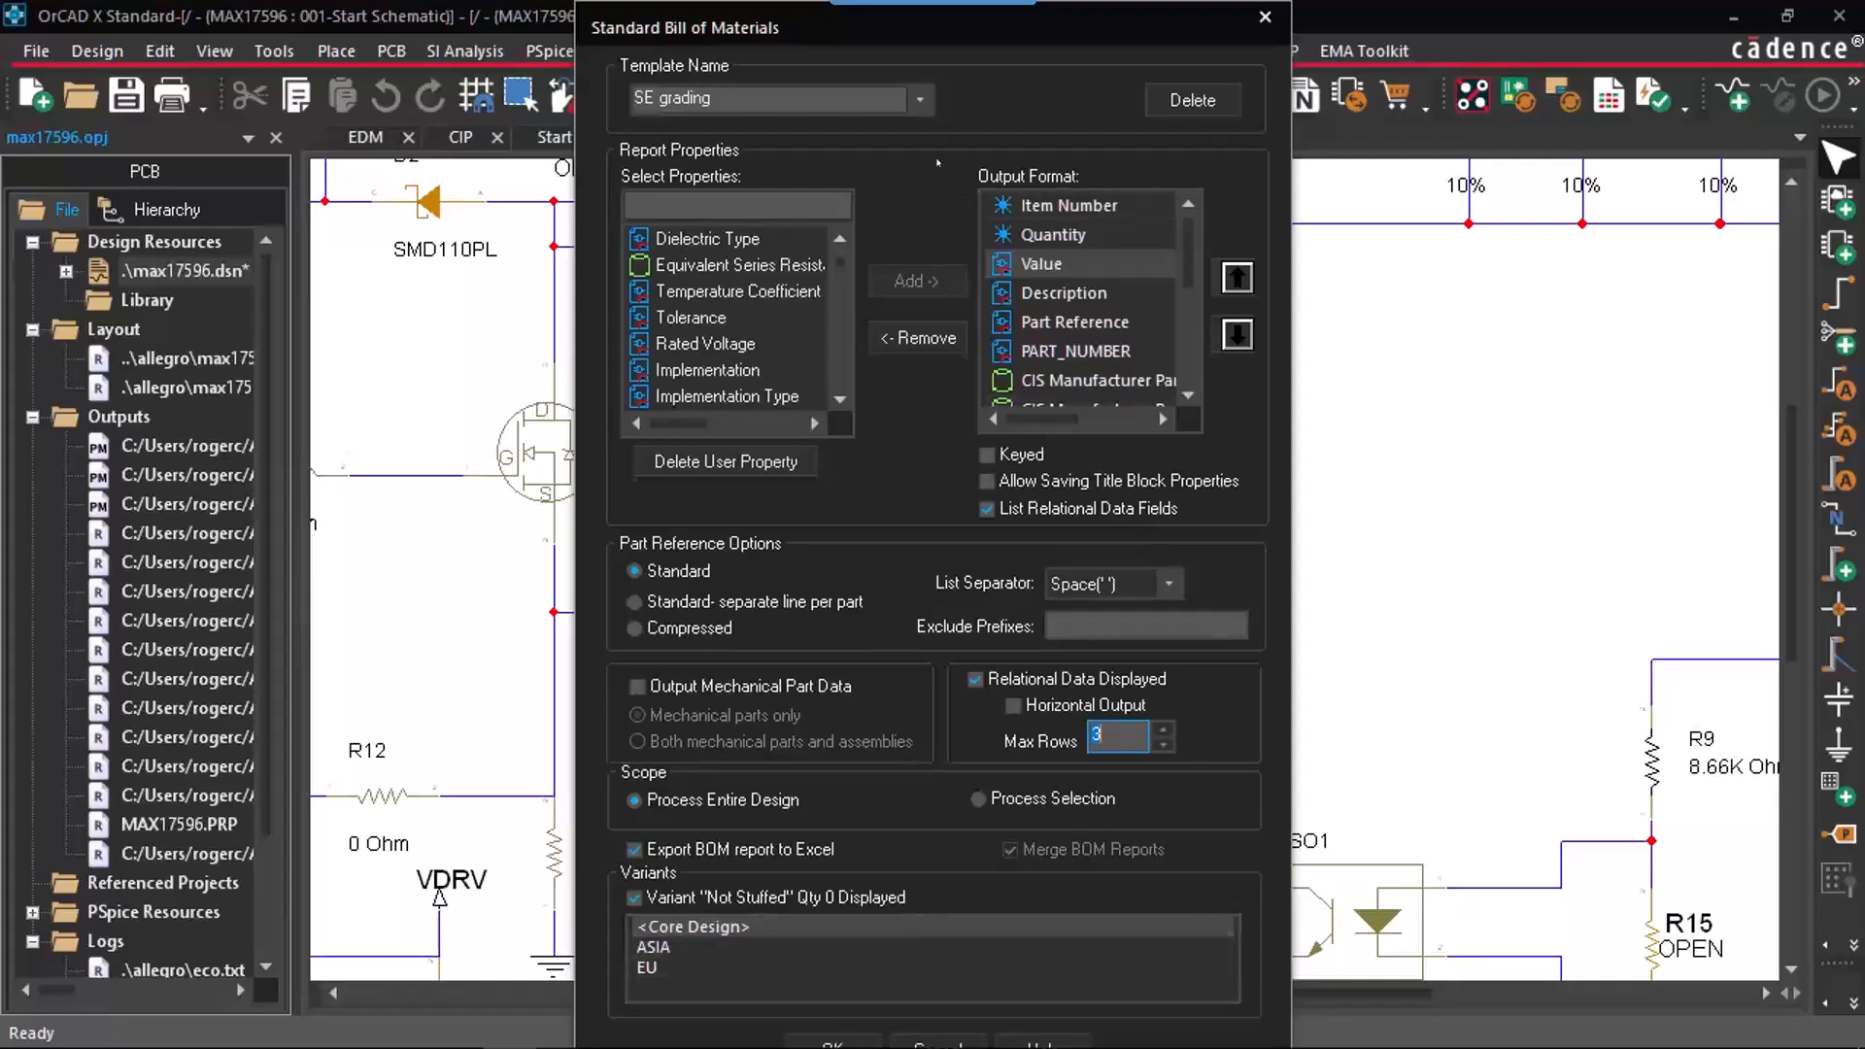
{"action": "left_click", "coordinate": [919, 99]}
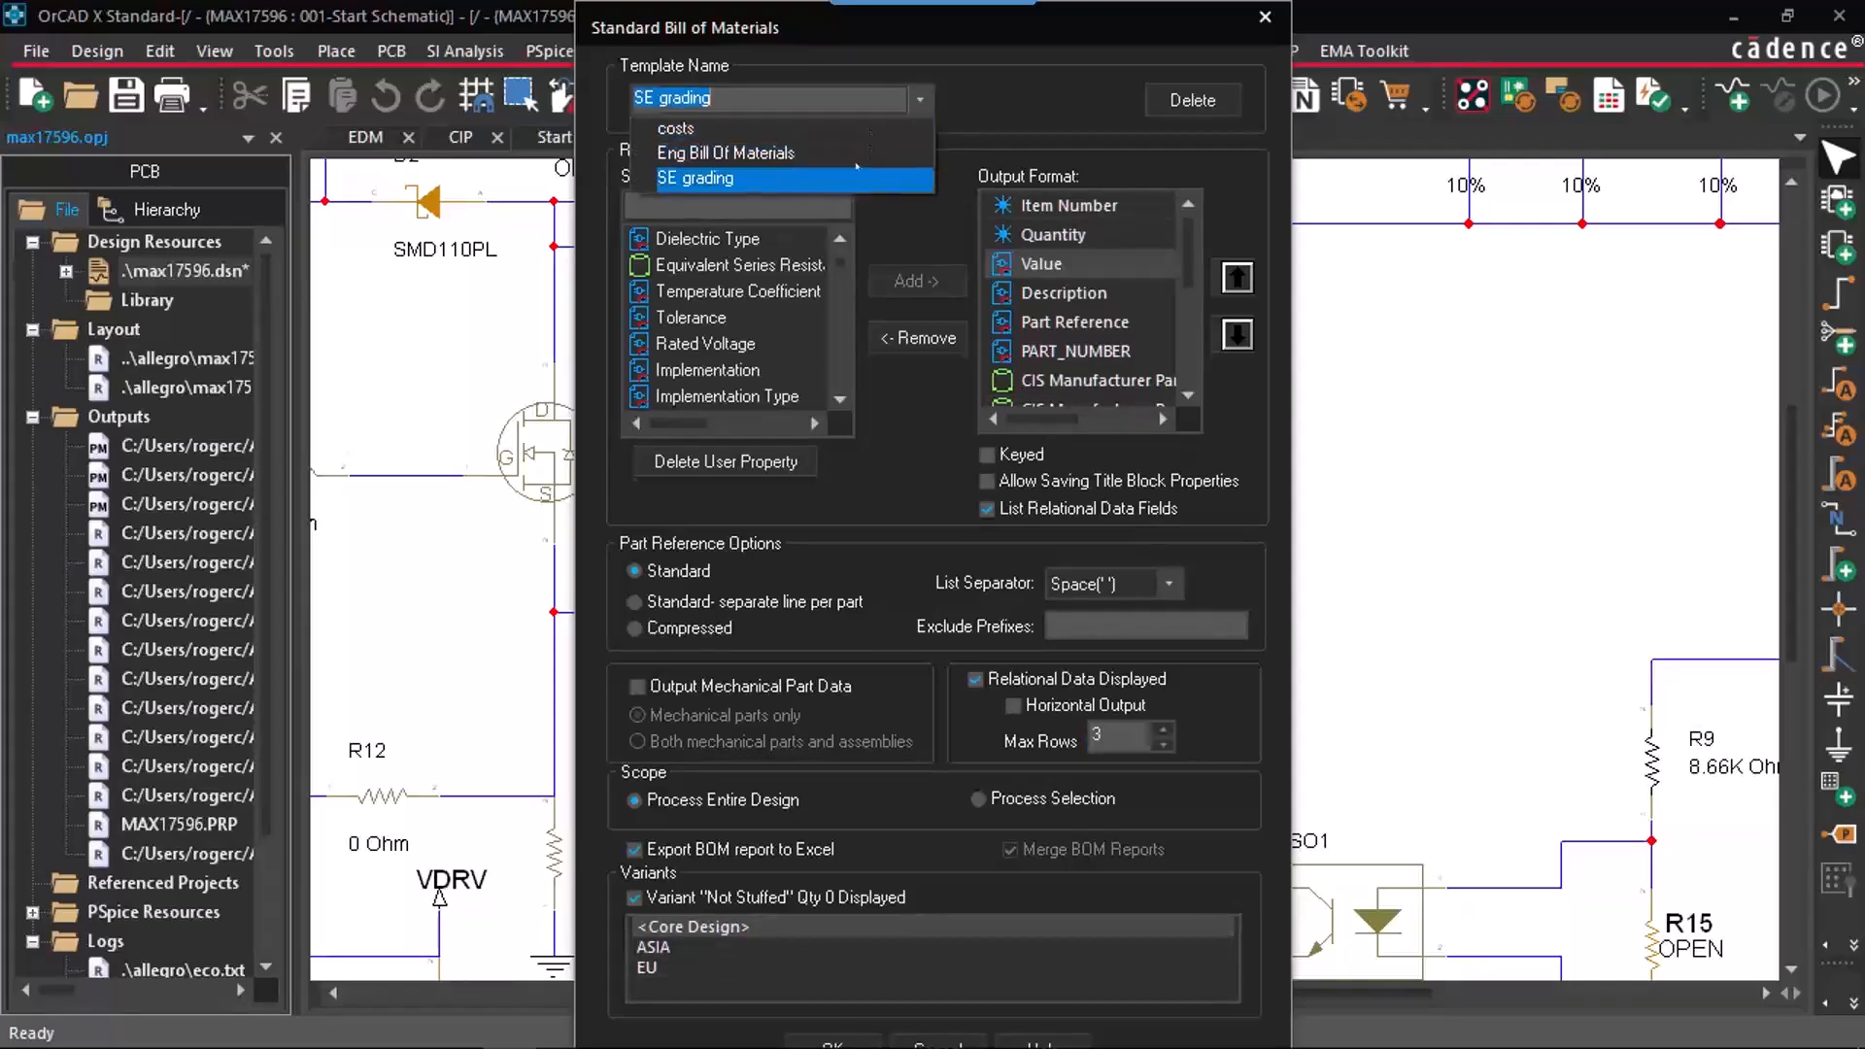
{"action": "left_click", "coordinate": [1032, 147]}
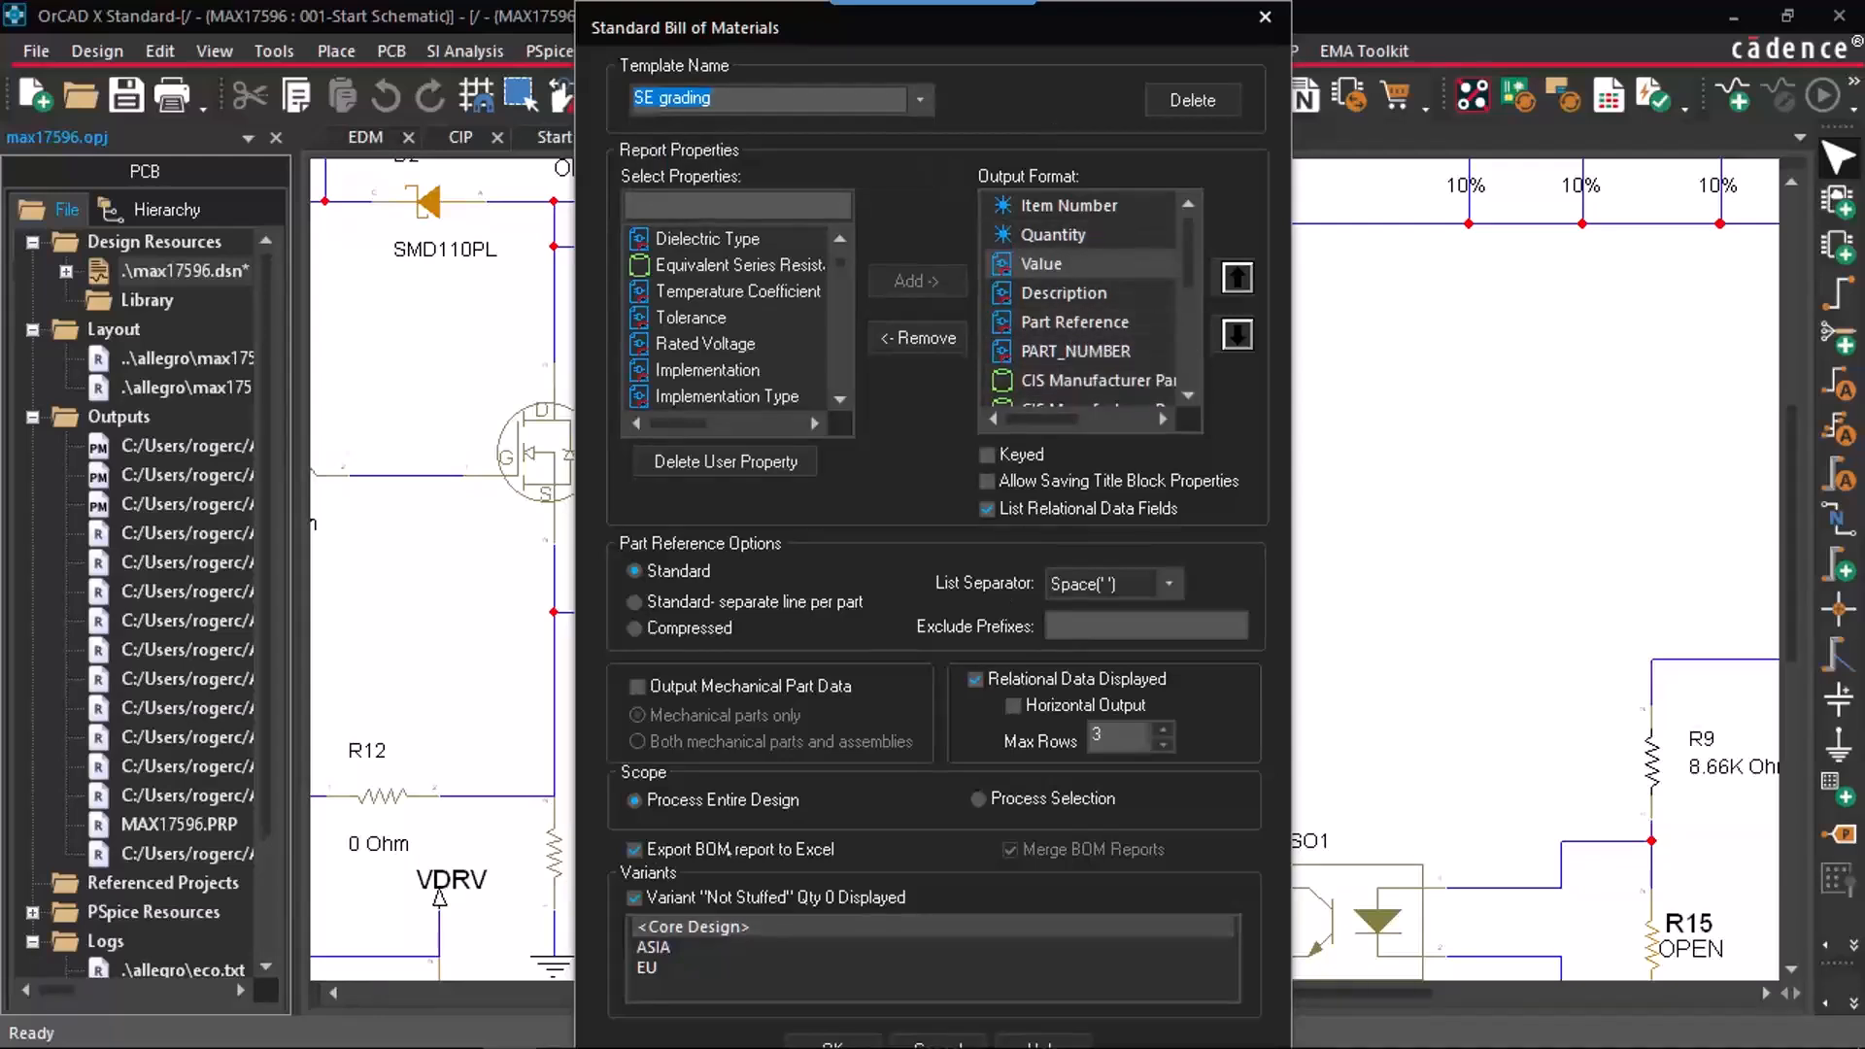
{"action": "left_click", "coordinate": [845, 1043]}
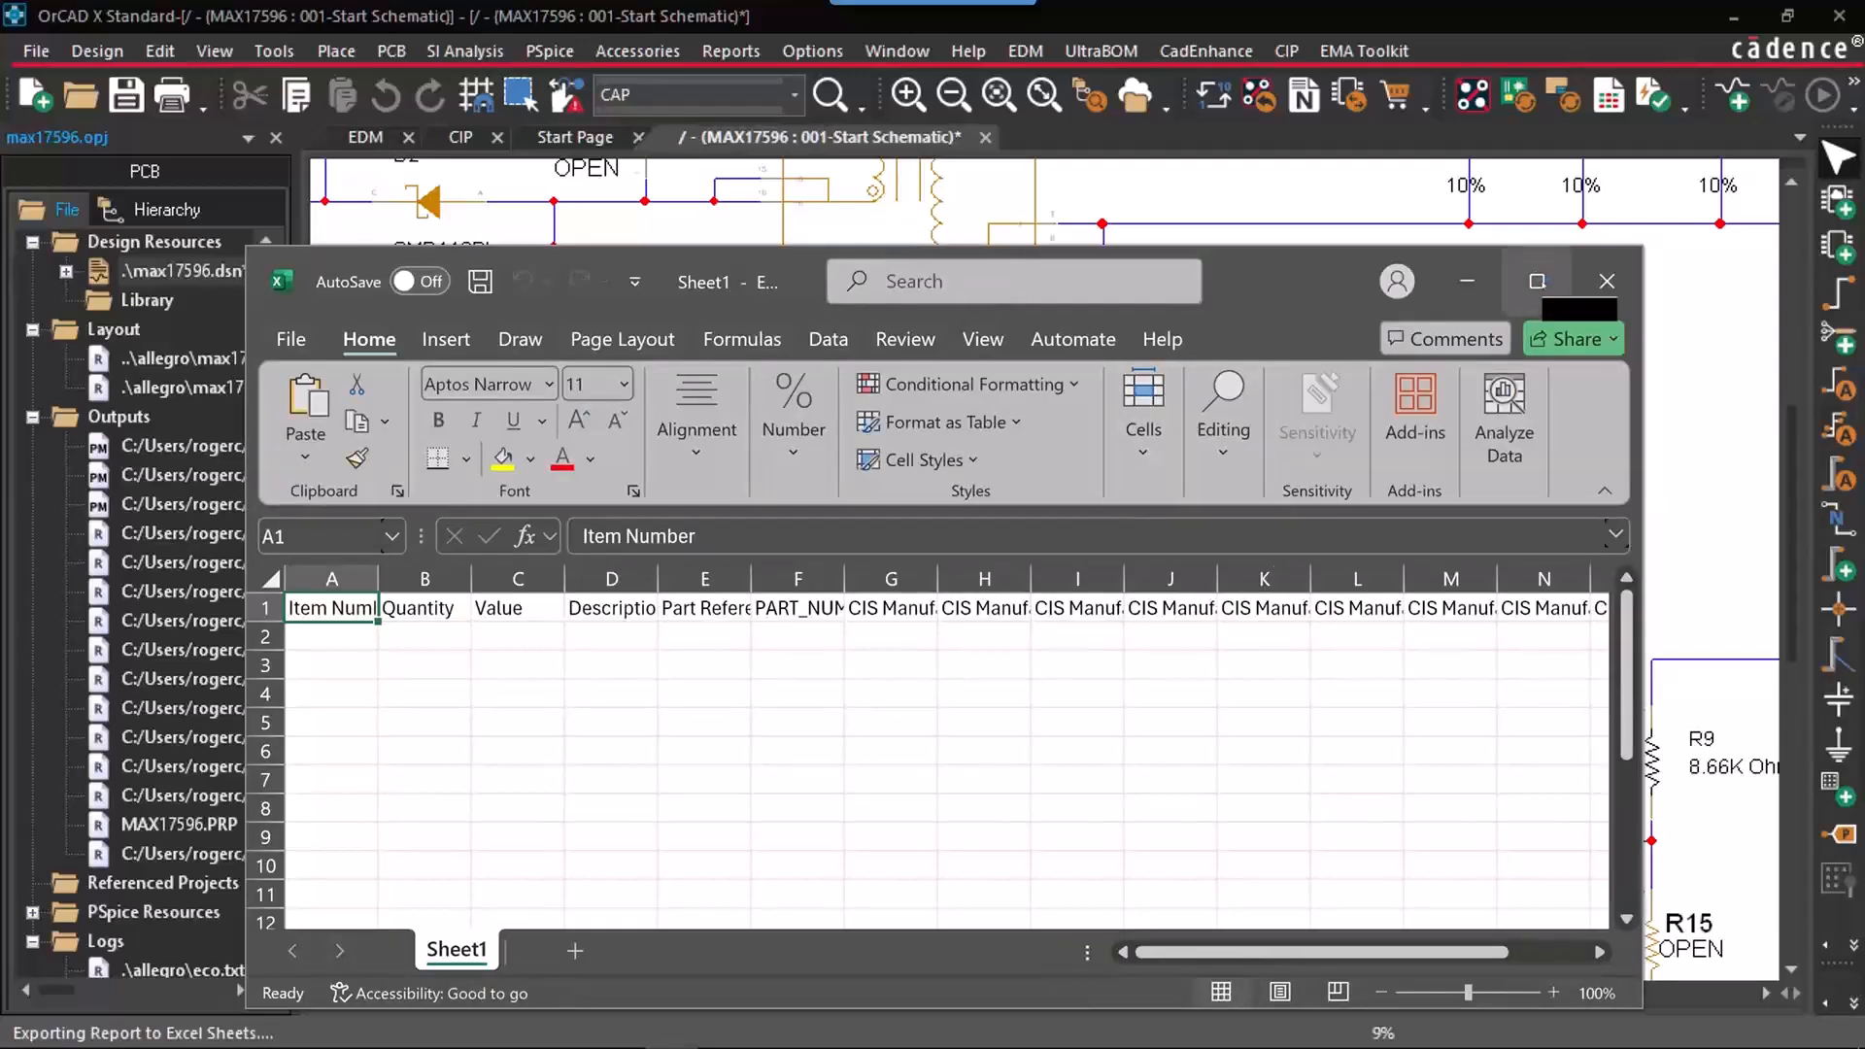
Step: Review the exported bill of materials in a maximized Excel window, close it without saving, and deselect capacitor C18 in the schematic
{"action": "left_click", "coordinate": [1541, 283]}
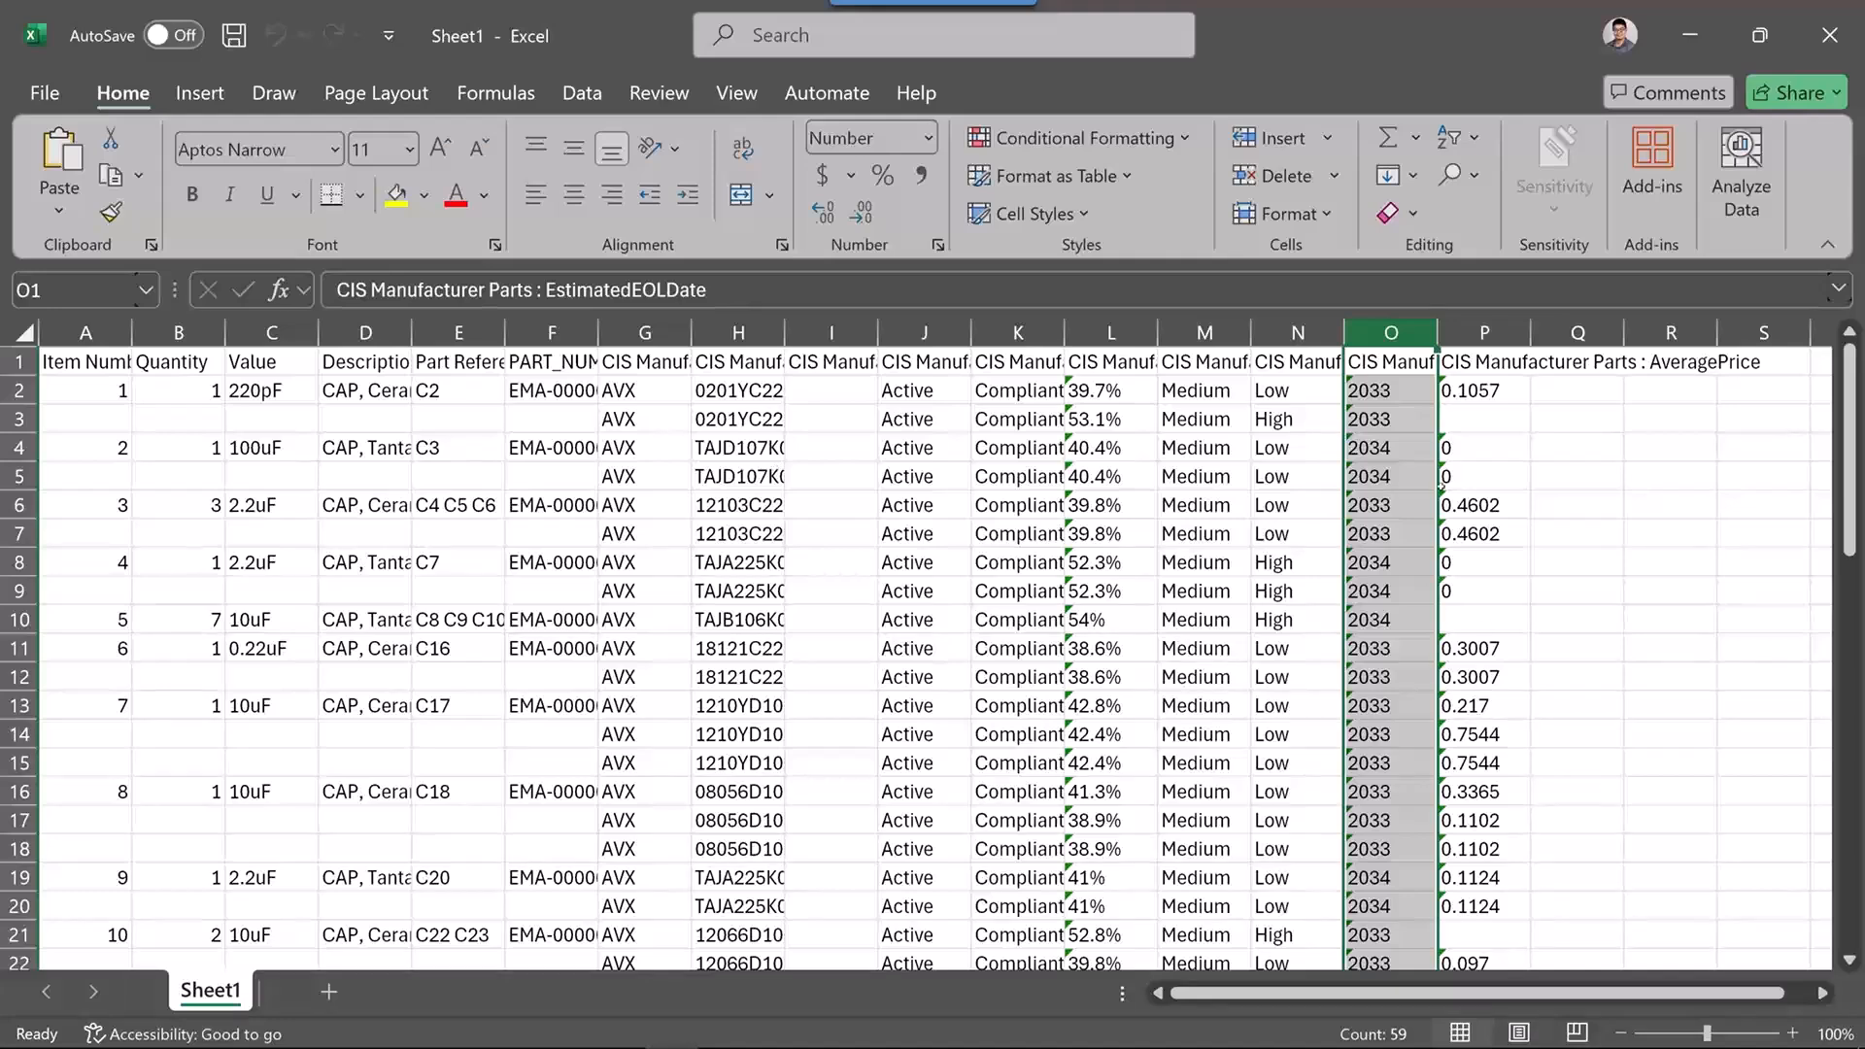
{"action": "left_click", "coordinate": [1644, 486]}
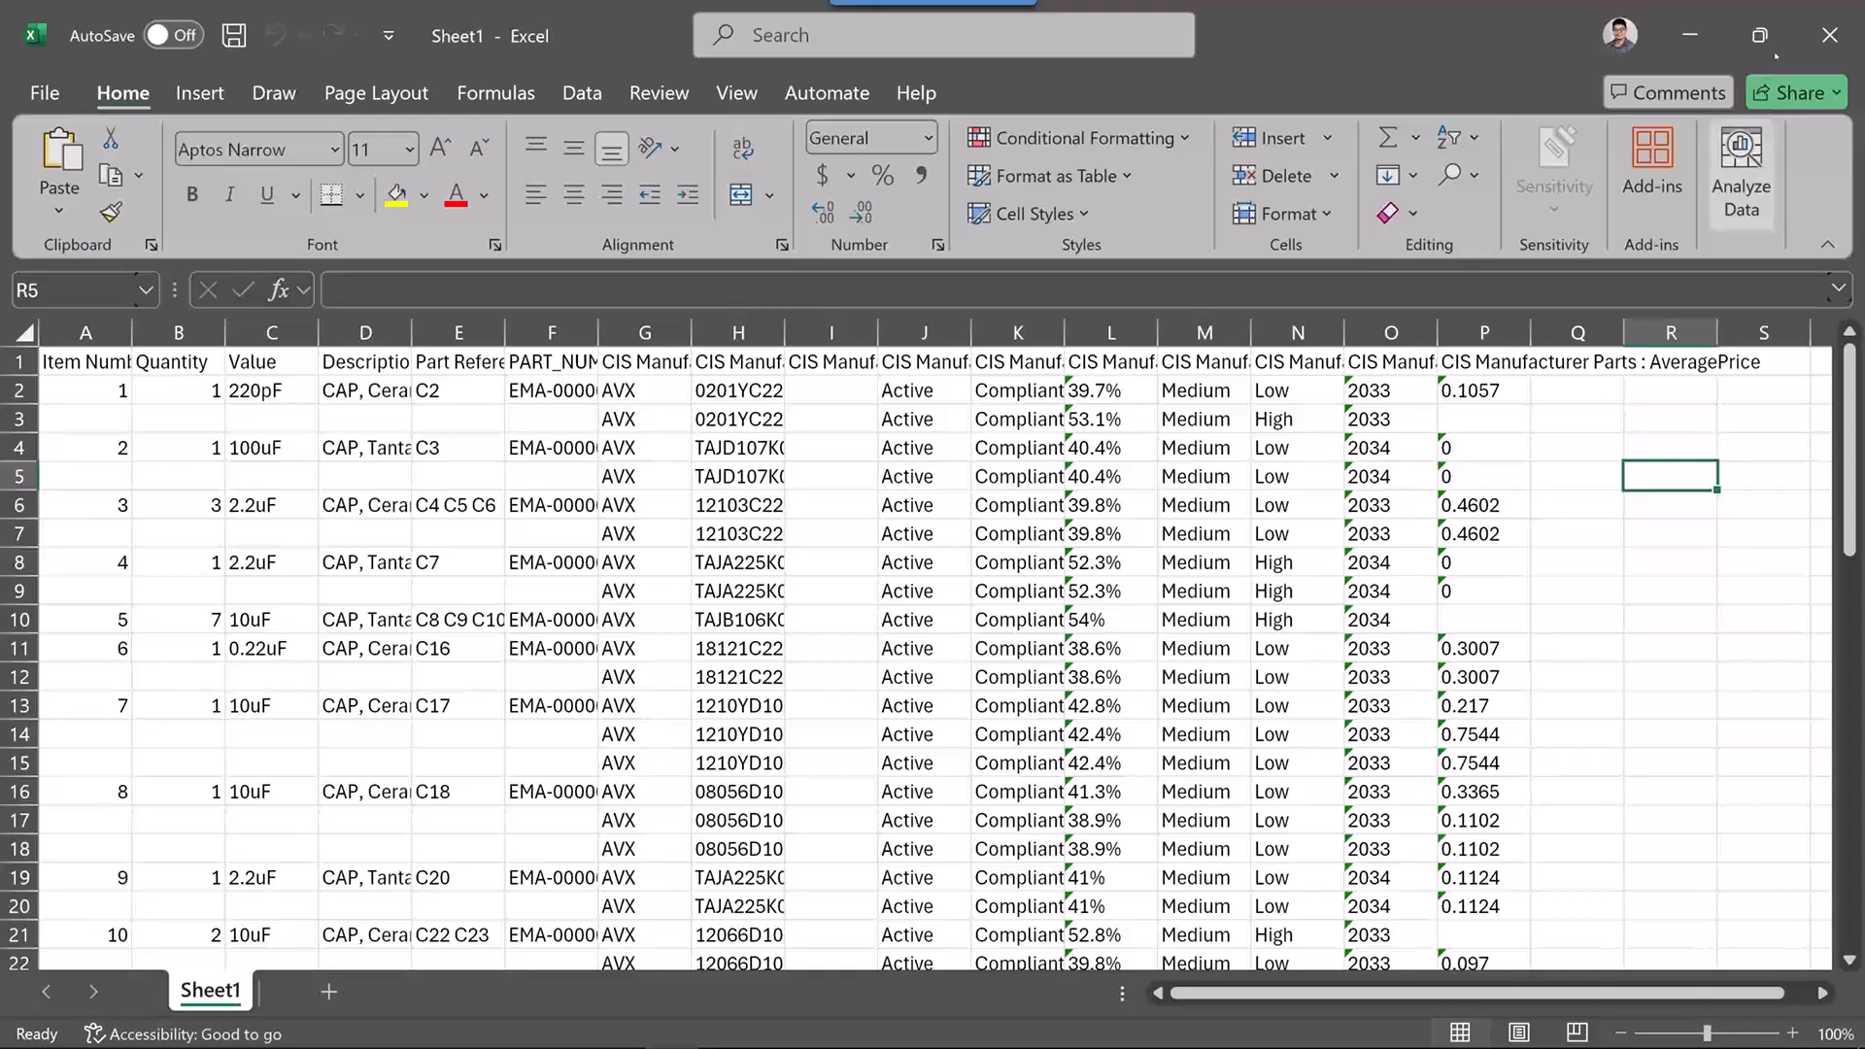
{"action": "left_click", "coordinate": [1825, 49]}
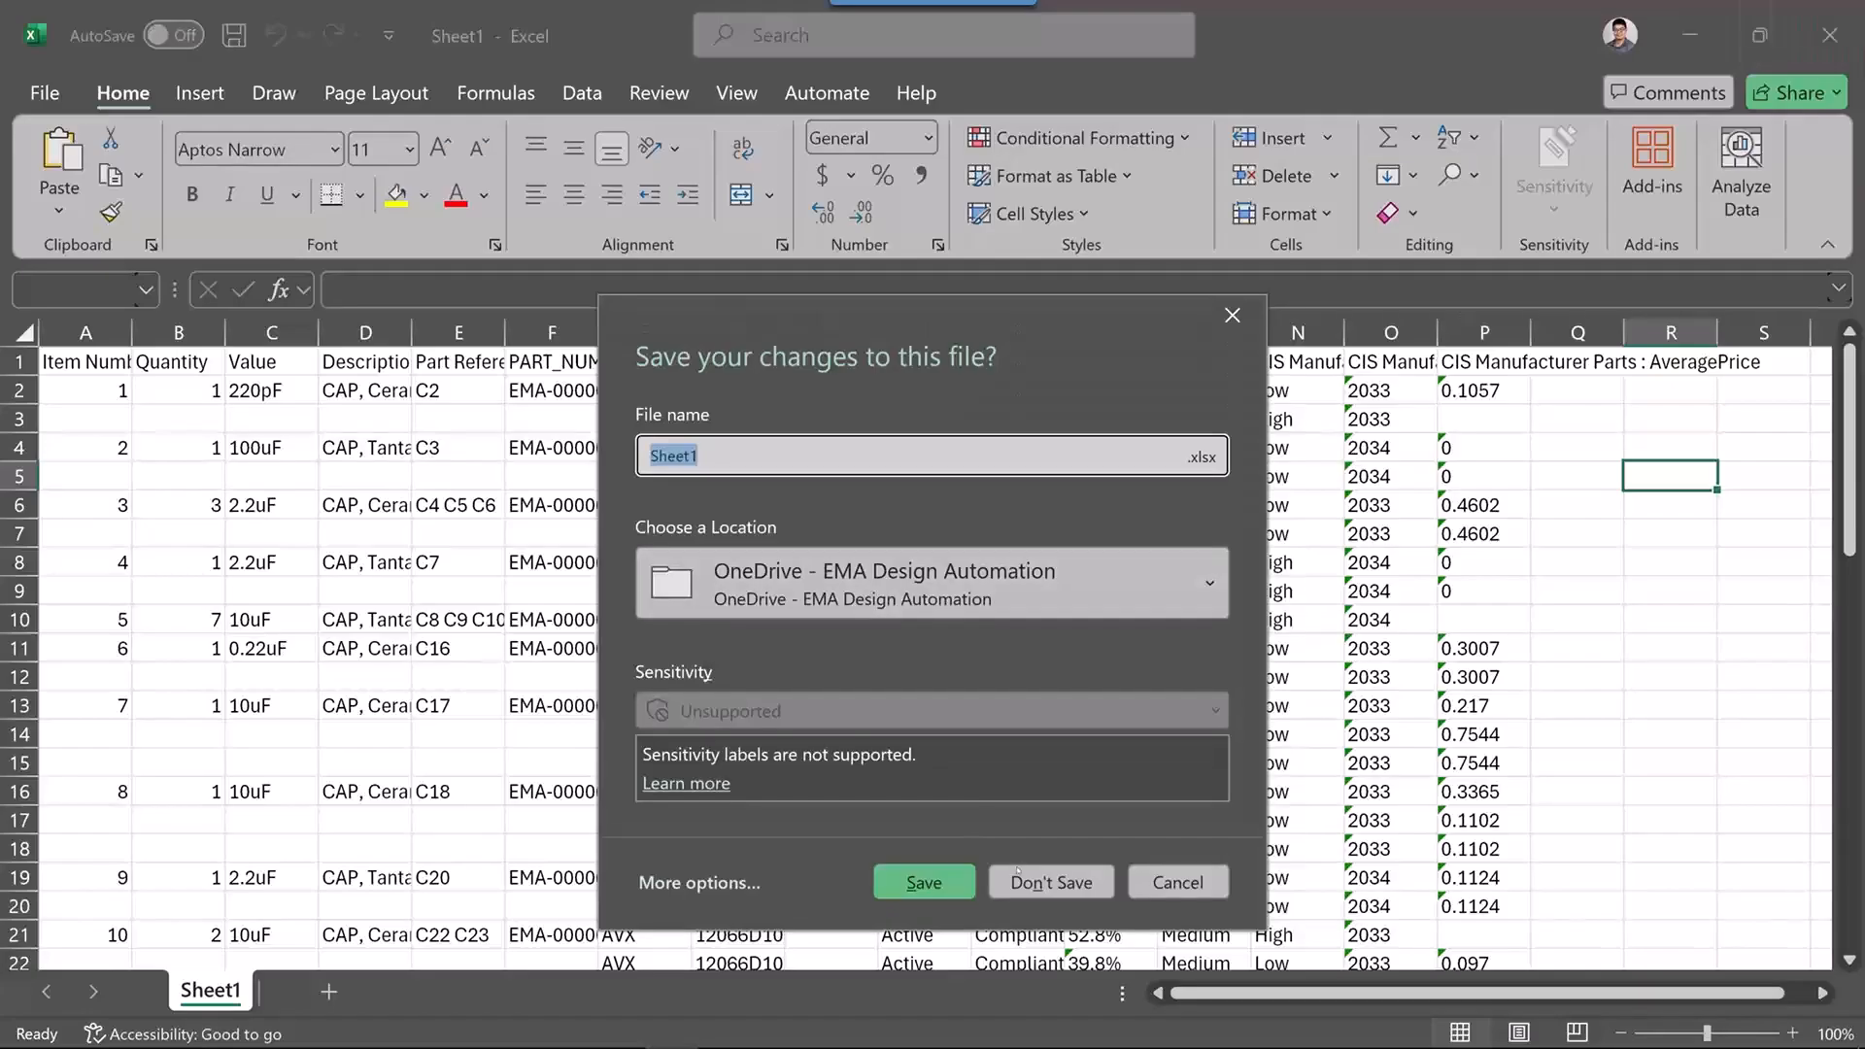
{"action": "left_click", "coordinate": [1020, 880]}
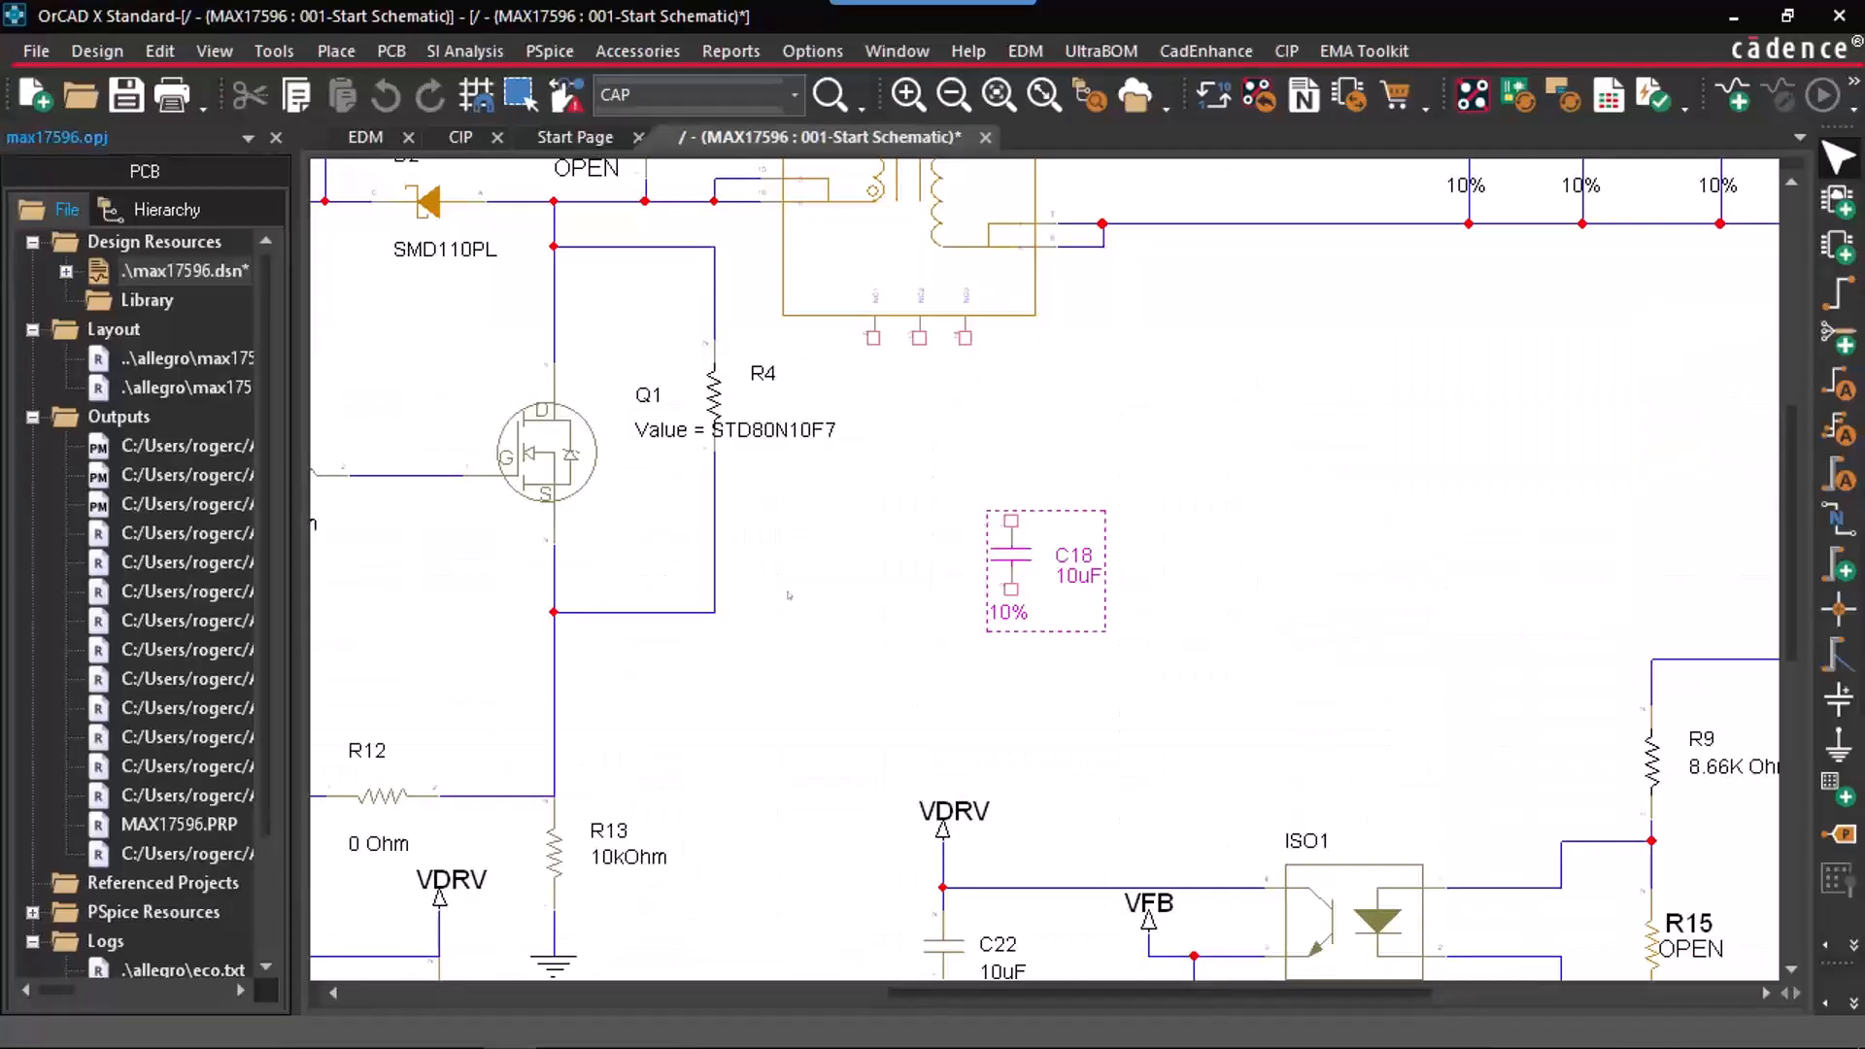
{"action": "left_click", "coordinate": [789, 595]}
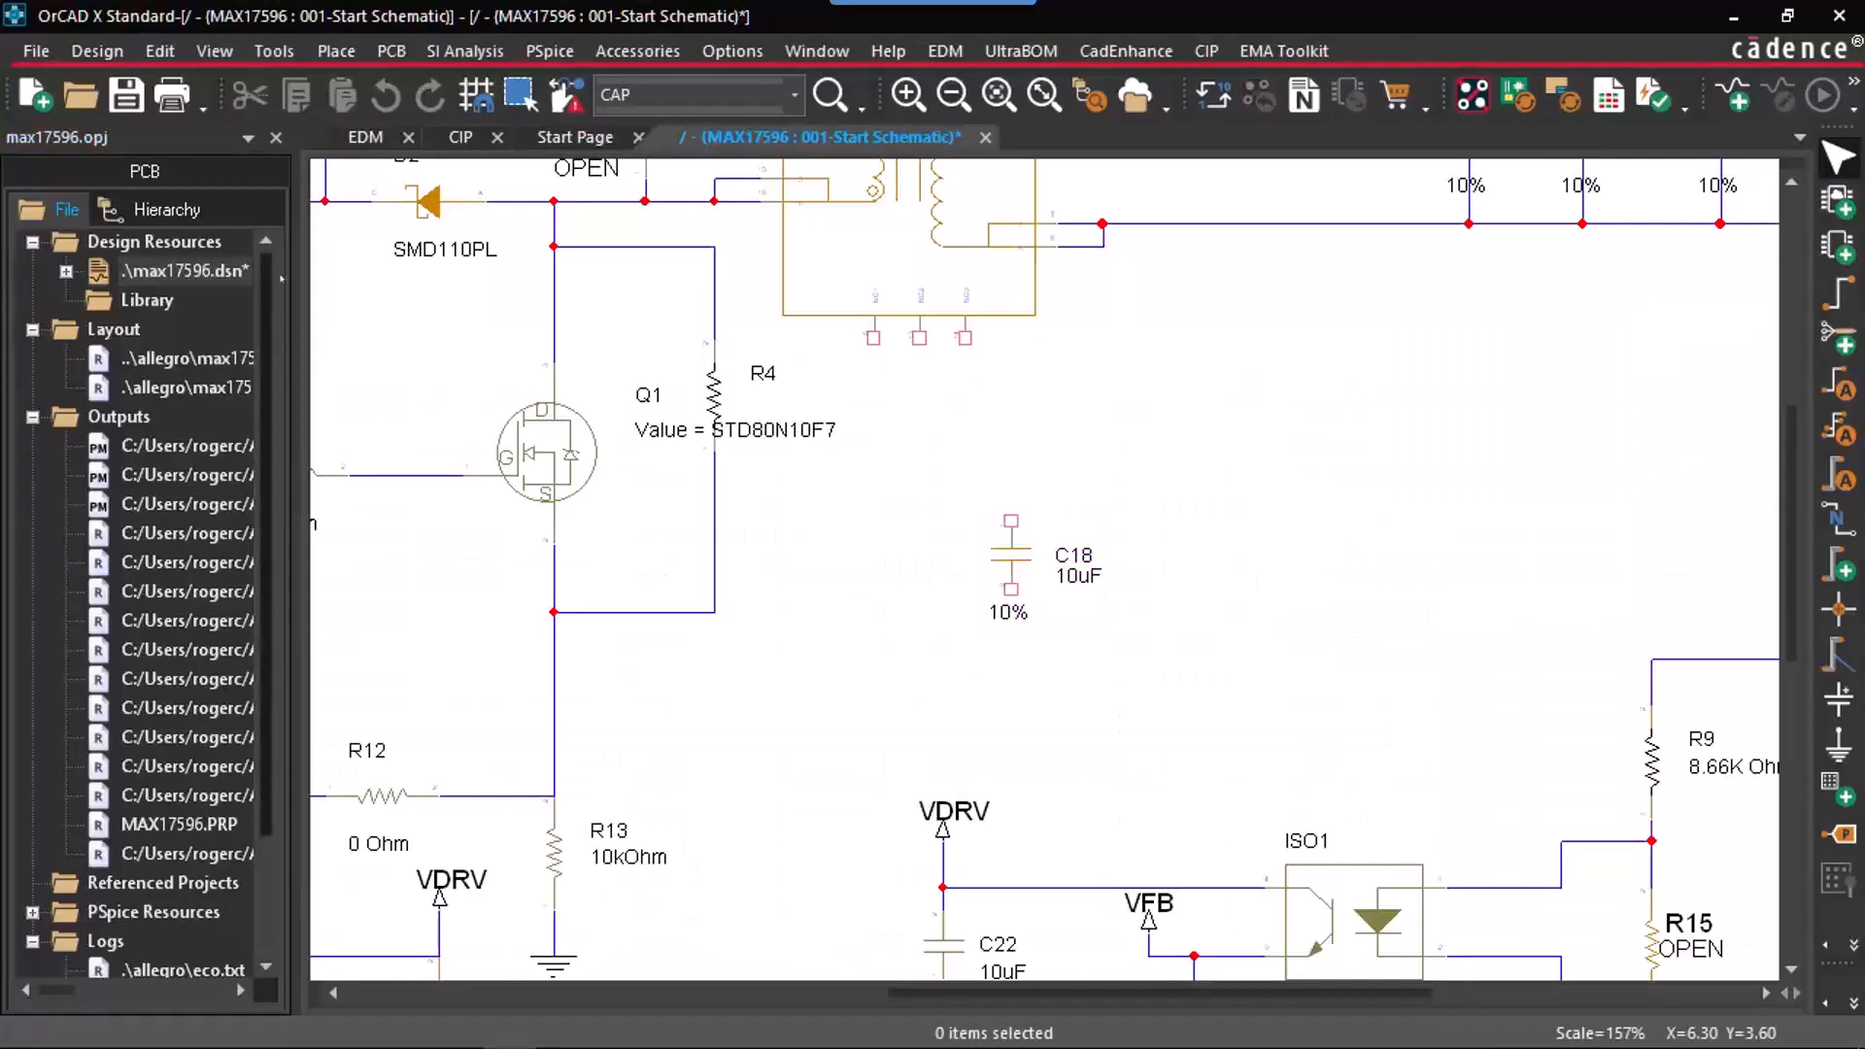
Step: Open the Part Manager for max17596.dsn and resize the project pane to make room for the parts list
{"action": "left_click_drag", "start_coordinate": [294, 357], "coordinate": [731, 357]}
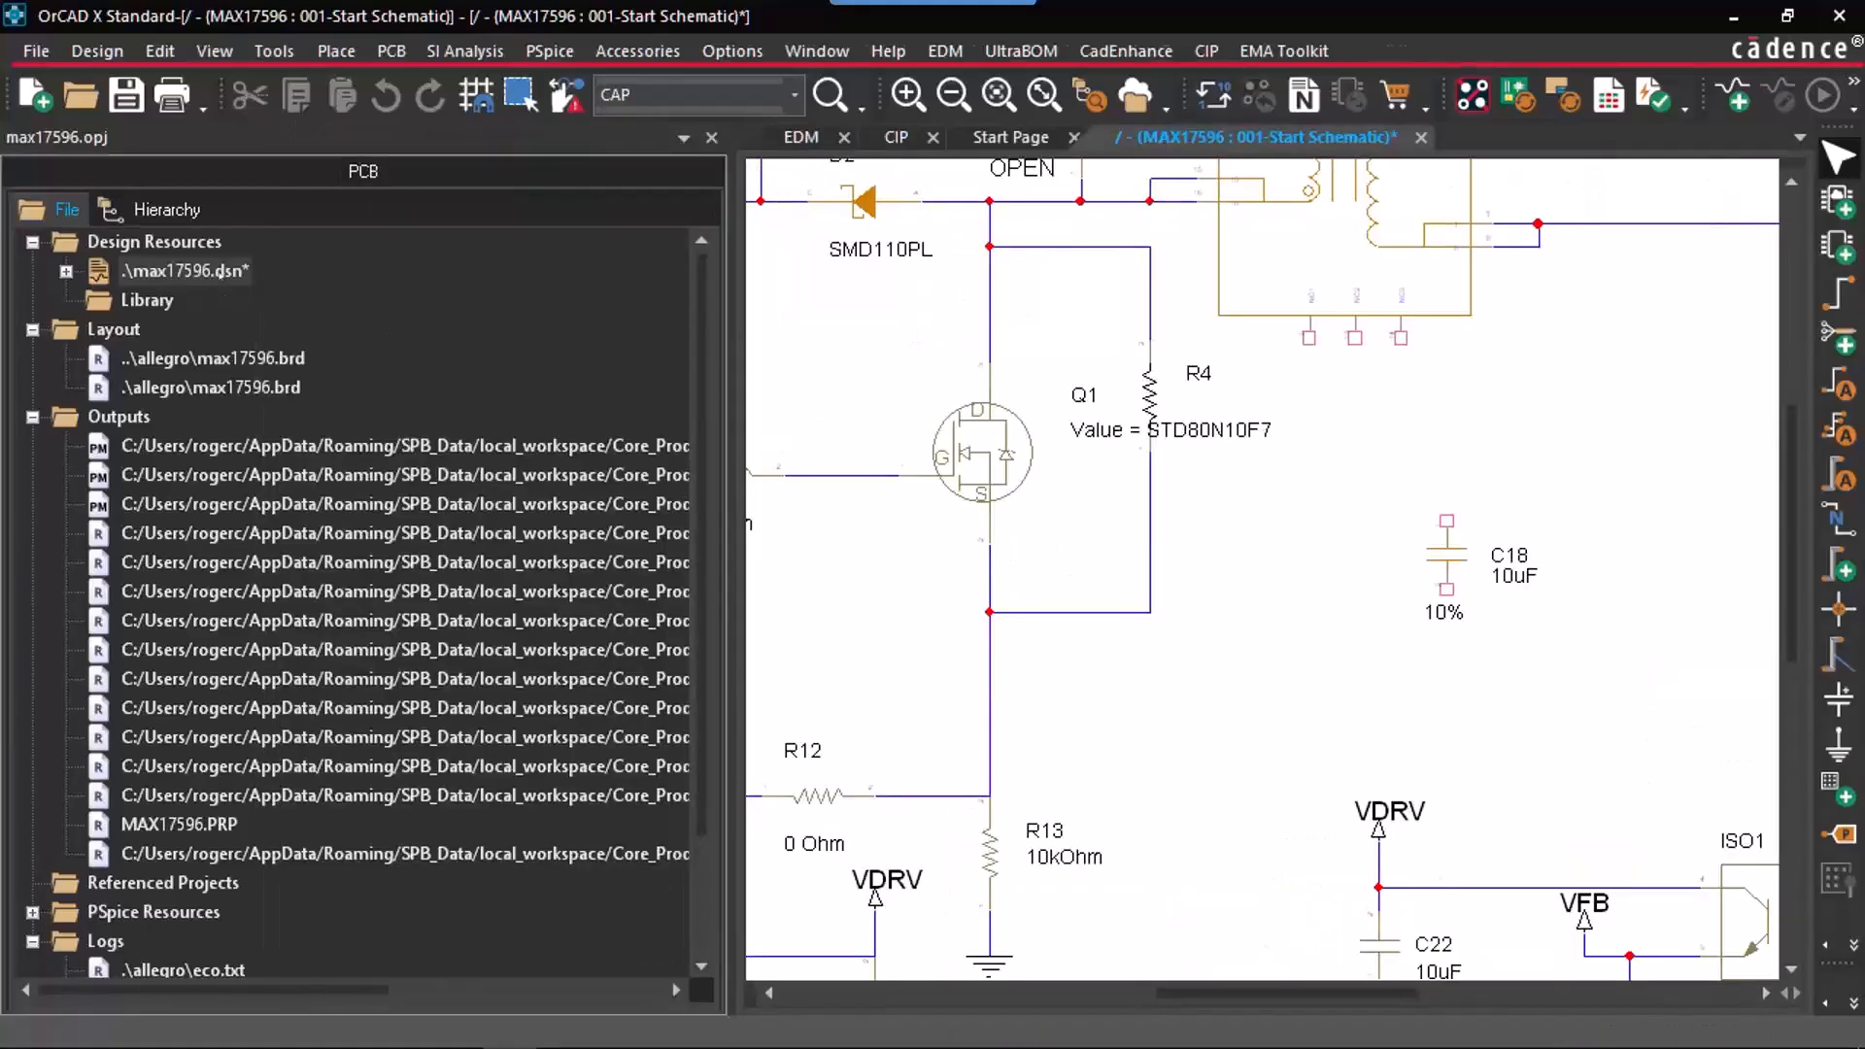
{"action": "right_click", "coordinate": [291, 272]}
{"action": "left_click", "coordinate": [387, 991]}
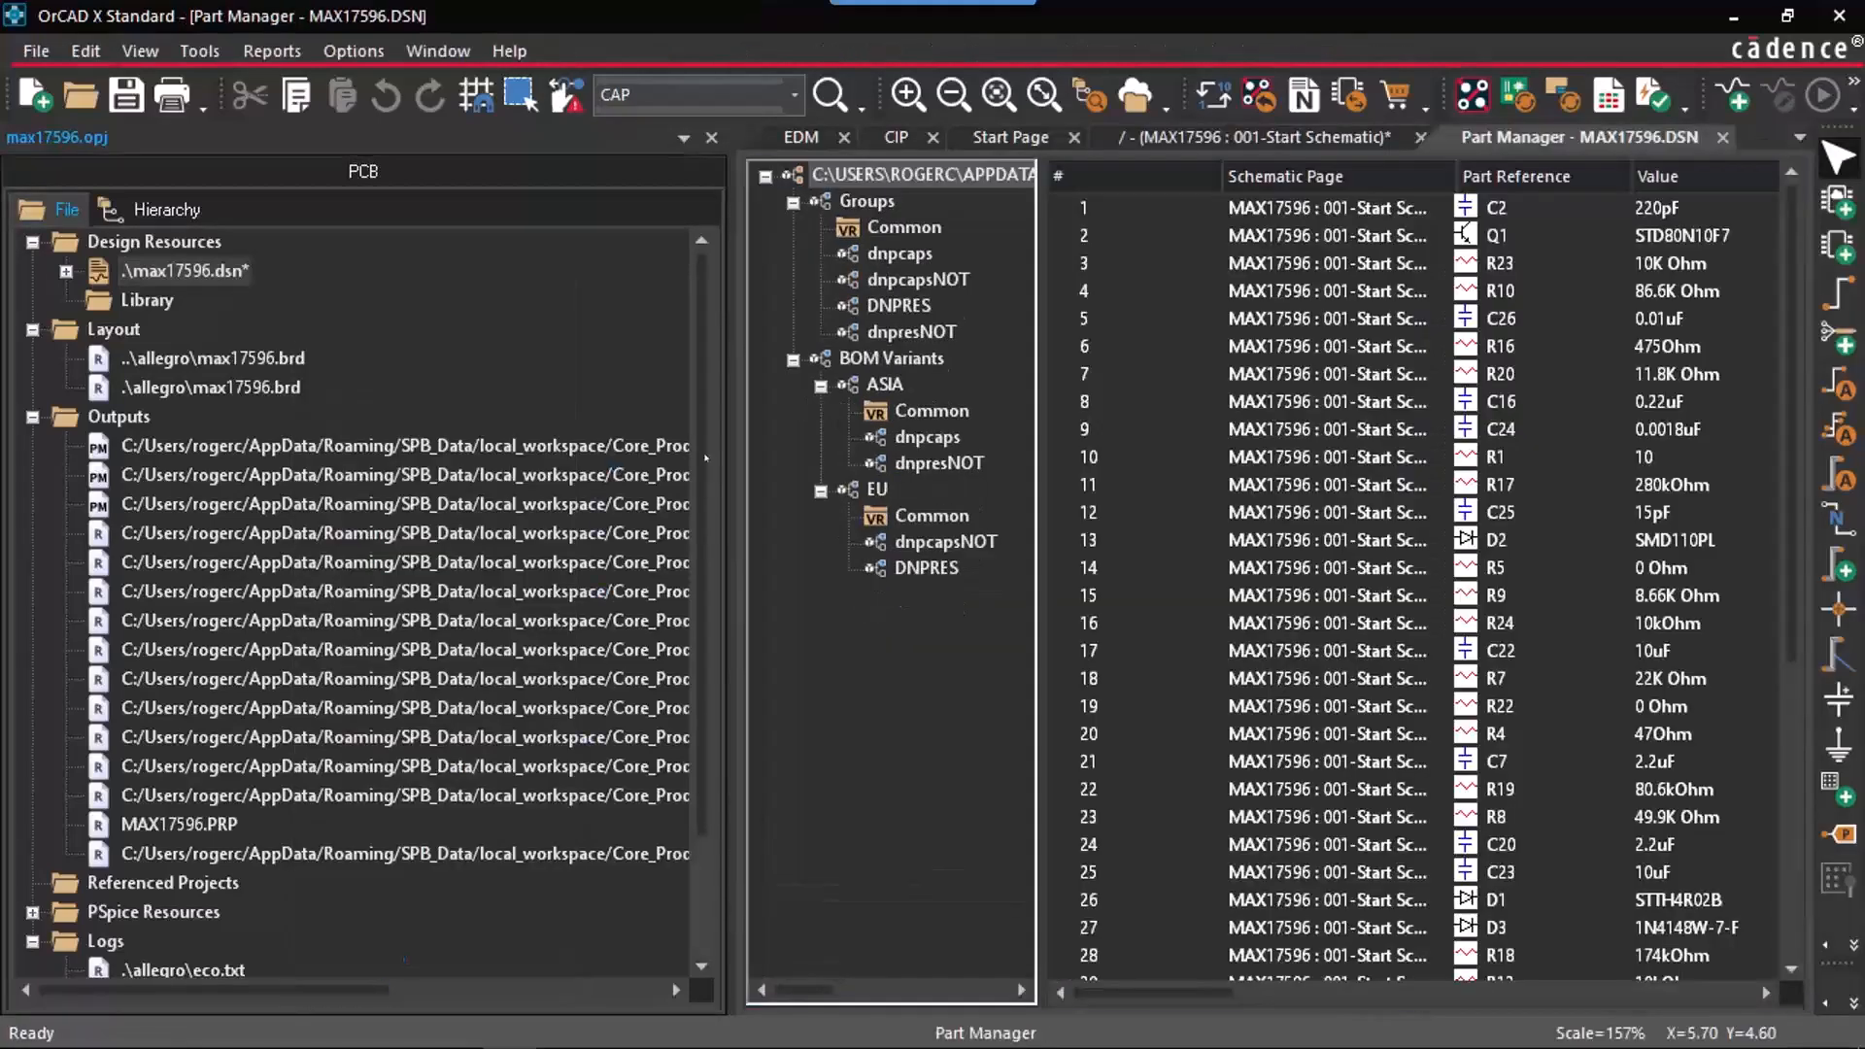
{"action": "left_click_drag", "start_coordinate": [727, 452], "coordinate": [464, 452]}
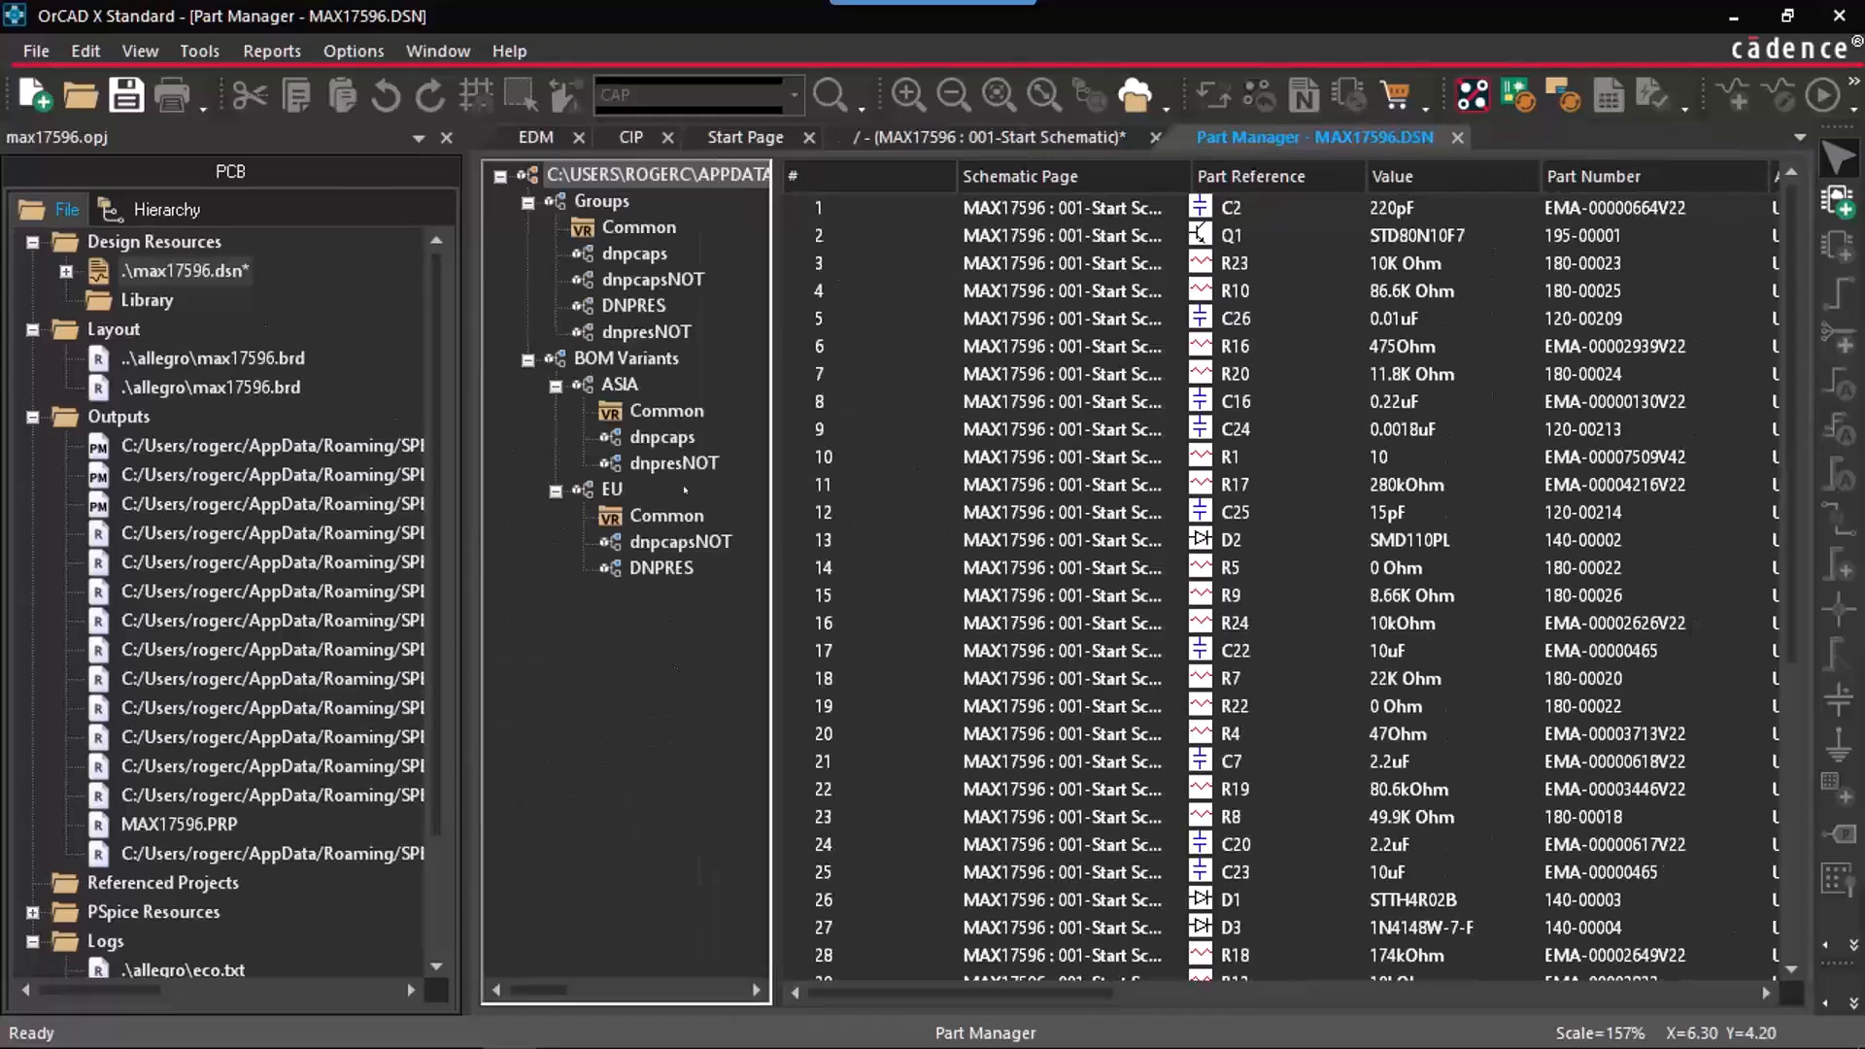
Step: Examine the stuffing status of the parts in the ASIA and EU BOM variants, and return to the core design's list
{"action": "left_click", "coordinate": [619, 385]}
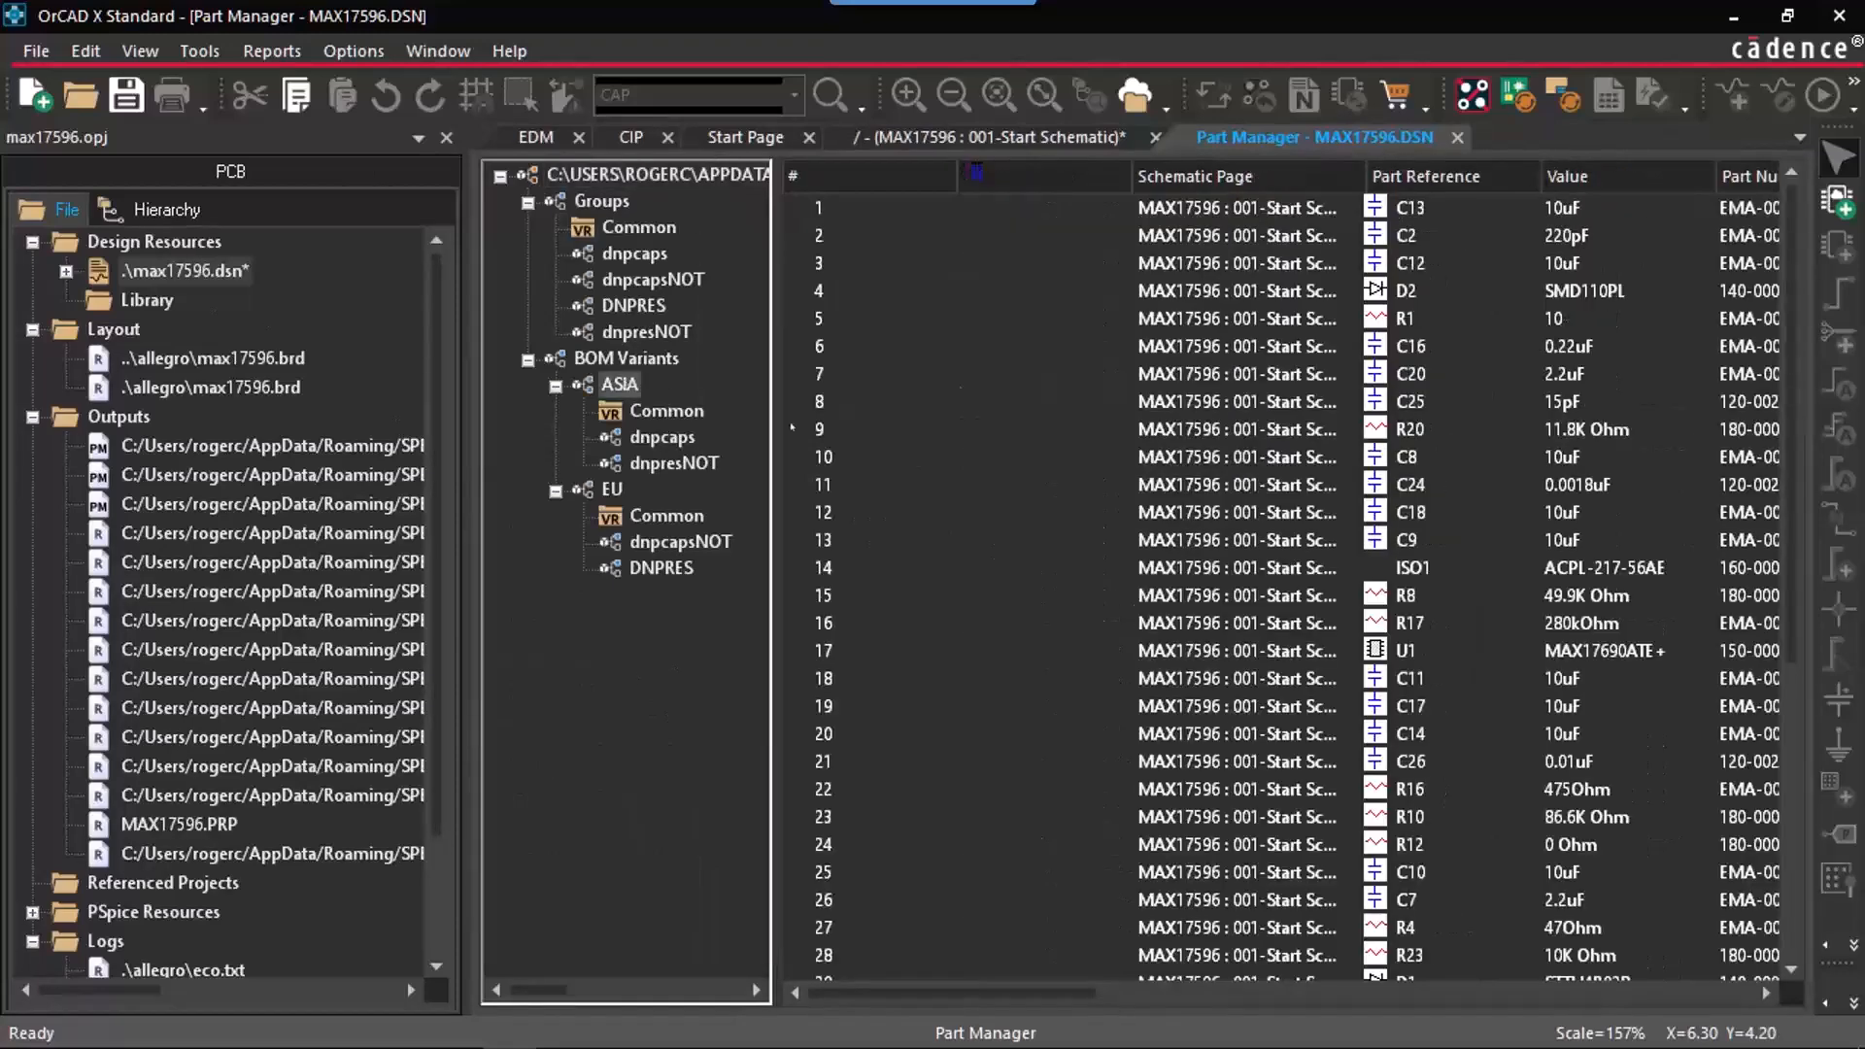
{"action": "scroll", "coordinate": [1060, 473], "scroll_direction": "down", "scroll_amount": 6}
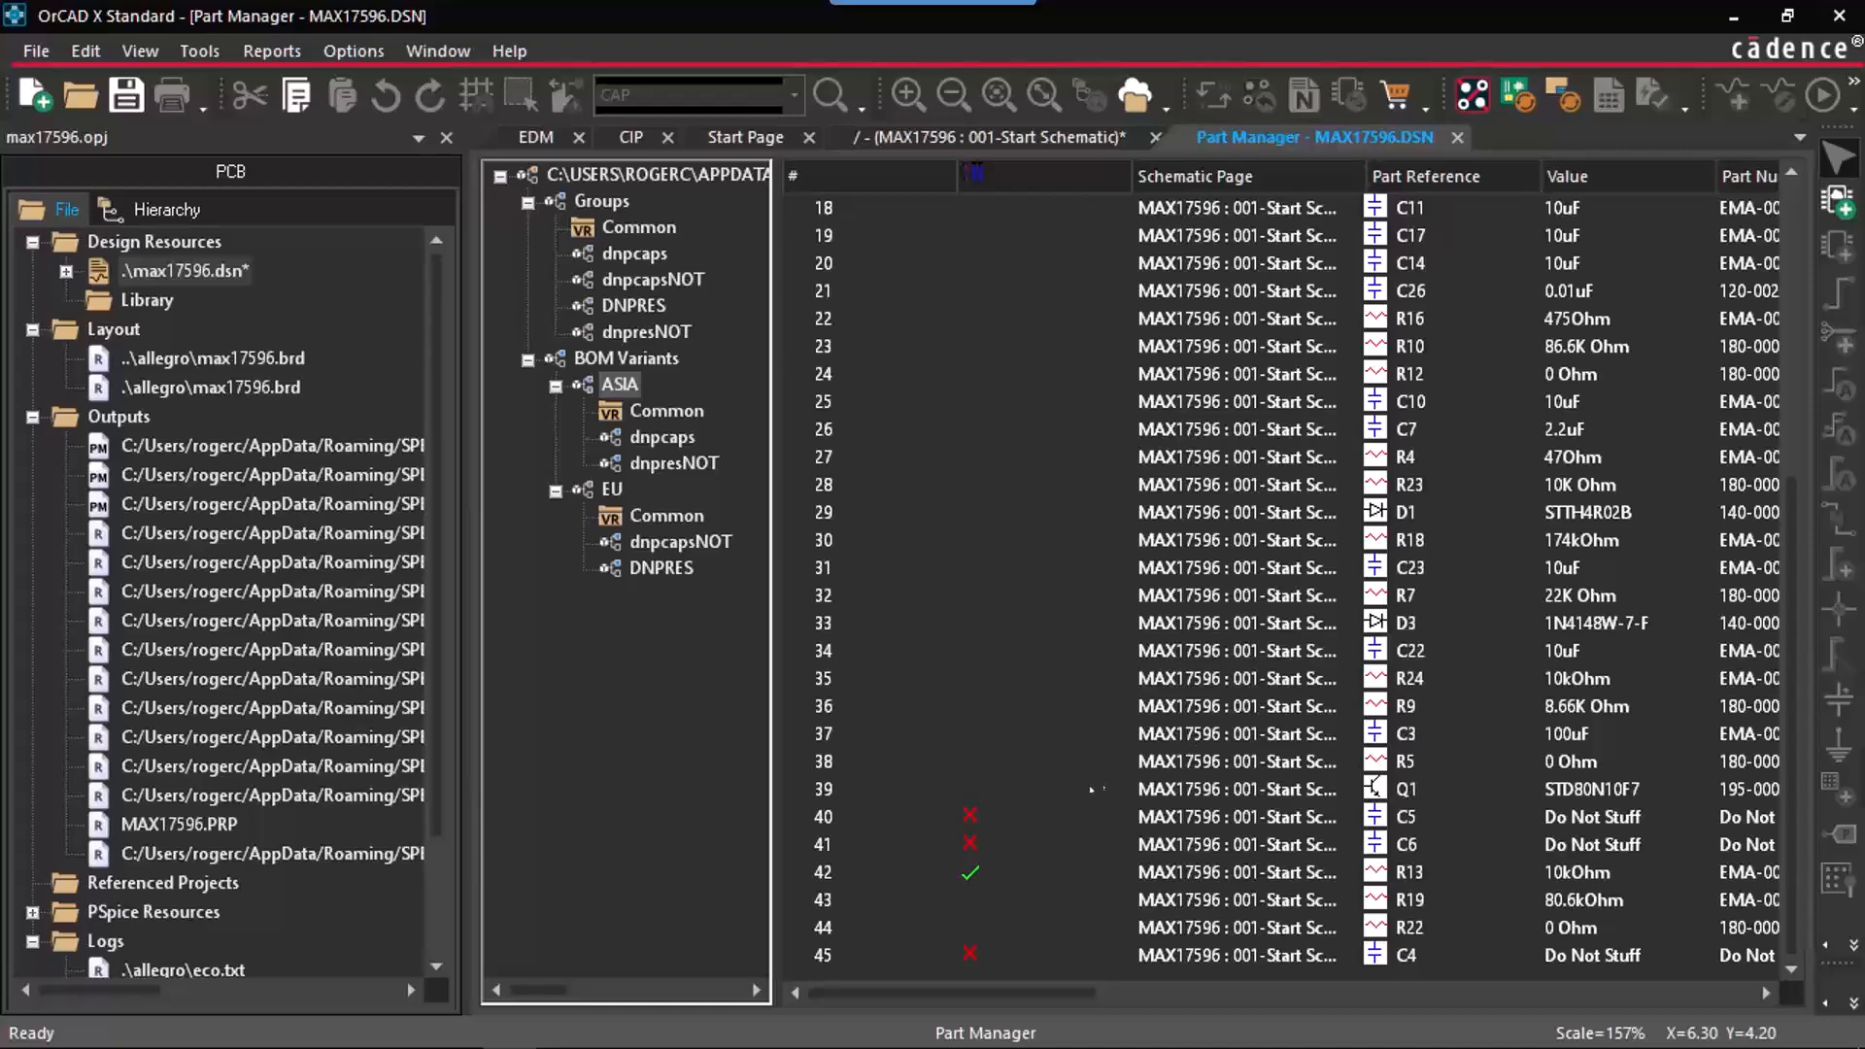
{"action": "left_click", "coordinate": [615, 489]}
{"action": "scroll", "coordinate": [900, 783], "scroll_direction": "down", "scroll_amount": 6}
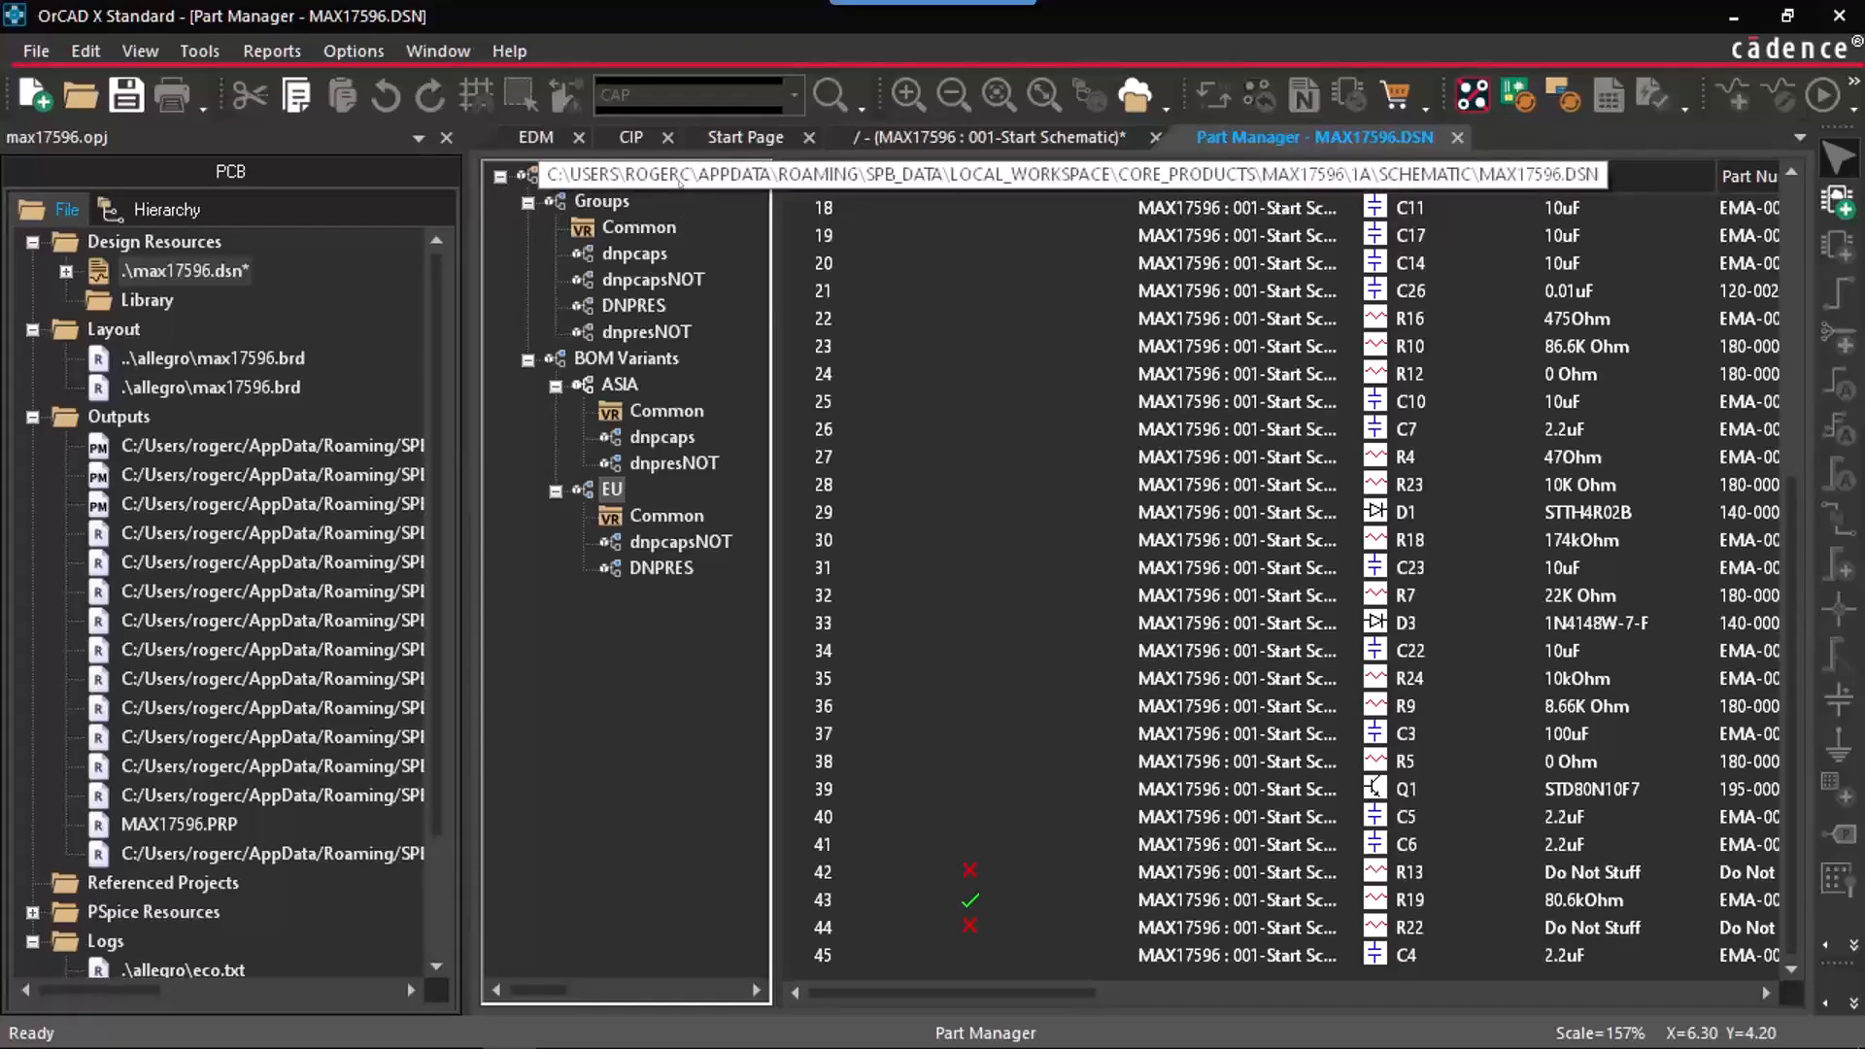
{"action": "left_click", "coordinate": [678, 178]}
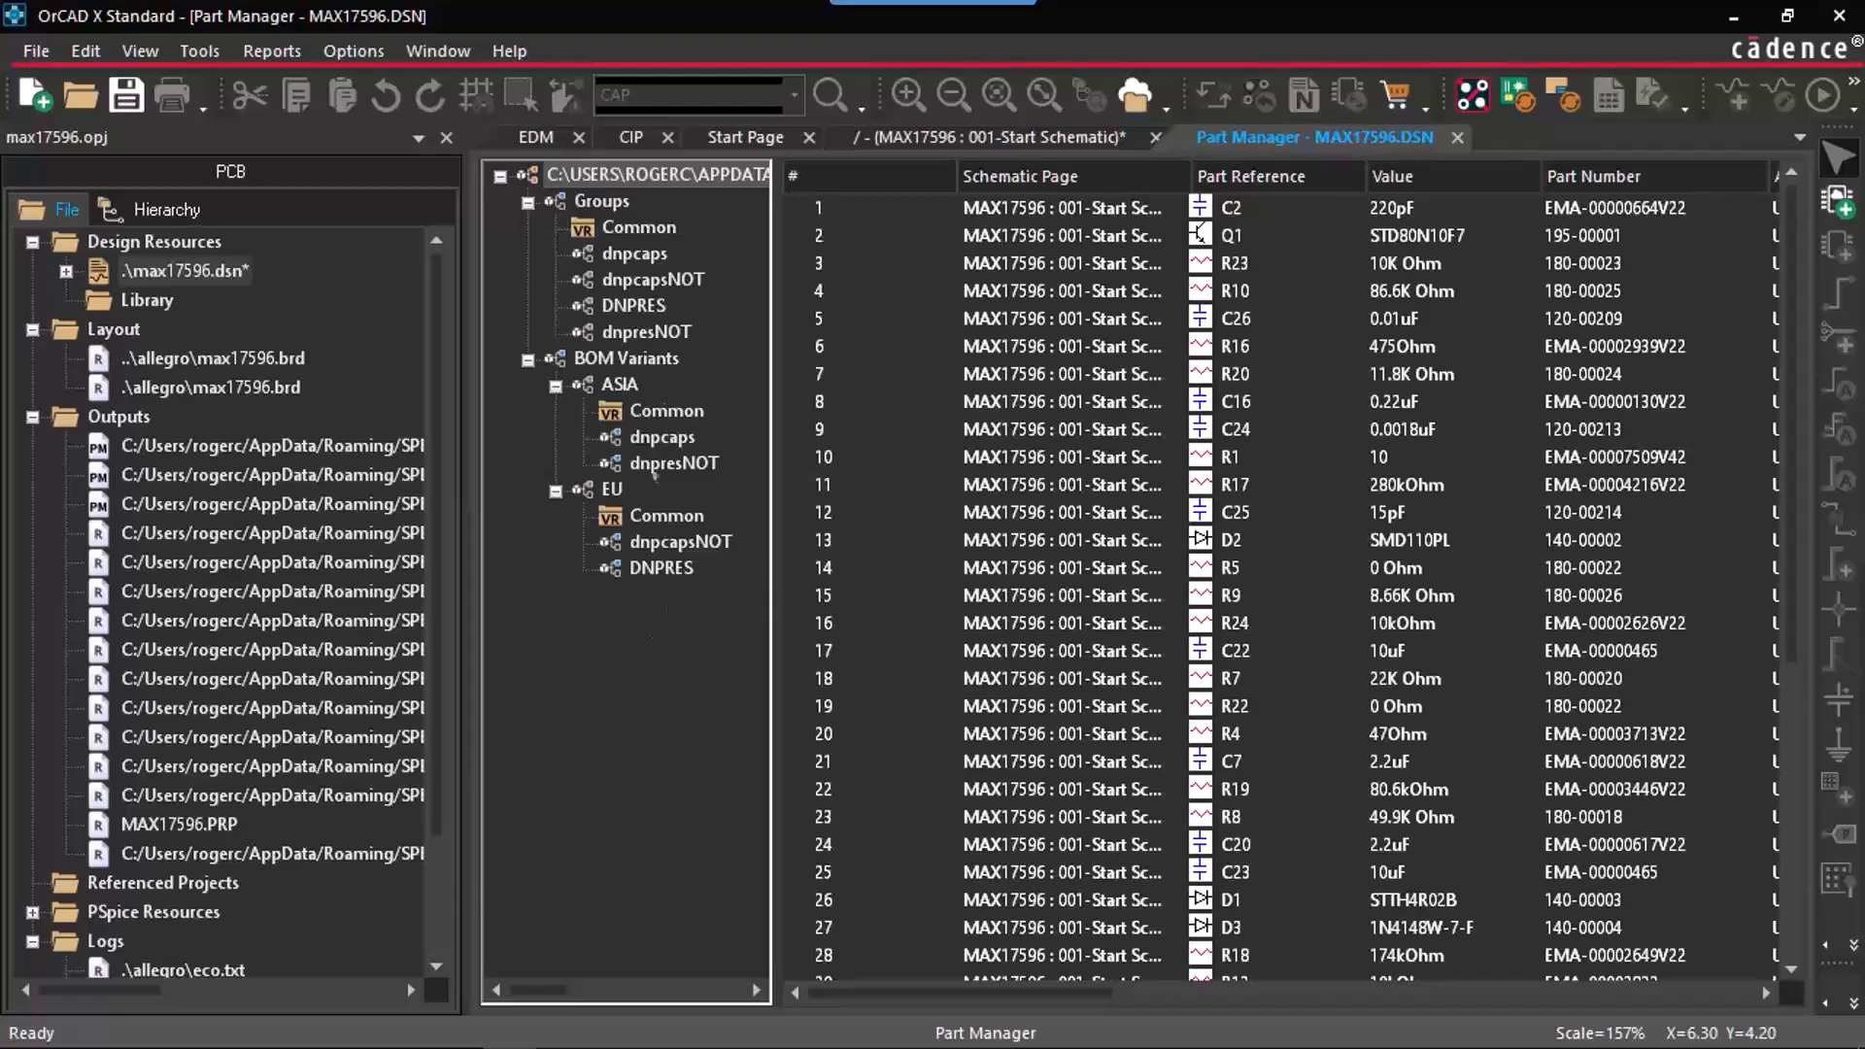
Step: Switch the schematic page to the ASIA design variant, accepting the save of the design
{"action": "left_click", "coordinate": [990, 137]}
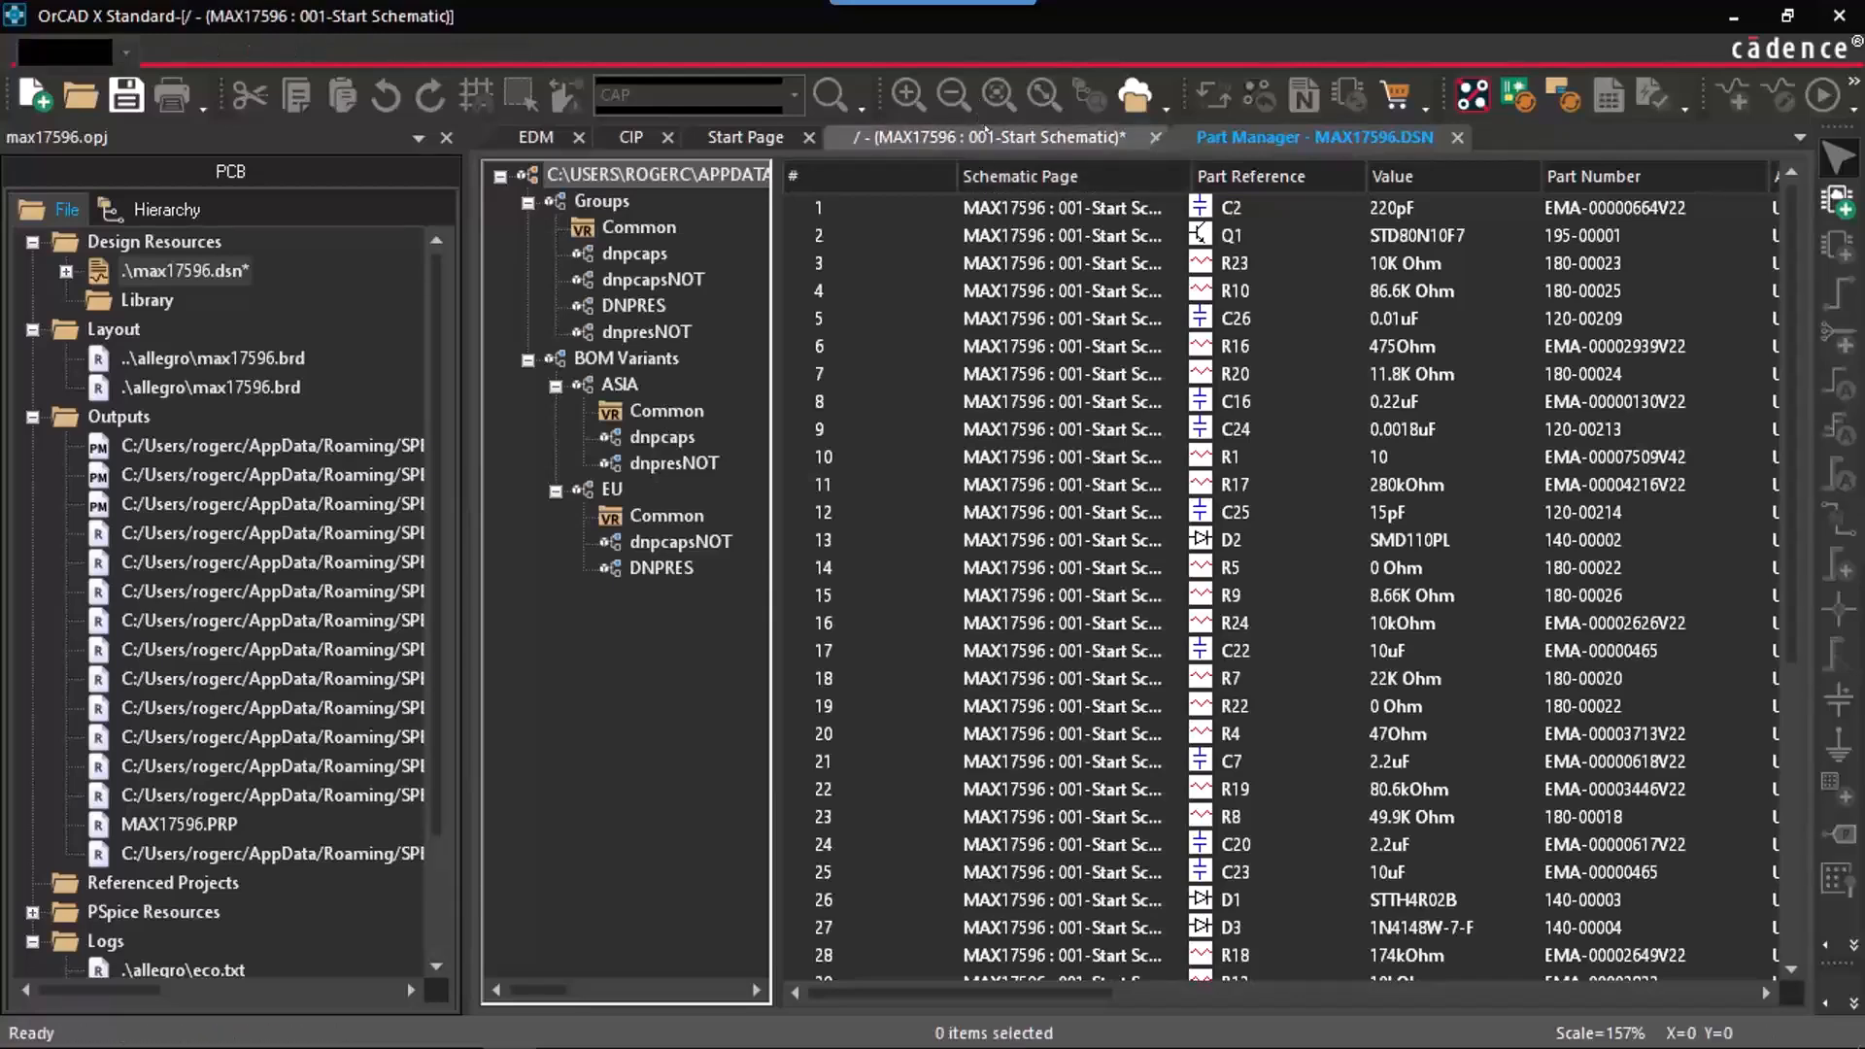
{"action": "left_click", "coordinate": [213, 50]}
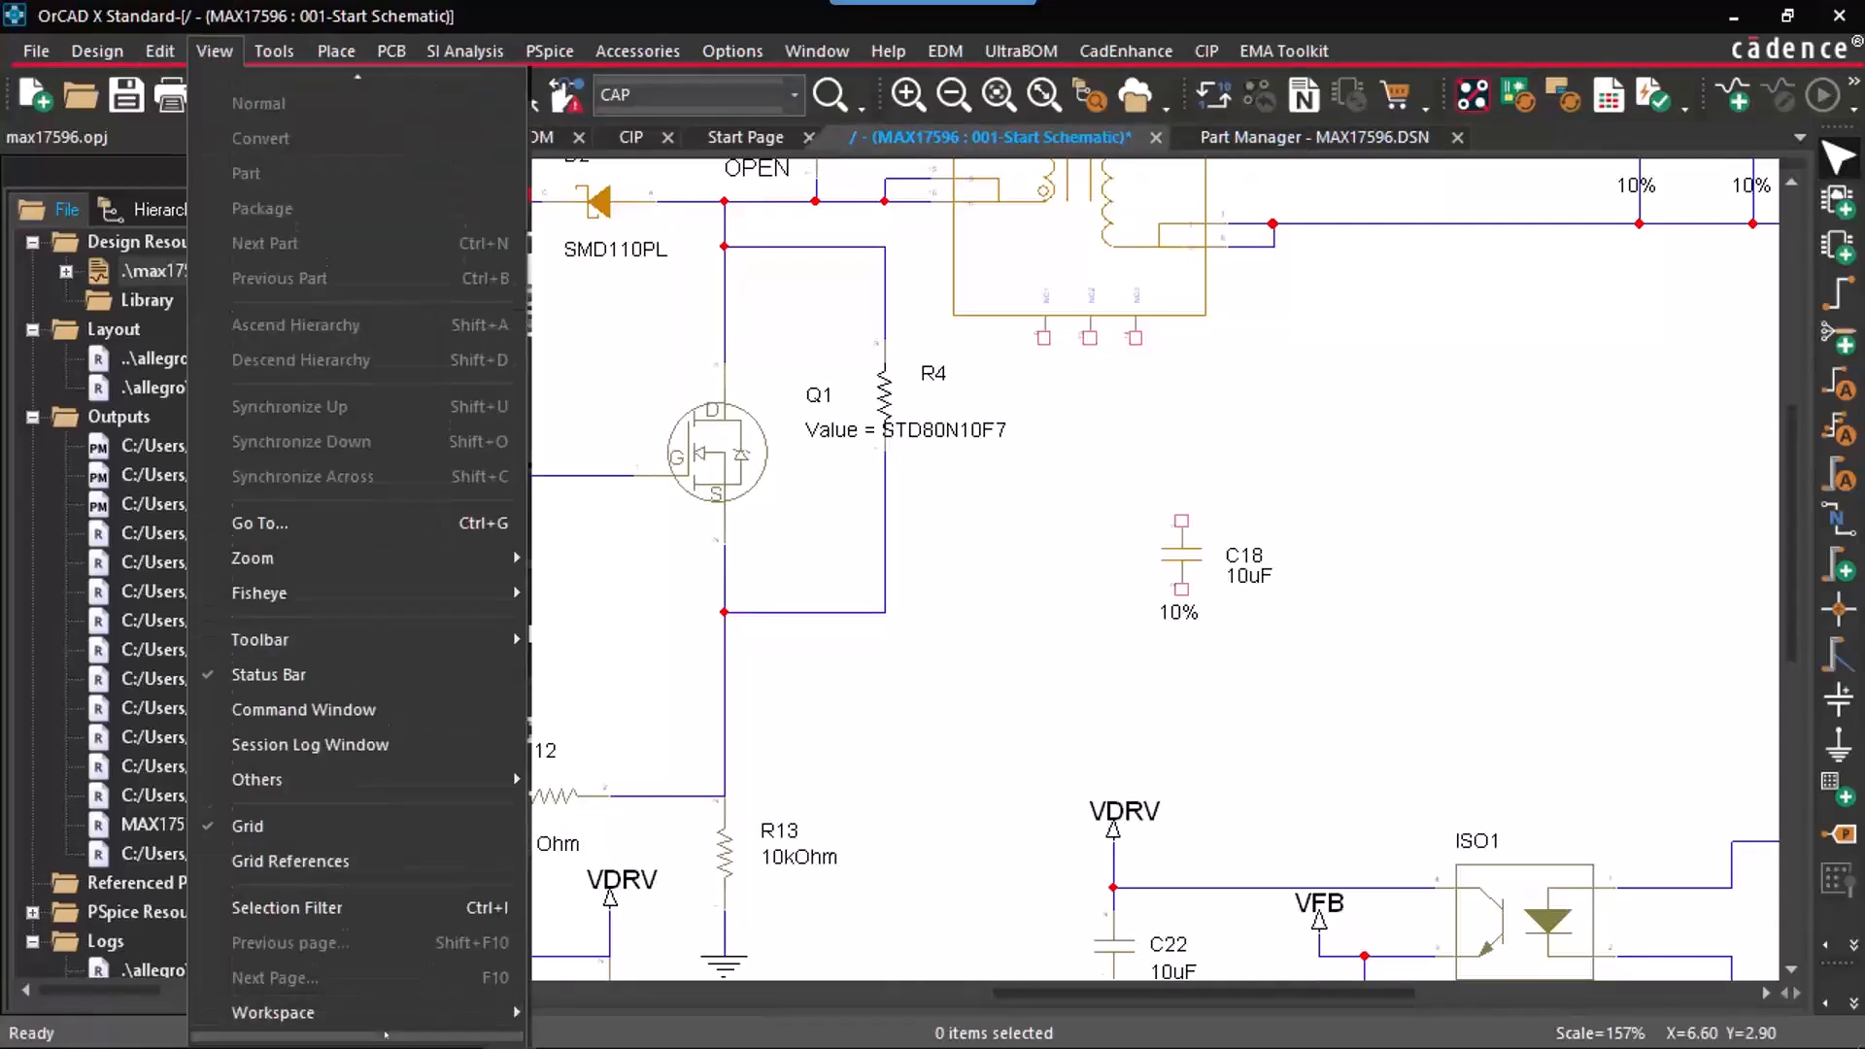
{"action": "left_click", "coordinate": [385, 1029]}
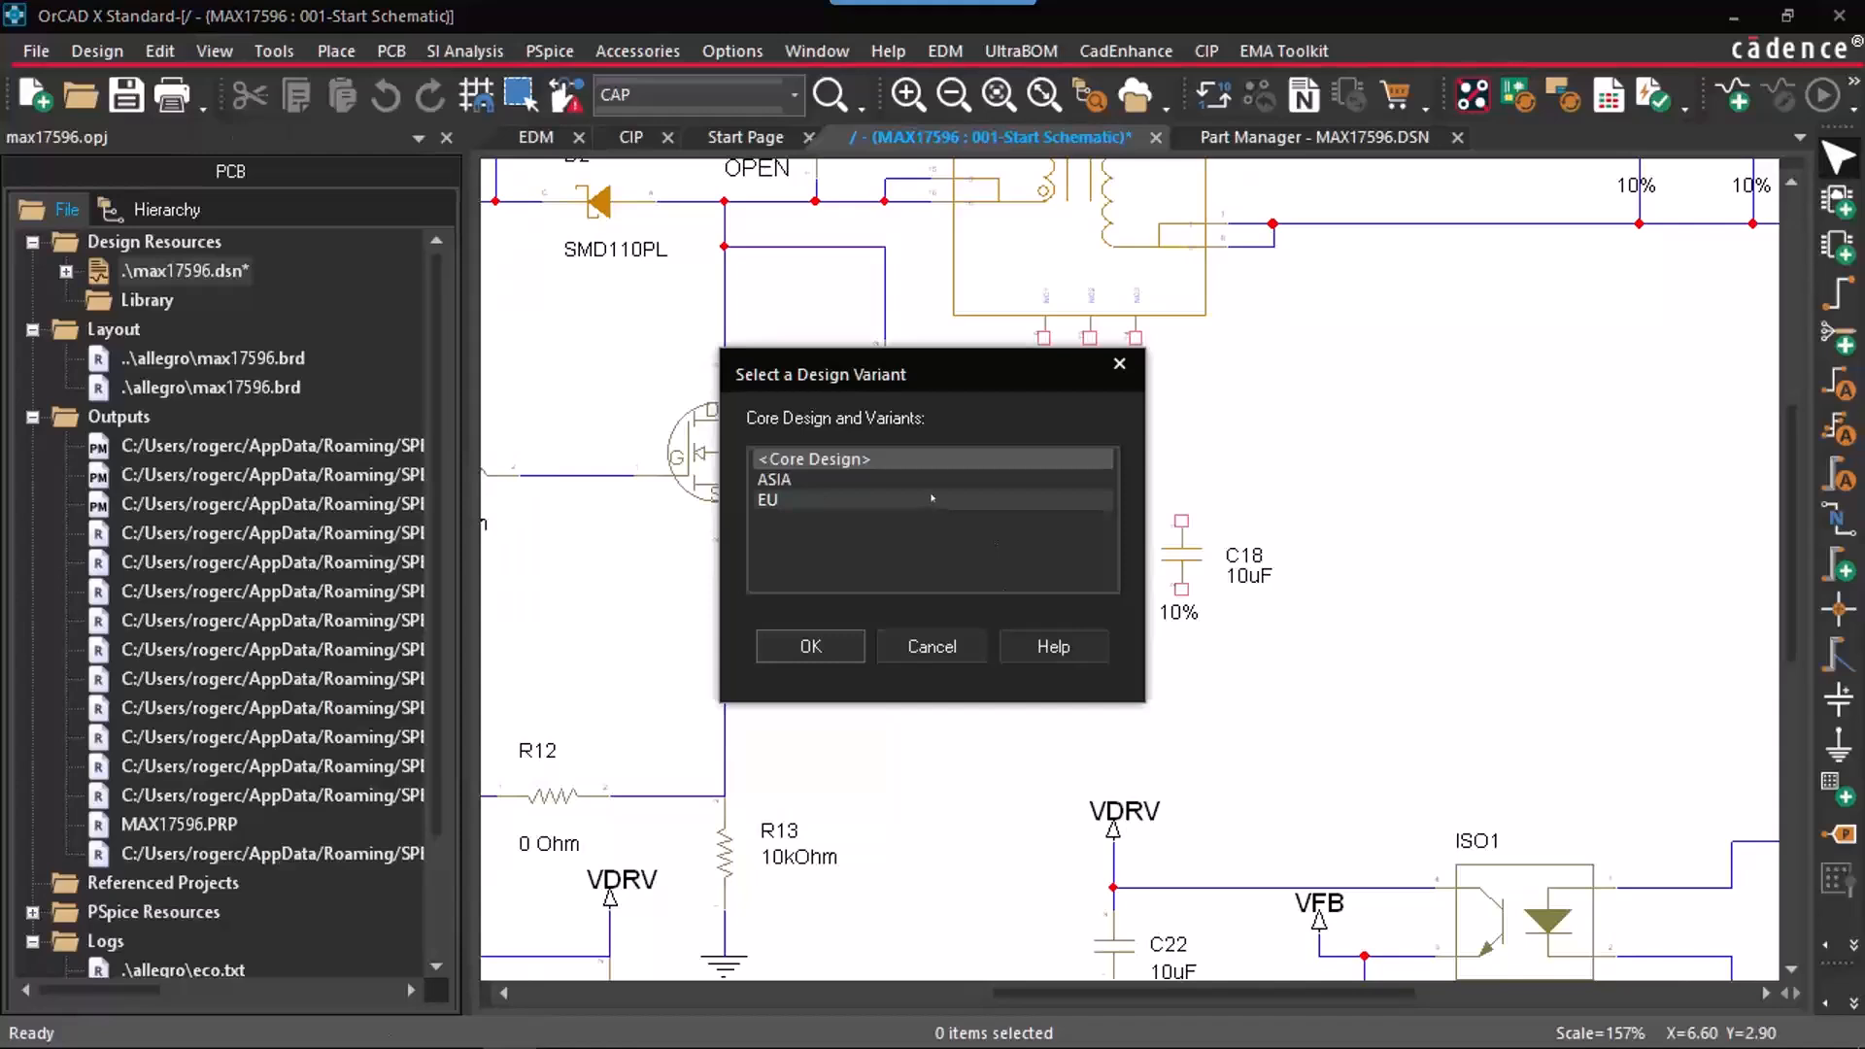
{"action": "left_click", "coordinate": [928, 480]}
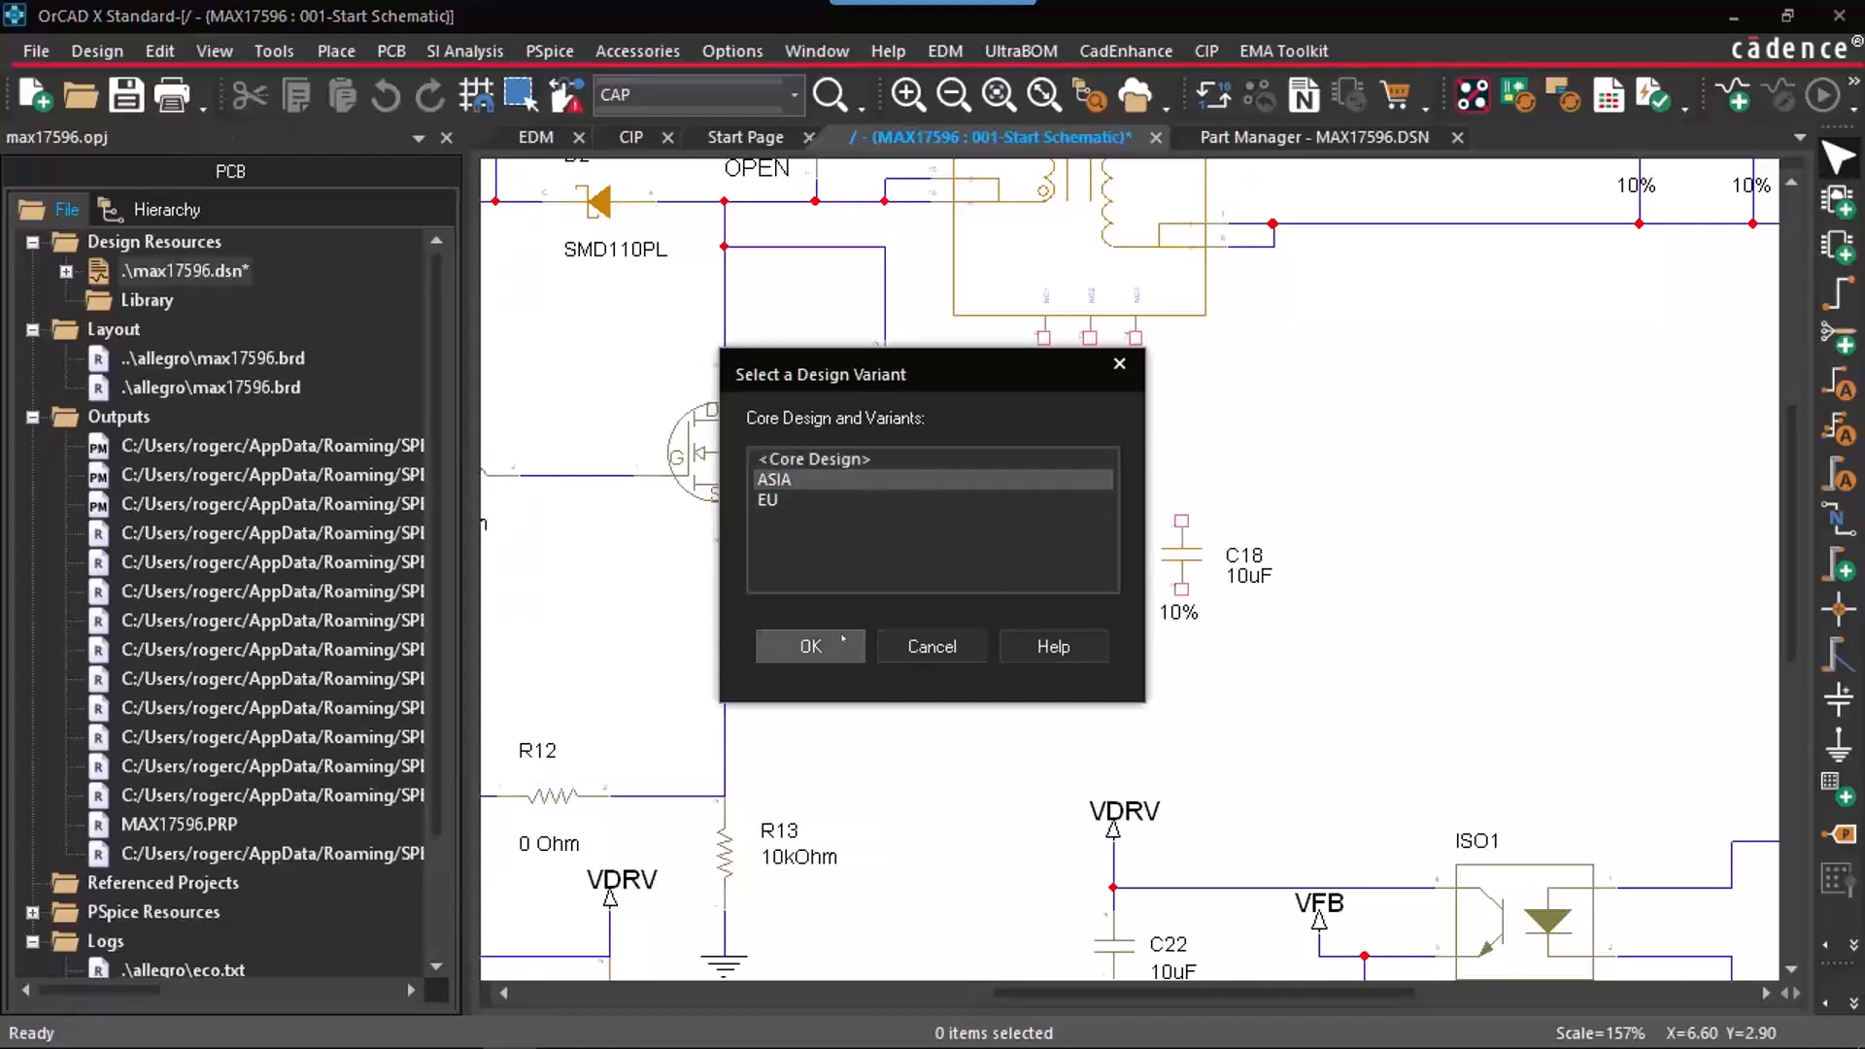
{"action": "left_click", "coordinate": [825, 648]}
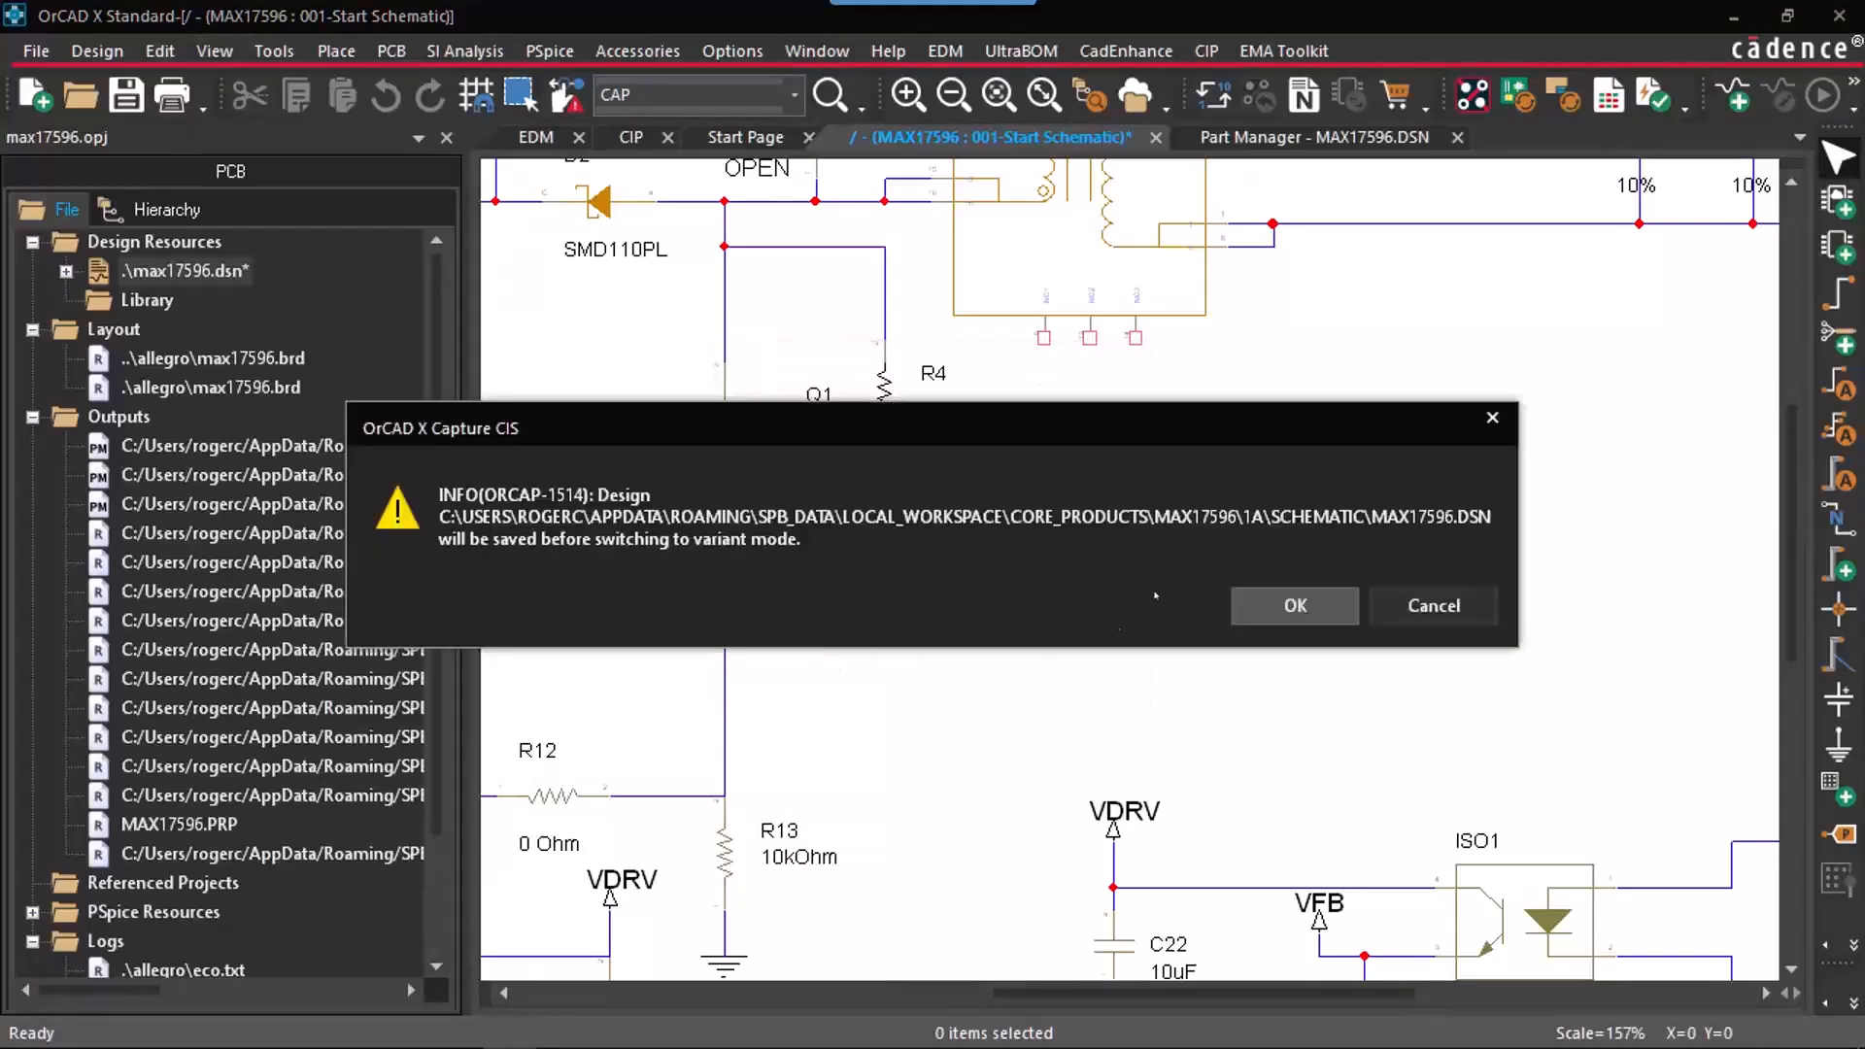
{"action": "left_click", "coordinate": [1272, 605]}
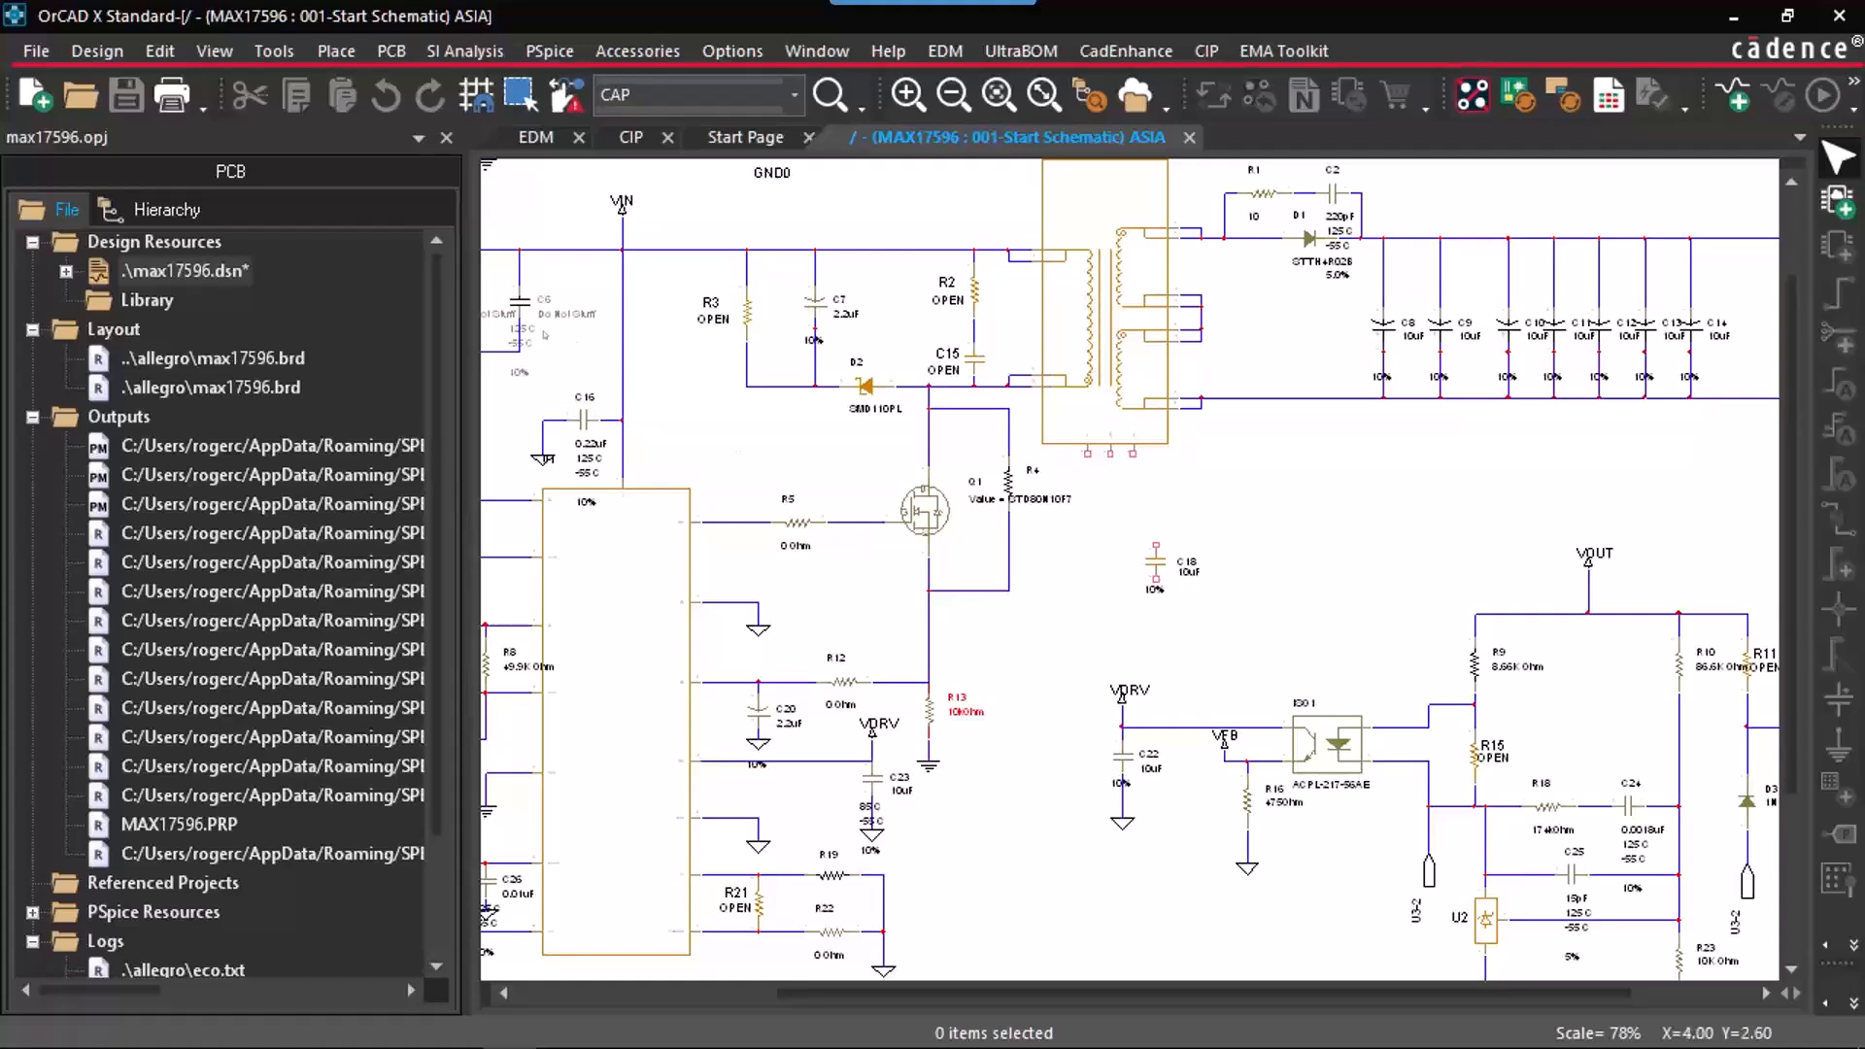
Step: Examine capacitors C4, C5 and C6 near VIN1 in the ASIA variant, and switch the schematic back to the core design
{"action": "middle_click_drag", "start_coordinate": [541, 330], "coordinate": [964, 489]}
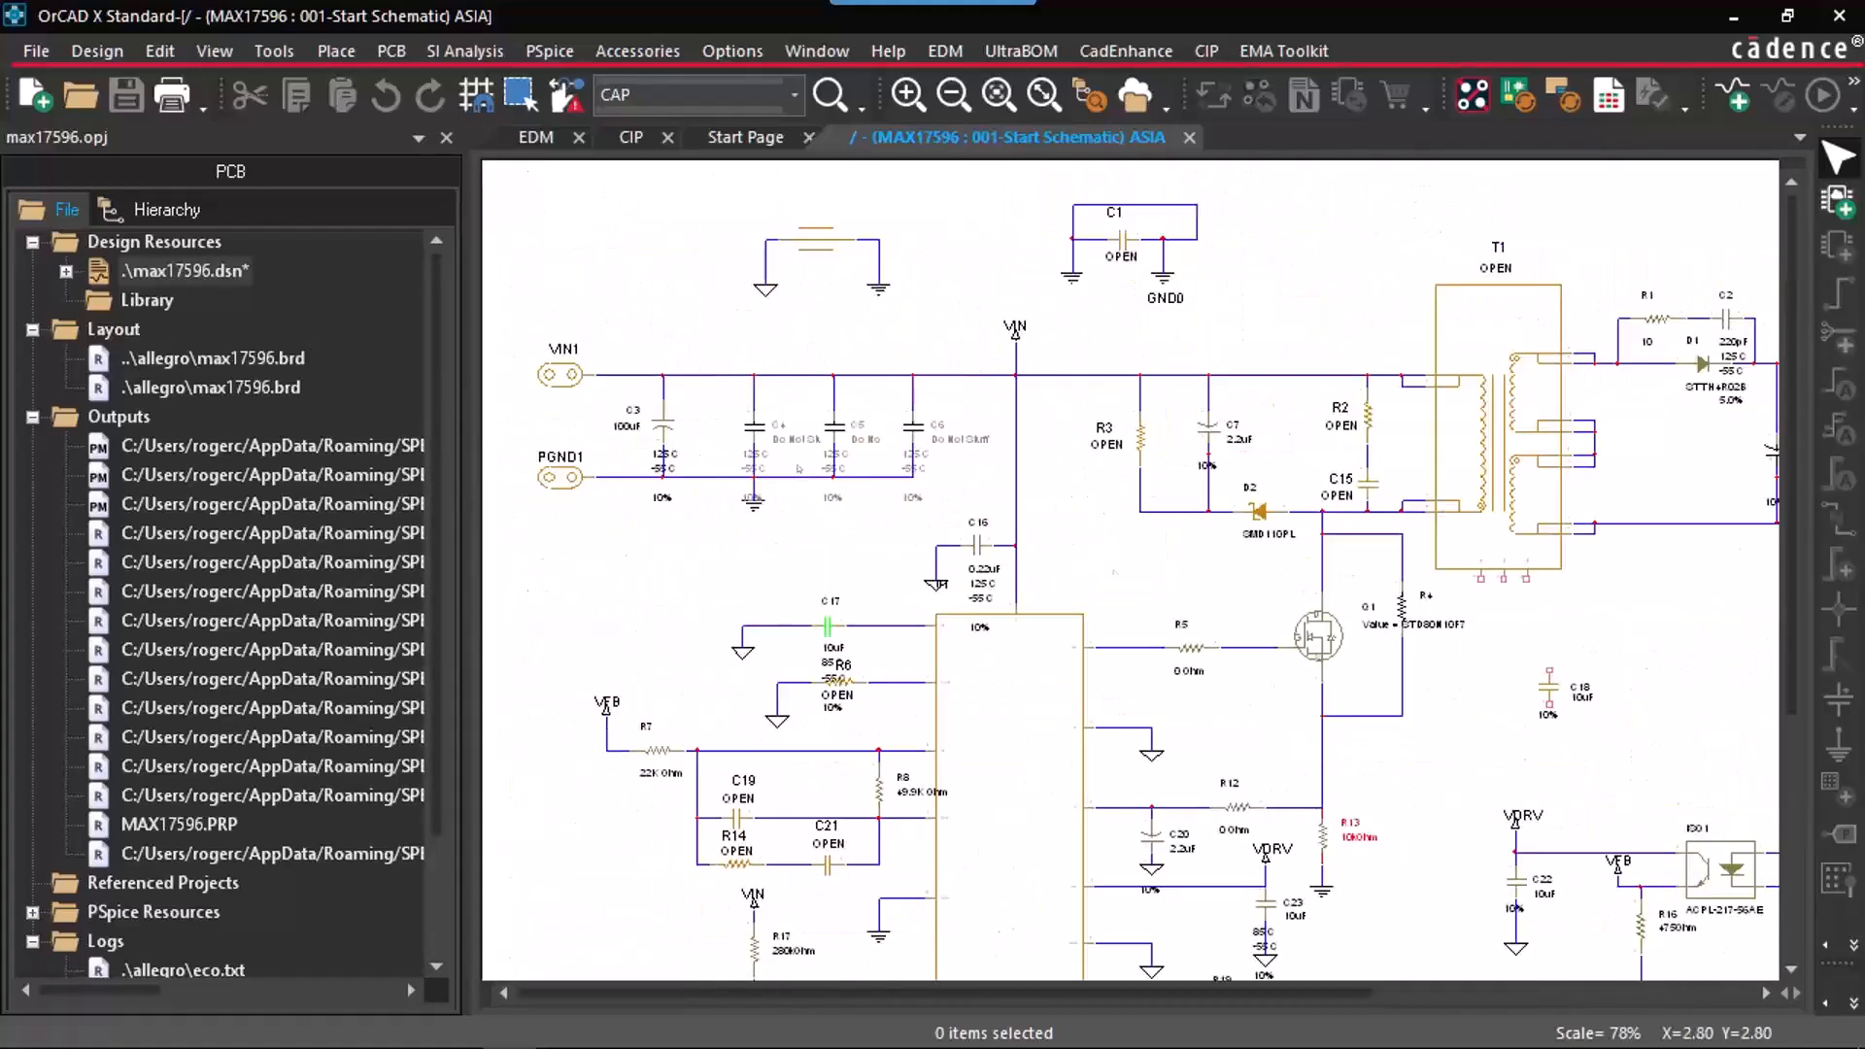
{"action": "scroll", "coordinate": [798, 469], "scroll_direction": "up", "scroll_amount": 2, "text": "ctrl"}
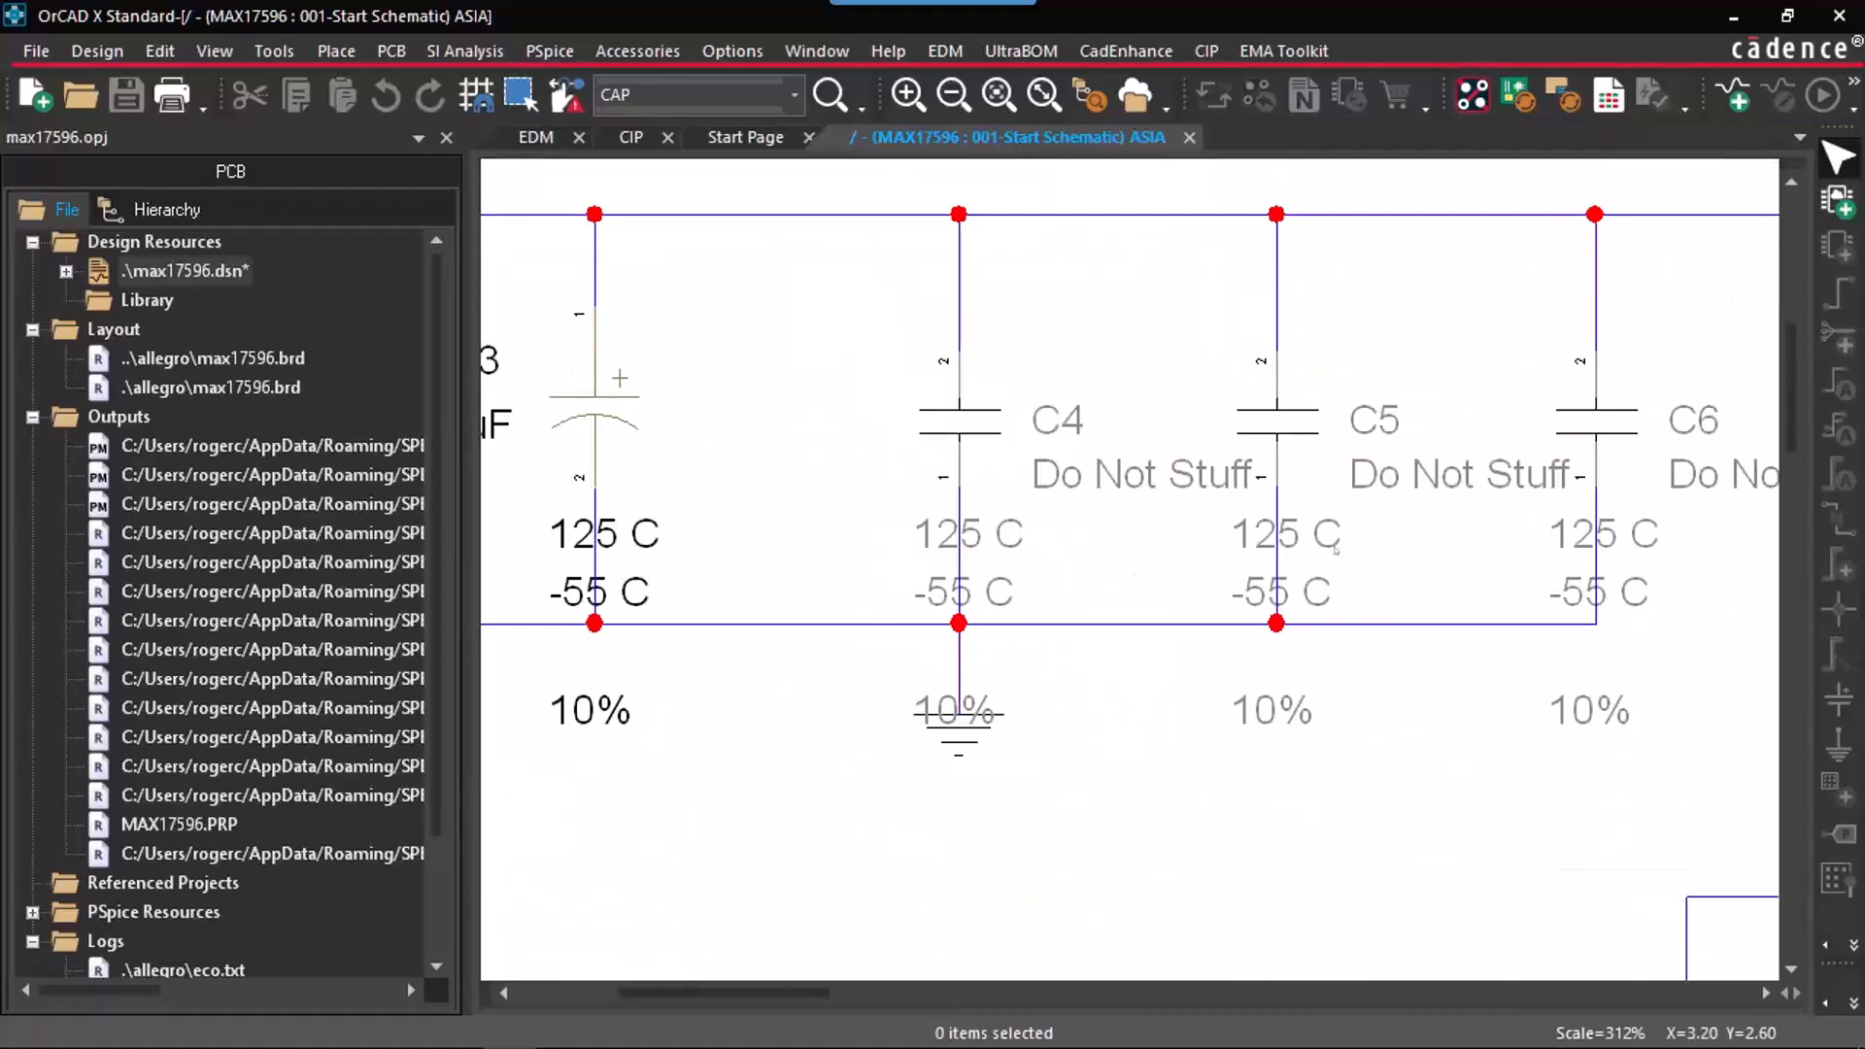
{"action": "scroll", "coordinate": [1335, 550], "scroll_direction": "down", "scroll_amount": 1, "text": "ctrl"}
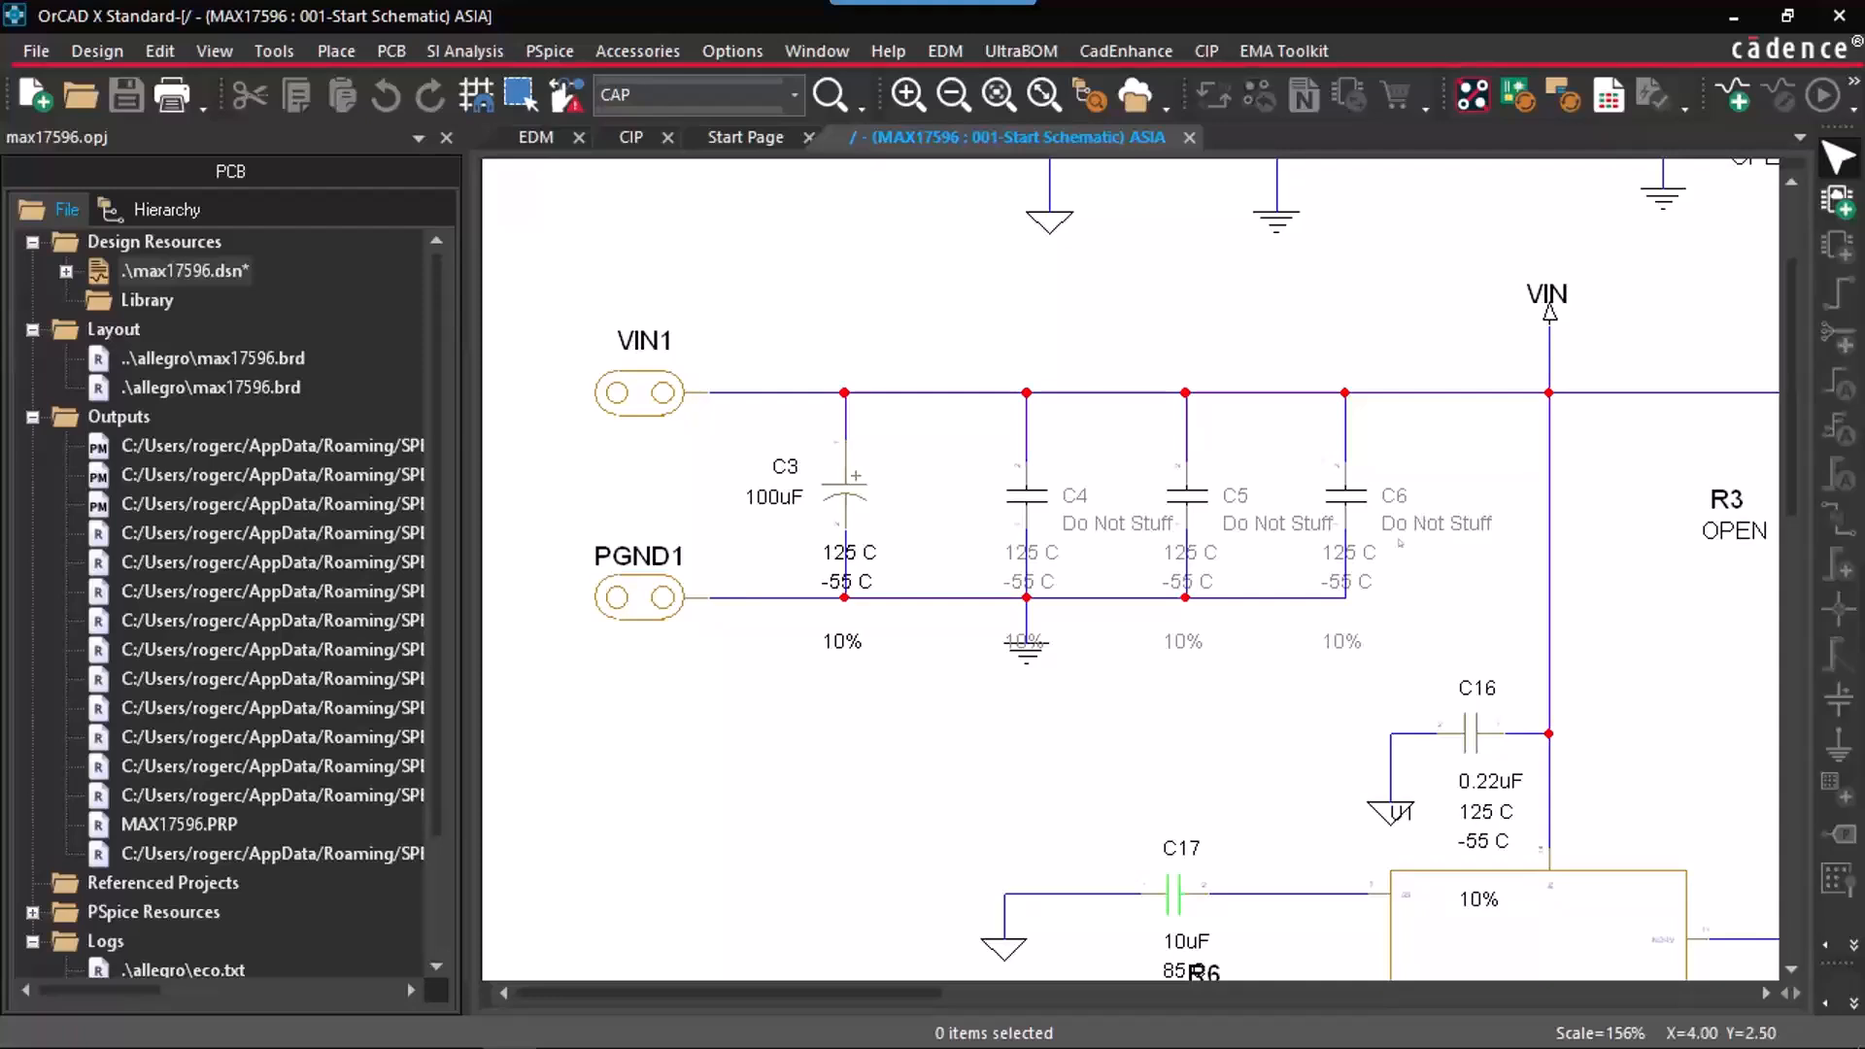
{"action": "scroll", "coordinate": [1384, 560], "scroll_direction": "down", "scroll_amount": 1, "text": "ctrl"}
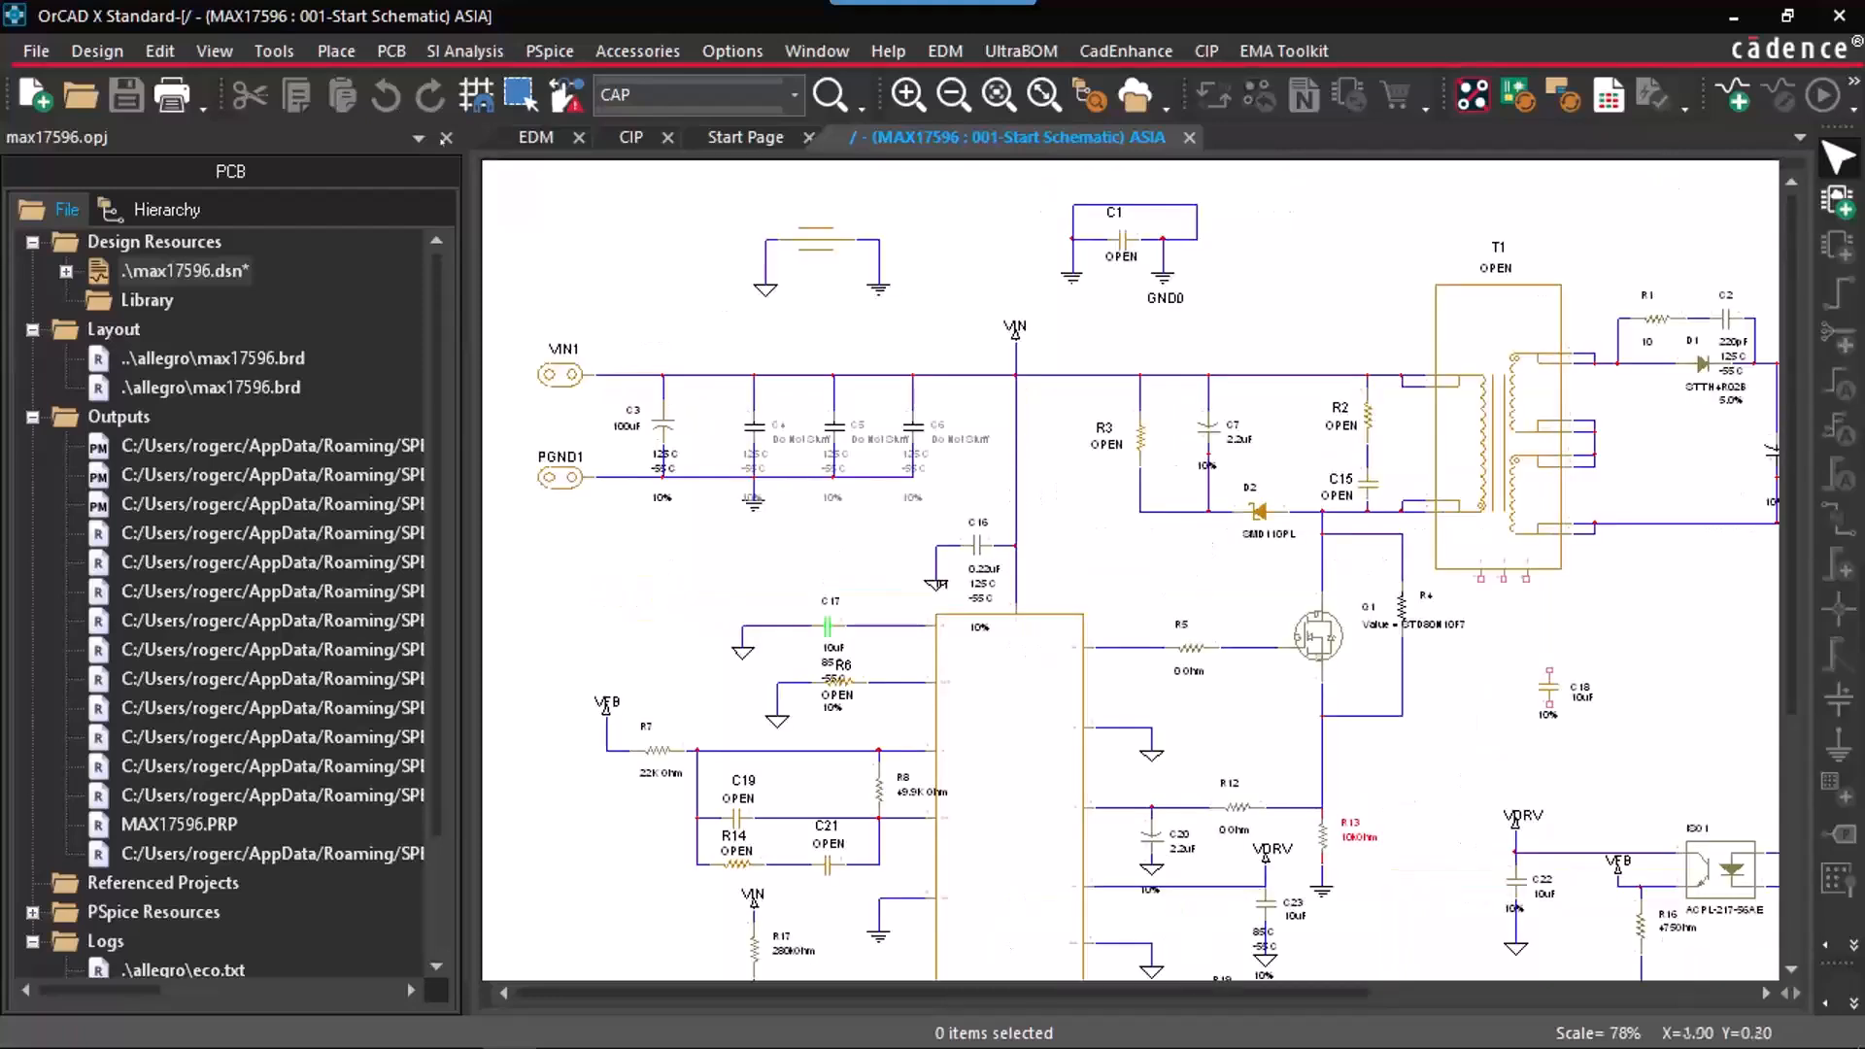
{"action": "left_click", "coordinate": [208, 54]}
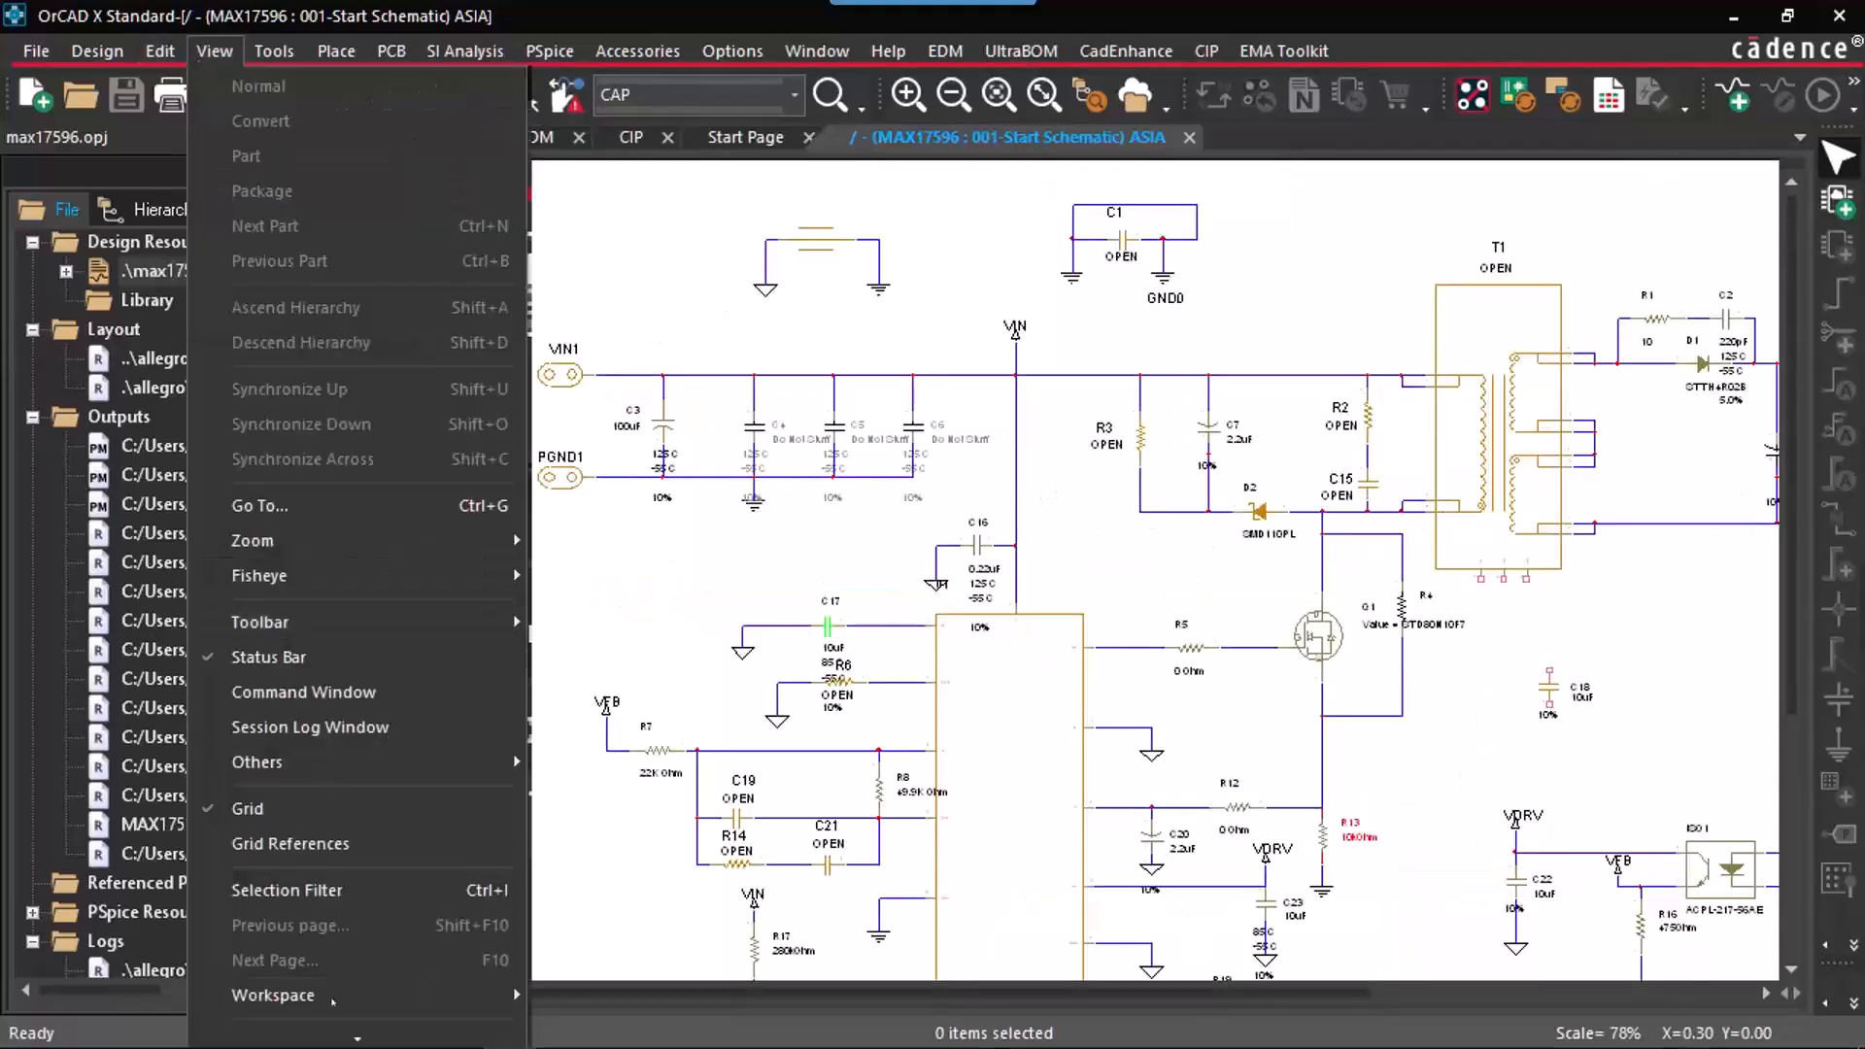
{"action": "left_click", "coordinate": [308, 1024]}
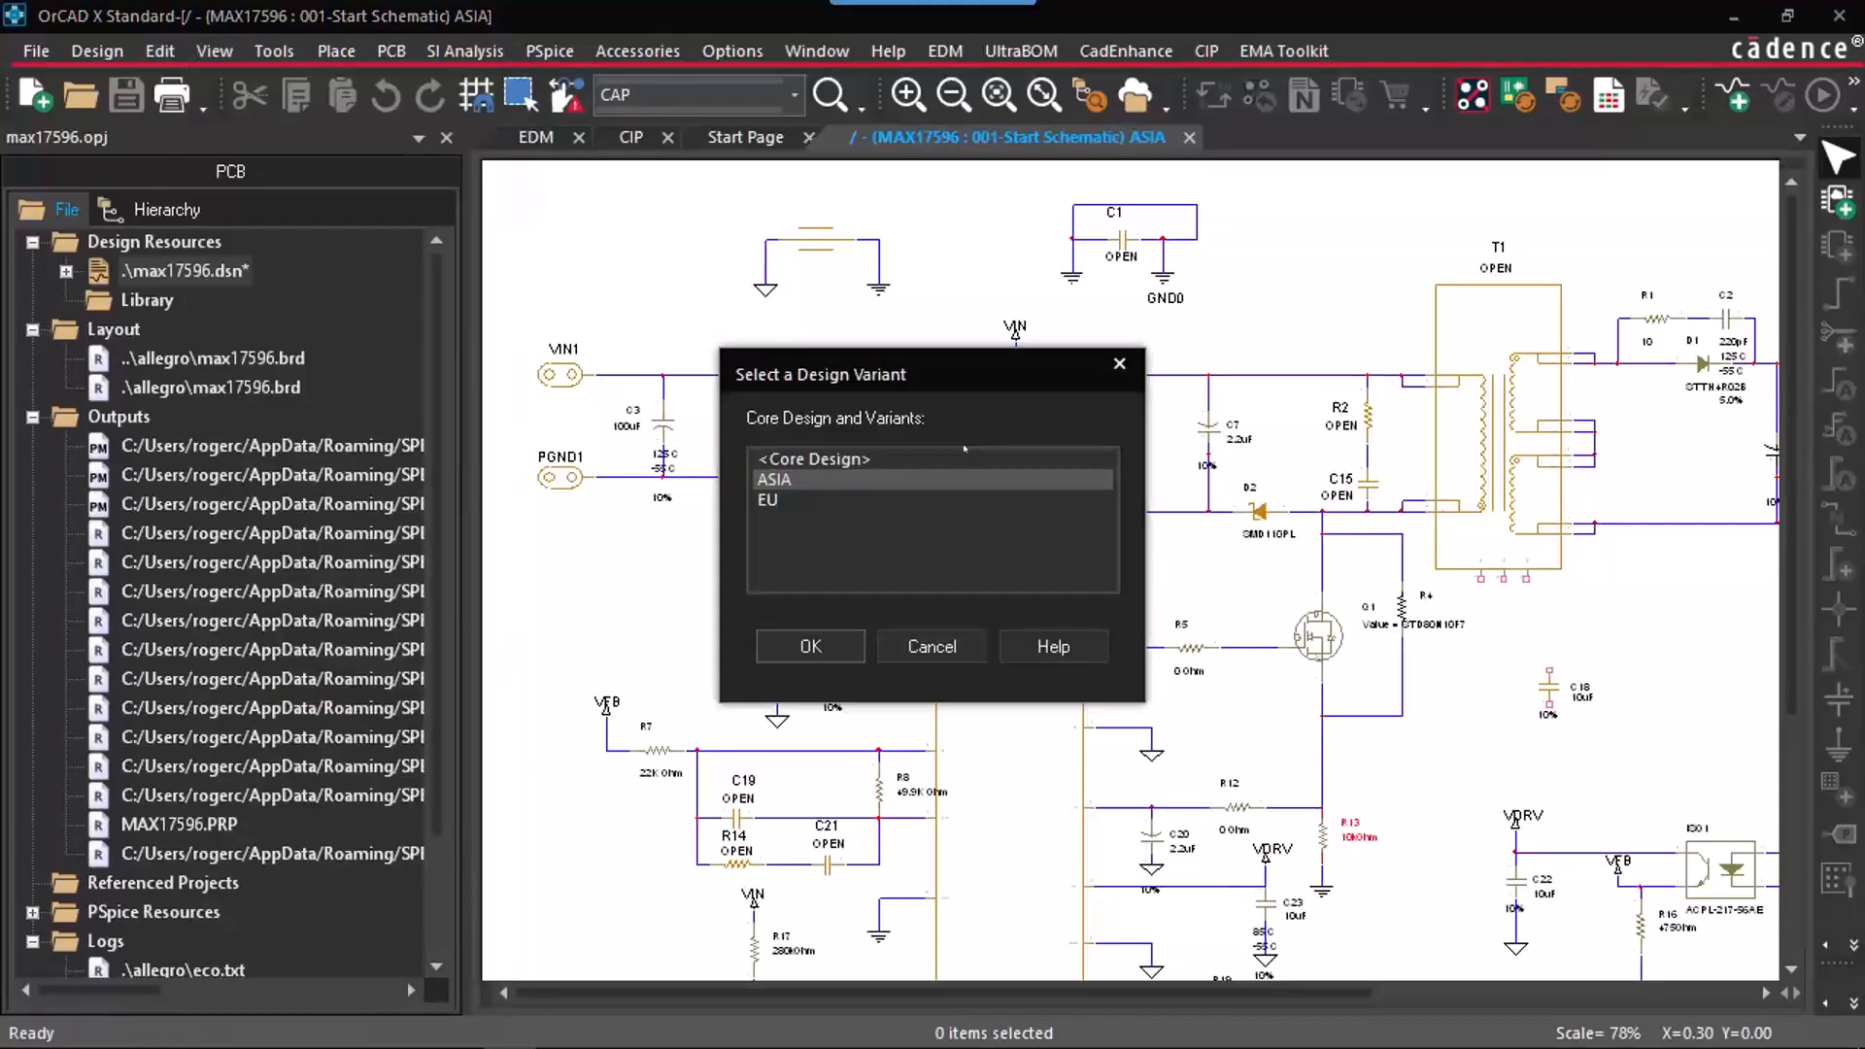
{"action": "left_click", "coordinate": [811, 646]}
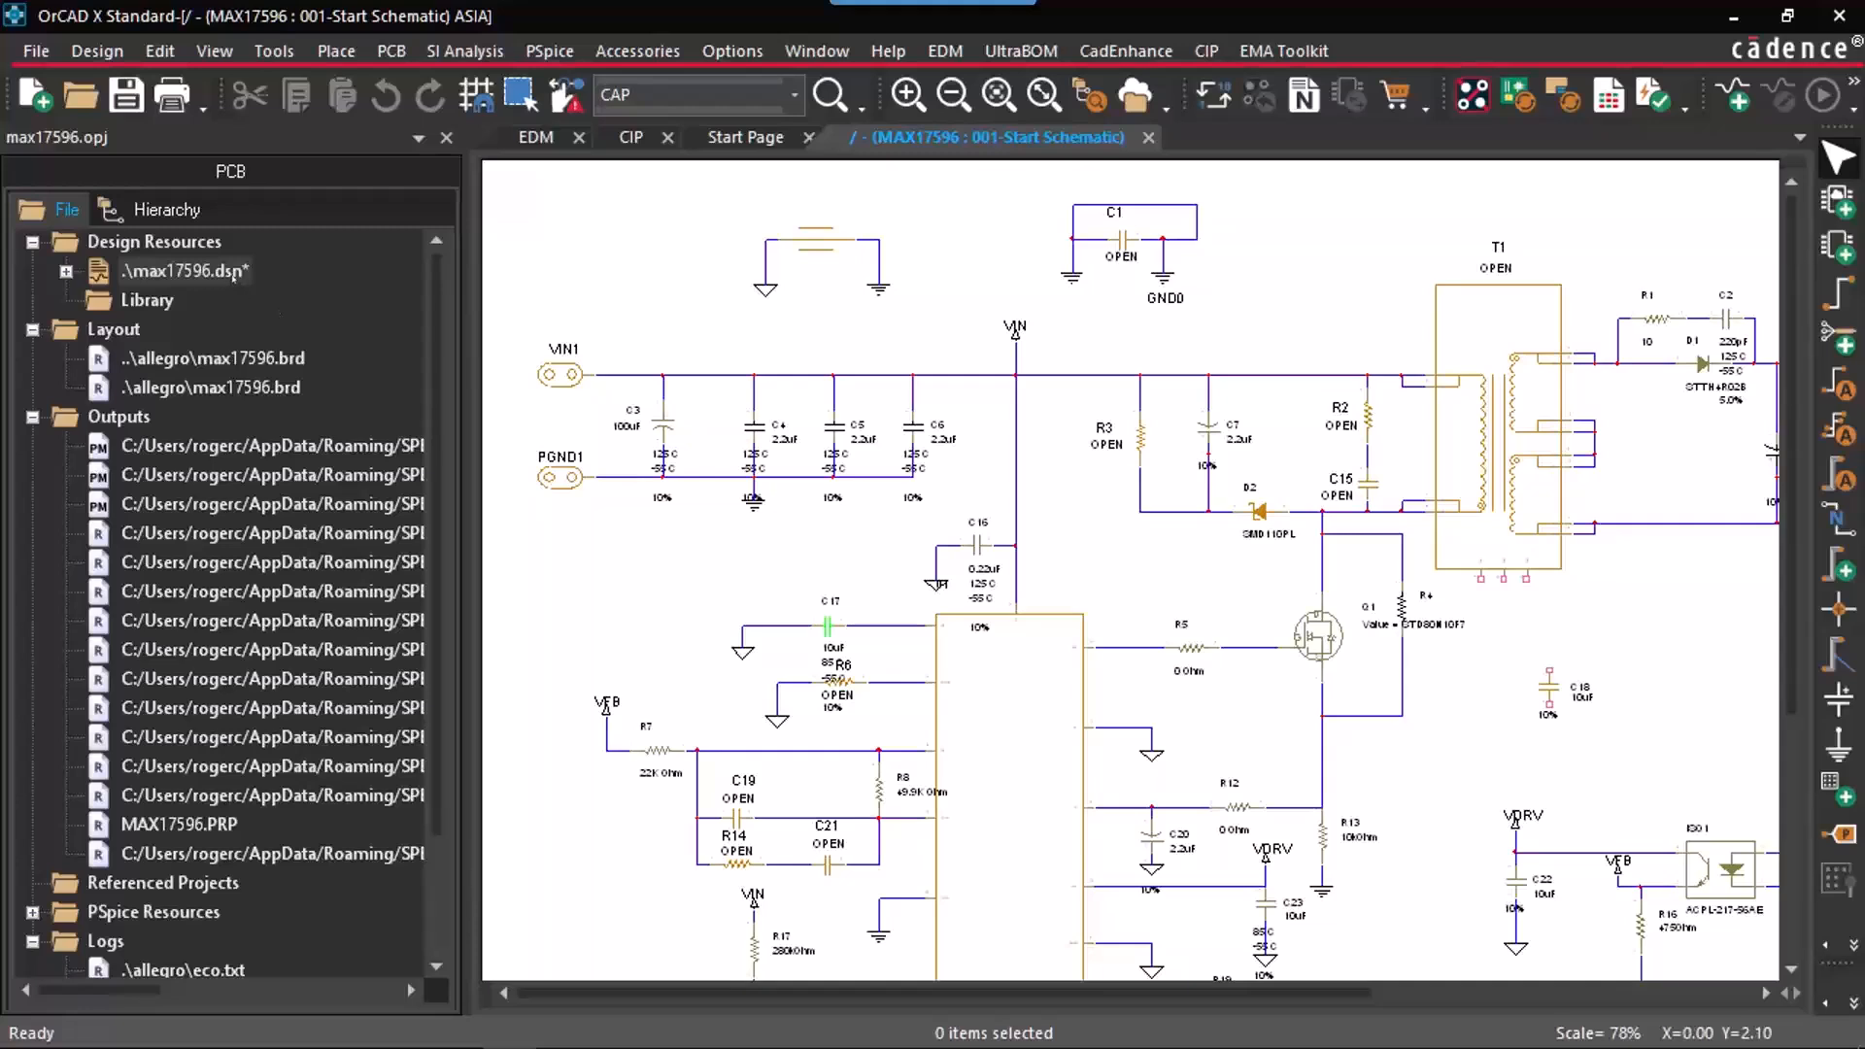
Step: Generate a merged variant report of max17596.dsn for the ASIA and EU variants using the Report 1 template
{"action": "left_click", "coordinate": [233, 277]}
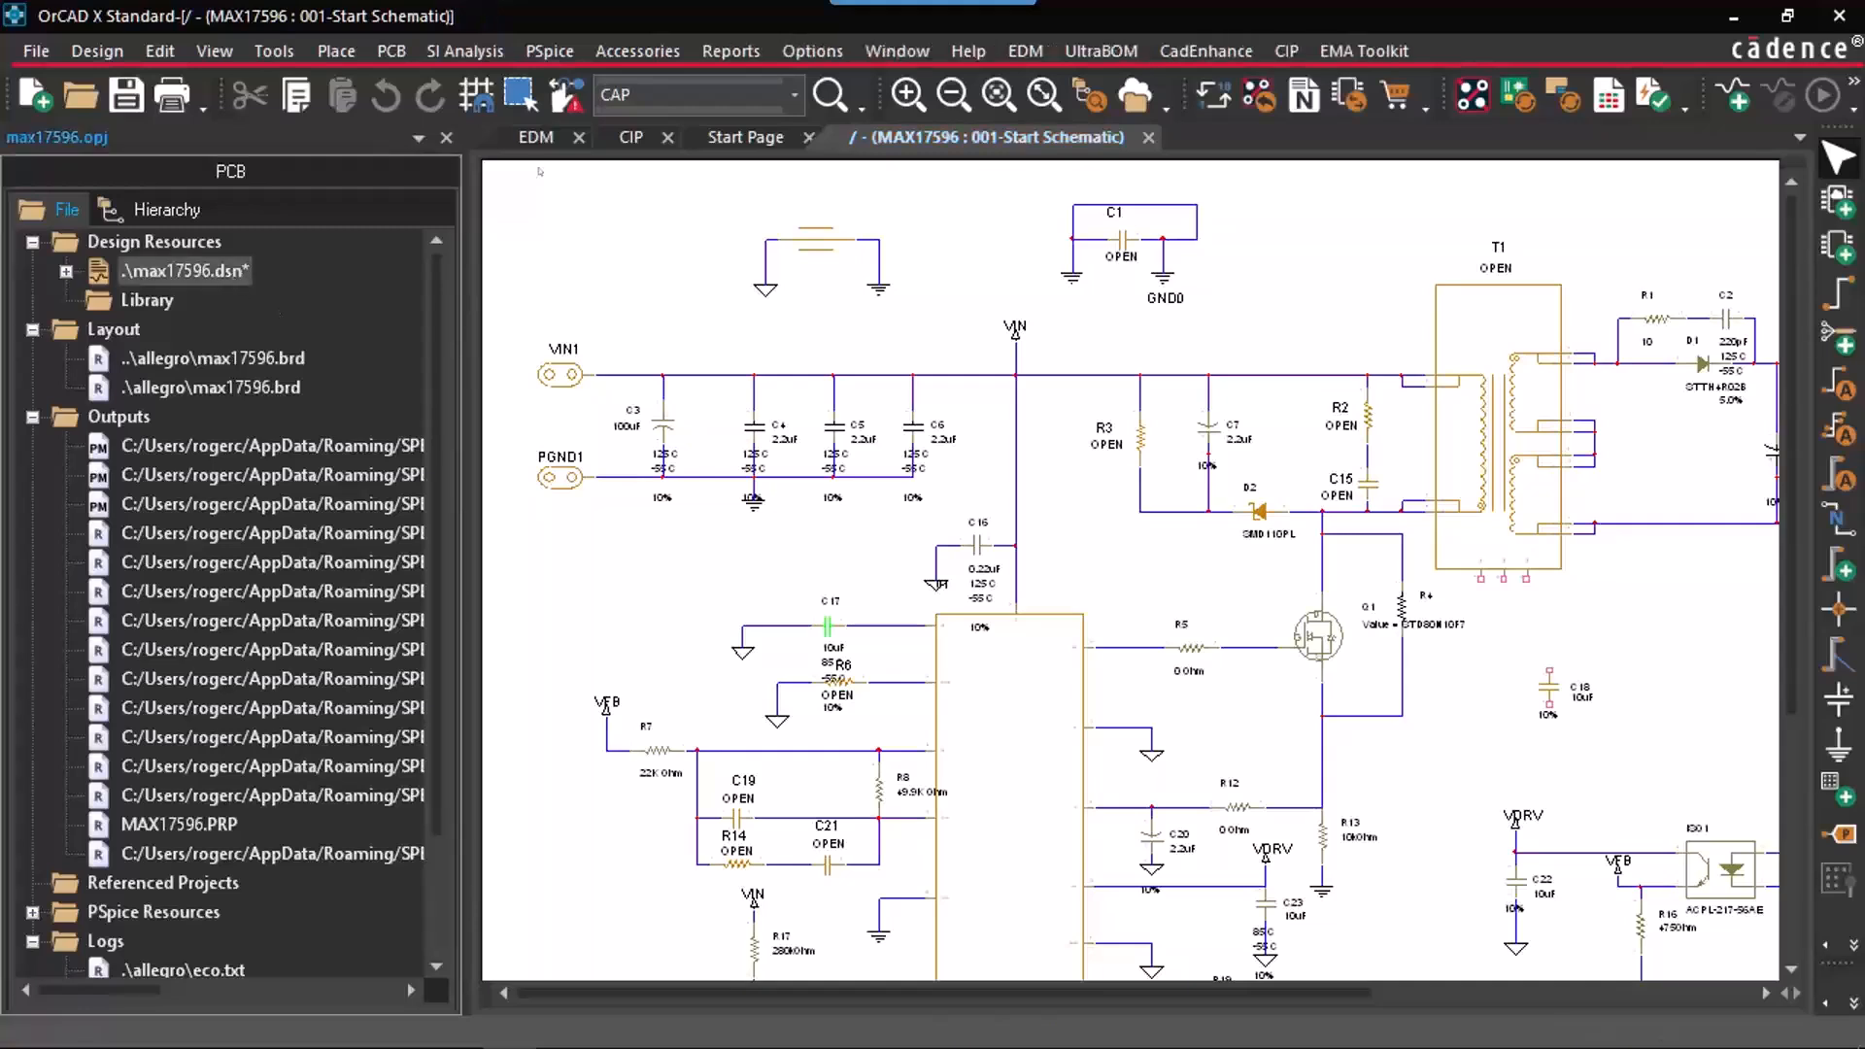
{"action": "left_click", "coordinate": [730, 53]}
{"action": "left_click", "coordinate": [794, 122]}
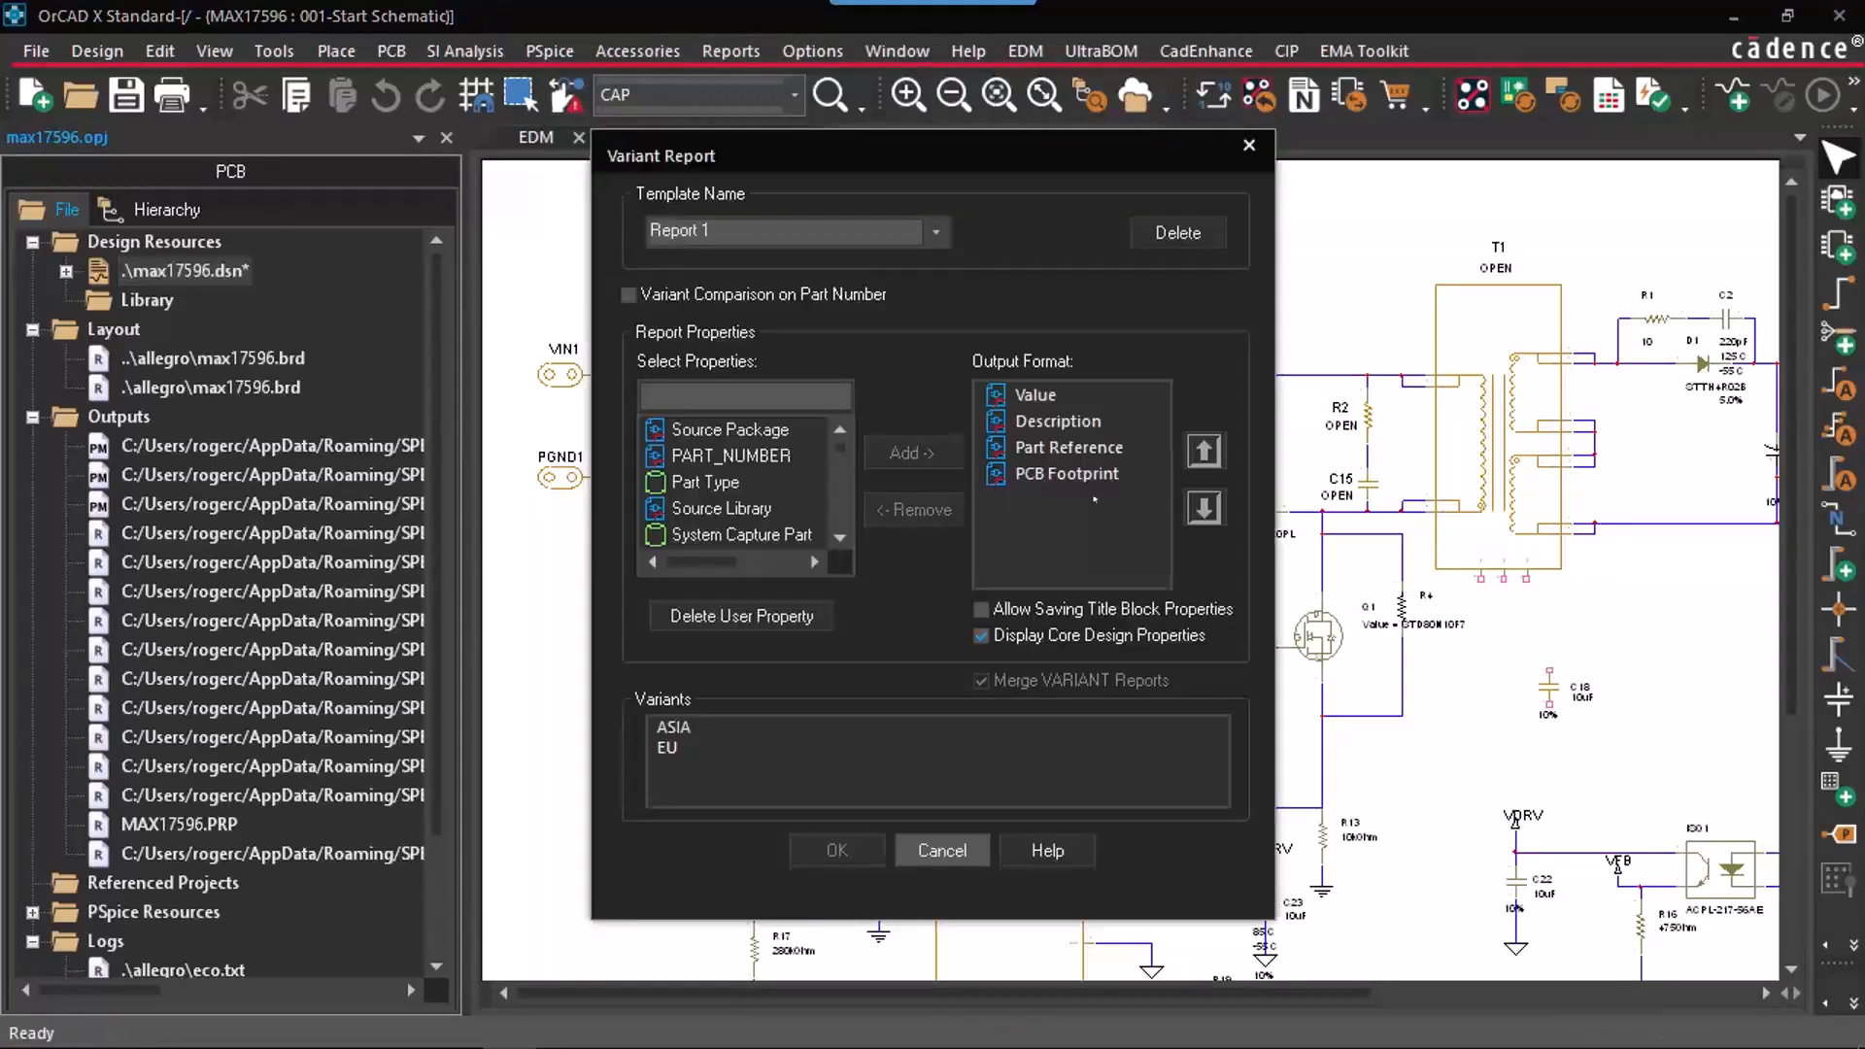
{"action": "left_click", "coordinate": [757, 731]}
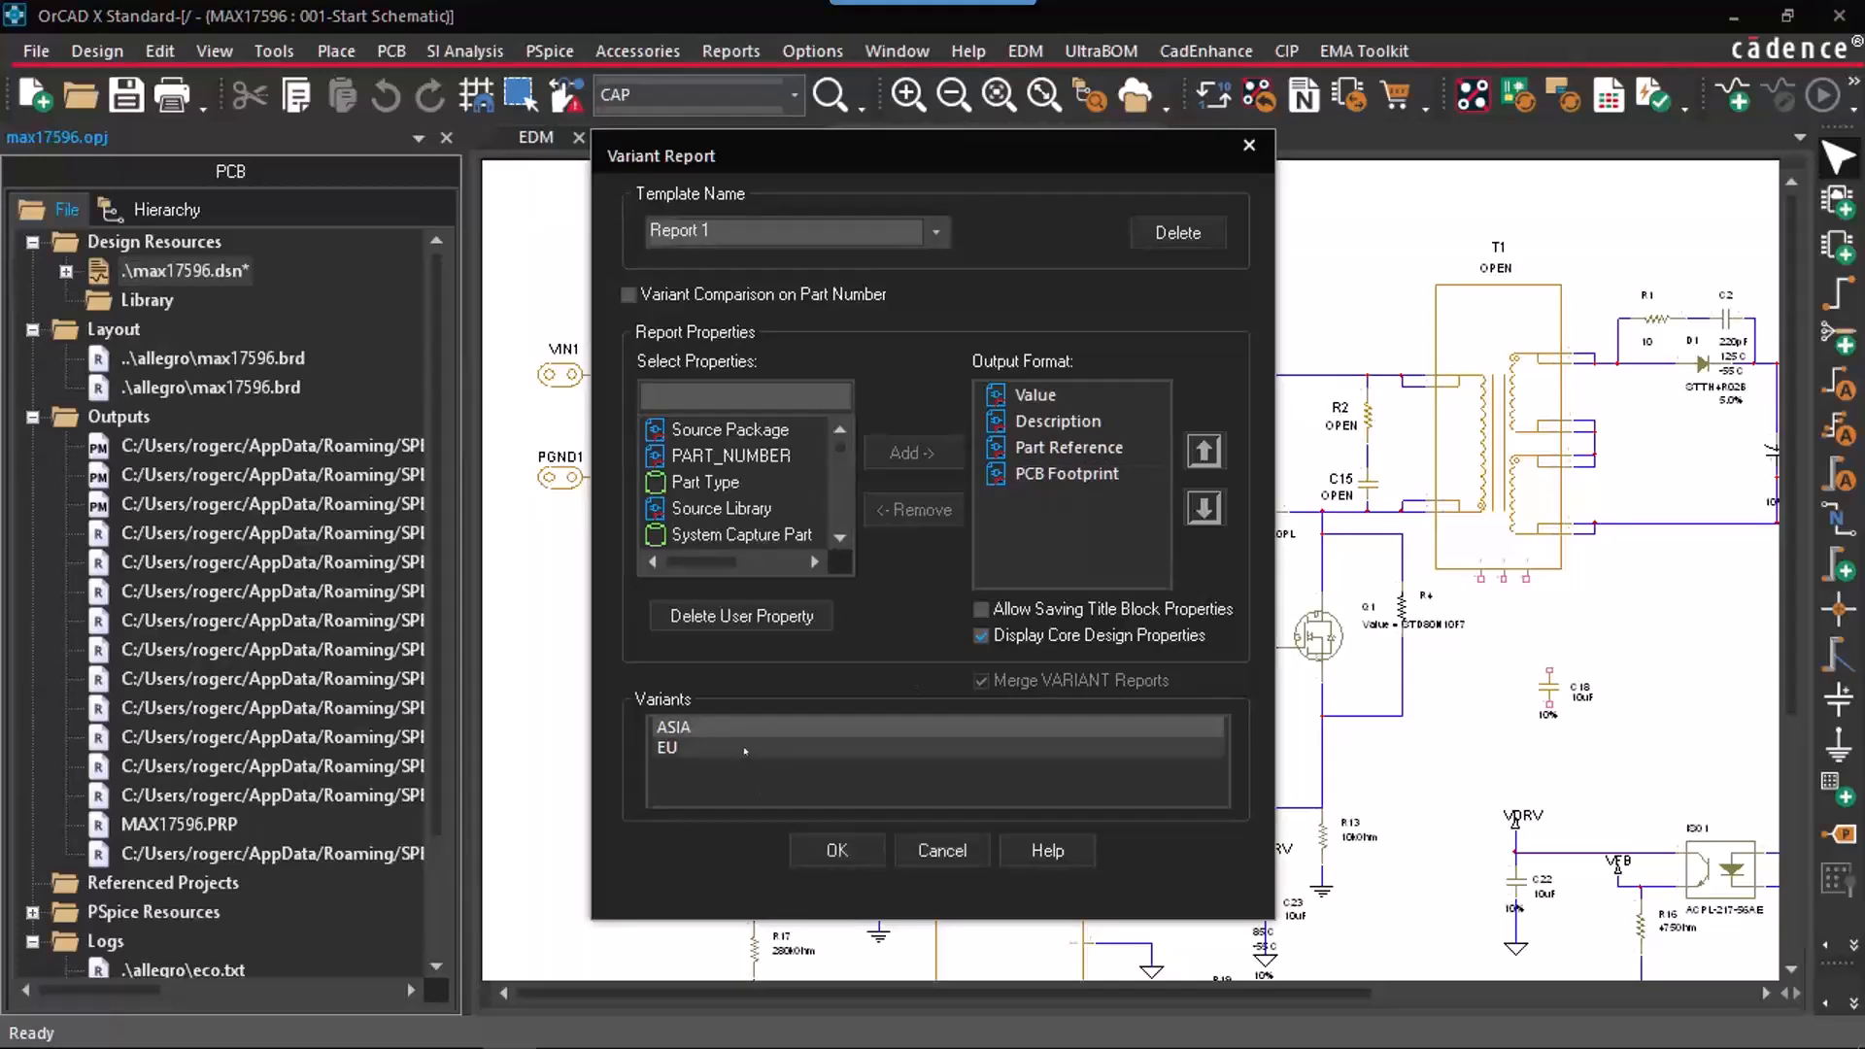
{"action": "left_click", "coordinate": [746, 749]}
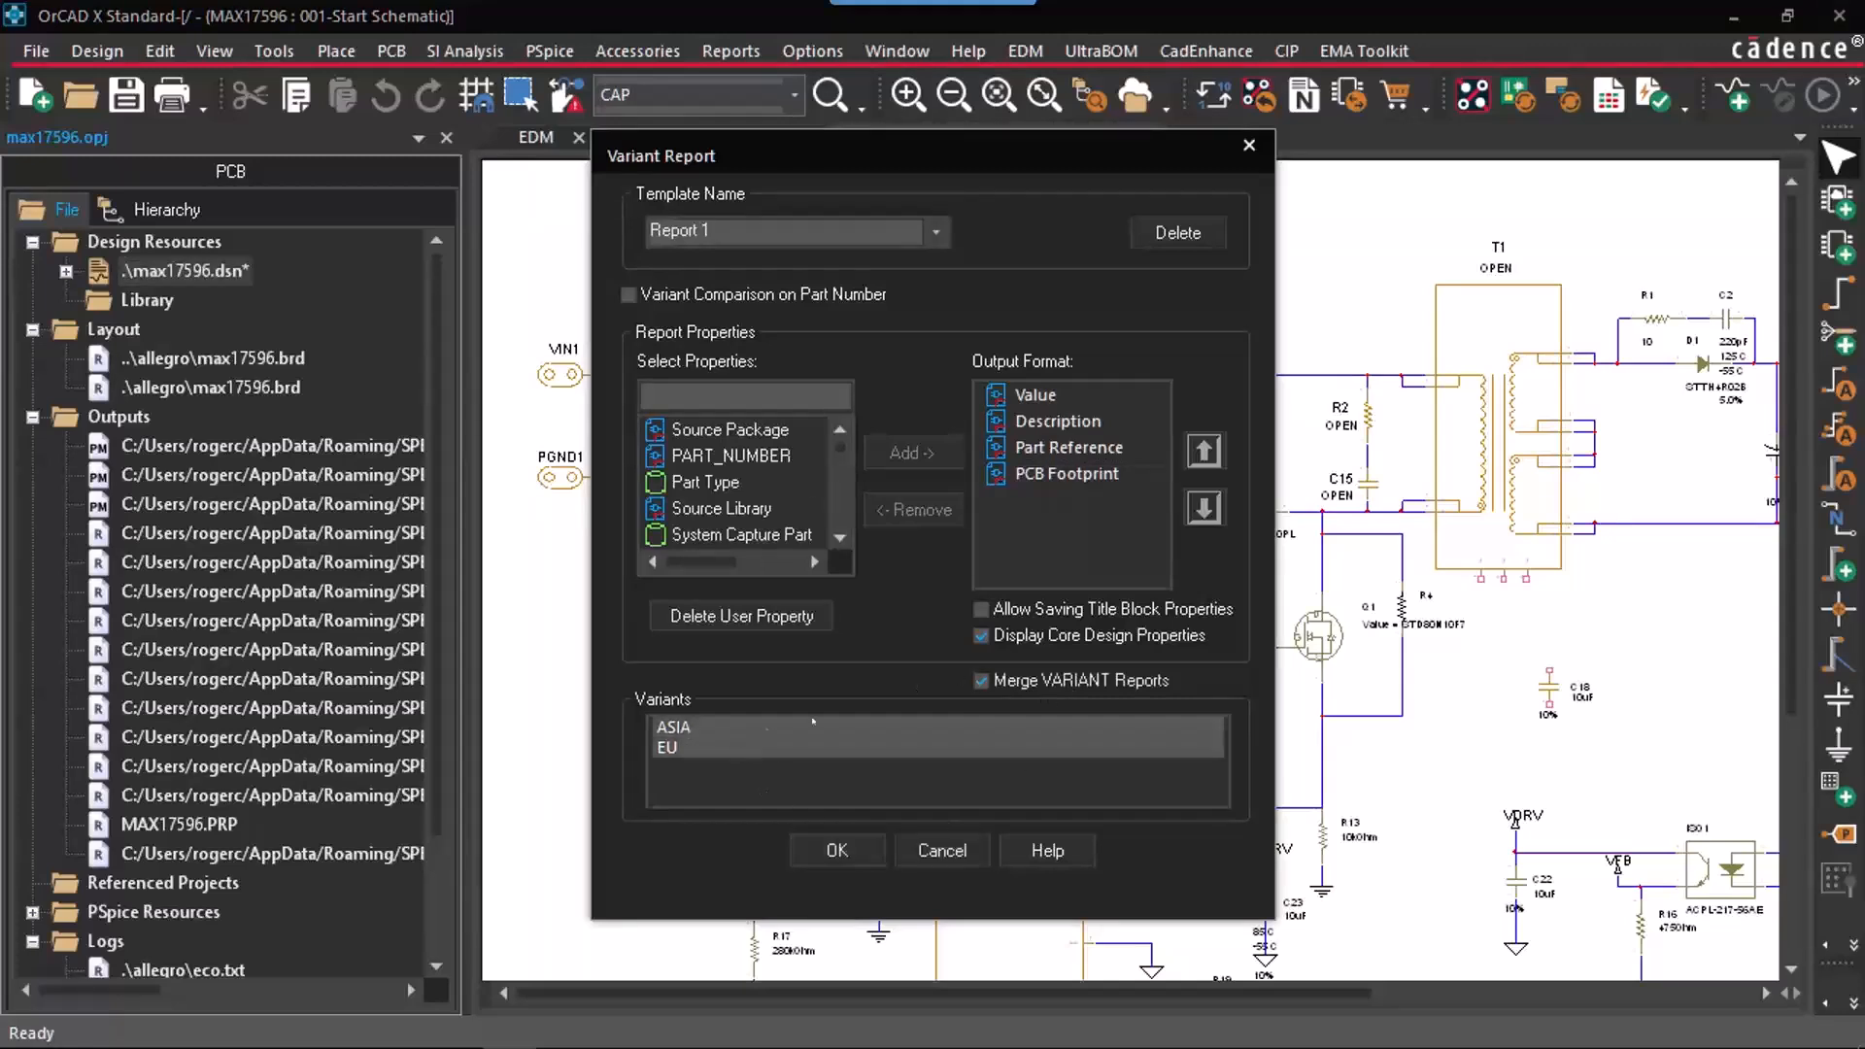
{"action": "left_click", "coordinate": [838, 851]}
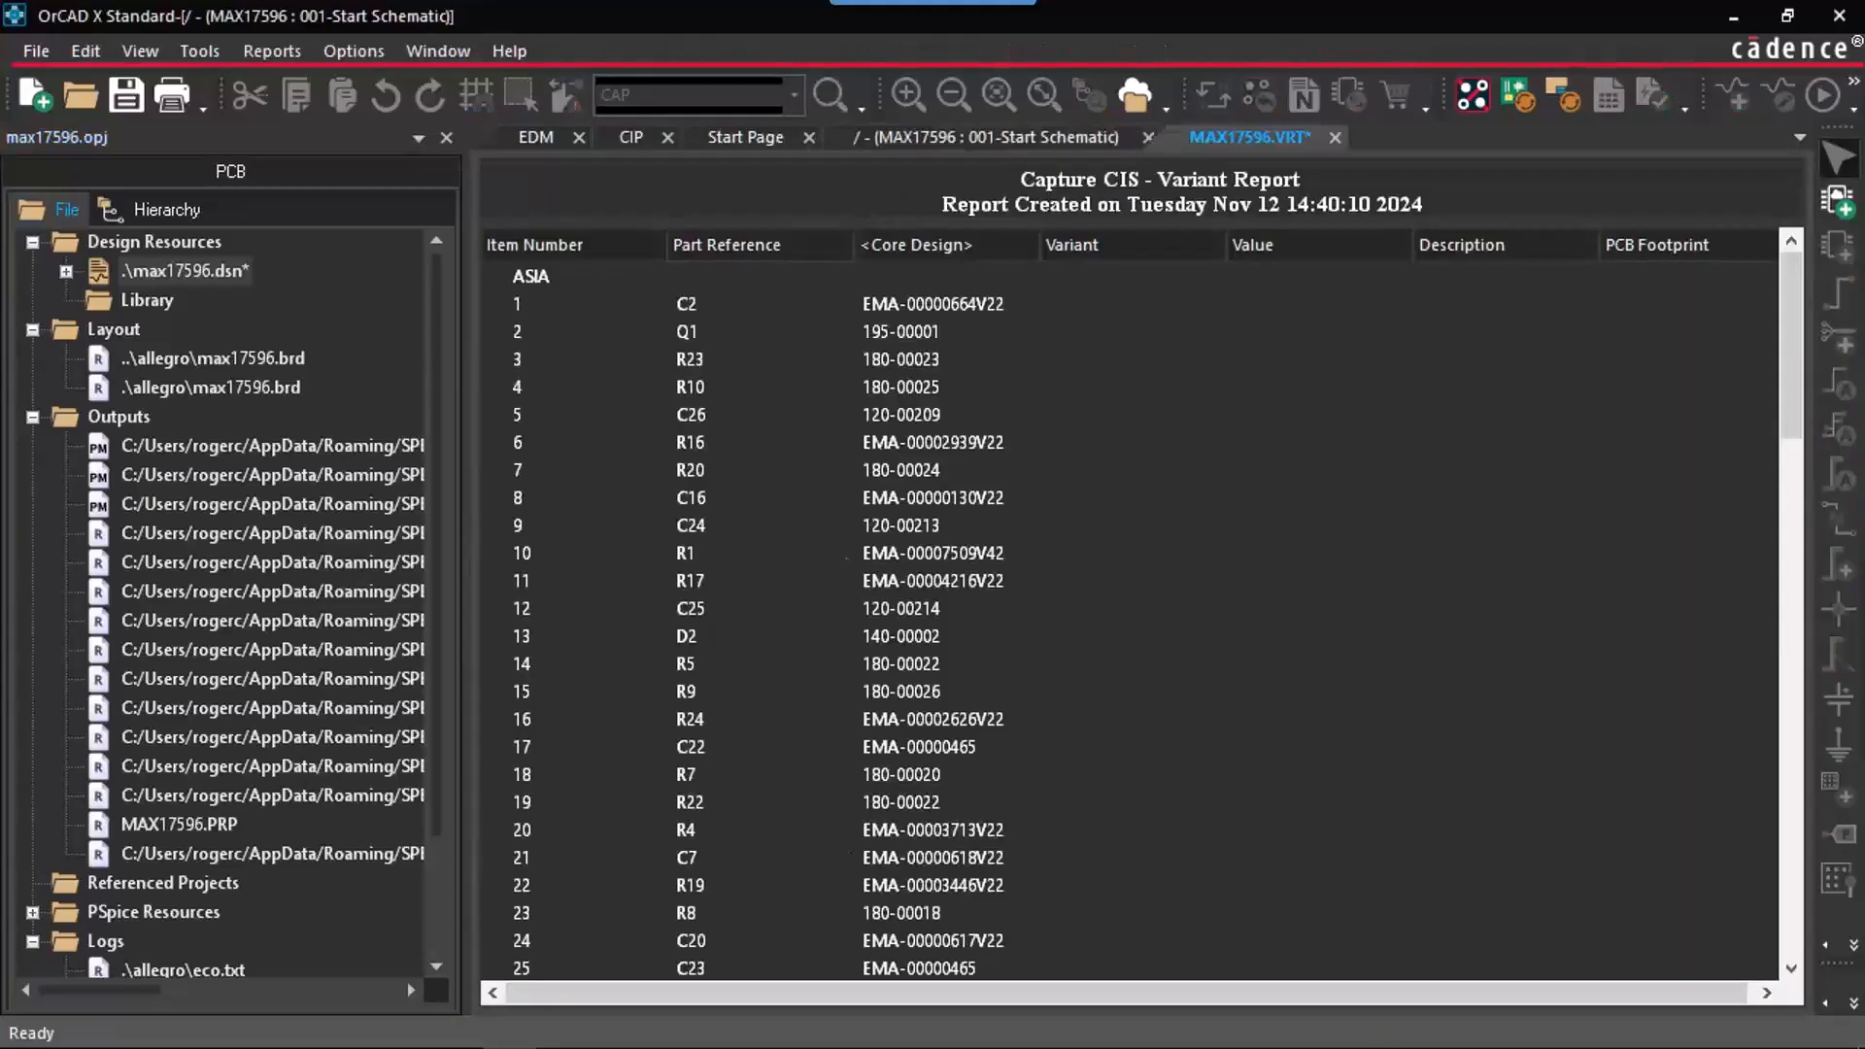
Step: Review the ASIA and EU part differences in the variant report and widen its Description column
{"action": "scroll", "coordinate": [1117, 599], "scroll_direction": "down", "scroll_amount": 6}
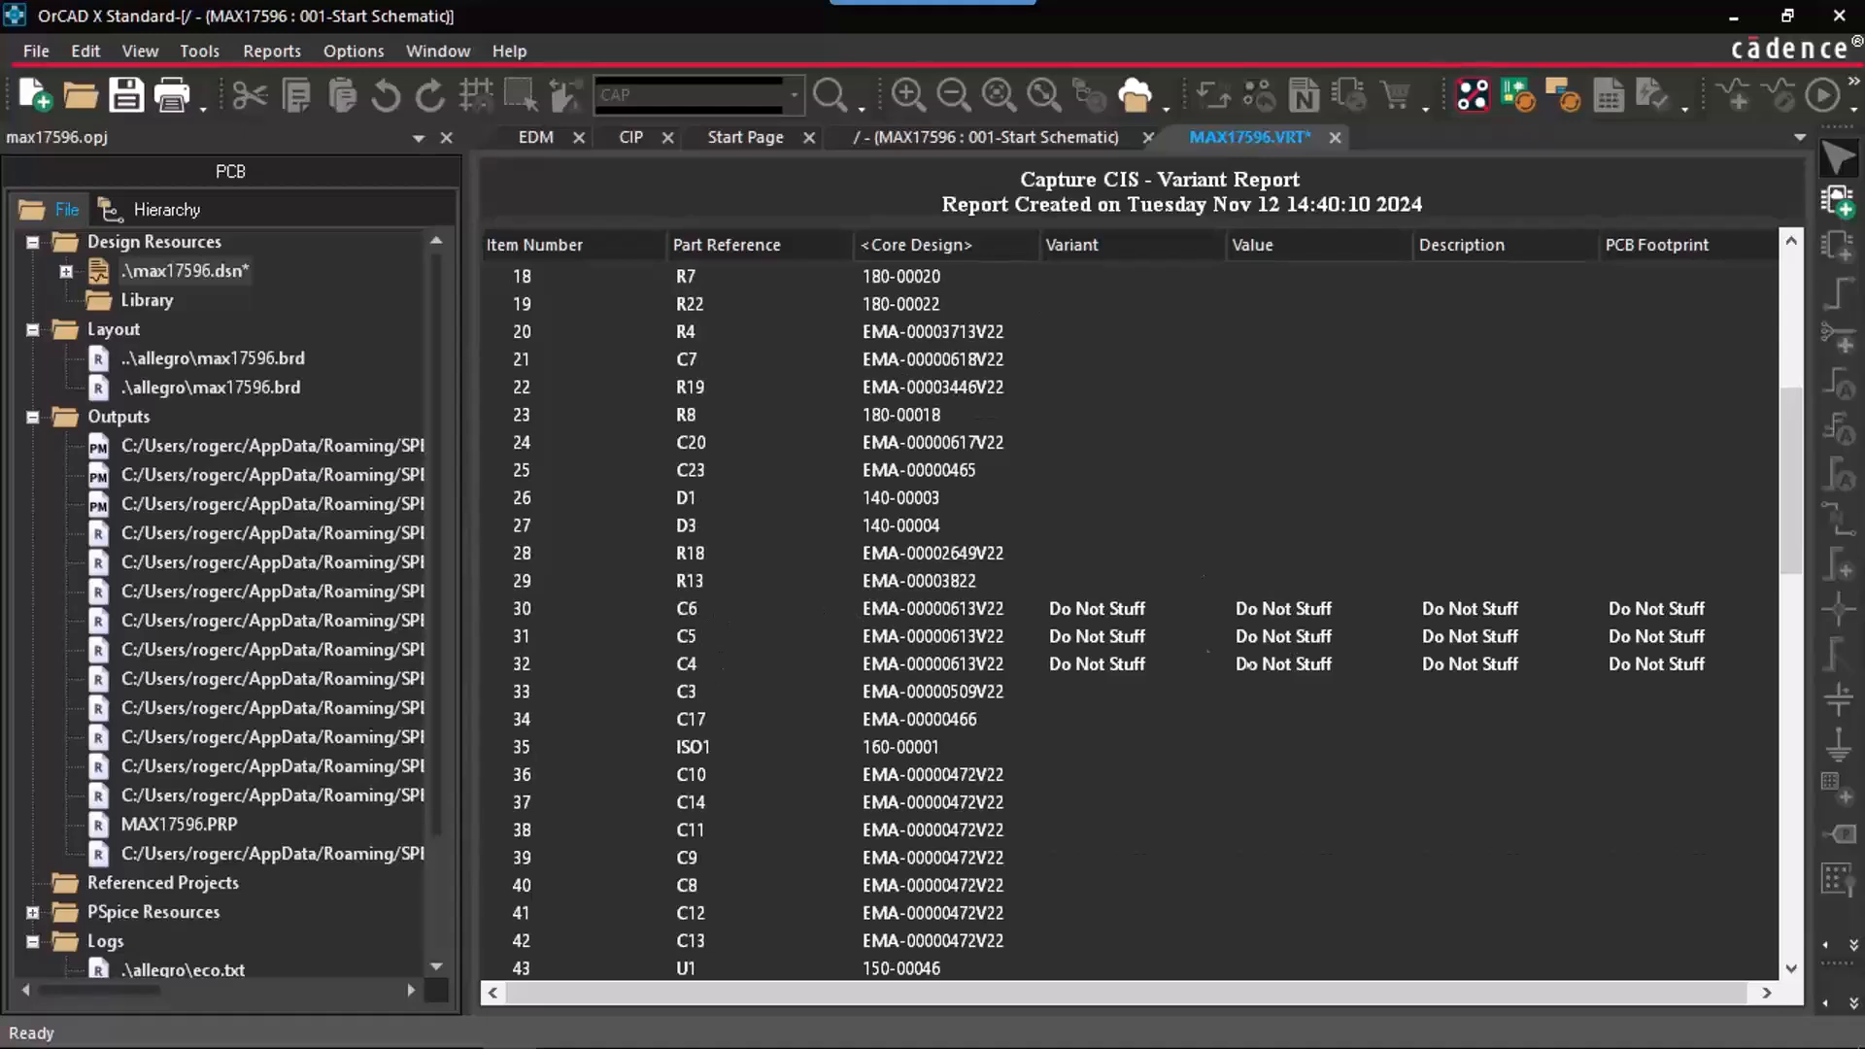
{"action": "scroll", "coordinate": [1400, 657], "scroll_direction": "down", "scroll_amount": 12}
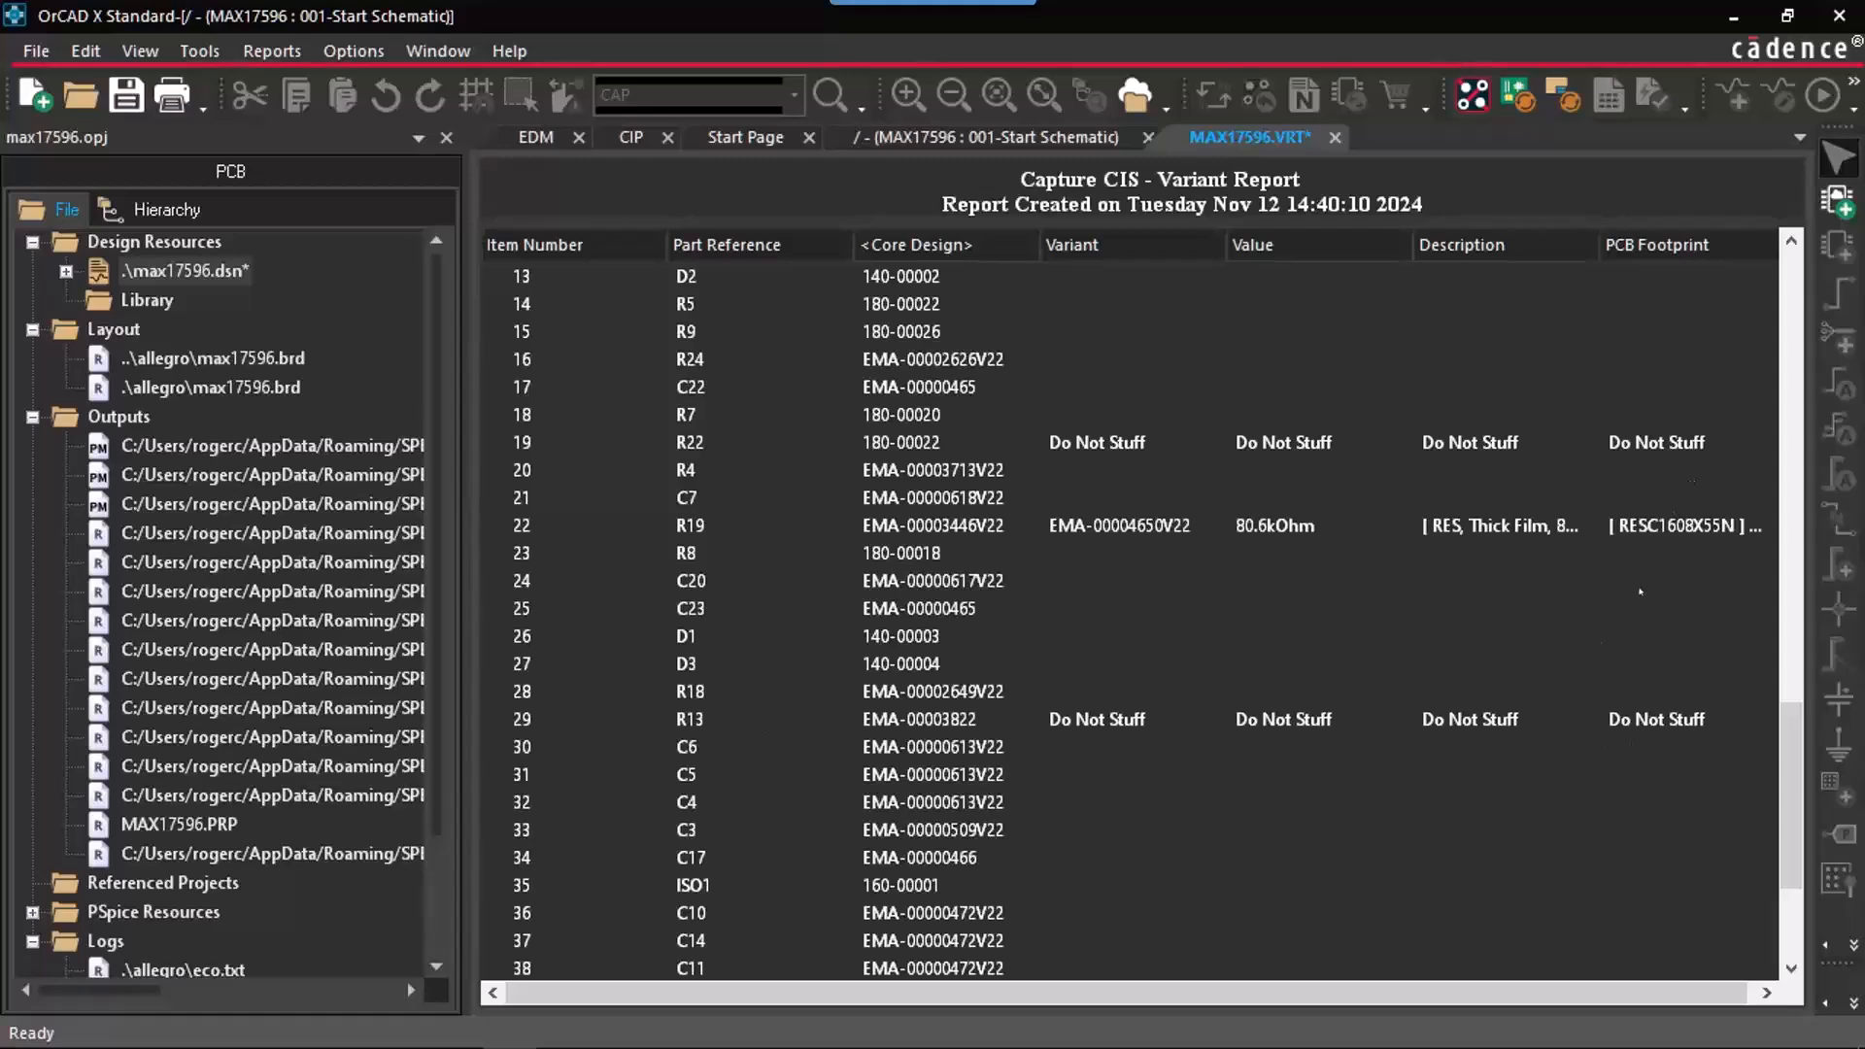
{"action": "left_click_drag", "start_coordinate": [1240, 996], "coordinate": [1302, 993]}
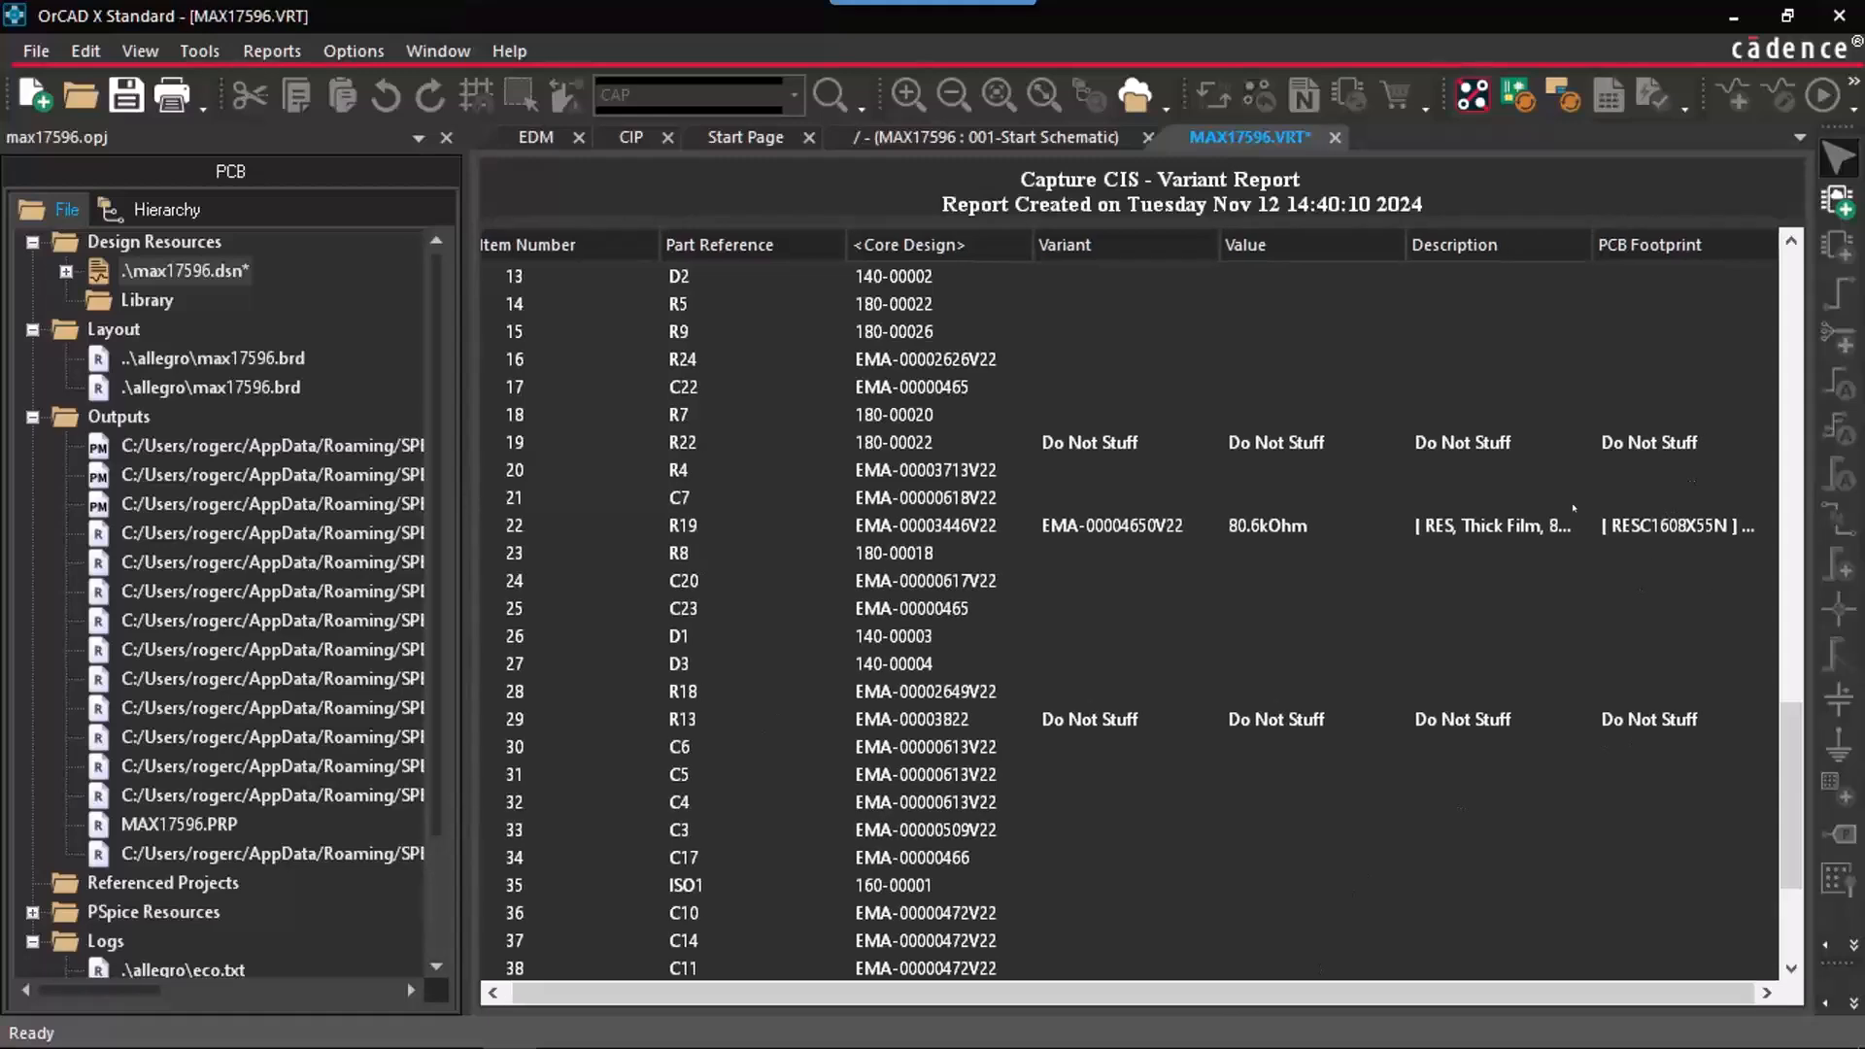
{"action": "left_click_drag", "start_coordinate": [1589, 244], "coordinate": [1736, 247]}
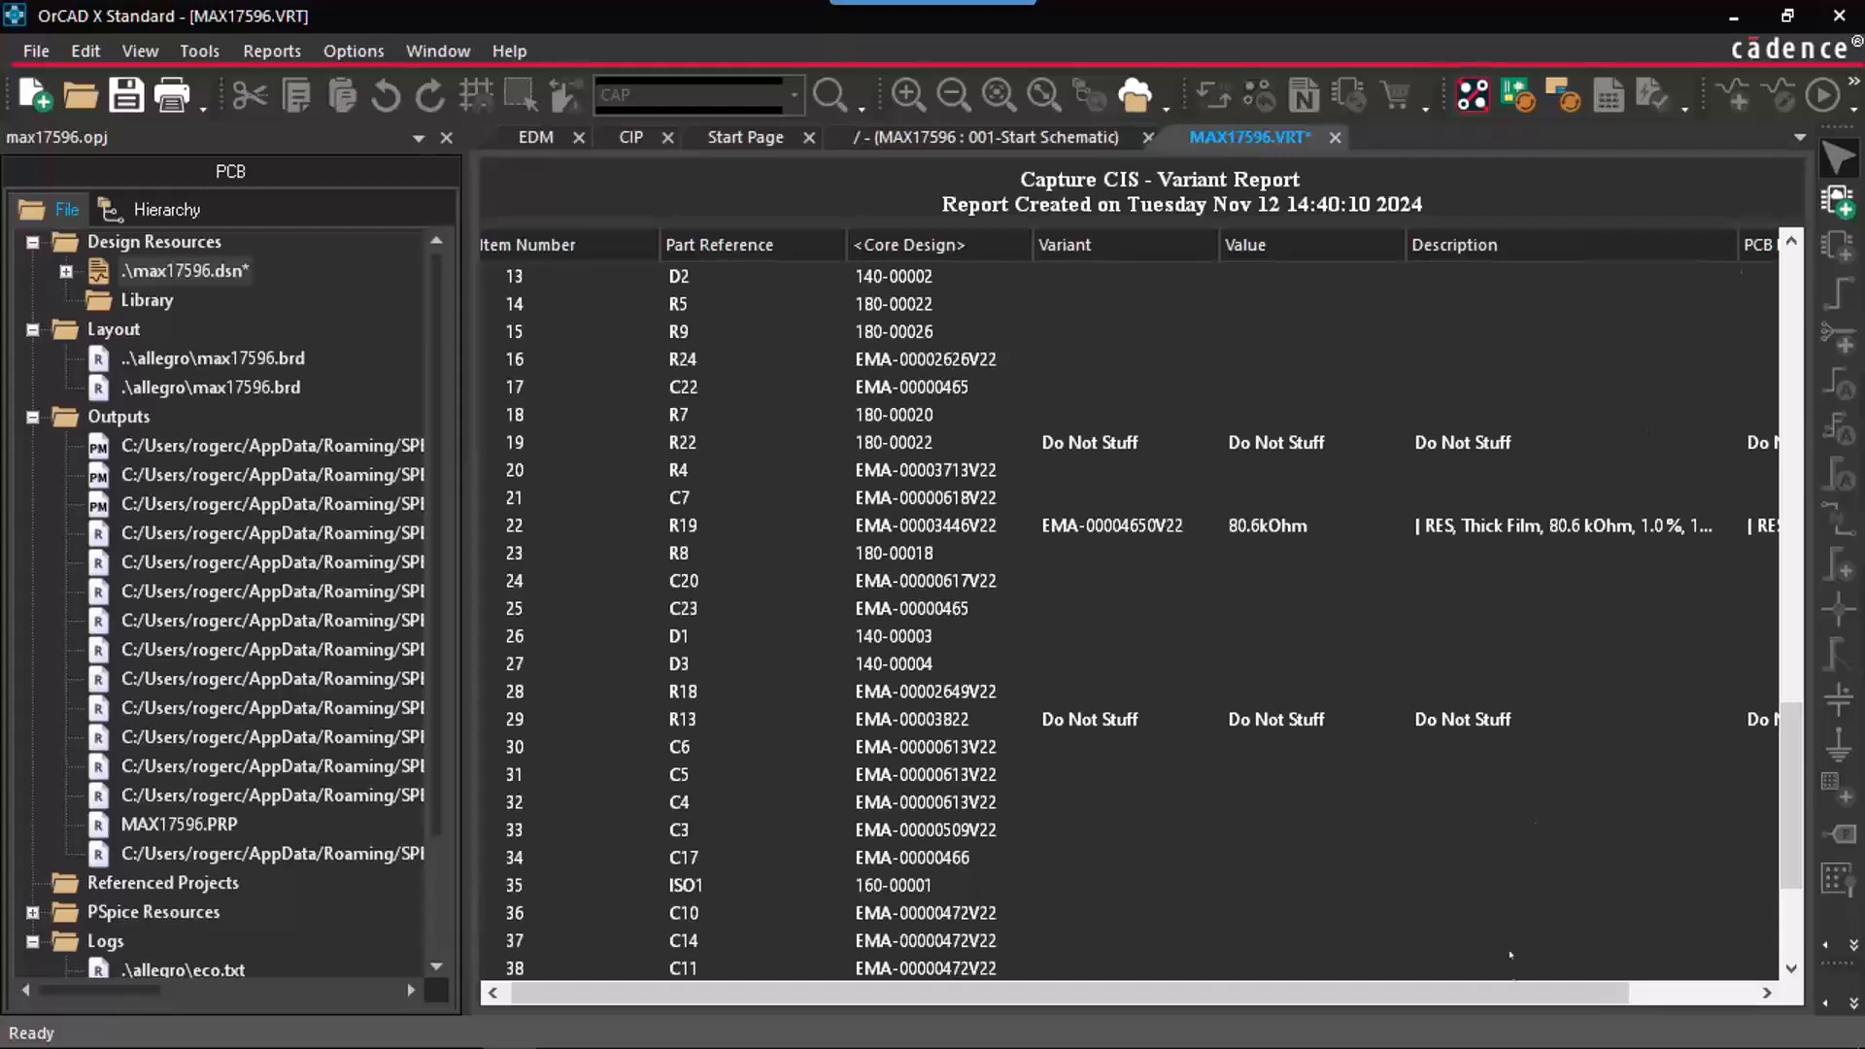
{"action": "left_click", "coordinate": [1651, 964]}
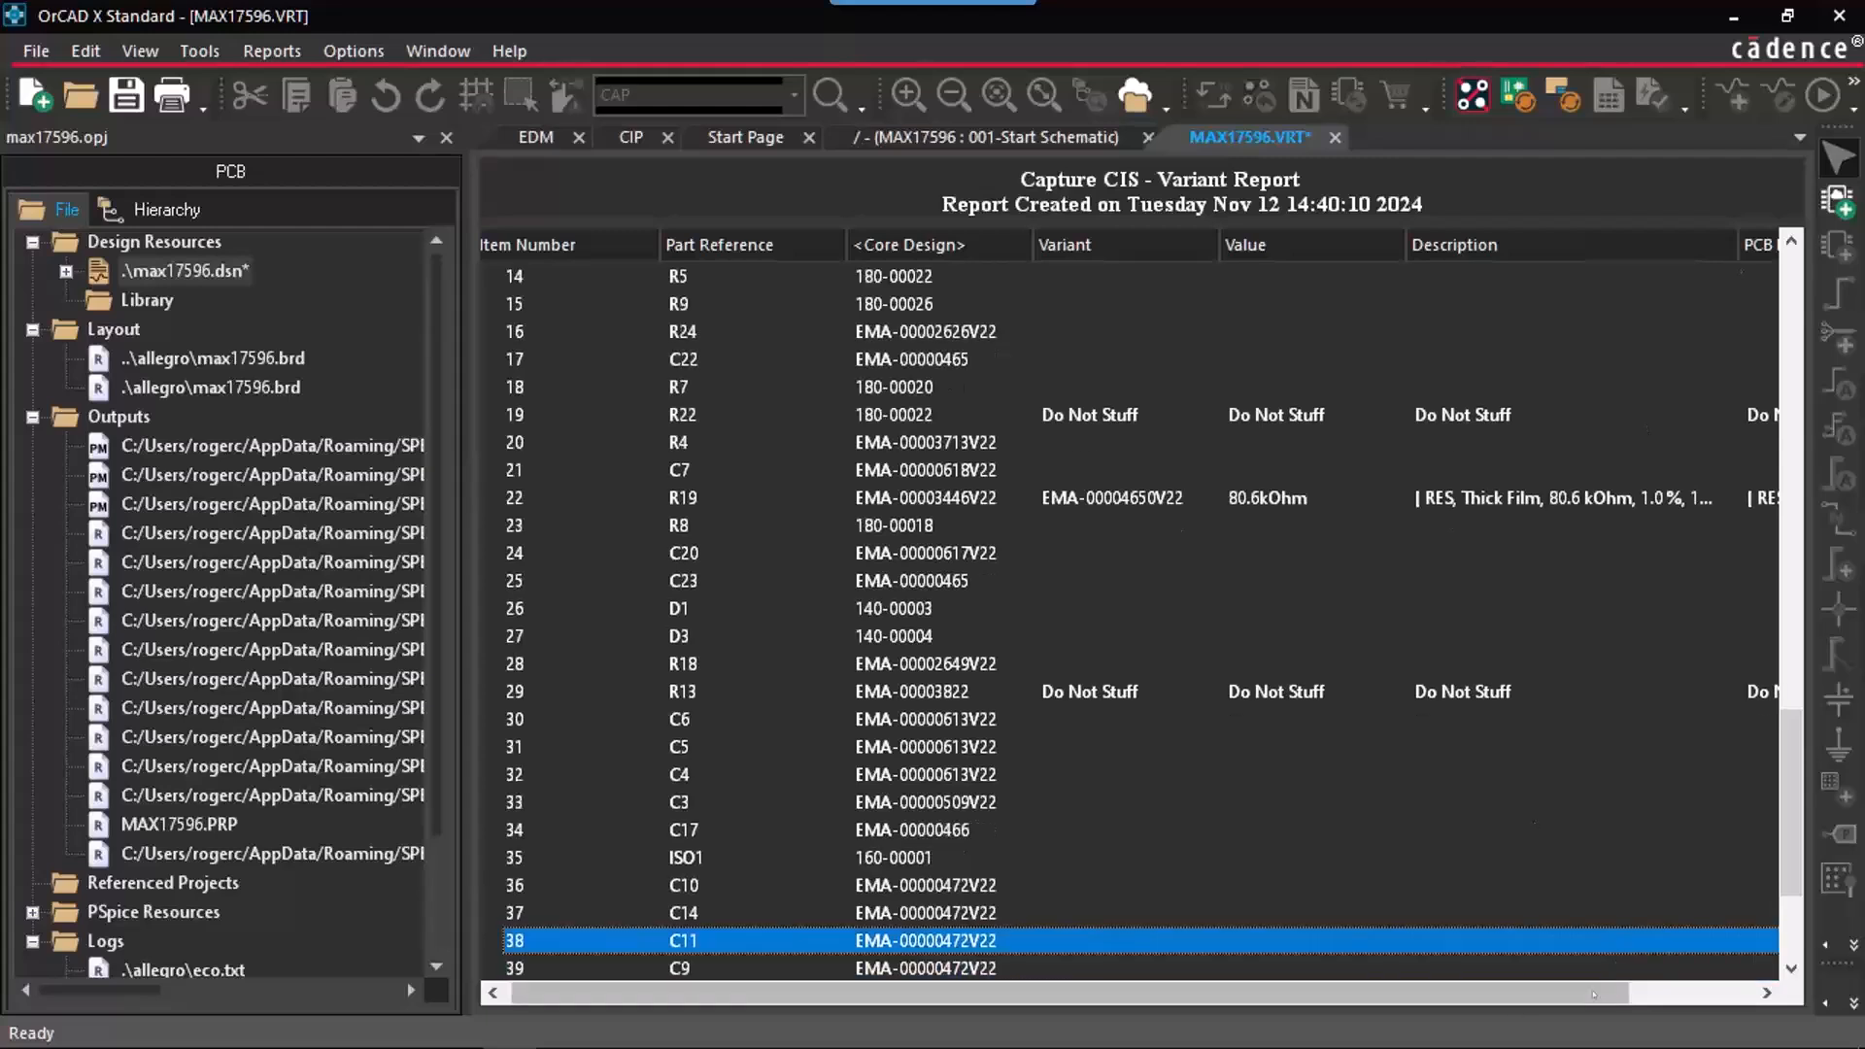
Step: Review resistor R19's variant data in the variant report, widening the PCB Footprint column to read both footprints, and close the report
{"action": "left_click_drag", "start_coordinate": [1594, 990], "coordinate": [1723, 991]}
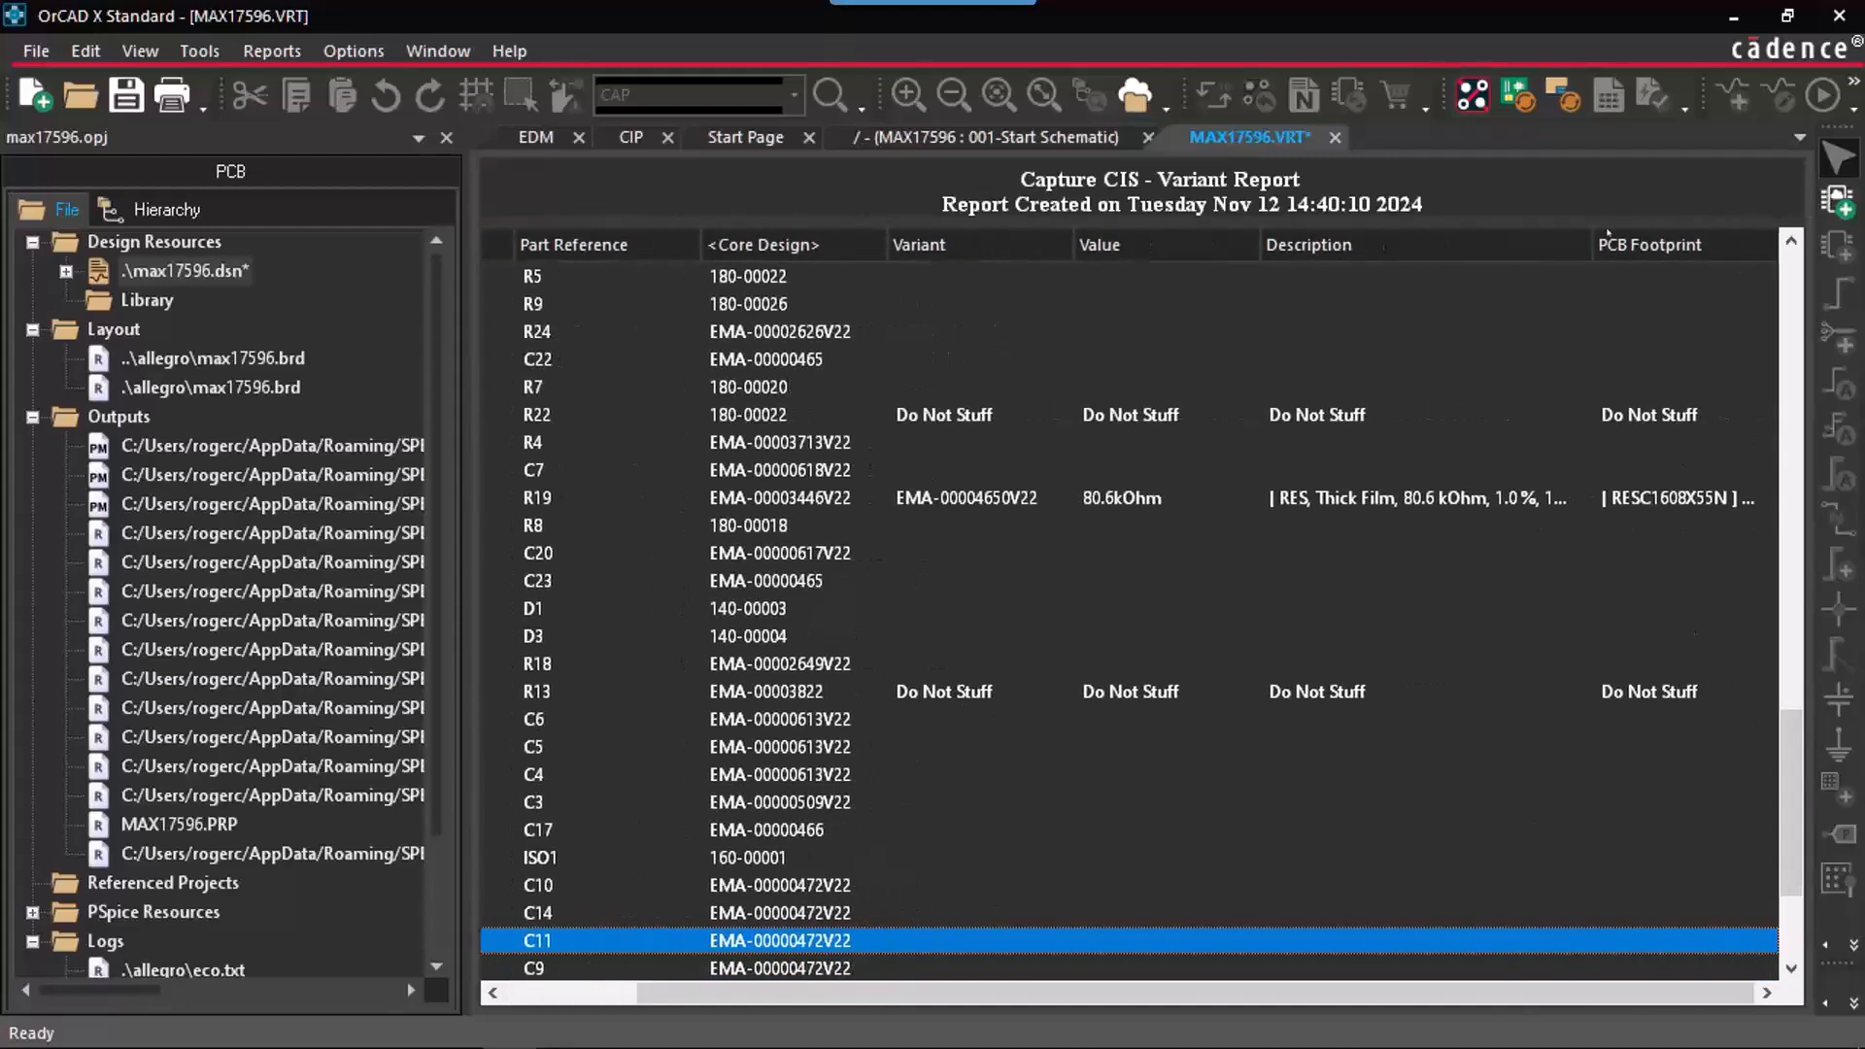
{"action": "left_click", "coordinate": [1691, 499]}
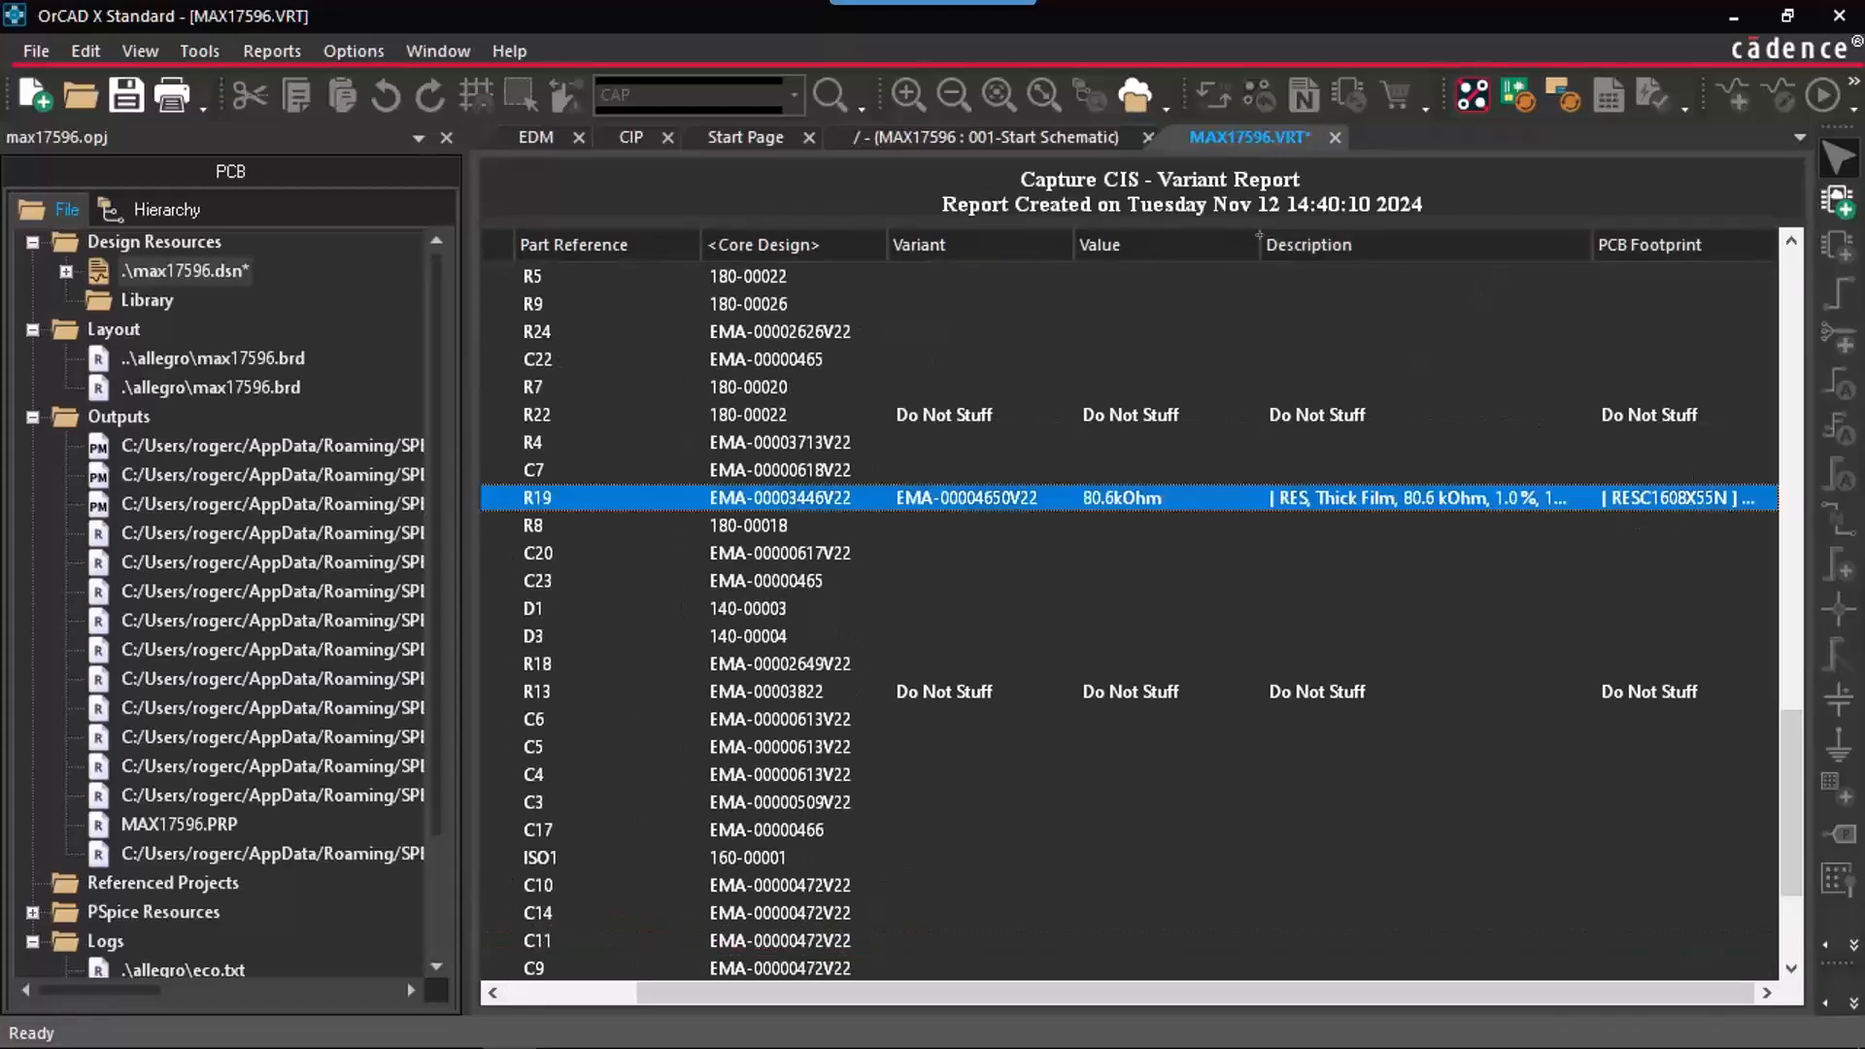
{"action": "left_click_drag", "start_coordinate": [1260, 245], "coordinate": [1219, 255]}
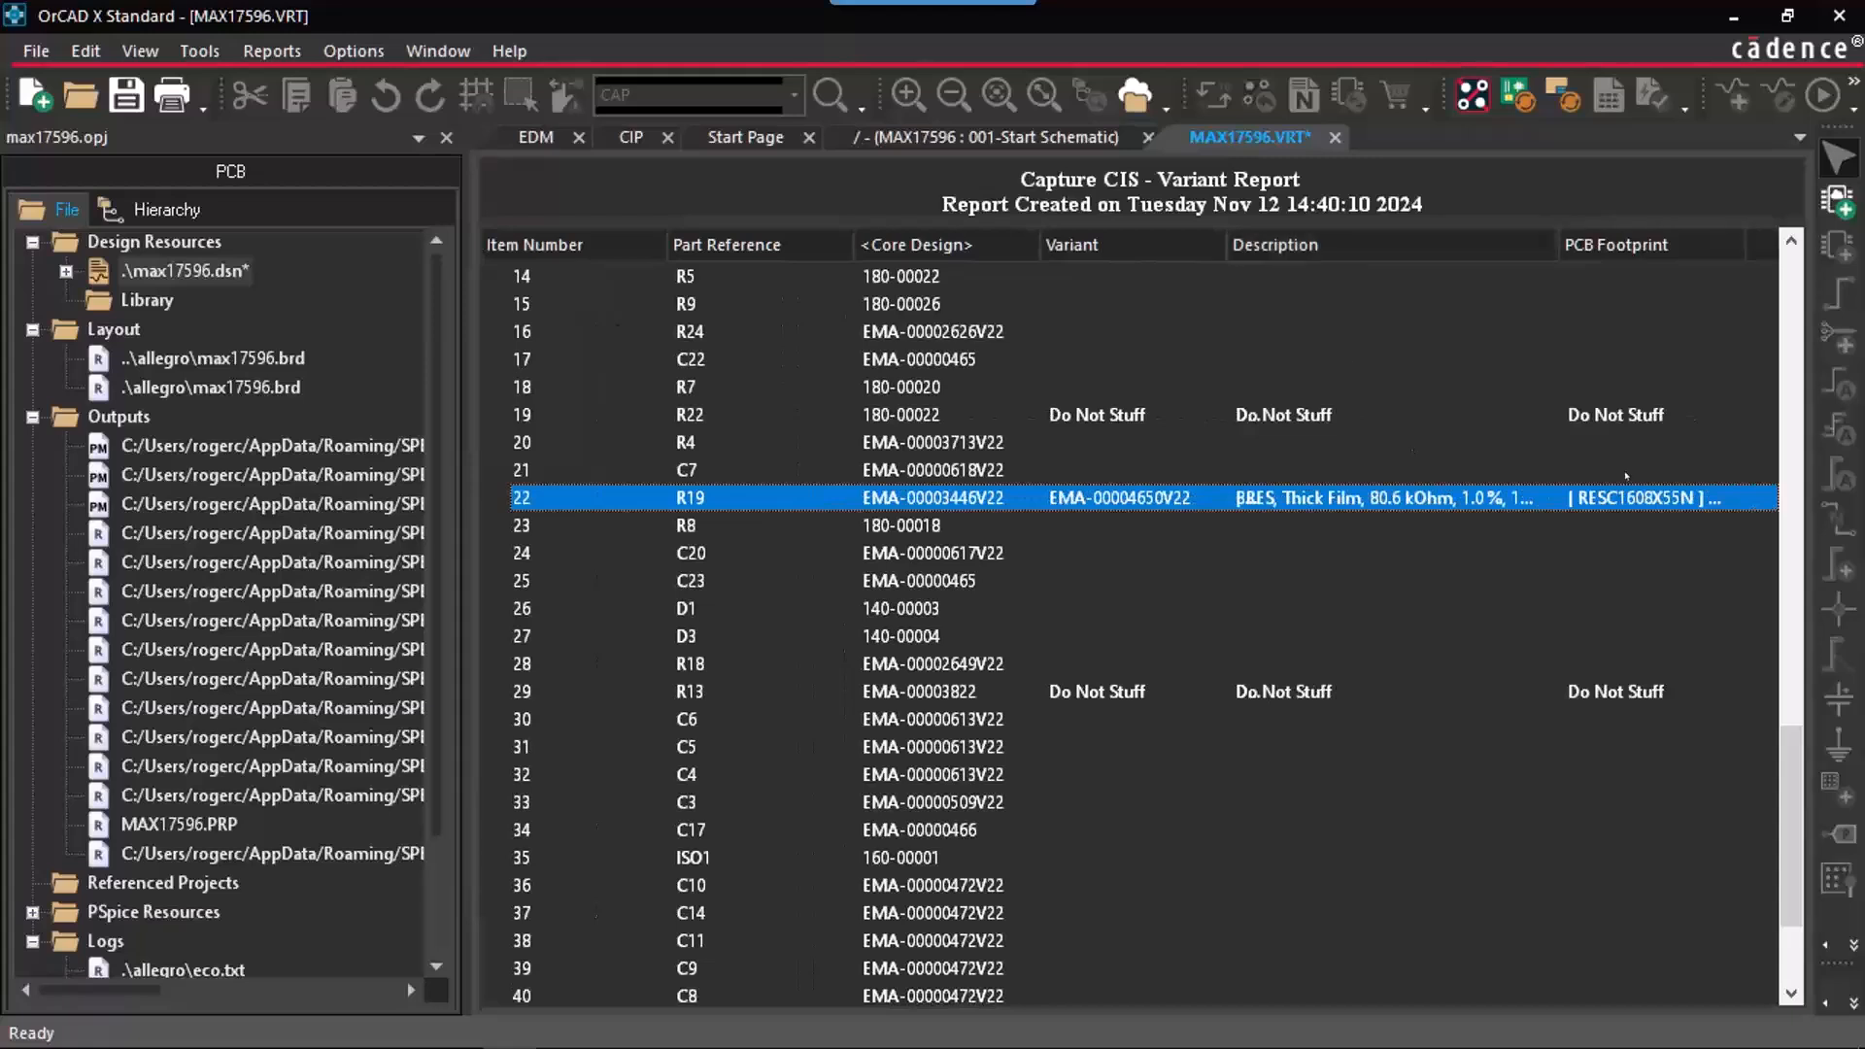
{"action": "left_click_drag", "start_coordinate": [1746, 247], "coordinate": [1794, 254]}
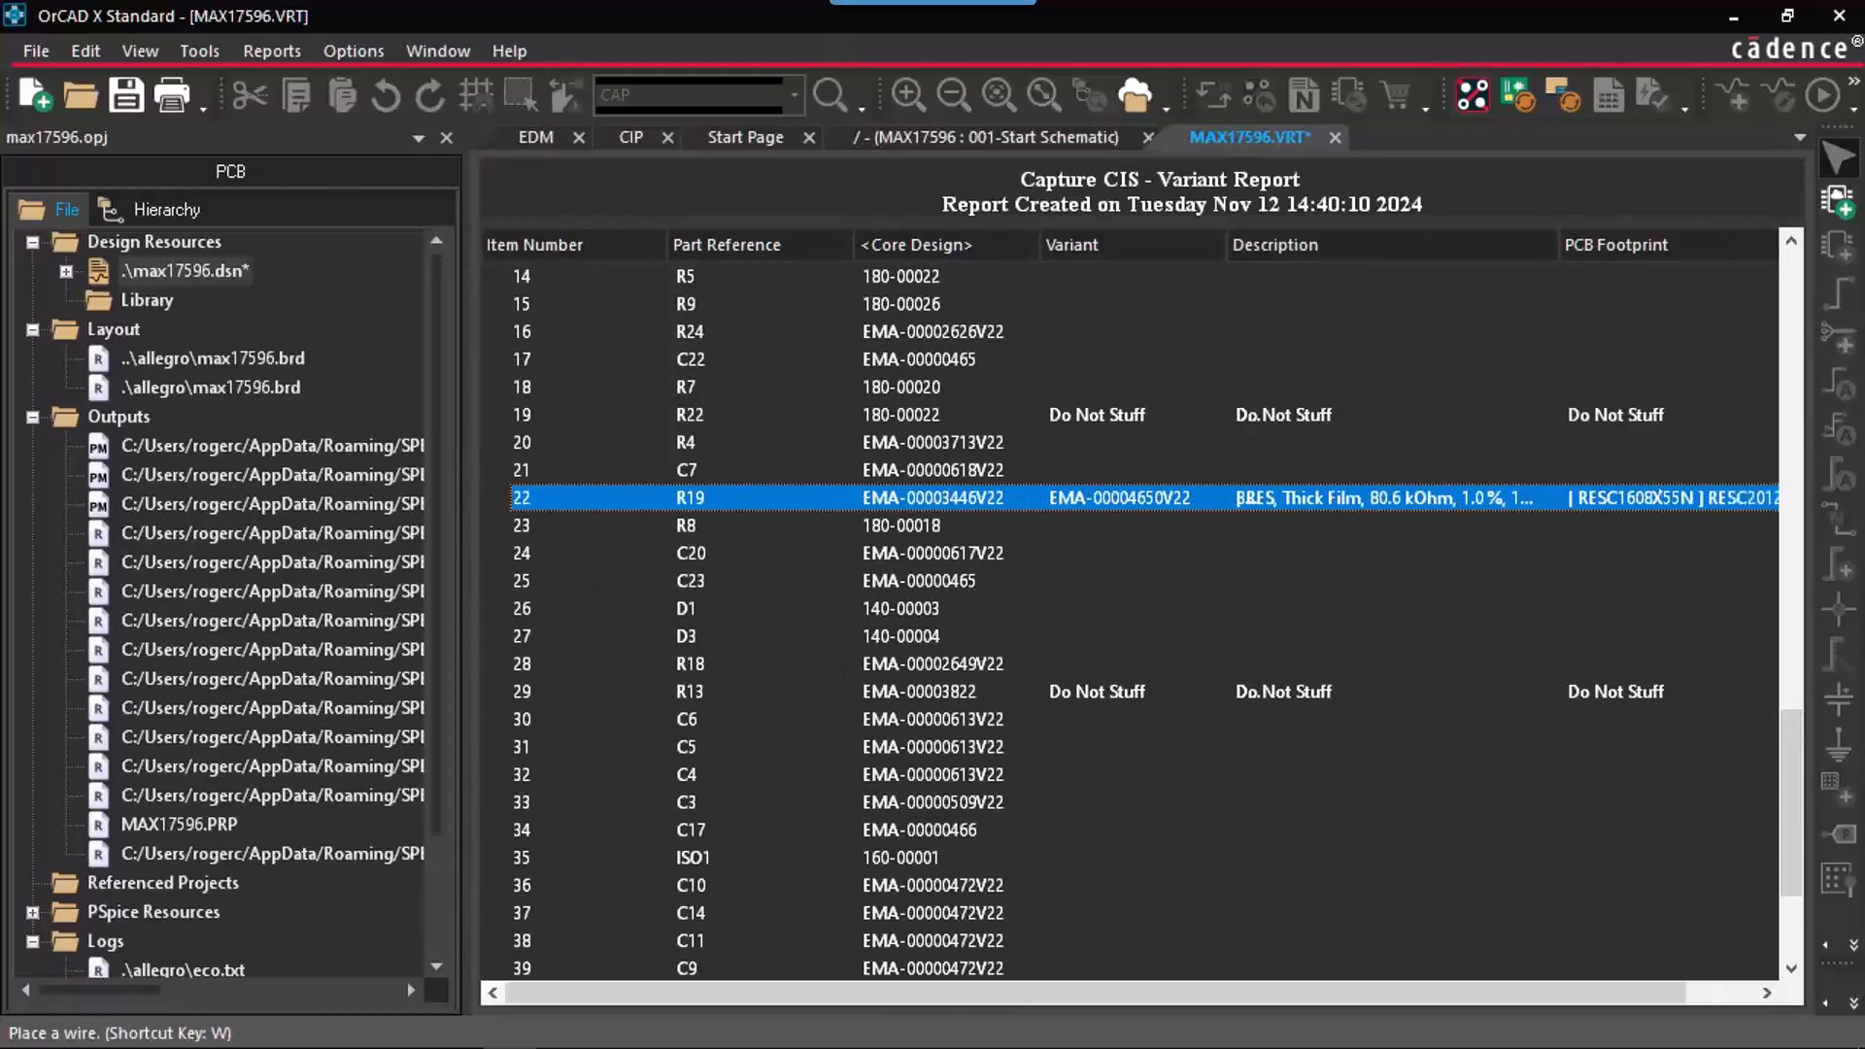
{"action": "left_click_drag", "start_coordinate": [1578, 990], "coordinate": [1648, 990]}
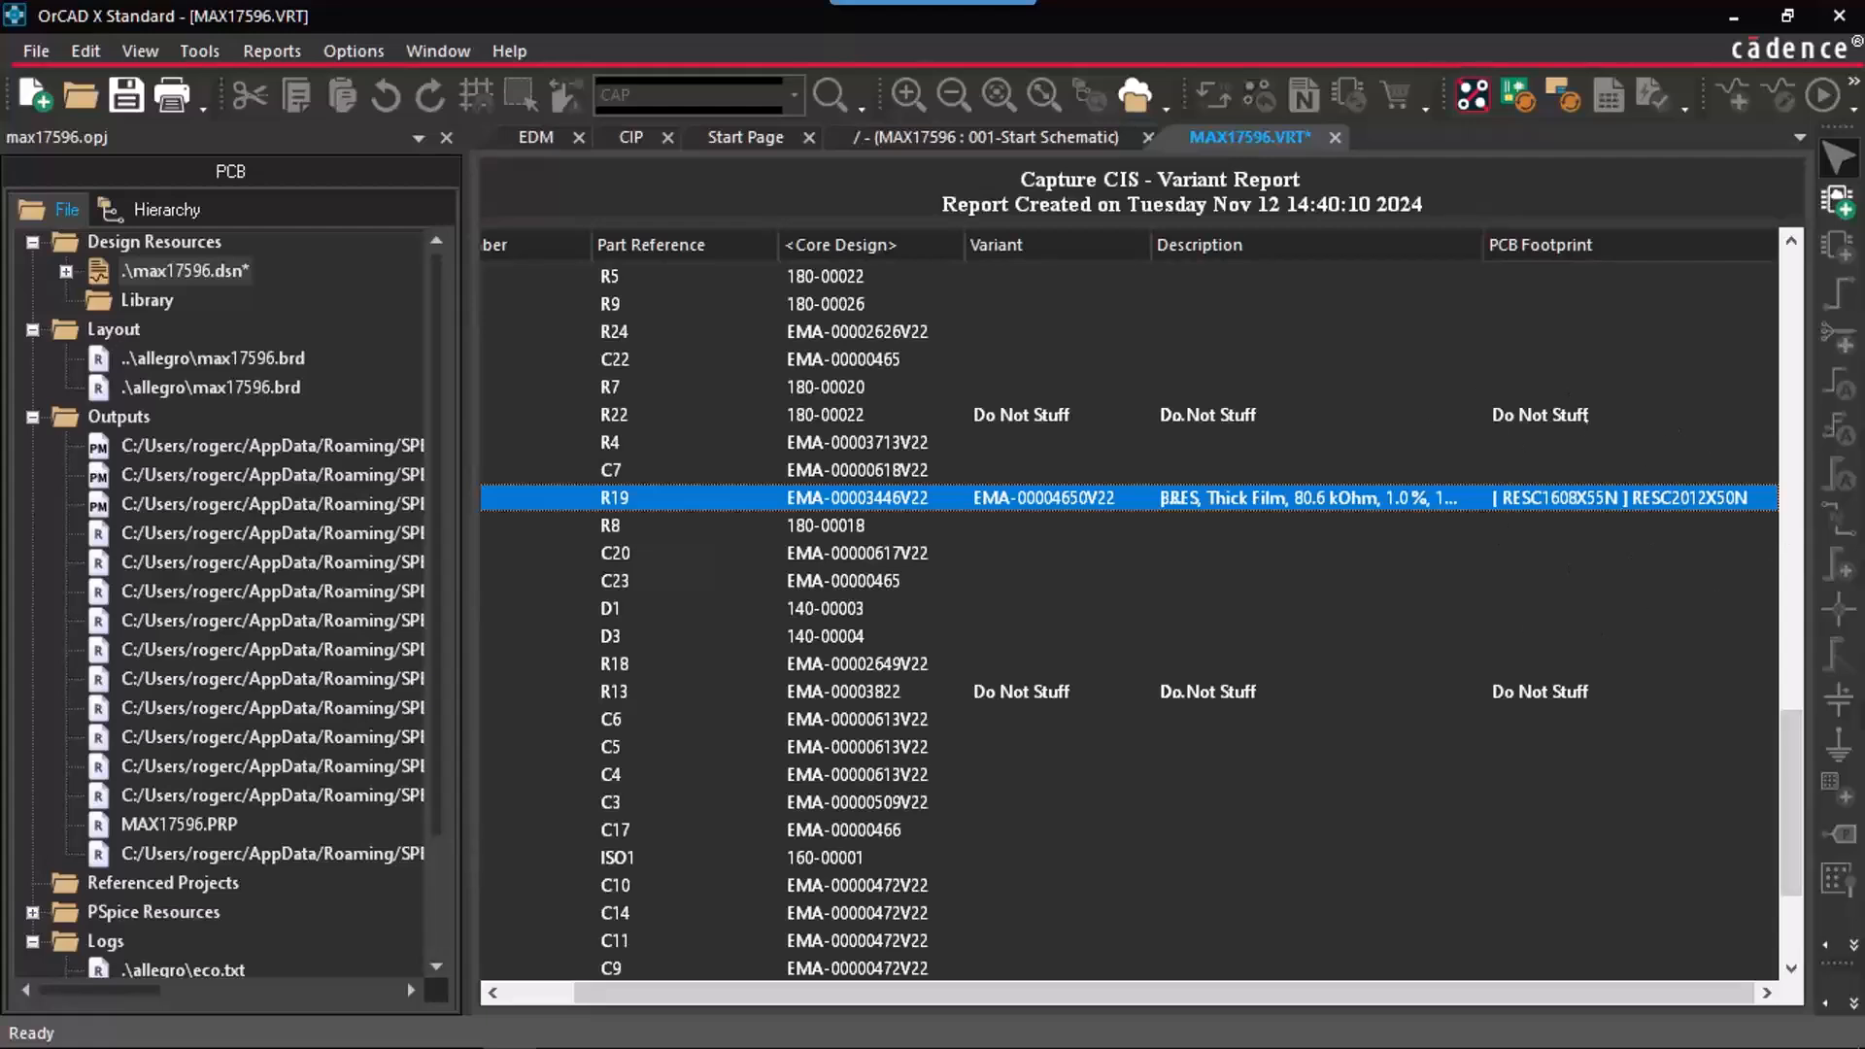
{"action": "left_click", "coordinate": [1334, 137]}
{"action": "left_click", "coordinate": [1227, 593]}
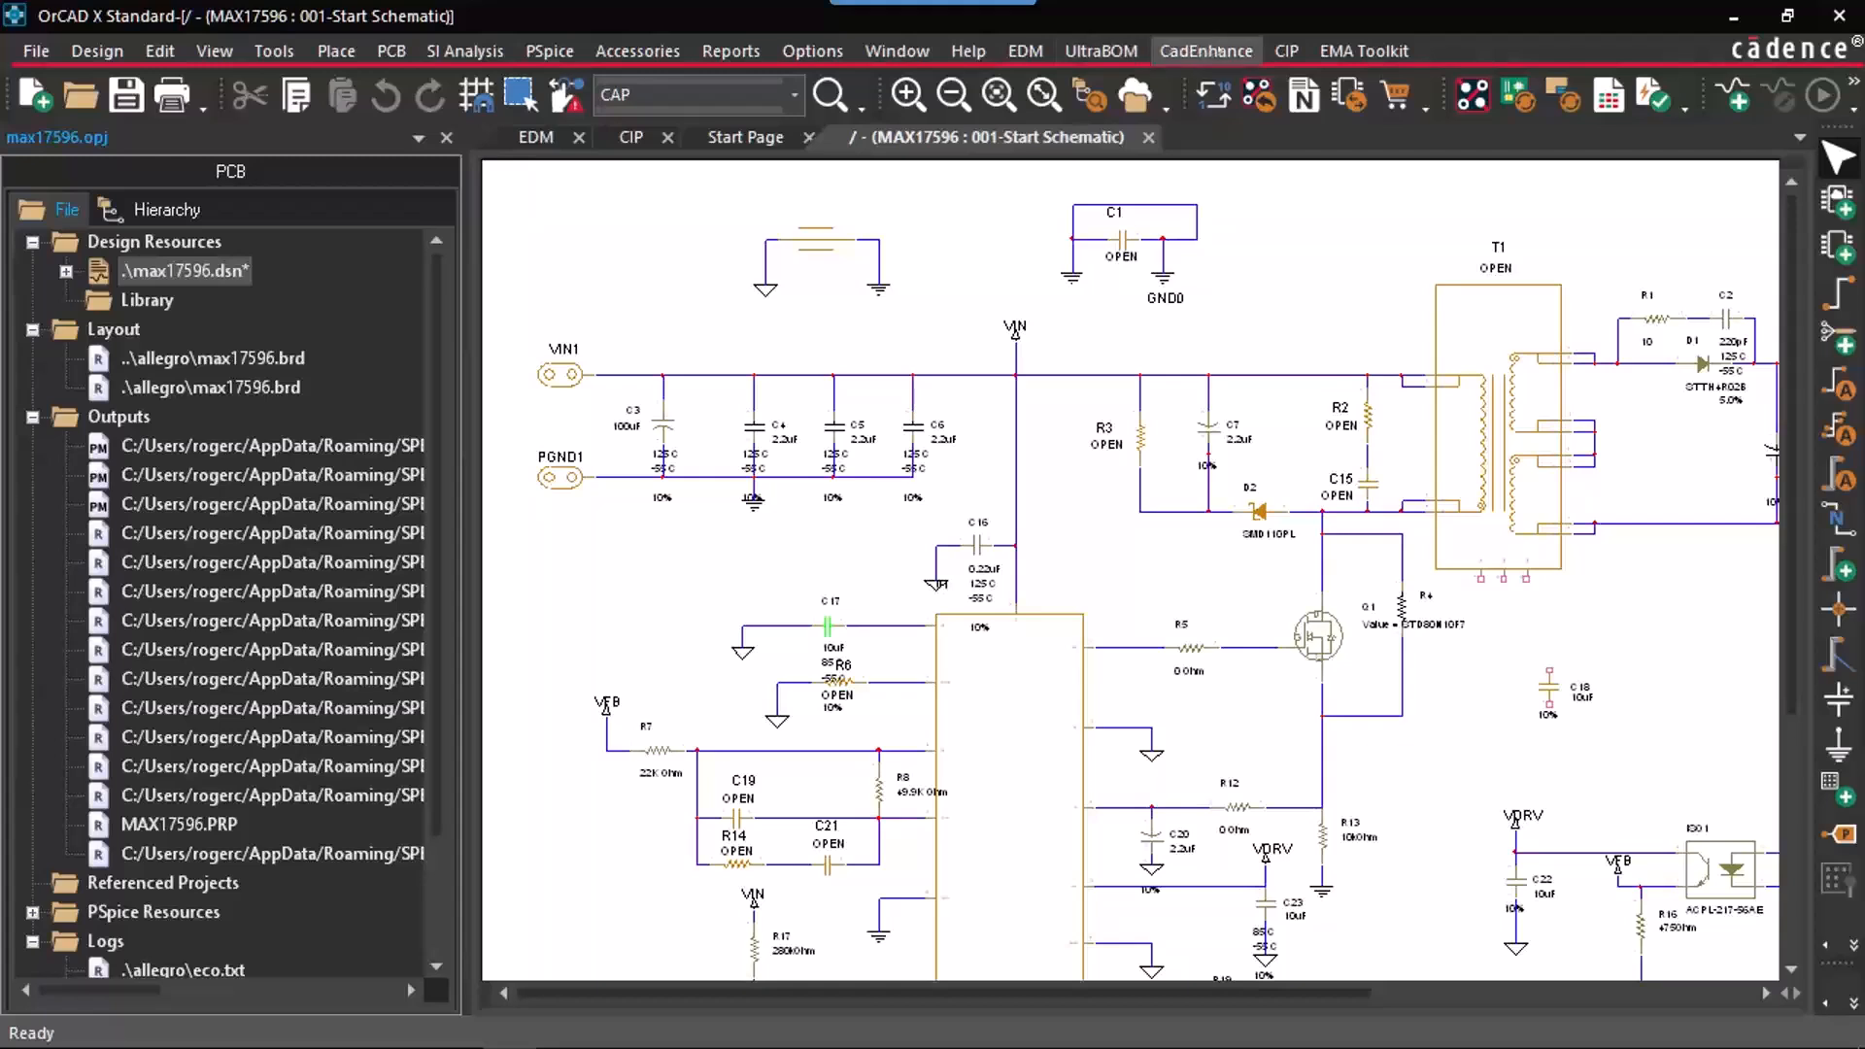
Step: Generate a standard CIS bill of materials for the ASIA variant with the SE grading template, exported to Excel
{"action": "left_click", "coordinate": [812, 51]}
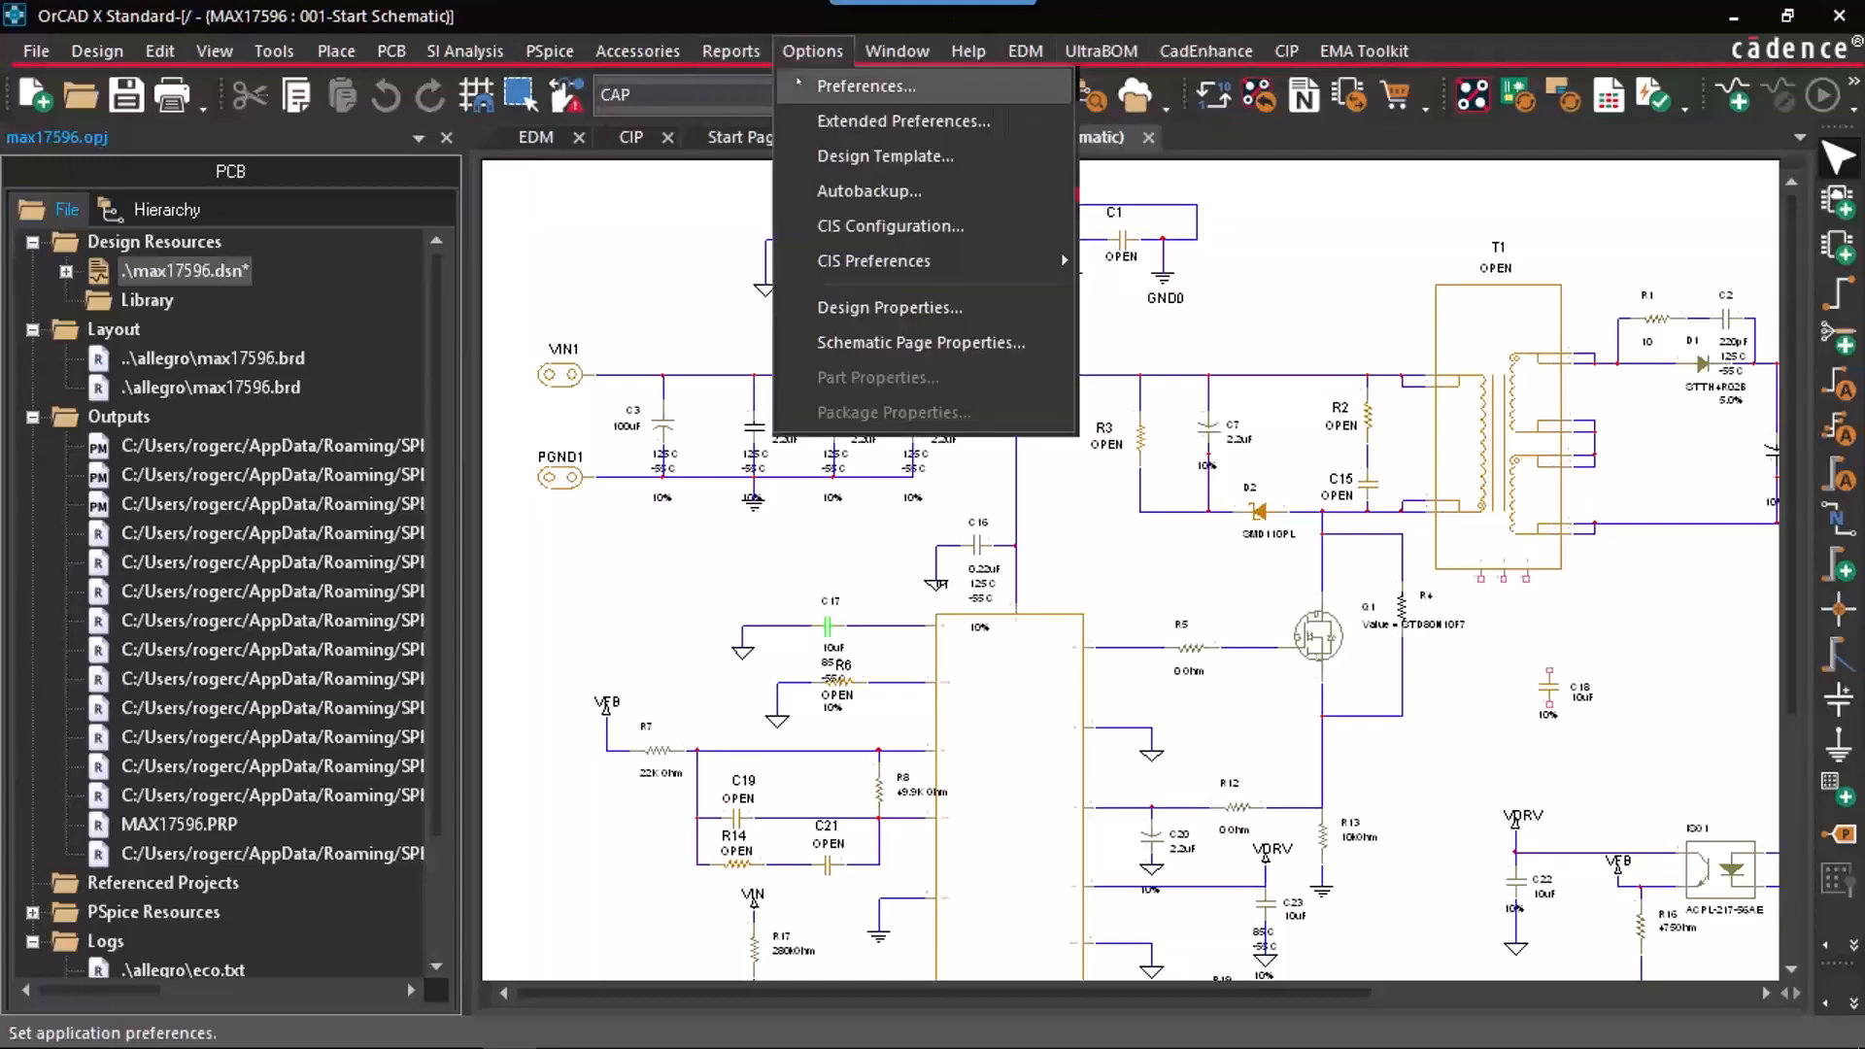
{"action": "mouse_move", "coordinate": [932, 86]}
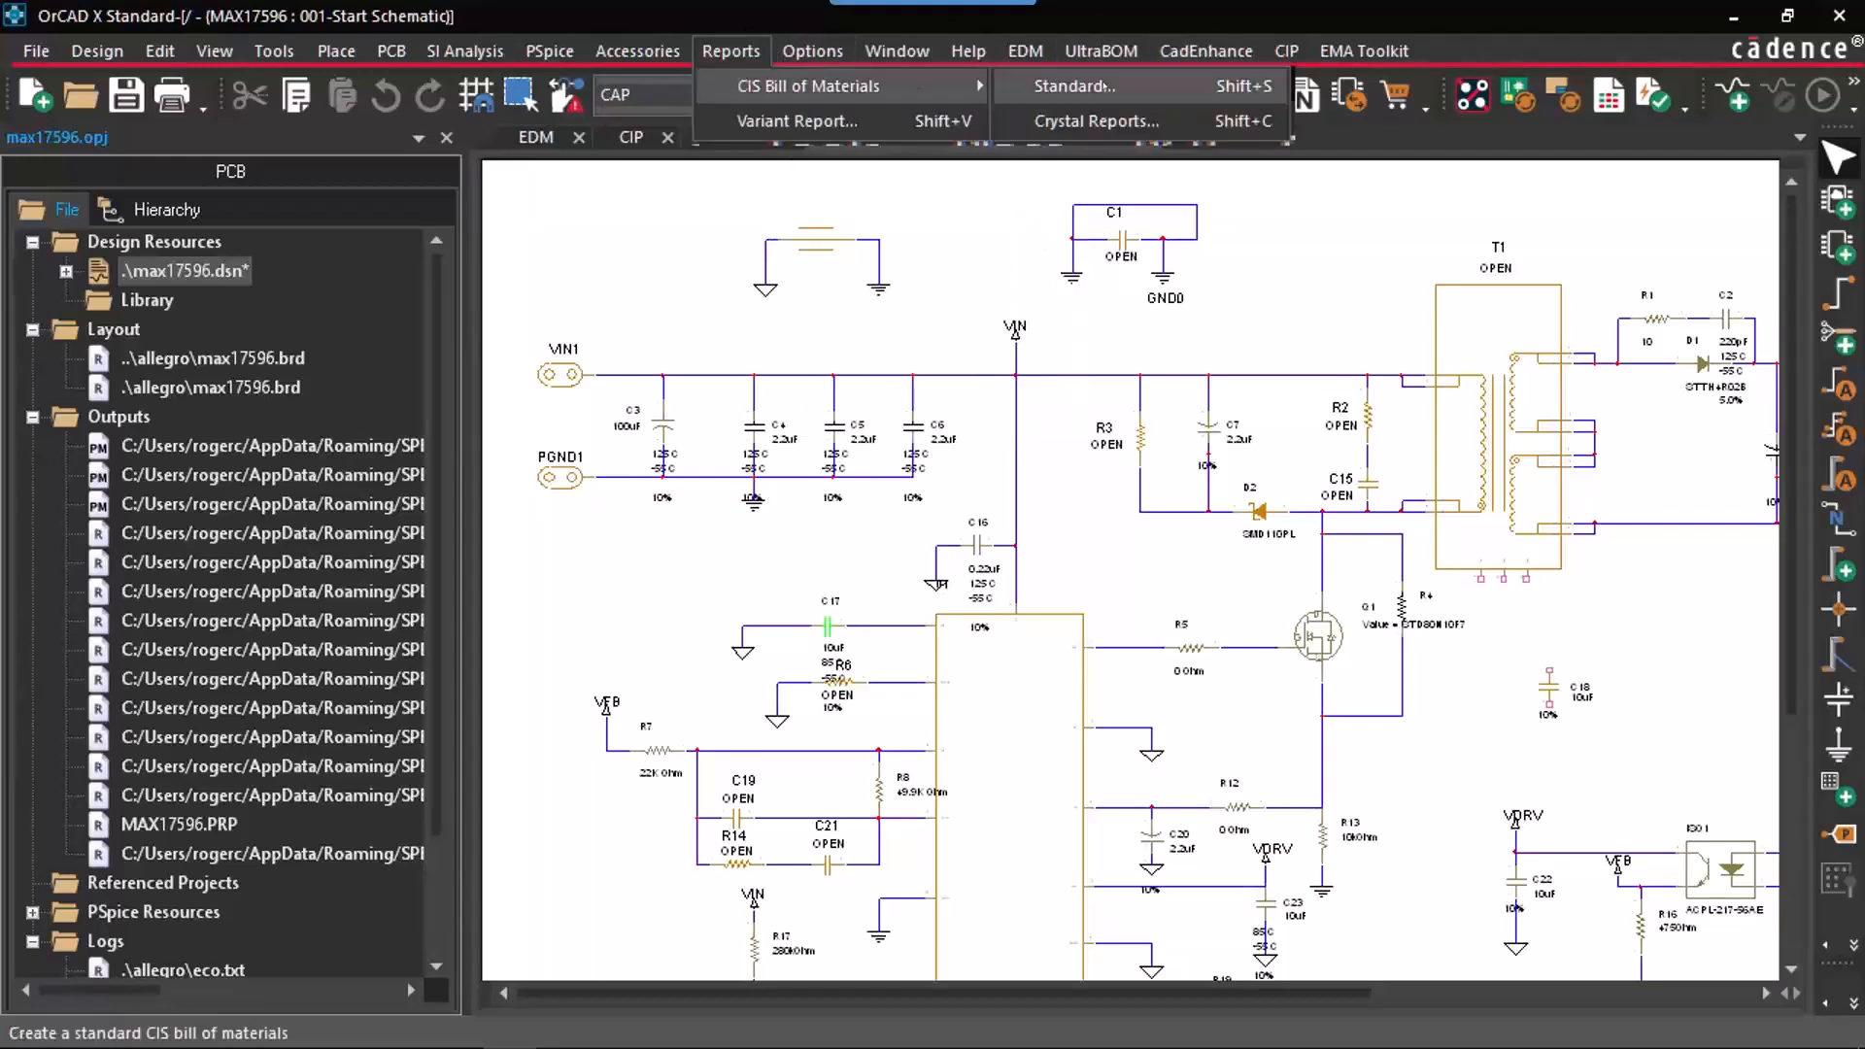
{"action": "left_click", "coordinate": [1073, 86]}
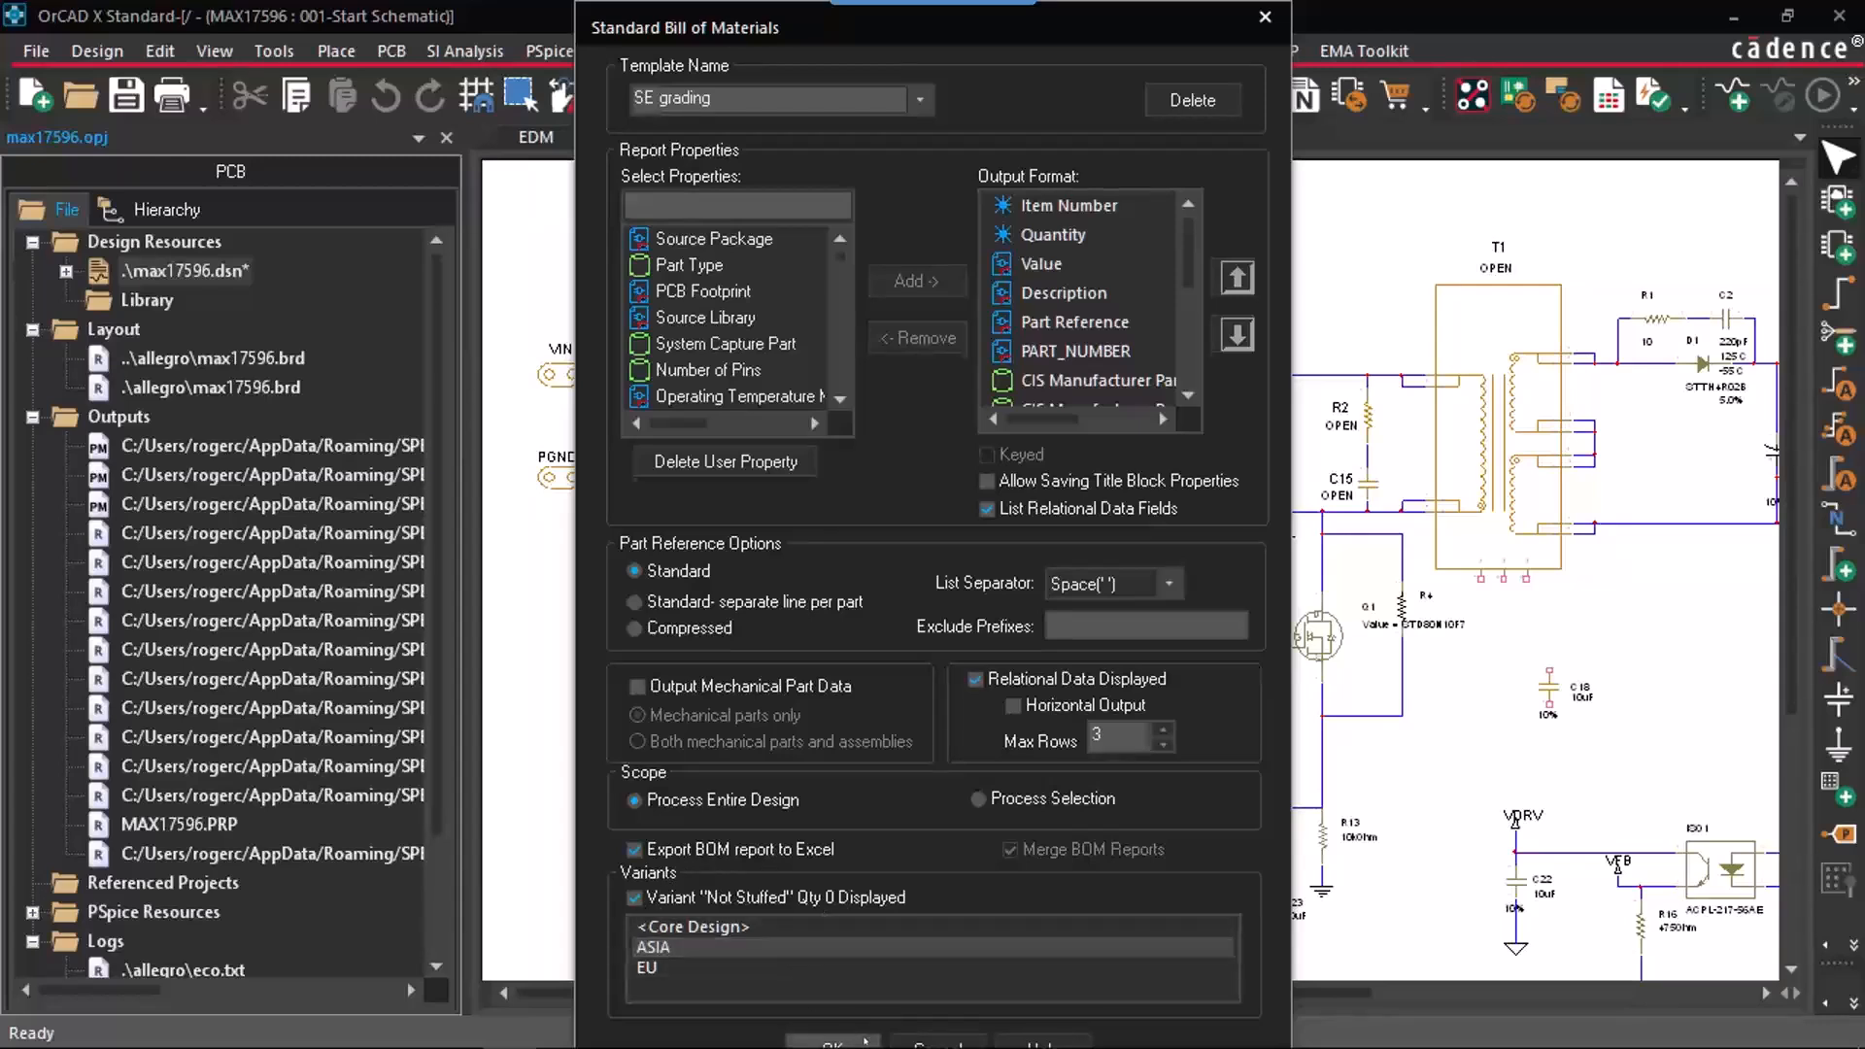
{"action": "left_click", "coordinate": [863, 1041]}
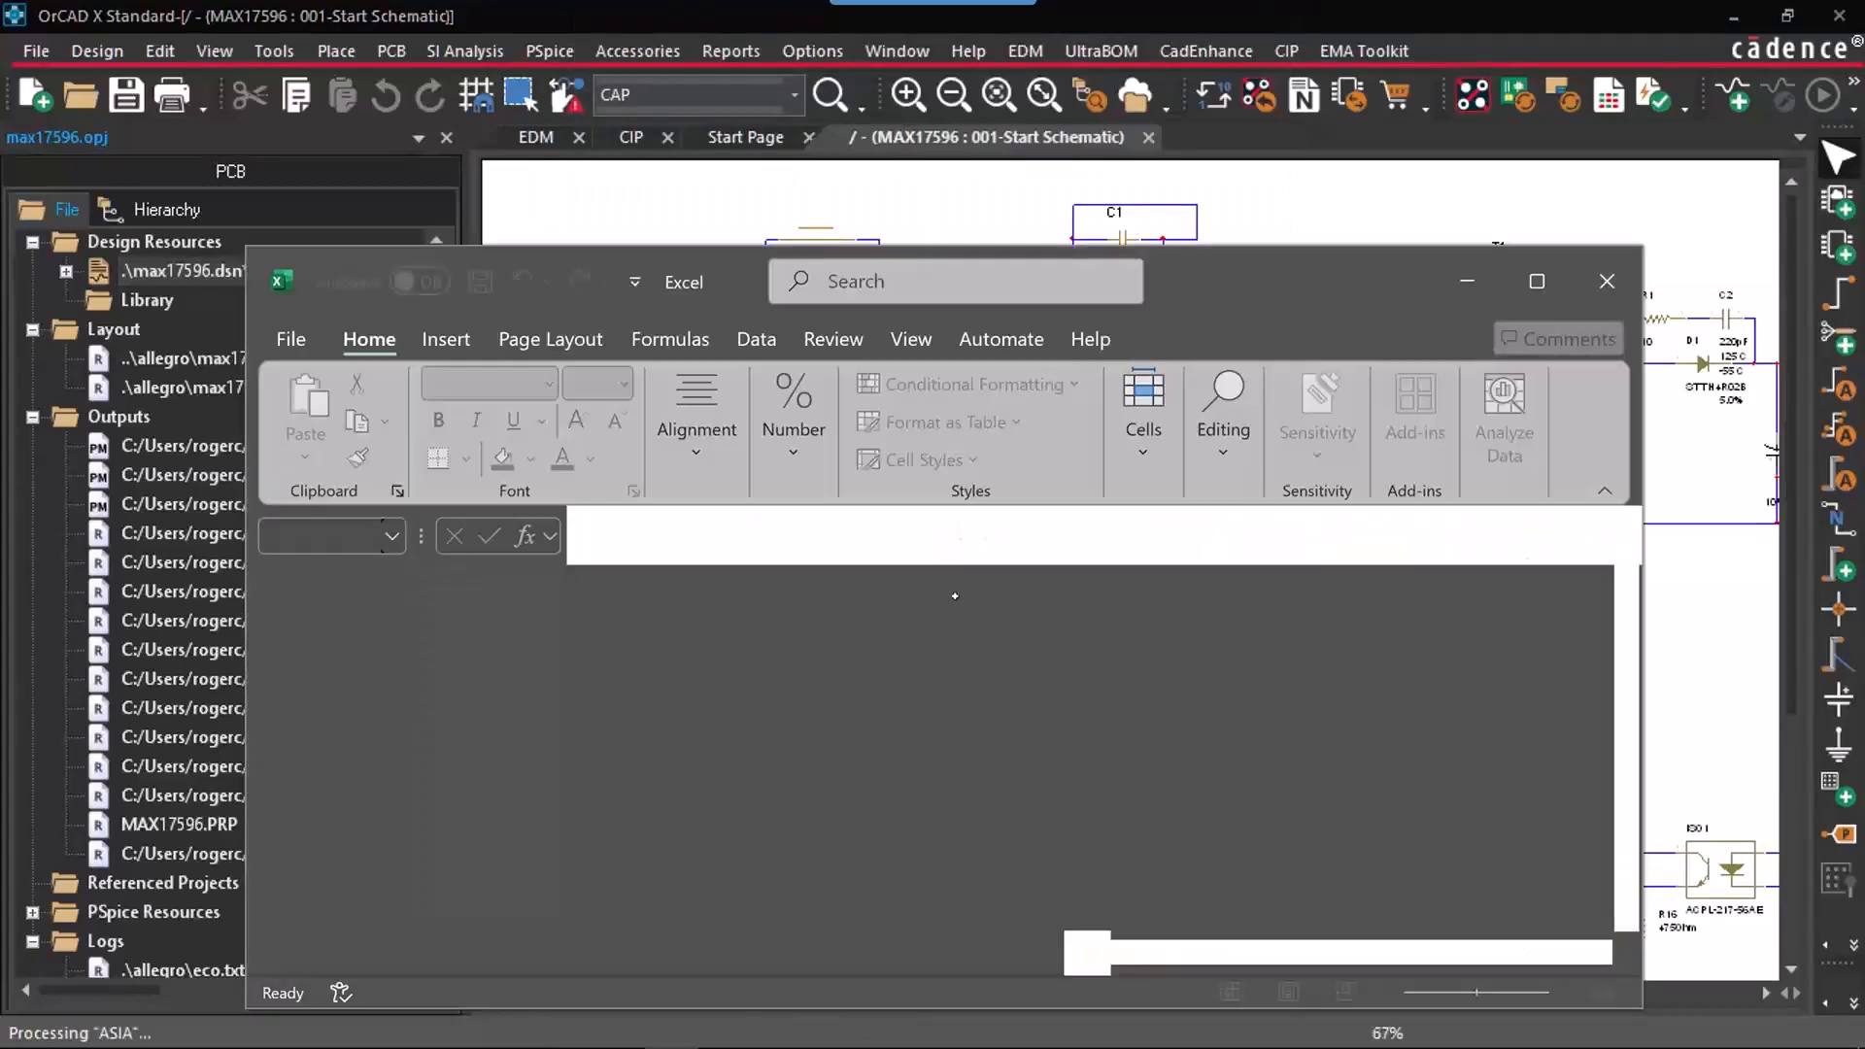
{"action": "left_click", "coordinate": [1542, 282]}
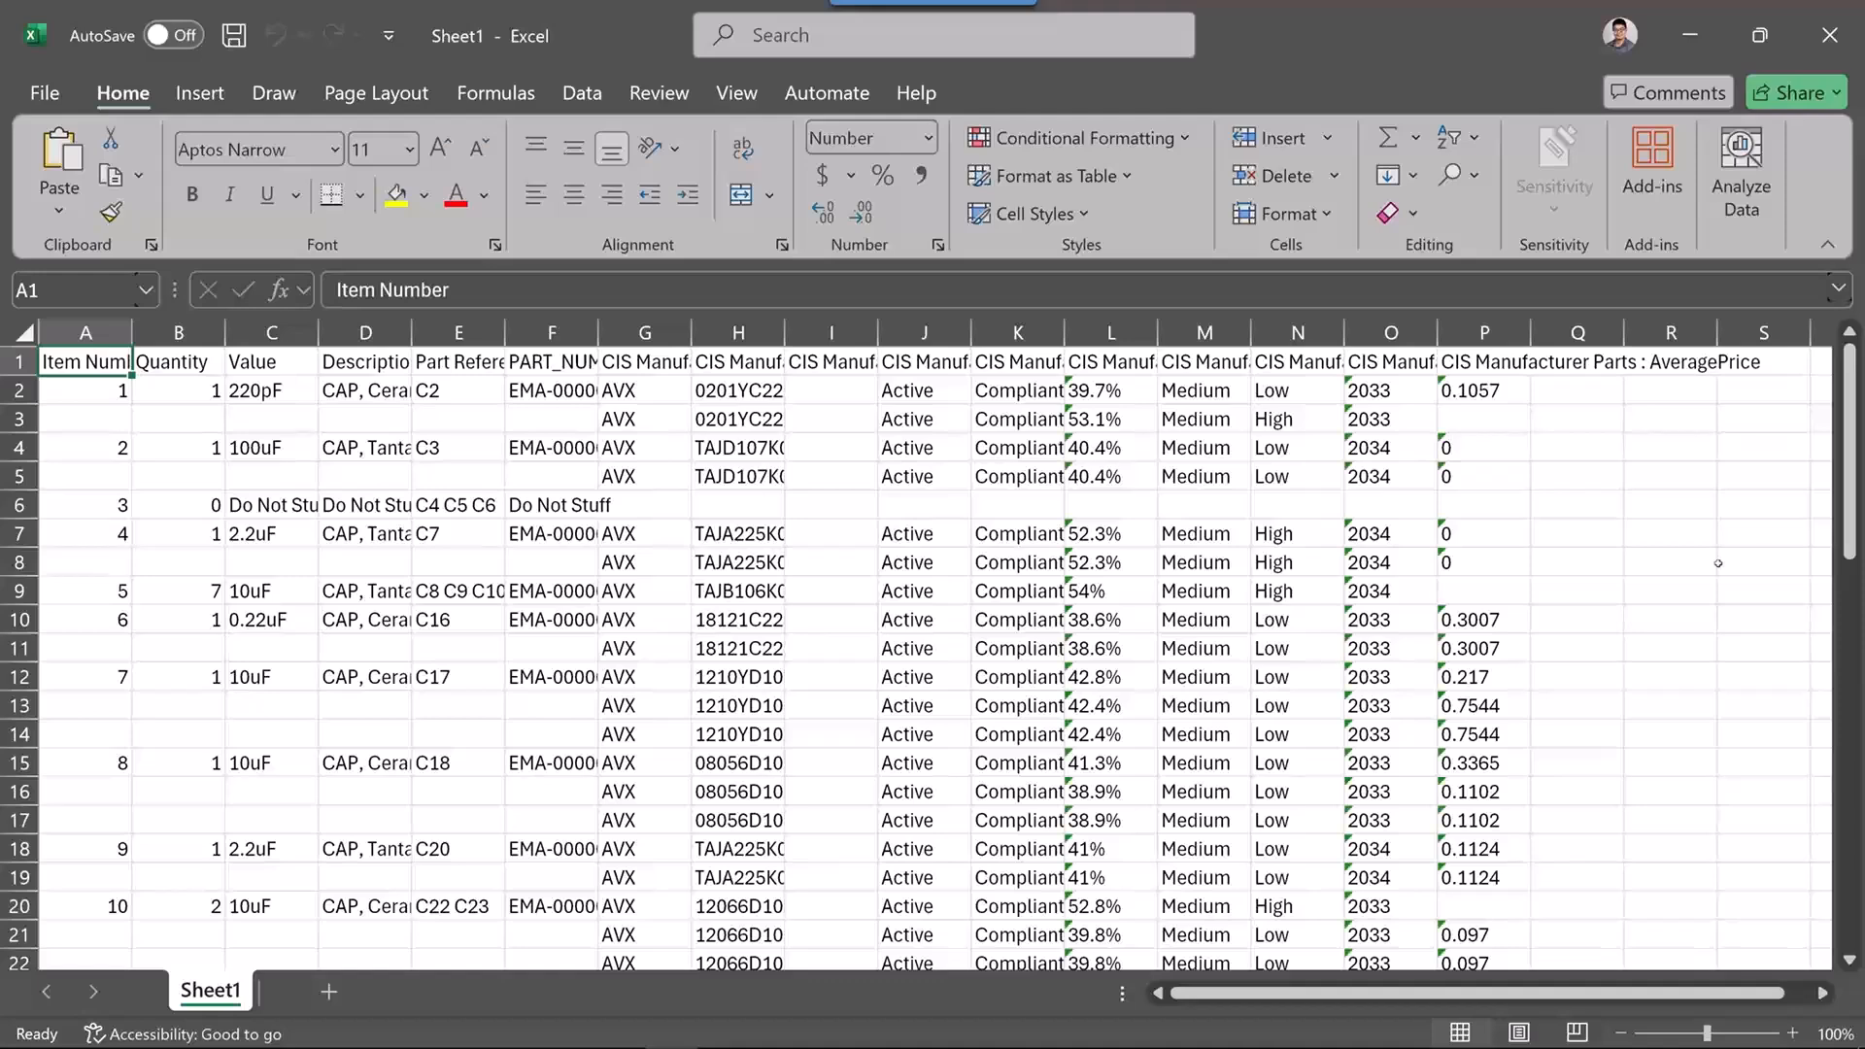
Step: Examine the C4, C5 and C6 row in the exported ASIA bill of materials and close the workbook
{"action": "left_click", "coordinate": [15, 512]}
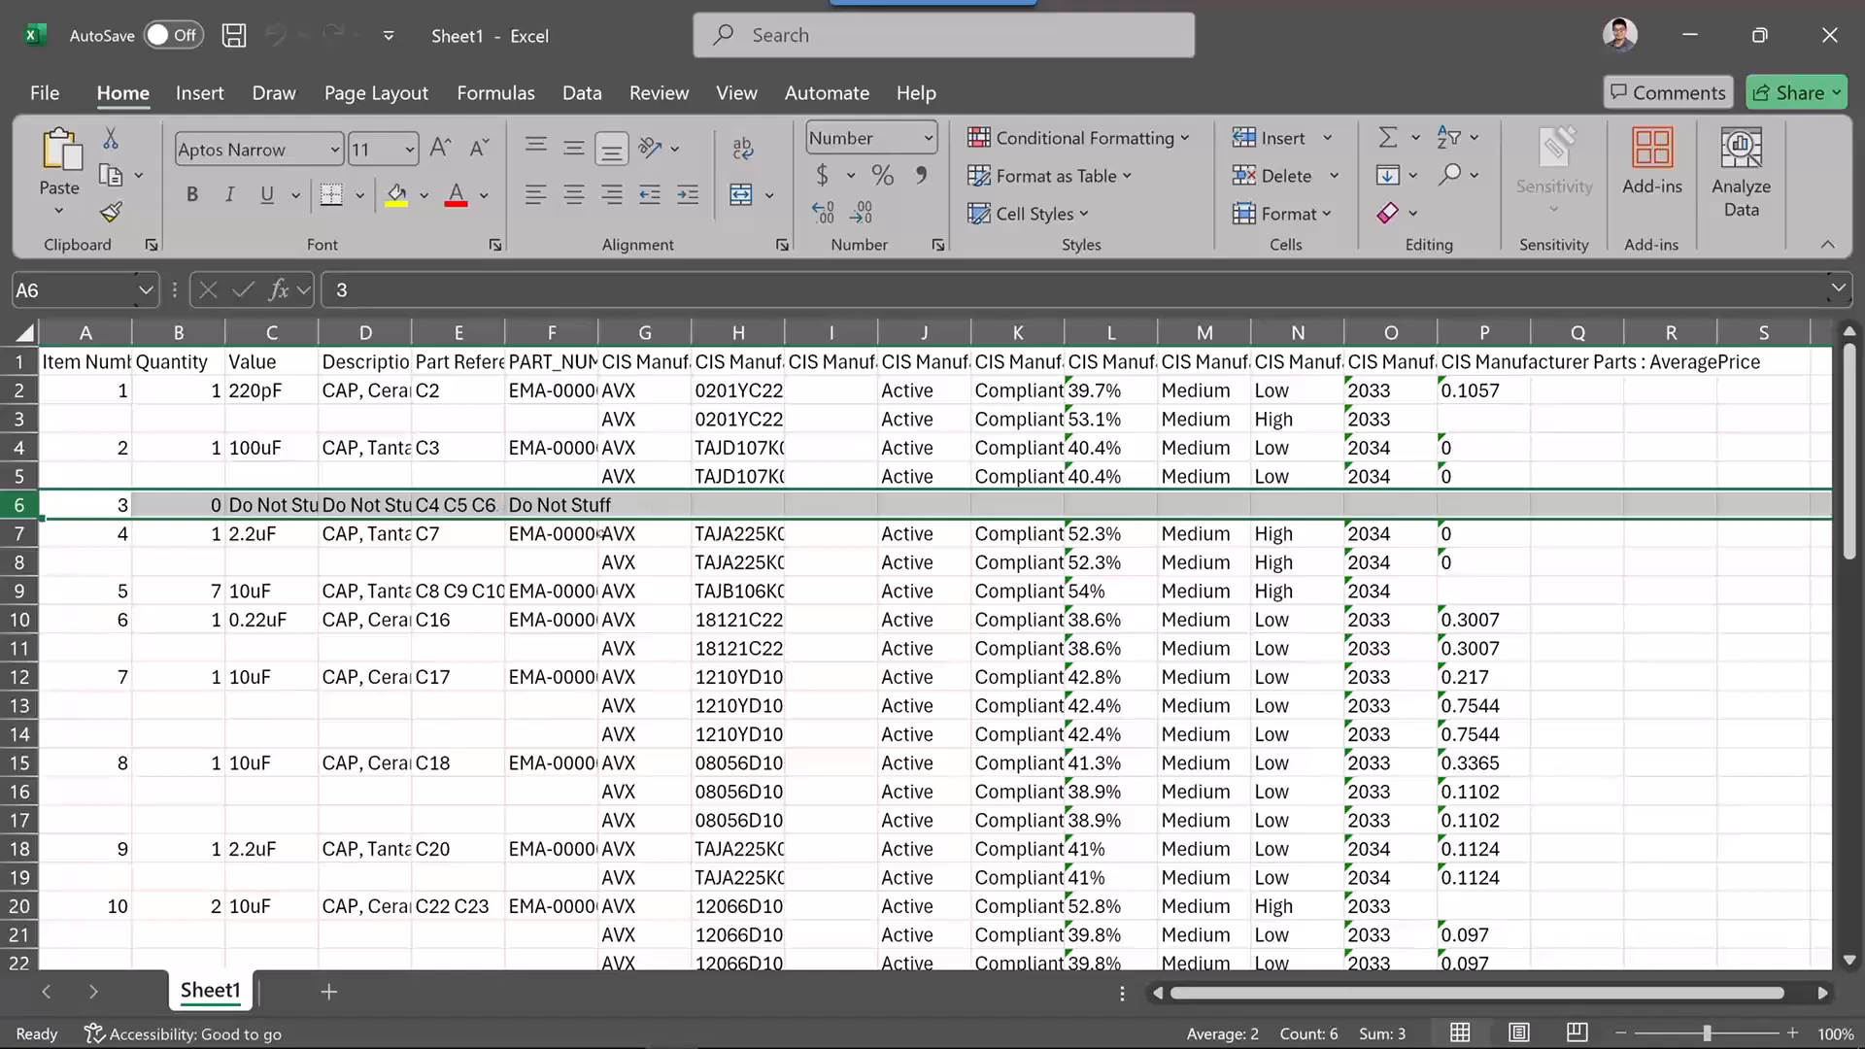
{"action": "scroll", "coordinate": [920, 706], "scroll_direction": "down", "scroll_amount": 1}
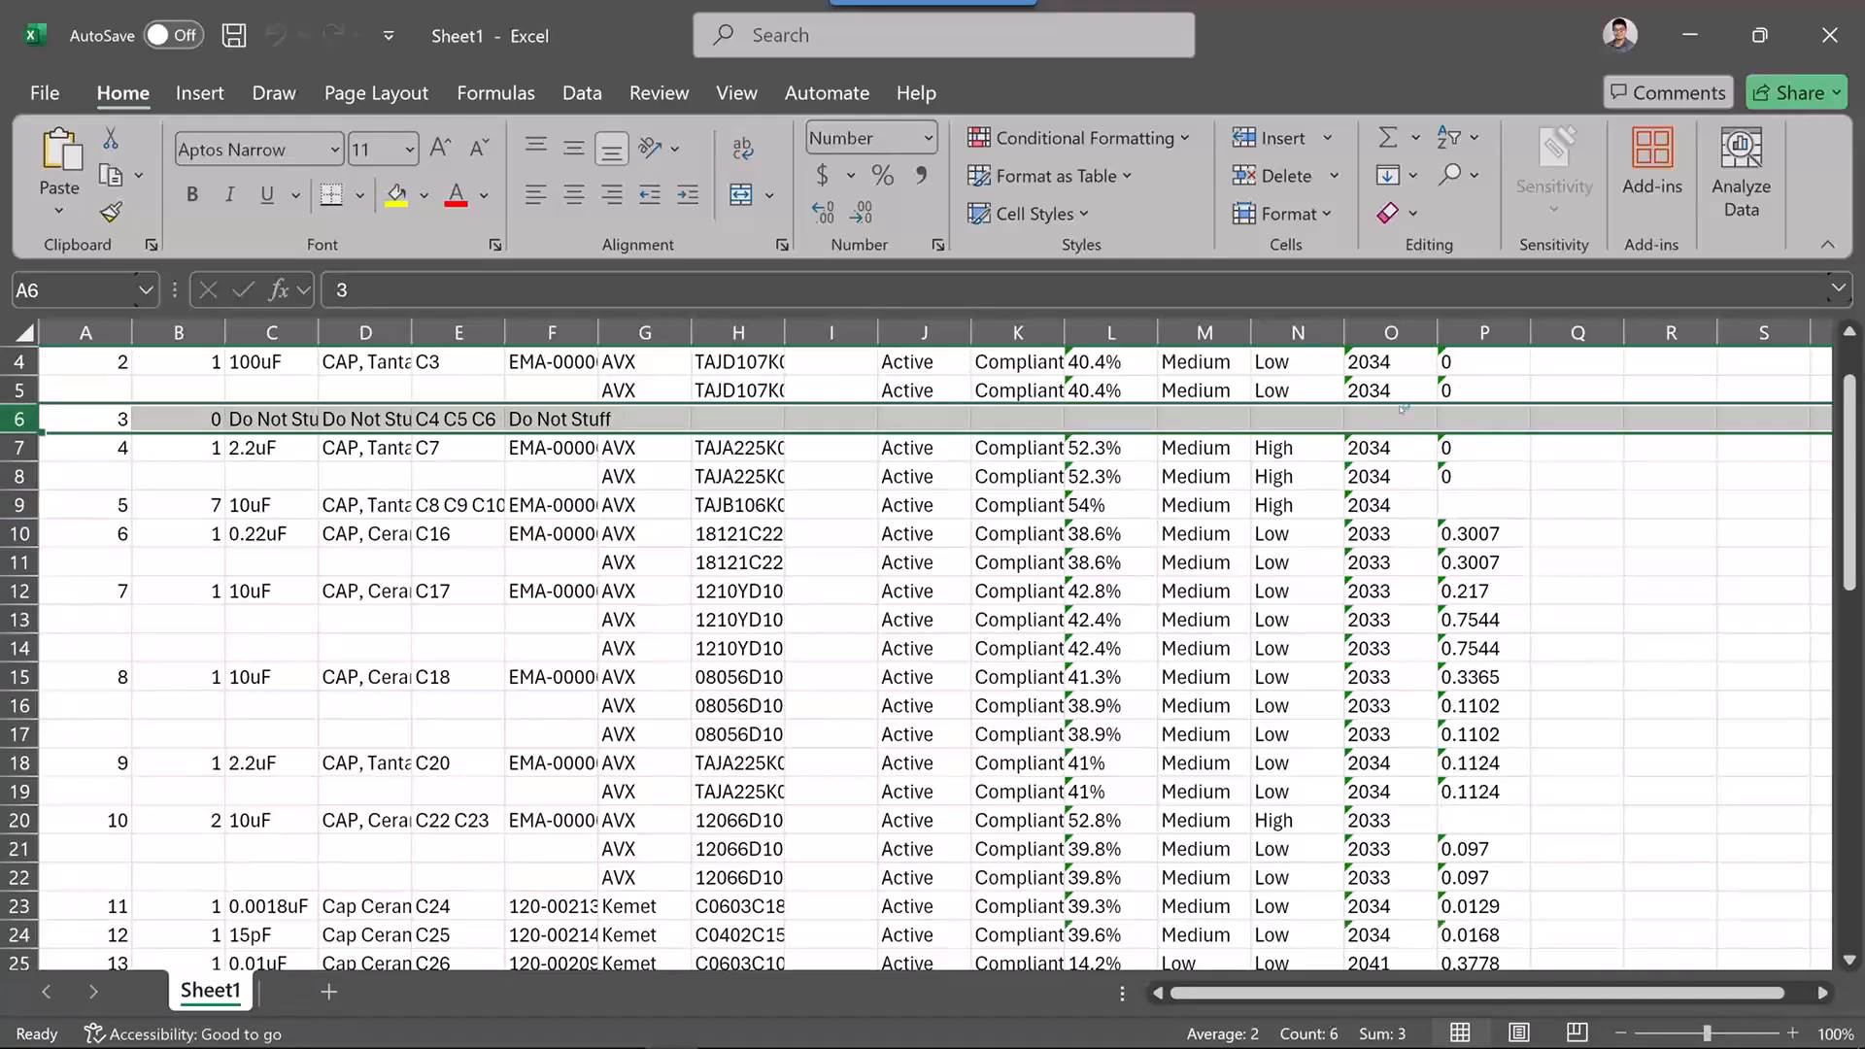
{"action": "scroll", "coordinate": [921, 651], "scroll_direction": "up", "scroll_amount": 1}
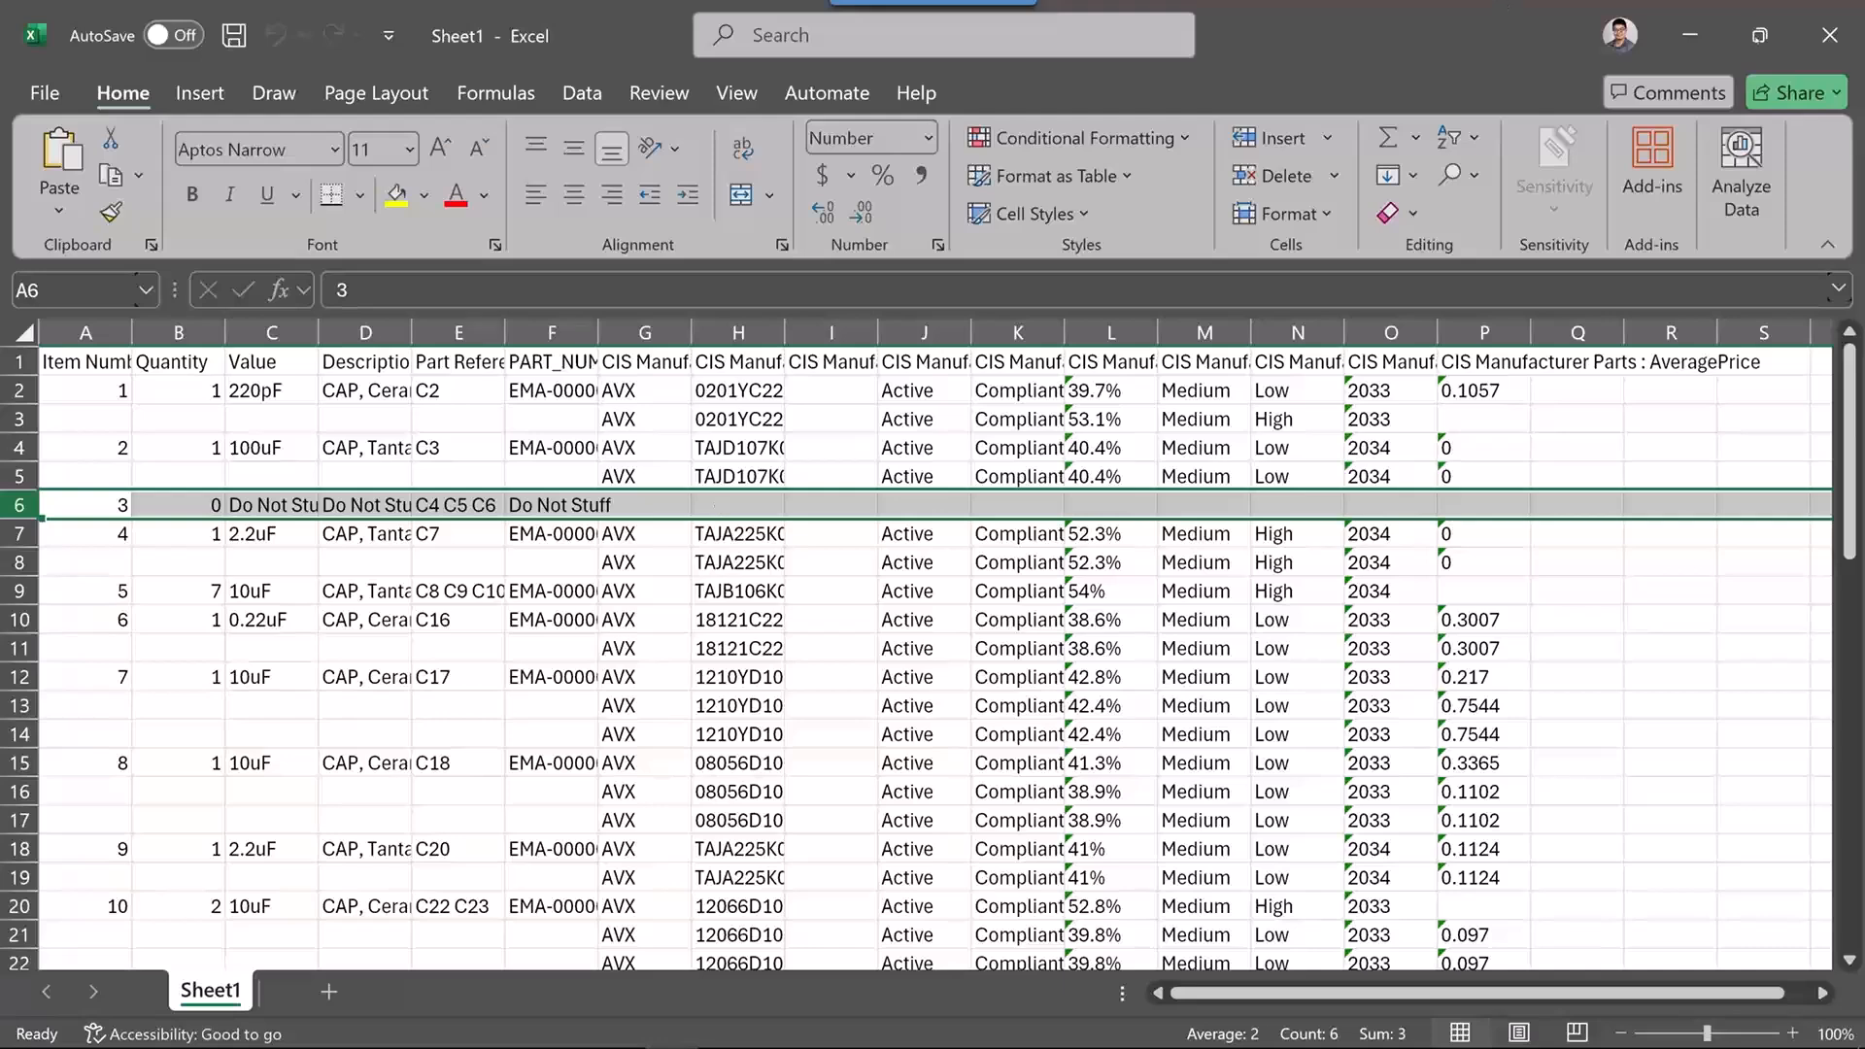
{"action": "left_click", "coordinate": [1830, 35]}
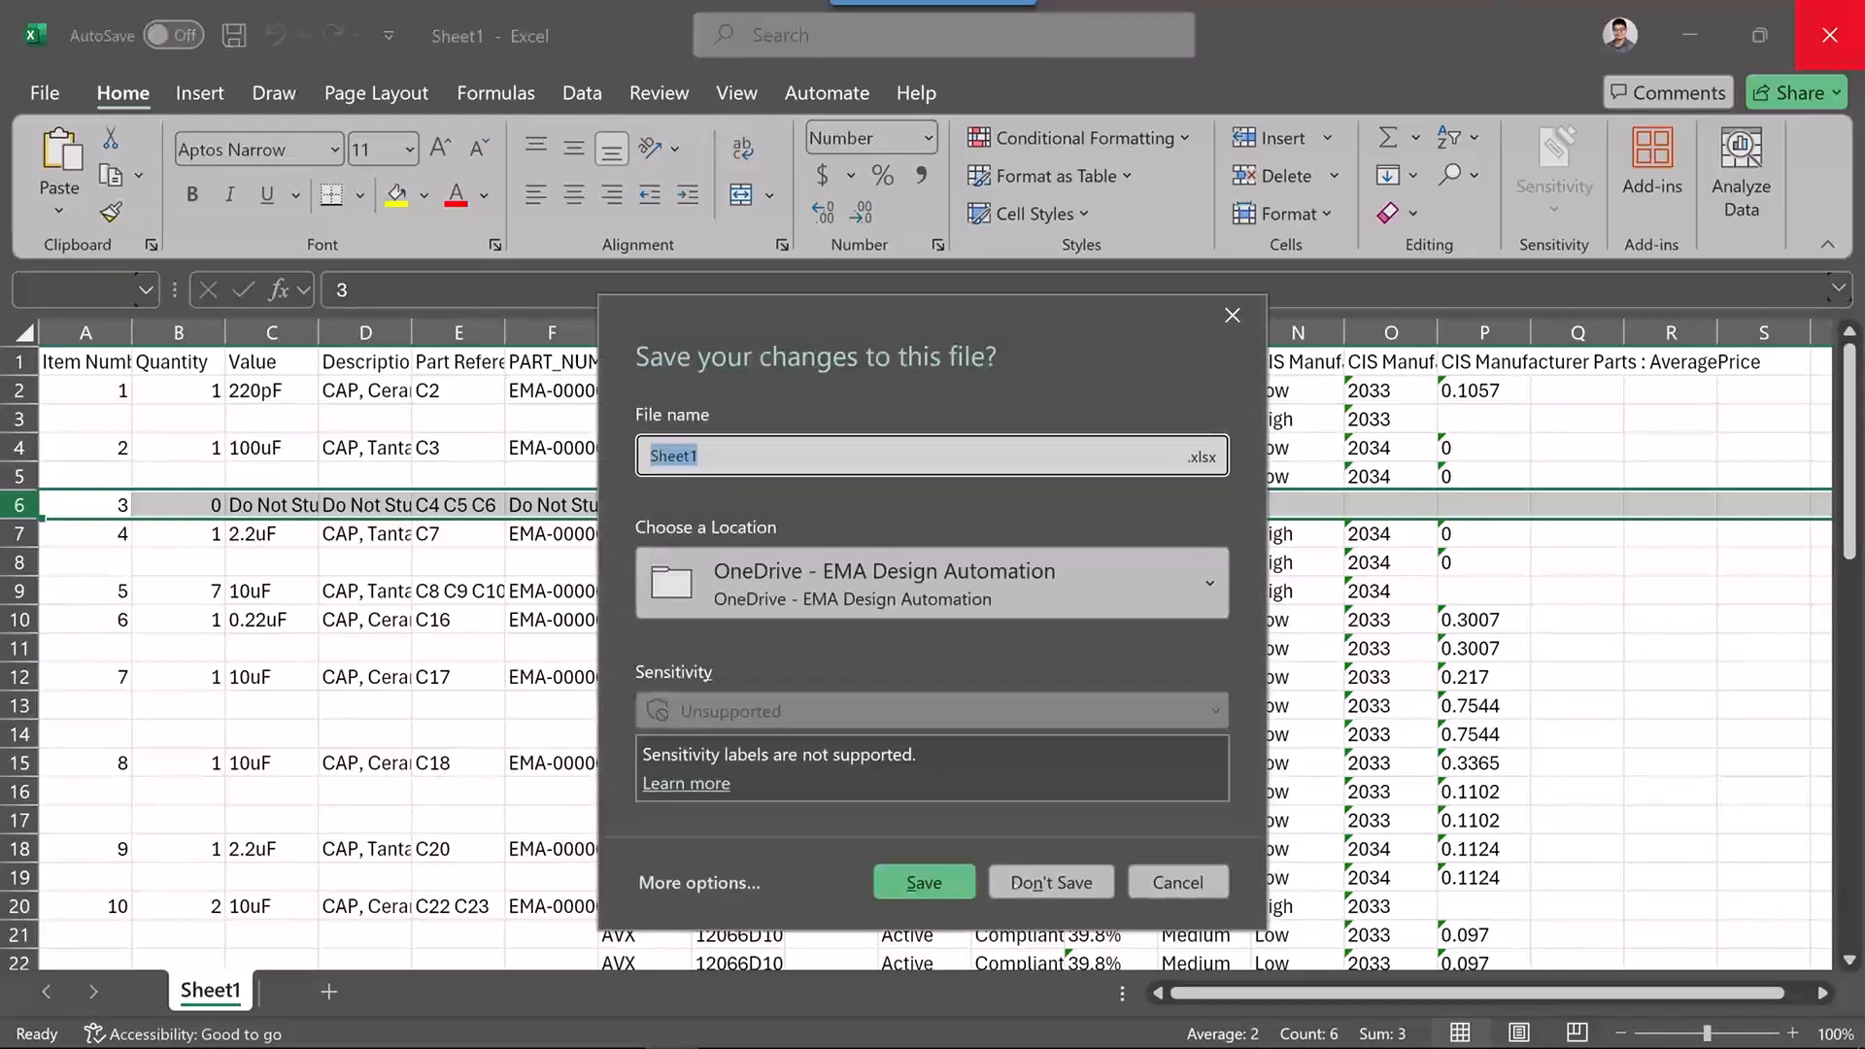
{"action": "key", "text": "Return"}
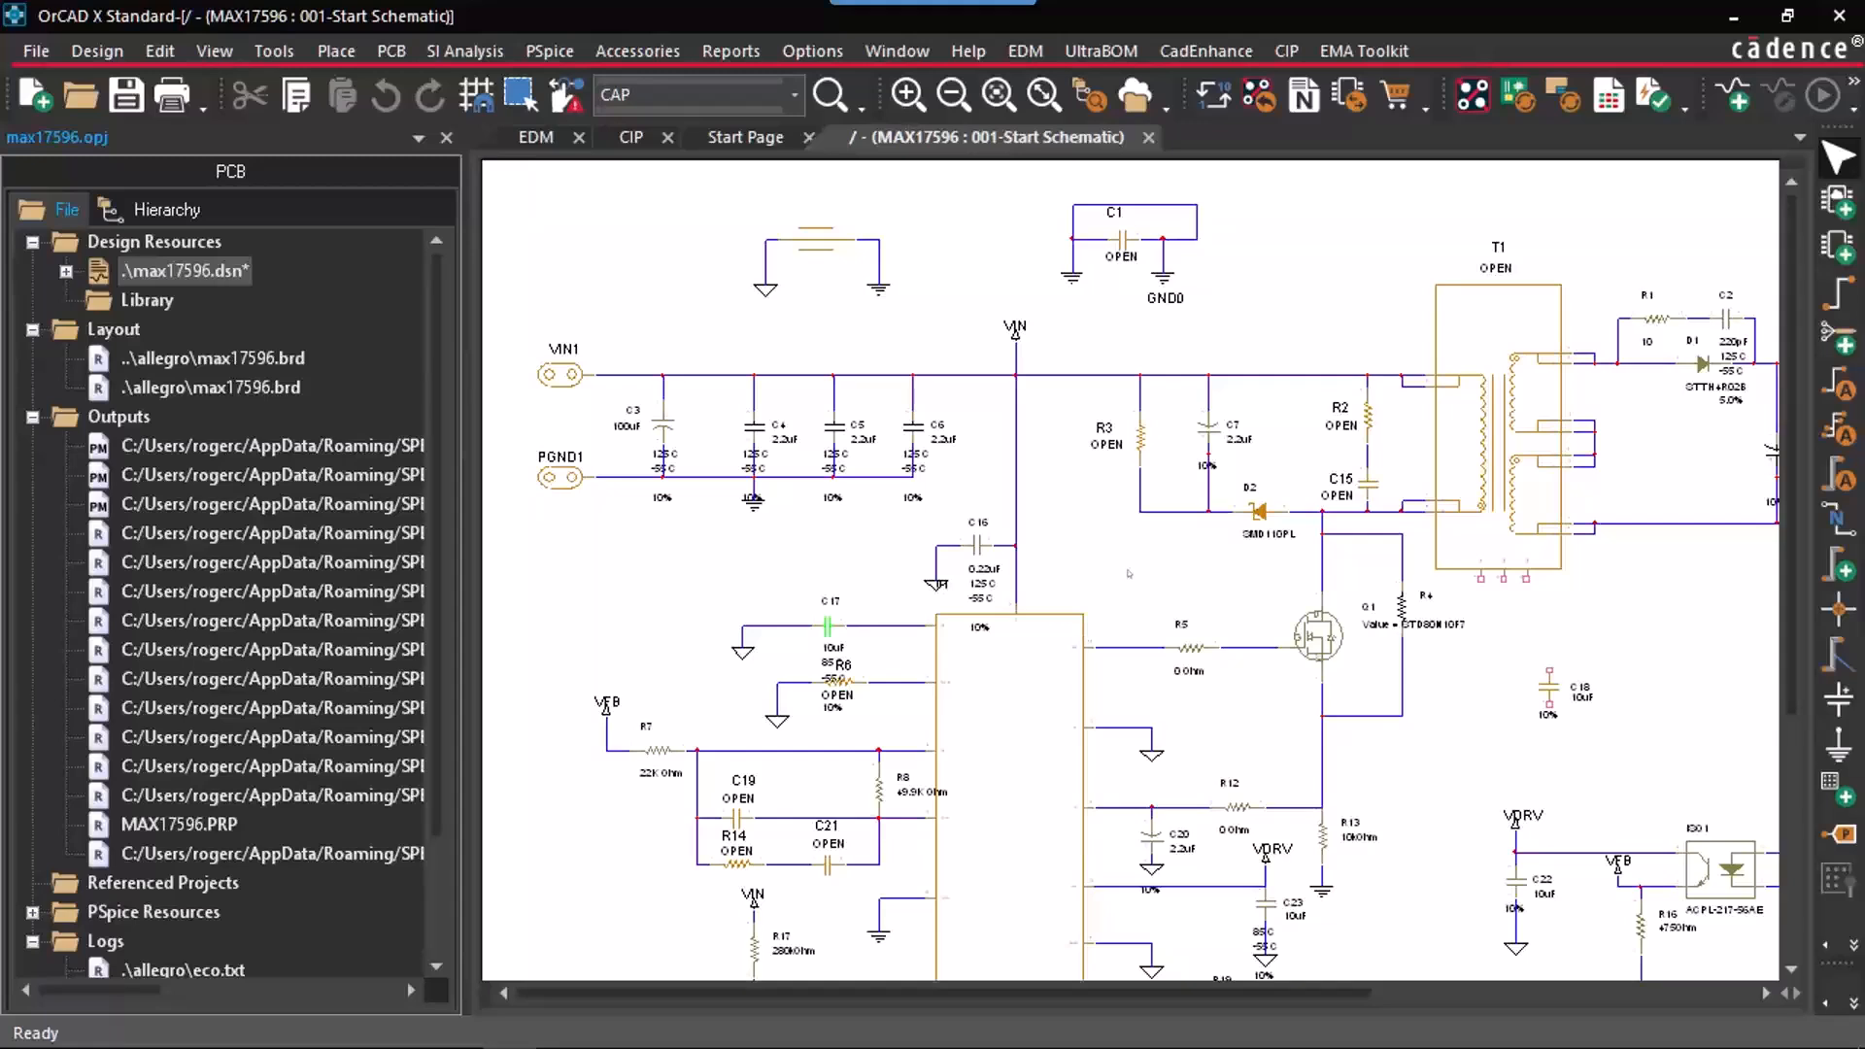
Step: Log in to the Component Information Portal in OrCAD using Windows authentication
{"action": "left_click", "coordinate": [1128, 573]}
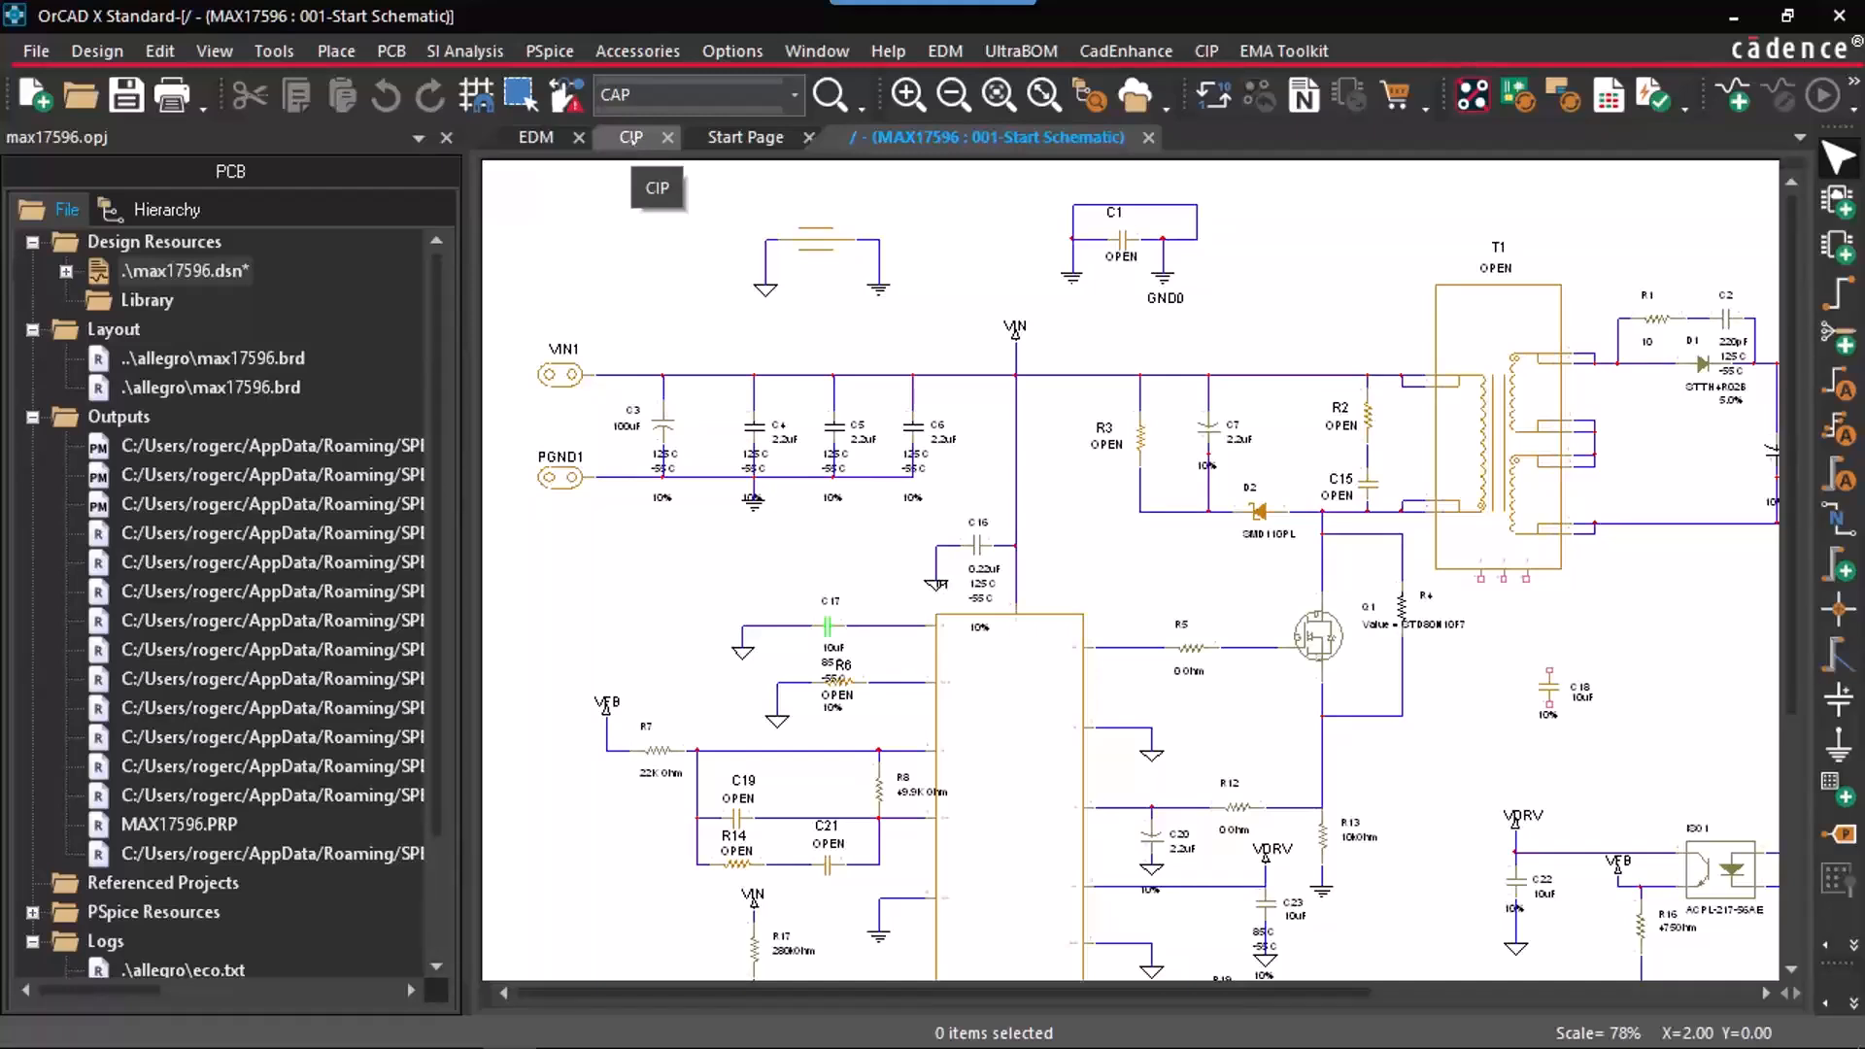
{"action": "left_click", "coordinate": [631, 138]}
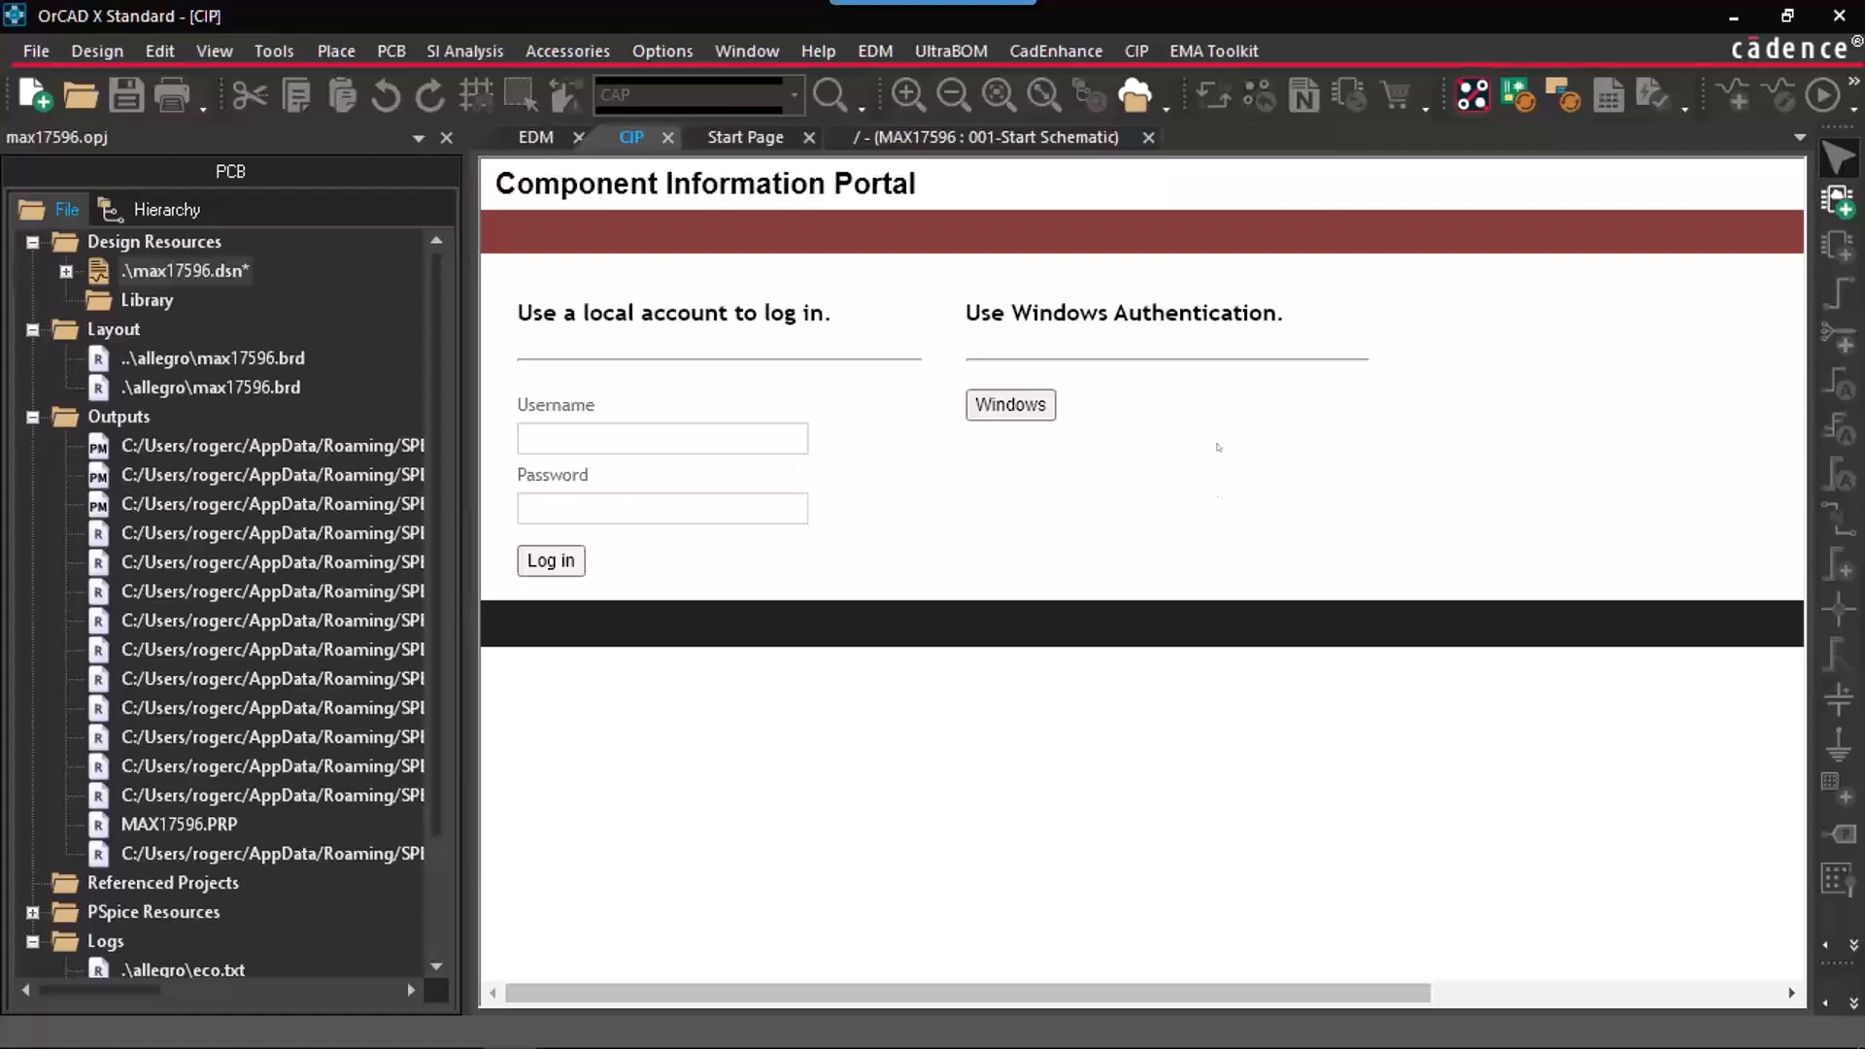
{"action": "left_click", "coordinate": [1010, 404]}
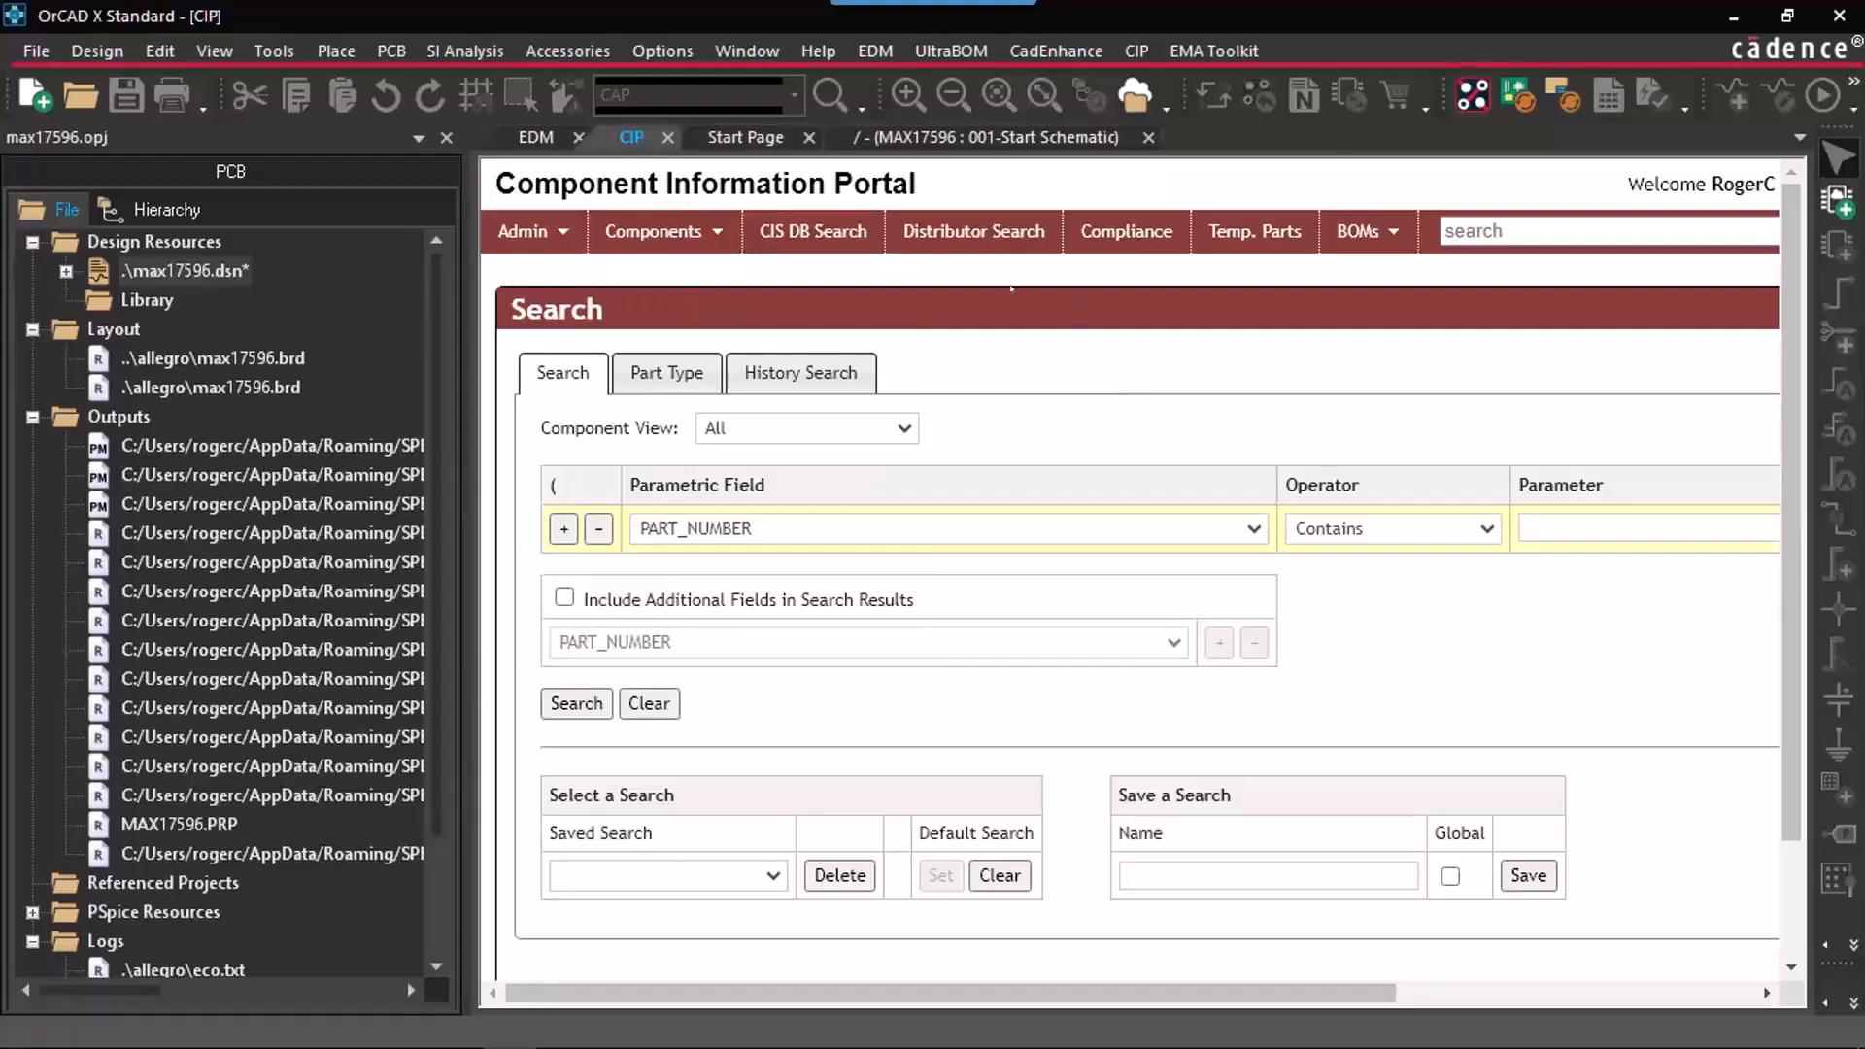
Step: Review the portal's user accounts, role permissions and component categories, and open the CIS database search
{"action": "mouse_move", "coordinate": [660, 233]}
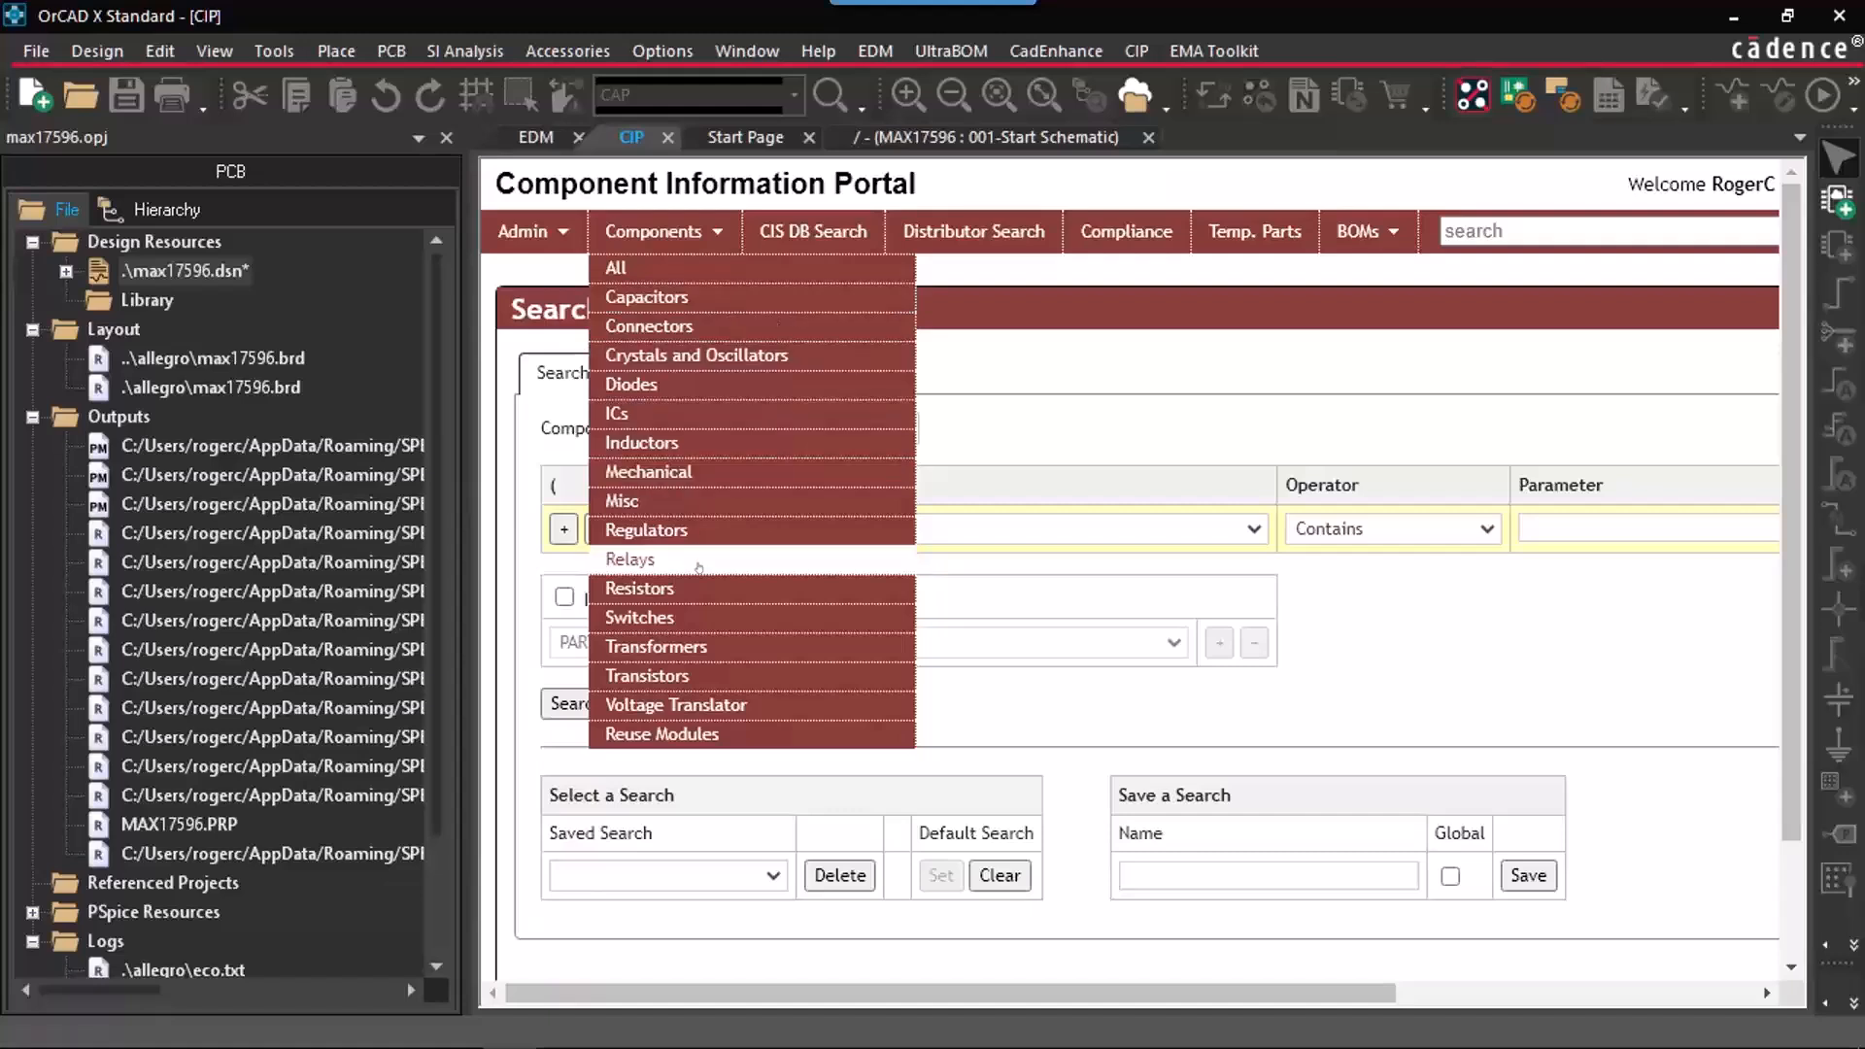
{"action": "mouse_move", "coordinate": [522, 231]}
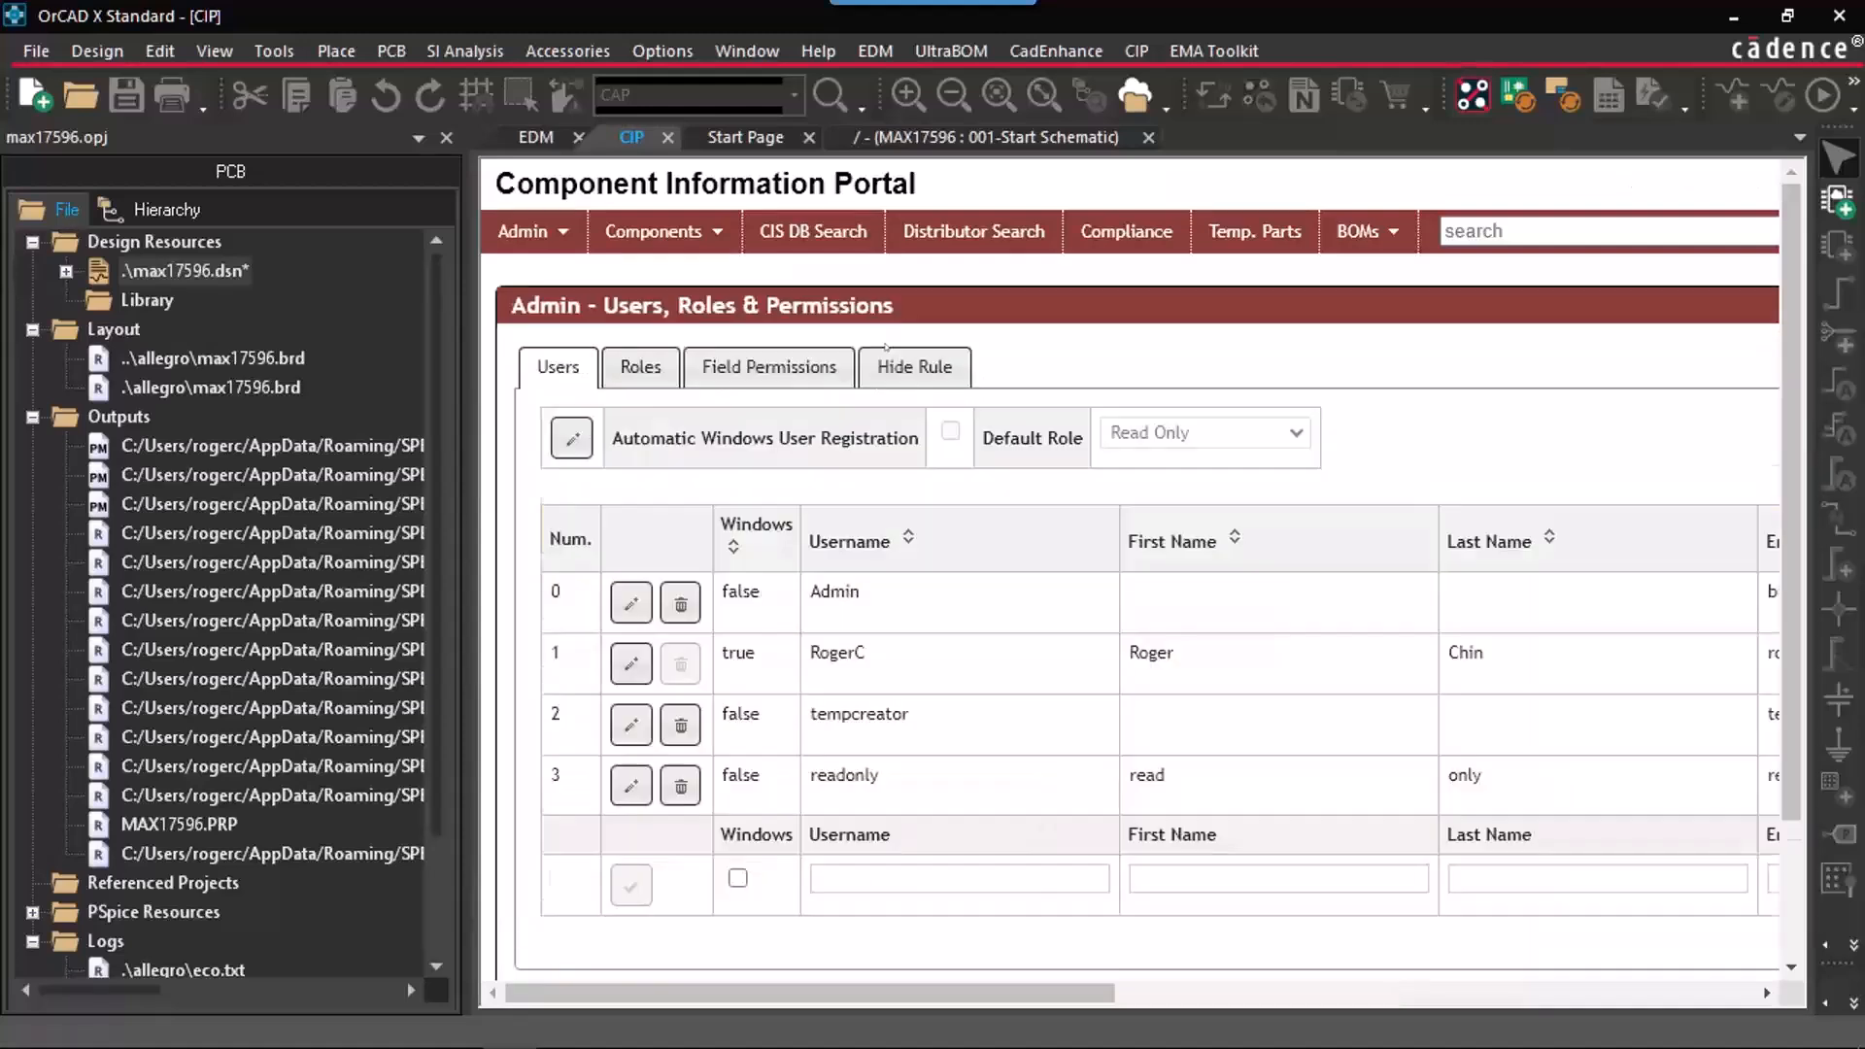
{"action": "left_click", "coordinate": [649, 377]}
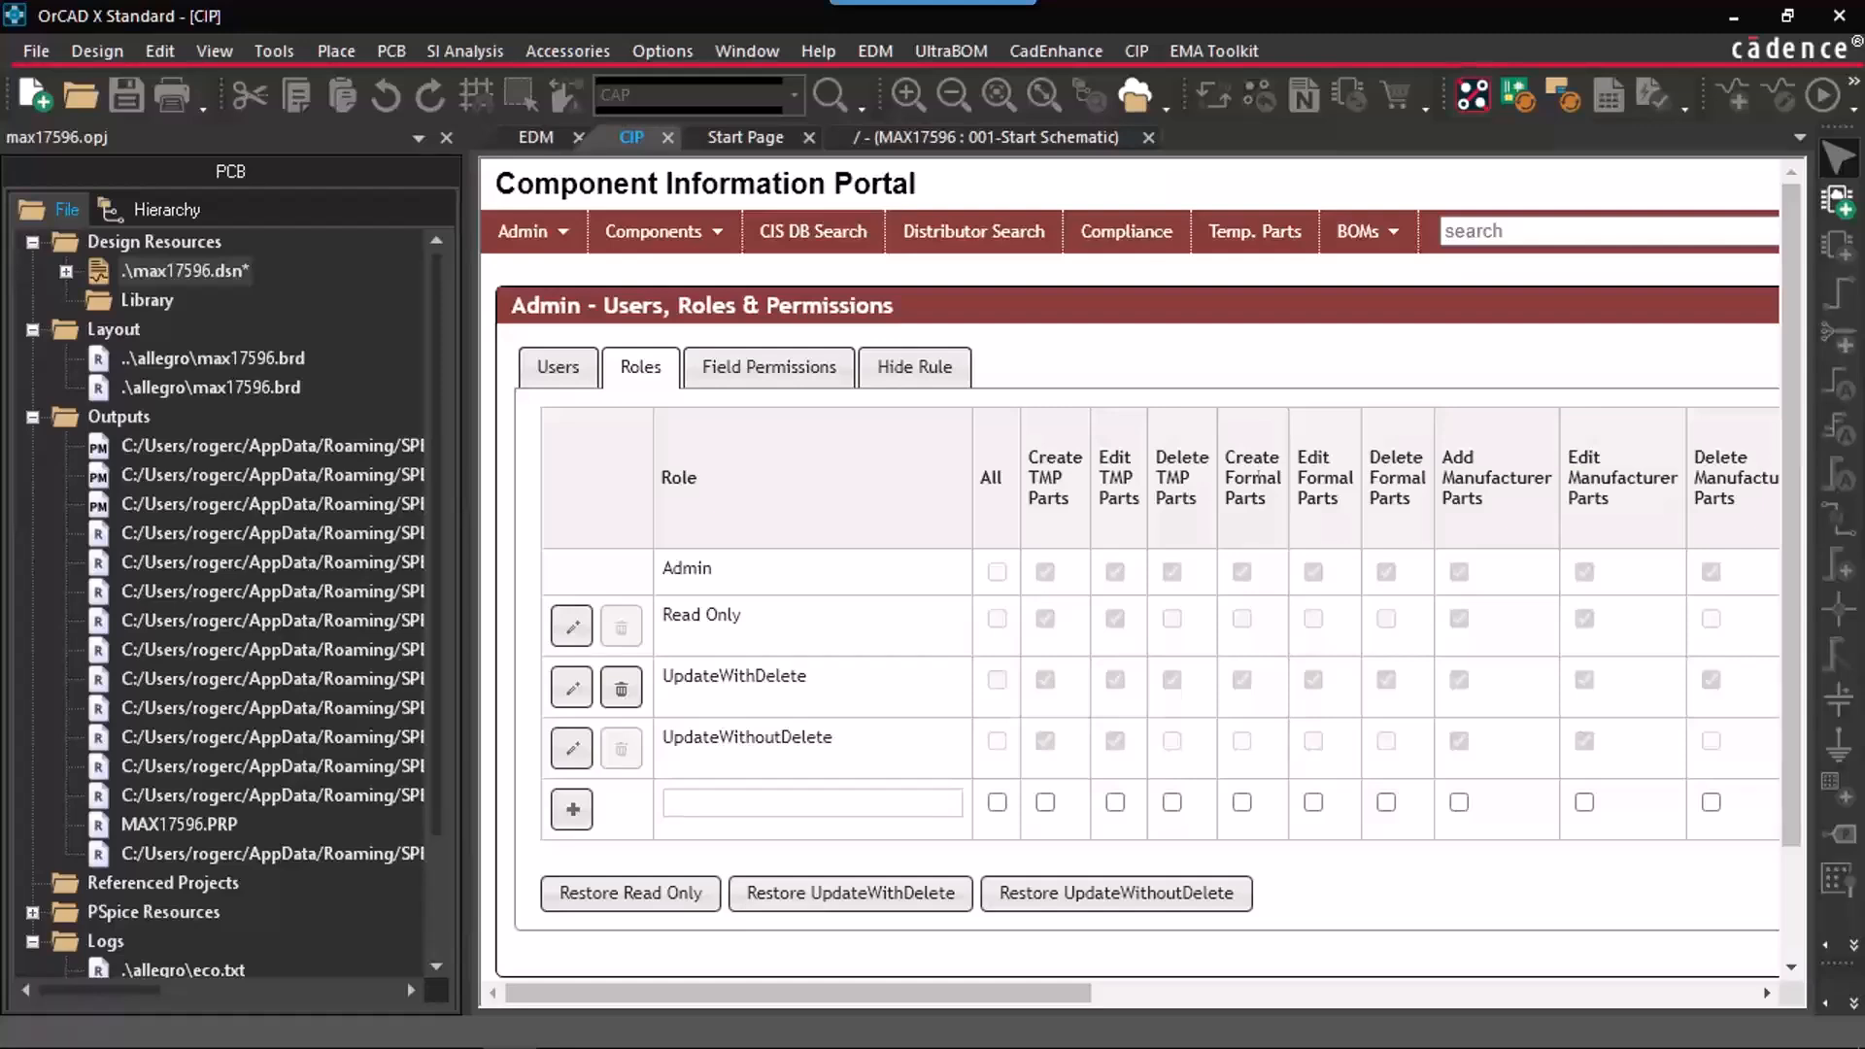
{"action": "left_click", "coordinate": [652, 231]}
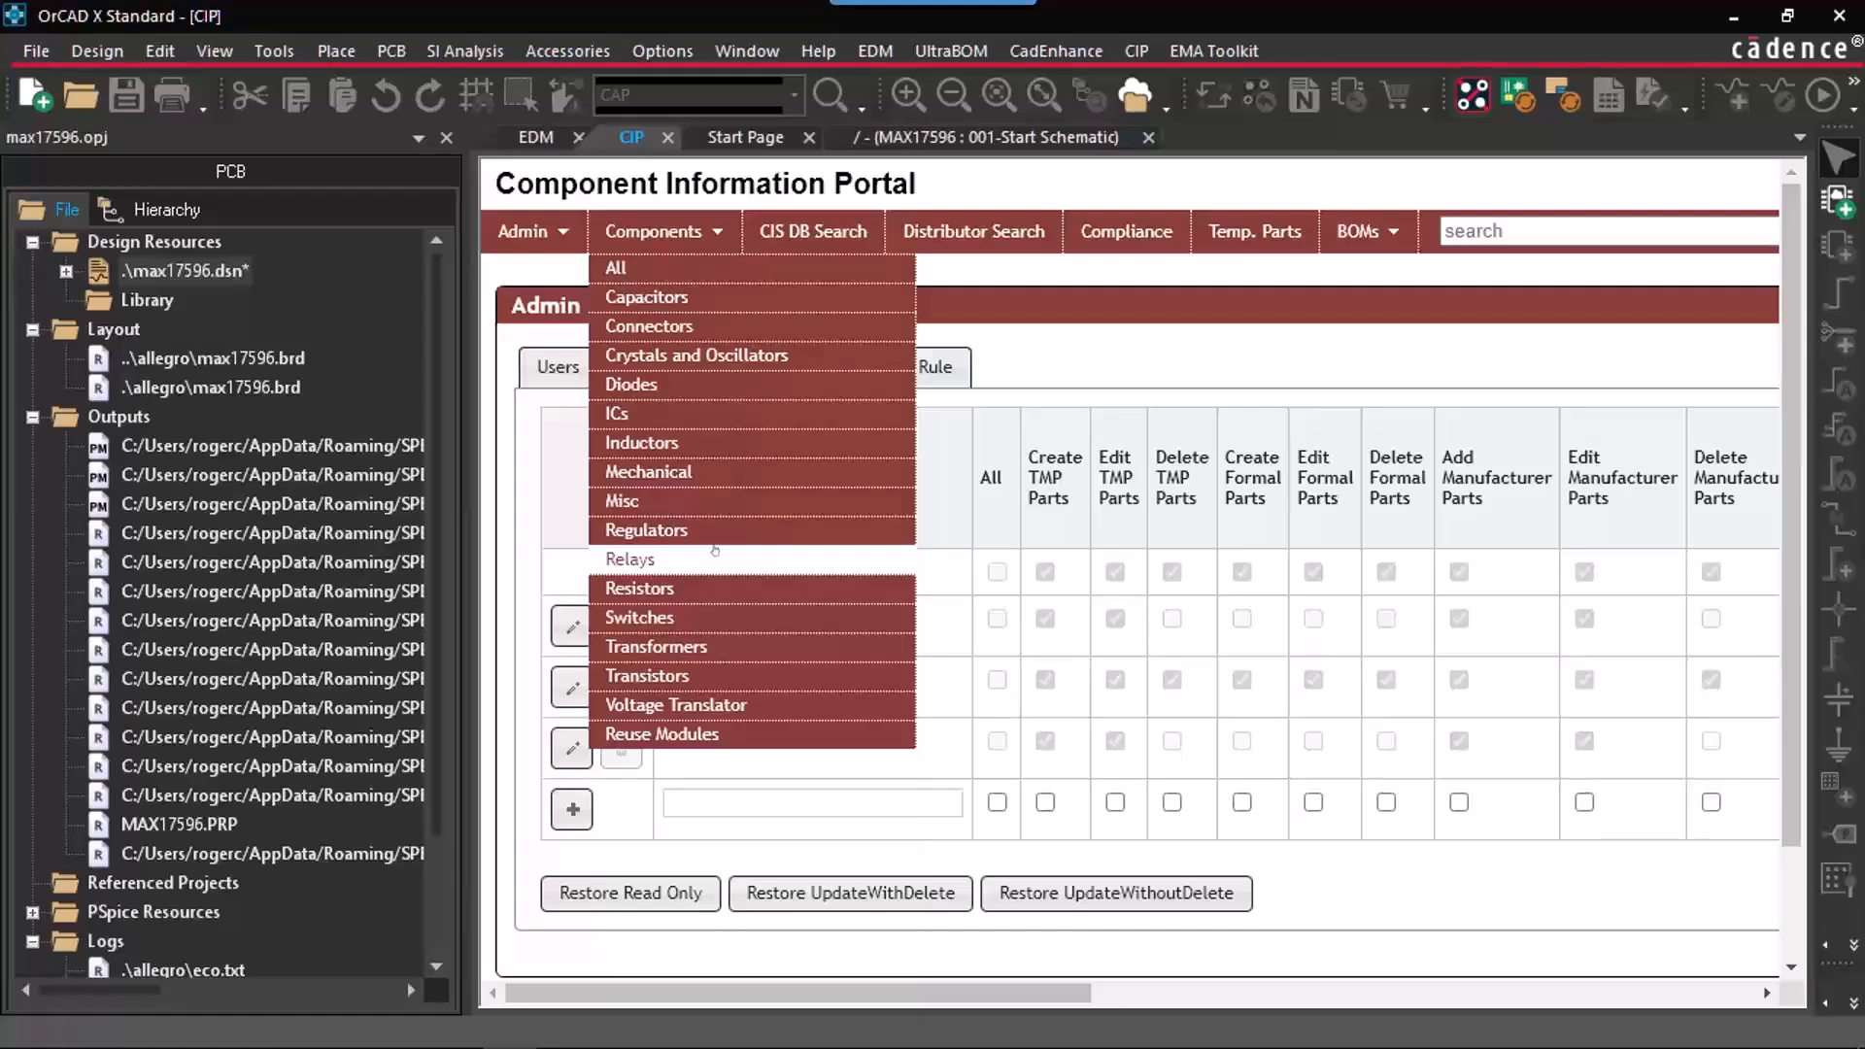
{"action": "left_click", "coordinate": [825, 255]}
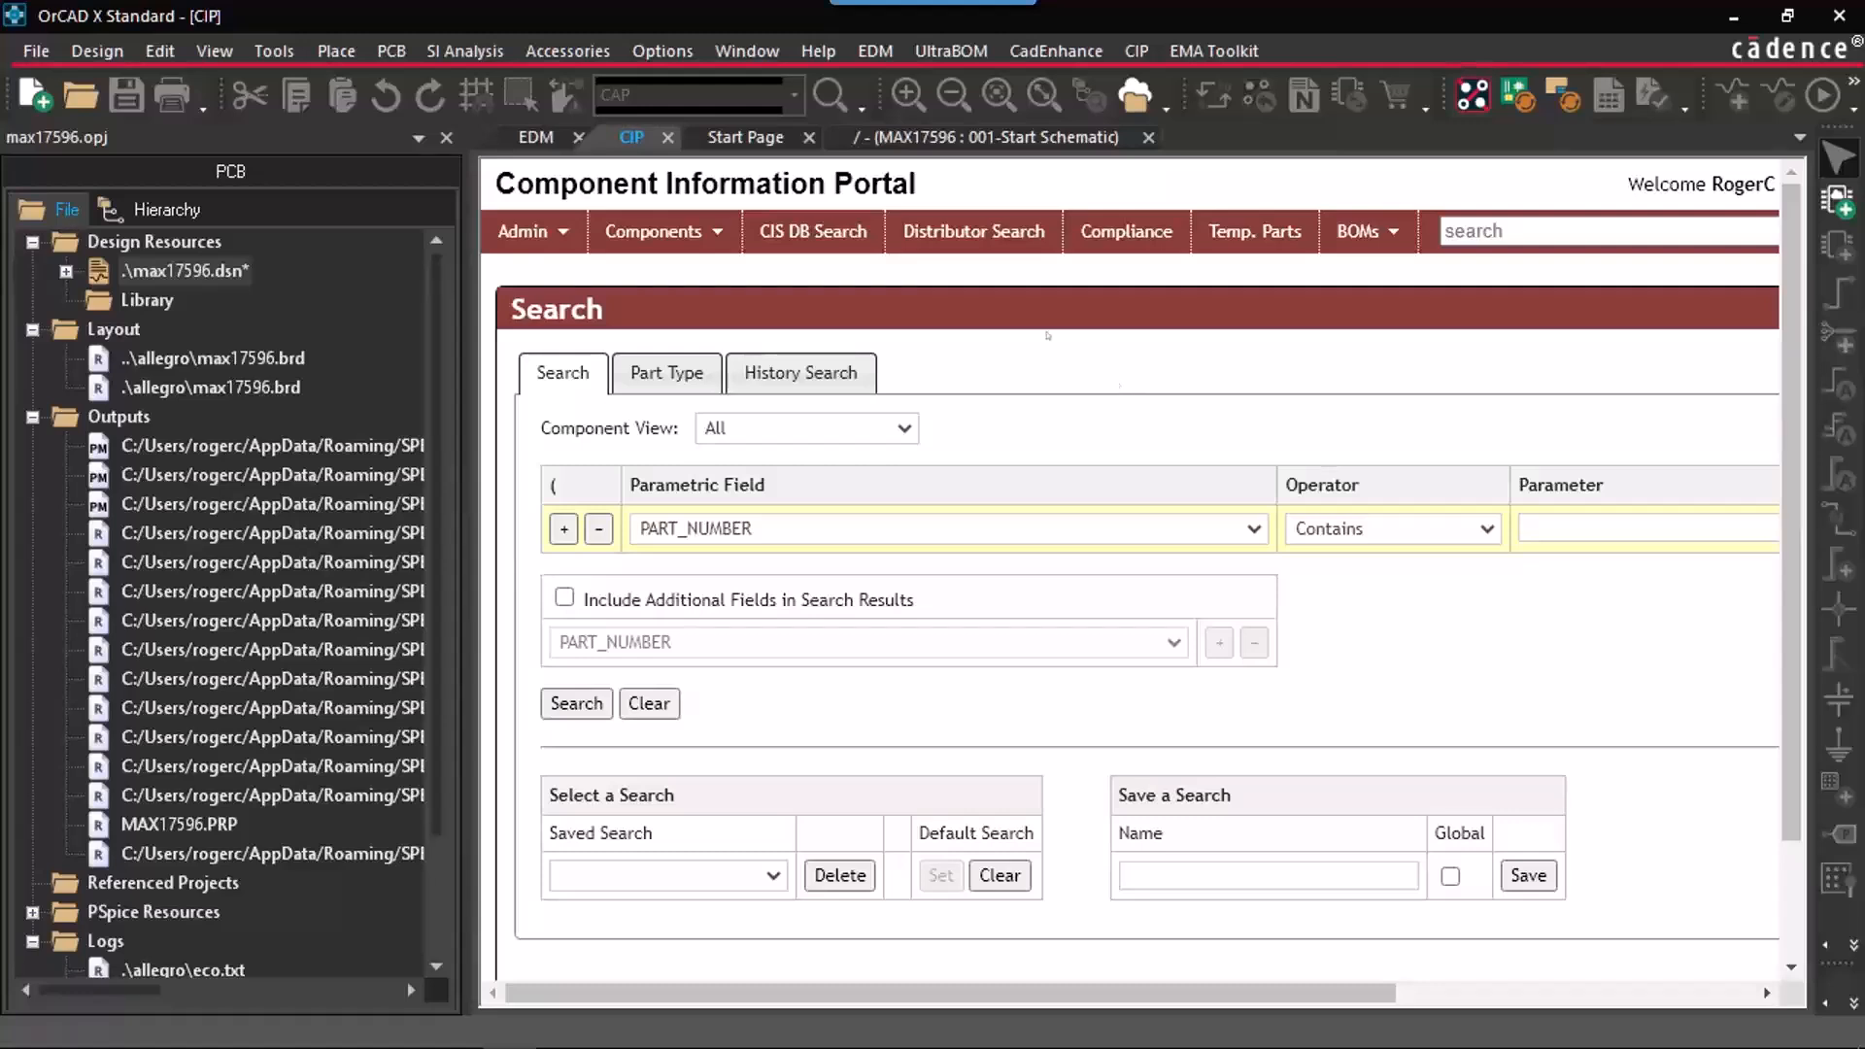
Step: Run a distributor search on DigiKey by manufacturer part number for max6969
{"action": "left_click", "coordinate": [653, 231]}
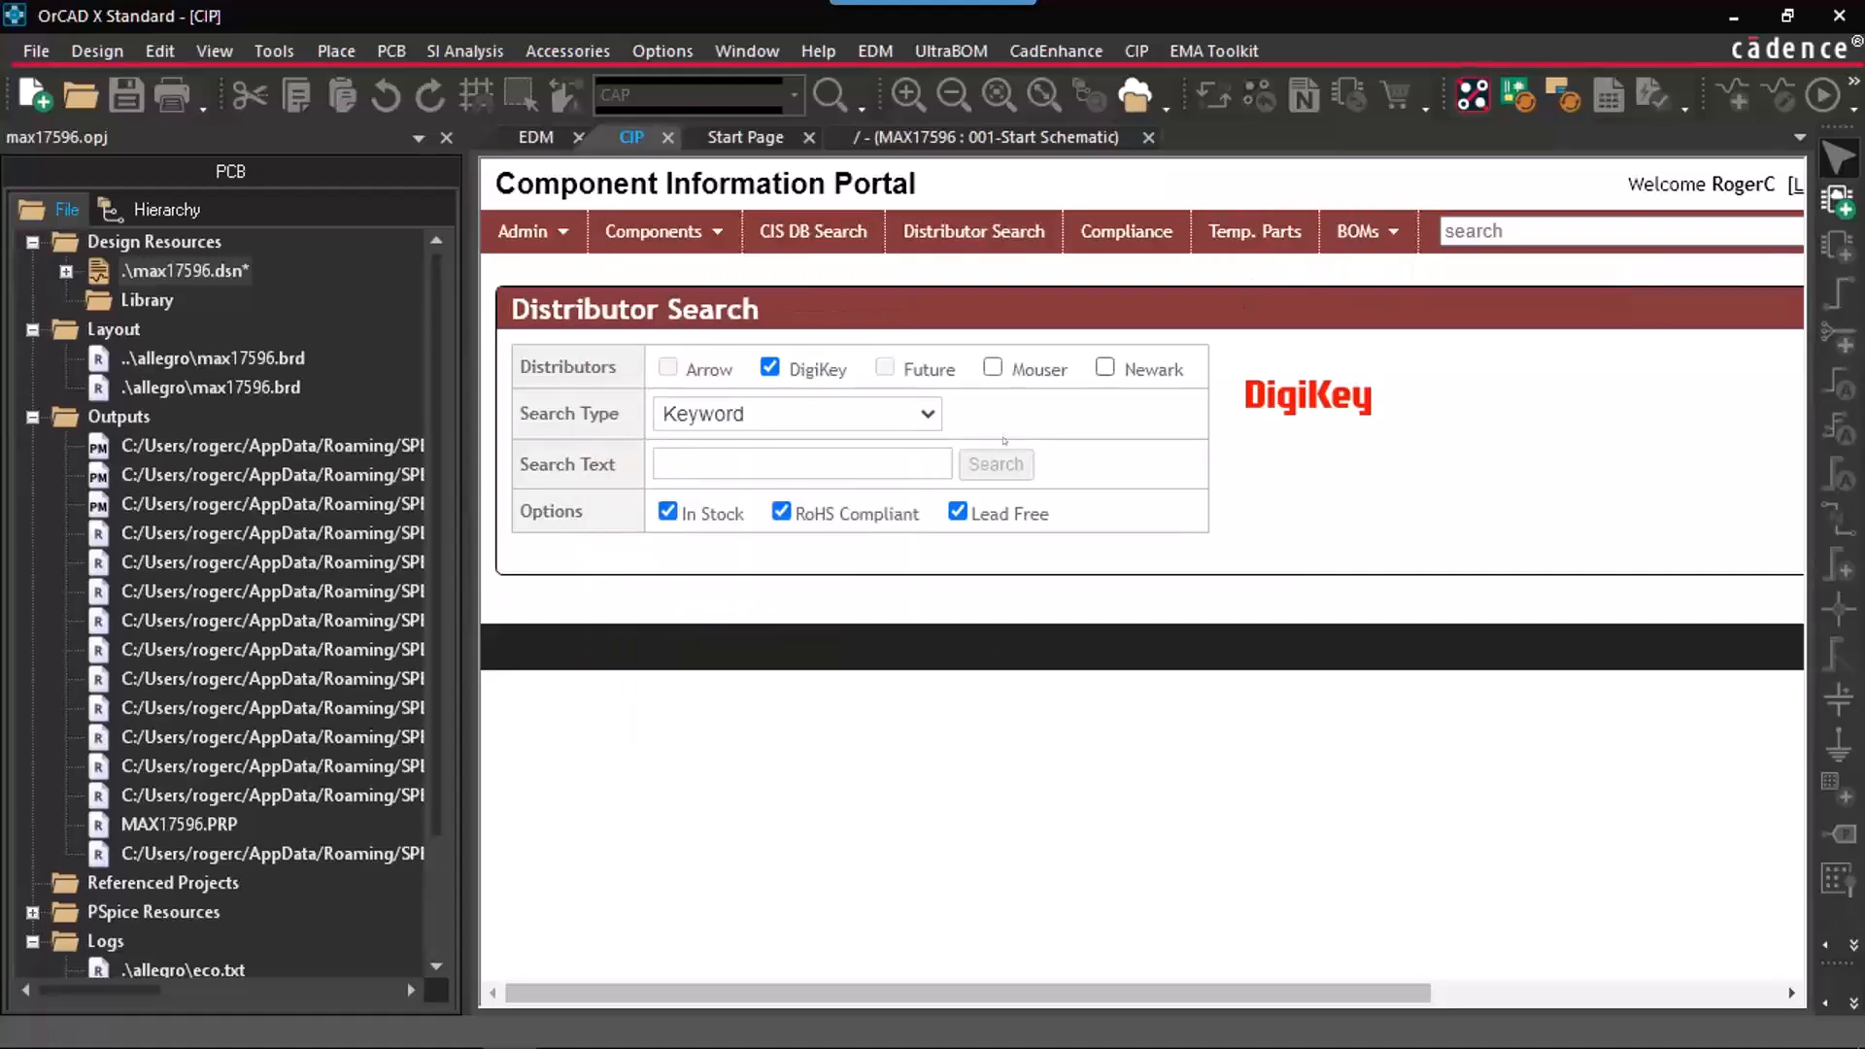
{"action": "left_click", "coordinate": [872, 468]}
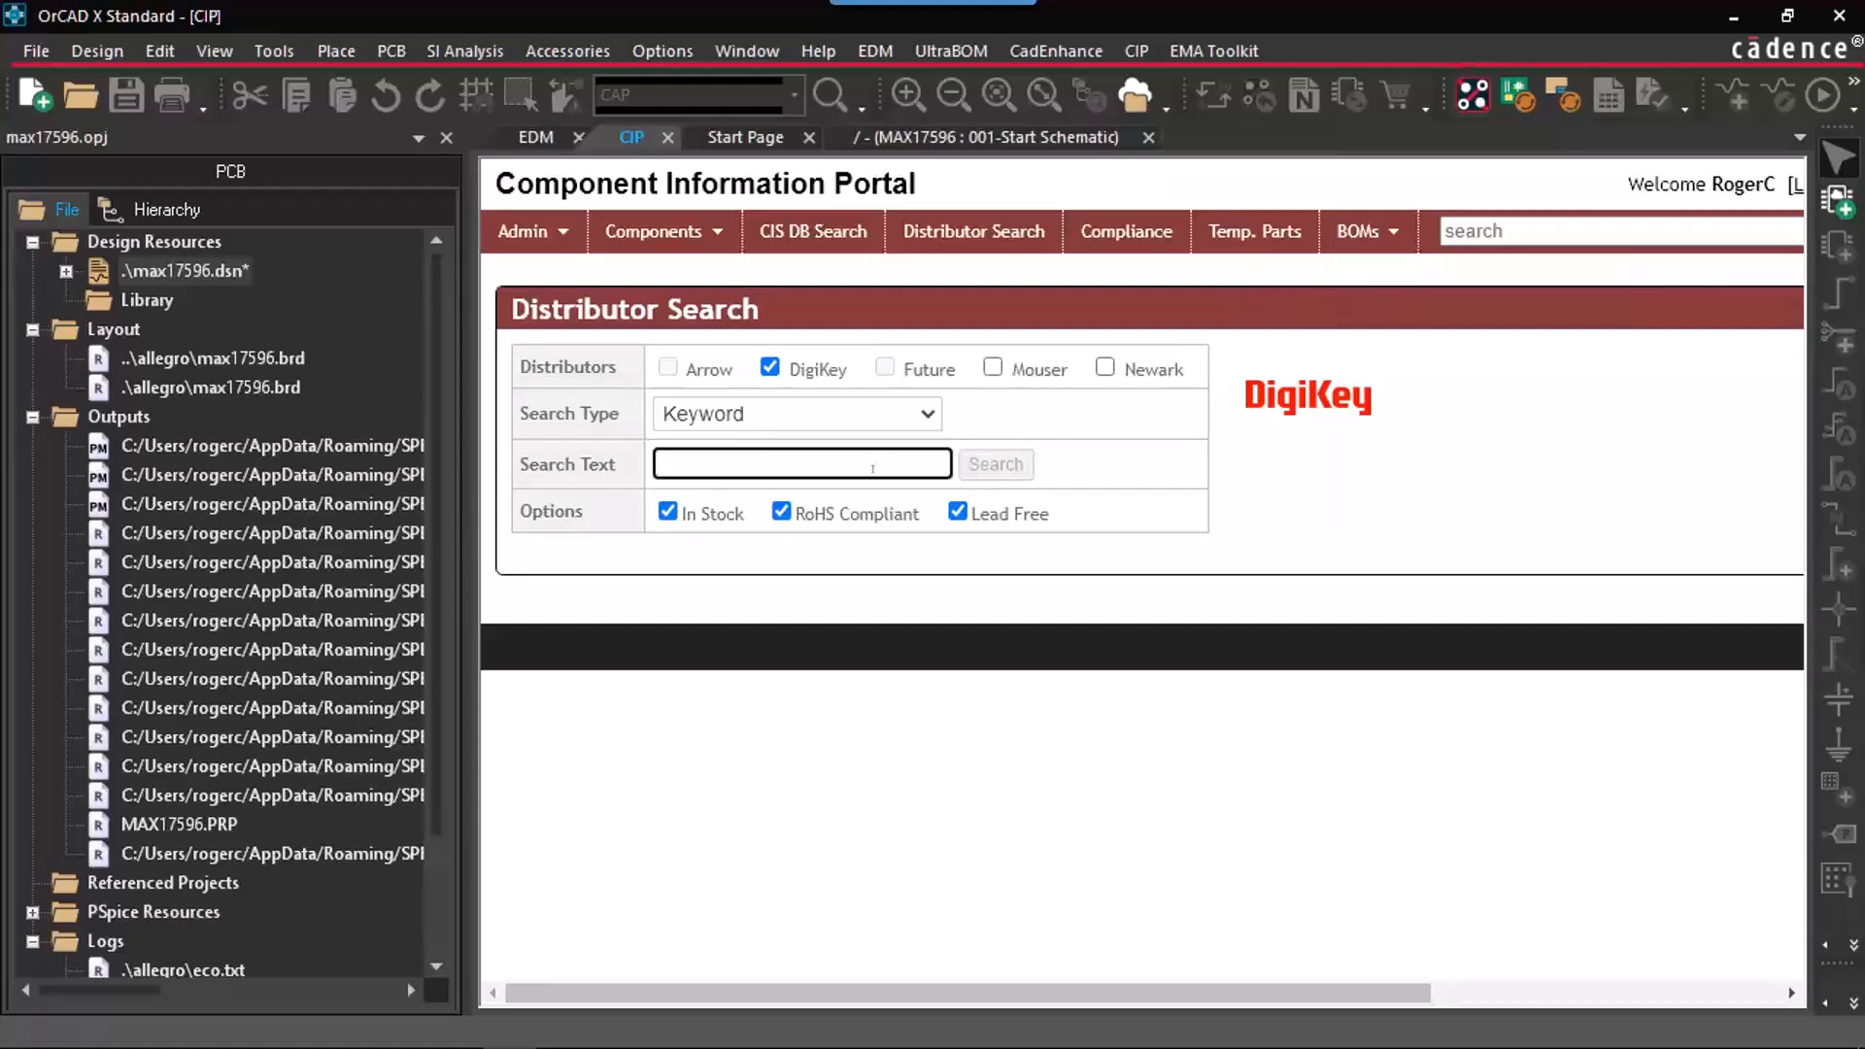
{"action": "left_click", "coordinate": [856, 425]}
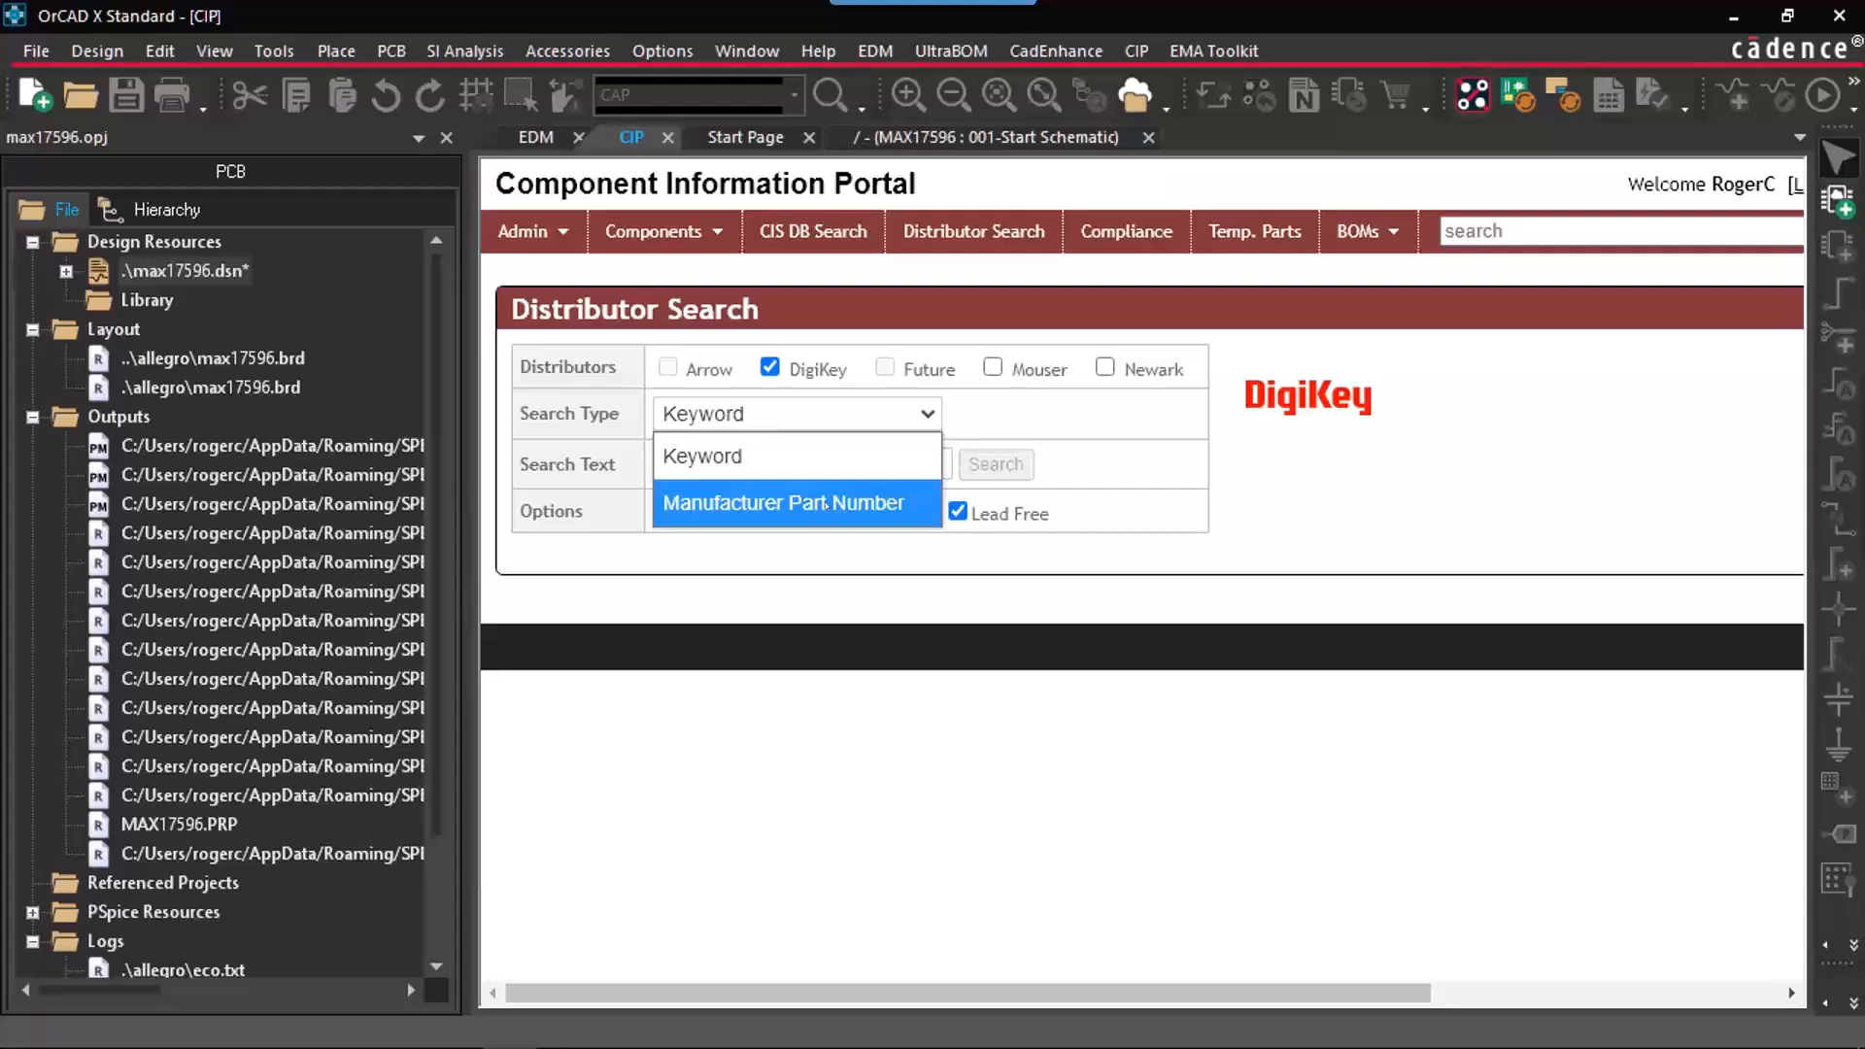
{"action": "left_click", "coordinate": [824, 504]}
{"action": "left_click", "coordinate": [837, 463]}
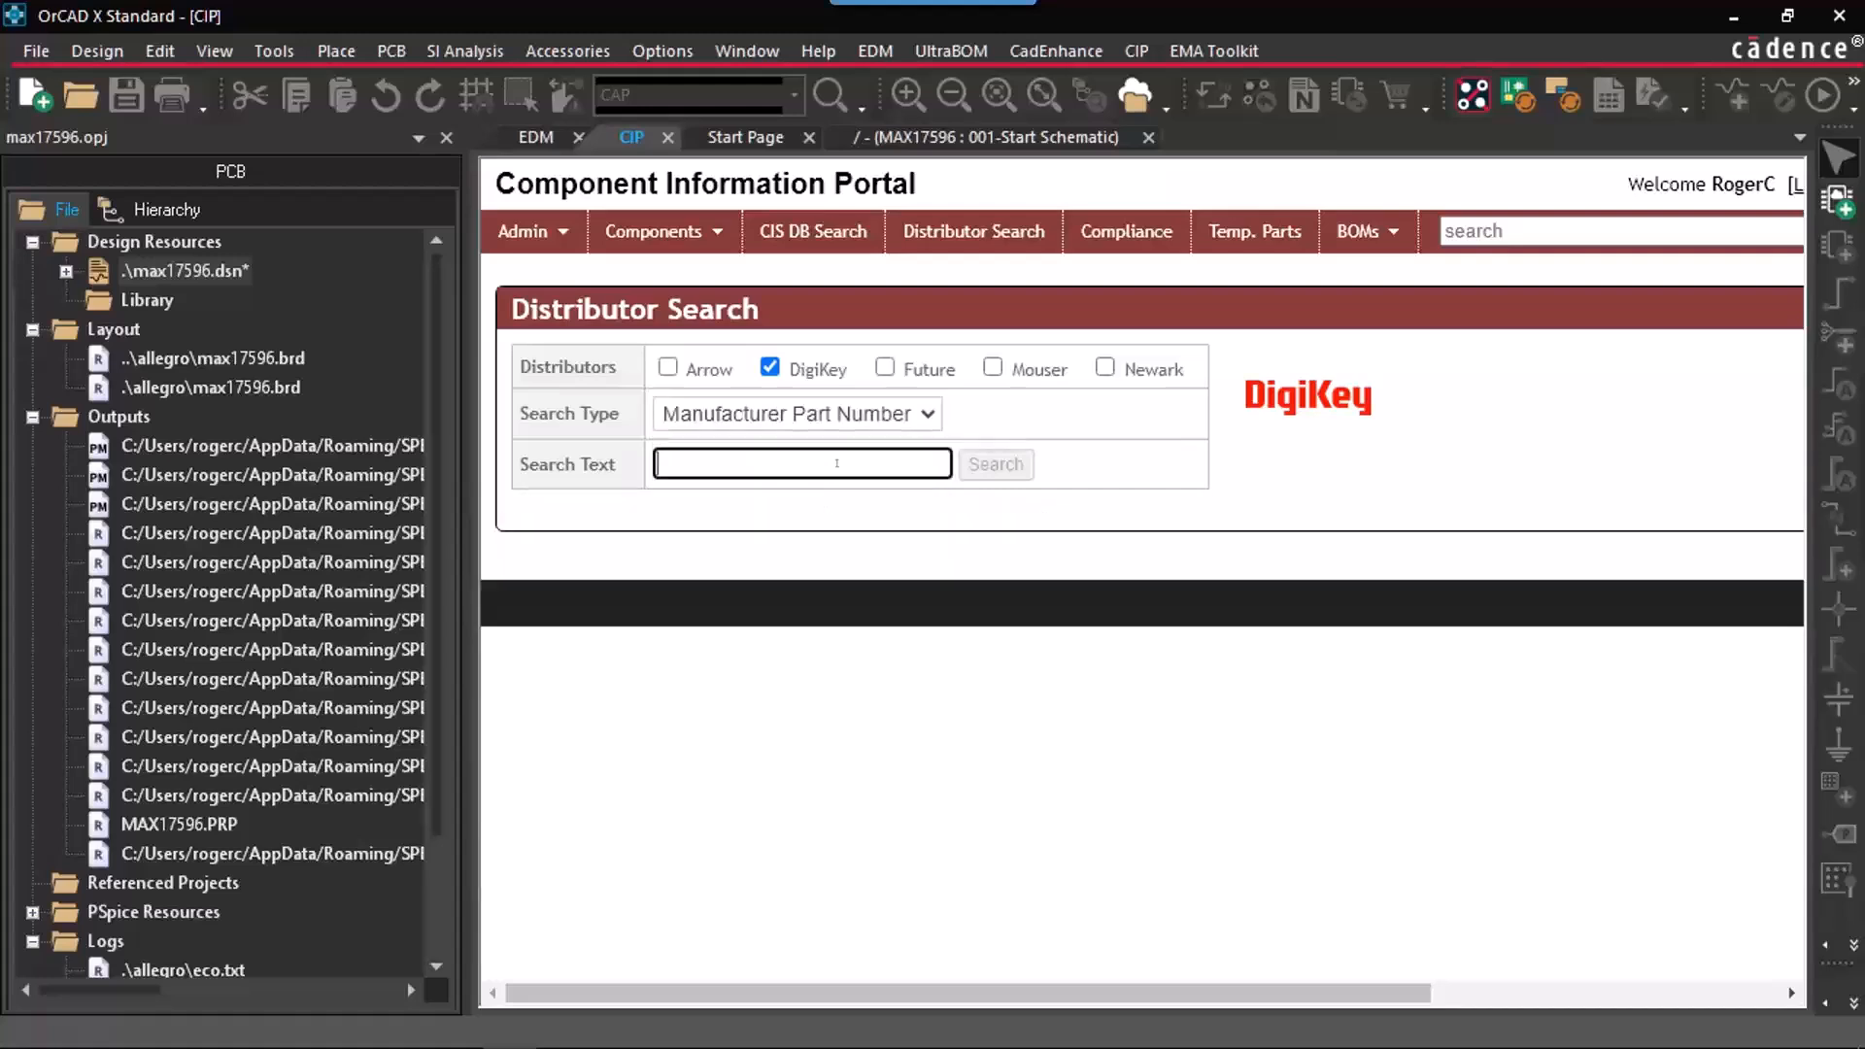
{"action": "type", "text": "max6969"}
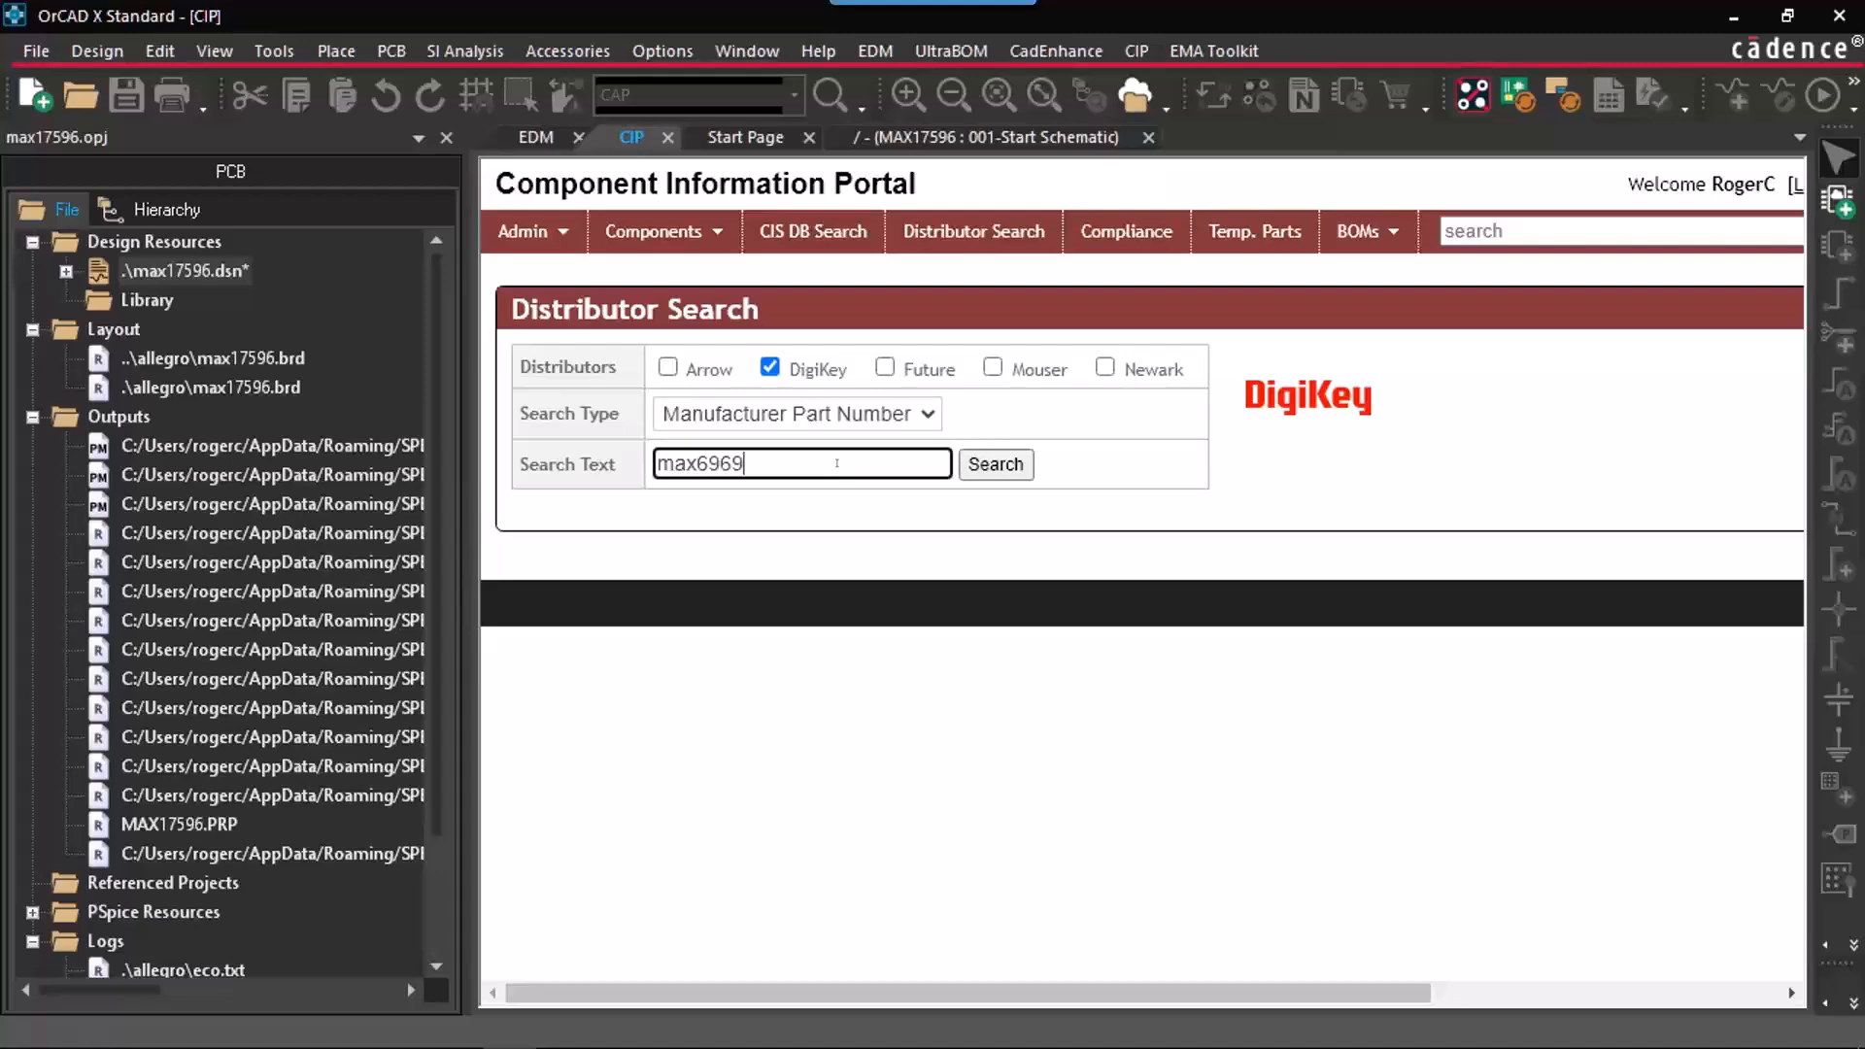
{"action": "key", "text": "Tab"}
{"action": "key", "text": "Return"}
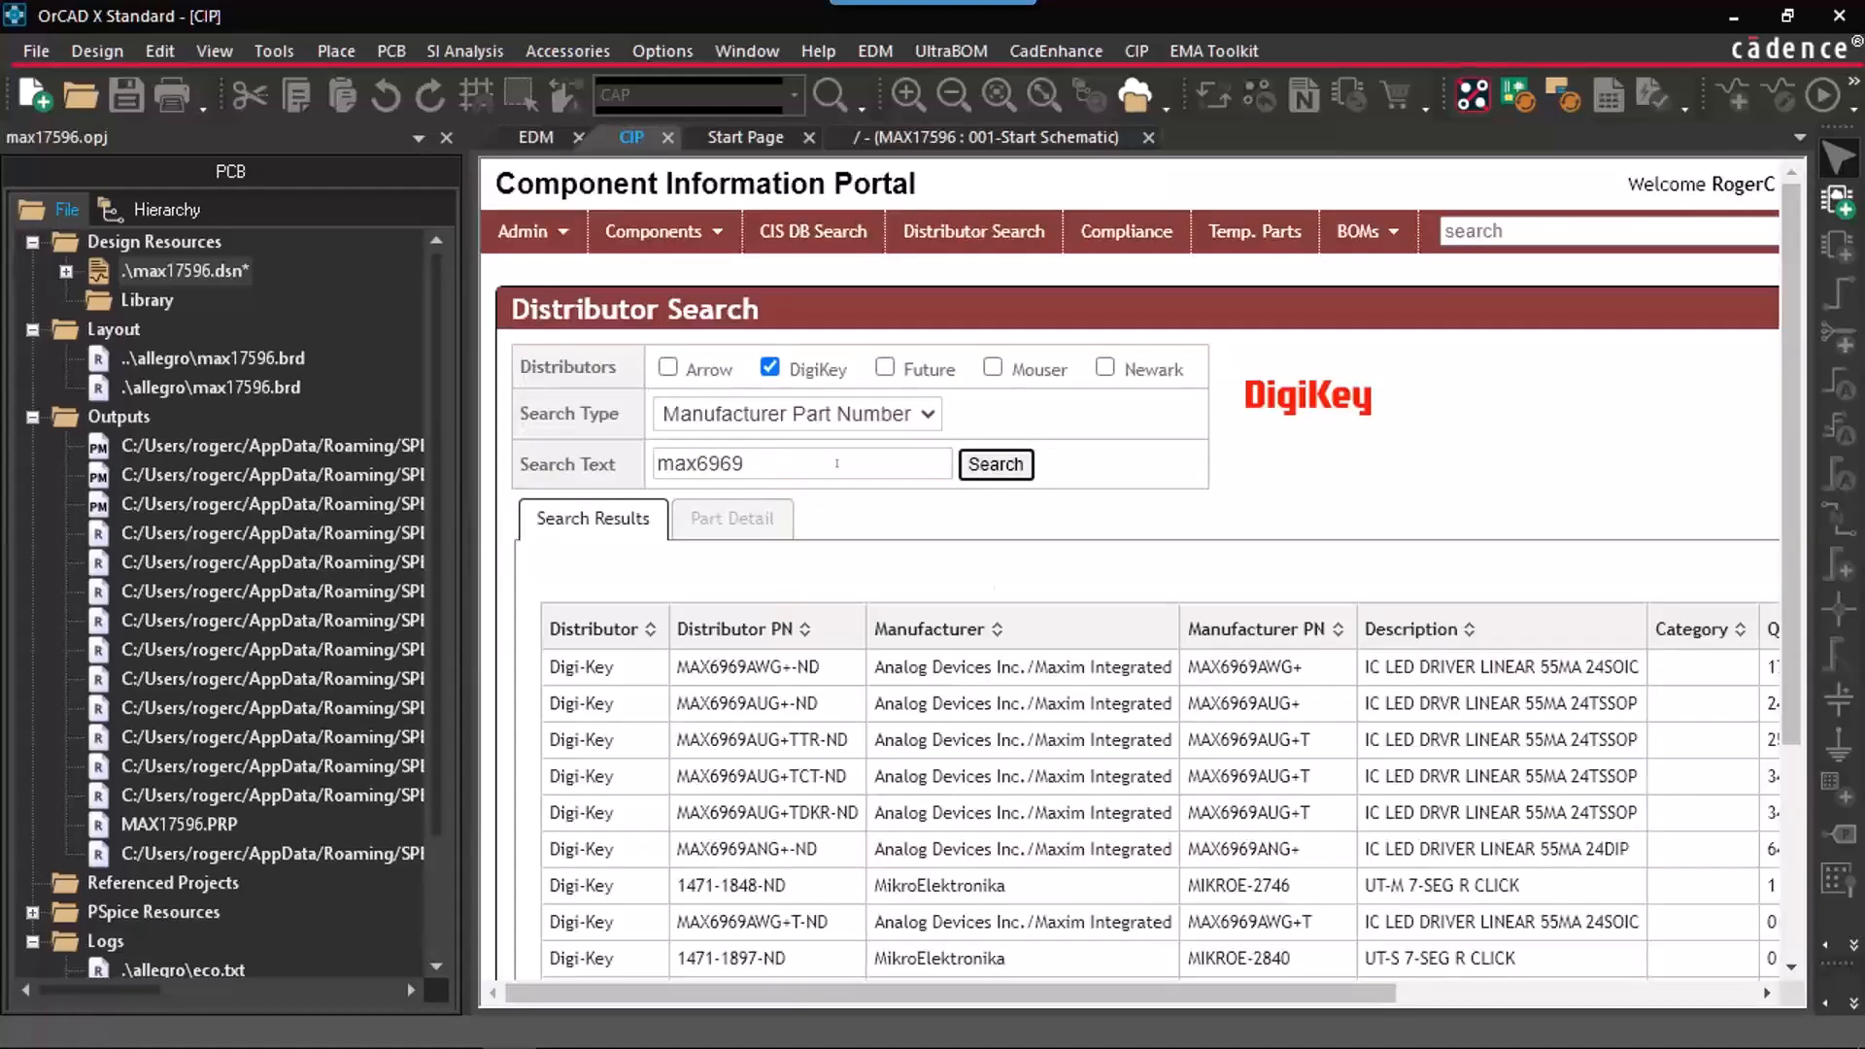
Step: Compare stock and prices in the search results, and open the part details of MAX6969AUG+TCT-ND to examine its part data
{"action": "left_click_drag", "start_coordinate": [1212, 989], "coordinate": [1393, 972]}
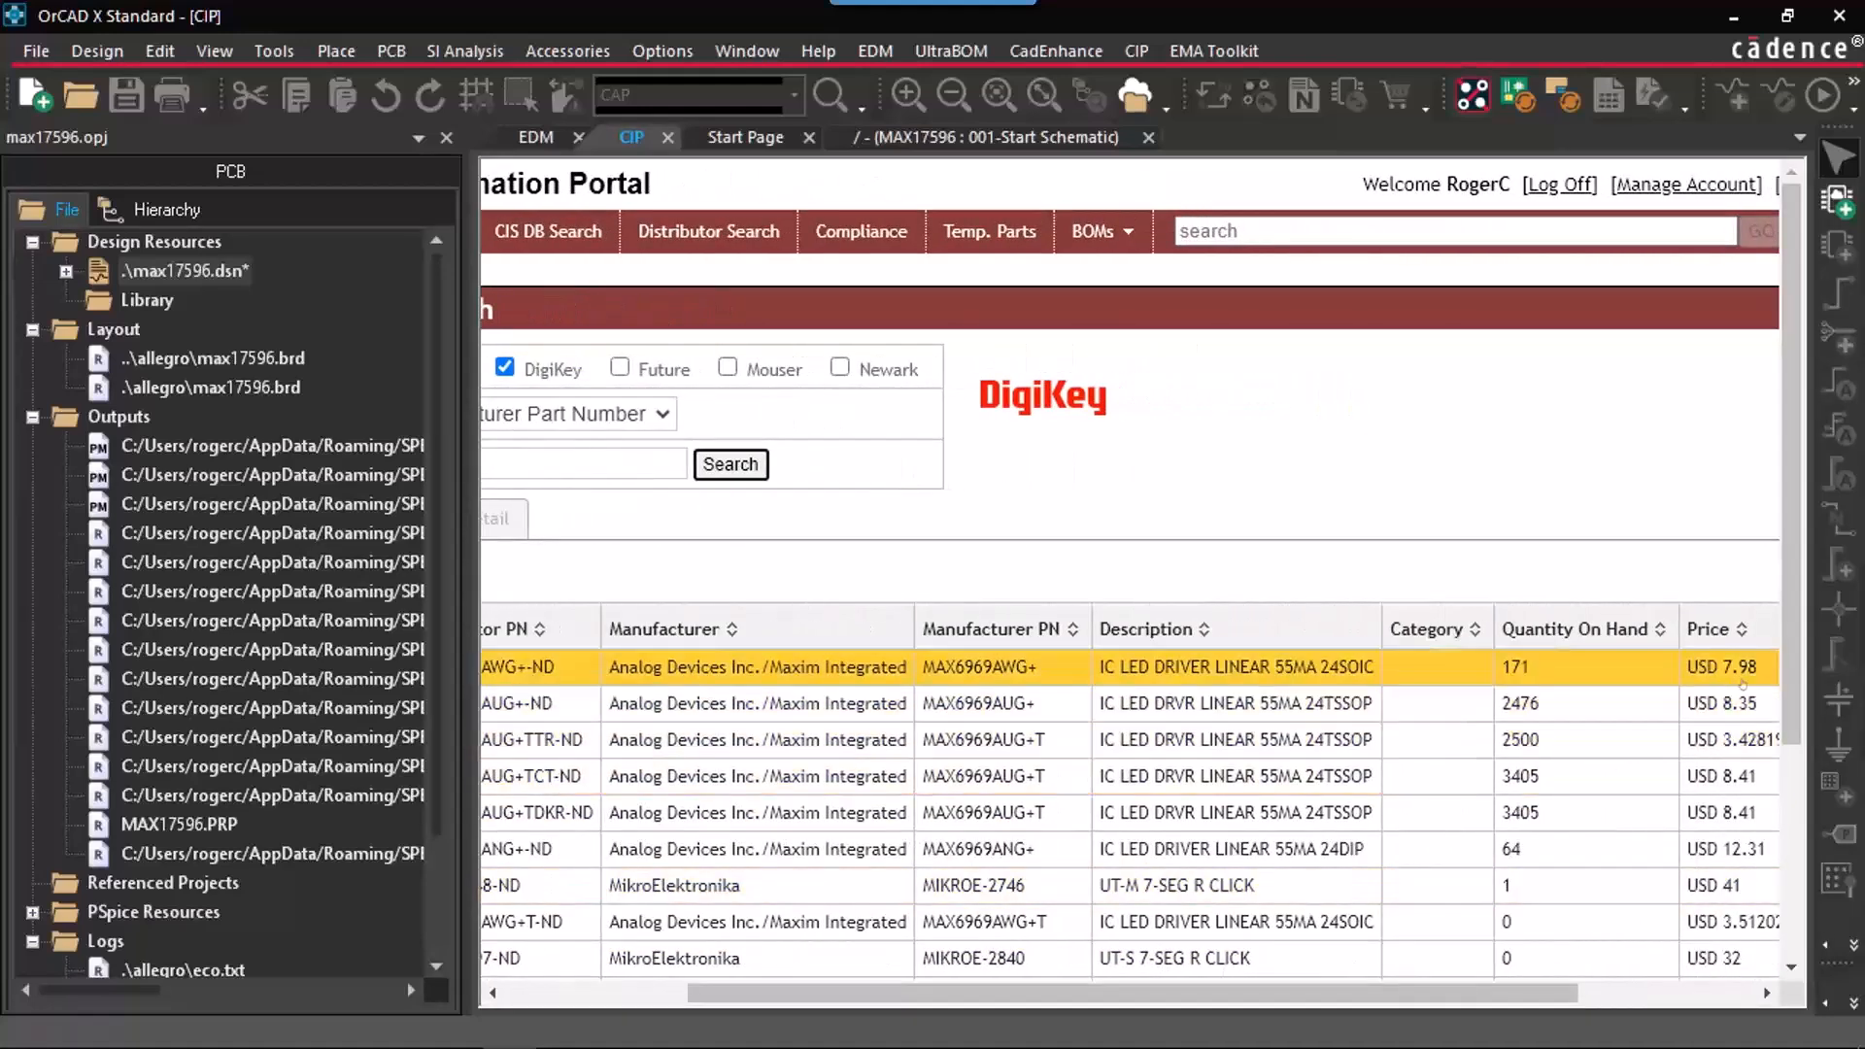
{"action": "left_click_drag", "start_coordinate": [1510, 982], "coordinate": [1328, 983]}
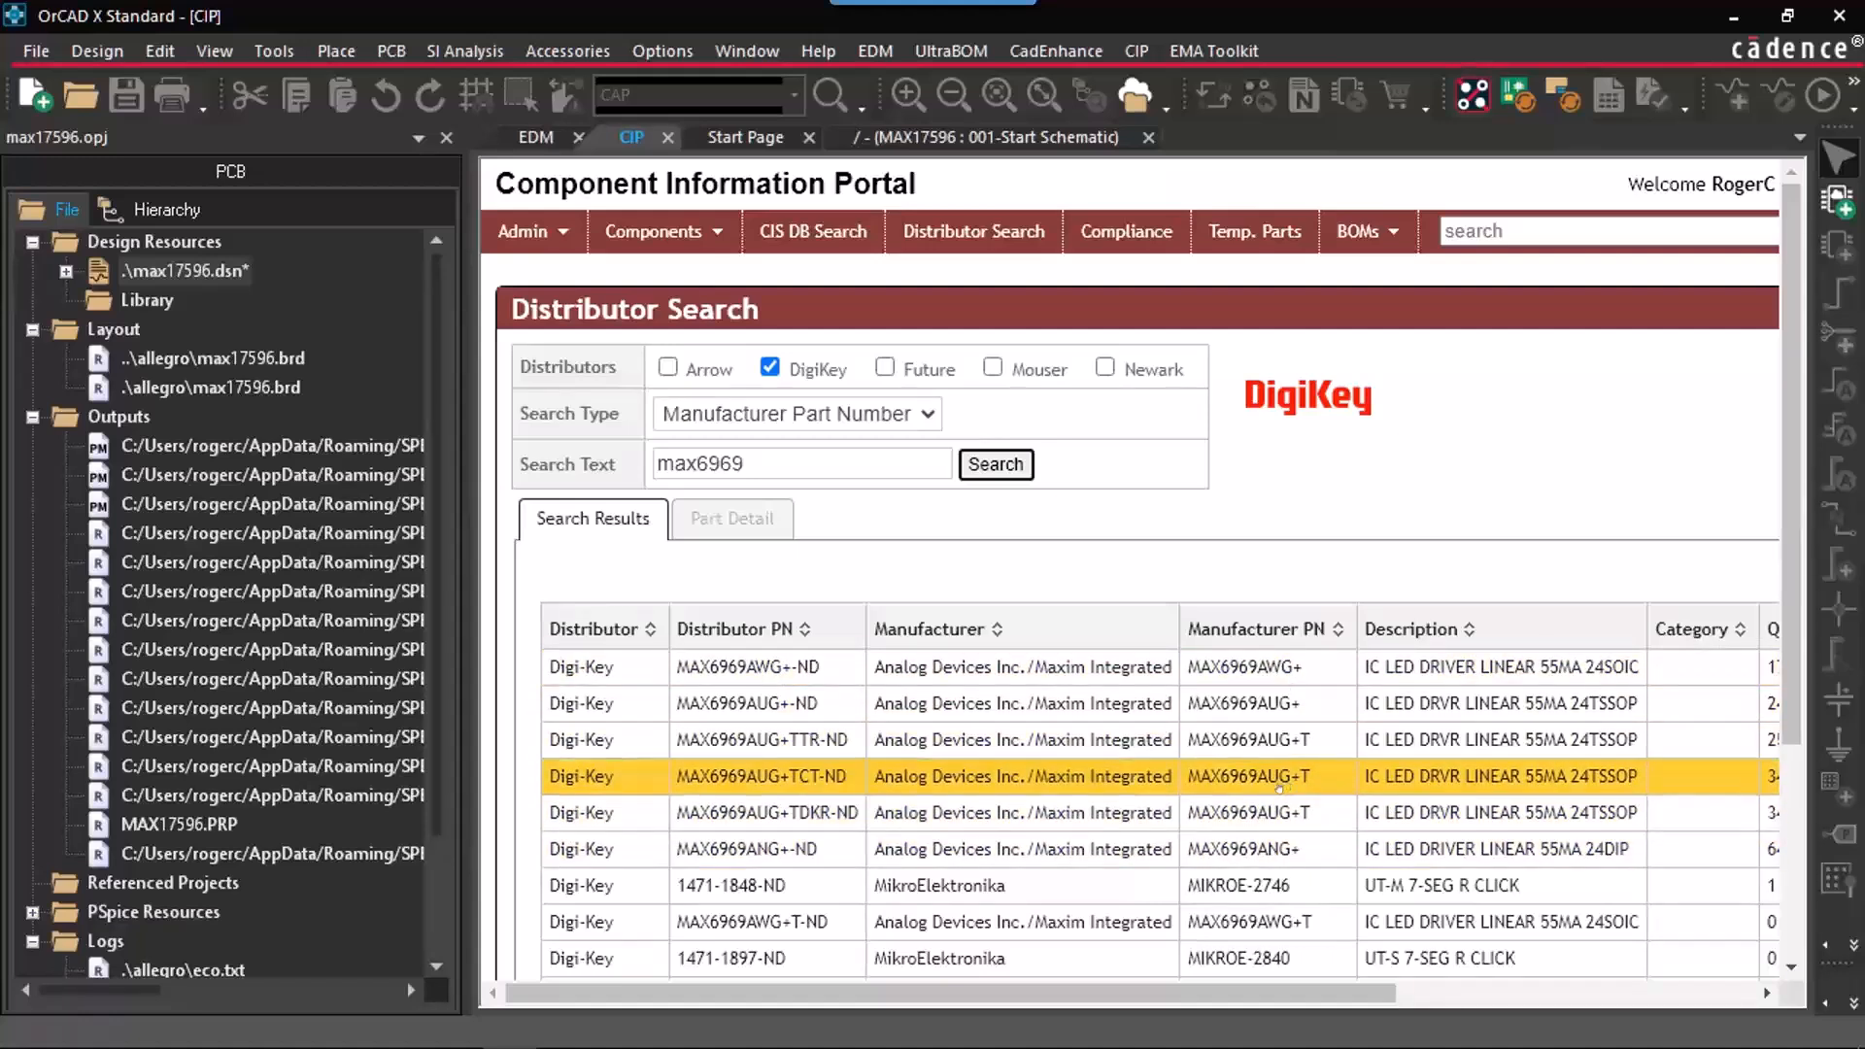
{"action": "left_click", "coordinate": [1278, 783]}
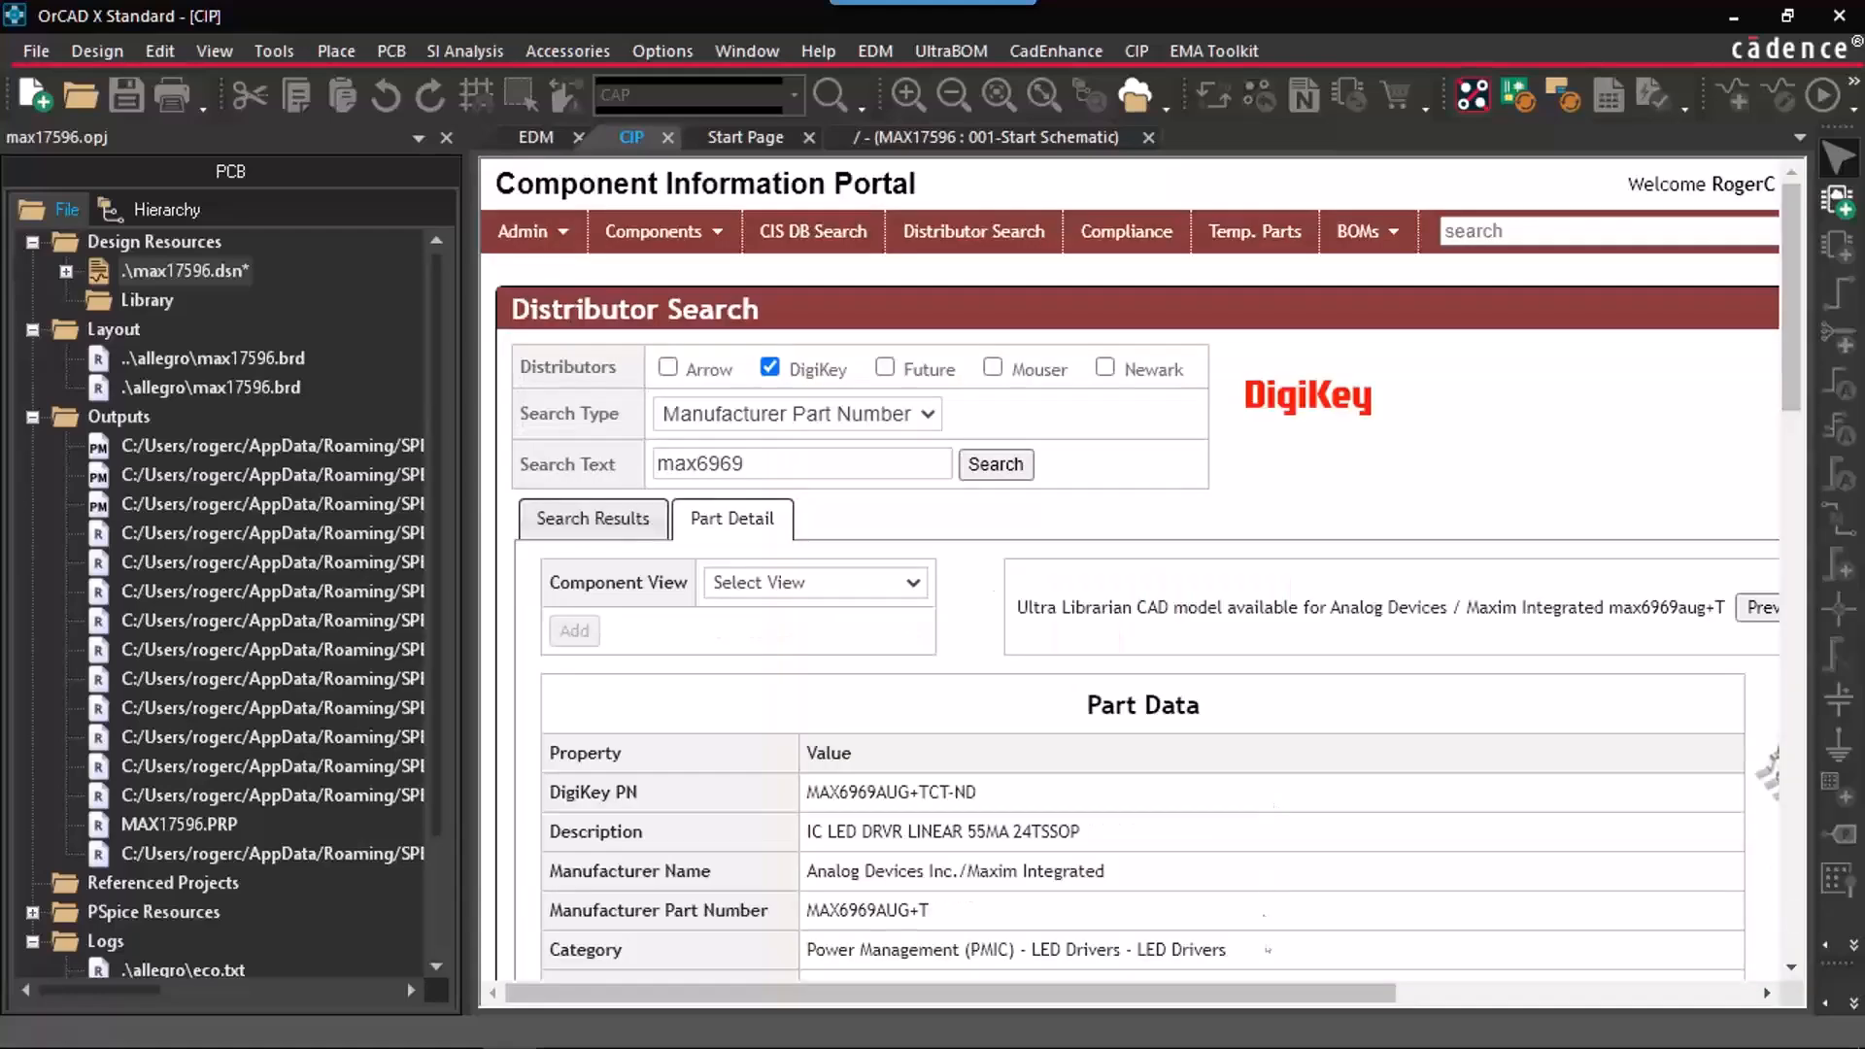
{"action": "left_click_drag", "start_coordinate": [471, 655], "coordinate": [279, 656]}
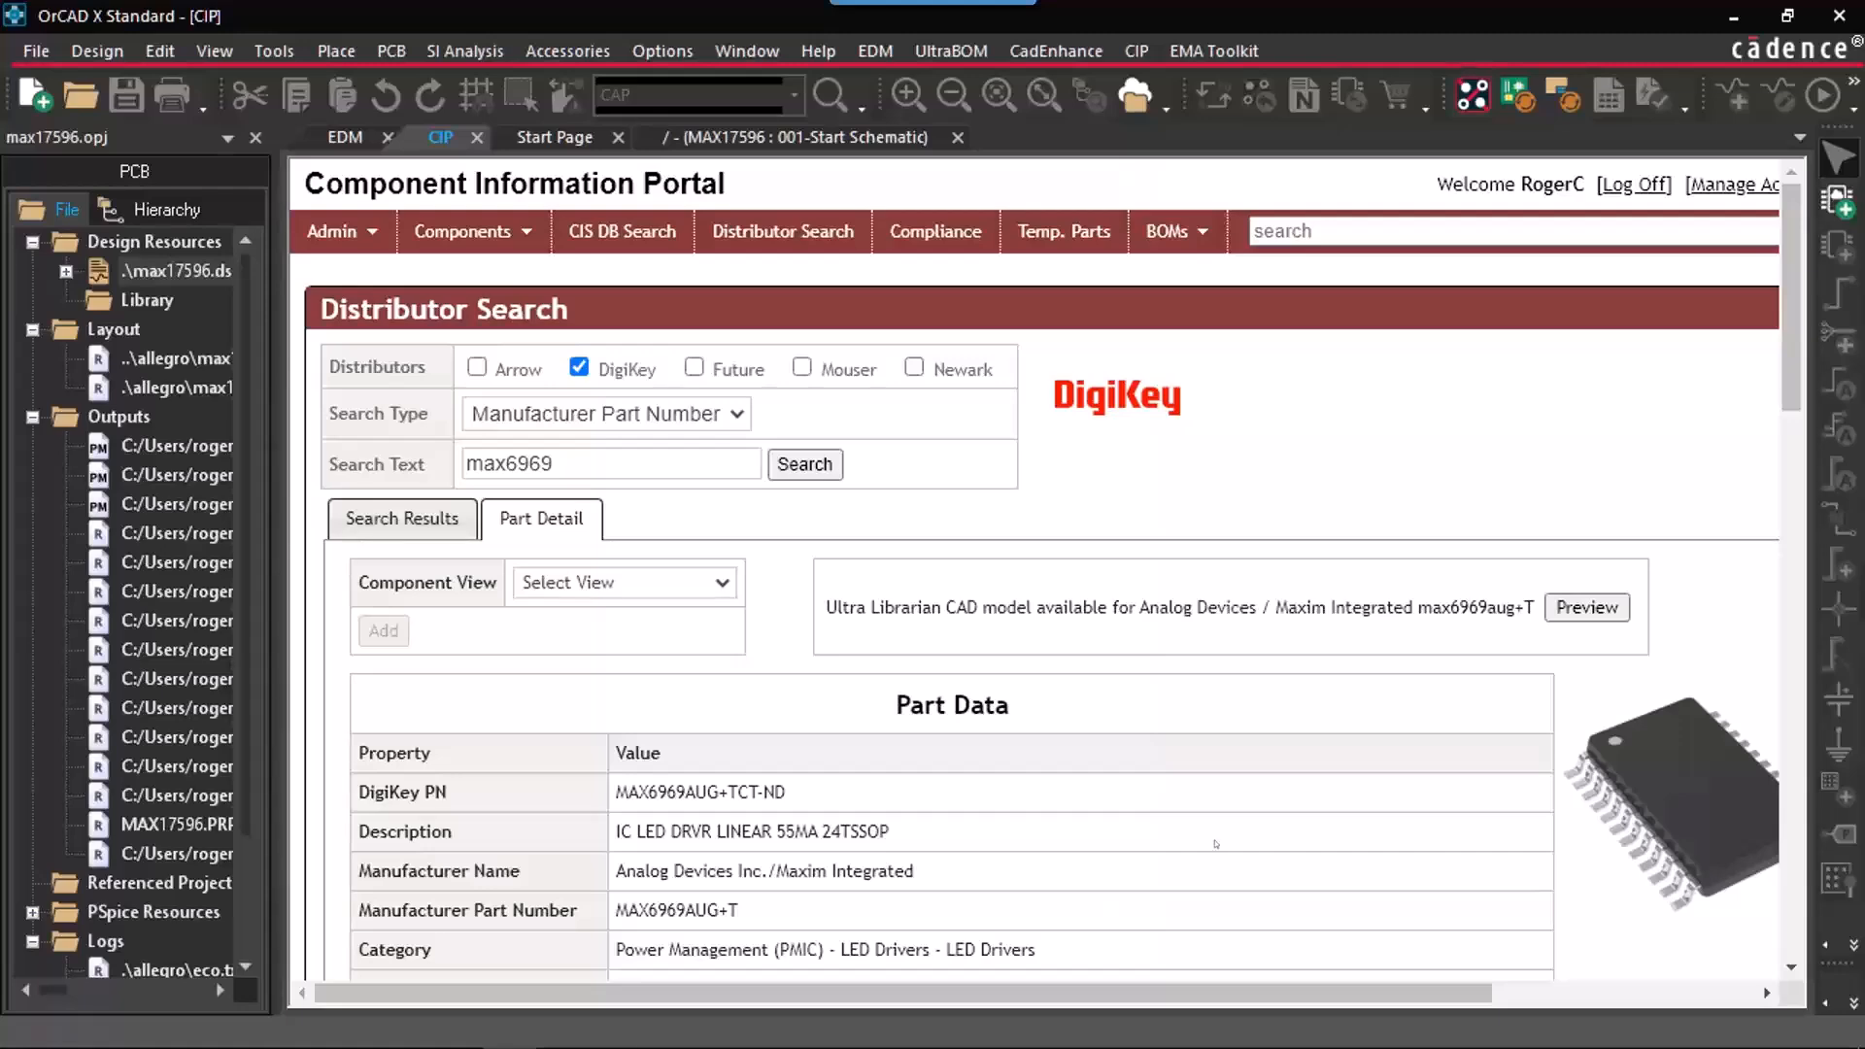
{"action": "scroll", "coordinate": [1254, 830], "scroll_direction": "down", "scroll_amount": 3}
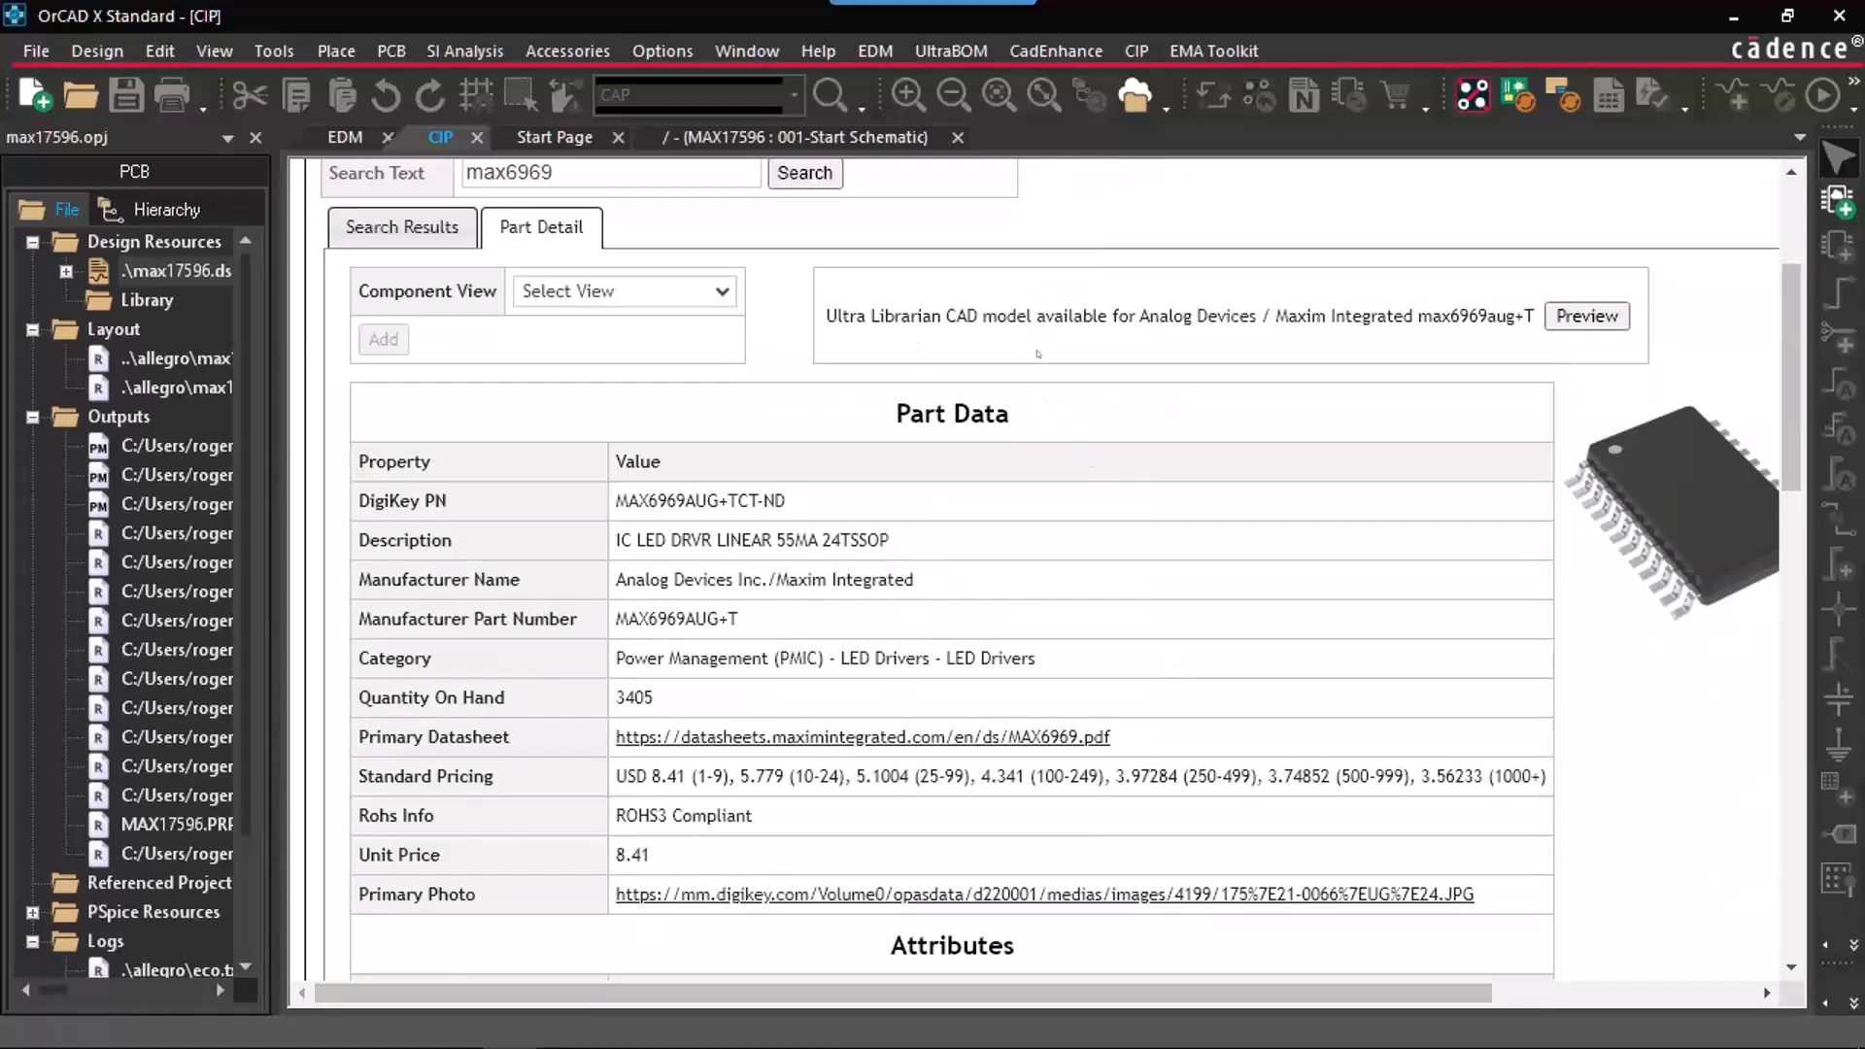
Step: Preview the Ultra Librarian symbol, footprint and 3D model for max6969aug+T, and close the preview
{"action": "left_click", "coordinate": [1585, 316]}
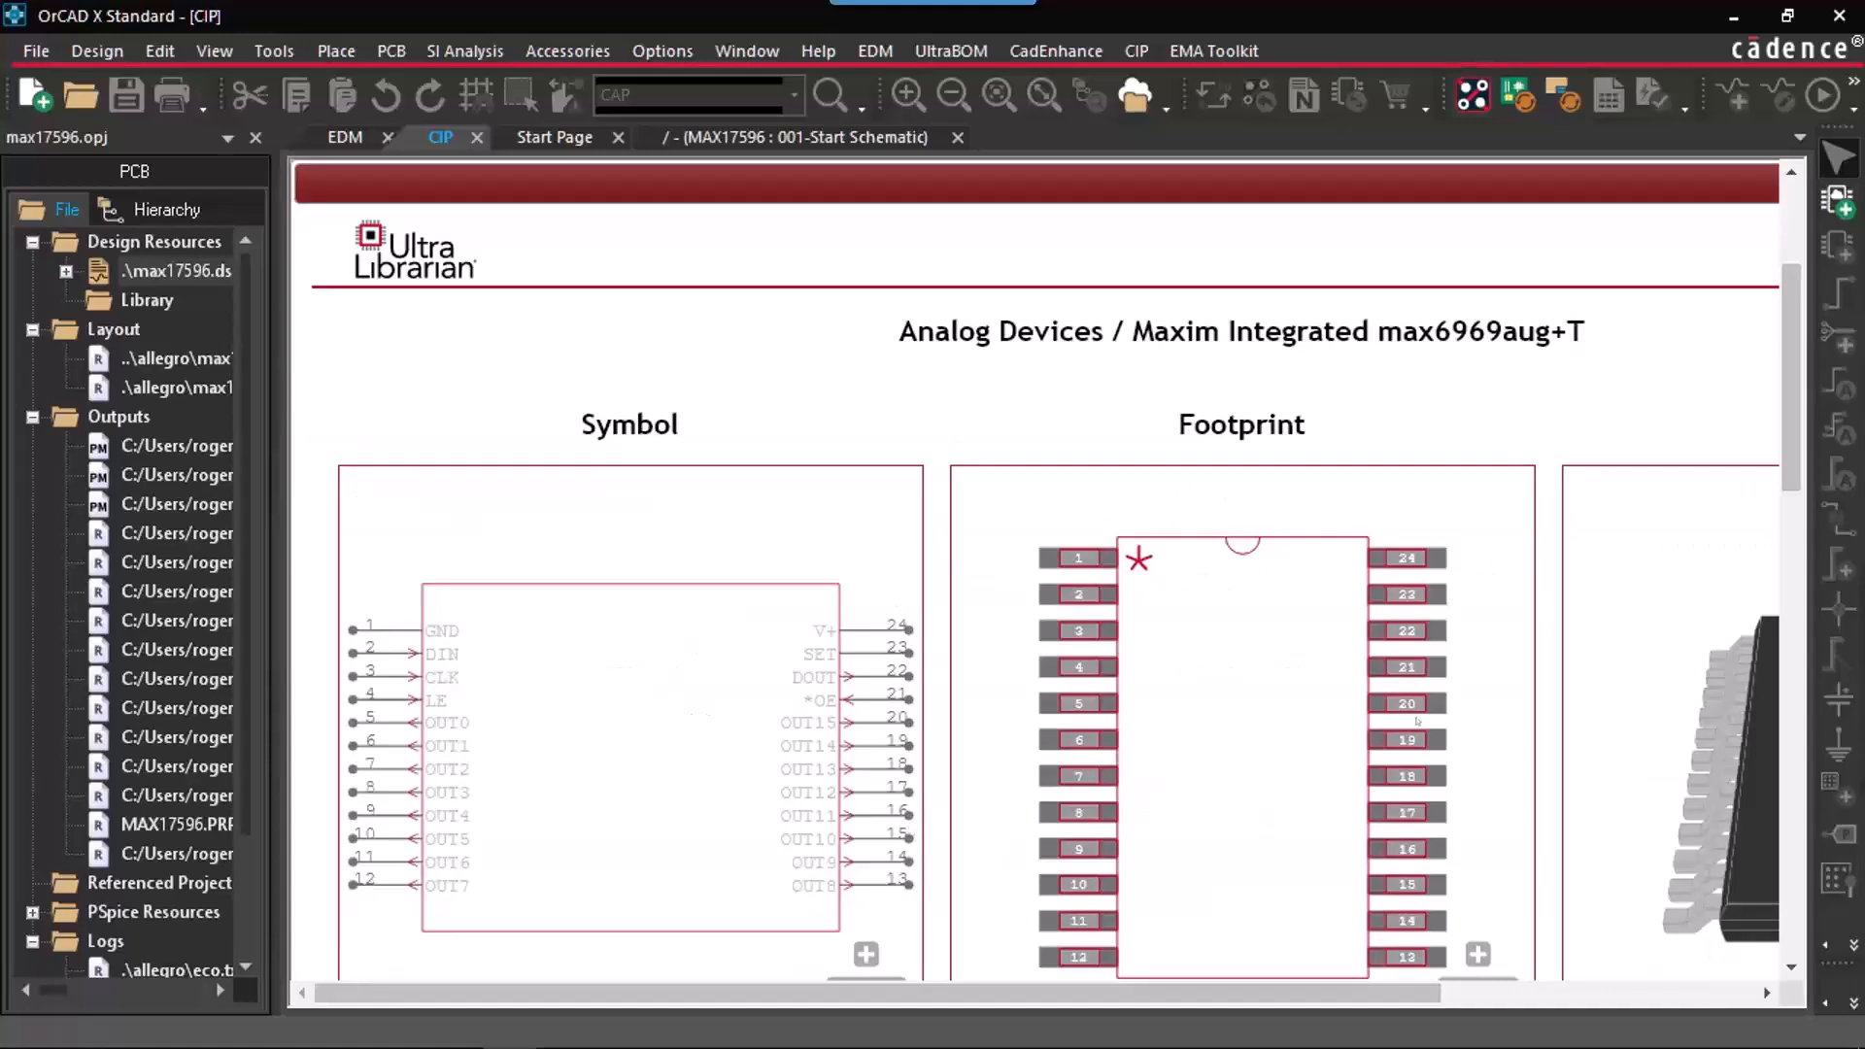
{"action": "left_click_drag", "start_coordinate": [1408, 993], "coordinate": [1565, 993]}
{"action": "left_click_drag", "start_coordinate": [1561, 766], "coordinate": [1486, 721]}
{"action": "left_click_drag", "start_coordinate": [1547, 999], "coordinate": [1702, 999]}
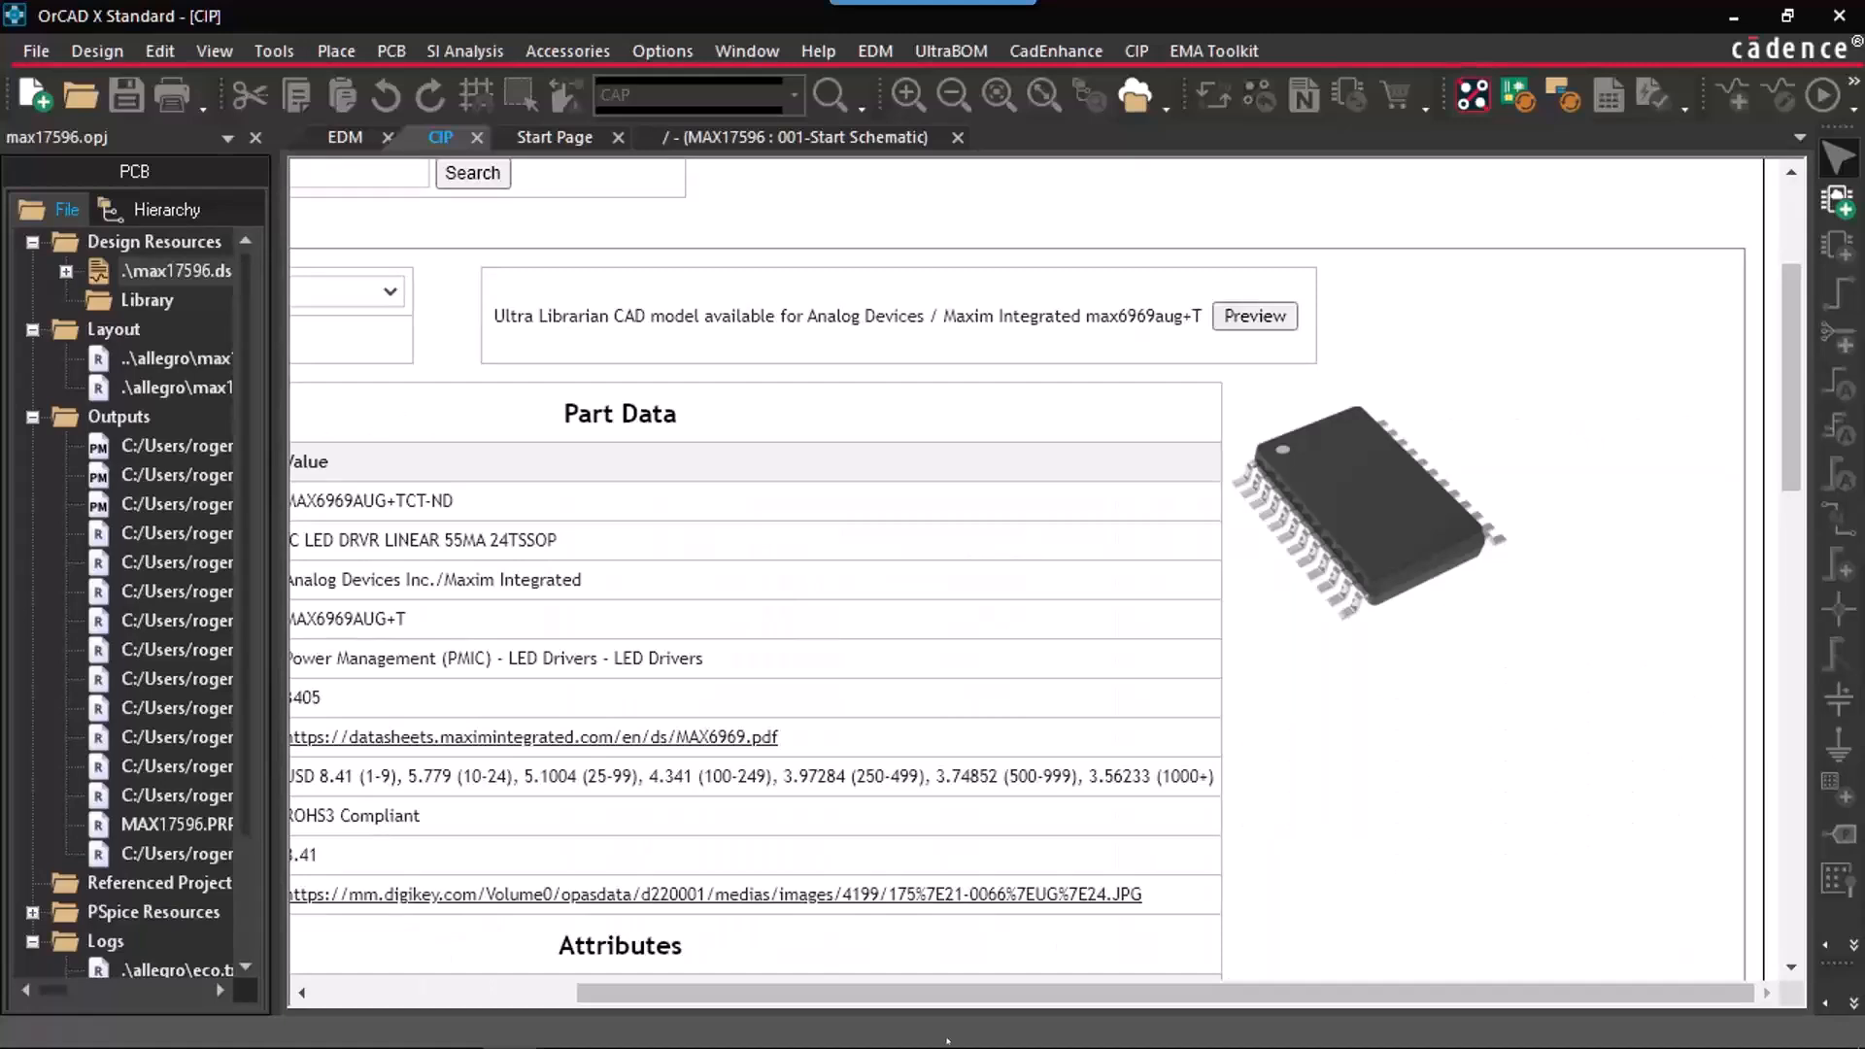
Step: Set the component view to ICs and use Ultra Librarian as the source for the schematic part and PCB footprint
{"action": "left_click_drag", "start_coordinate": [945, 992], "coordinate": [682, 991]}
{"action": "left_click", "coordinate": [624, 291]}
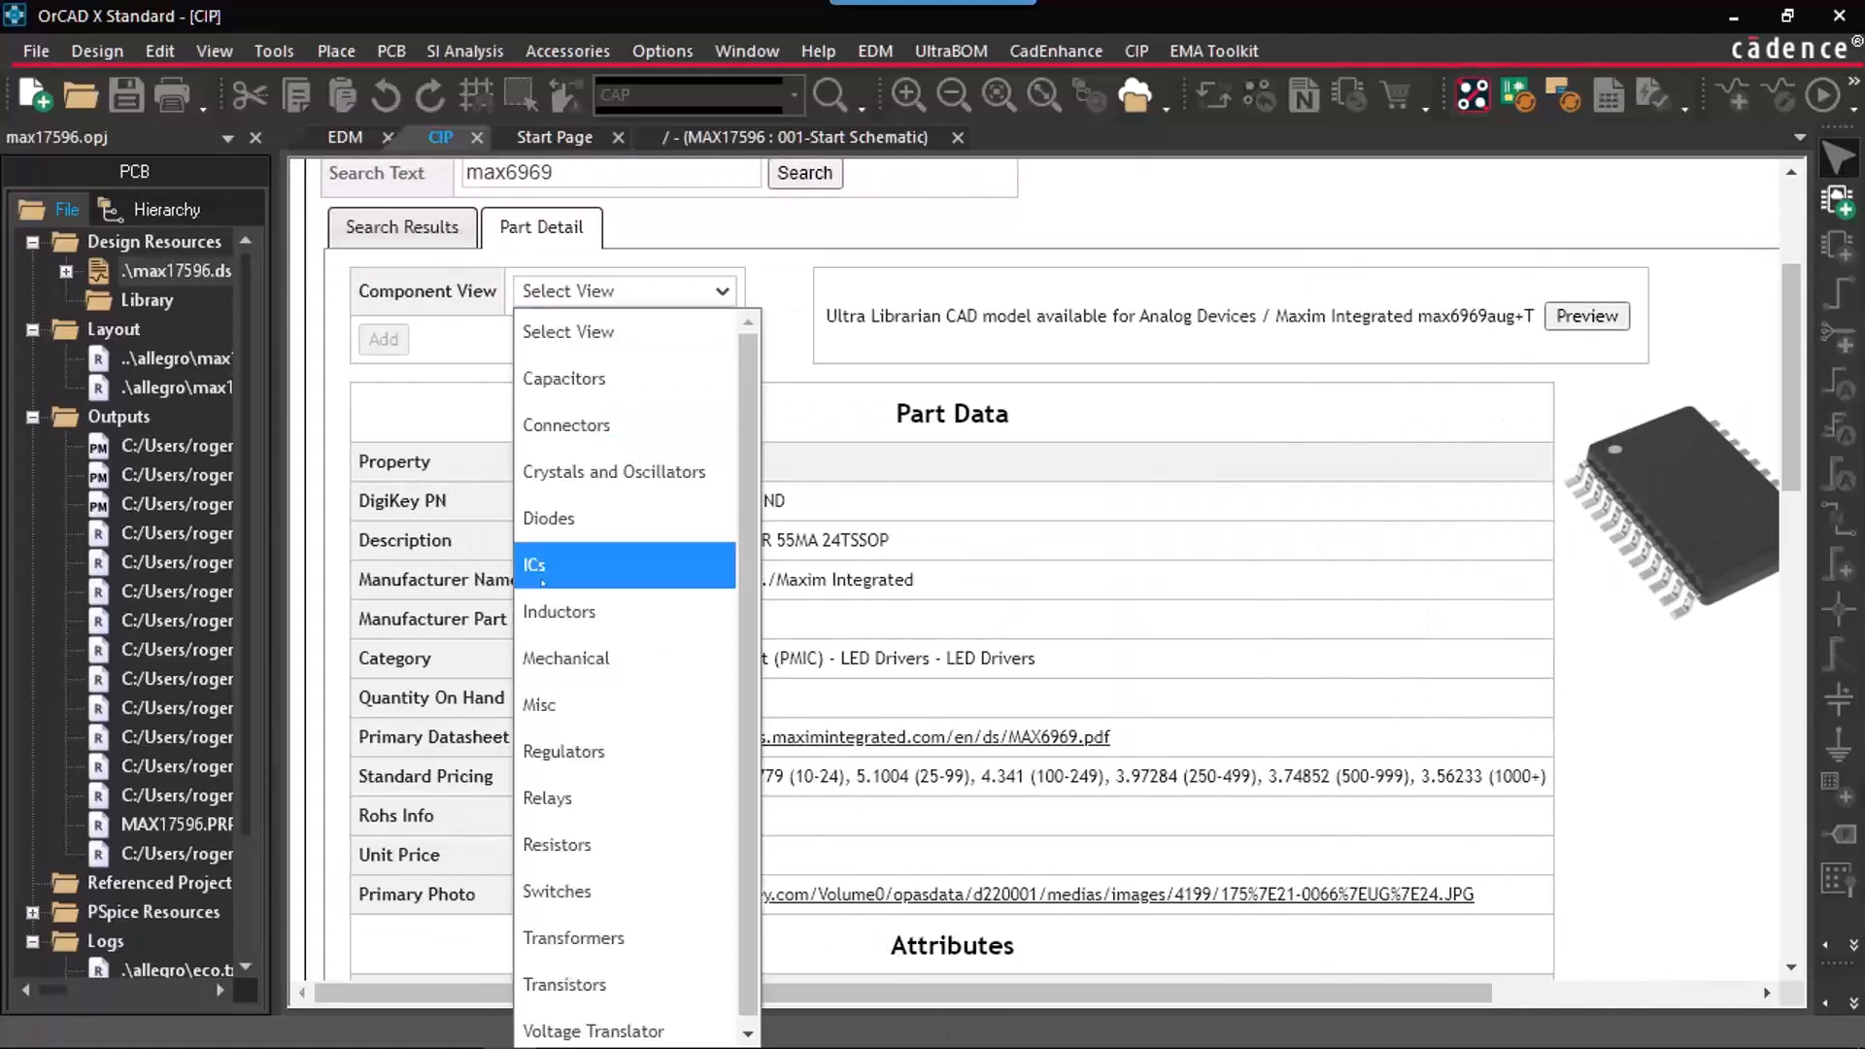
{"action": "left_click", "coordinate": [621, 555]}
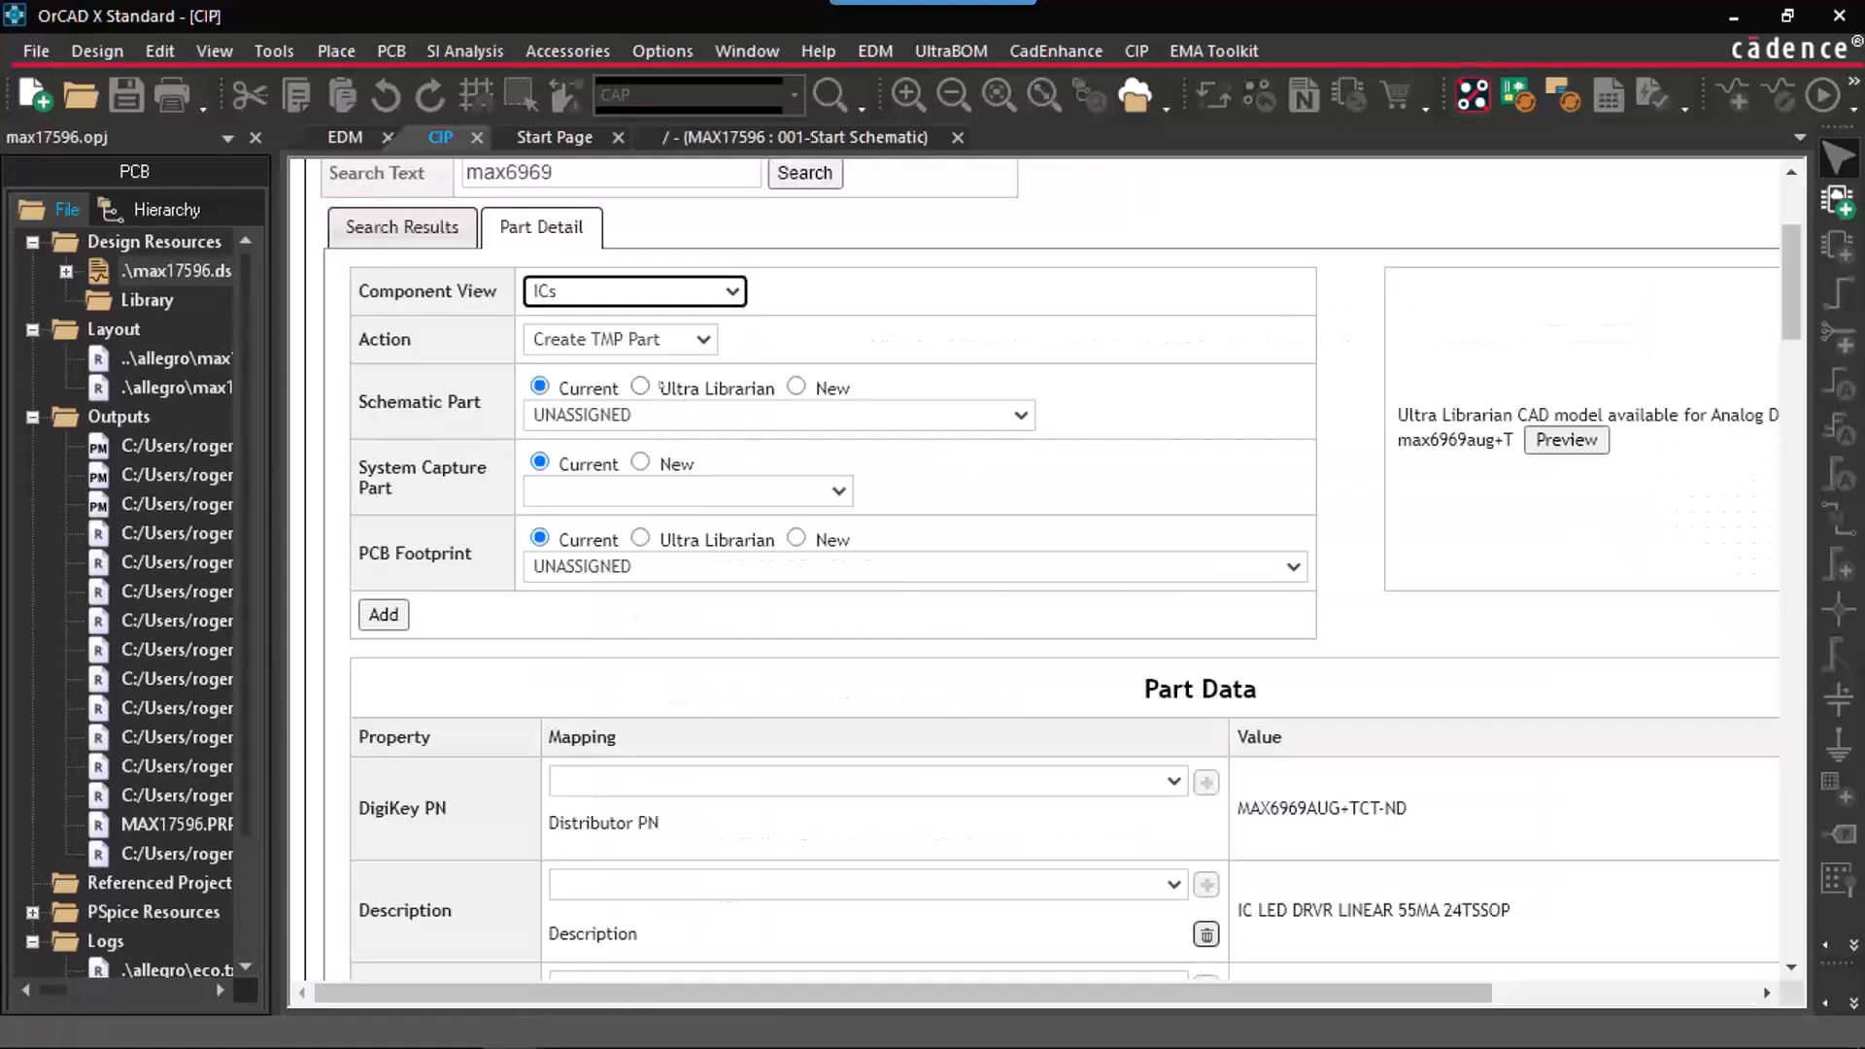
{"action": "left_click", "coordinate": [659, 388]}
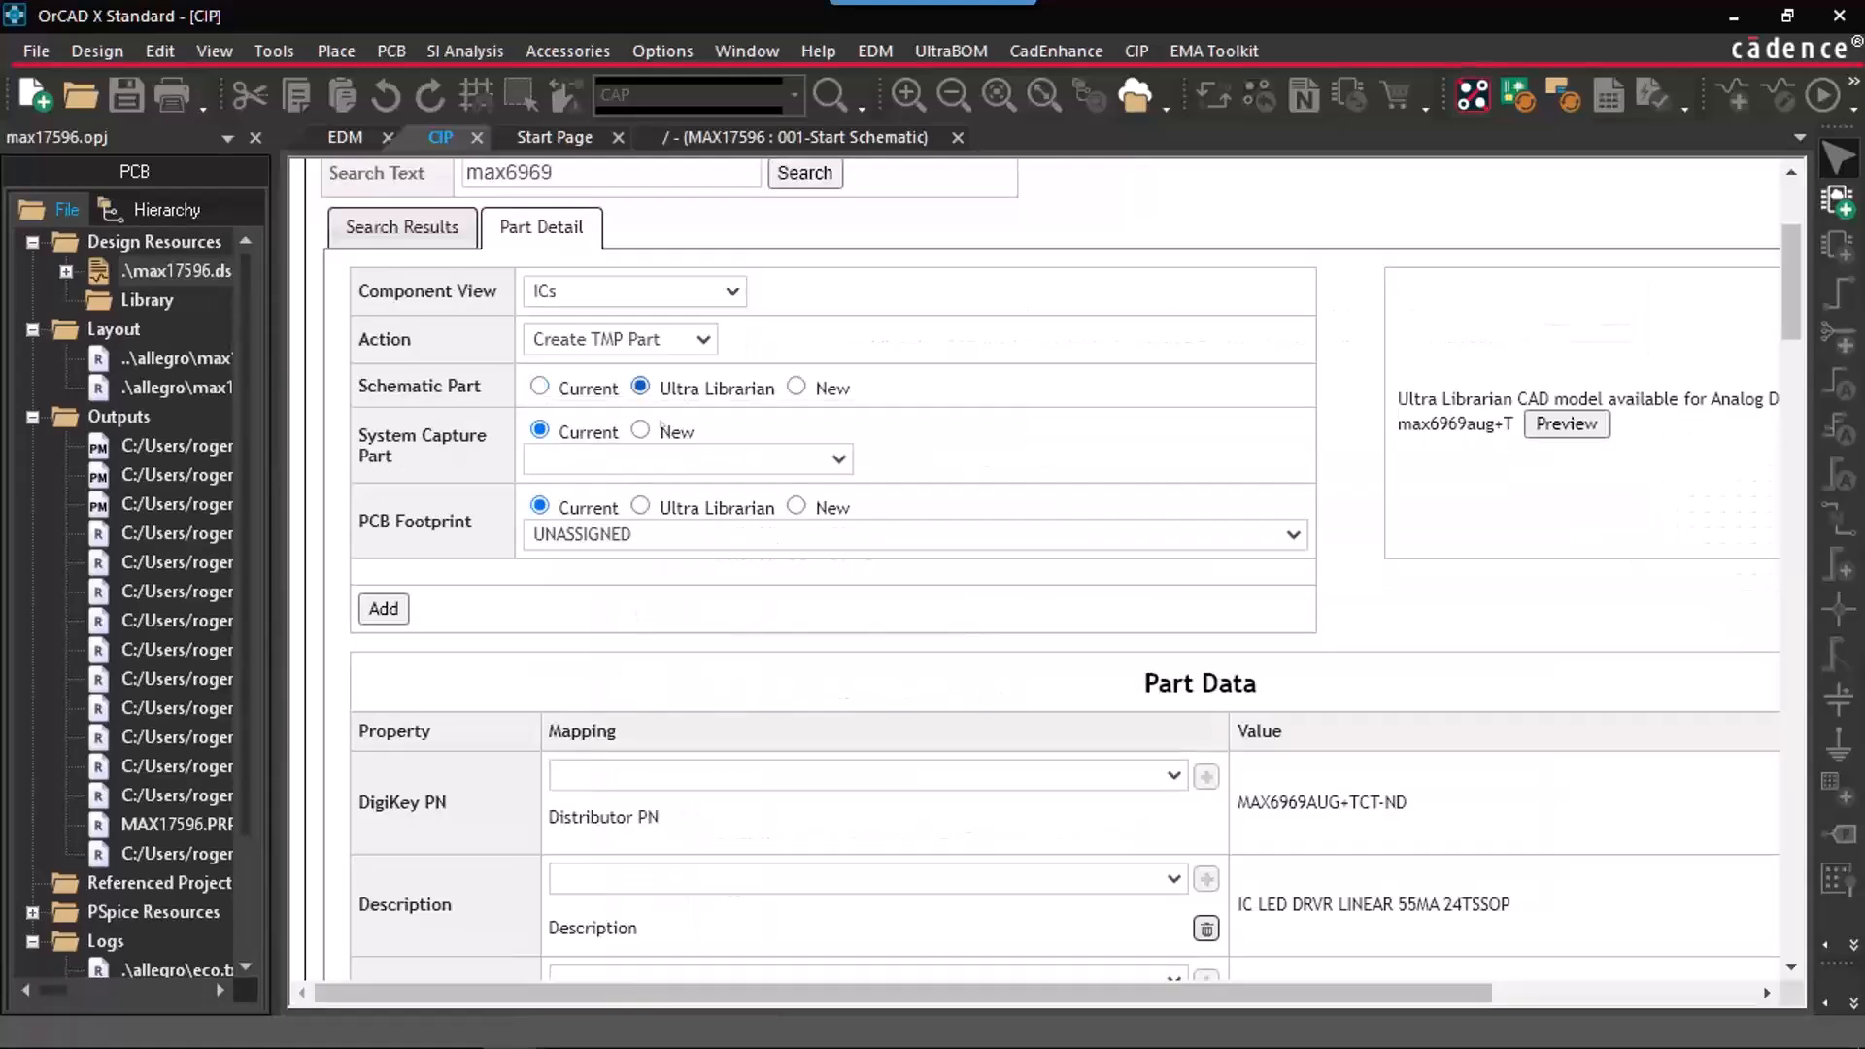
{"action": "left_click", "coordinate": [641, 505]}
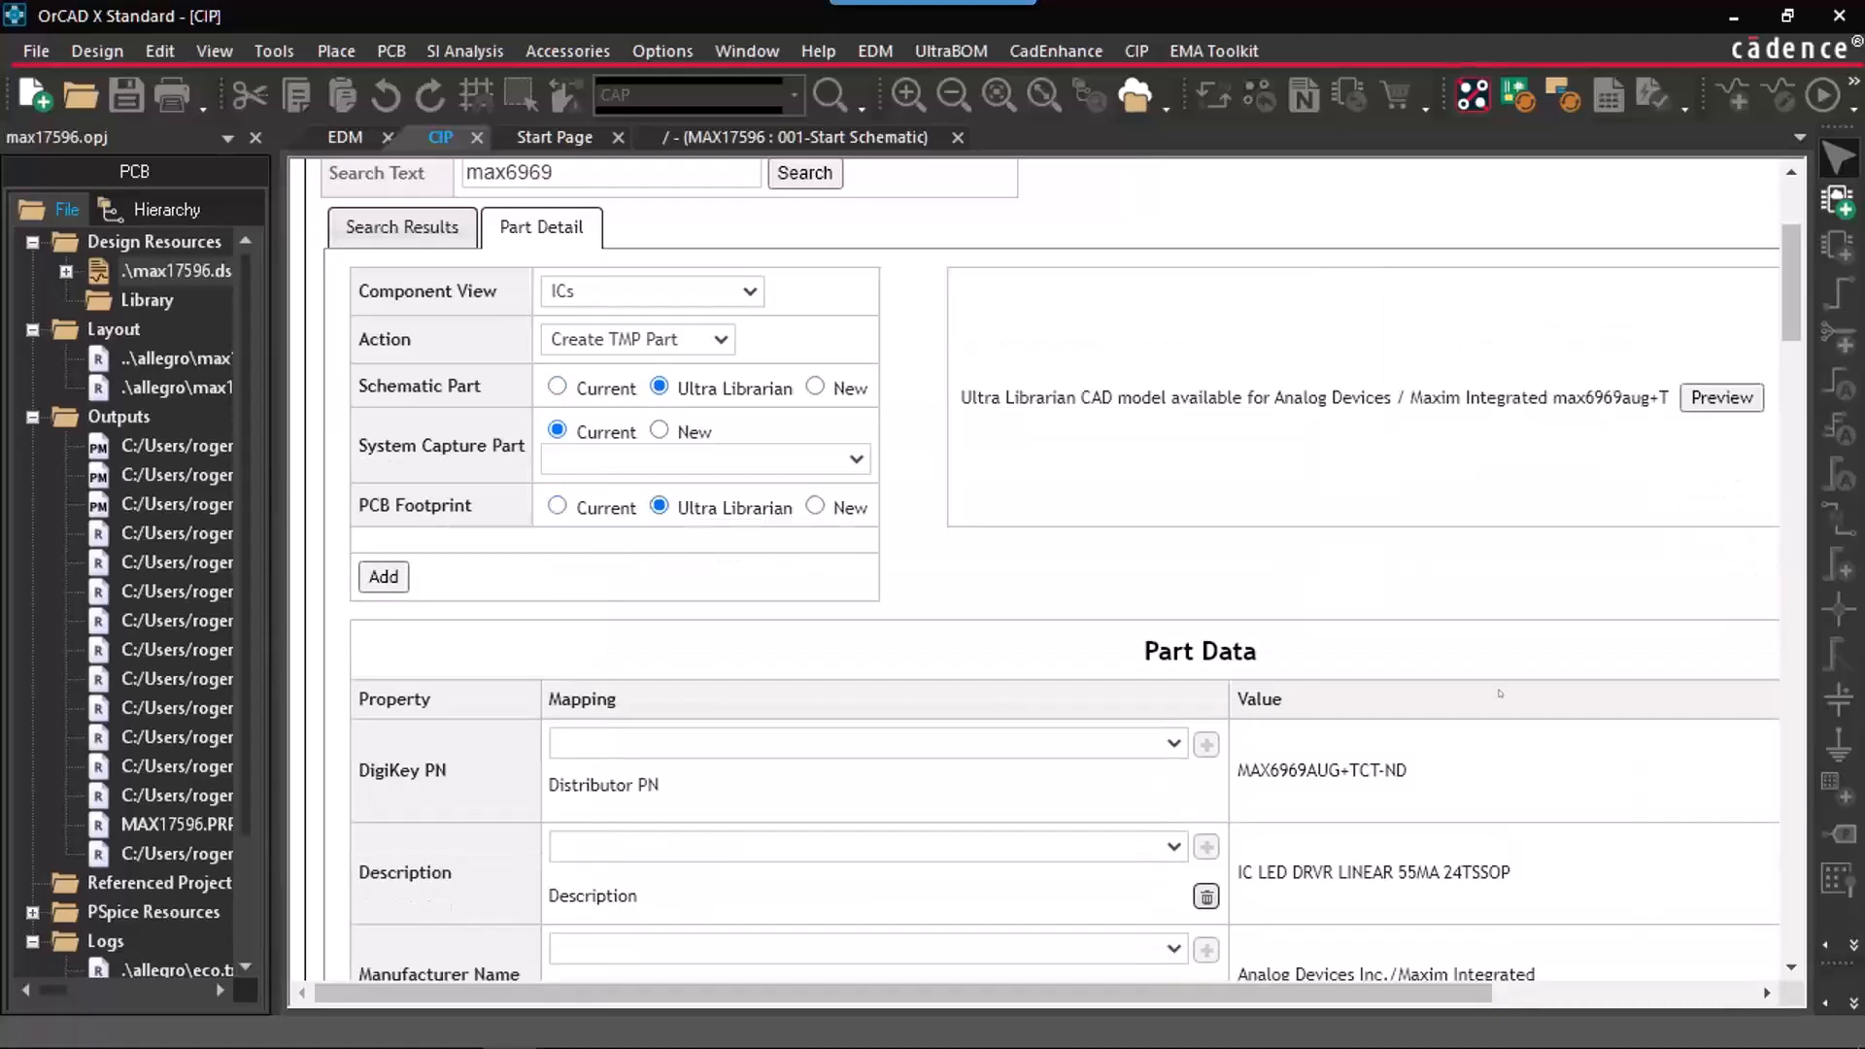
Step: Examine how the part data and attributes of MAX6969AUG+TCT-ND map to the ICs database properties
{"action": "scroll", "coordinate": [1500, 694], "scroll_direction": "down", "scroll_amount": 3}
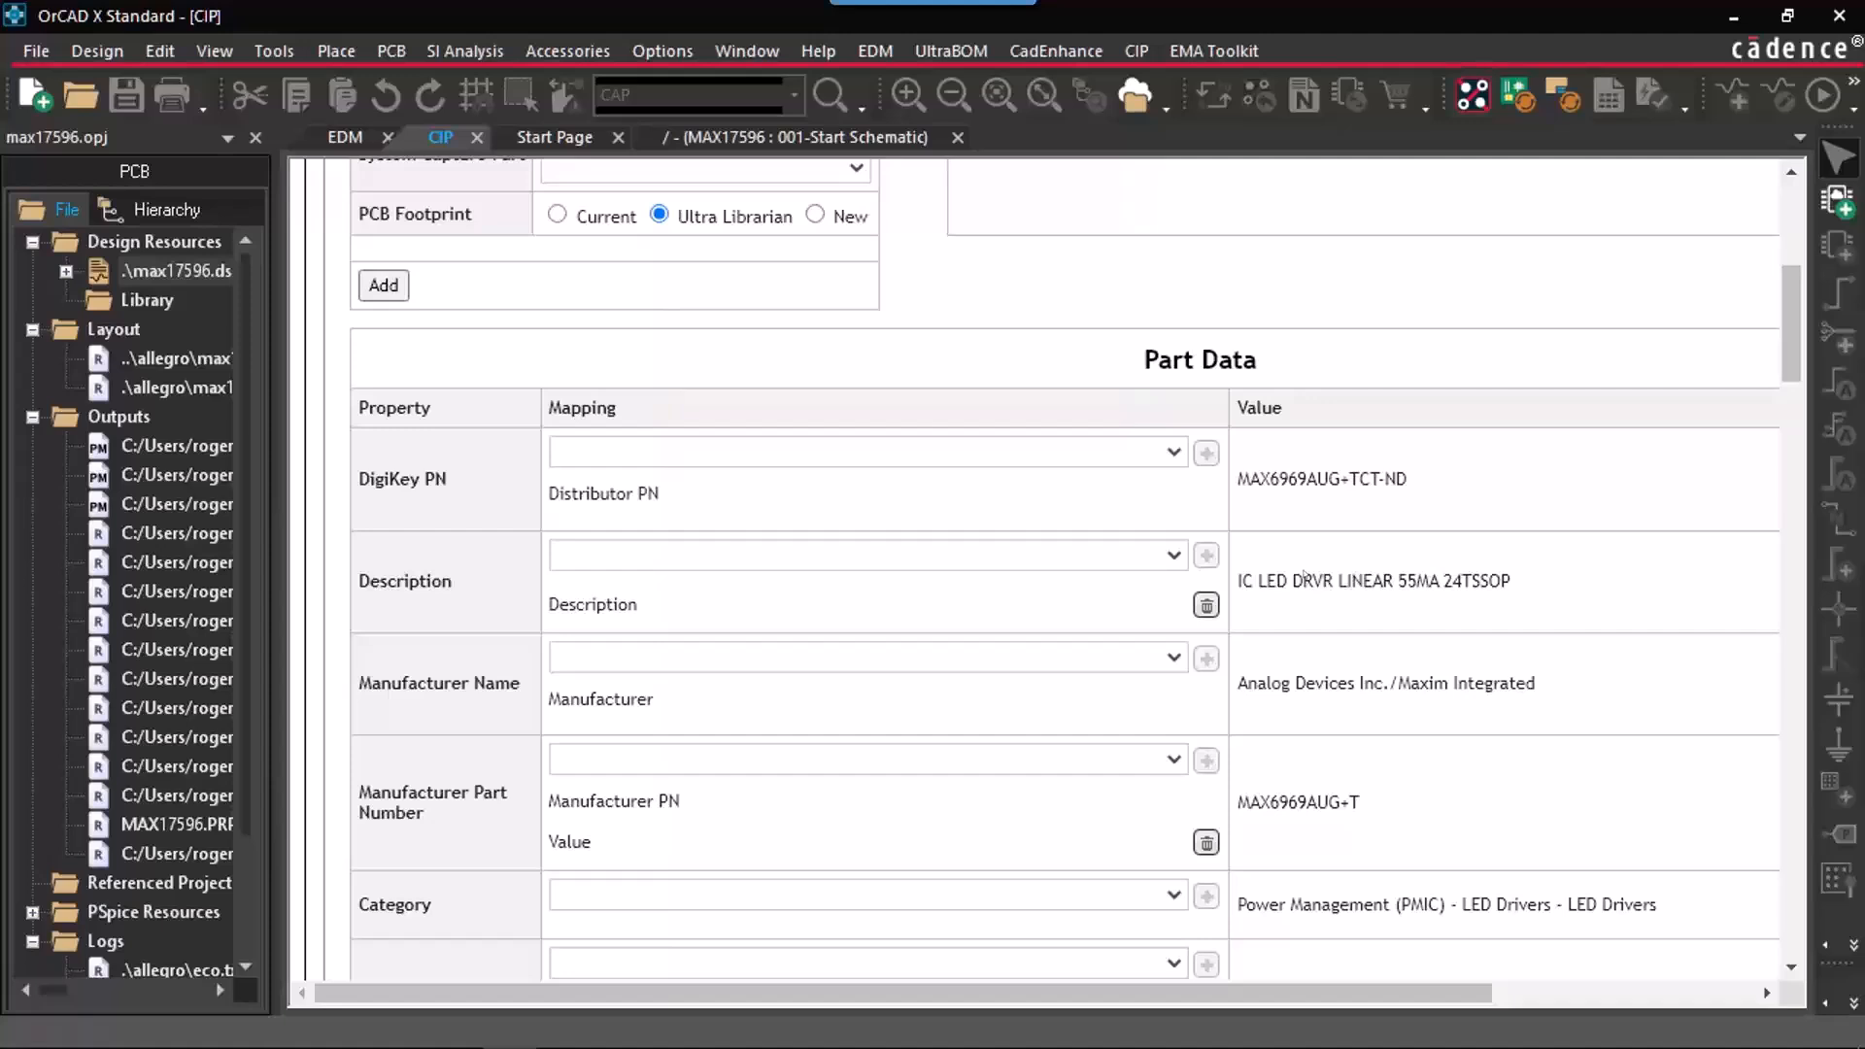
{"action": "scroll", "coordinate": [1374, 776], "scroll_direction": "down", "scroll_amount": 3}
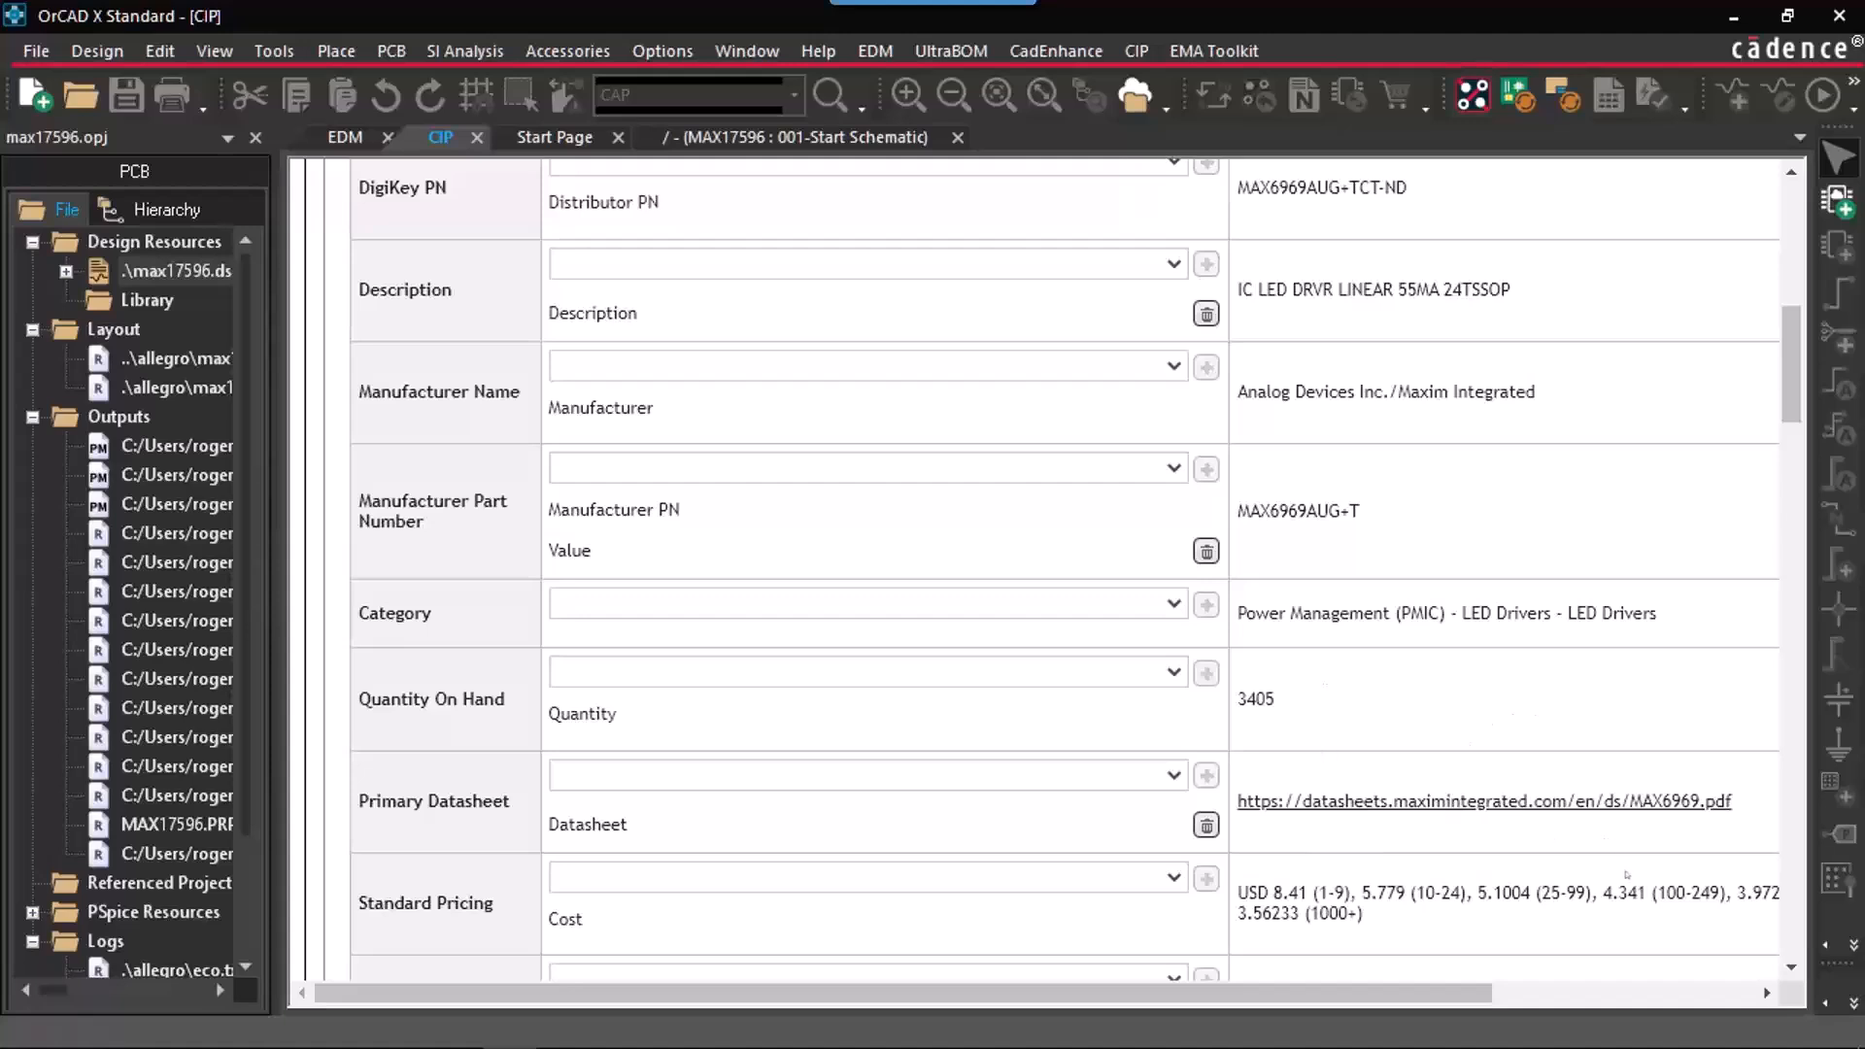
{"action": "scroll", "coordinate": [1625, 874], "scroll_direction": "down", "scroll_amount": 1}
{"action": "scroll", "coordinate": [1521, 658], "scroll_direction": "down", "scroll_amount": 1}
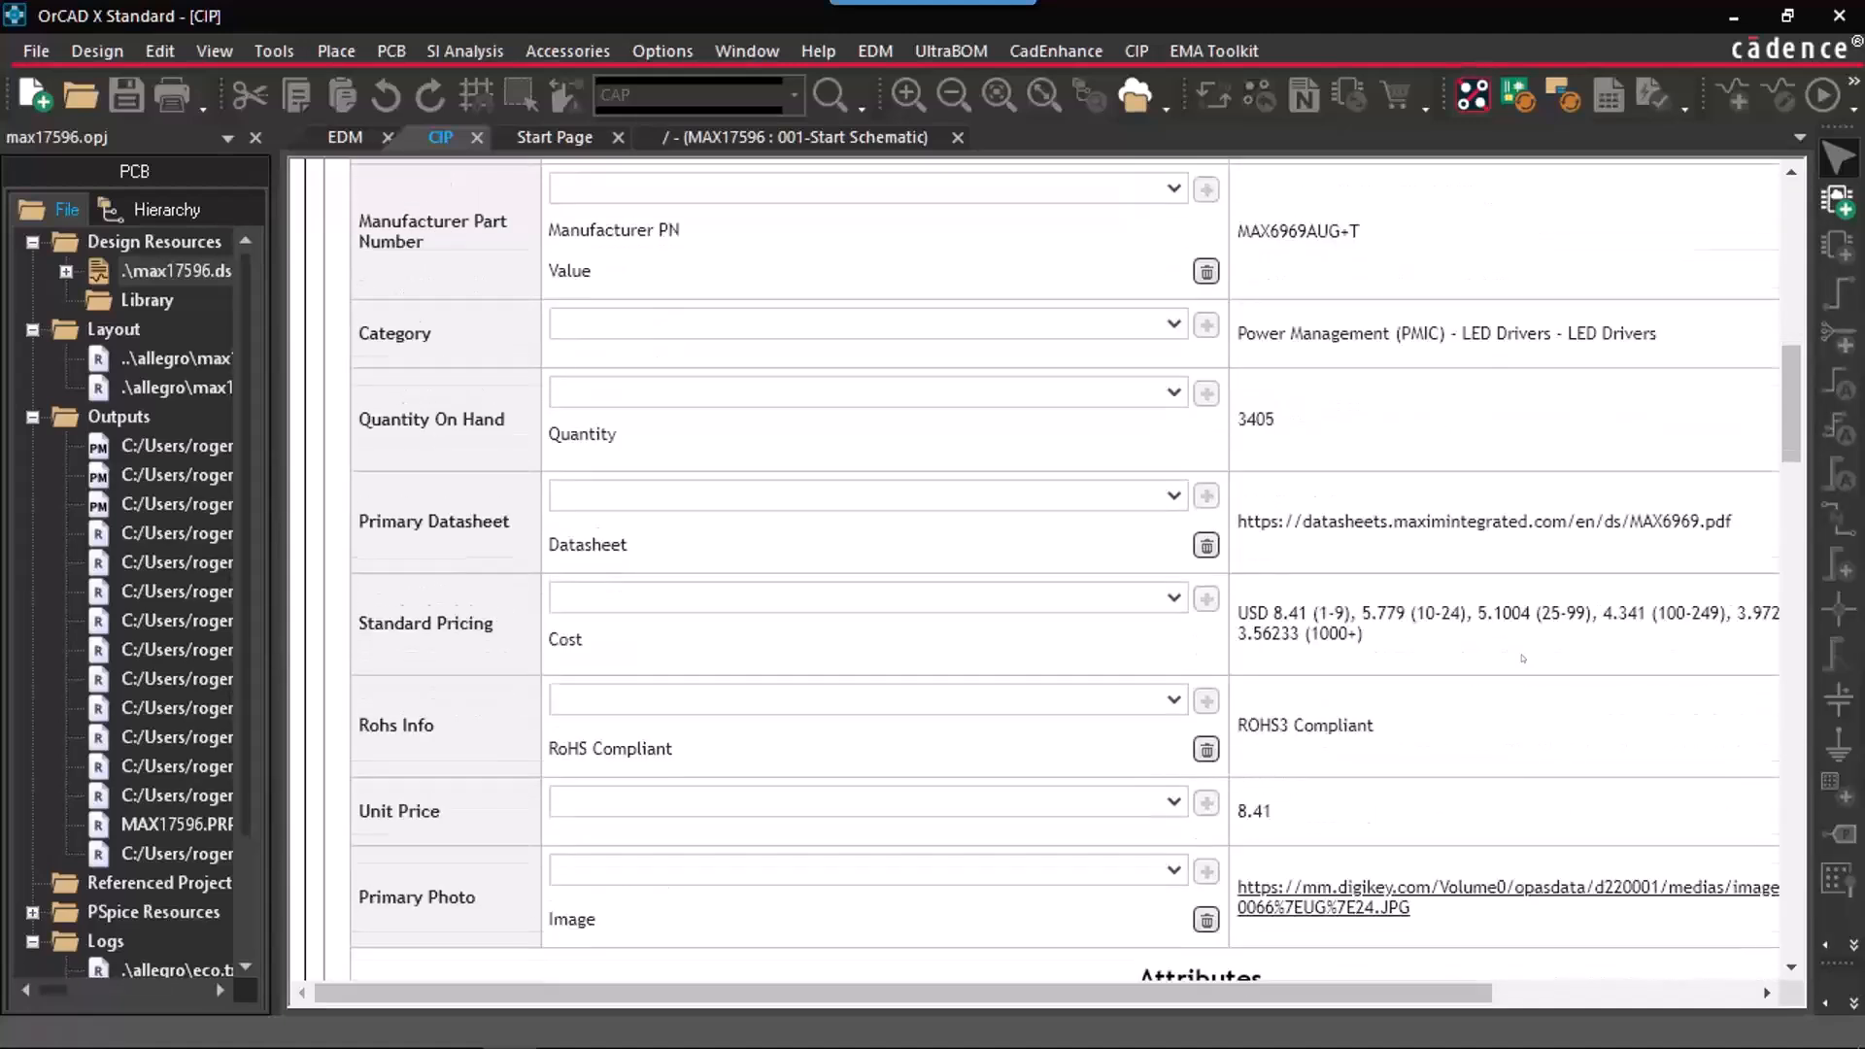
{"action": "scroll", "coordinate": [1525, 788], "scroll_direction": "down", "scroll_amount": 4}
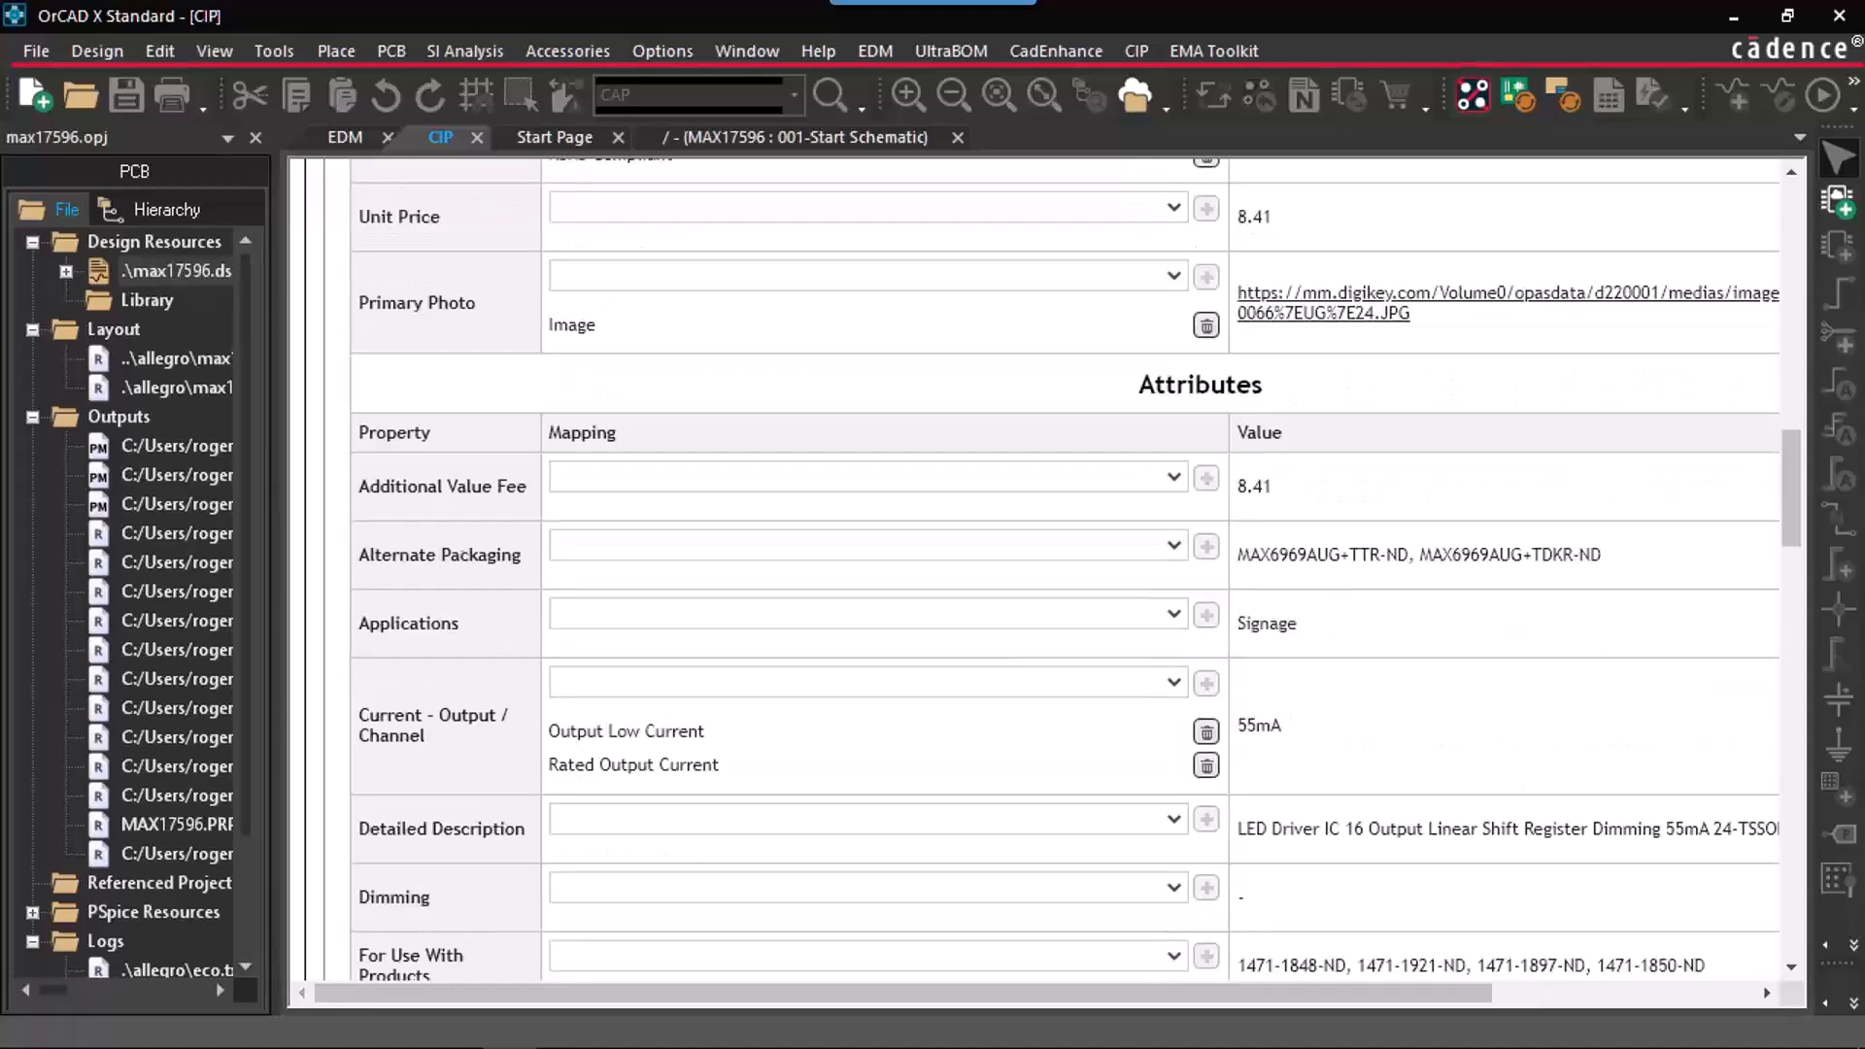
{"action": "scroll", "coordinate": [456, 680], "scroll_direction": "down", "scroll_amount": 1}
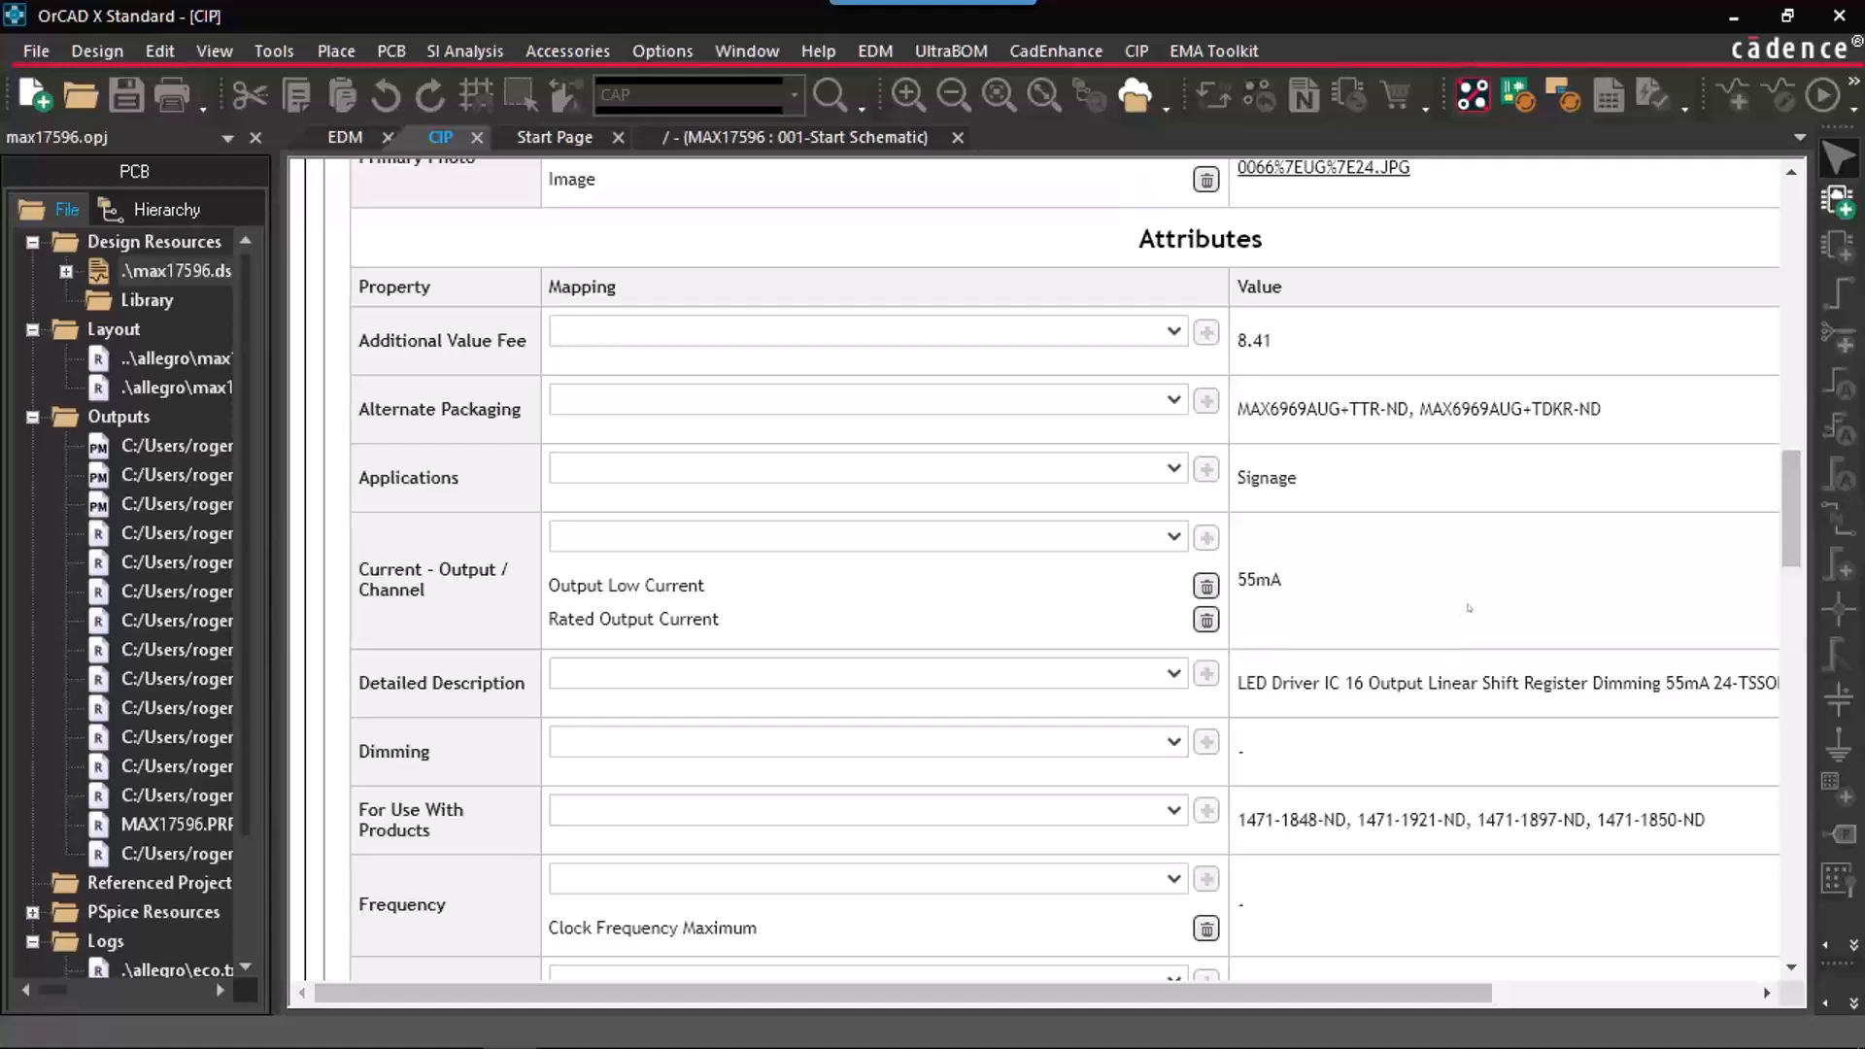
Step: Review the portal's temporary parts list and look over the administrator's bulk operations, including Import
{"action": "scroll", "coordinate": [1359, 505], "scroll_direction": "up", "scroll_amount": 15}
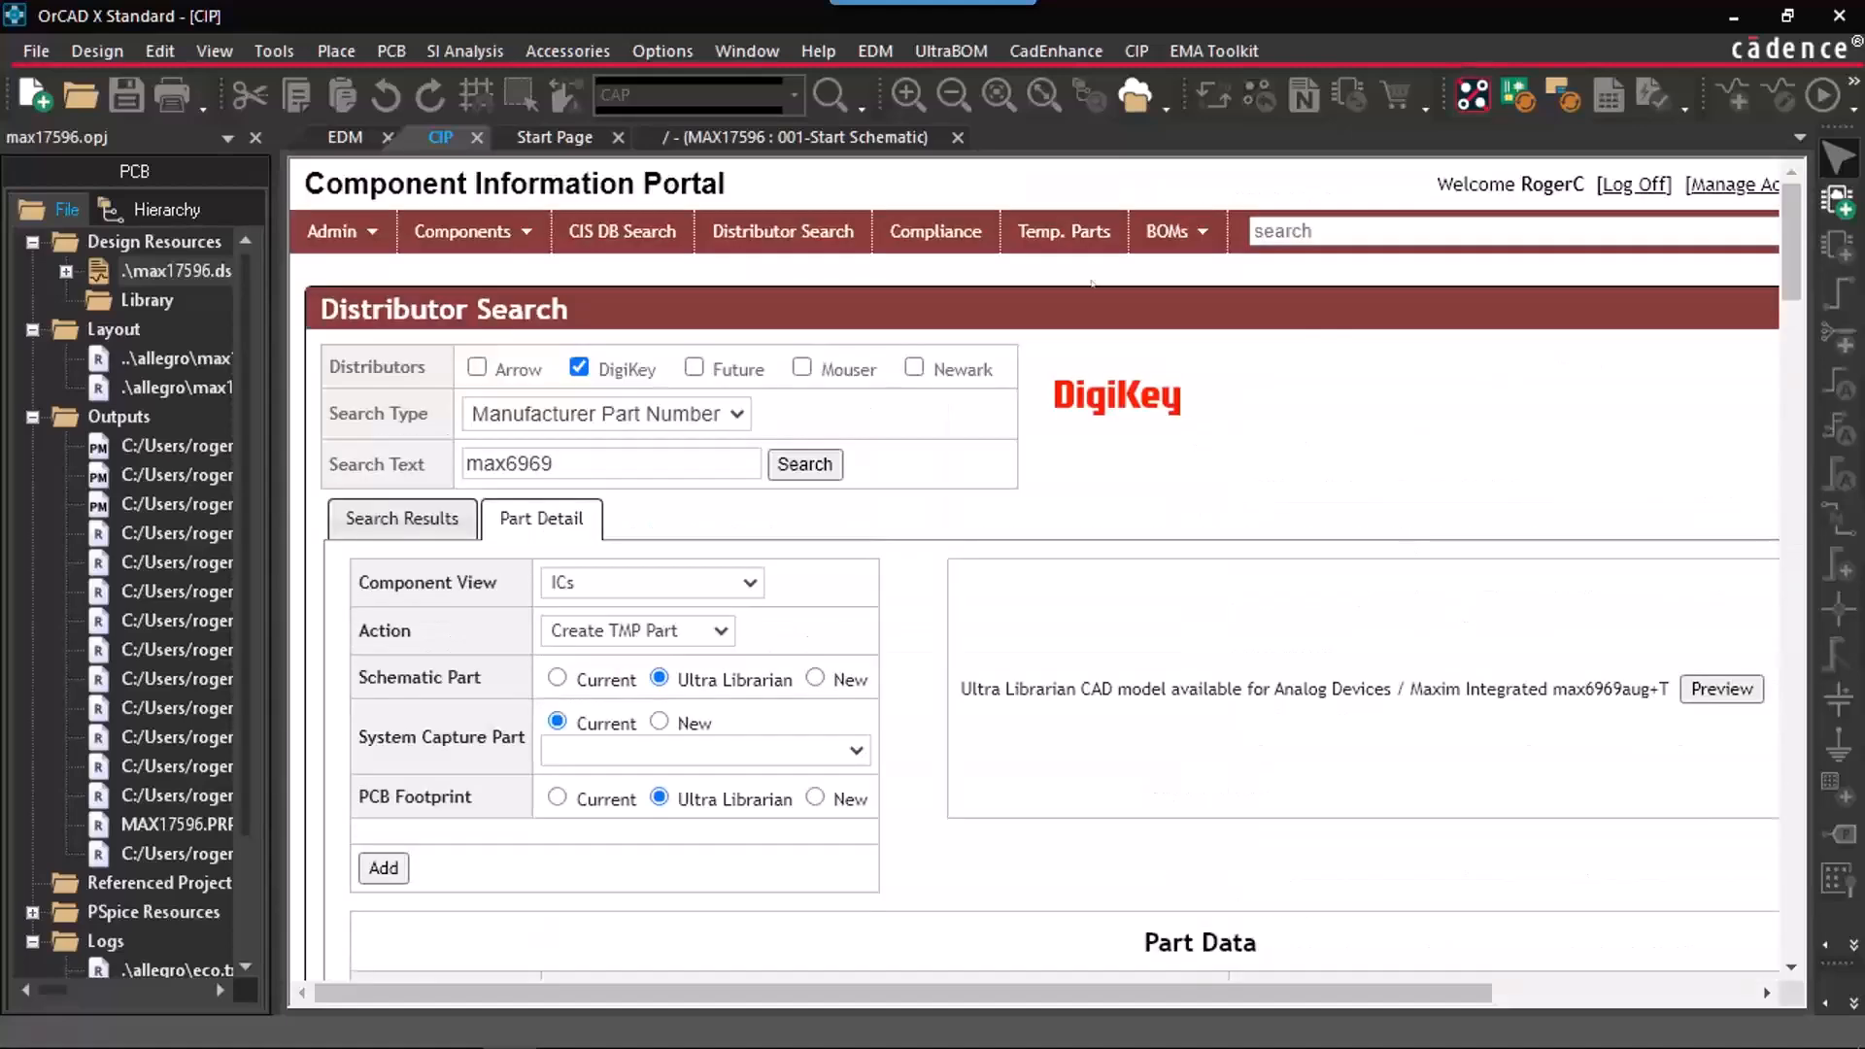
{"action": "left_click", "coordinate": [1049, 243]}
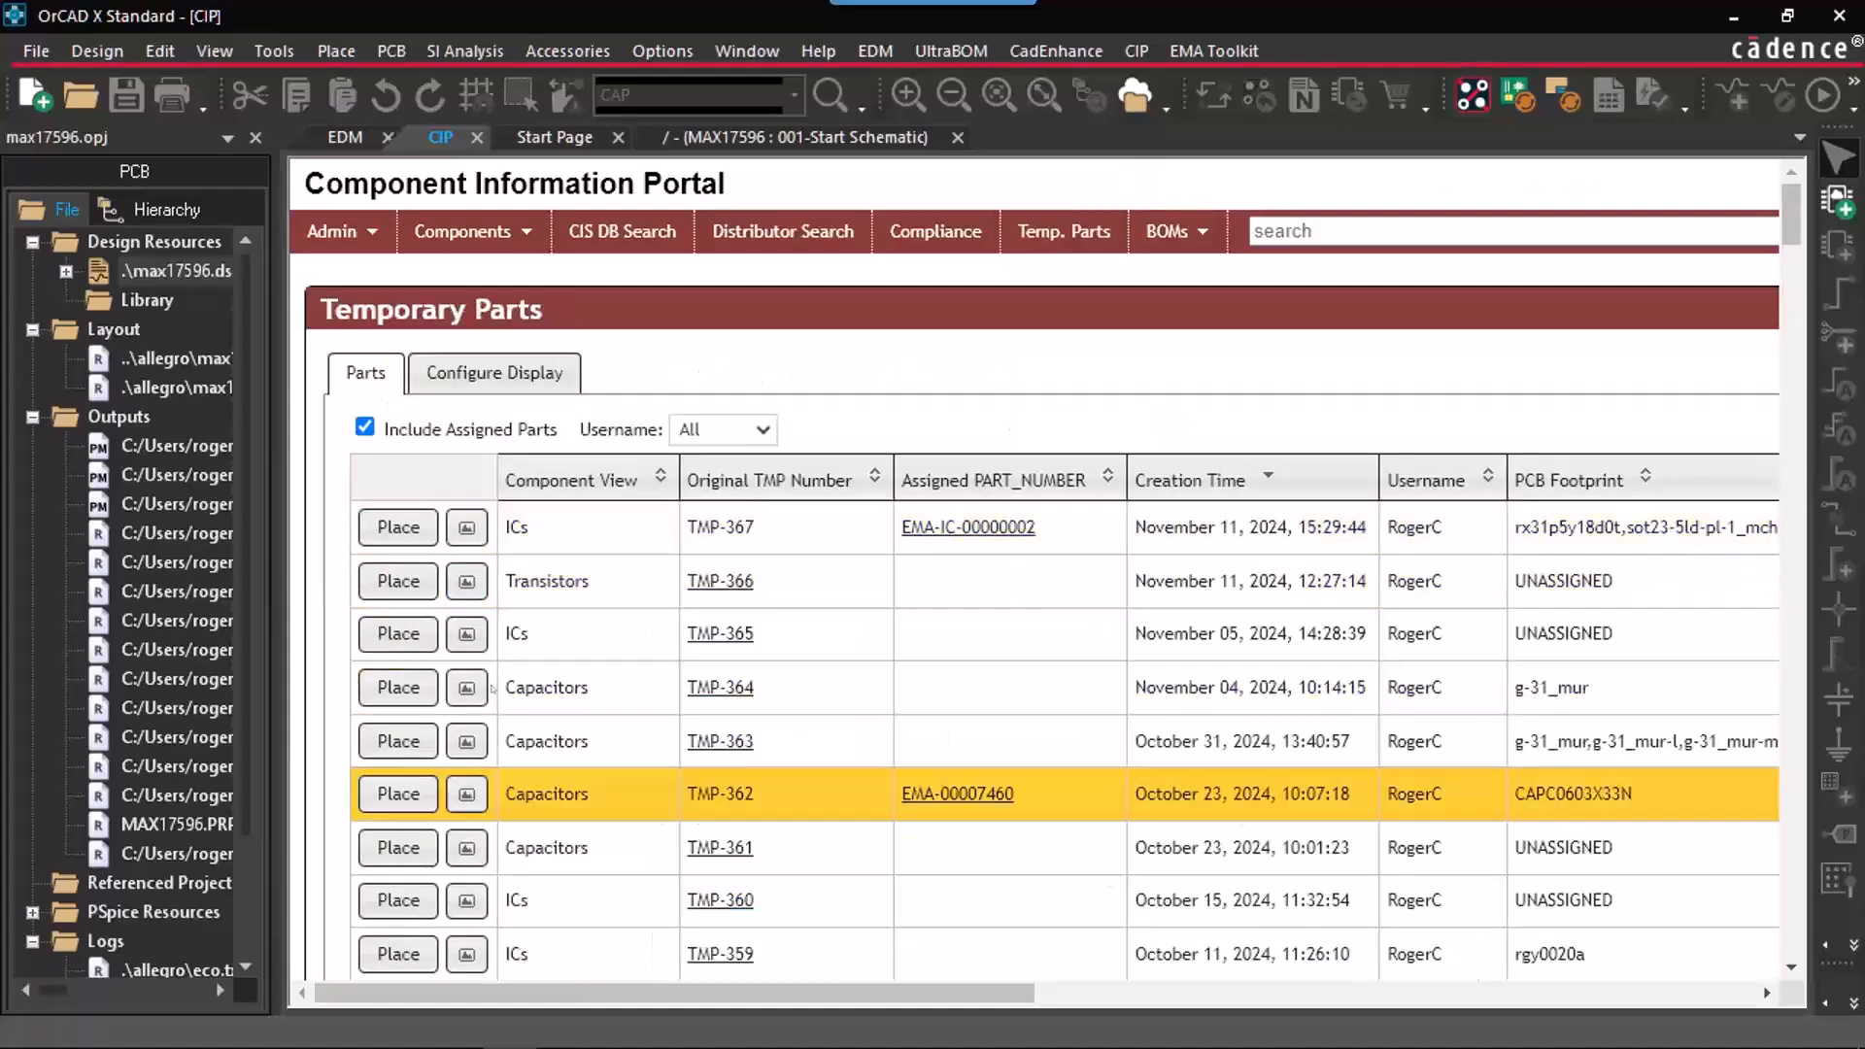
{"action": "scroll", "coordinate": [1243, 855], "scroll_direction": "down", "scroll_amount": 3}
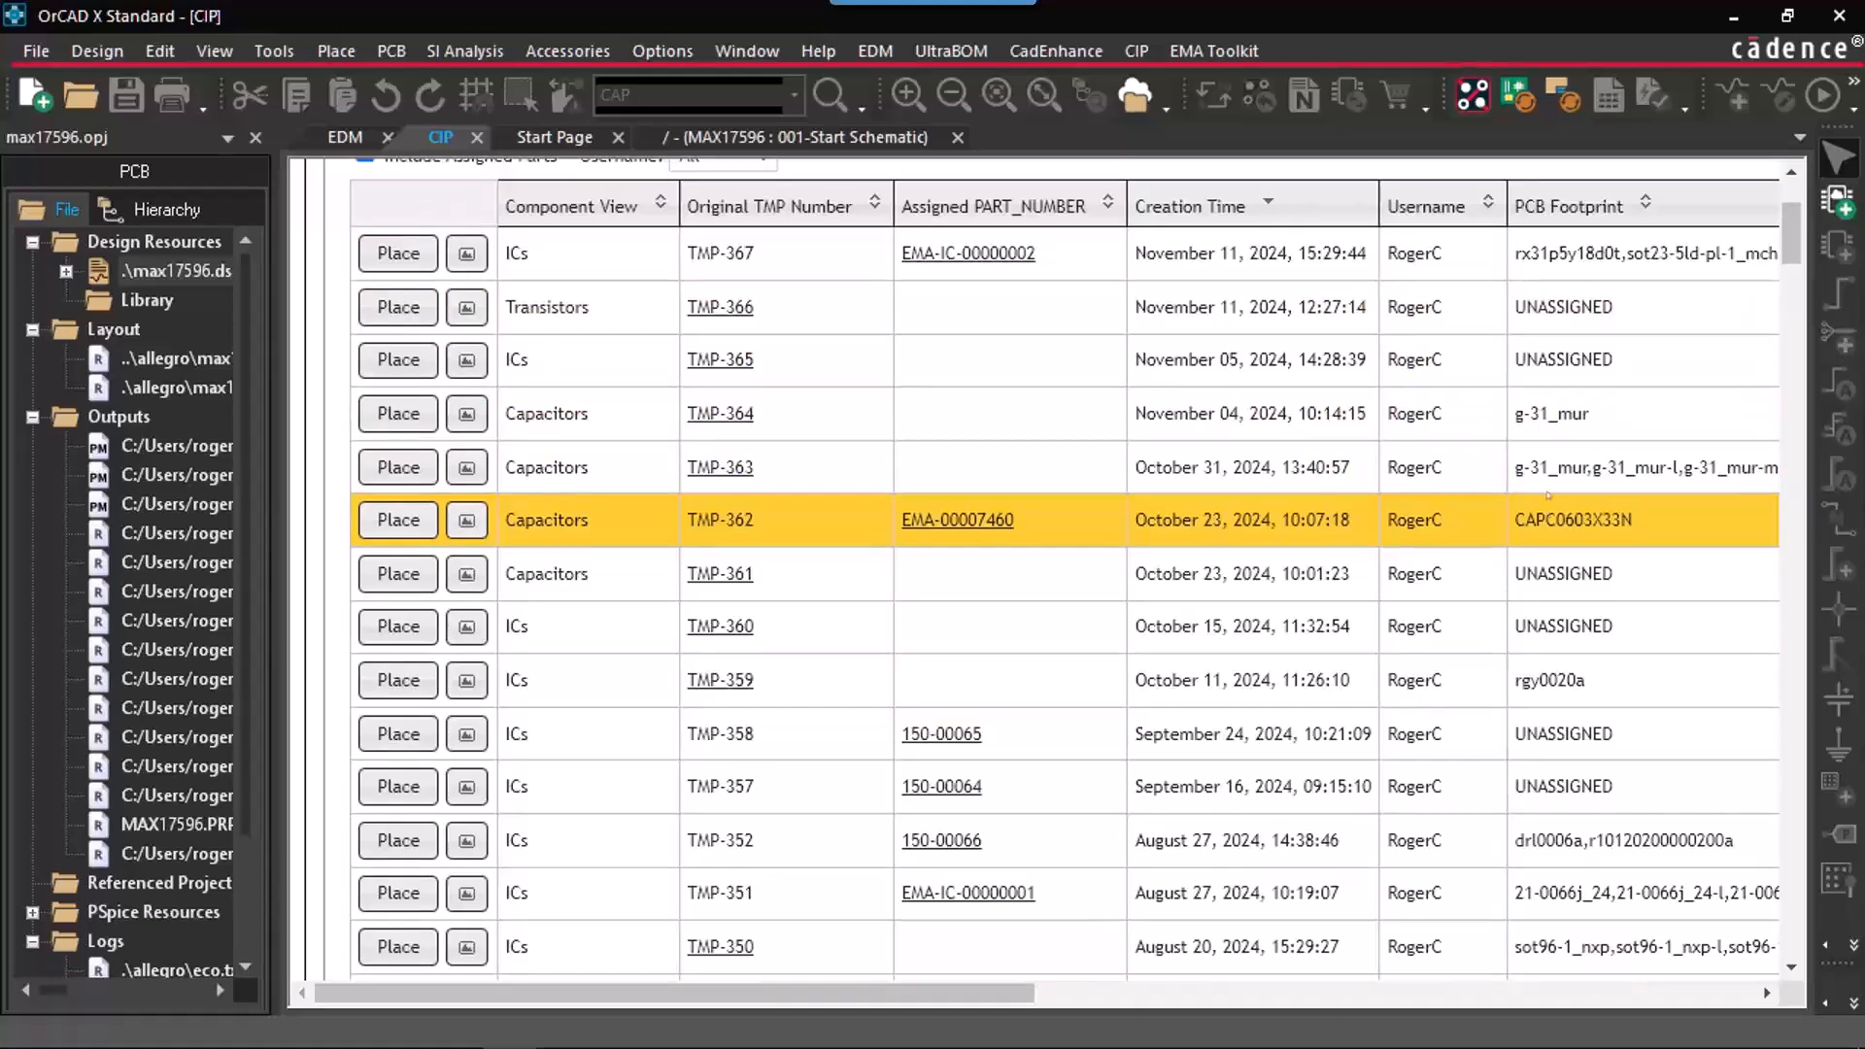
{"action": "scroll", "coordinate": [1567, 505], "scroll_direction": "up", "scroll_amount": 3}
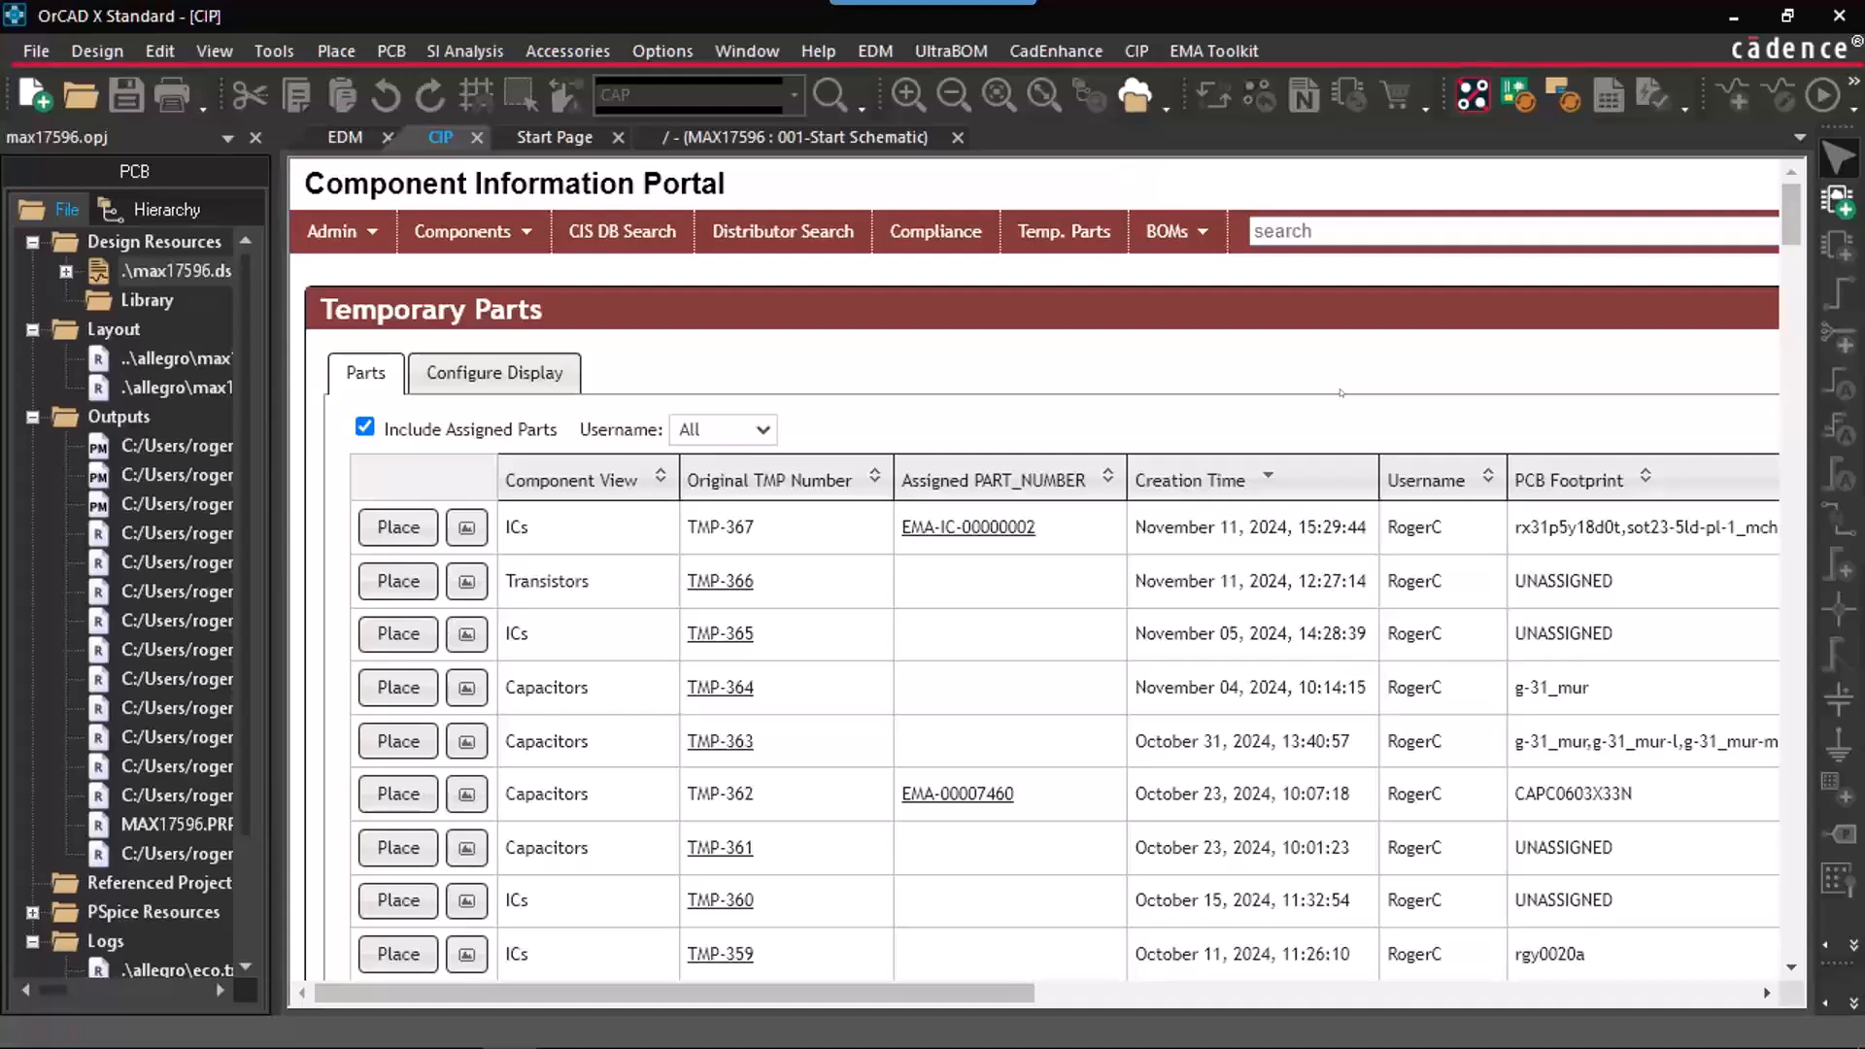
{"action": "left_click", "coordinate": [332, 232]}
{"action": "left_click", "coordinate": [369, 297]}
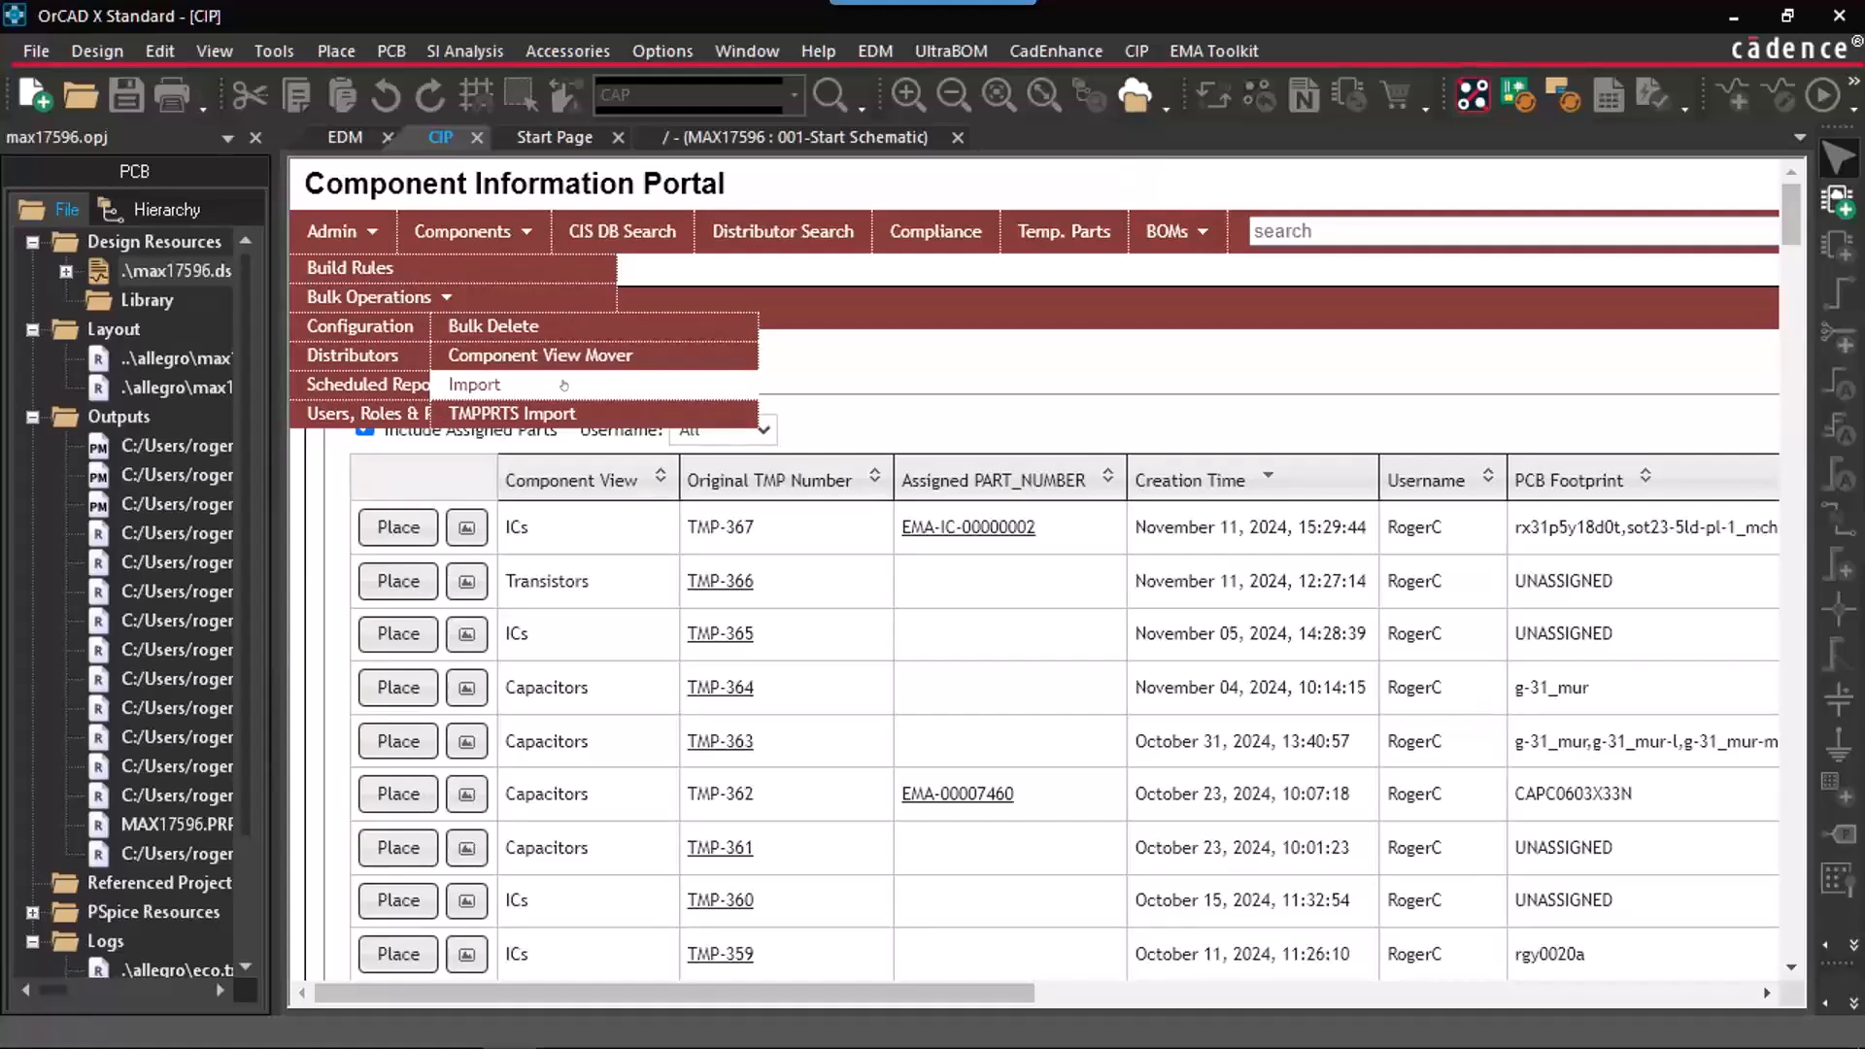
Step: Open the SiliconExpert compliance summary for all parts and examine the lifecycle, RoHS, inventory and multi-sourcing risk charts
{"action": "left_click", "coordinate": [960, 248]}
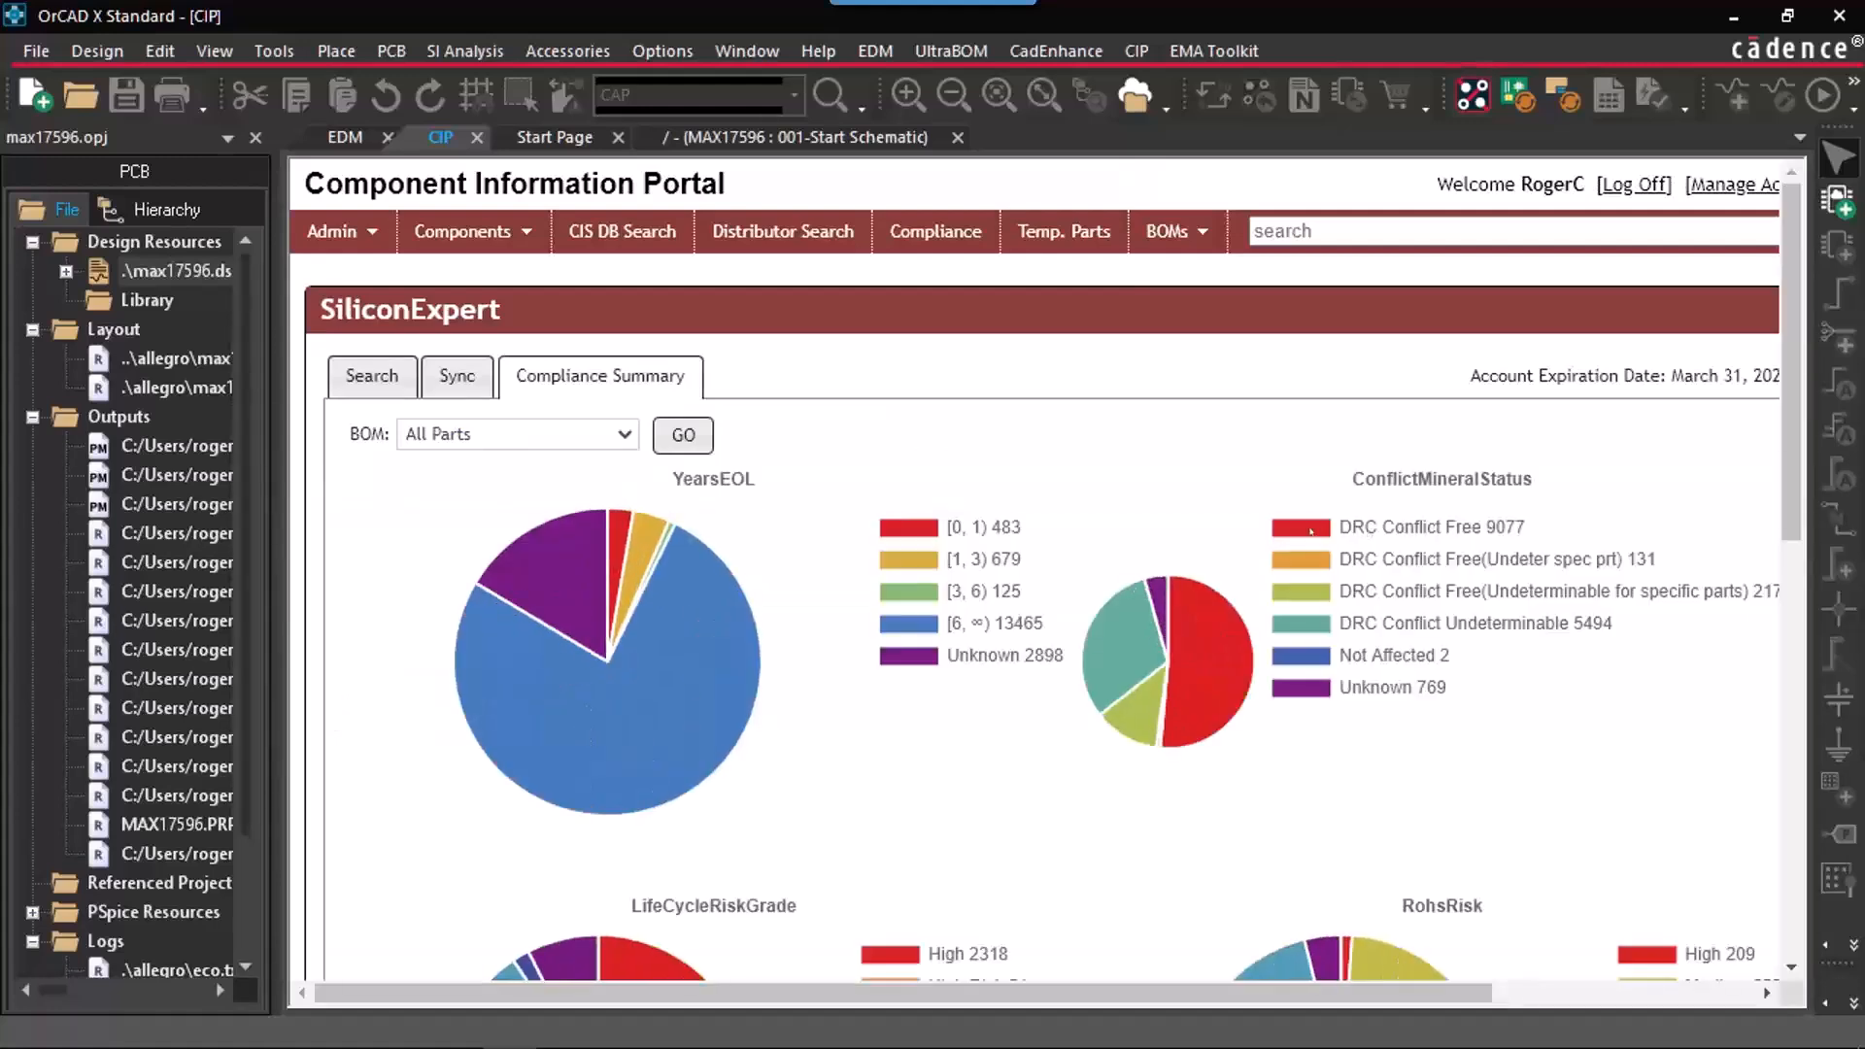
{"action": "scroll", "coordinate": [1339, 690], "scroll_direction": "down", "scroll_amount": 2}
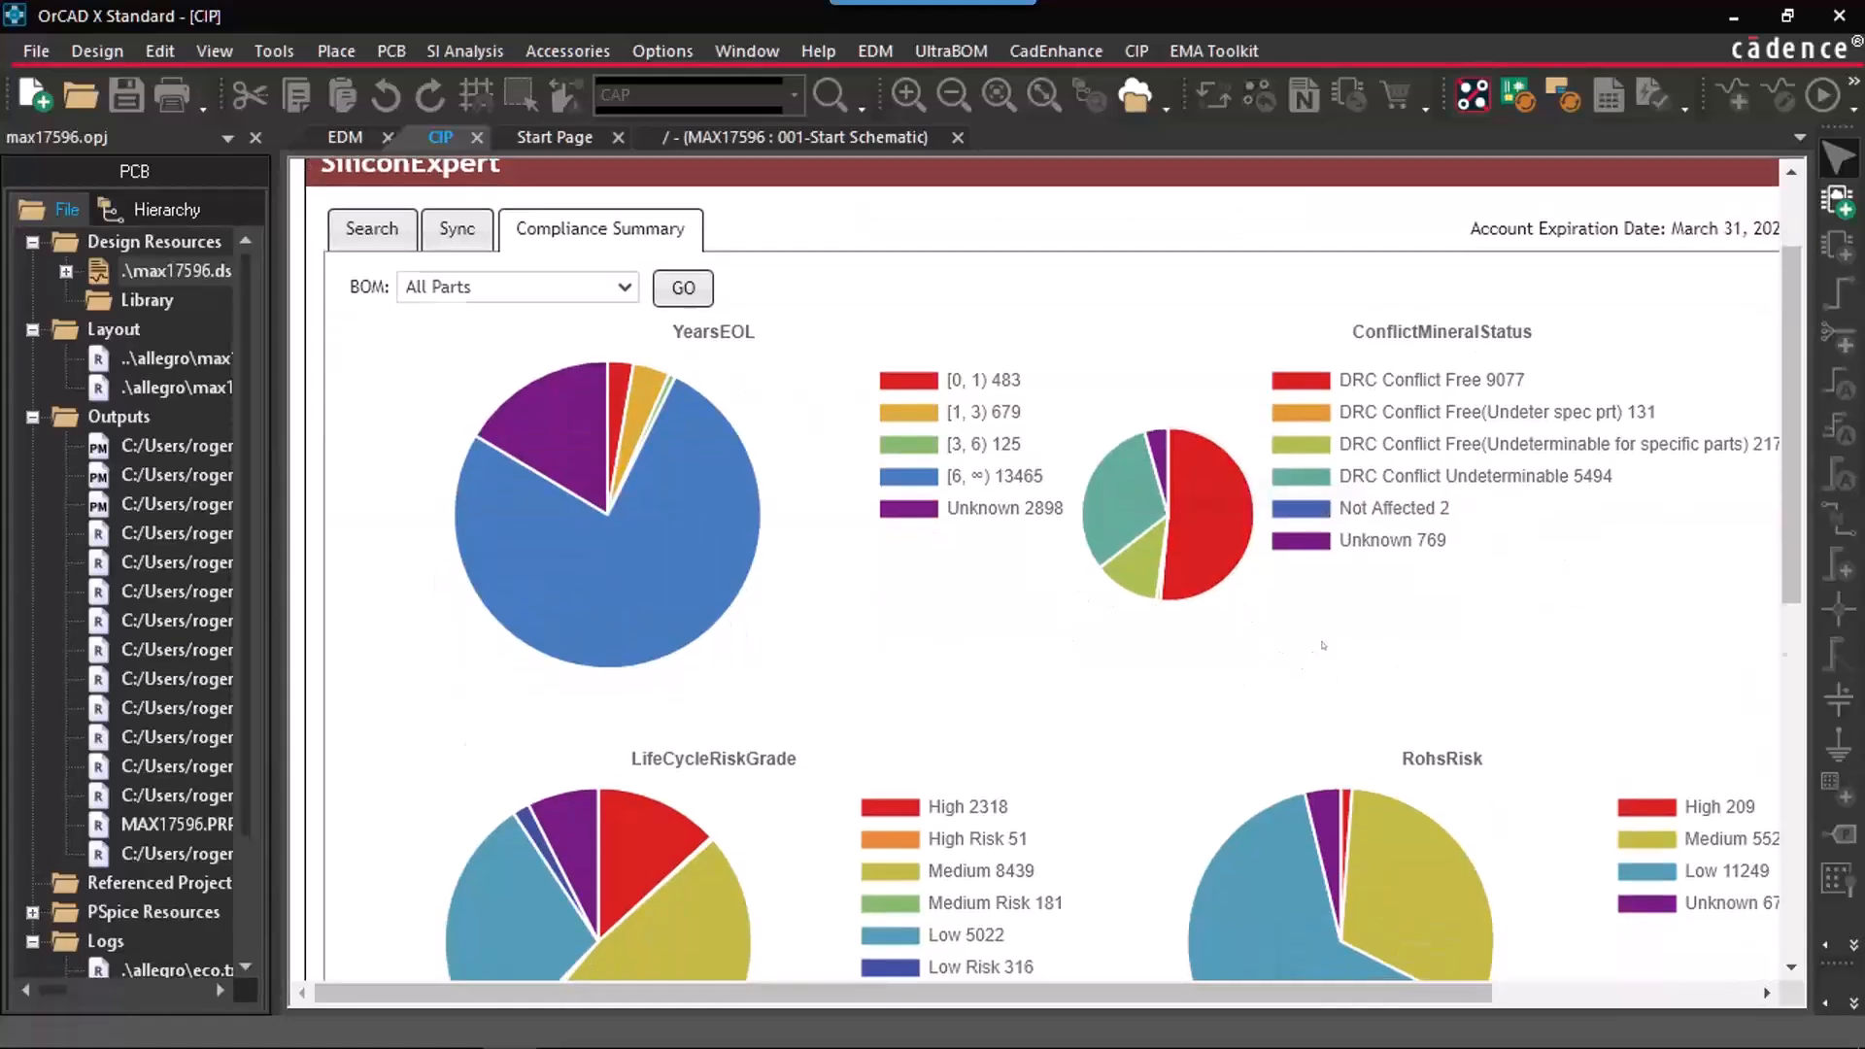
{"action": "scroll", "coordinate": [1313, 654], "scroll_direction": "down", "scroll_amount": 6}
{"action": "mouse_move", "coordinate": [650, 588]}
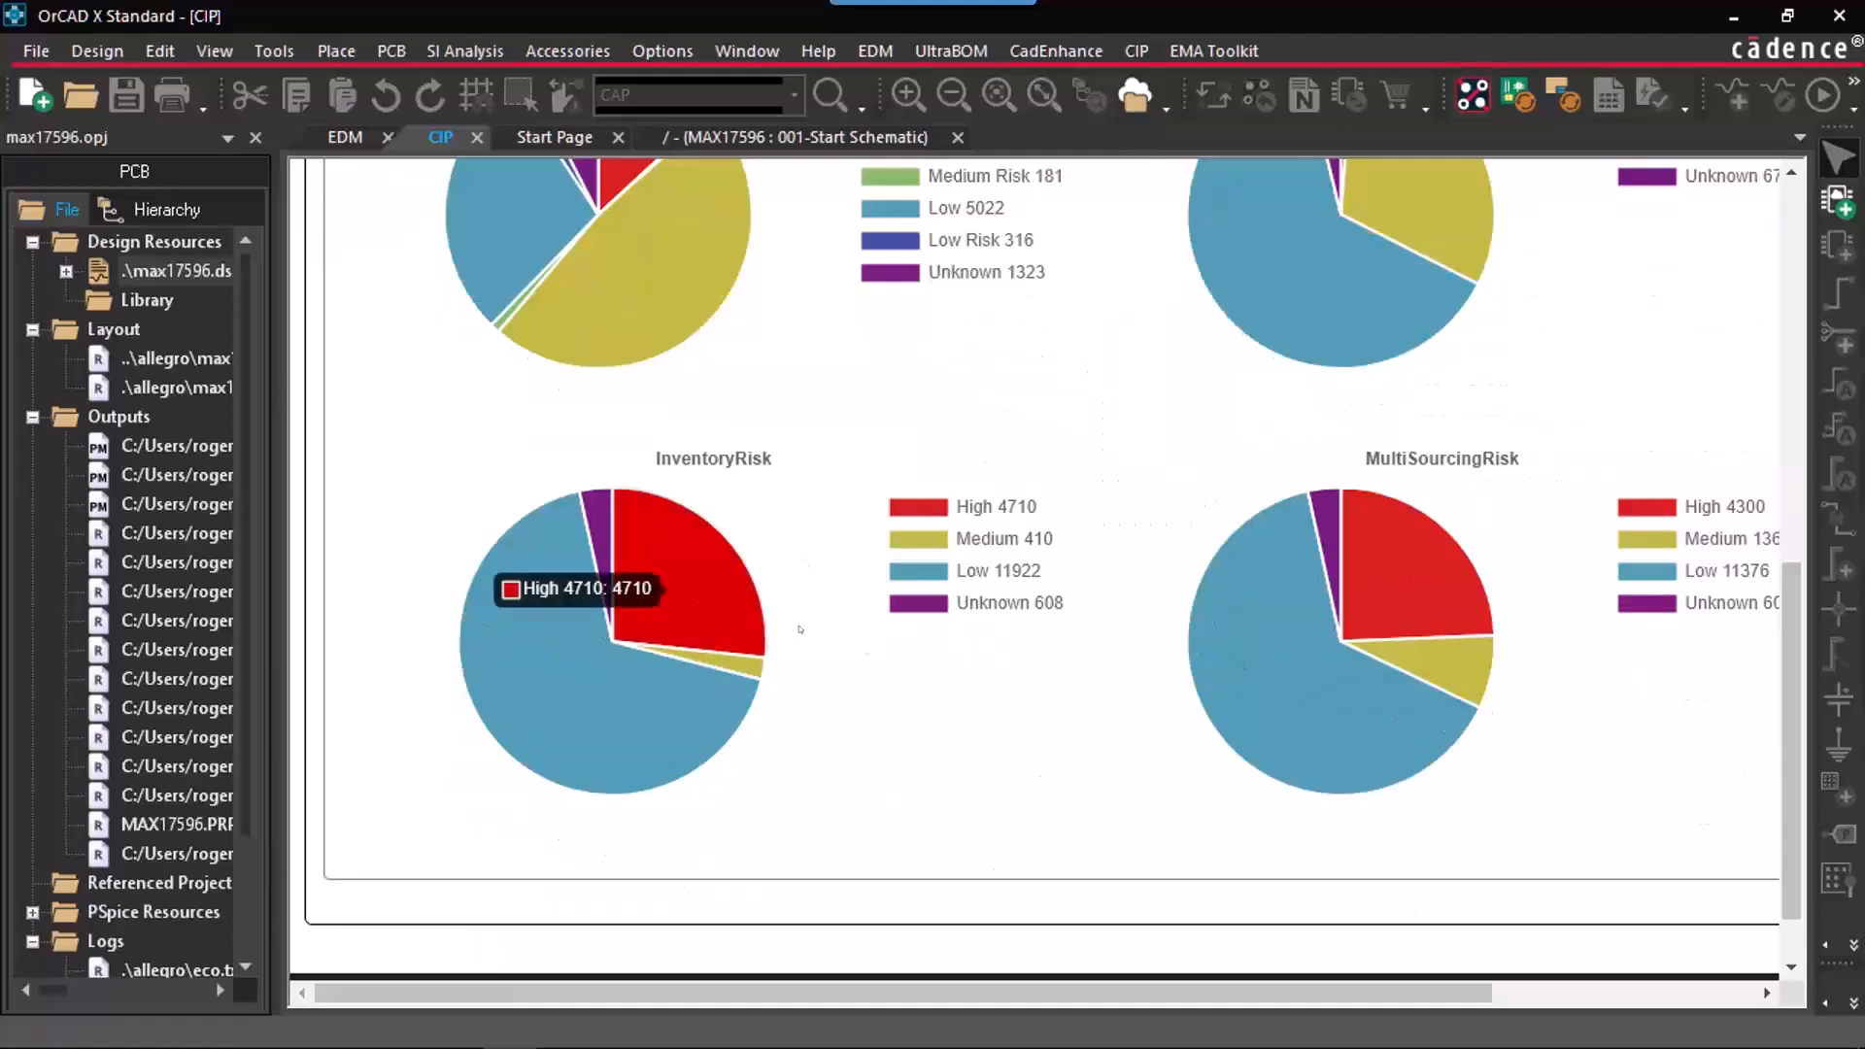
{"action": "mouse_move", "coordinate": [727, 569]}
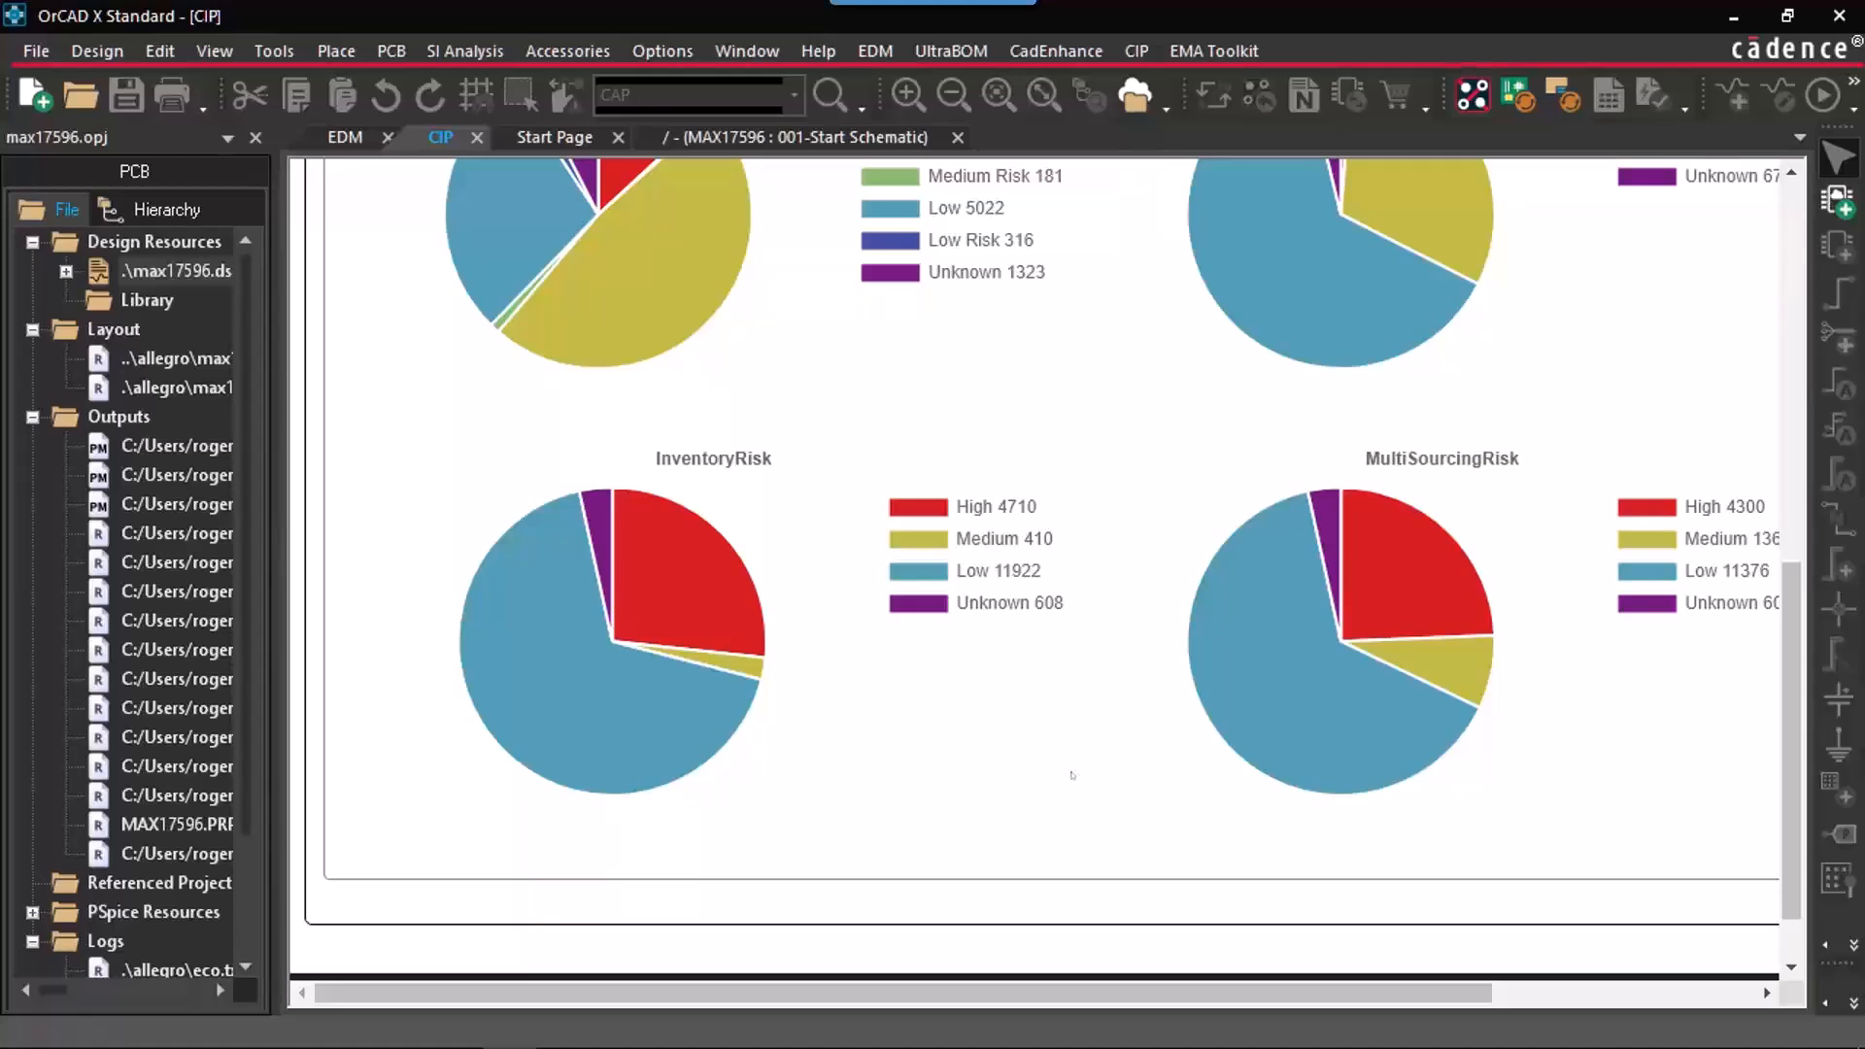
{"action": "scroll", "coordinate": [1066, 767], "scroll_direction": "up", "scroll_amount": 3}
{"action": "mouse_move", "coordinate": [559, 820]}
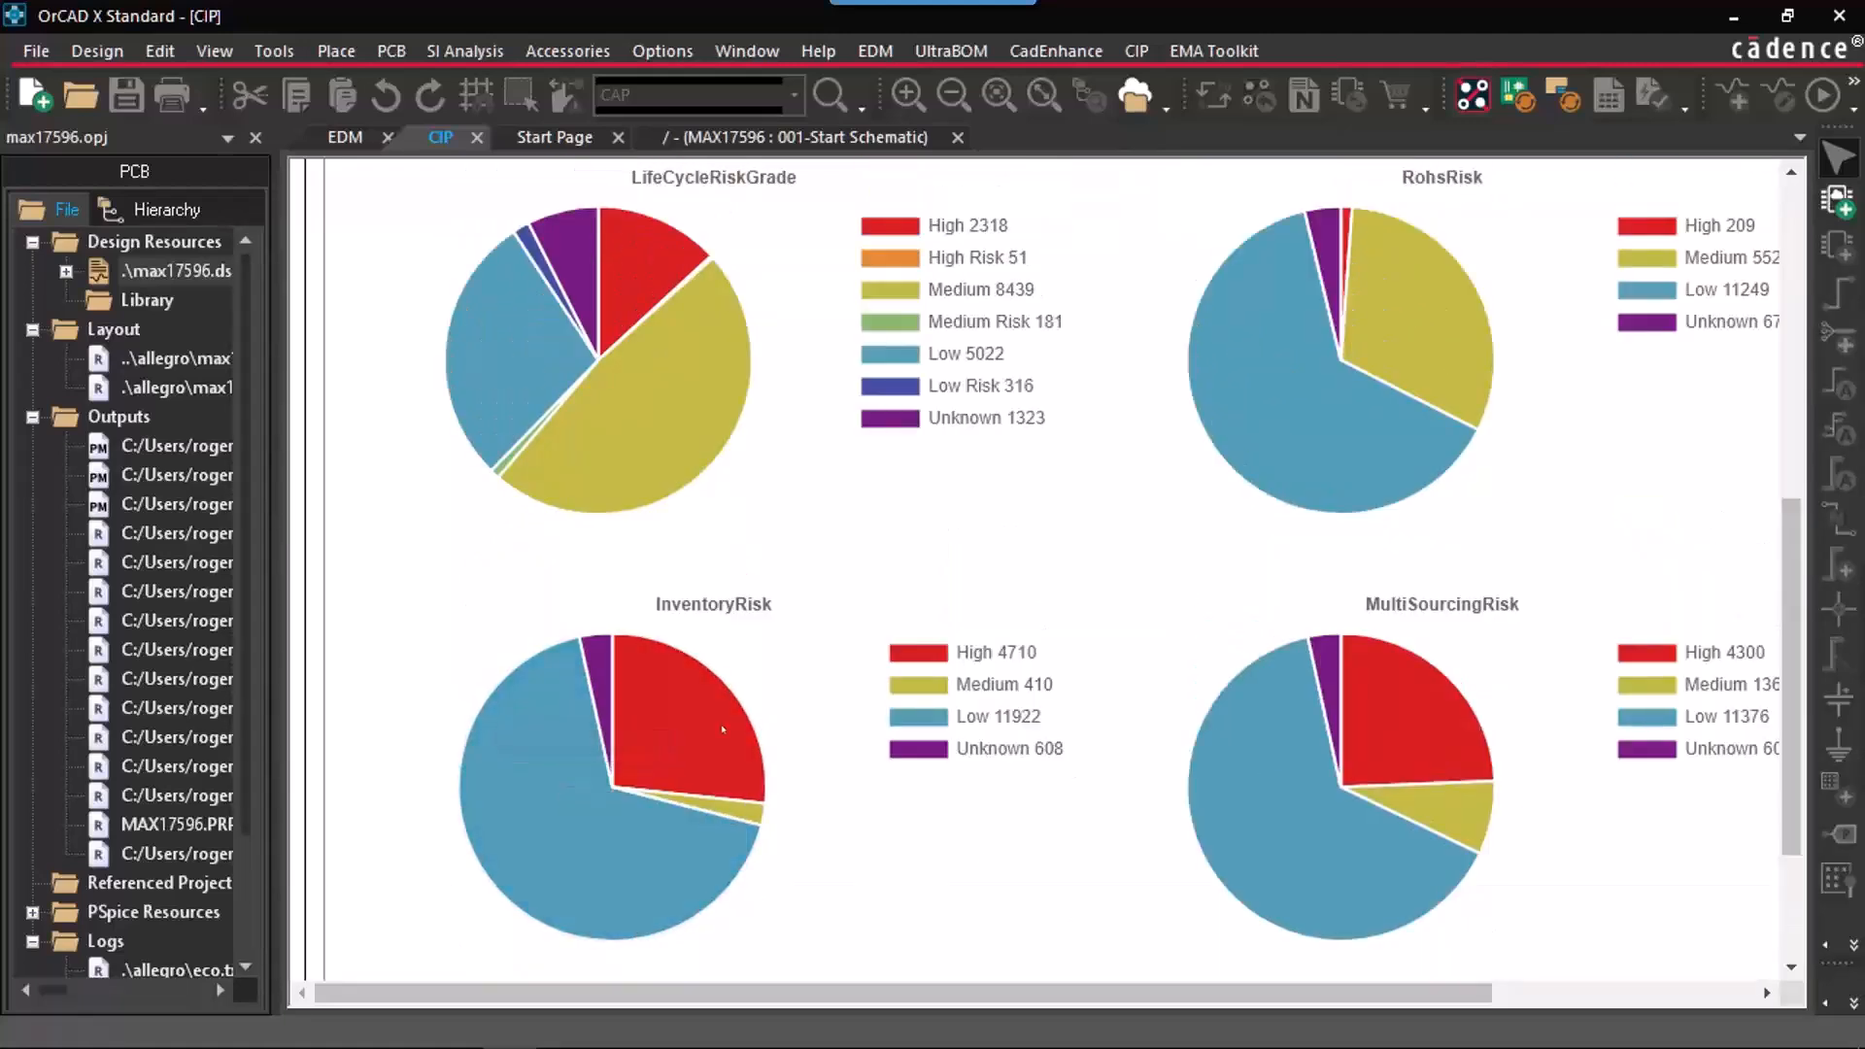
Step: List the parts with high inventory risk and open diode 140-00002 to examine its component details and manufacturer compliance fields
{"action": "left_click", "coordinate": [680, 723]}
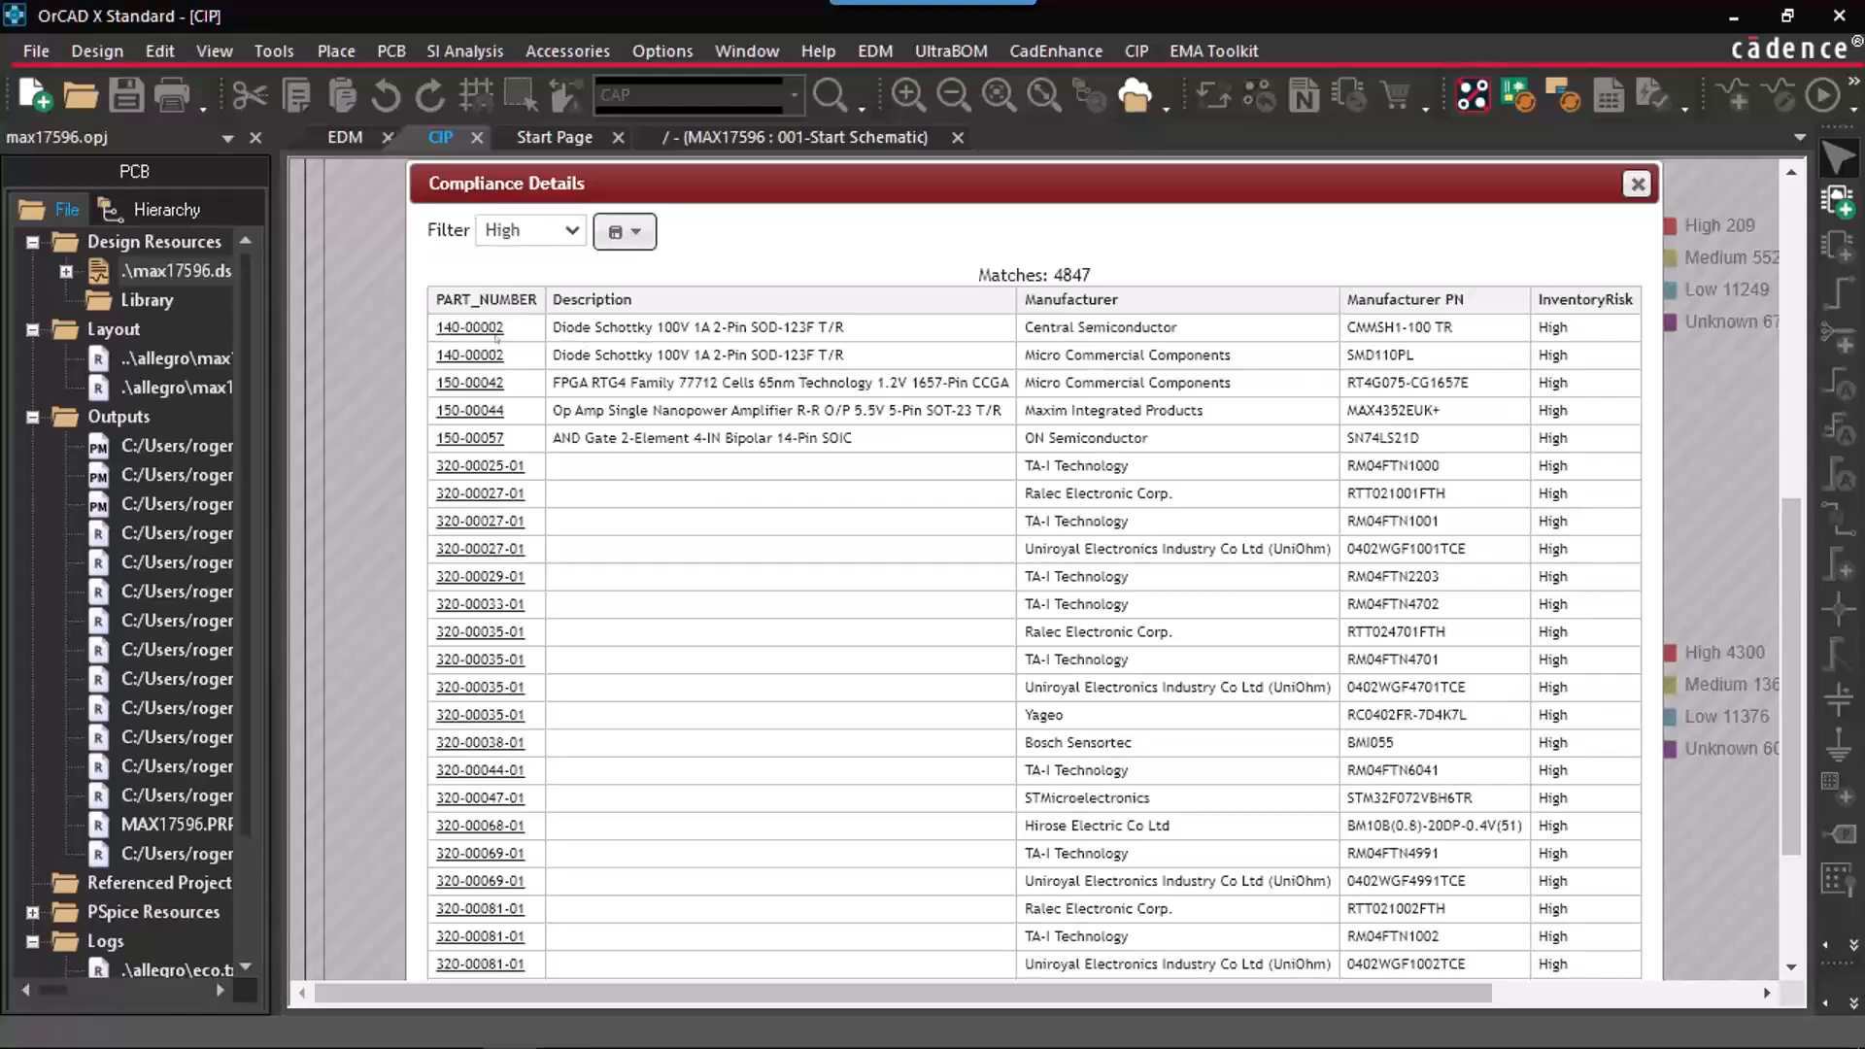
{"action": "left_click", "coordinate": [493, 331]}
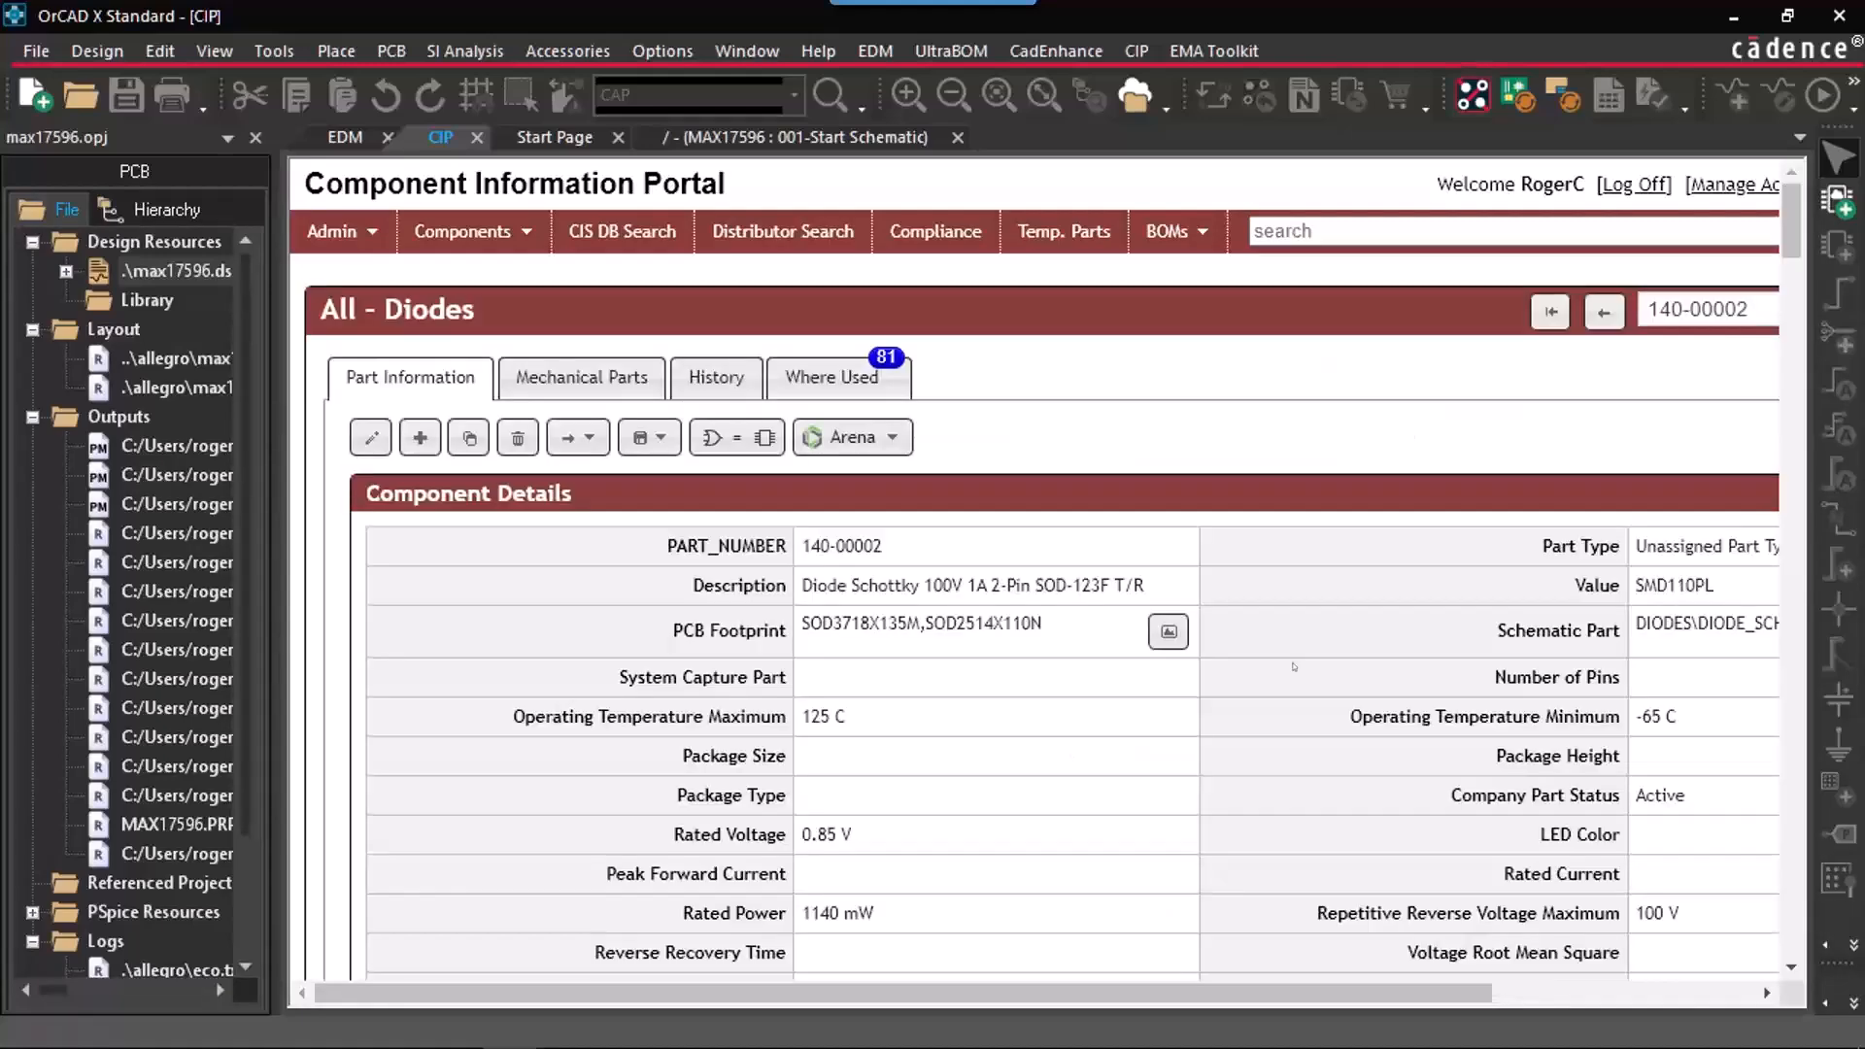
{"action": "scroll", "coordinate": [1022, 318], "scroll_direction": "down", "scroll_amount": 4}
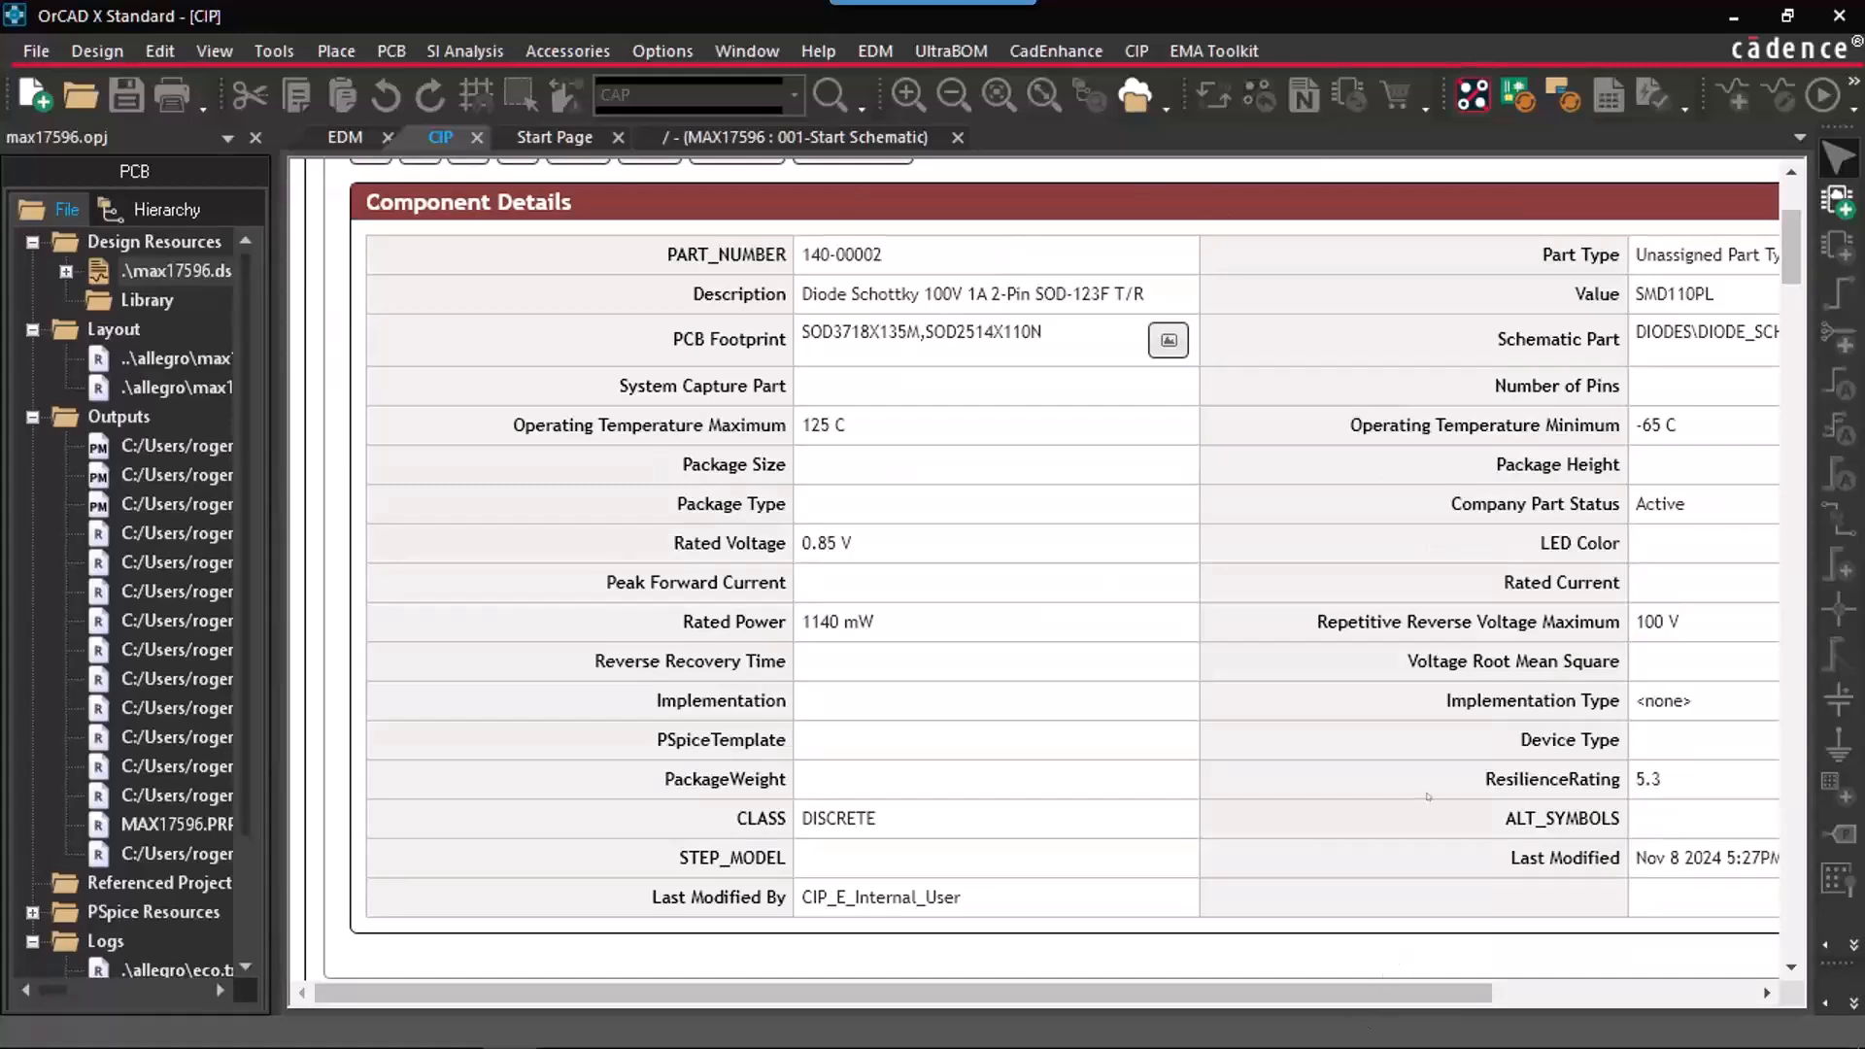
{"action": "scroll", "coordinate": [1427, 796], "scroll_direction": "down", "scroll_amount": 10}
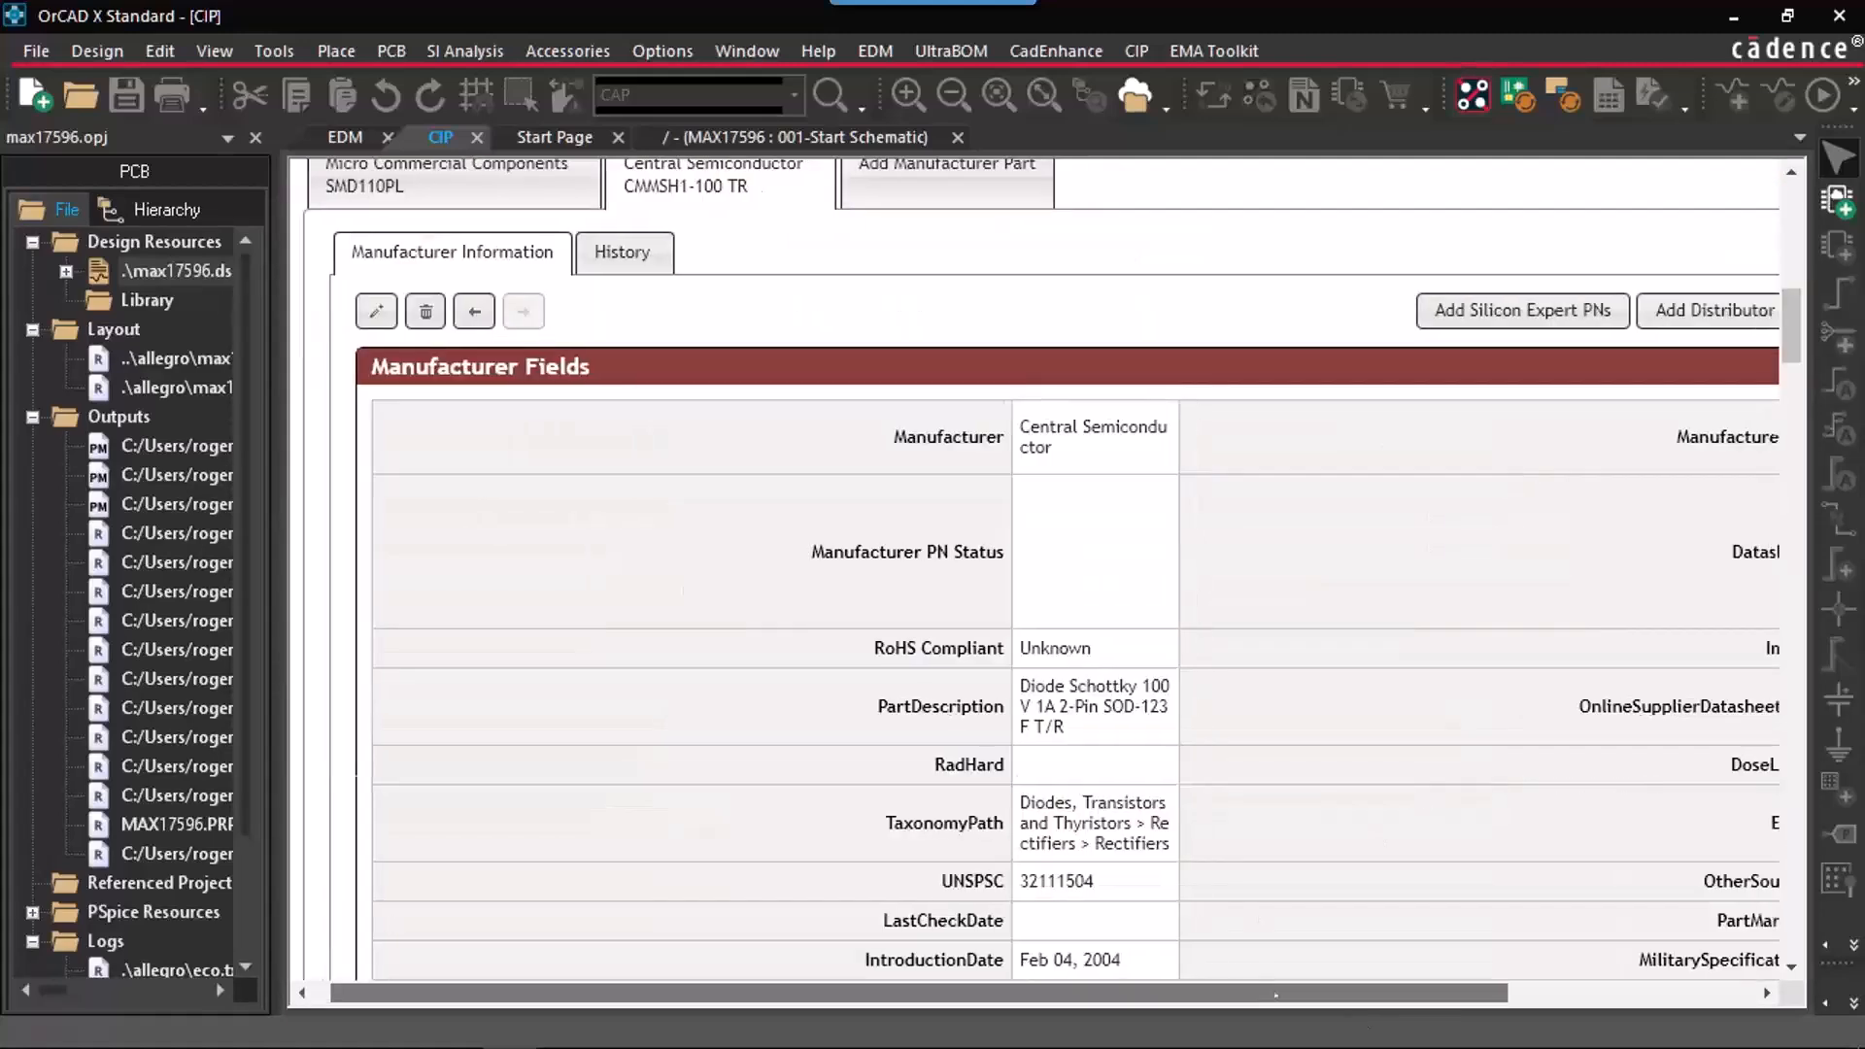
{"action": "scroll", "coordinate": [1411, 742], "scroll_direction": "down", "scroll_amount": 5}
{"action": "scroll", "coordinate": [1411, 742], "scroll_direction": "down", "scroll_amount": 12}
{"action": "scroll", "coordinate": [1428, 739], "scroll_direction": "down", "scroll_amount": 5}
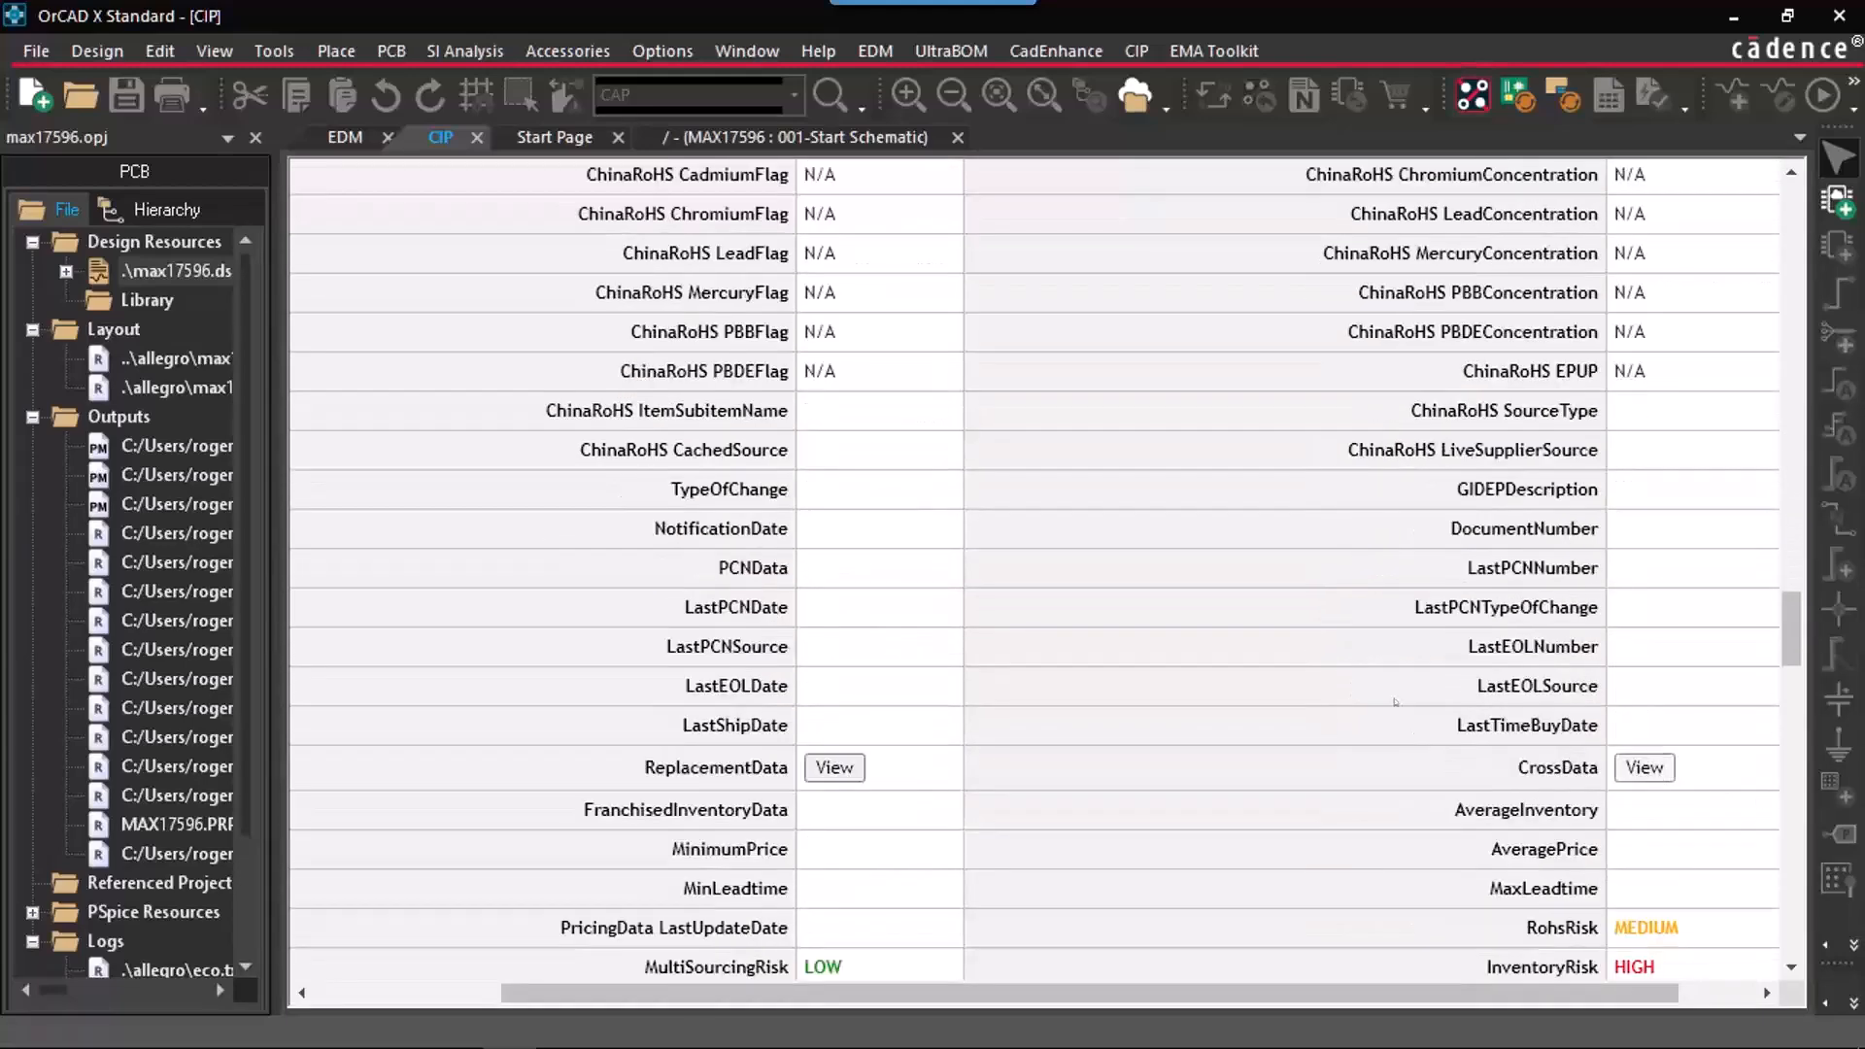
Step: View the CrossData alternatives for the diode, examine the cross type and comment of CDBMTS1100-HF, and close the list
{"action": "left_click", "coordinate": [1644, 768]}
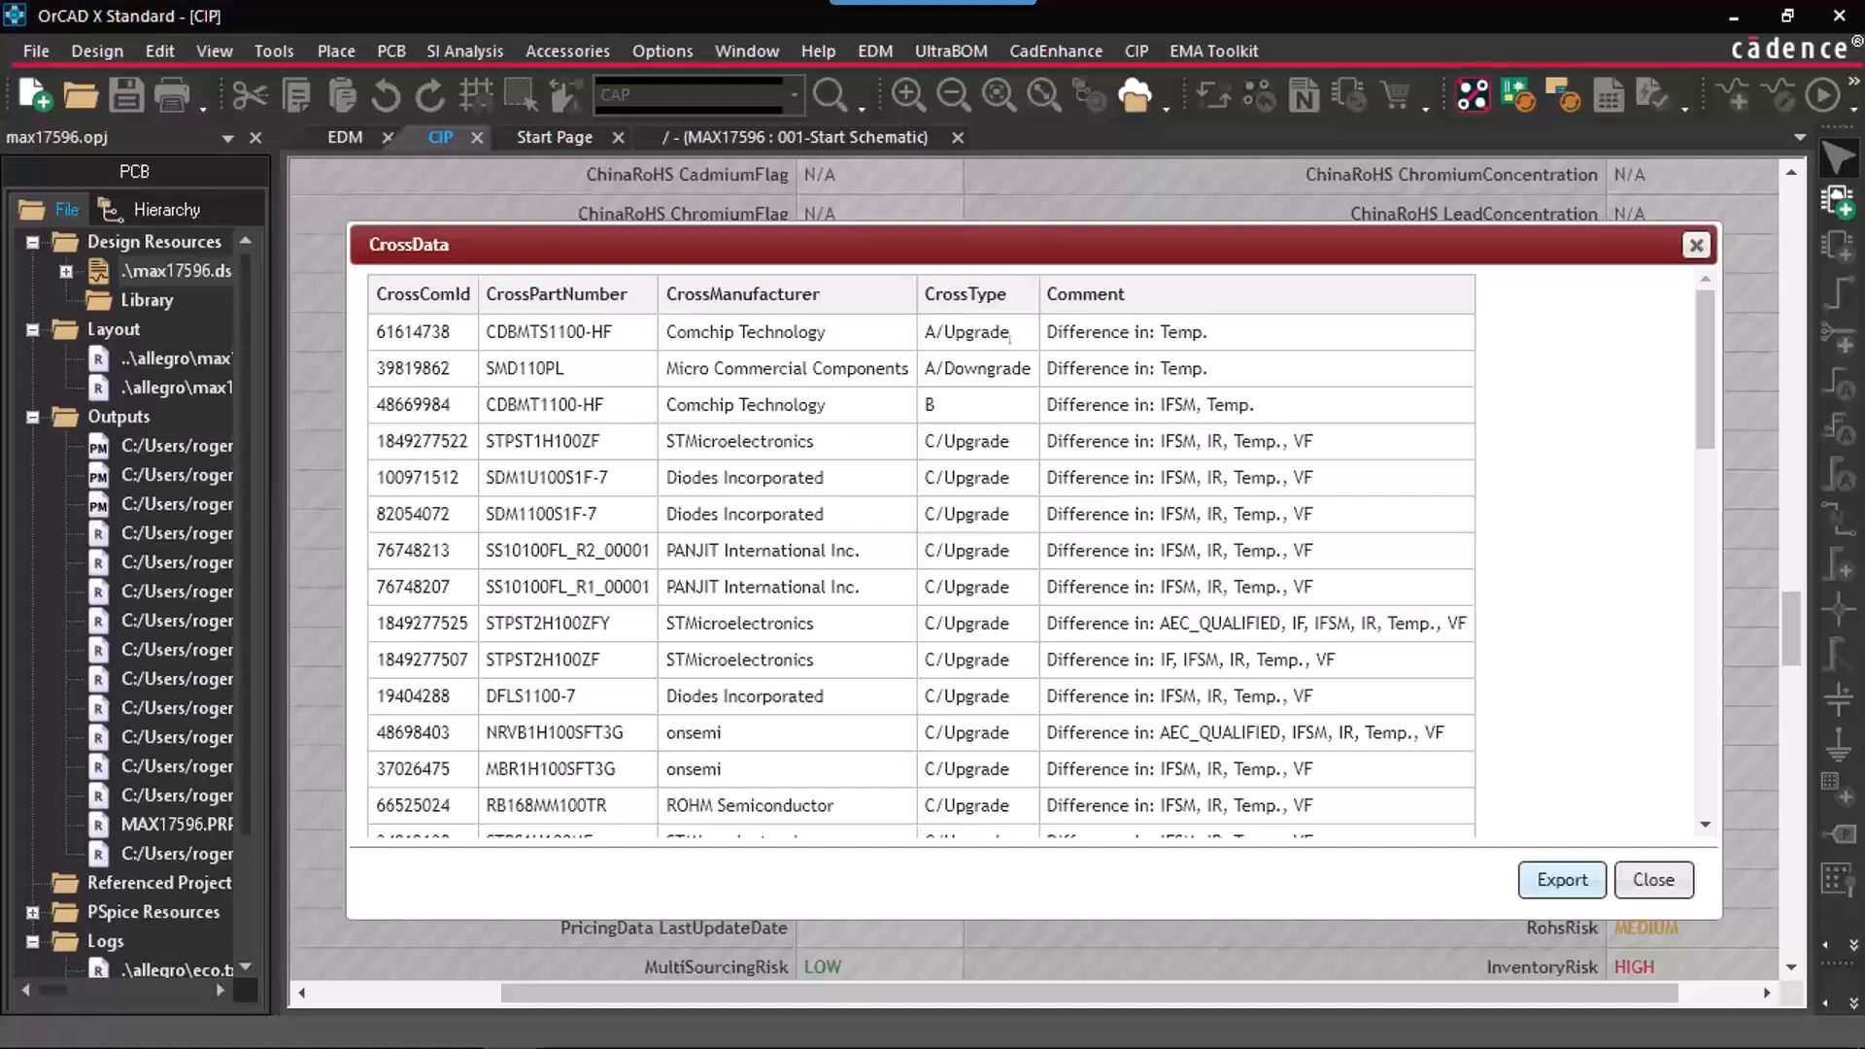
{"action": "left_click_drag", "start_coordinate": [1225, 345], "coordinate": [1047, 338]}
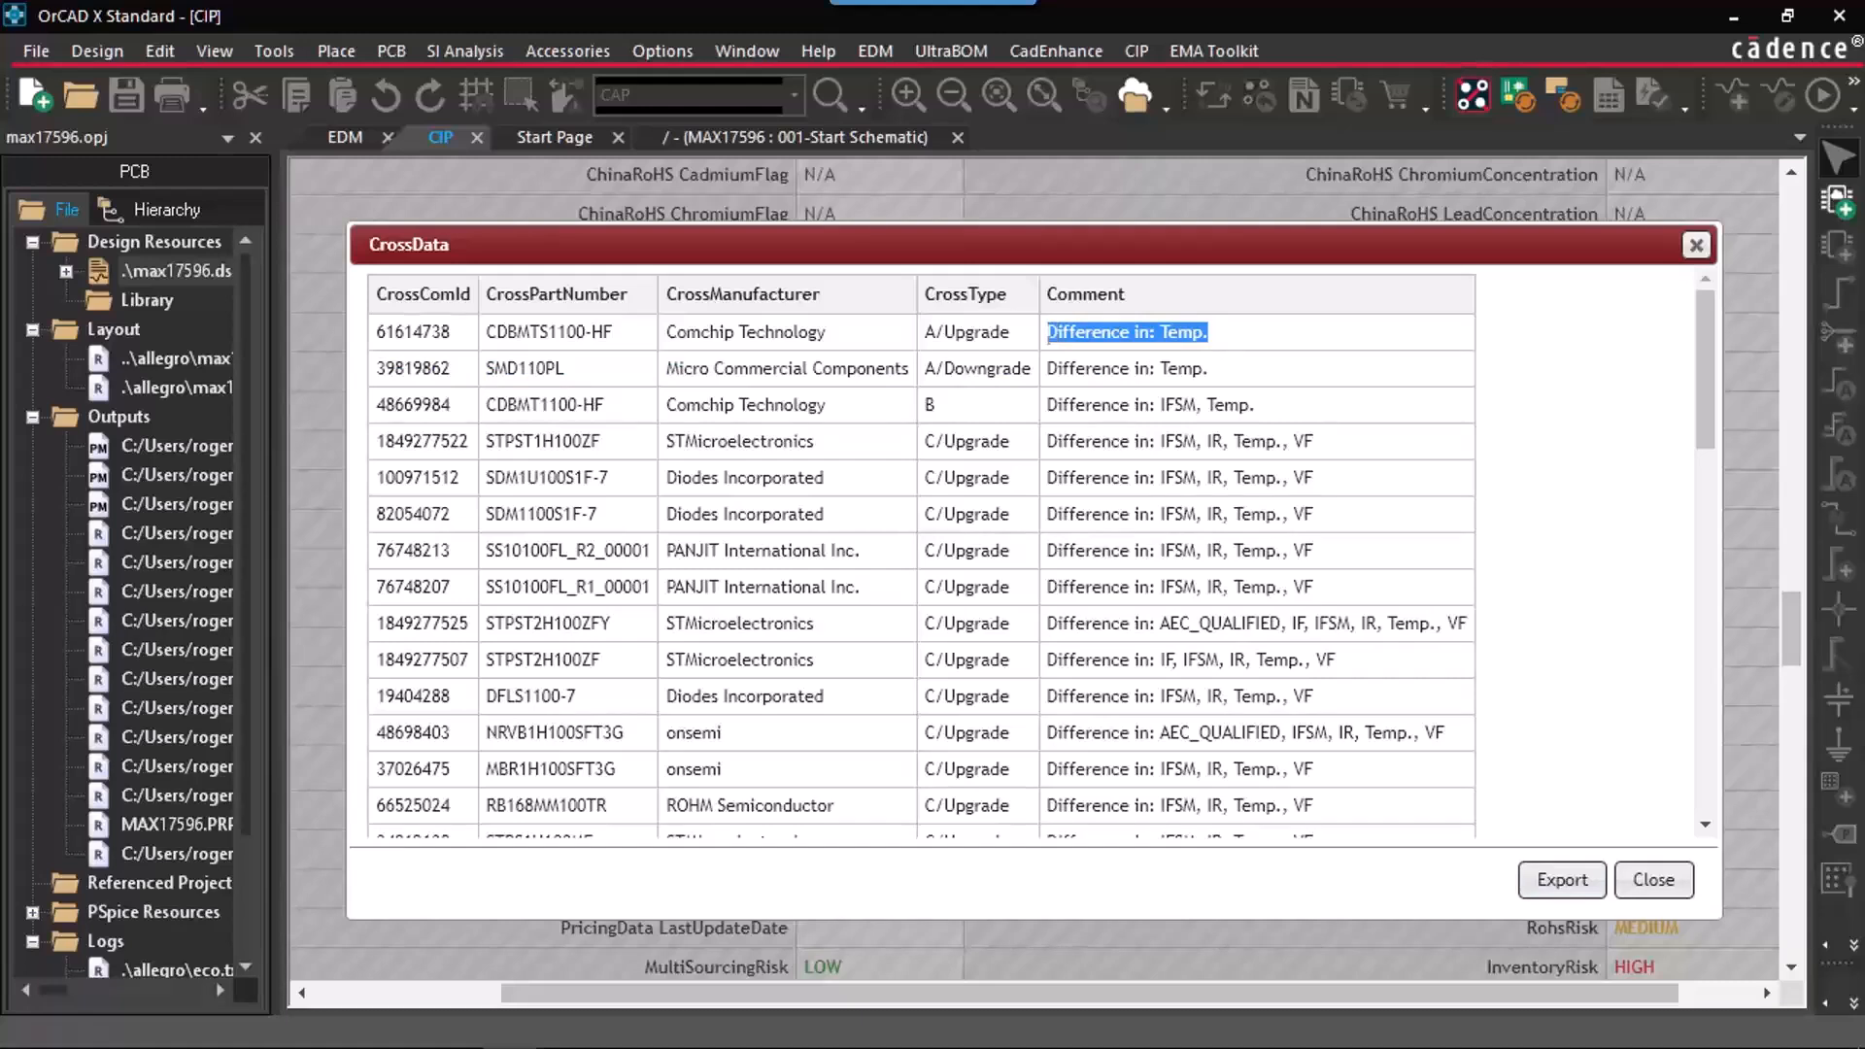
{"action": "left_click", "coordinate": [1512, 481]}
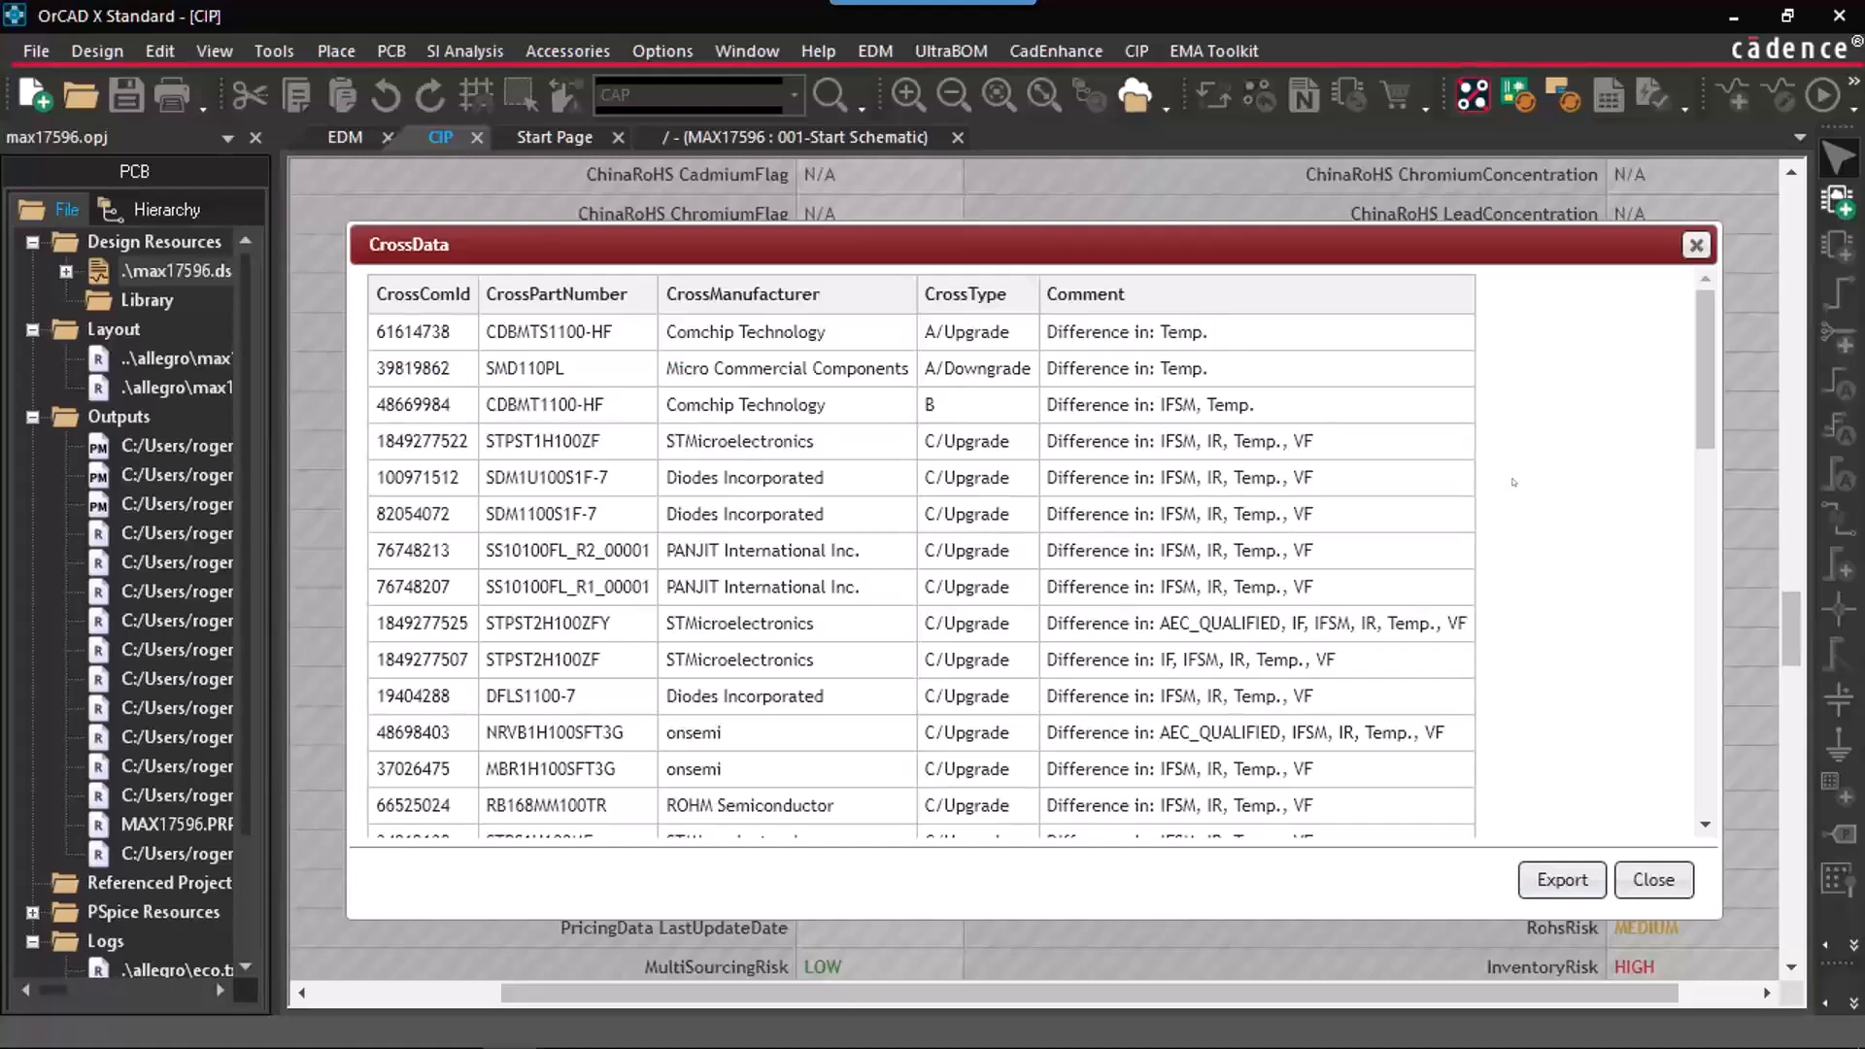
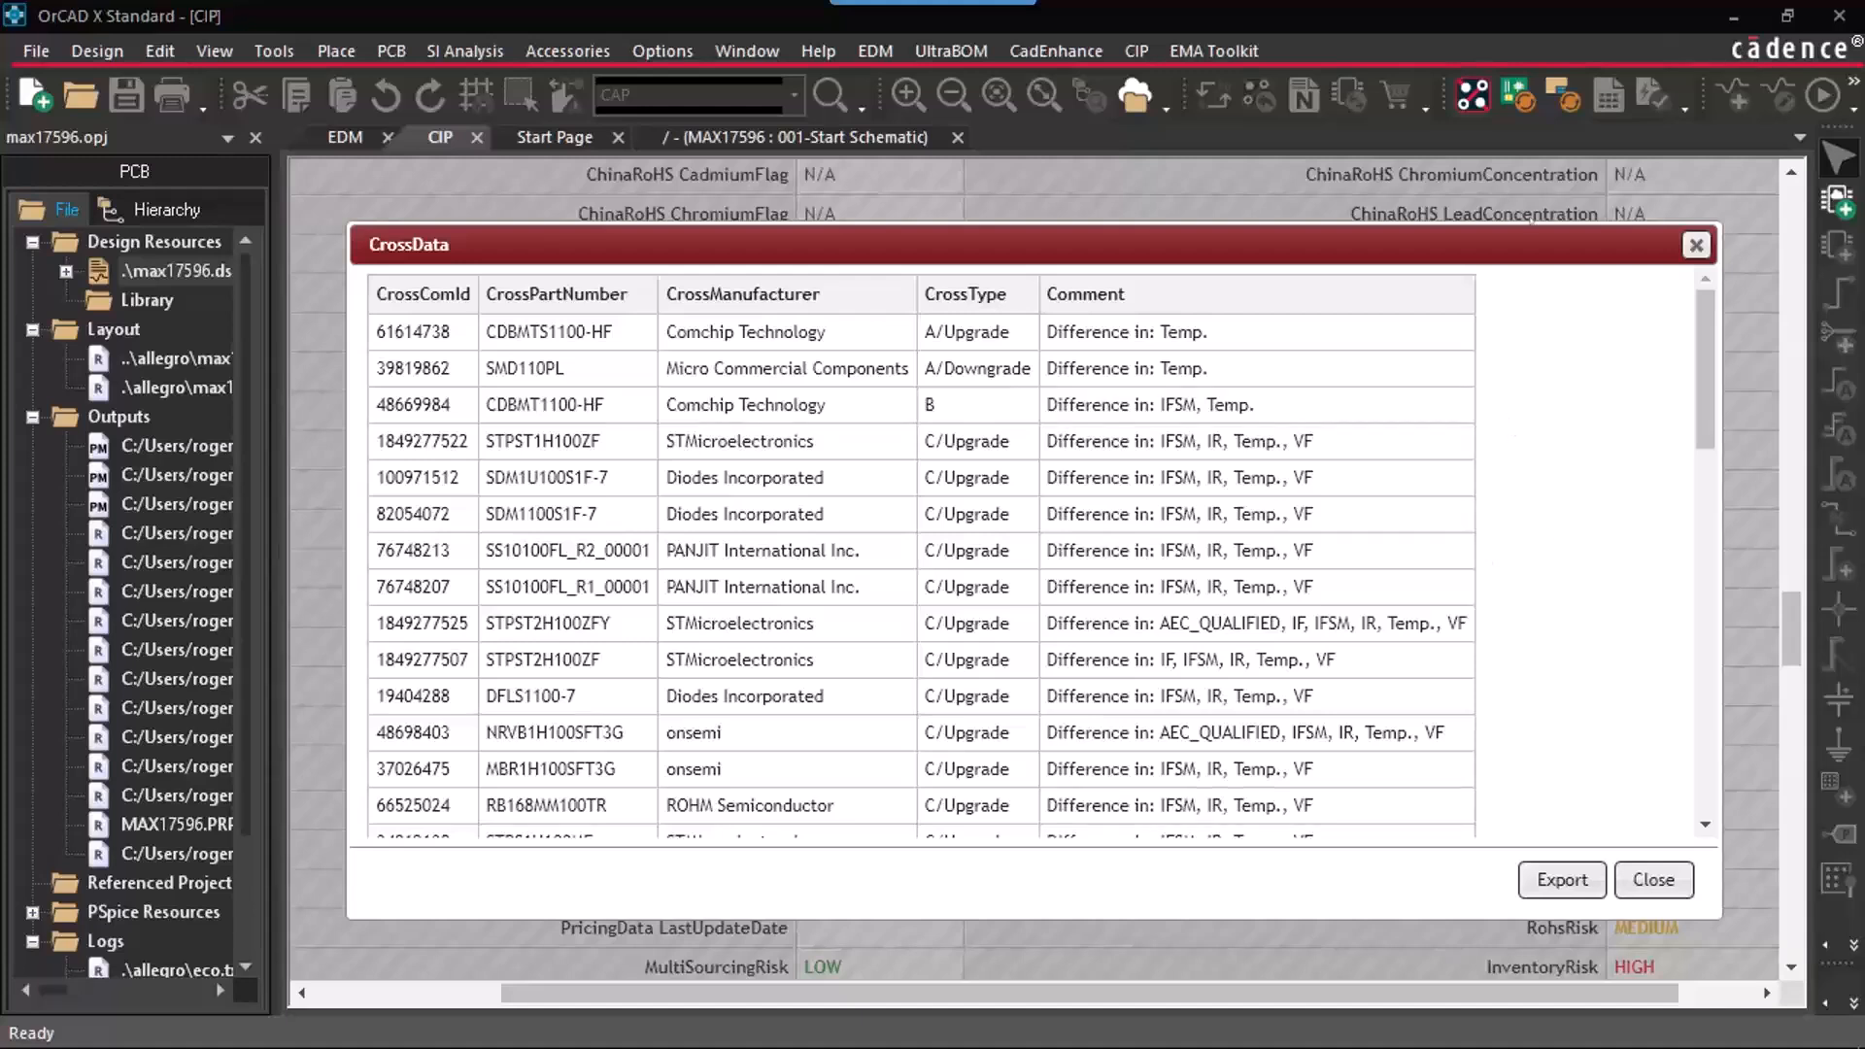
{"action": "left_click", "coordinate": [1695, 244]}
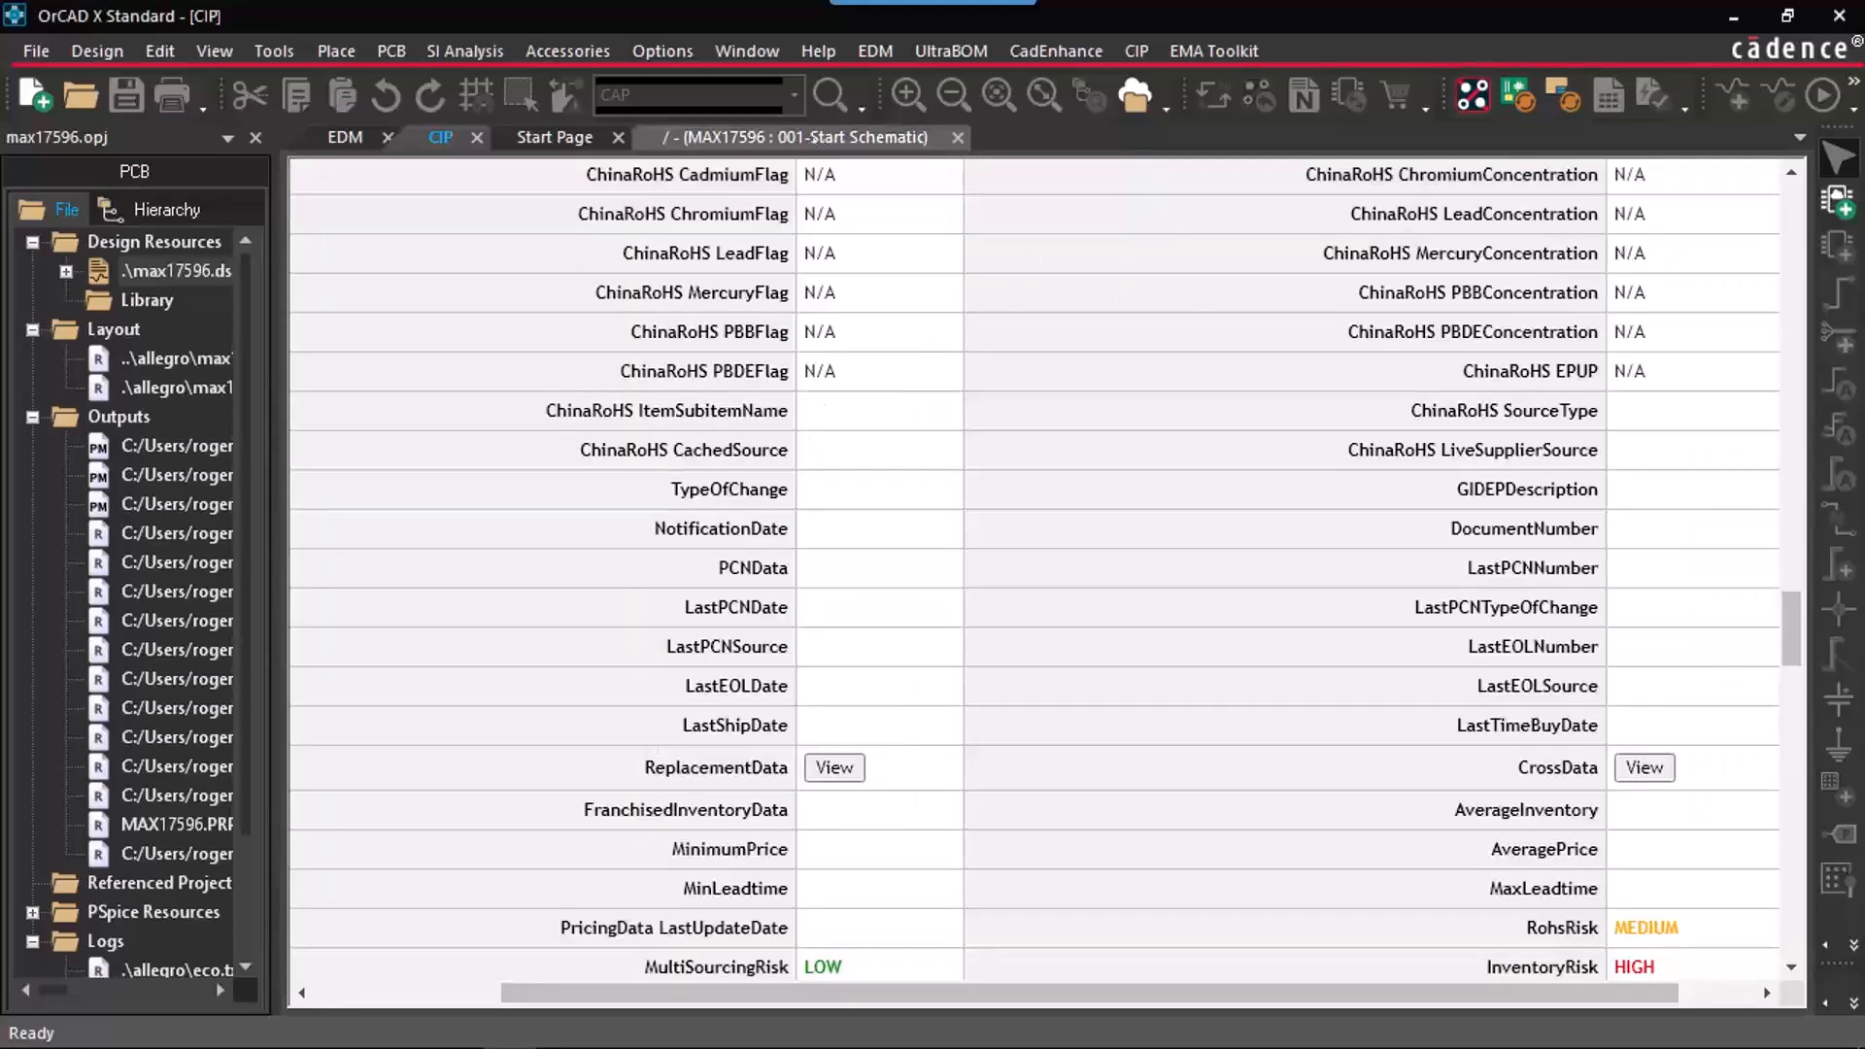
Step: Return to the schematic, open the CIS standard bill of materials setup, review its templates including SE grading, and close it without generating a report
{"action": "left_click", "coordinate": [794, 137]}
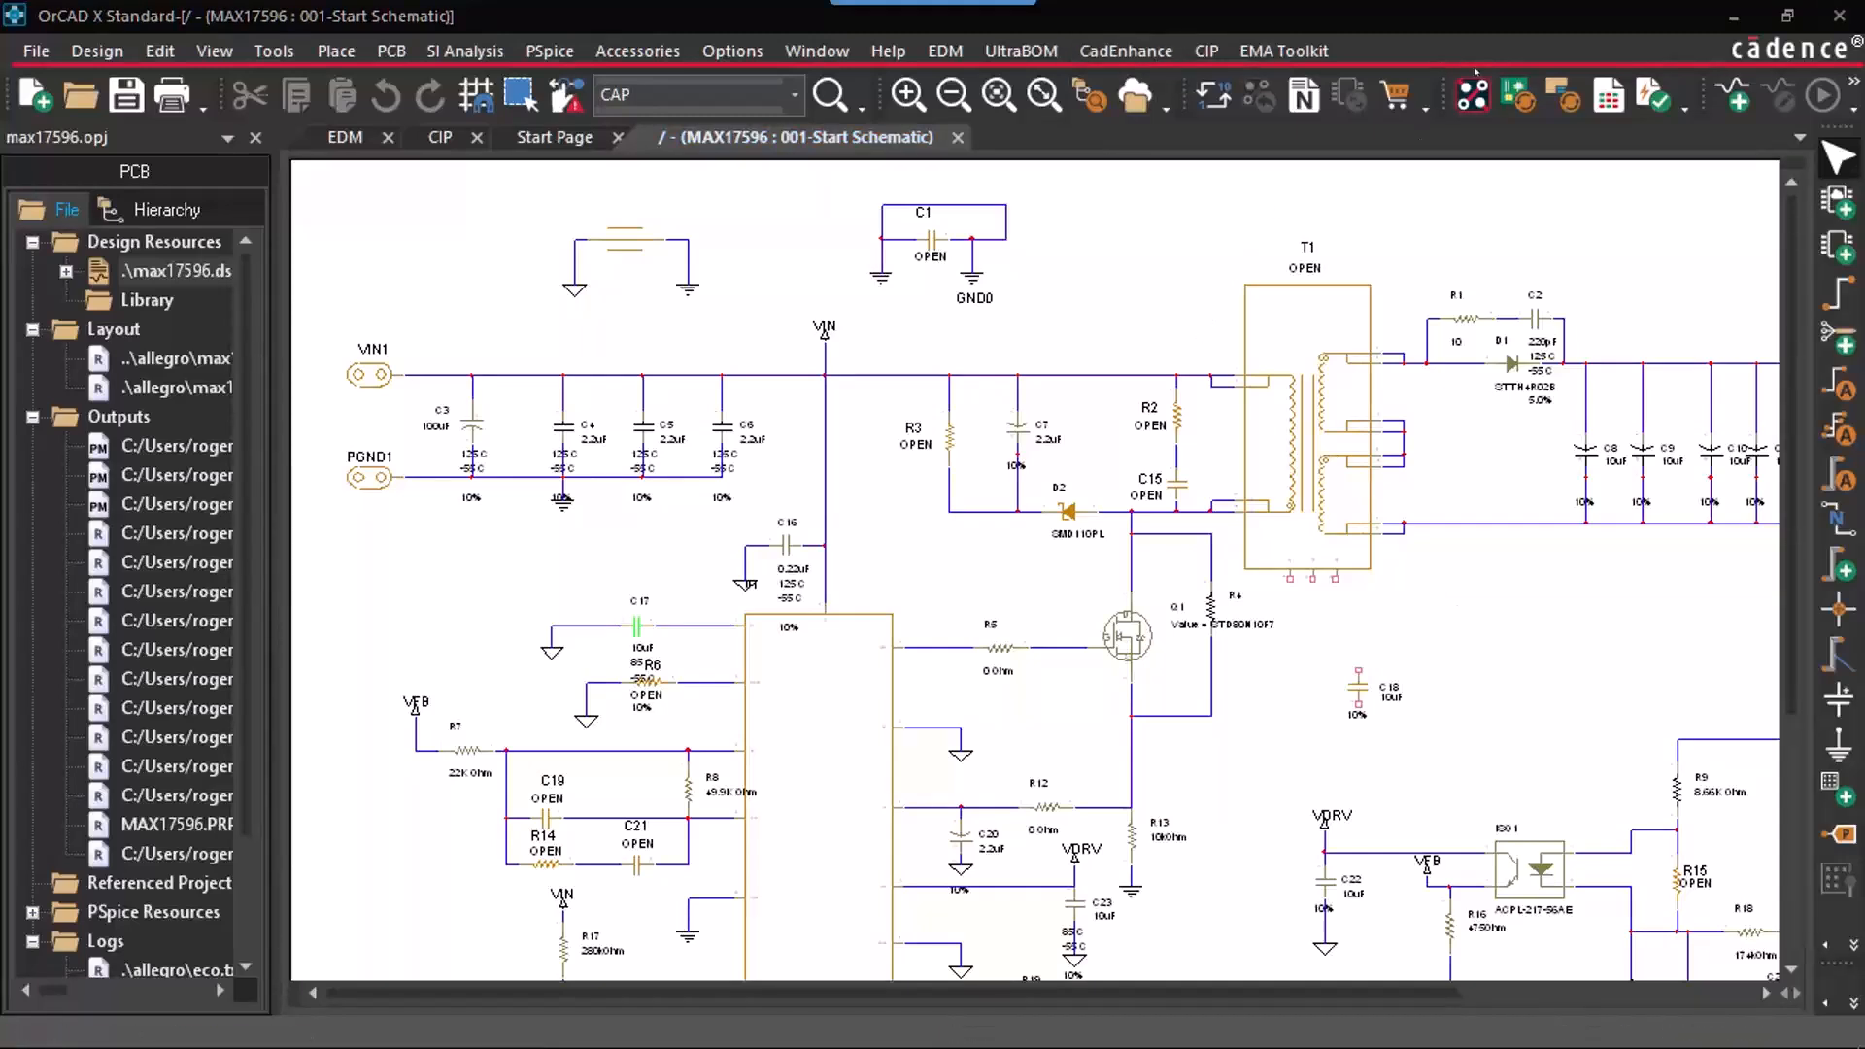
{"action": "left_click", "coordinate": [1151, 228]}
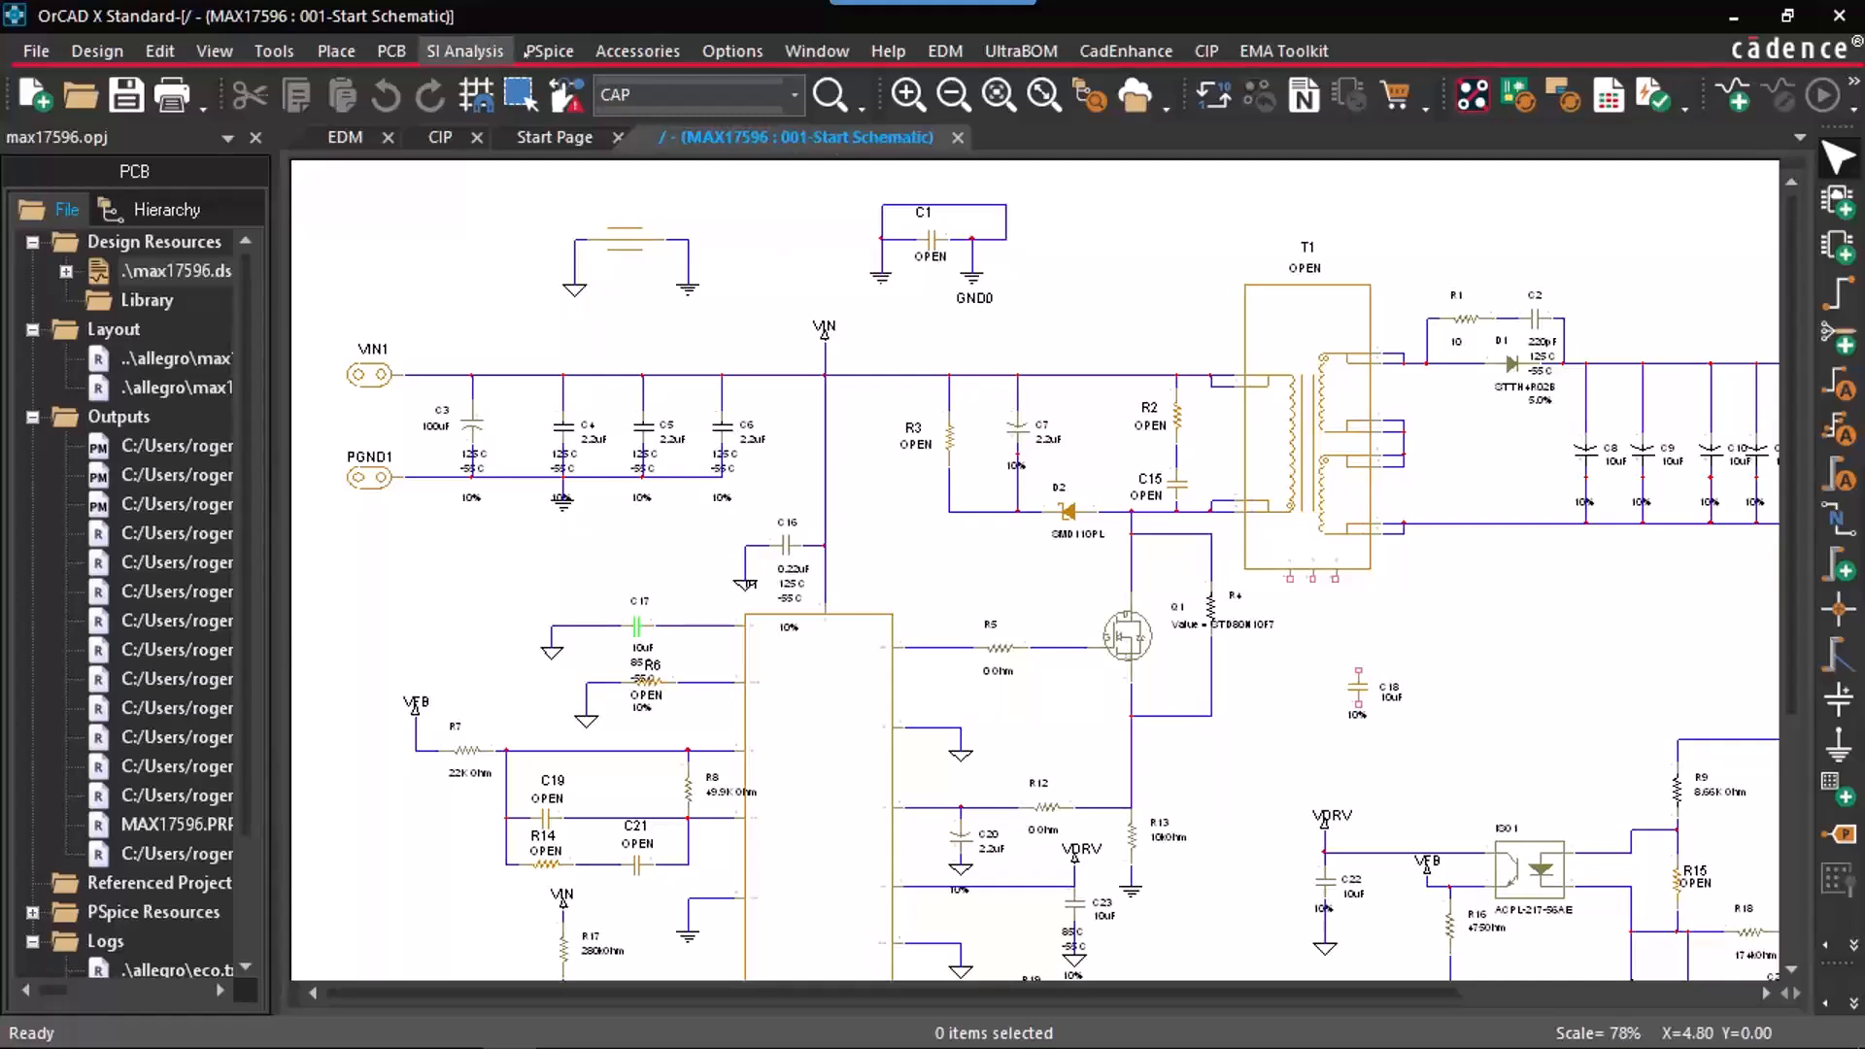
{"action": "left_click", "coordinate": [184, 269]}
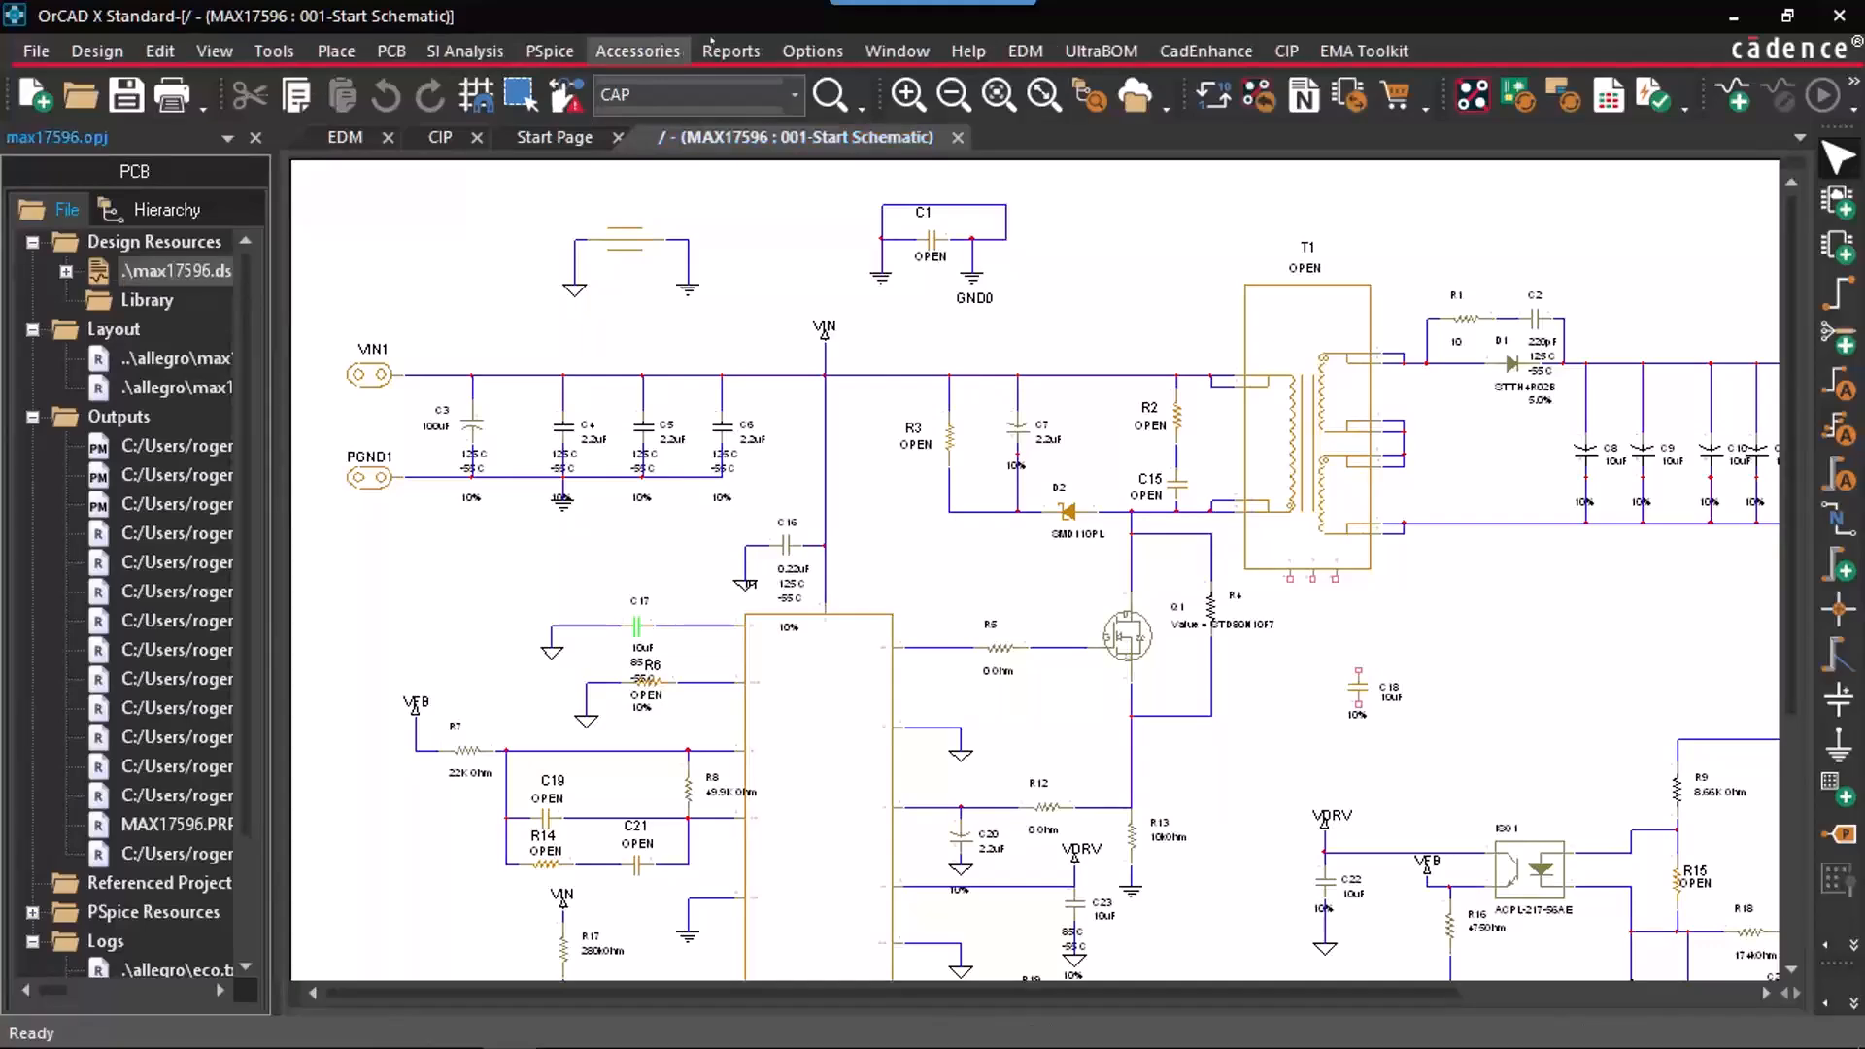
{"action": "left_click", "coordinate": [731, 51]}
{"action": "mouse_move", "coordinate": [893, 97]}
{"action": "left_click", "coordinate": [1068, 85]}
{"action": "left_click", "coordinate": [918, 109]}
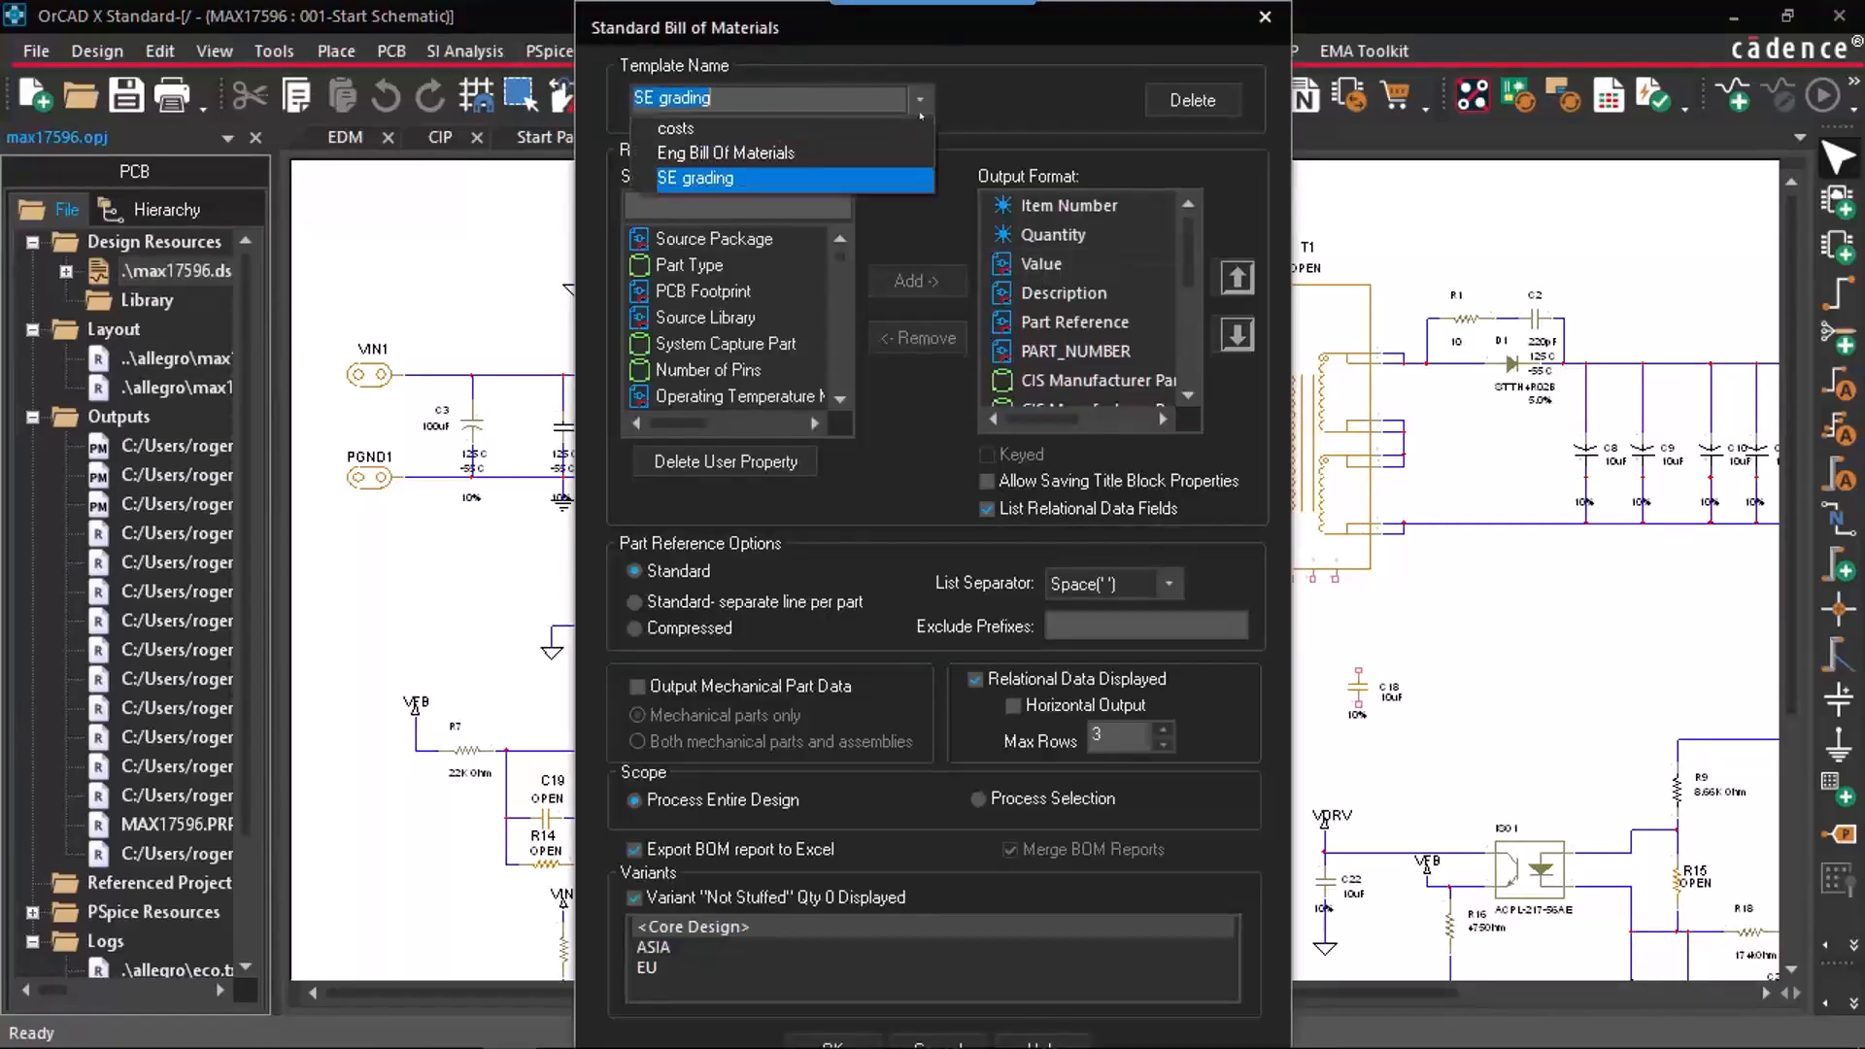
{"action": "left_click", "coordinate": [1042, 114]}
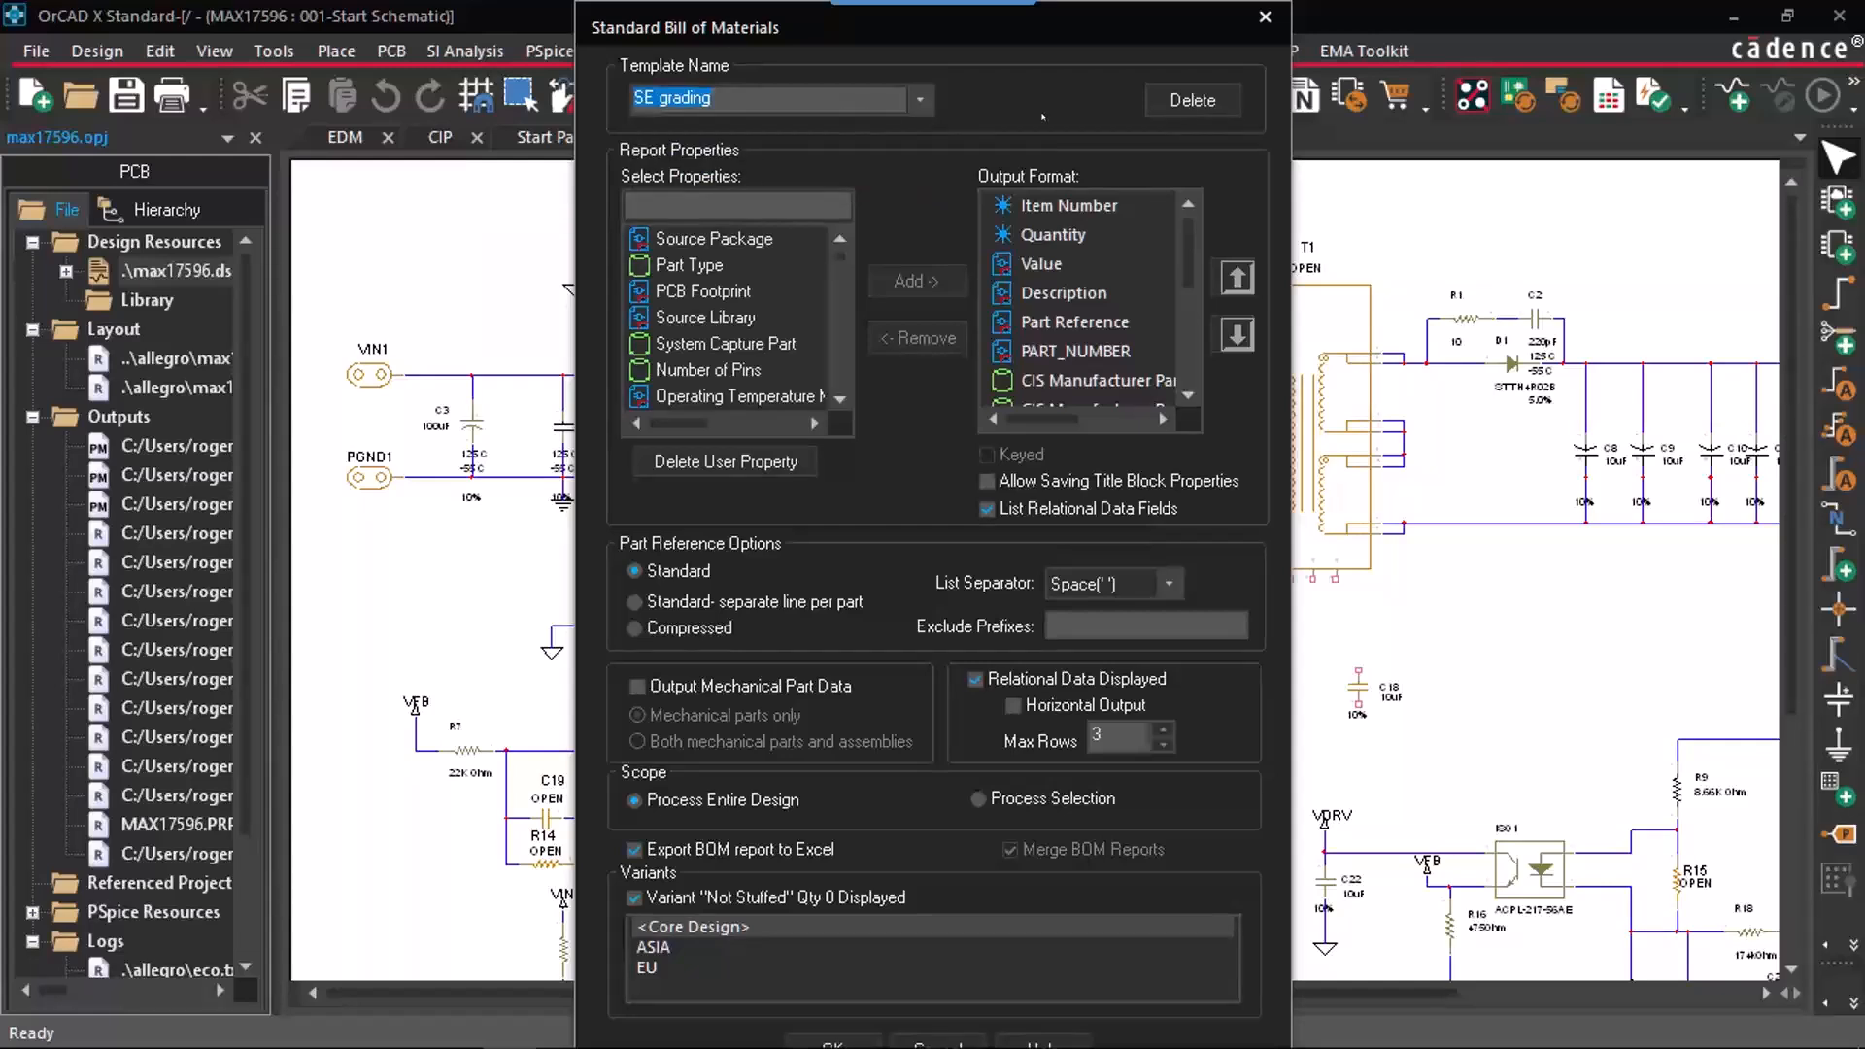
{"action": "left_click", "coordinate": [1265, 17]}
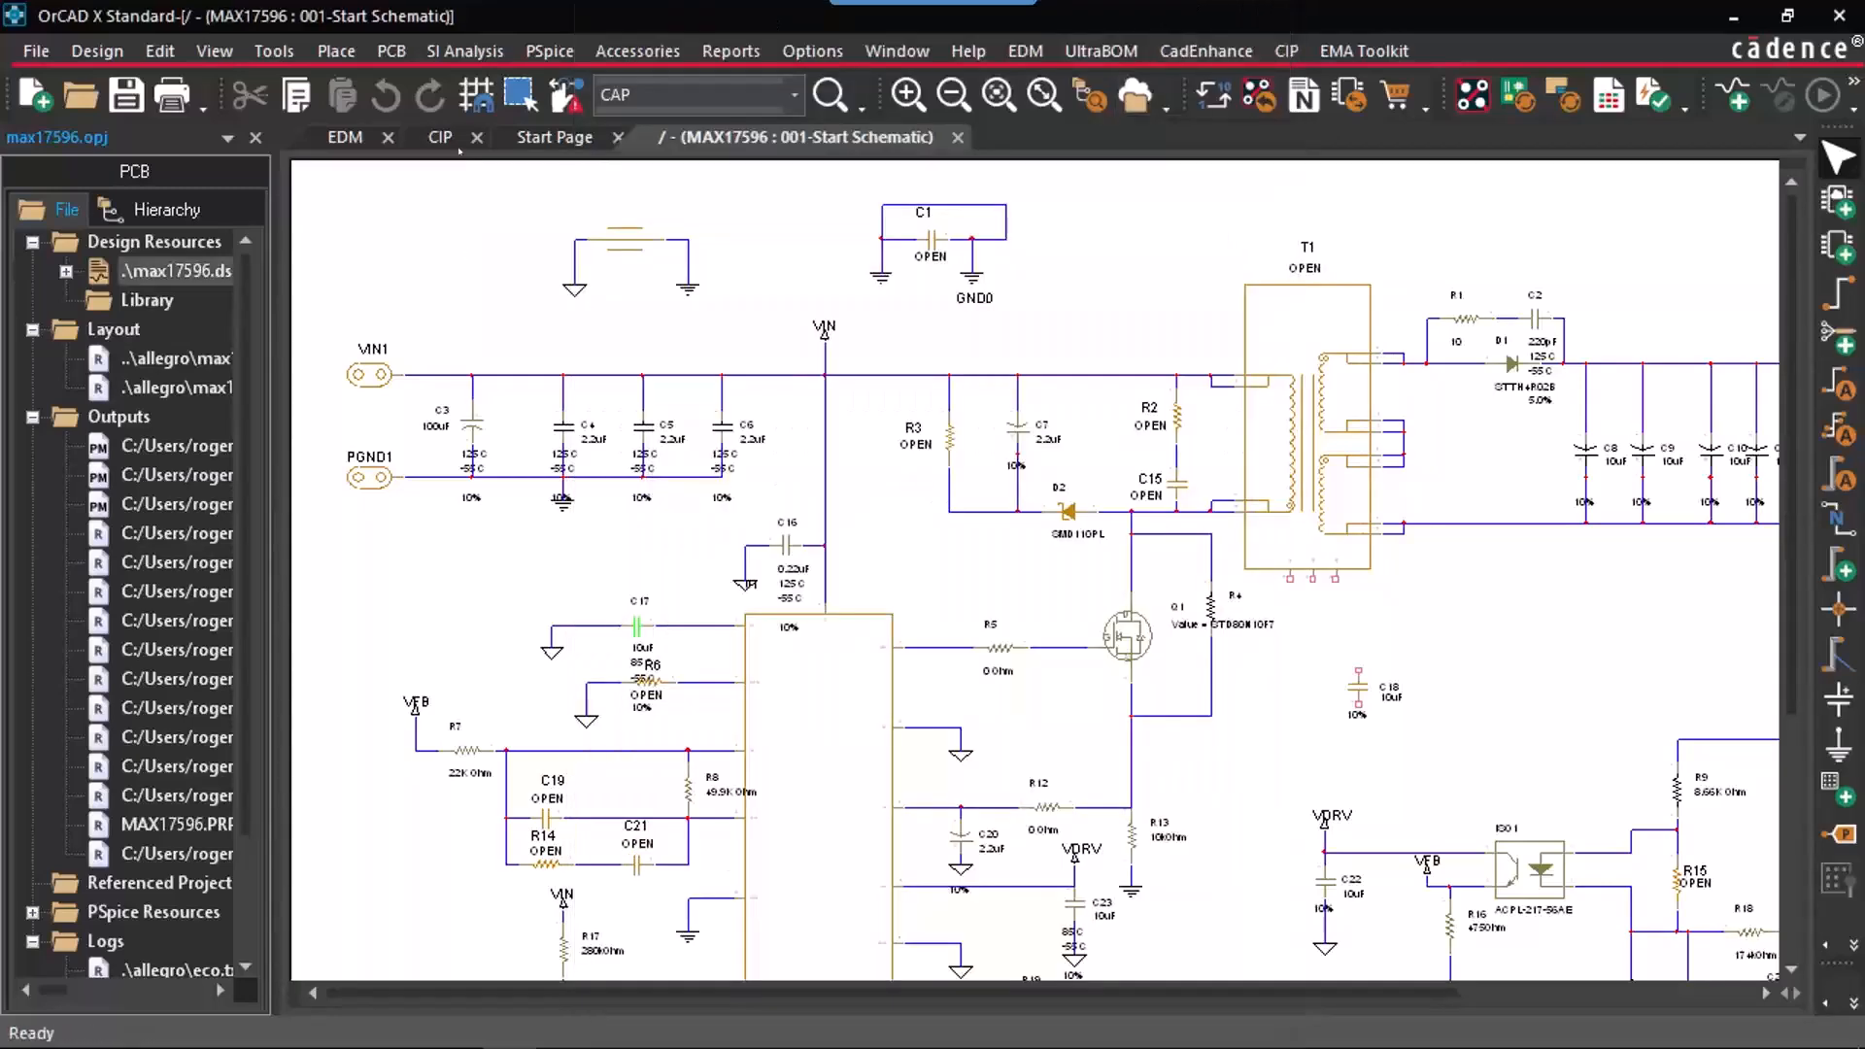
Step: Go back to the portal, review where diode 140-00002 is used, and return to its part information
{"action": "left_click", "coordinate": [453, 138]}
{"action": "scroll", "coordinate": [1177, 471], "scroll_direction": "up", "scroll_amount": 12}
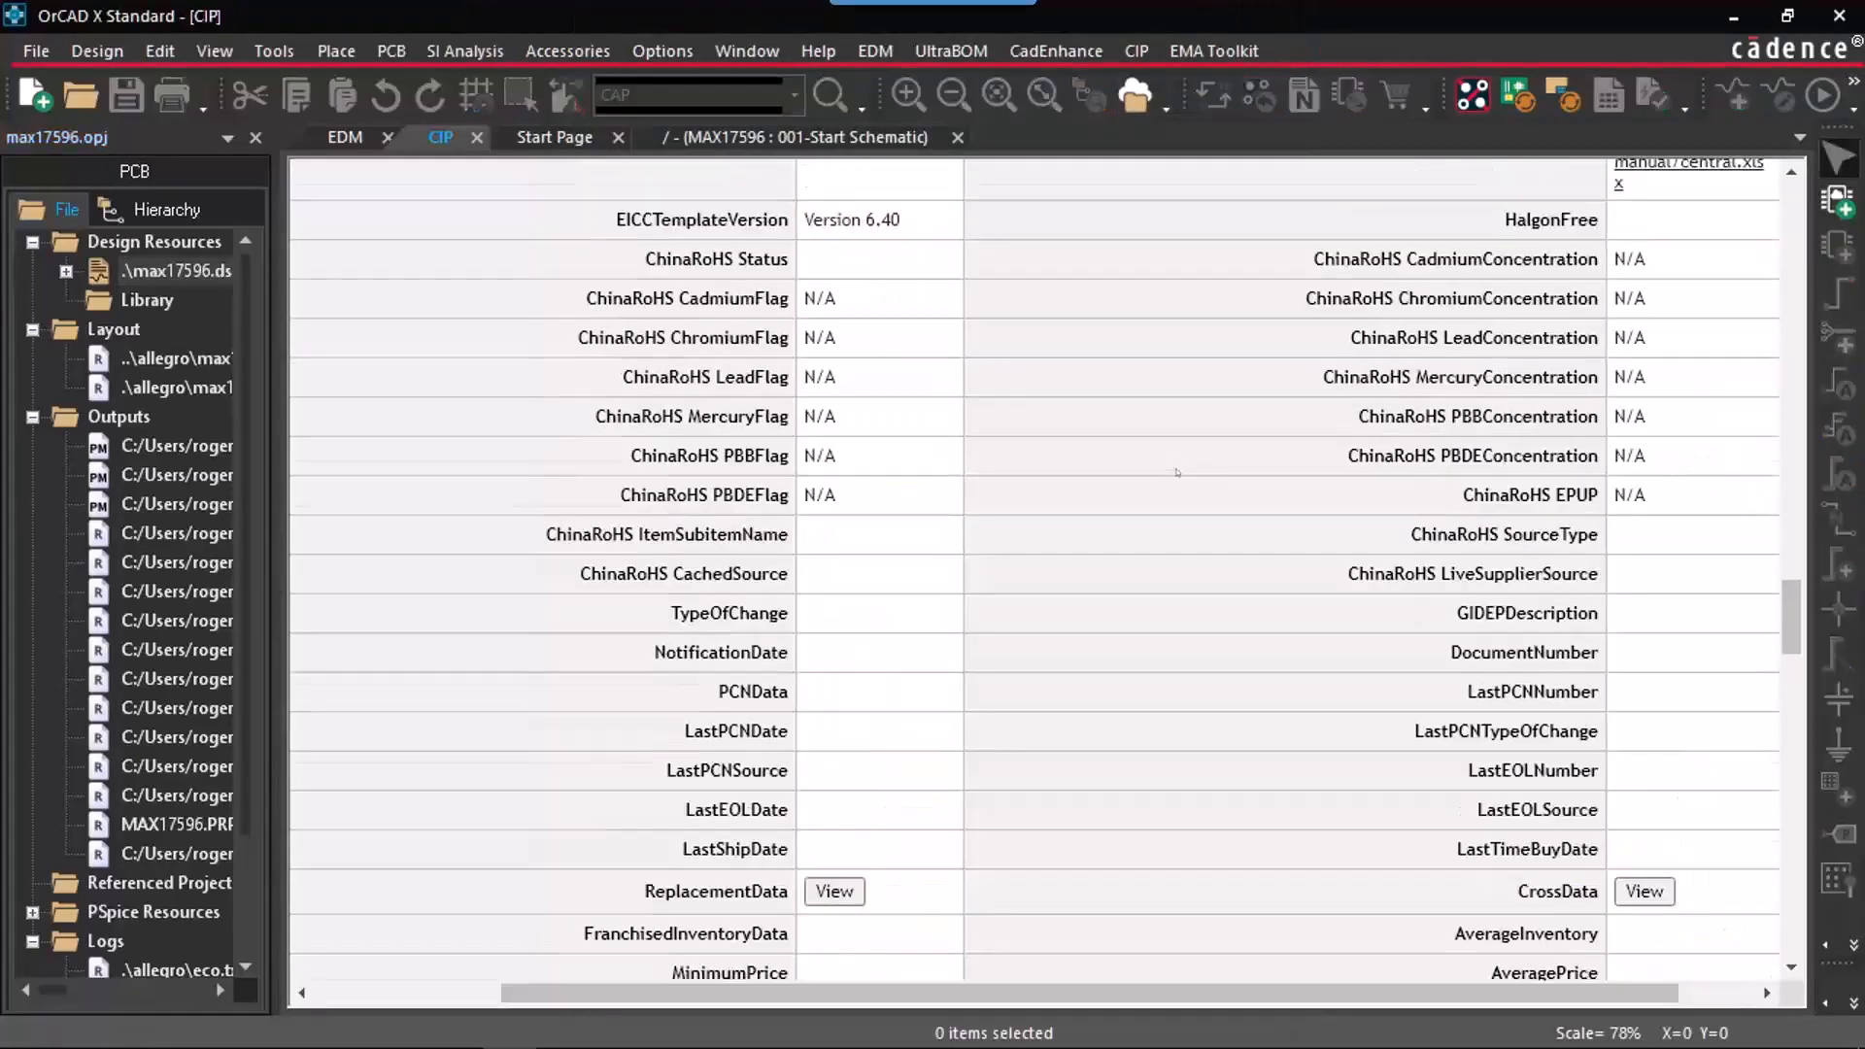
{"action": "scroll", "coordinate": [1158, 568], "scroll_direction": "up", "scroll_amount": 15}
{"action": "mouse_move", "coordinate": [967, 228]}
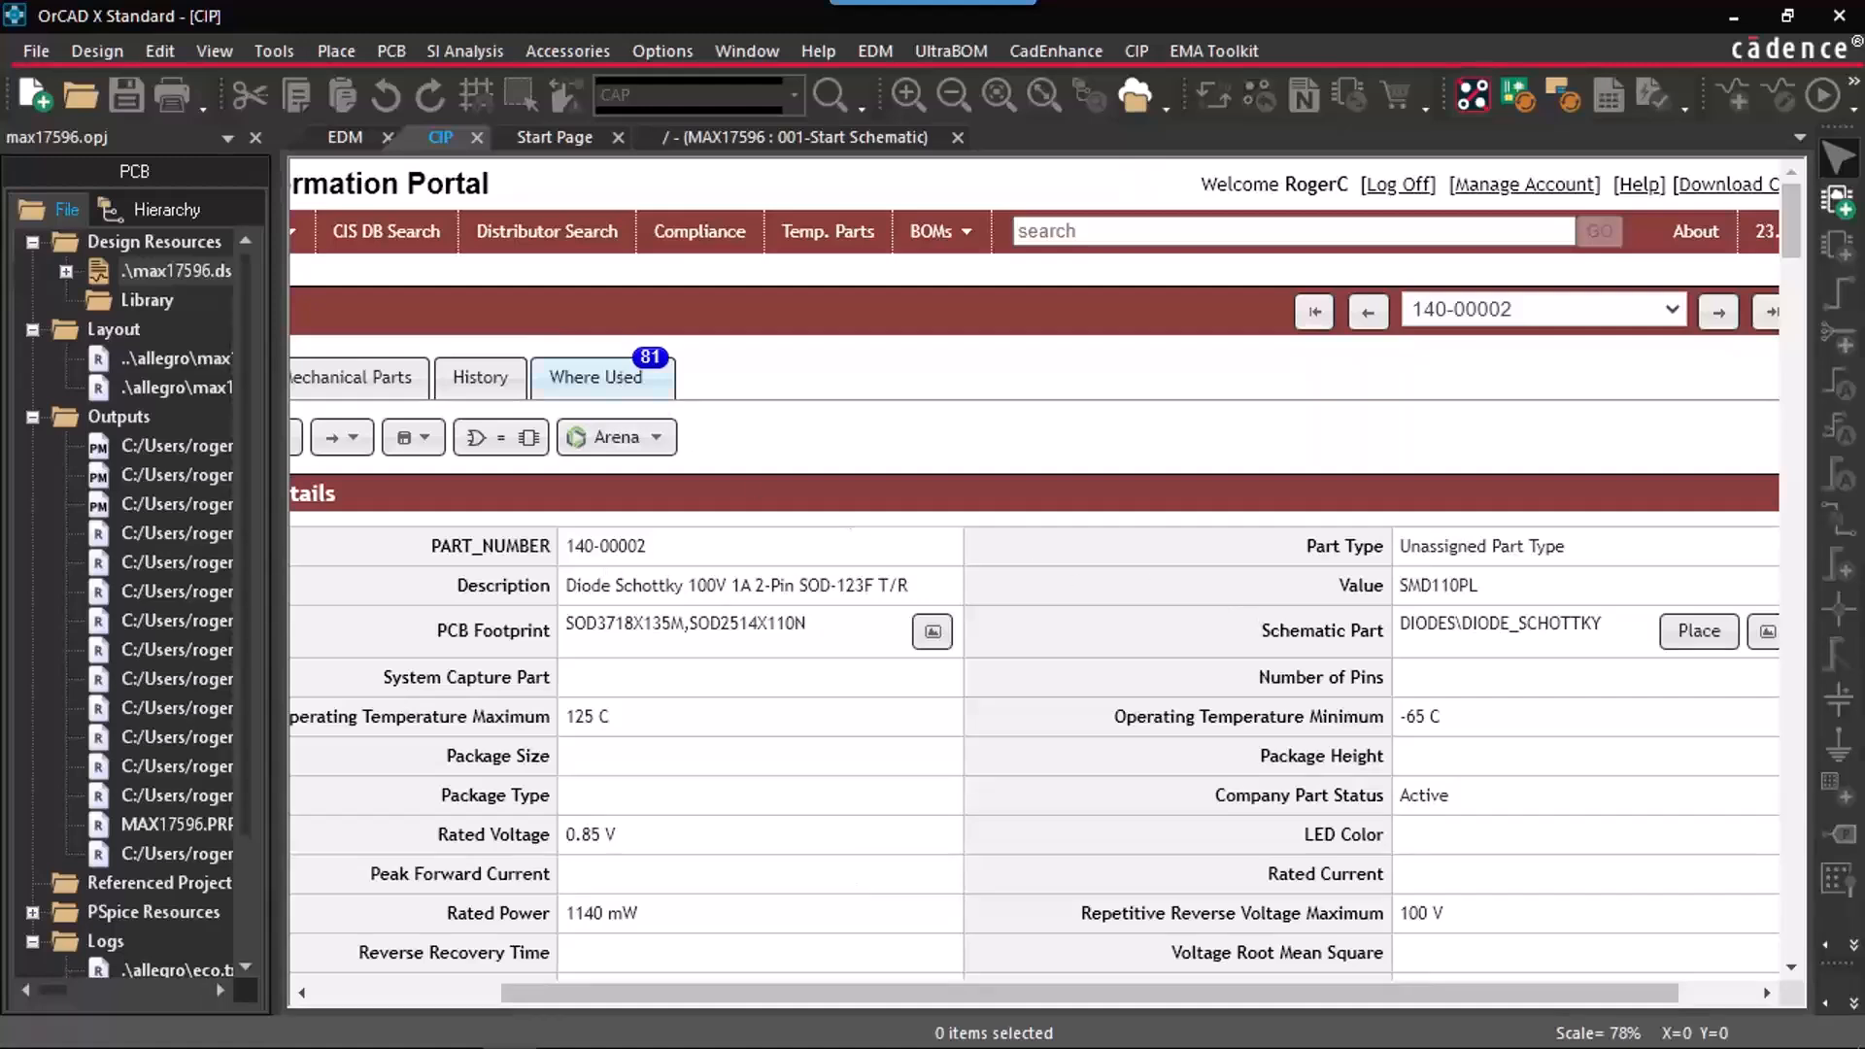
{"action": "left_click", "coordinate": [616, 380]}
{"action": "left_click_drag", "start_coordinate": [732, 991], "coordinate": [549, 942]}
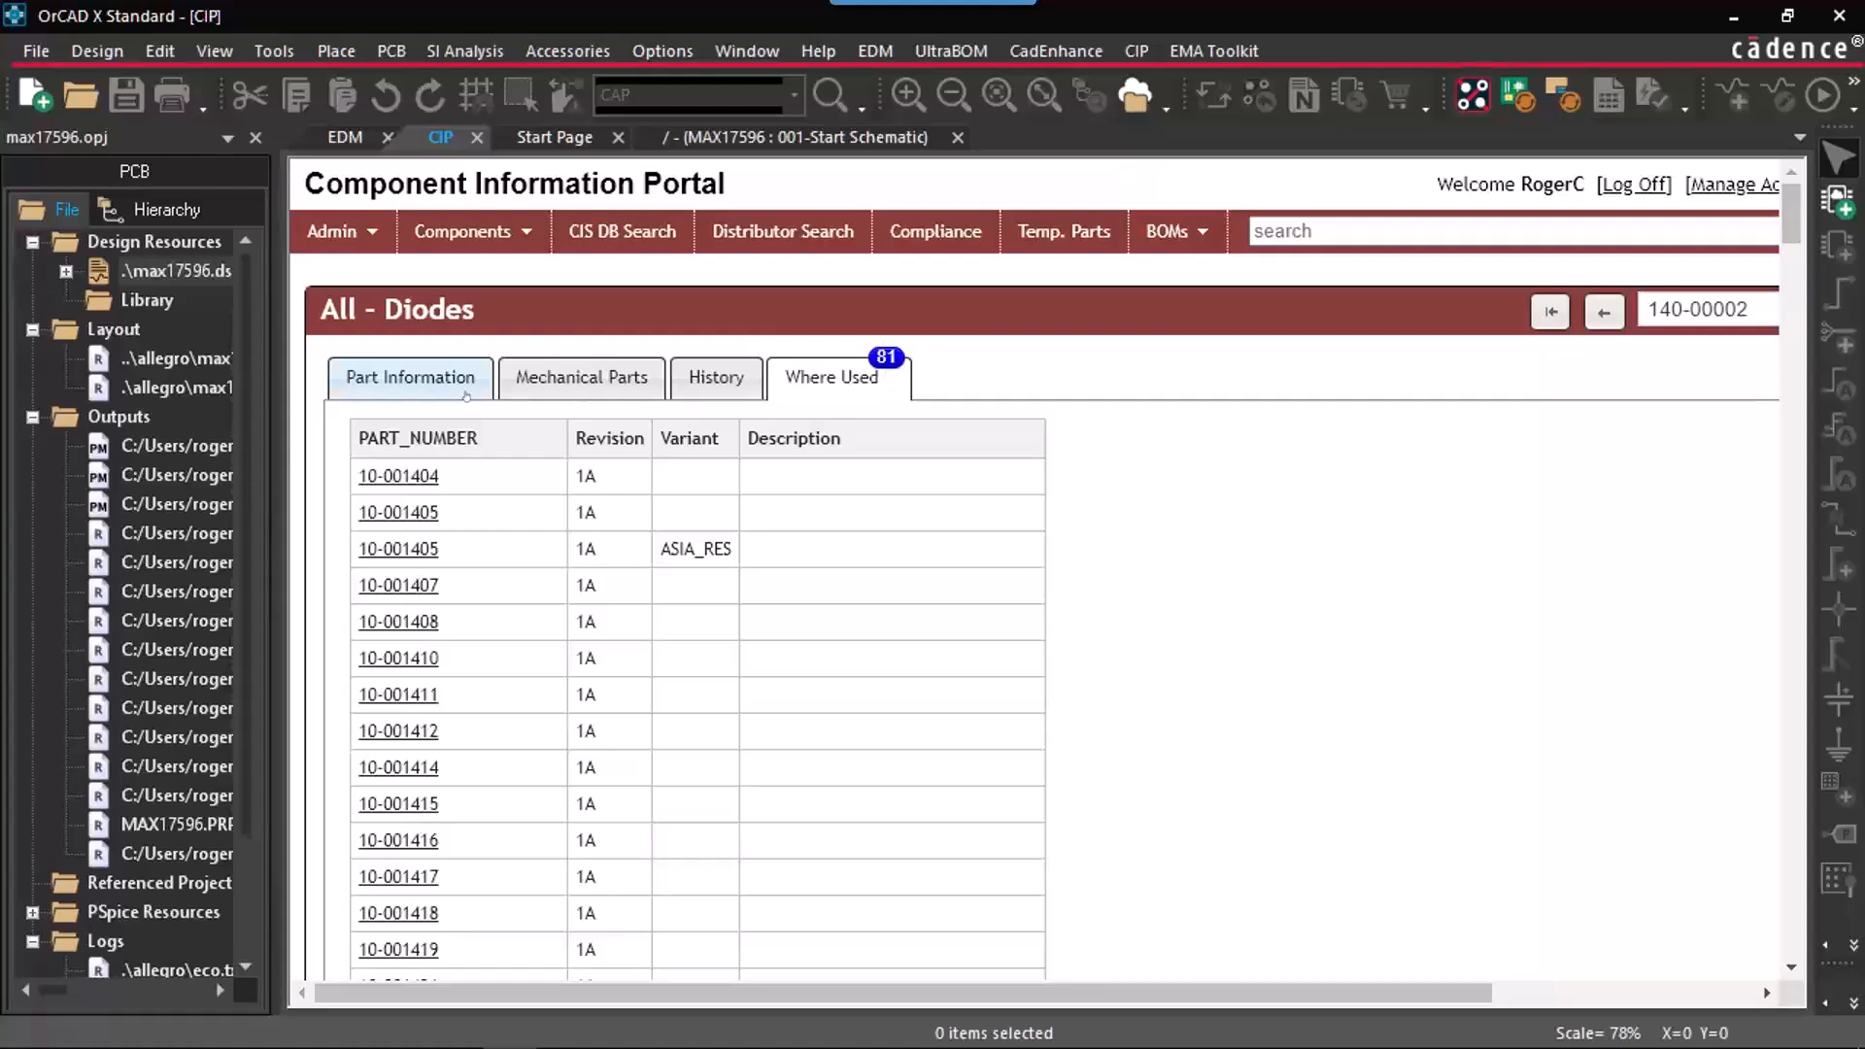
{"action": "left_click", "coordinate": [410, 377]}
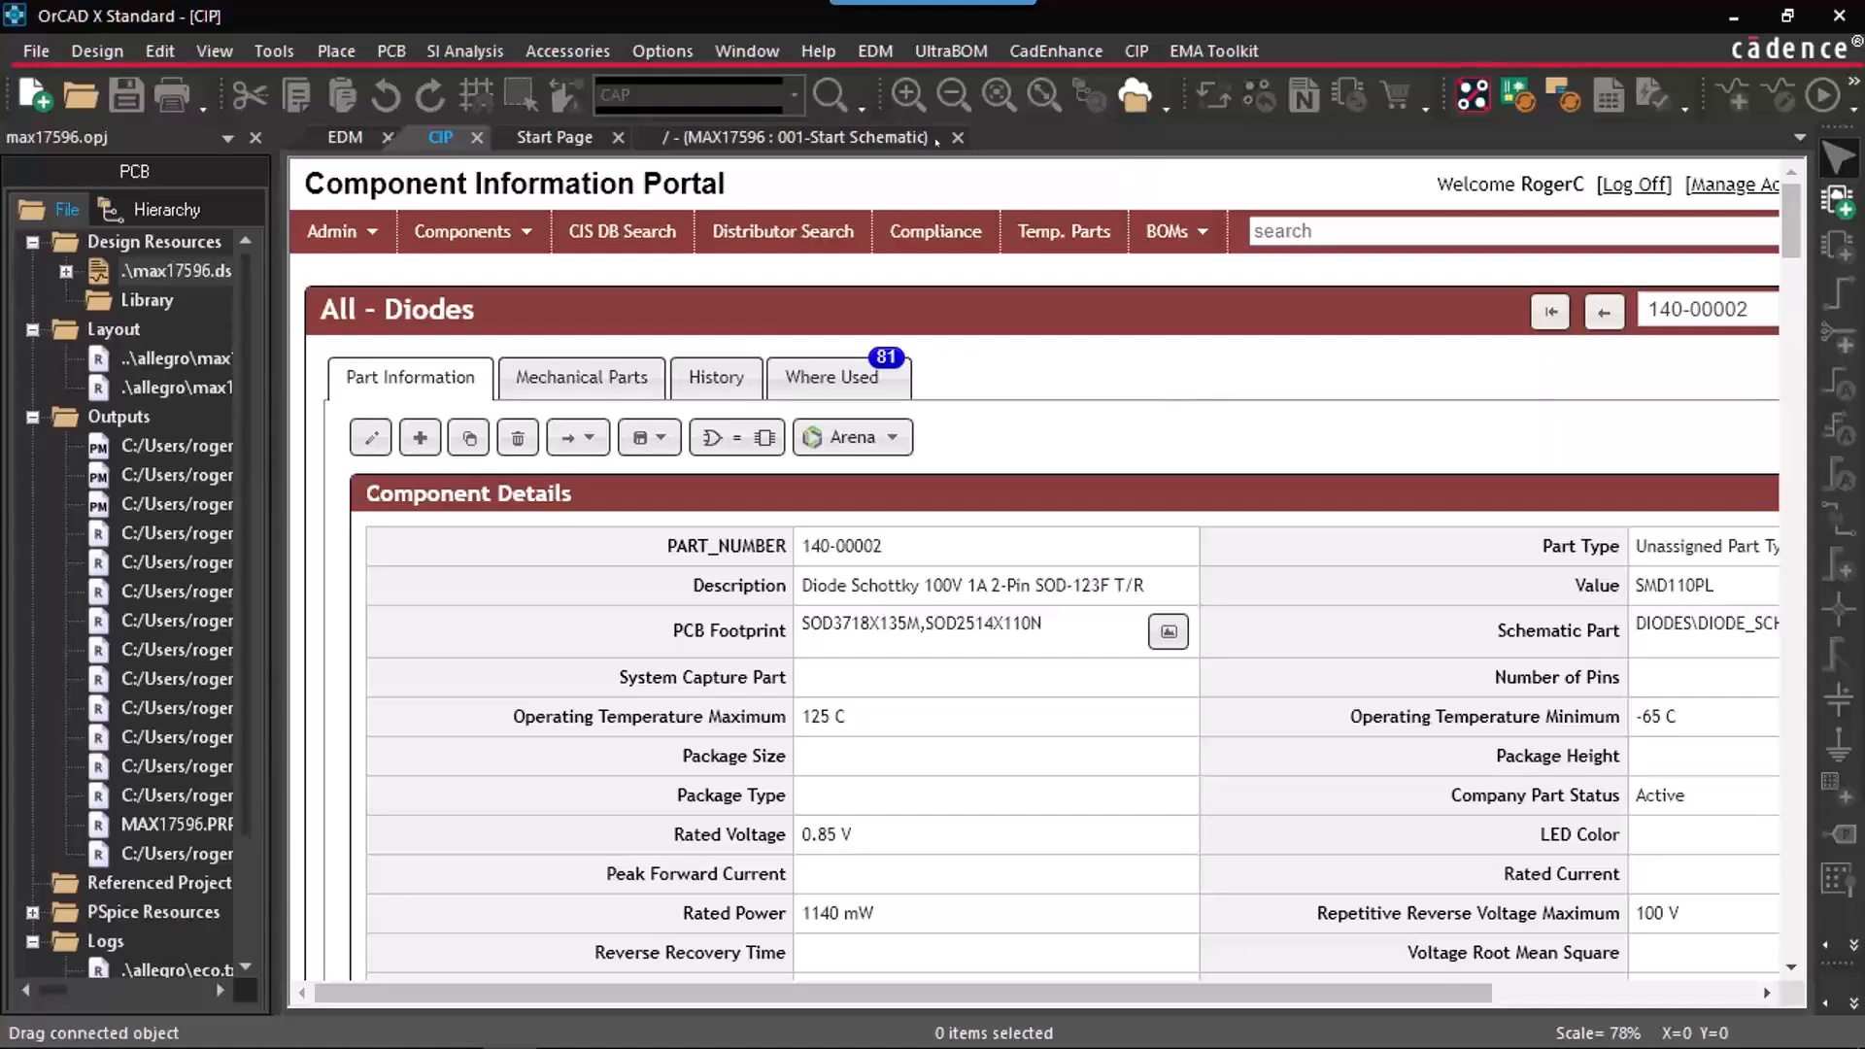
Step: From the schematic, open the CIS Explorer for placing a database part and expand the EMA branch of Connectors in CIP-E_CIS_DB
{"action": "left_click", "coordinate": [874, 137]}
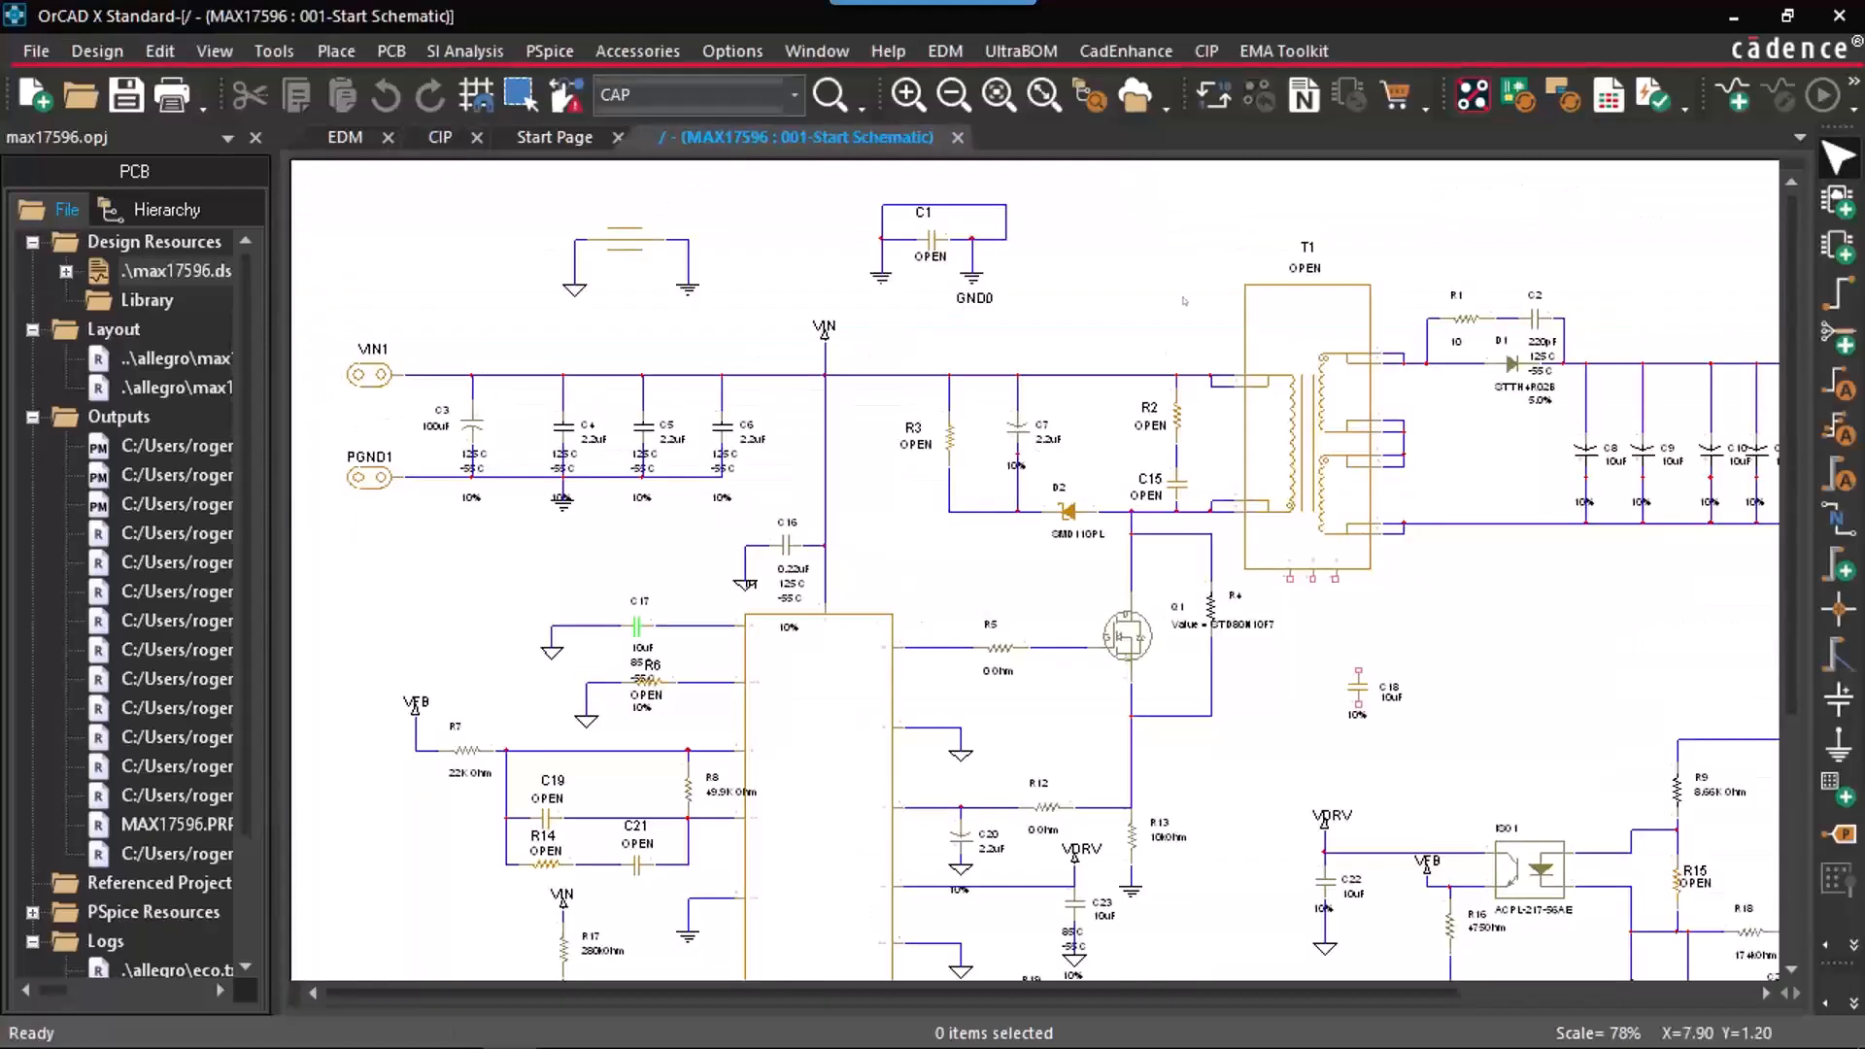
{"action": "right_click", "coordinate": [1182, 296]}
{"action": "left_click", "coordinate": [1138, 279]}
{"action": "right_click", "coordinate": [1137, 278]}
{"action": "key", "text": "Escape"}
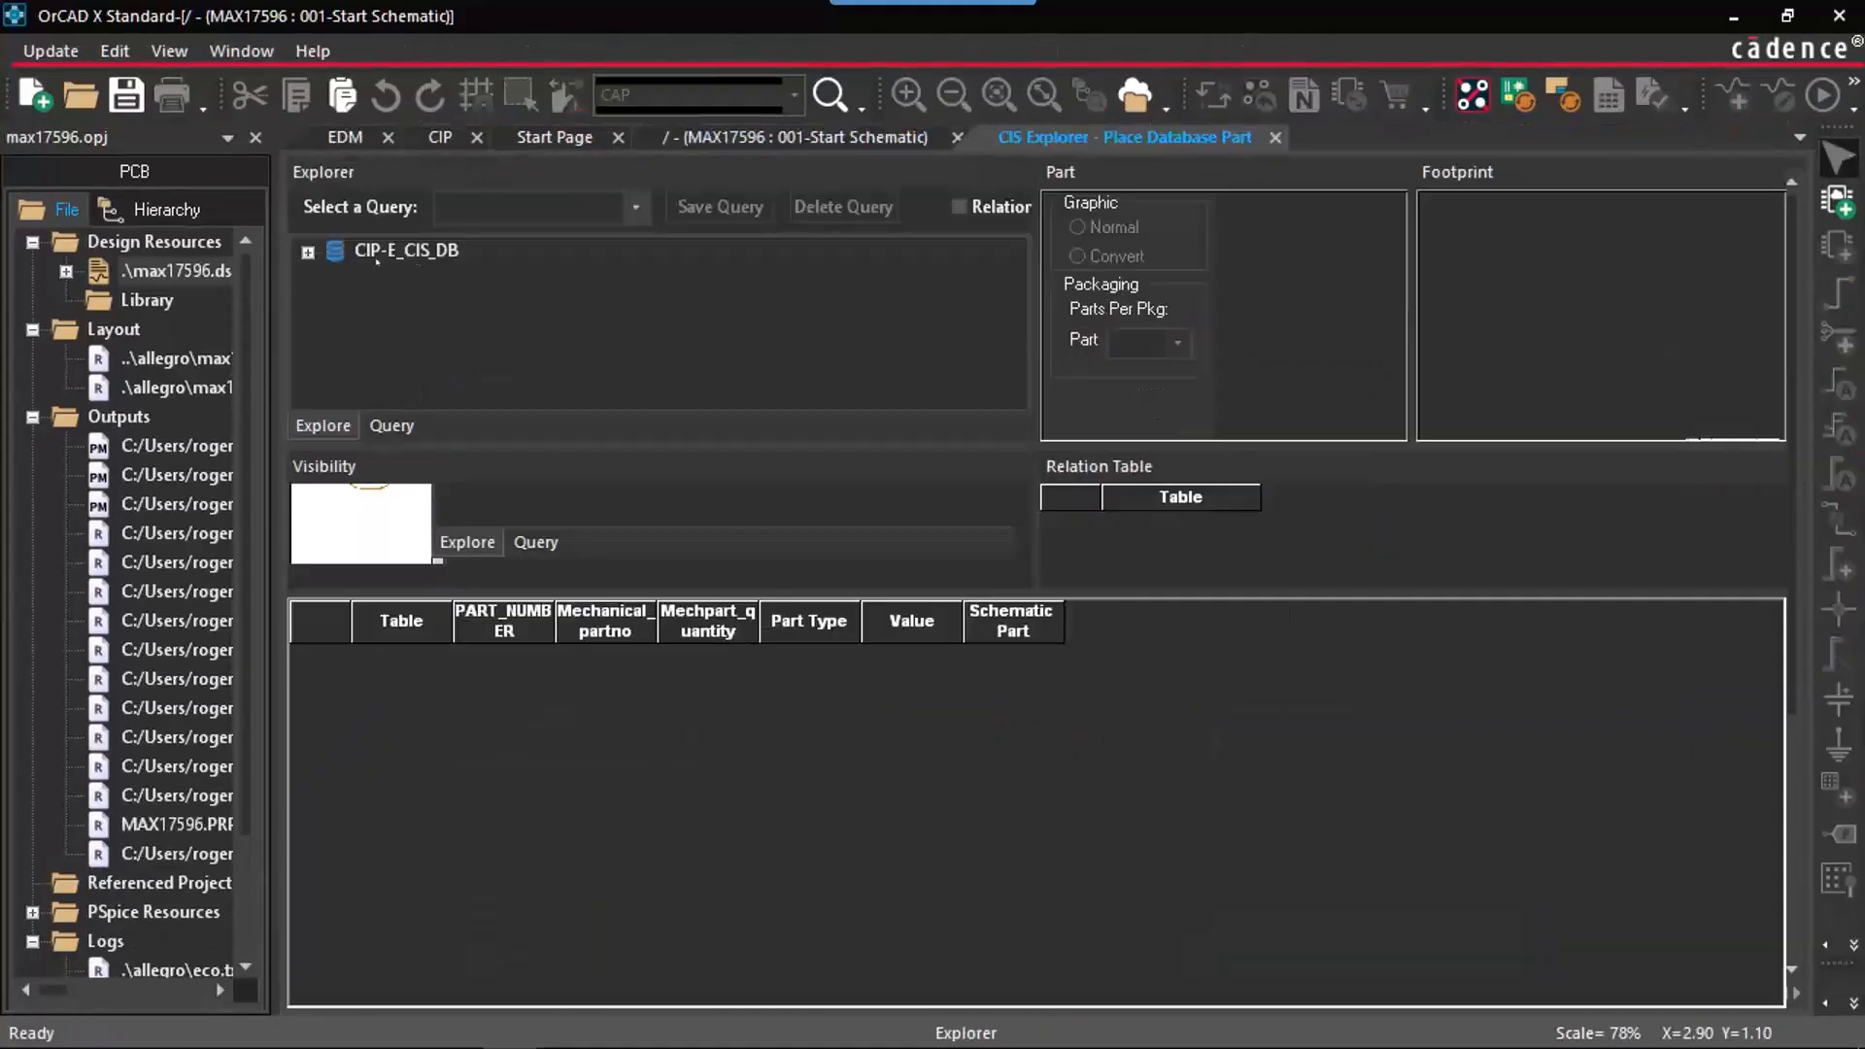
{"action": "left_click", "coordinate": [308, 253]}
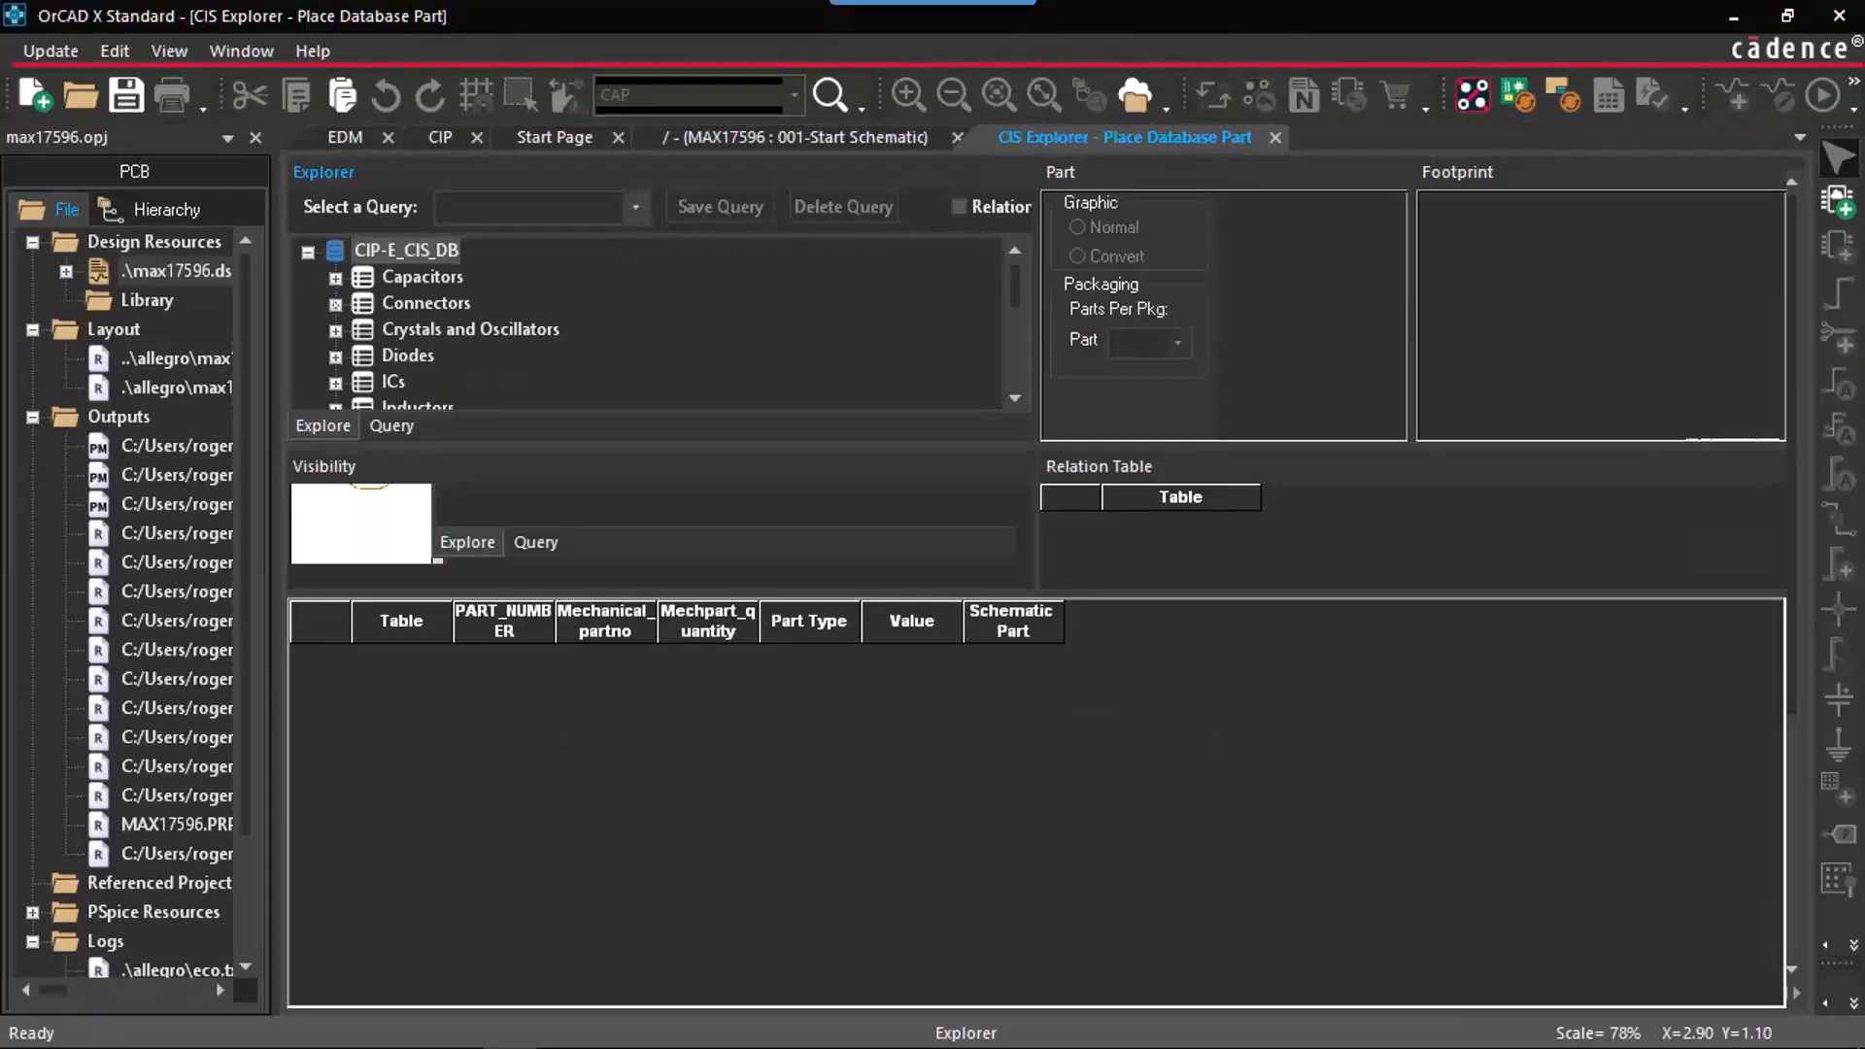
{"action": "left_click", "coordinate": [336, 304]}
{"action": "left_click", "coordinate": [363, 330]}
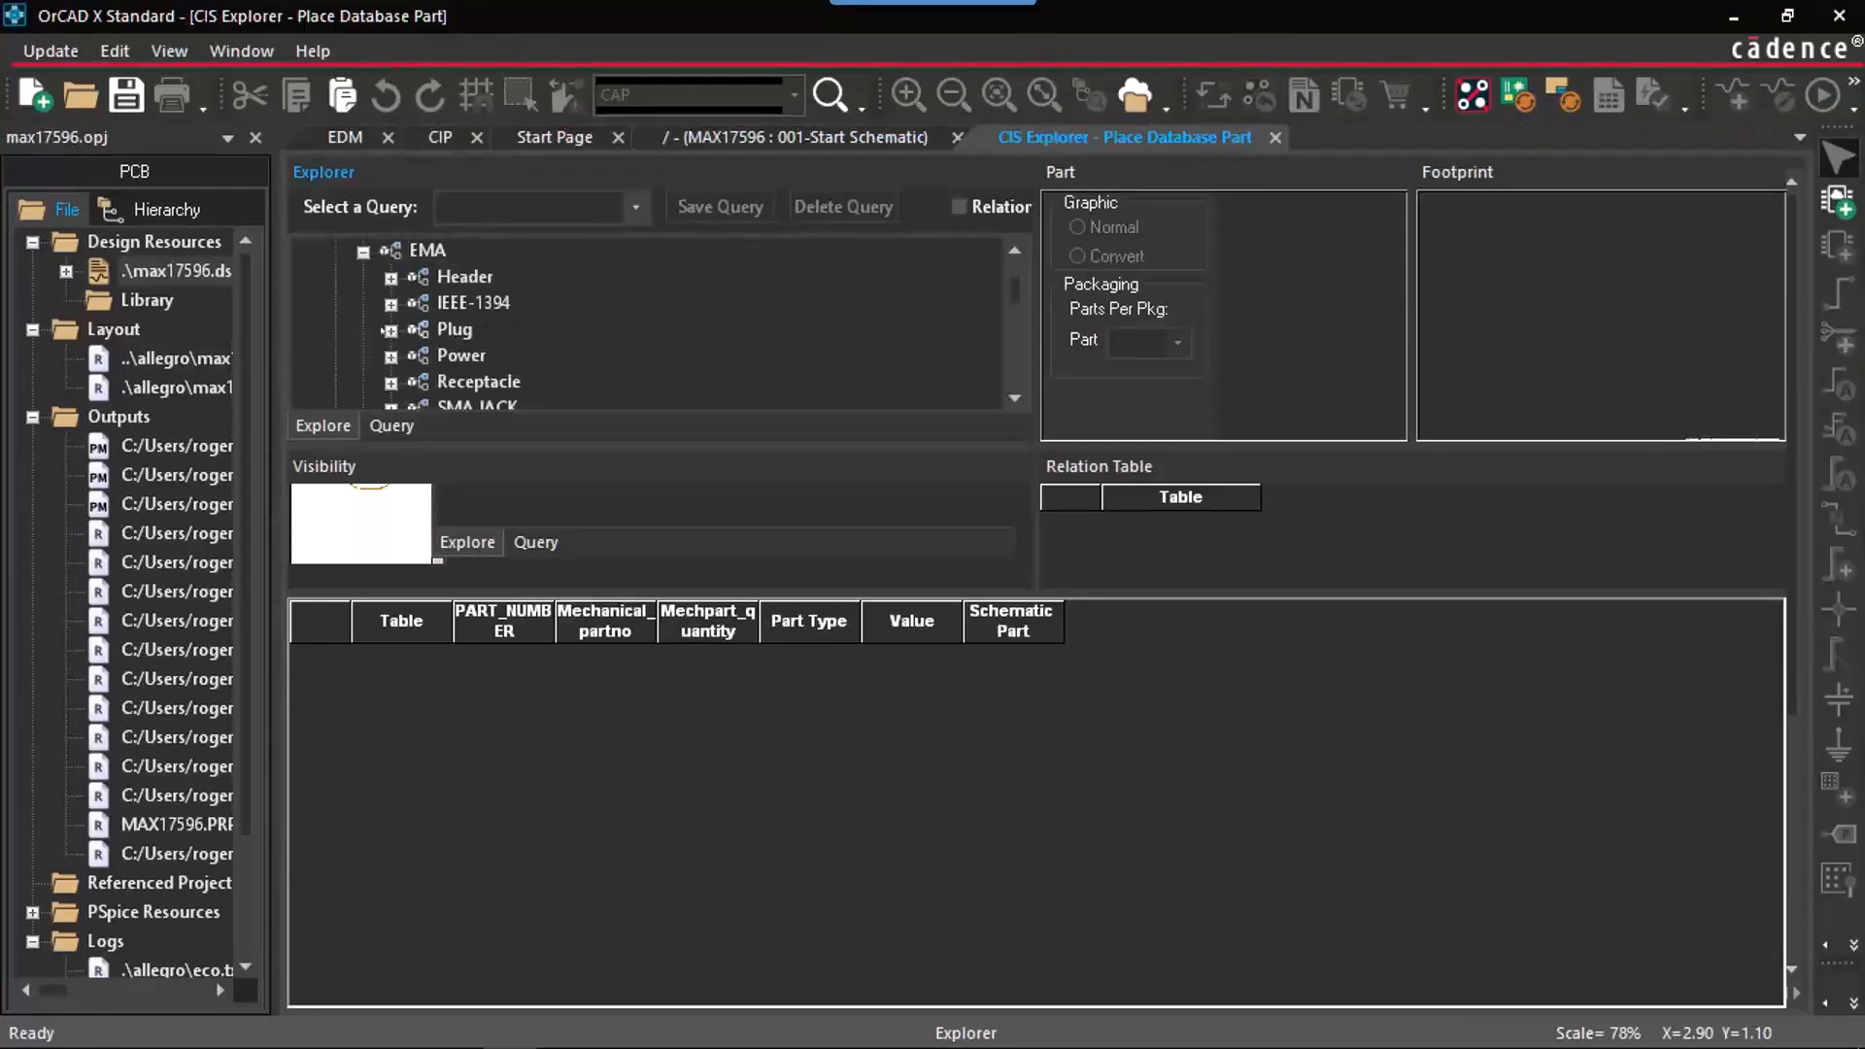
{"action": "scroll", "coordinate": [373, 329], "scroll_direction": "up", "scroll_amount": 1}
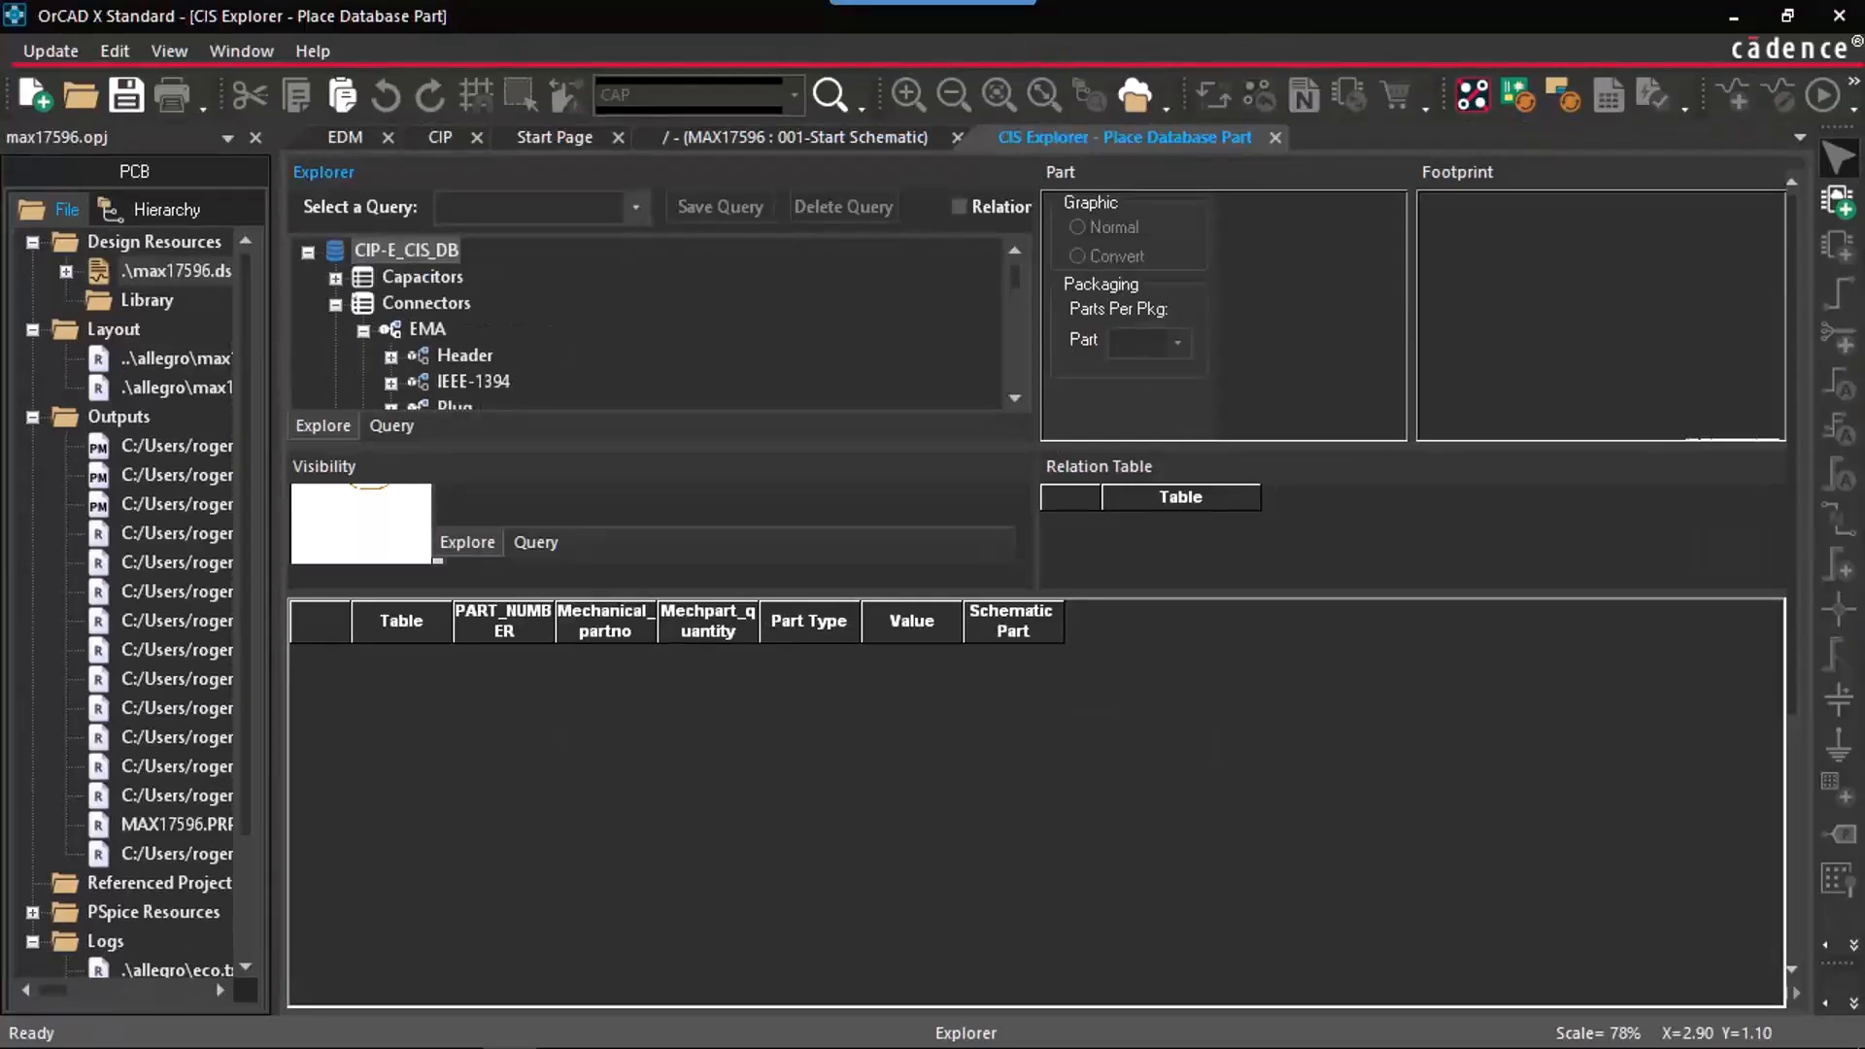
Step: List the EMA ceramic SMD 0603 capacitors, preview part EMA-00000374V22, and close the CIS Explorer
{"action": "left_click", "coordinate": [336, 279]}
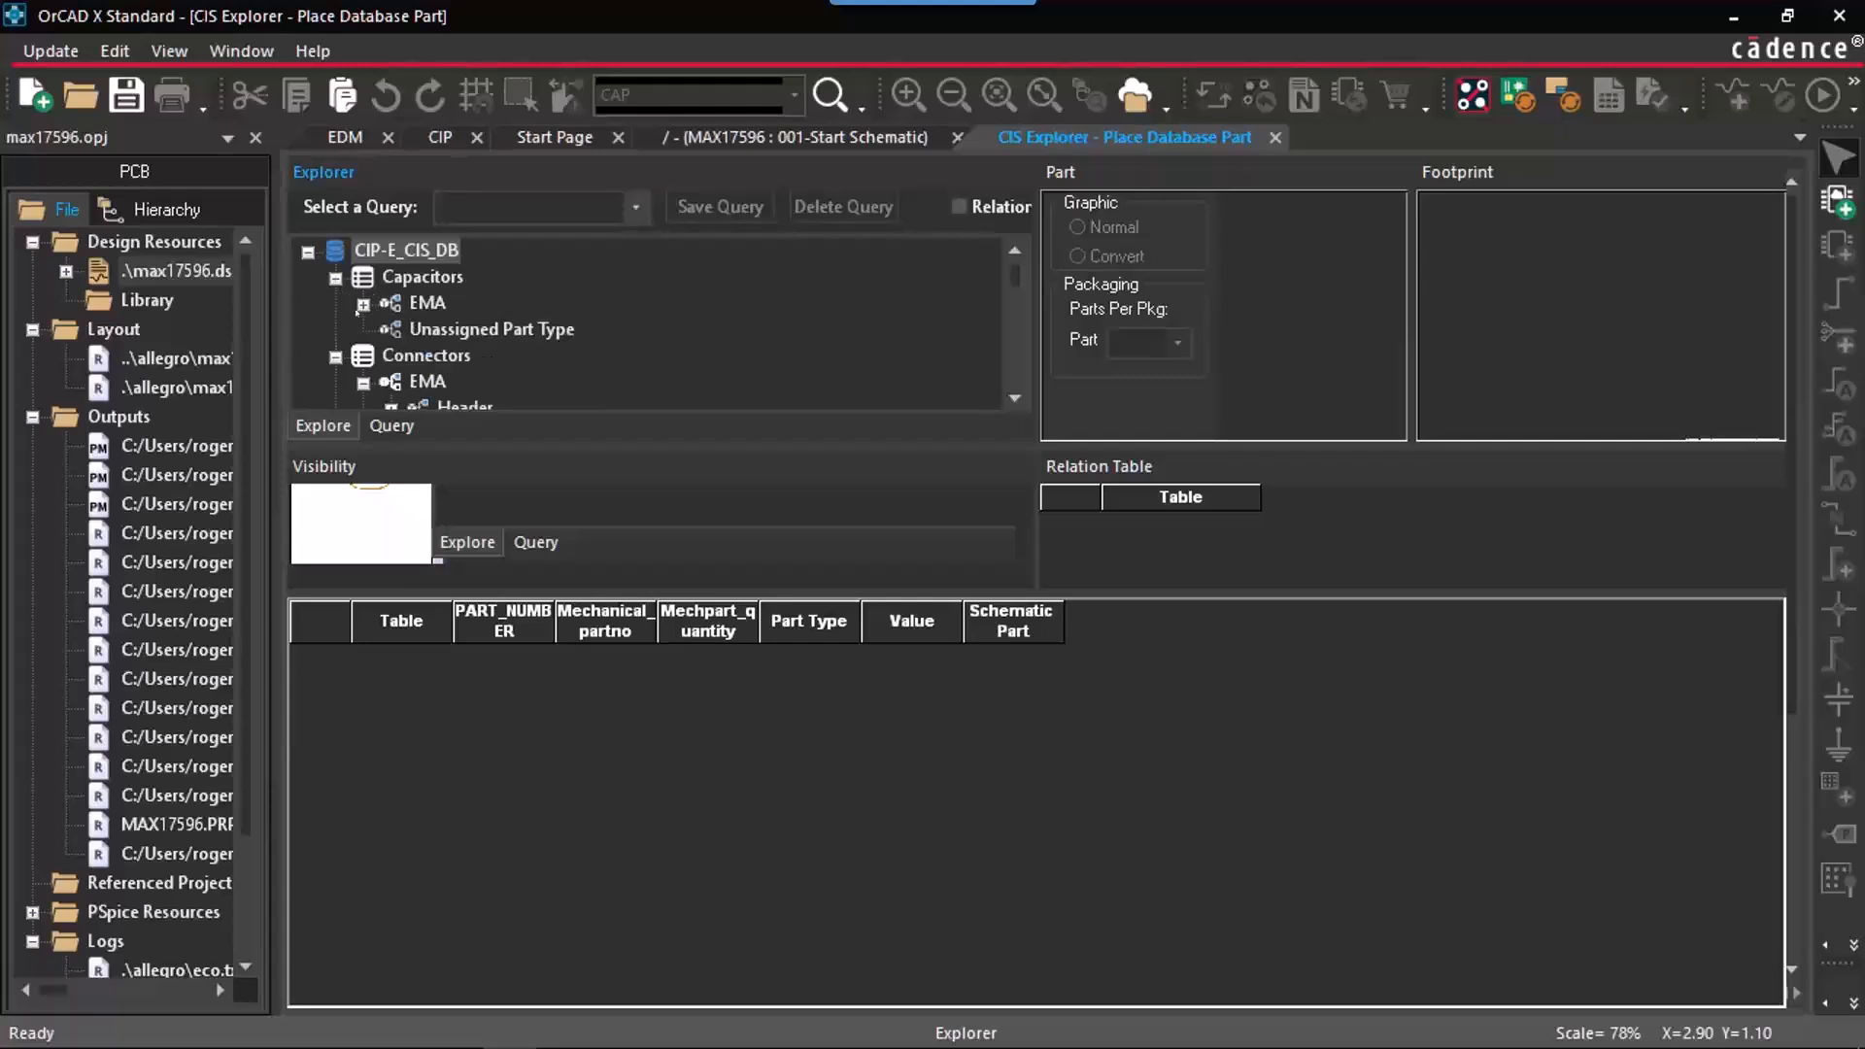
{"action": "left_click", "coordinate": [363, 304]}
{"action": "left_click", "coordinate": [389, 355]}
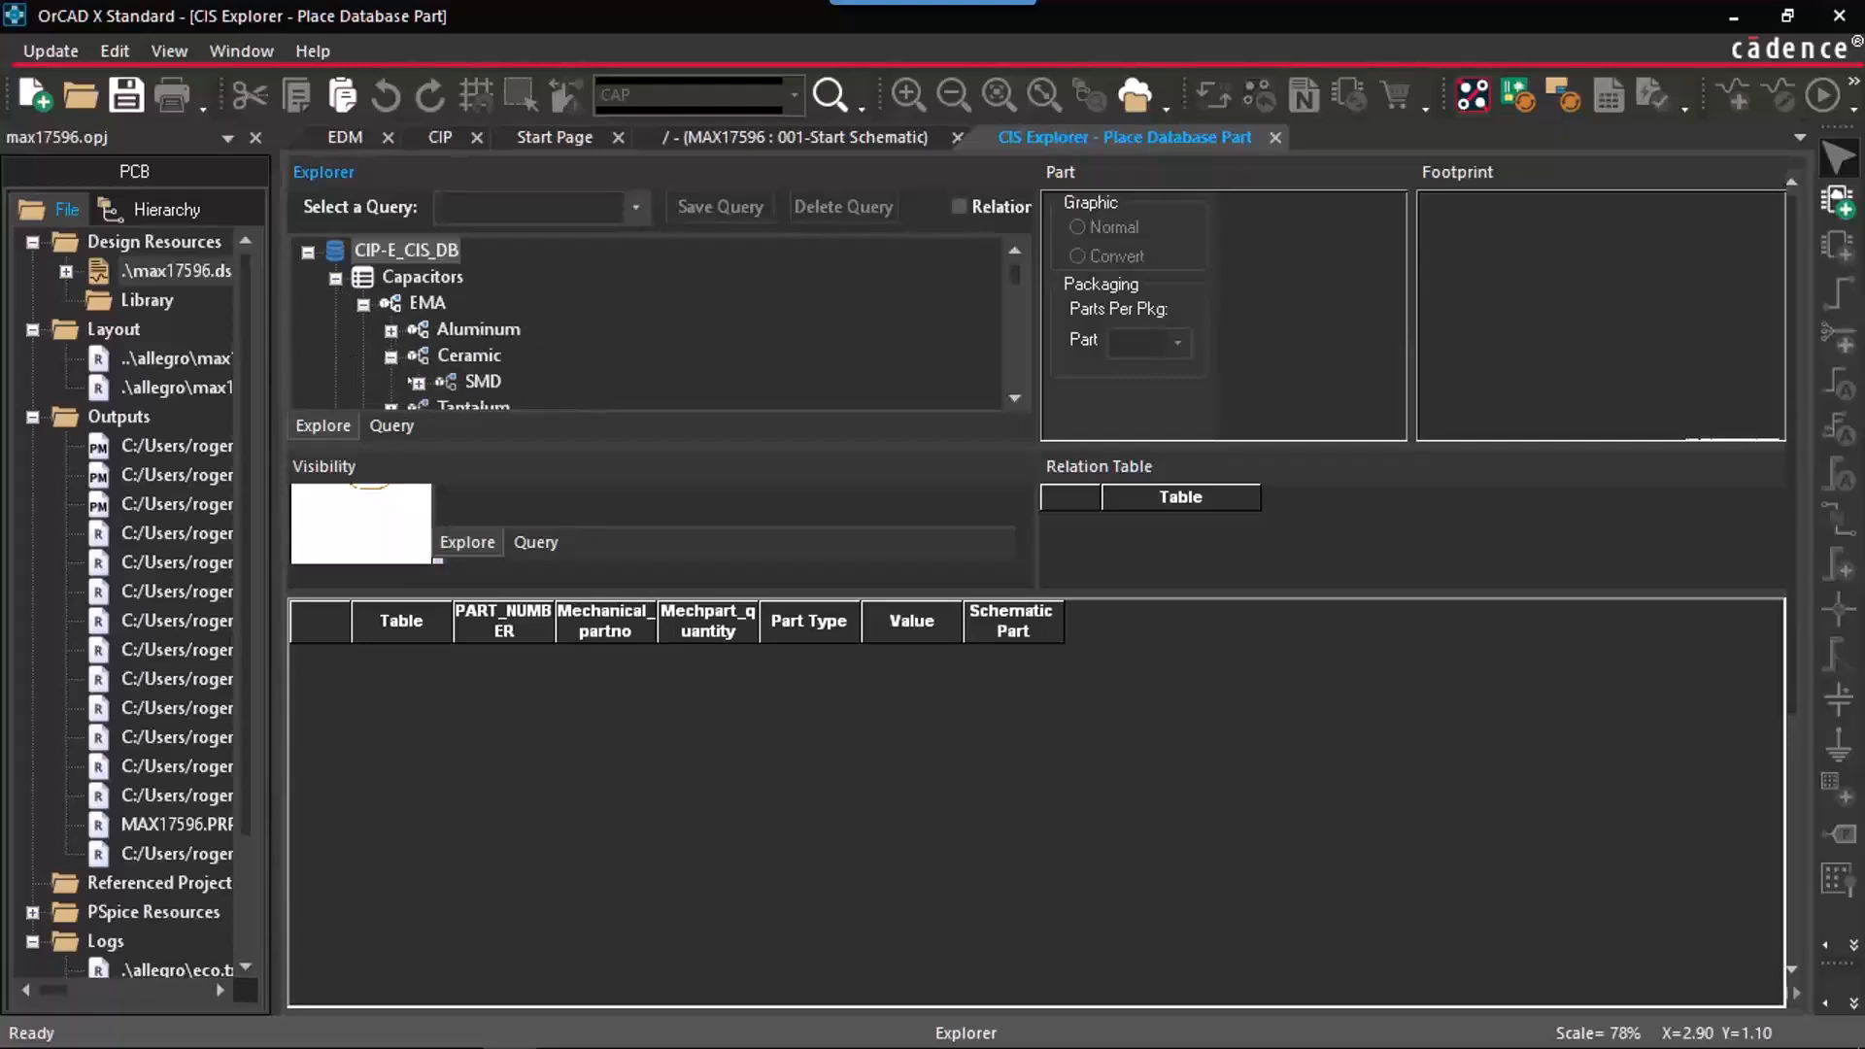
{"action": "left_click", "coordinate": [416, 382]}
{"action": "left_click", "coordinate": [509, 329]}
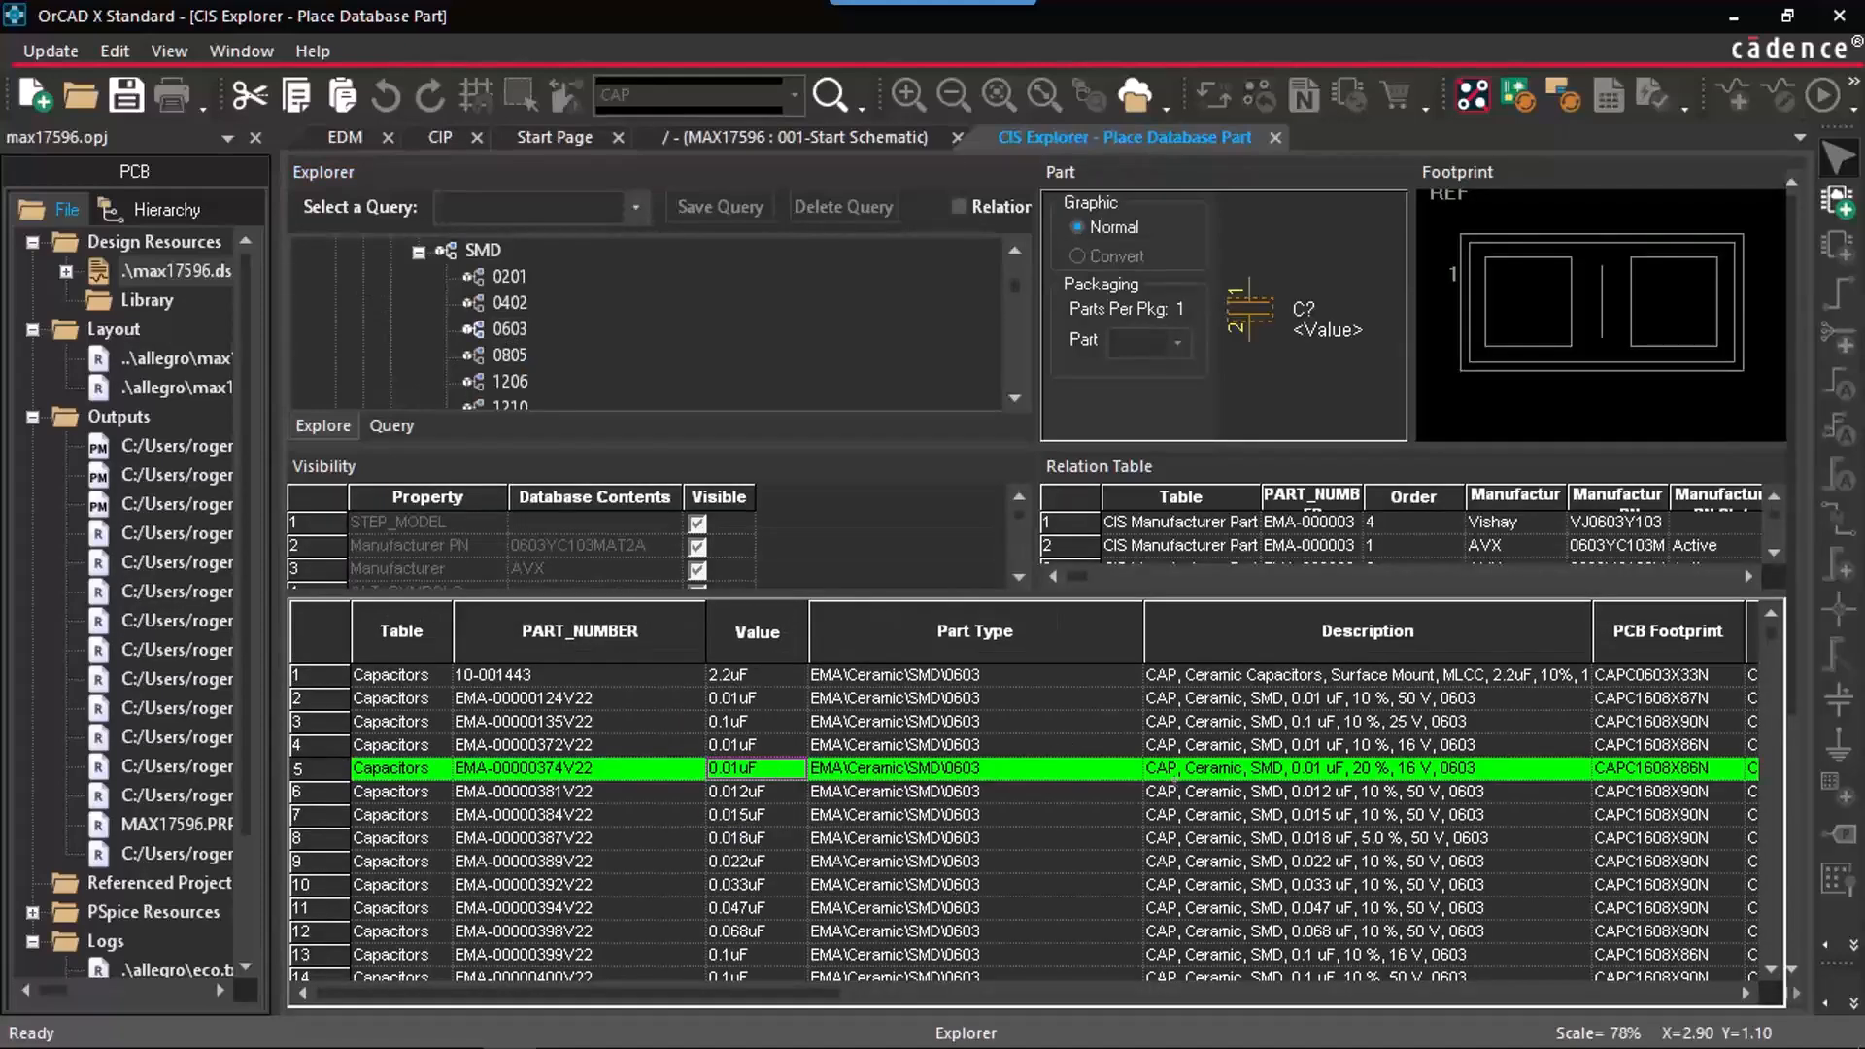
{"action": "left_click", "coordinate": [1275, 140]}
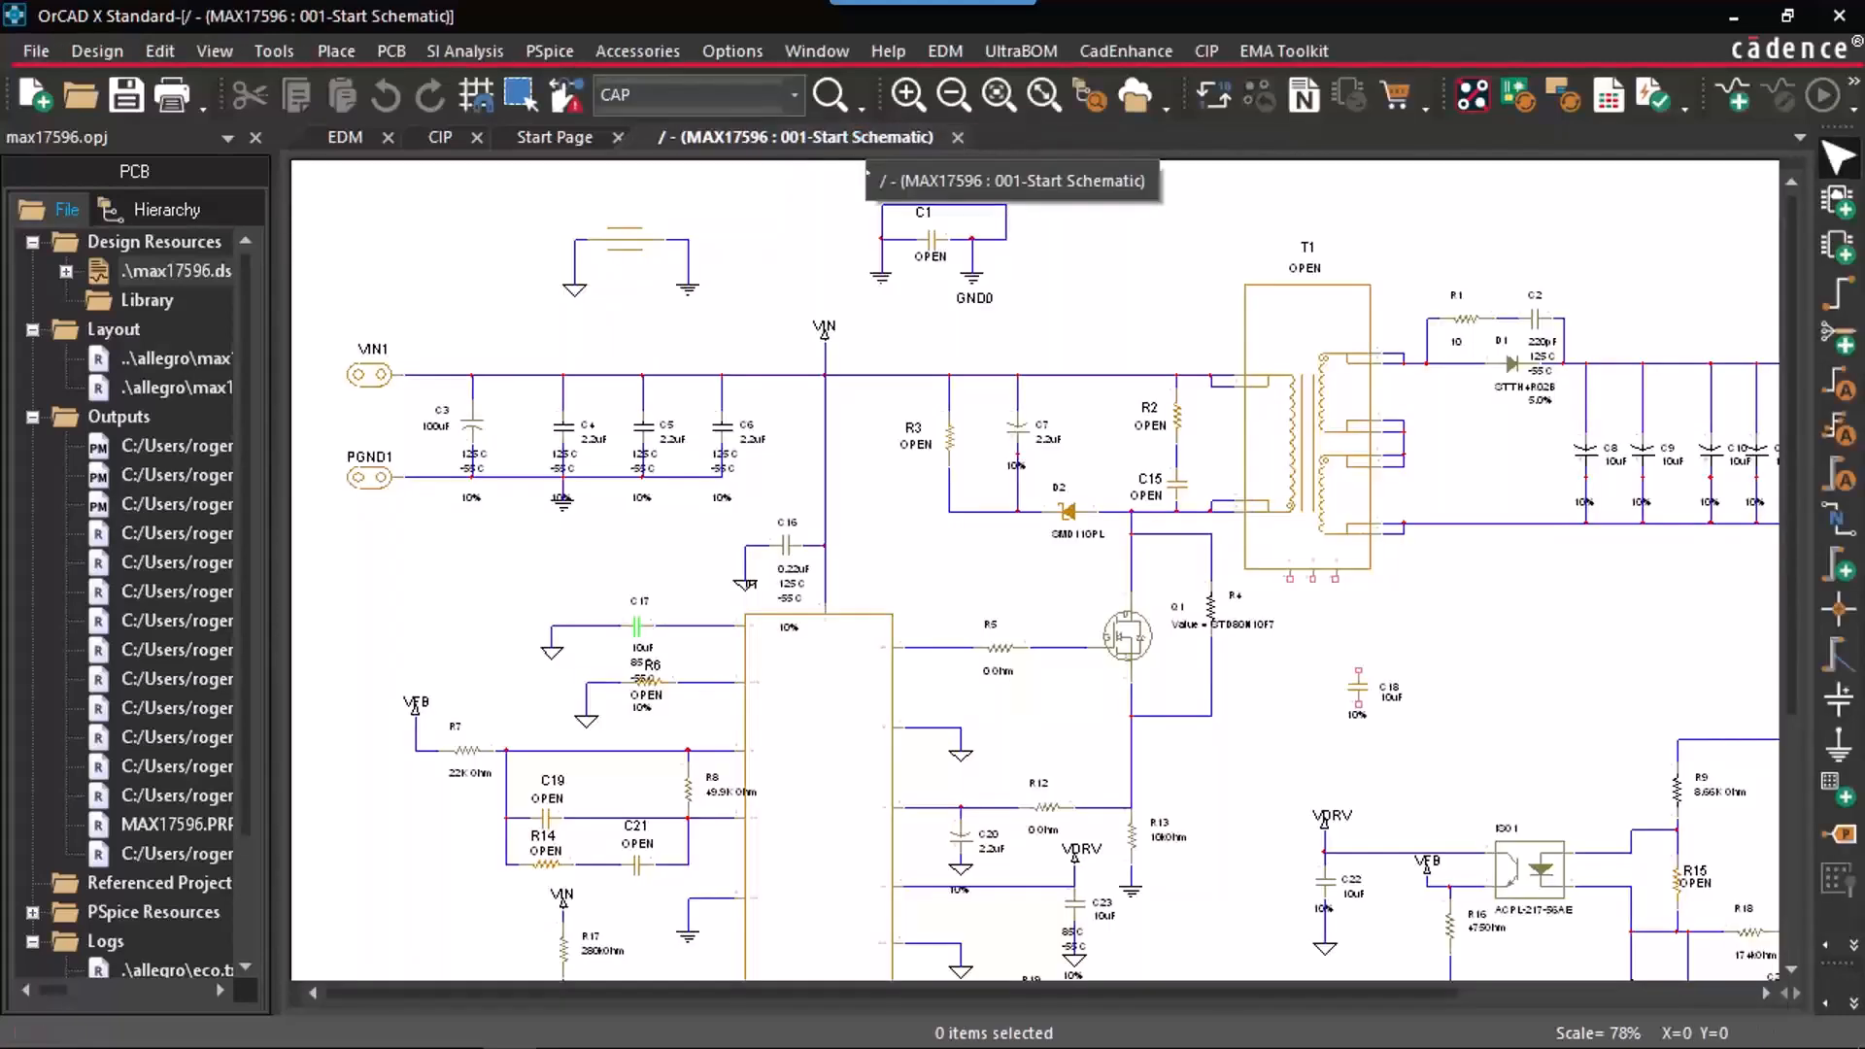
Step: Open CIS Row Color, review the saved Company Part Status color rules, and close the dialog
{"action": "left_click", "coordinate": [1272, 50]}
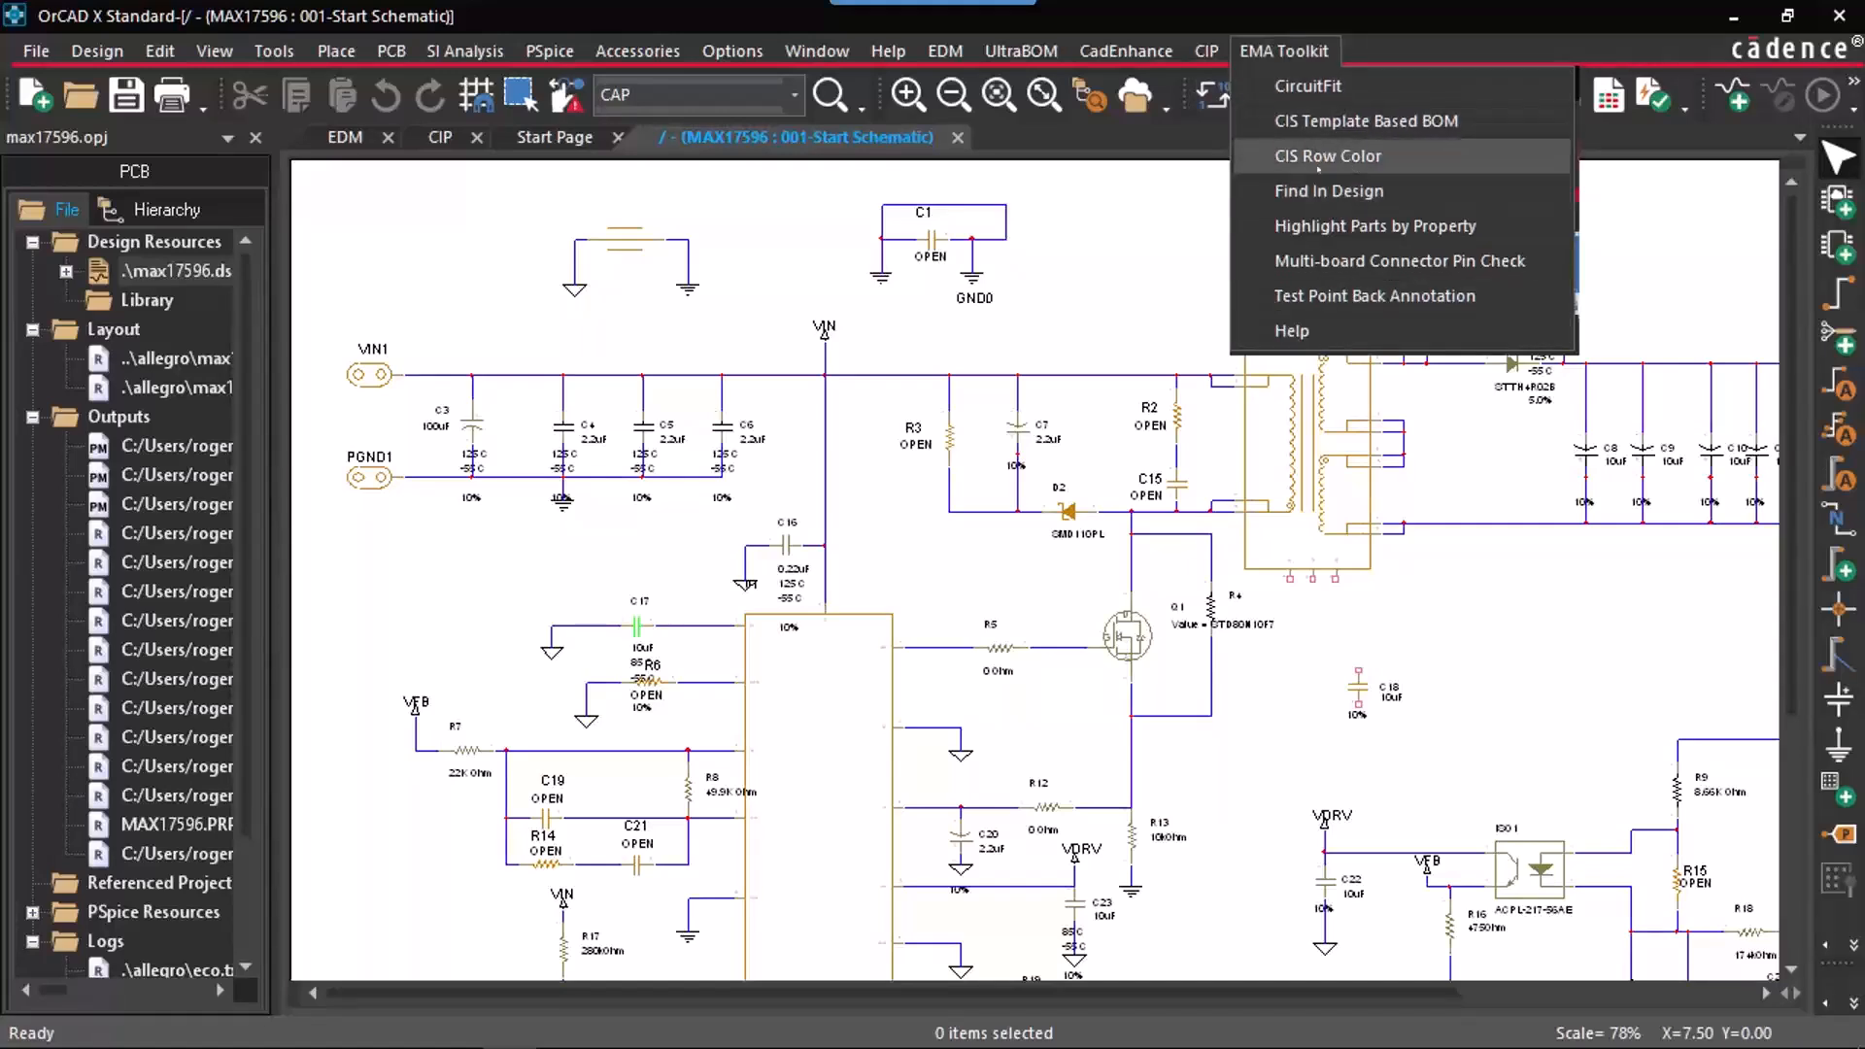
{"action": "left_click", "coordinate": [1354, 167]}
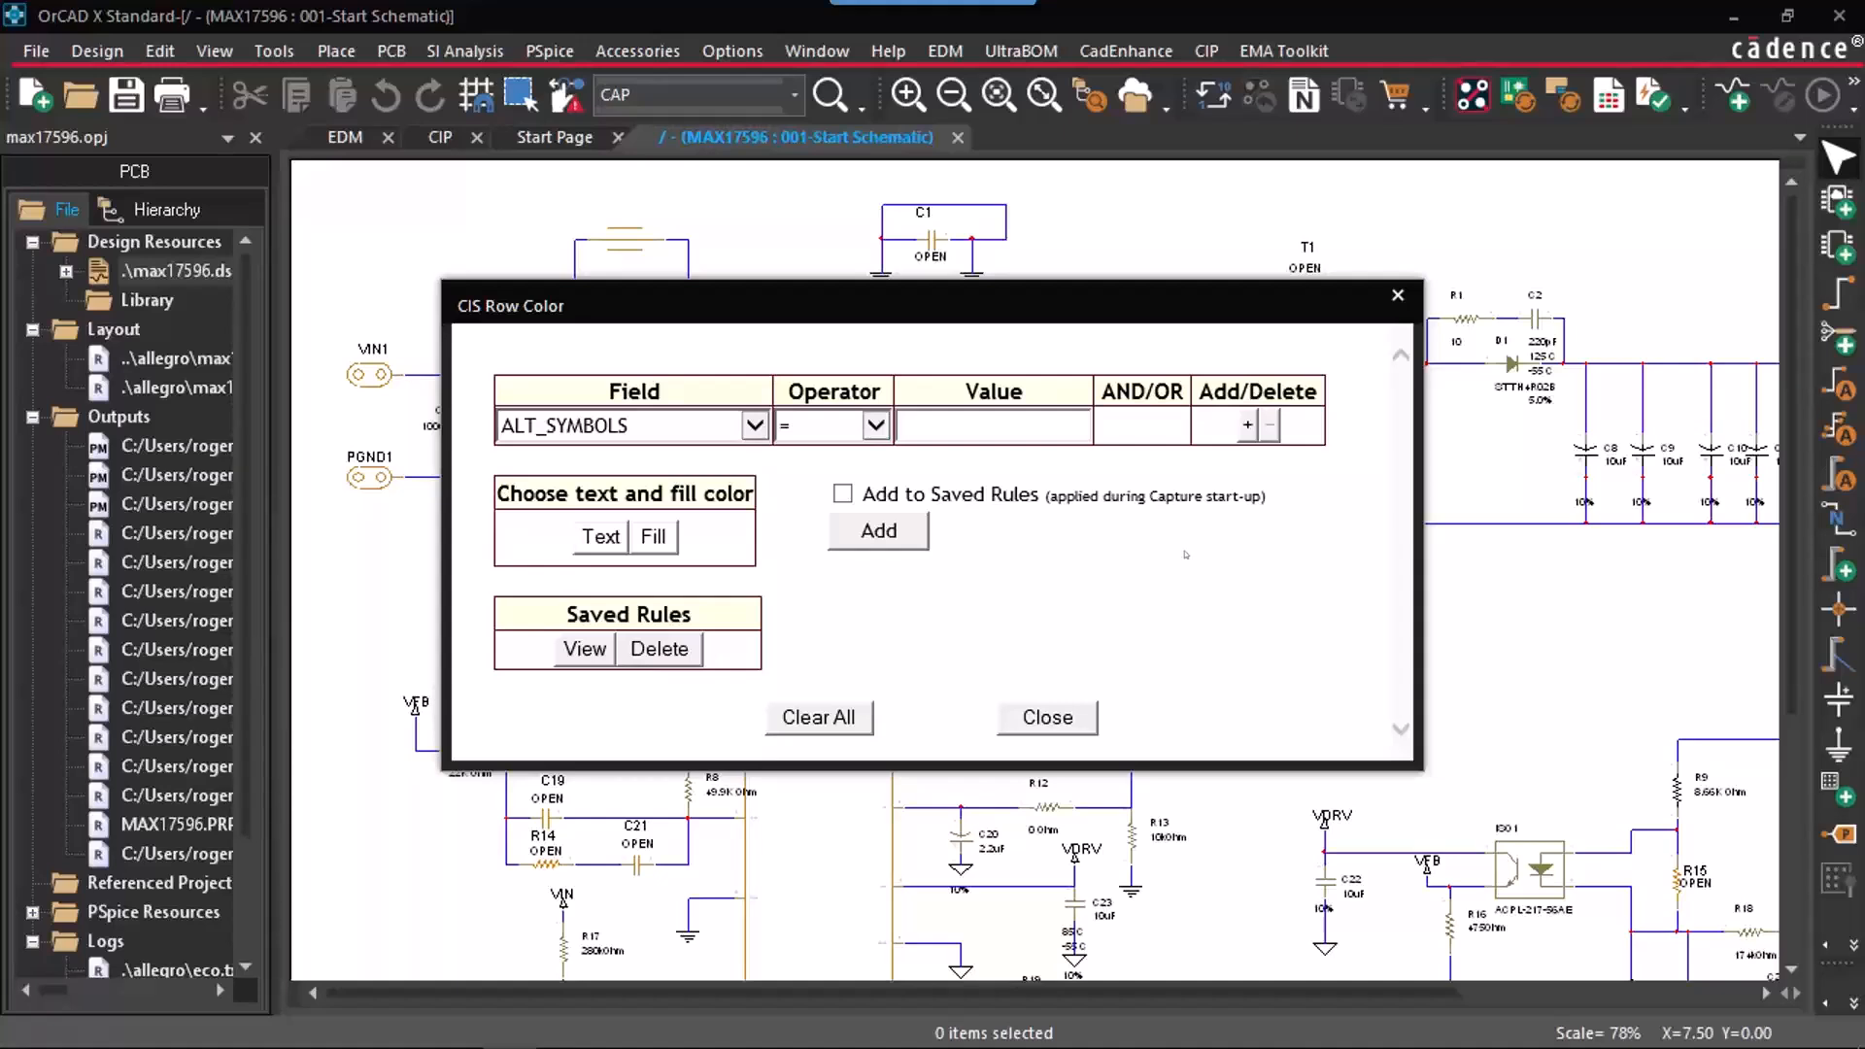
{"action": "left_click", "coordinate": [584, 649]}
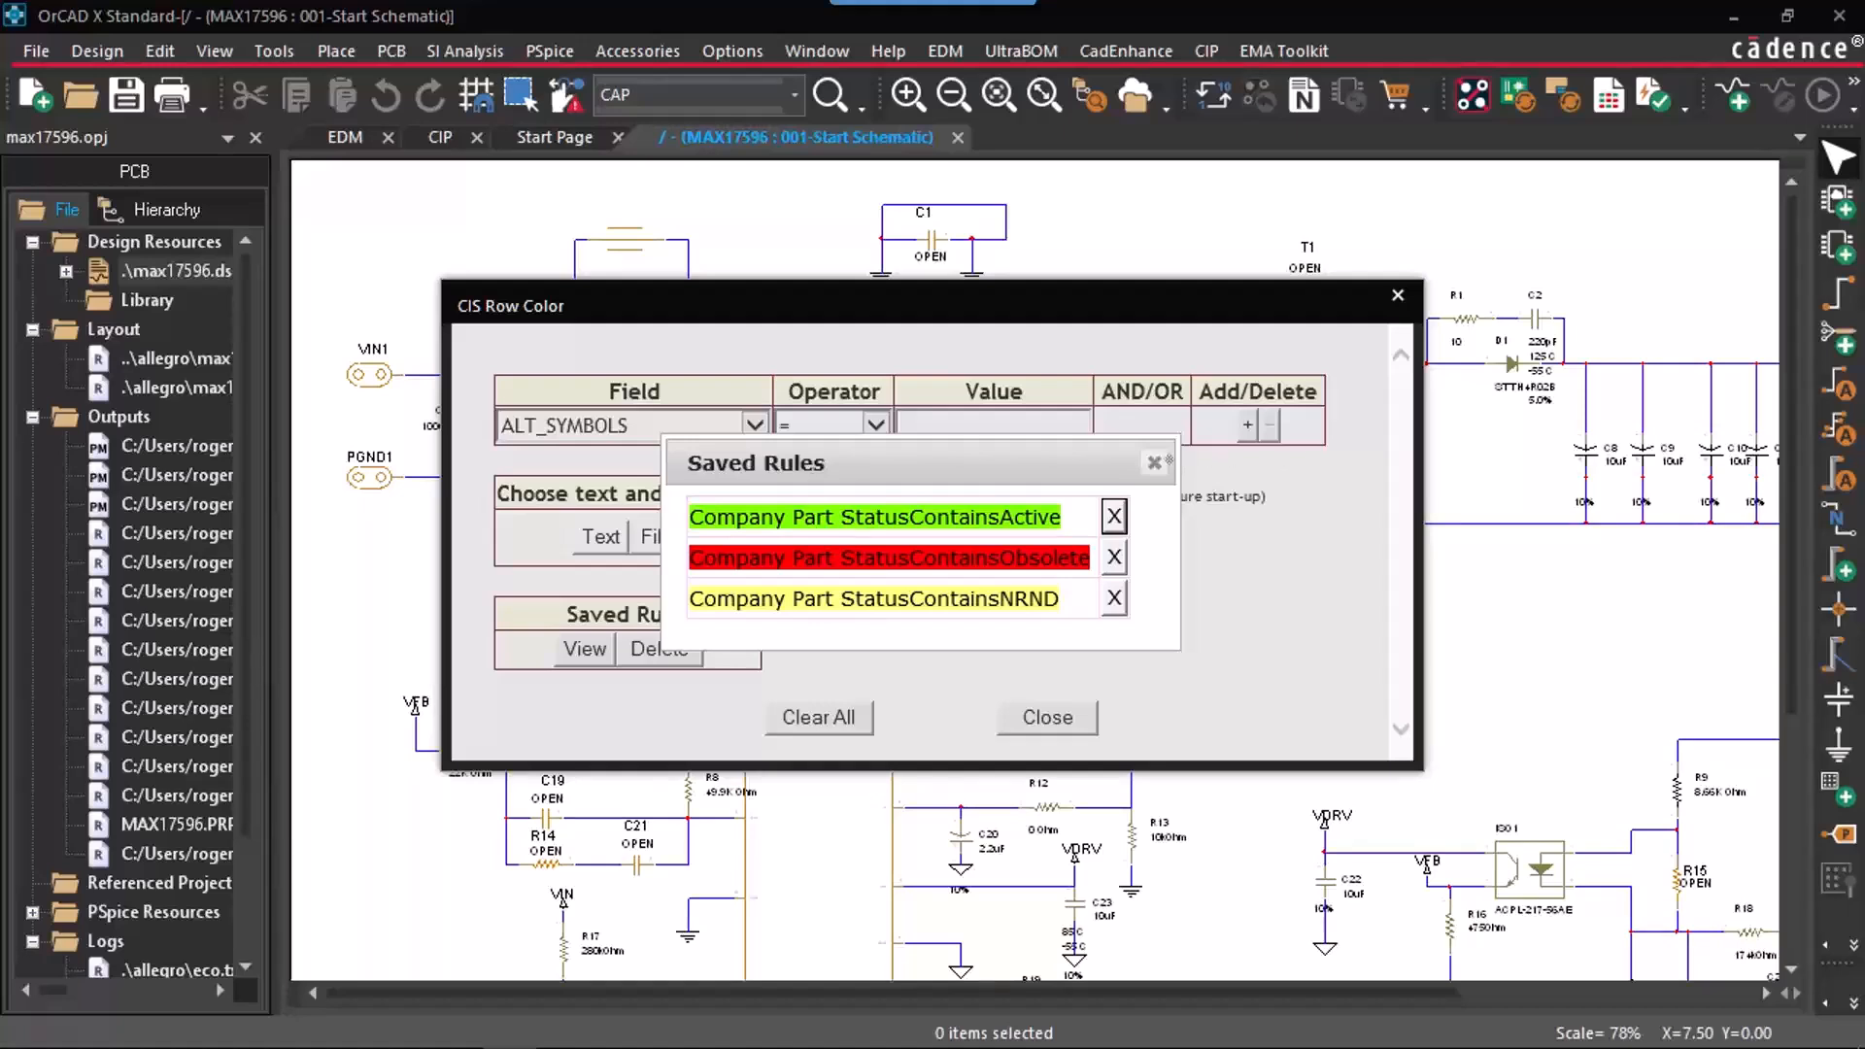
{"action": "left_click", "coordinate": [1154, 463]}
{"action": "left_click", "coordinate": [1397, 294]}
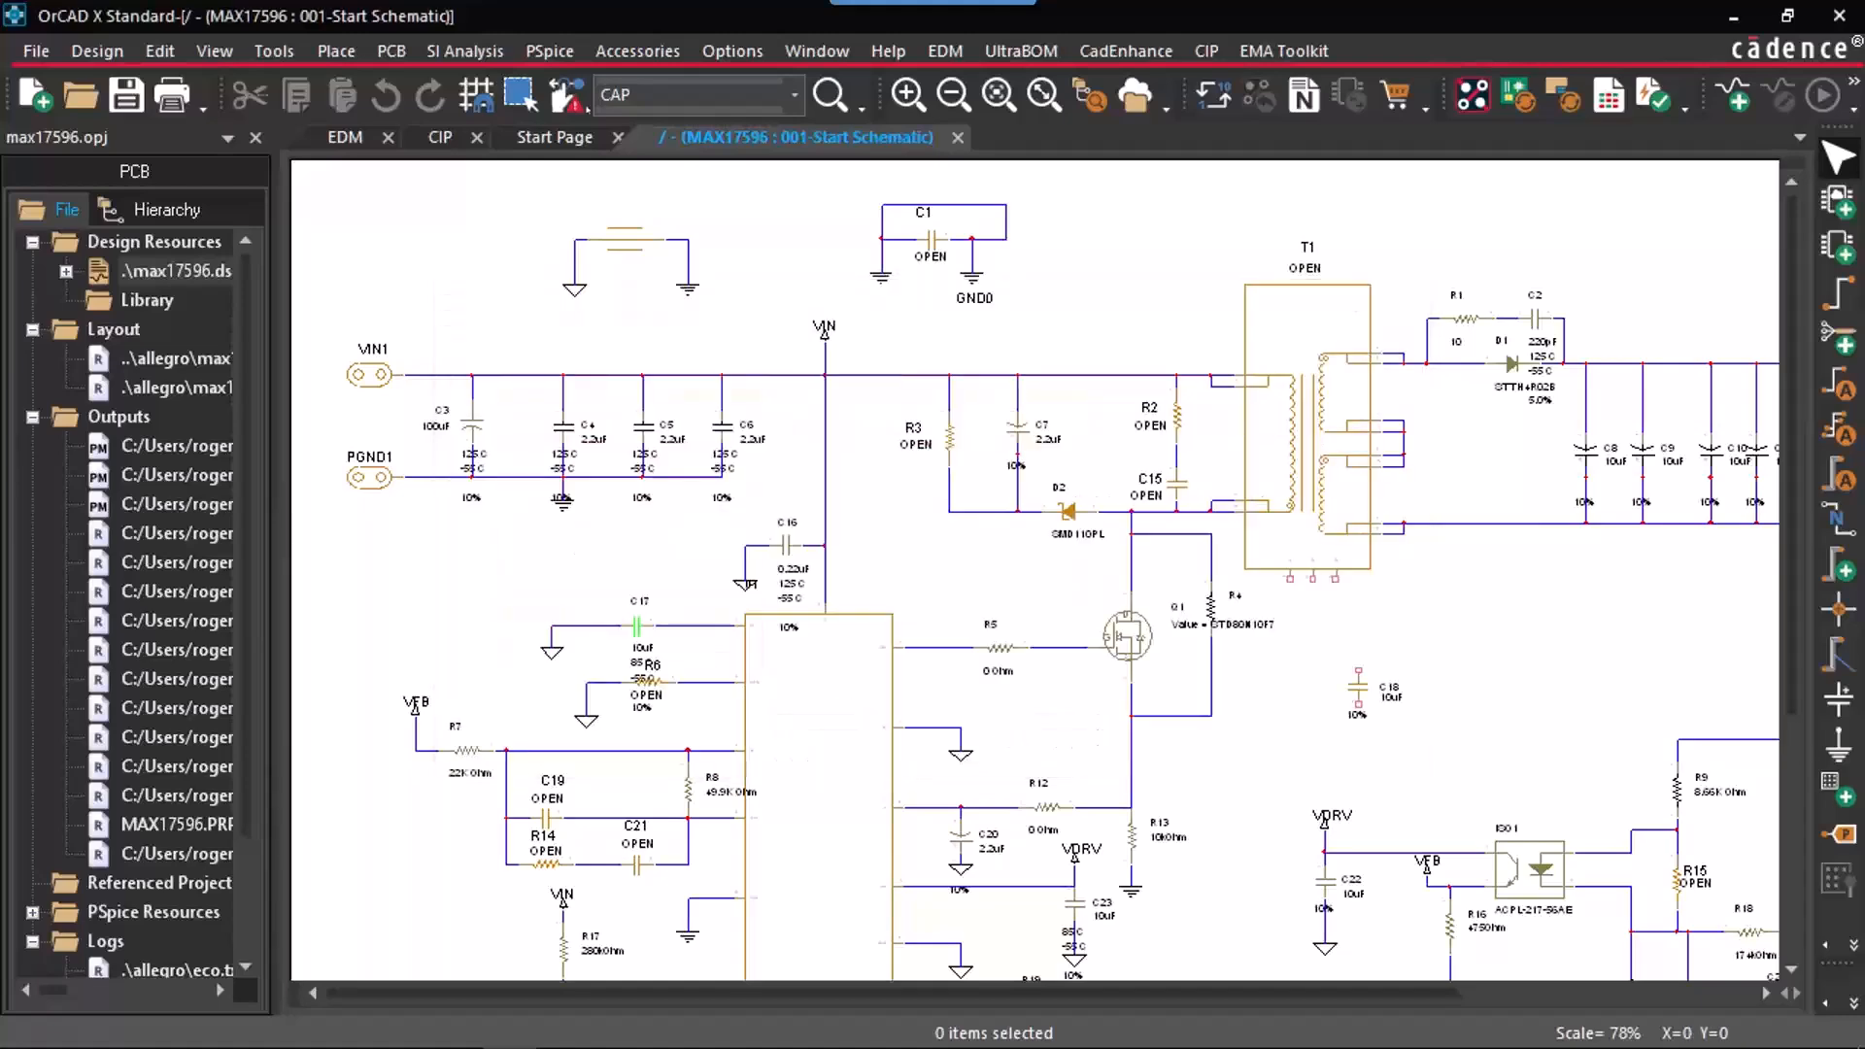
Step: Return to the portal, look over the component categories, and examine the component details of diode 140-00002
{"action": "left_click", "coordinate": [440, 137]}
{"action": "mouse_move", "coordinate": [466, 231]}
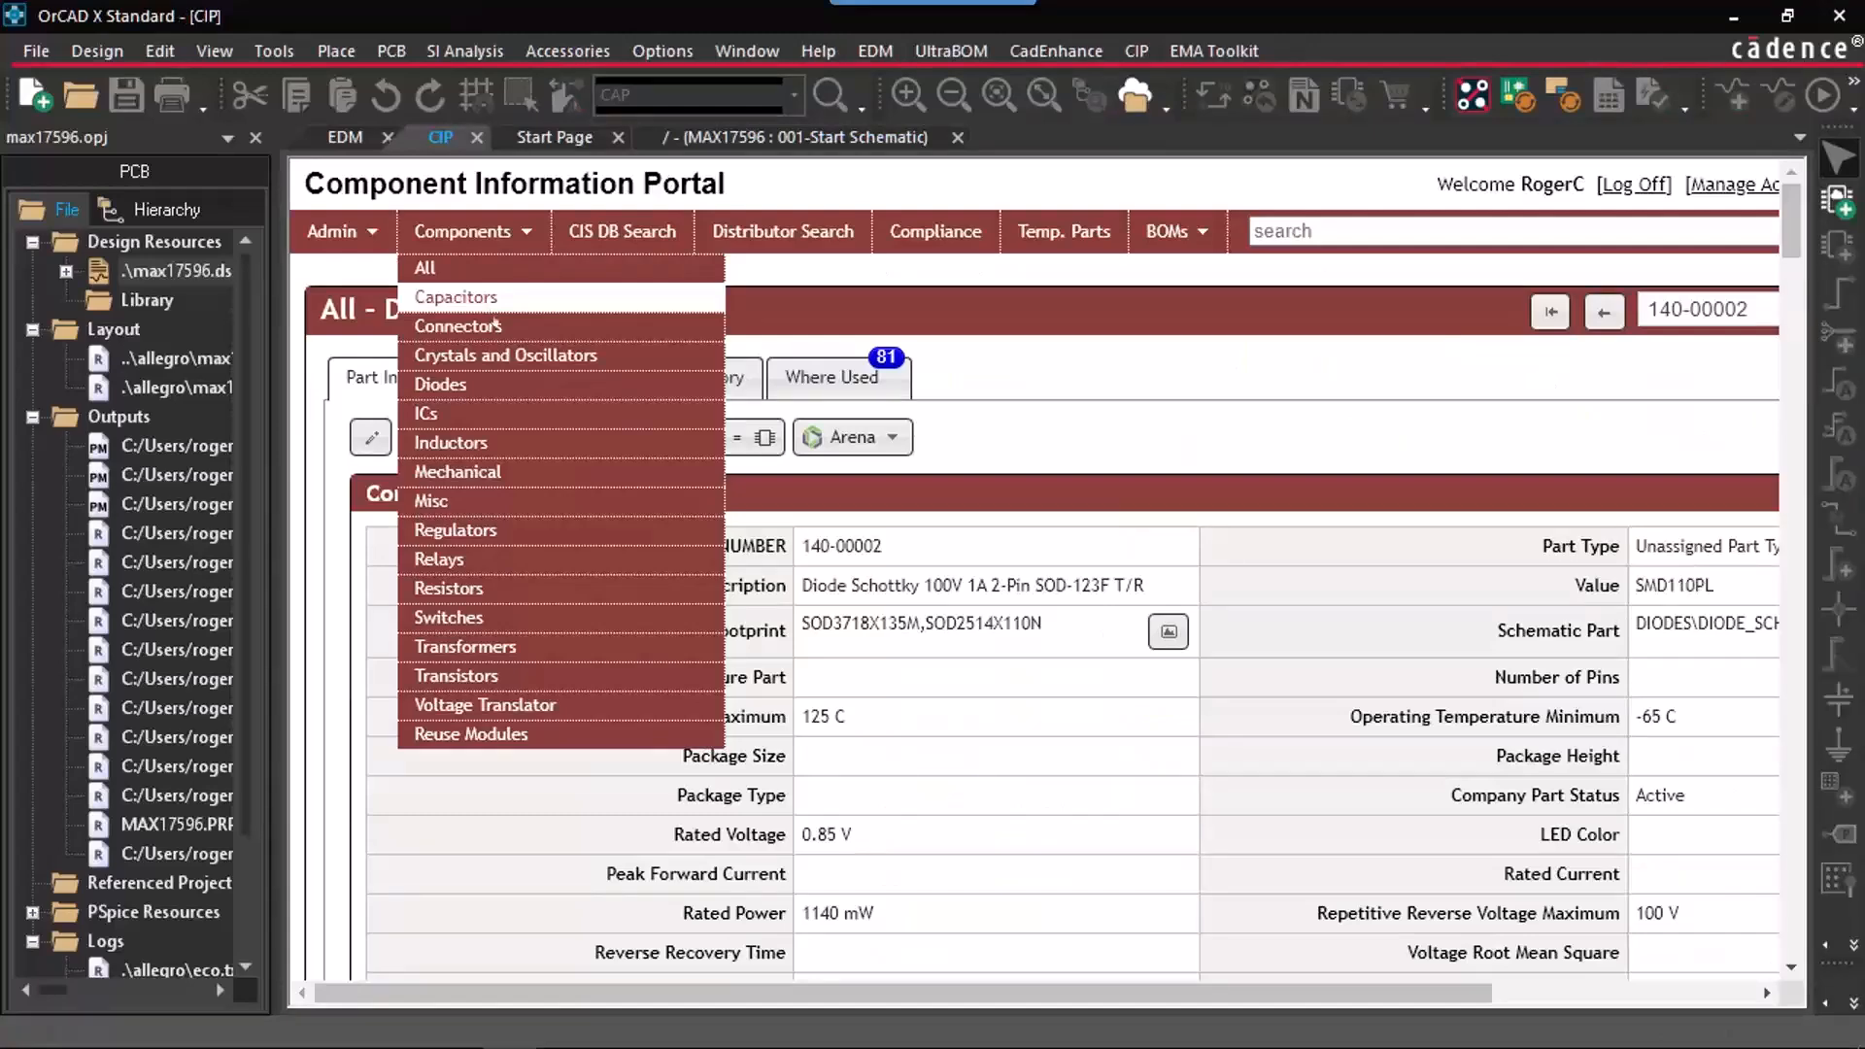
{"action": "left_click", "coordinate": [440, 383]}
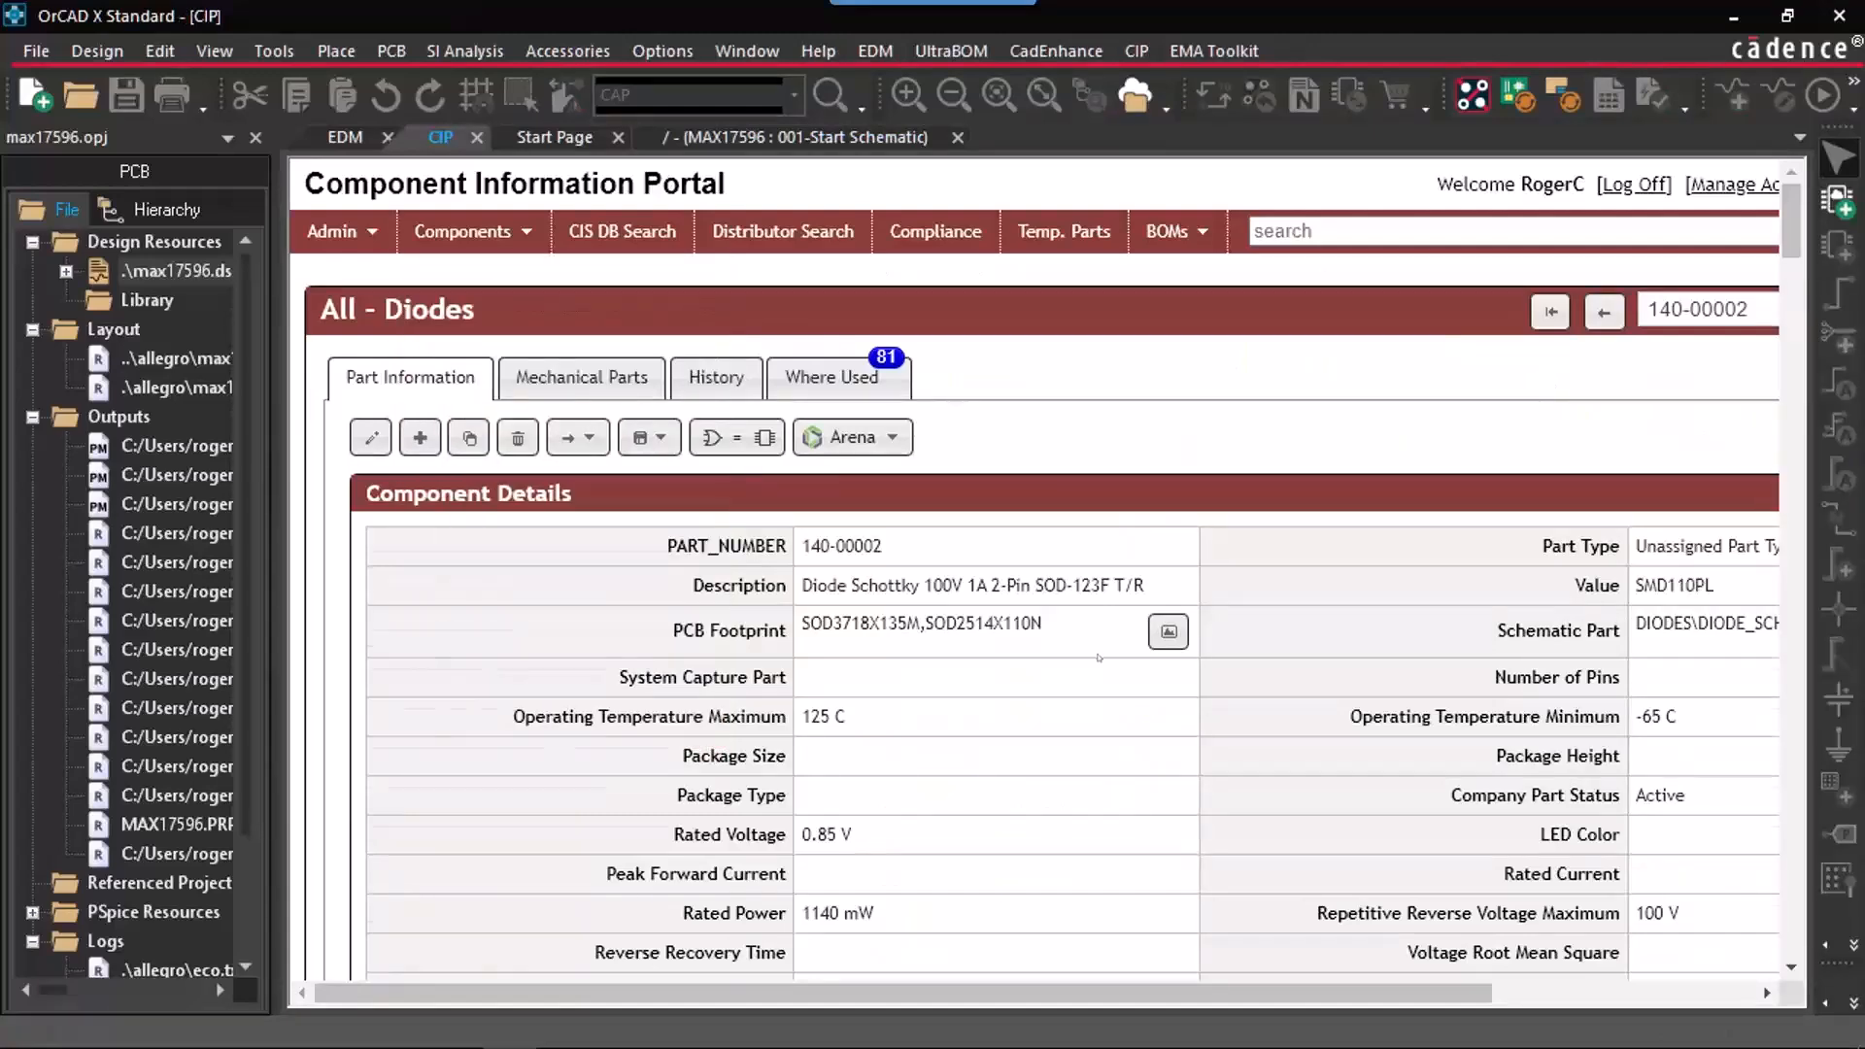
{"action": "scroll", "coordinate": [1099, 657], "scroll_direction": "down", "scroll_amount": 3}
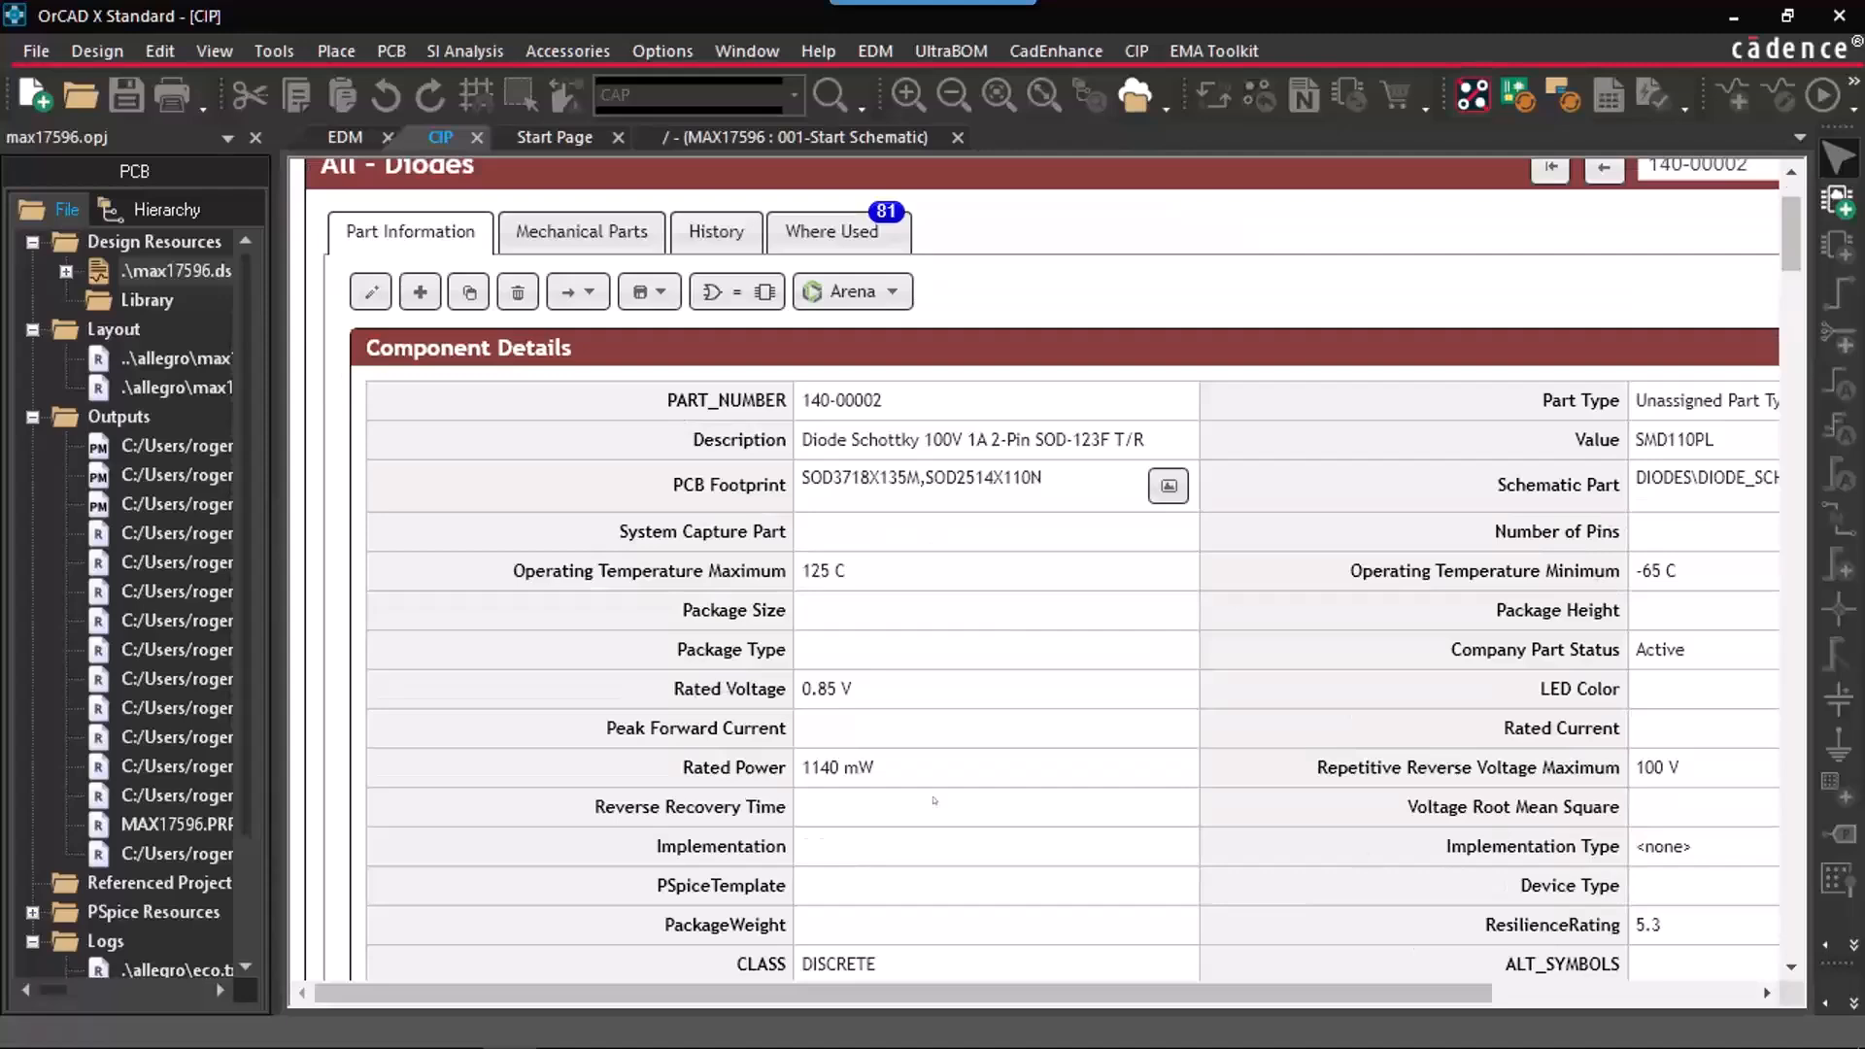
{"action": "scroll", "coordinate": [974, 772], "scroll_direction": "down", "scroll_amount": 3}
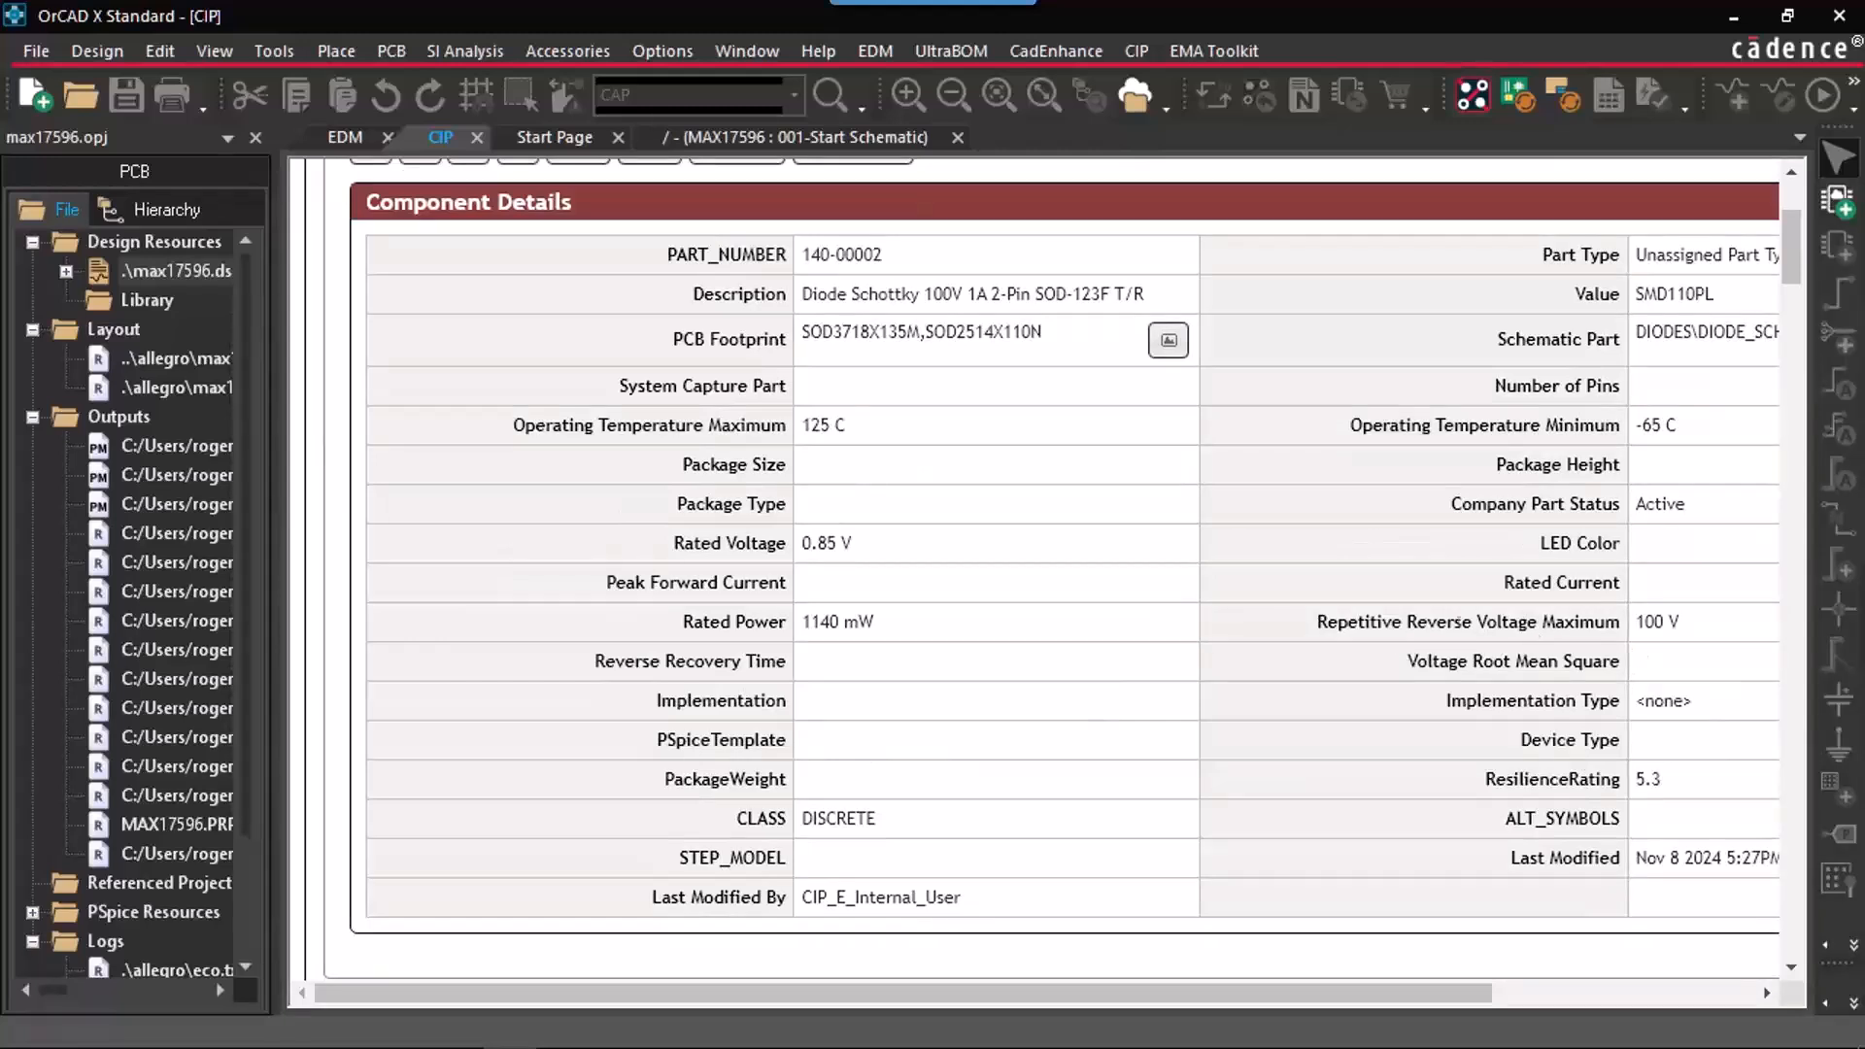
{"action": "scroll", "coordinate": [1537, 646], "scroll_direction": "up", "scroll_amount": 6}
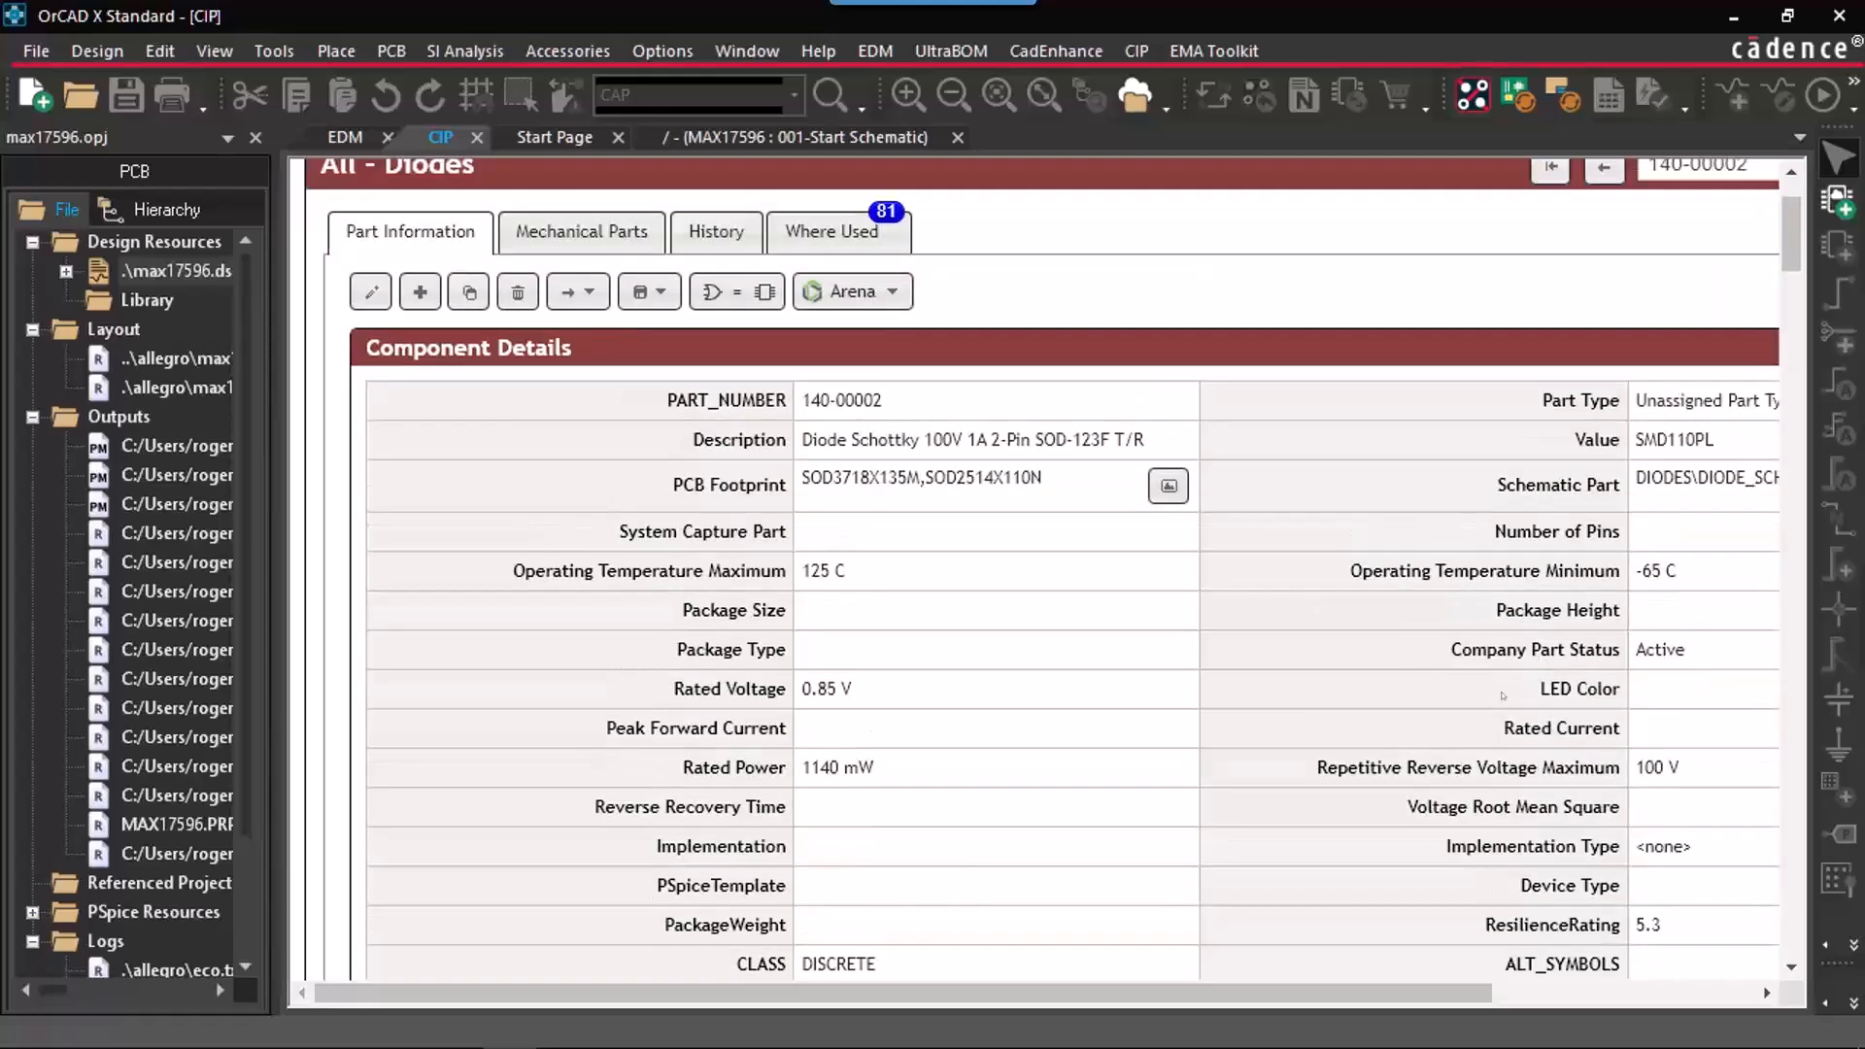
{"action": "mouse_move", "coordinate": [514, 240]}
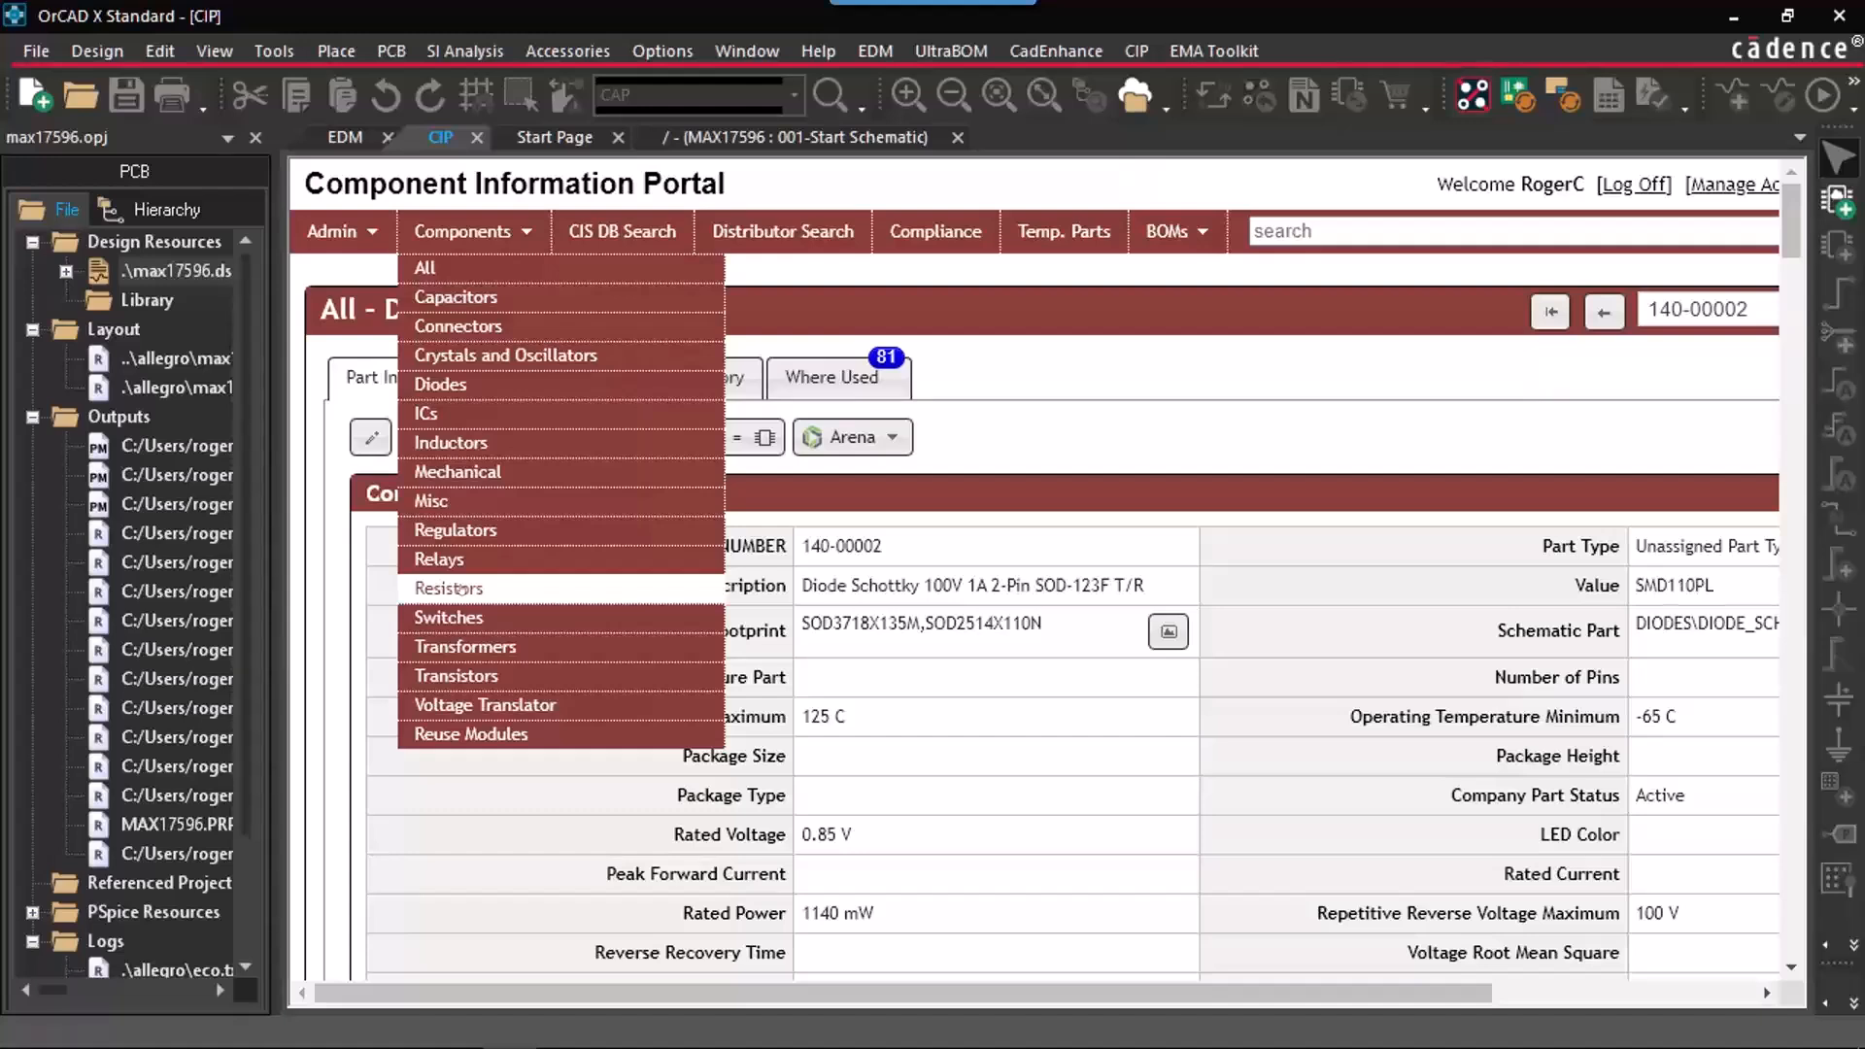
{"action": "left_click", "coordinate": [635, 649]}
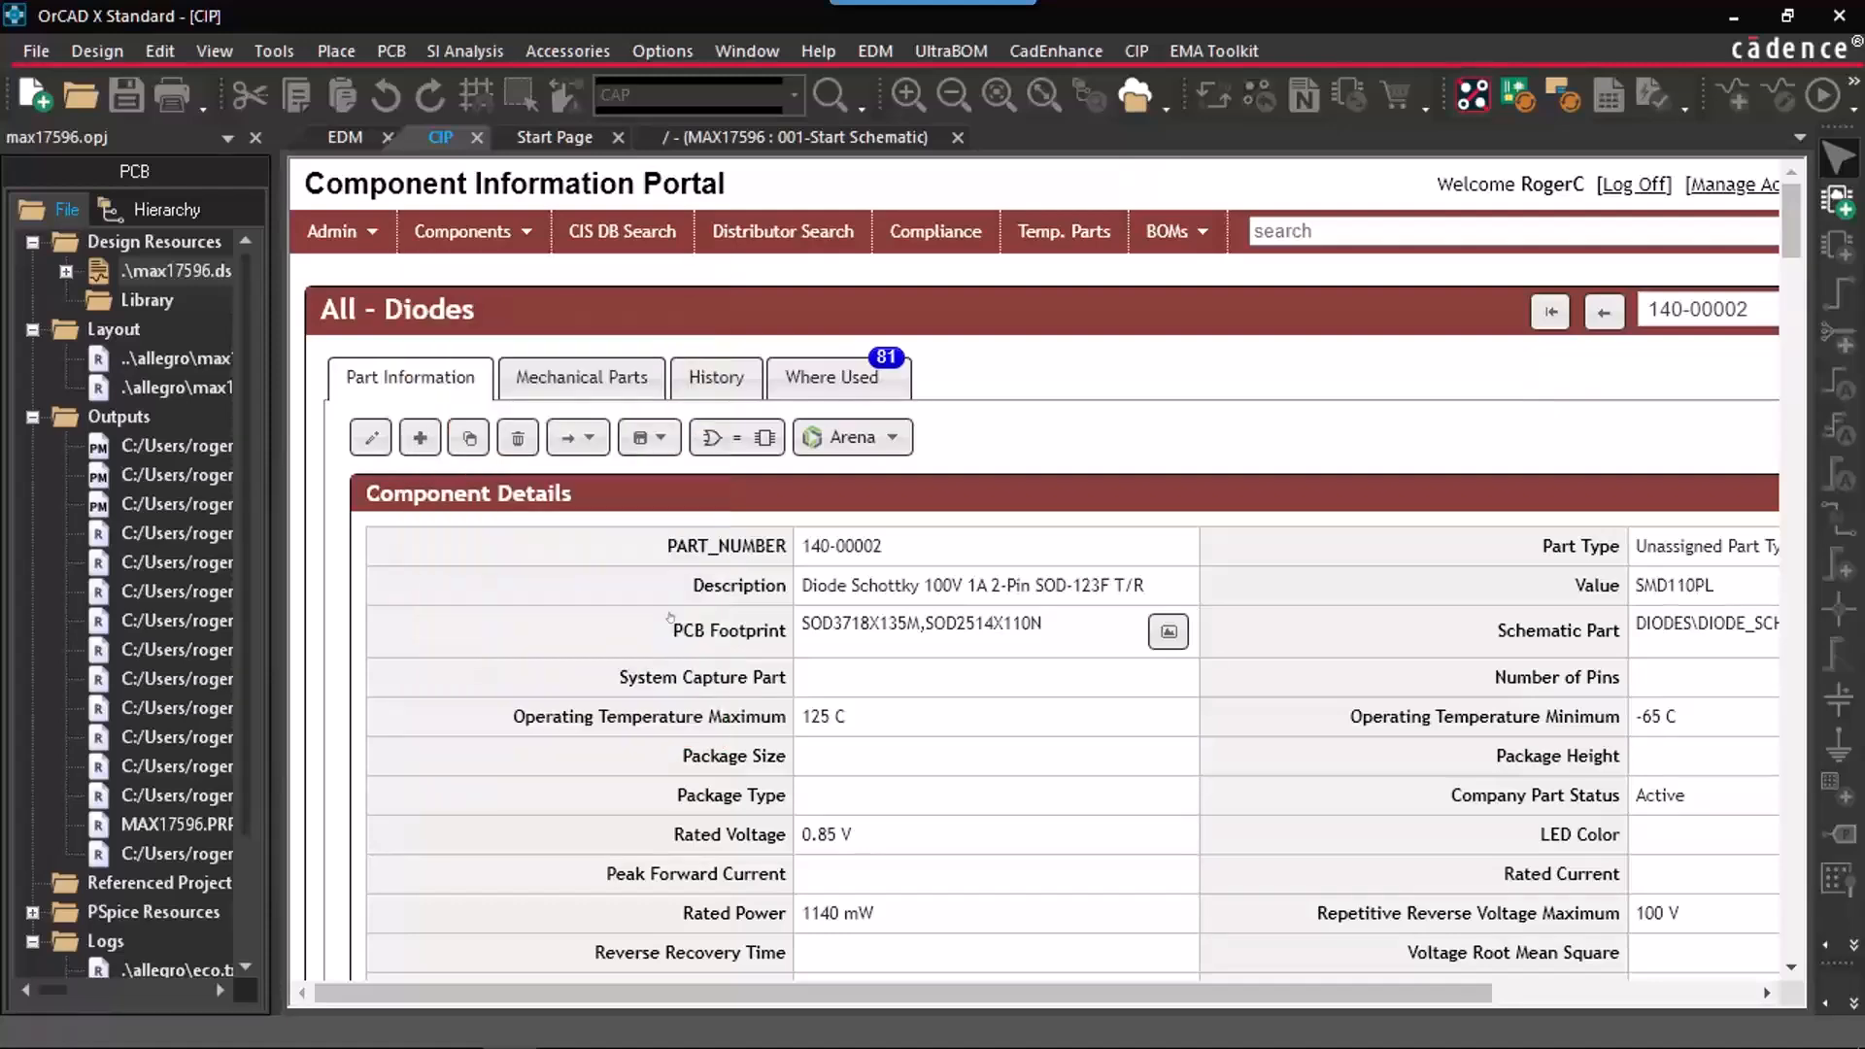
{"action": "scroll", "coordinate": [1660, 456], "scroll_direction": "down", "scroll_amount": 3}
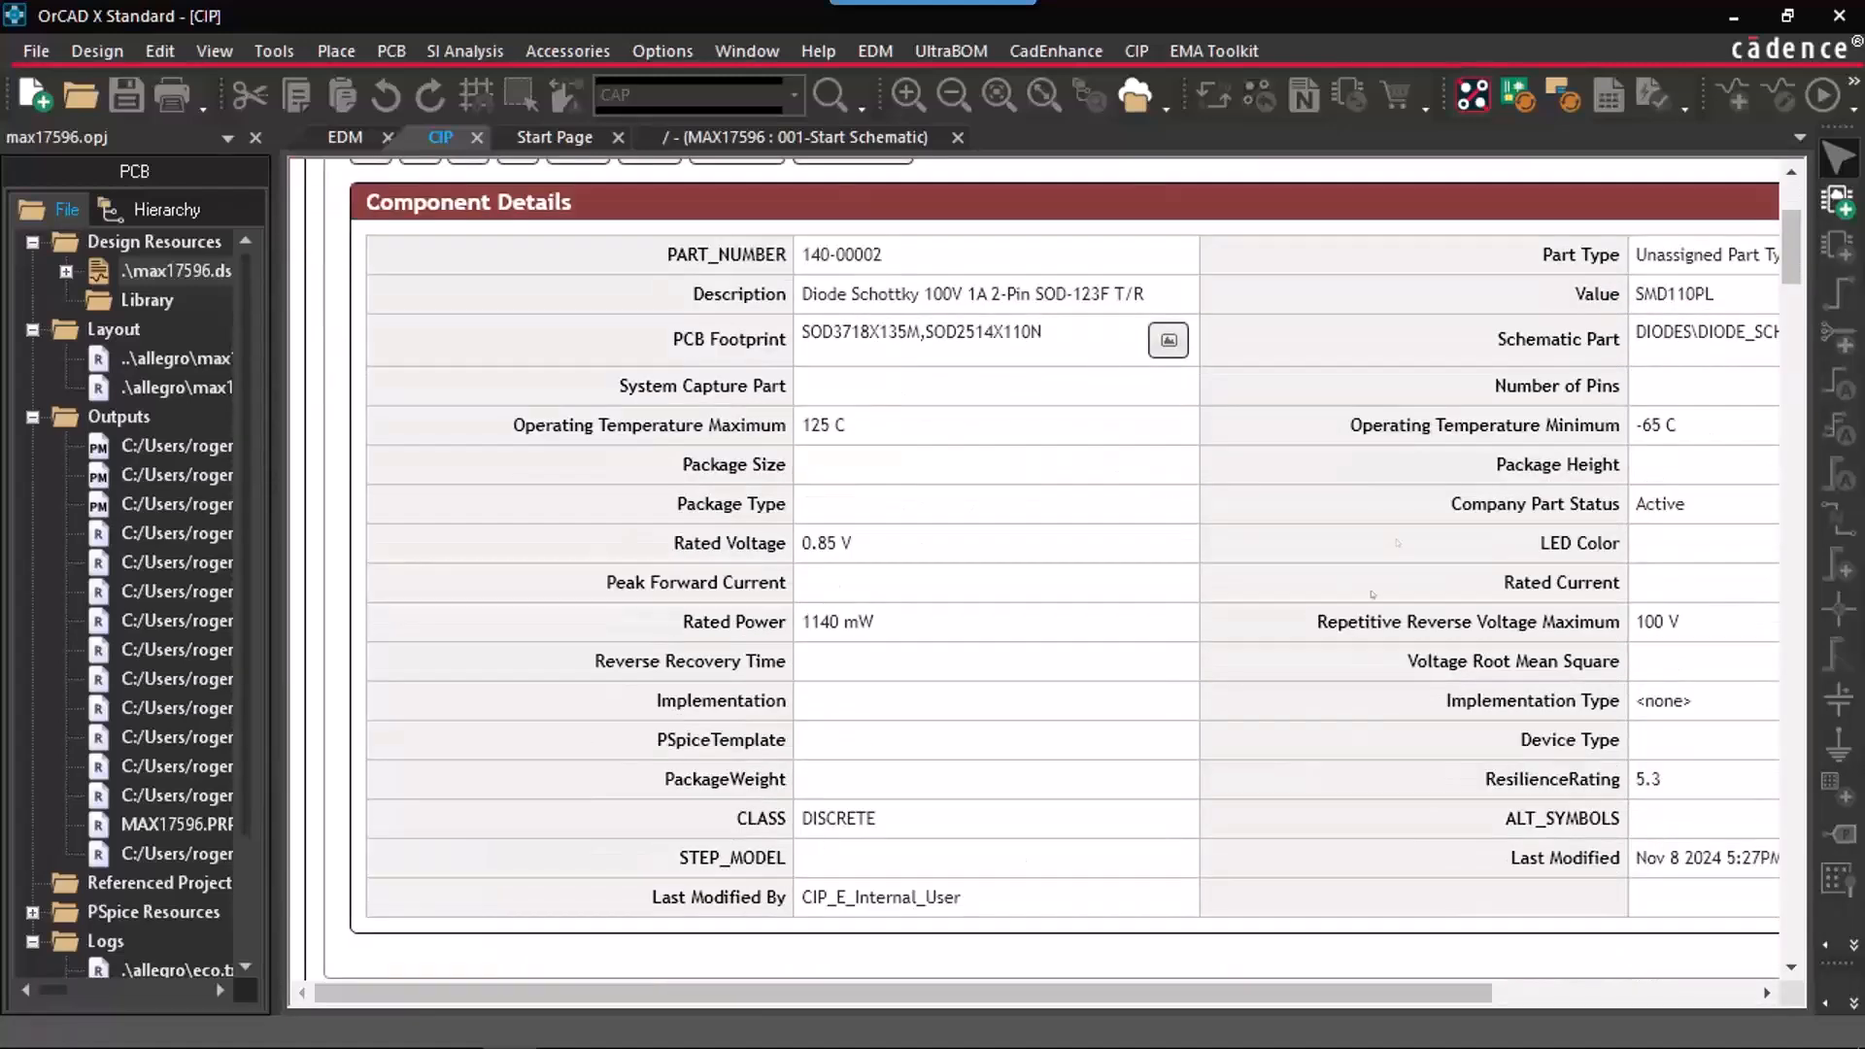
{"action": "scroll", "coordinate": [1372, 594], "scroll_direction": "up", "scroll_amount": 3}
Step: Open the portal's administrator configuration and examine the customizable fields of the Capacitors view
{"action": "mouse_move", "coordinate": [351, 233]}
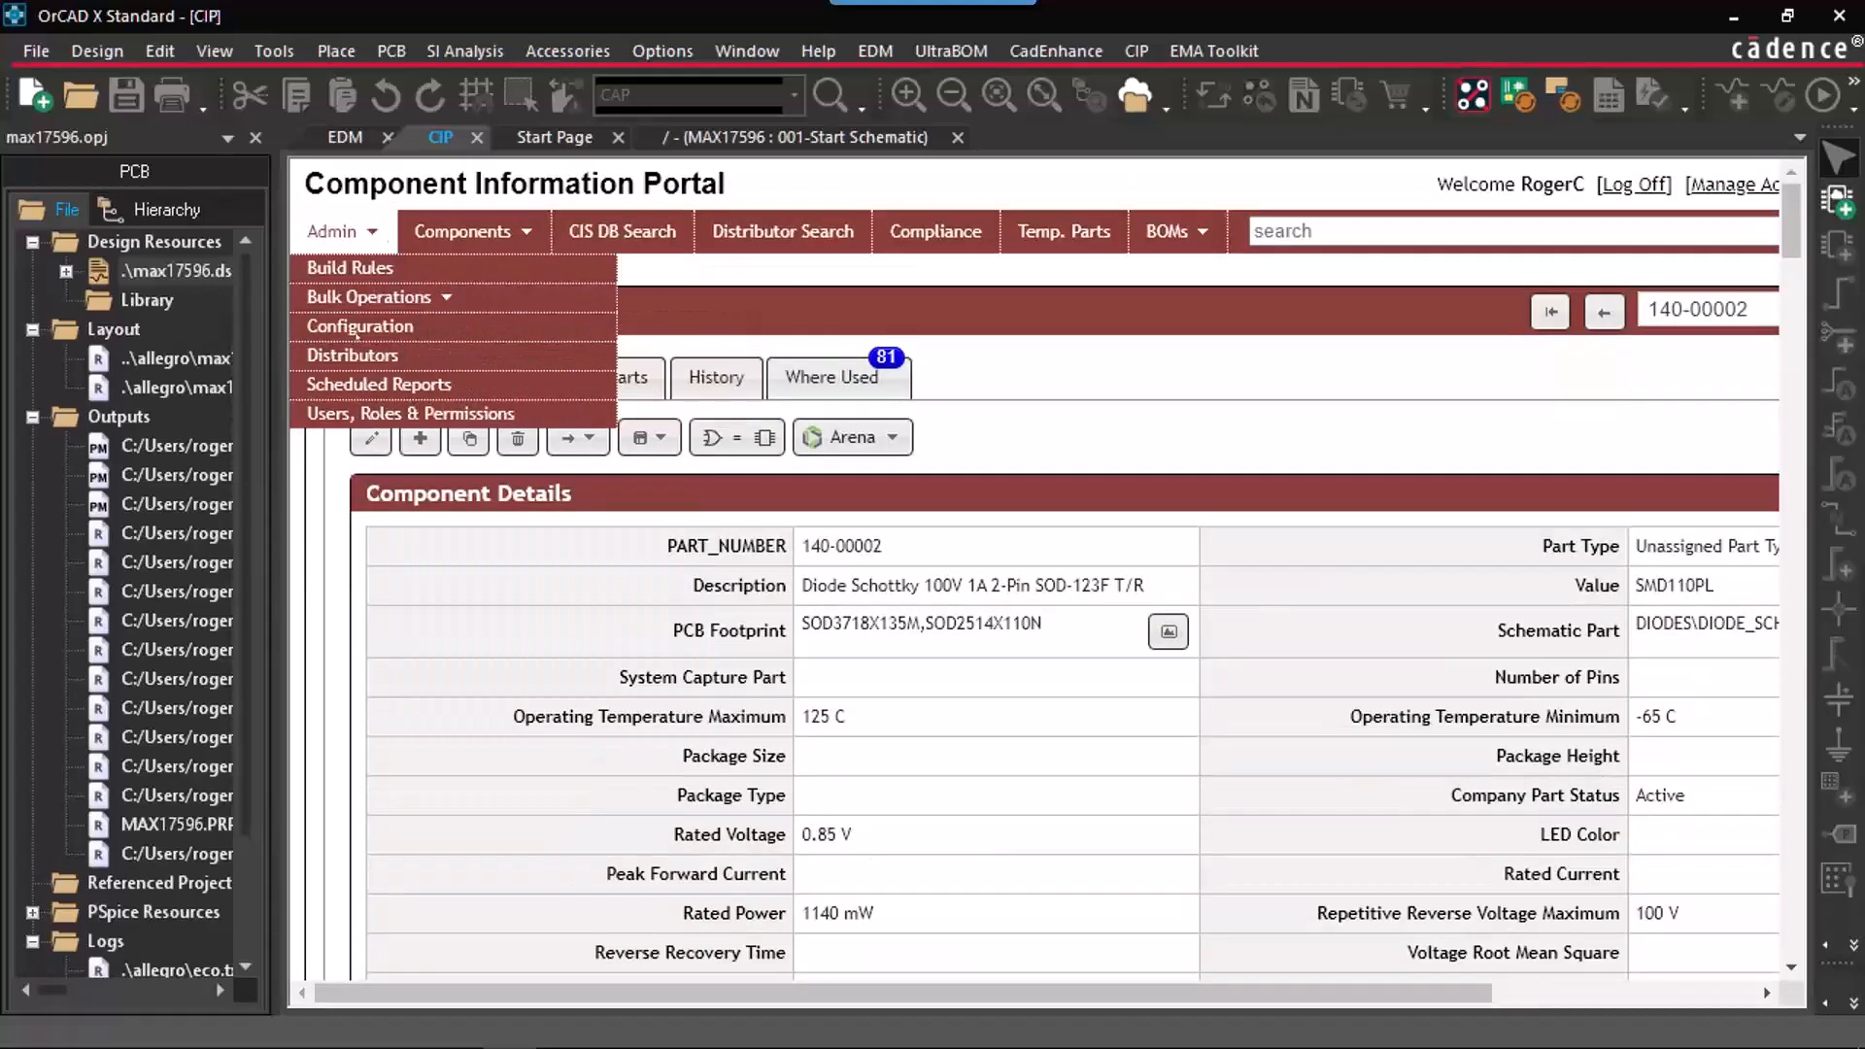
{"action": "left_click", "coordinate": [379, 326]}
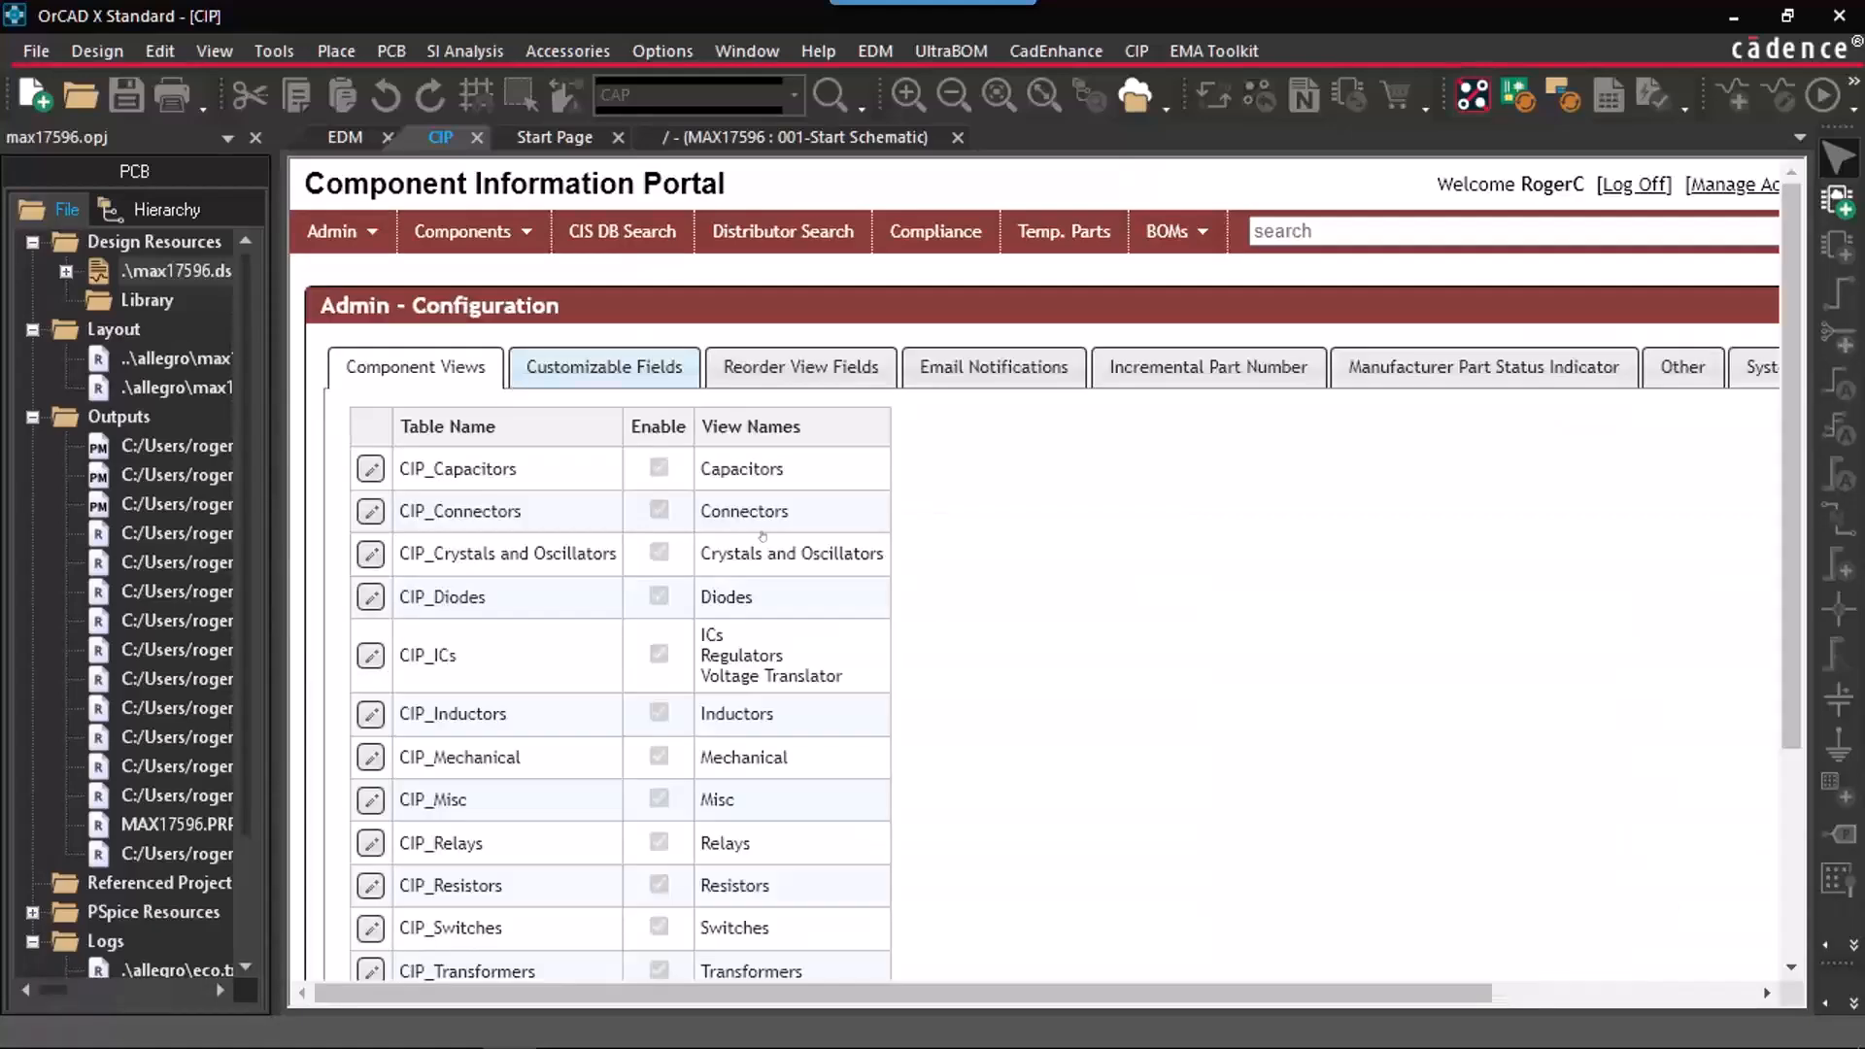
{"action": "left_click", "coordinate": [625, 388]}
{"action": "scroll", "coordinate": [702, 828], "scroll_direction": "down", "scroll_amount": 3}
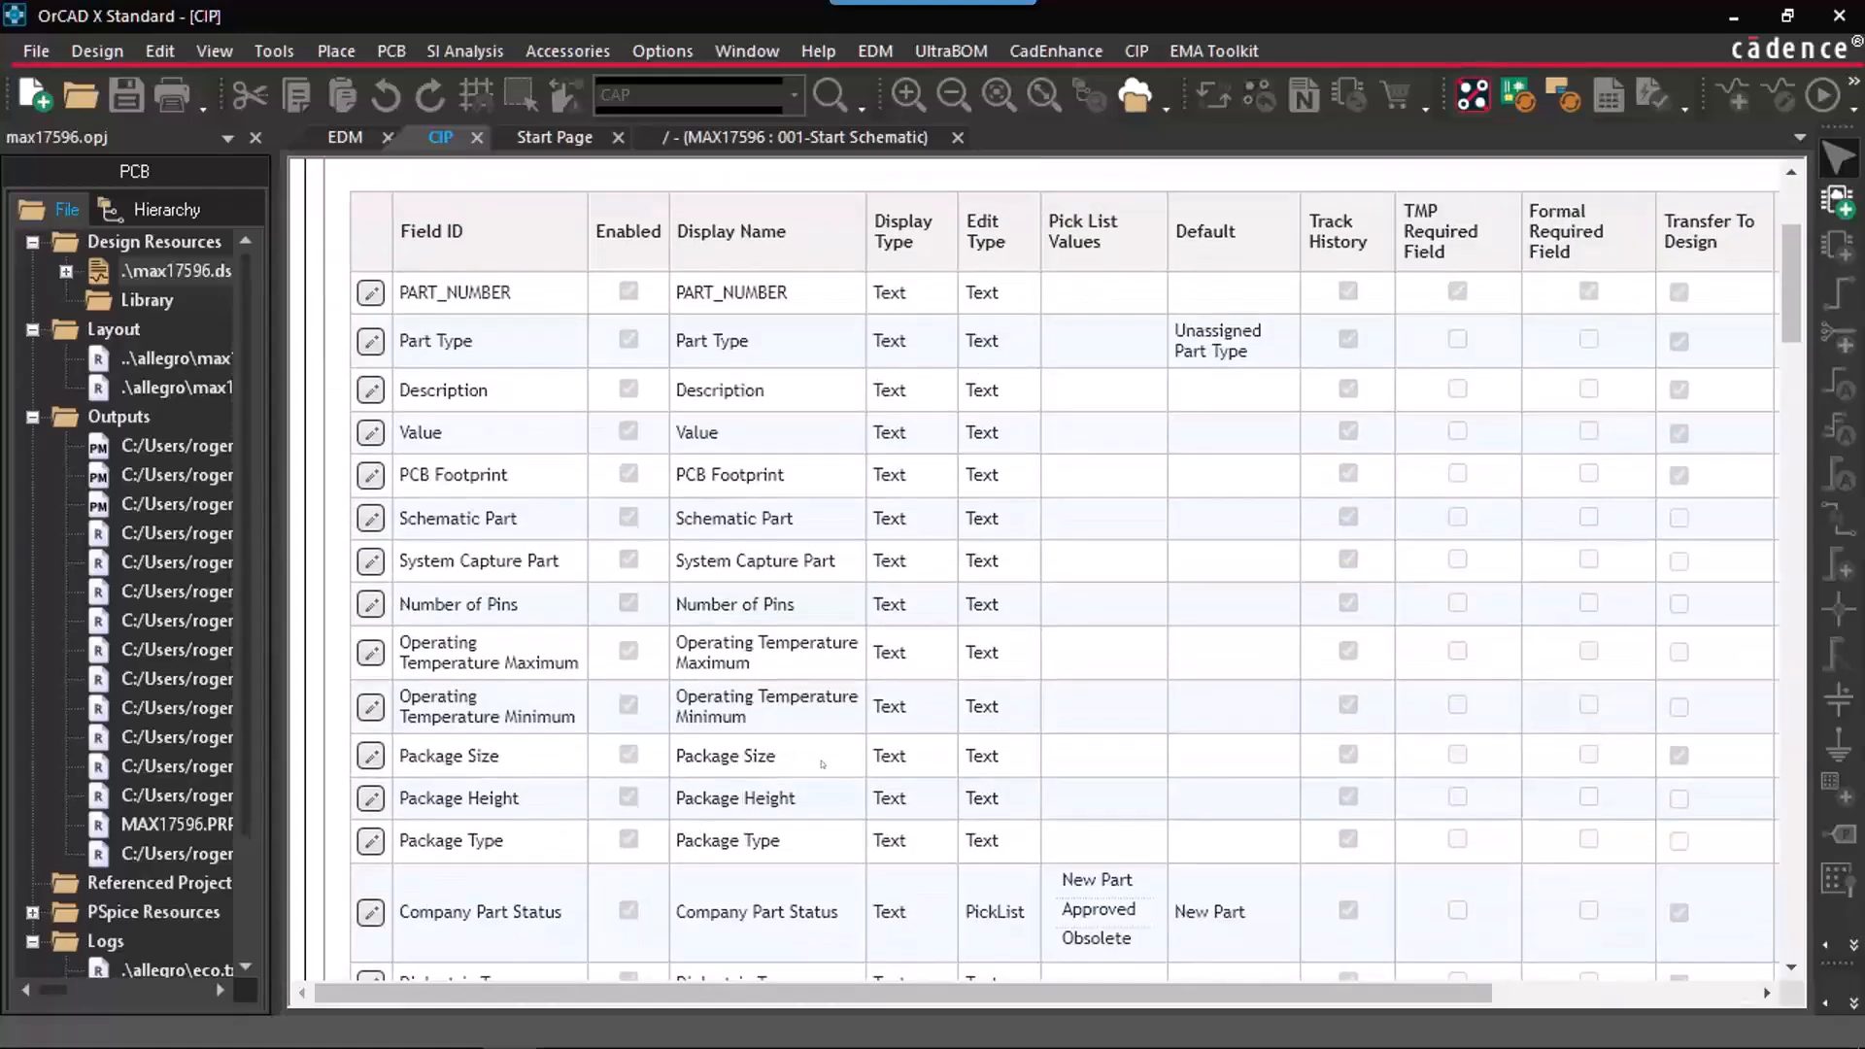
{"action": "scroll", "coordinate": [822, 764], "scroll_direction": "up", "scroll_amount": 3}
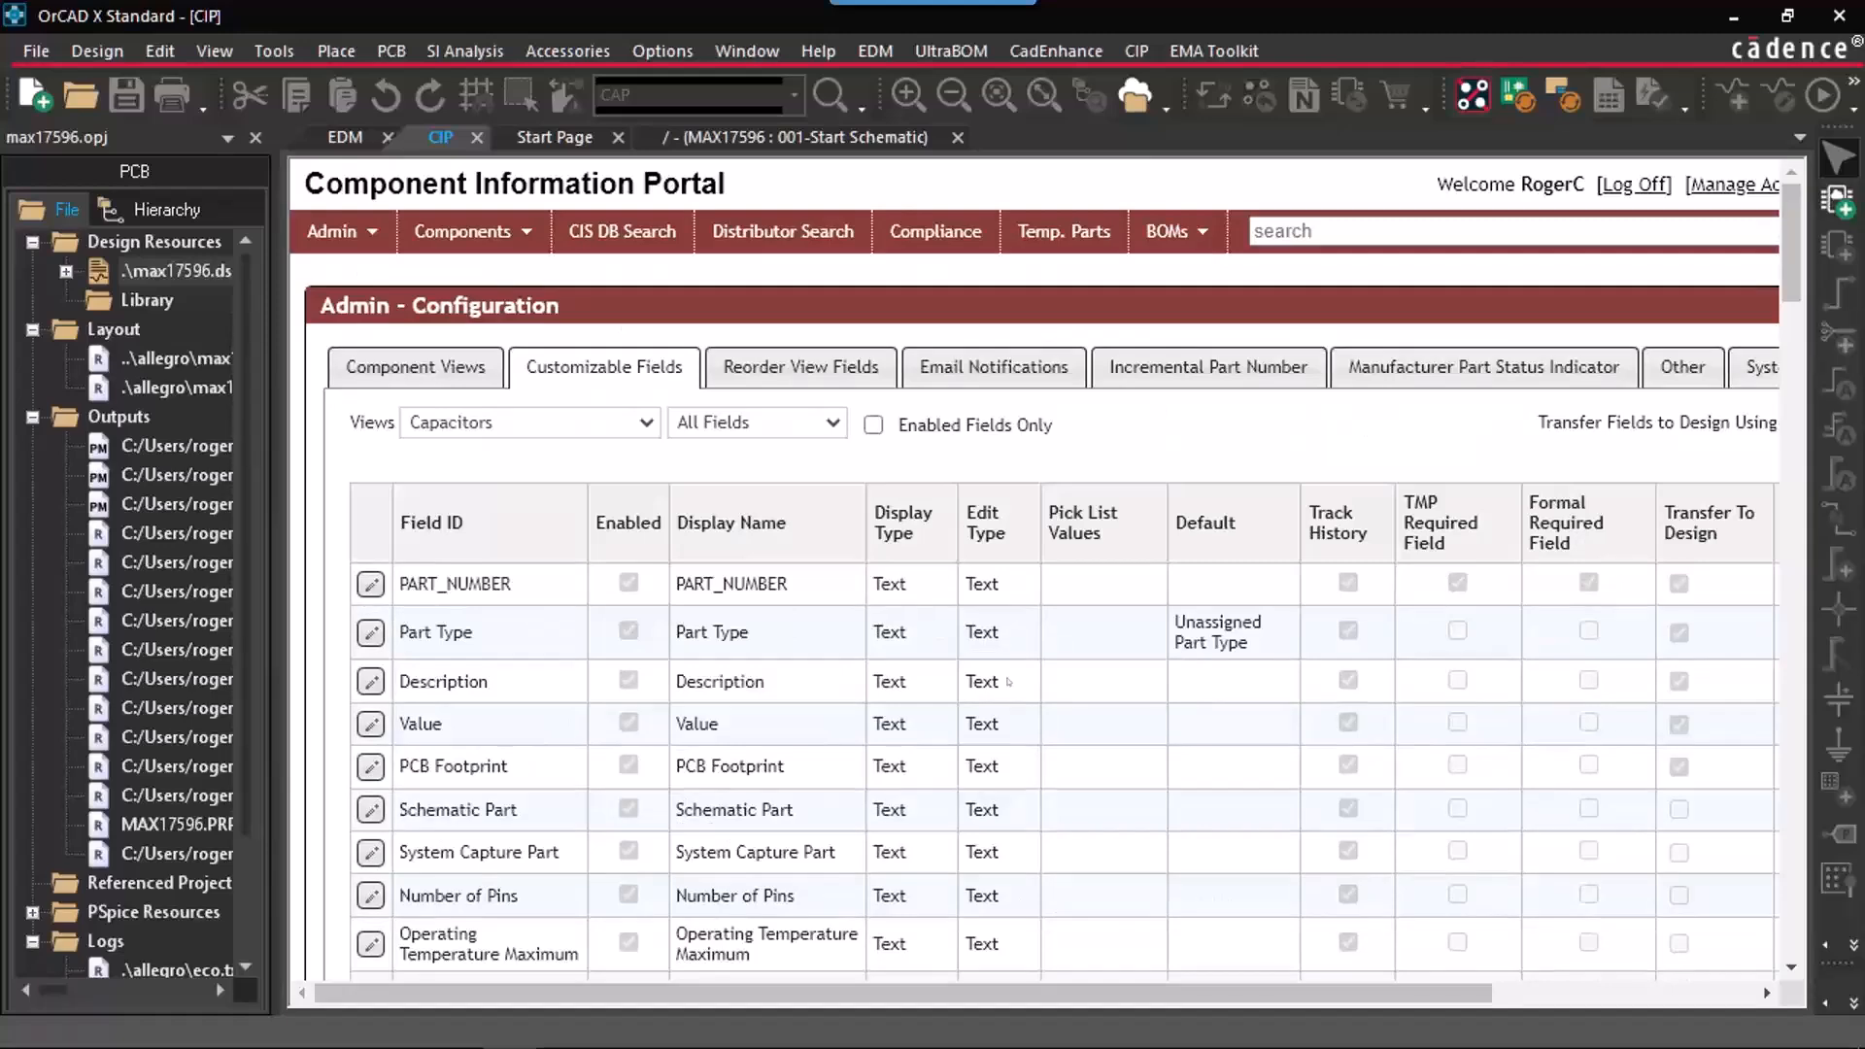
Step: Check the component view choices for customizable fields and look over the Capacitors field settings
{"action": "left_click", "coordinate": [640, 427]}
{"action": "left_click", "coordinate": [1130, 498]}
{"action": "scroll", "coordinate": [986, 809], "scroll_direction": "down", "scroll_amount": 5}
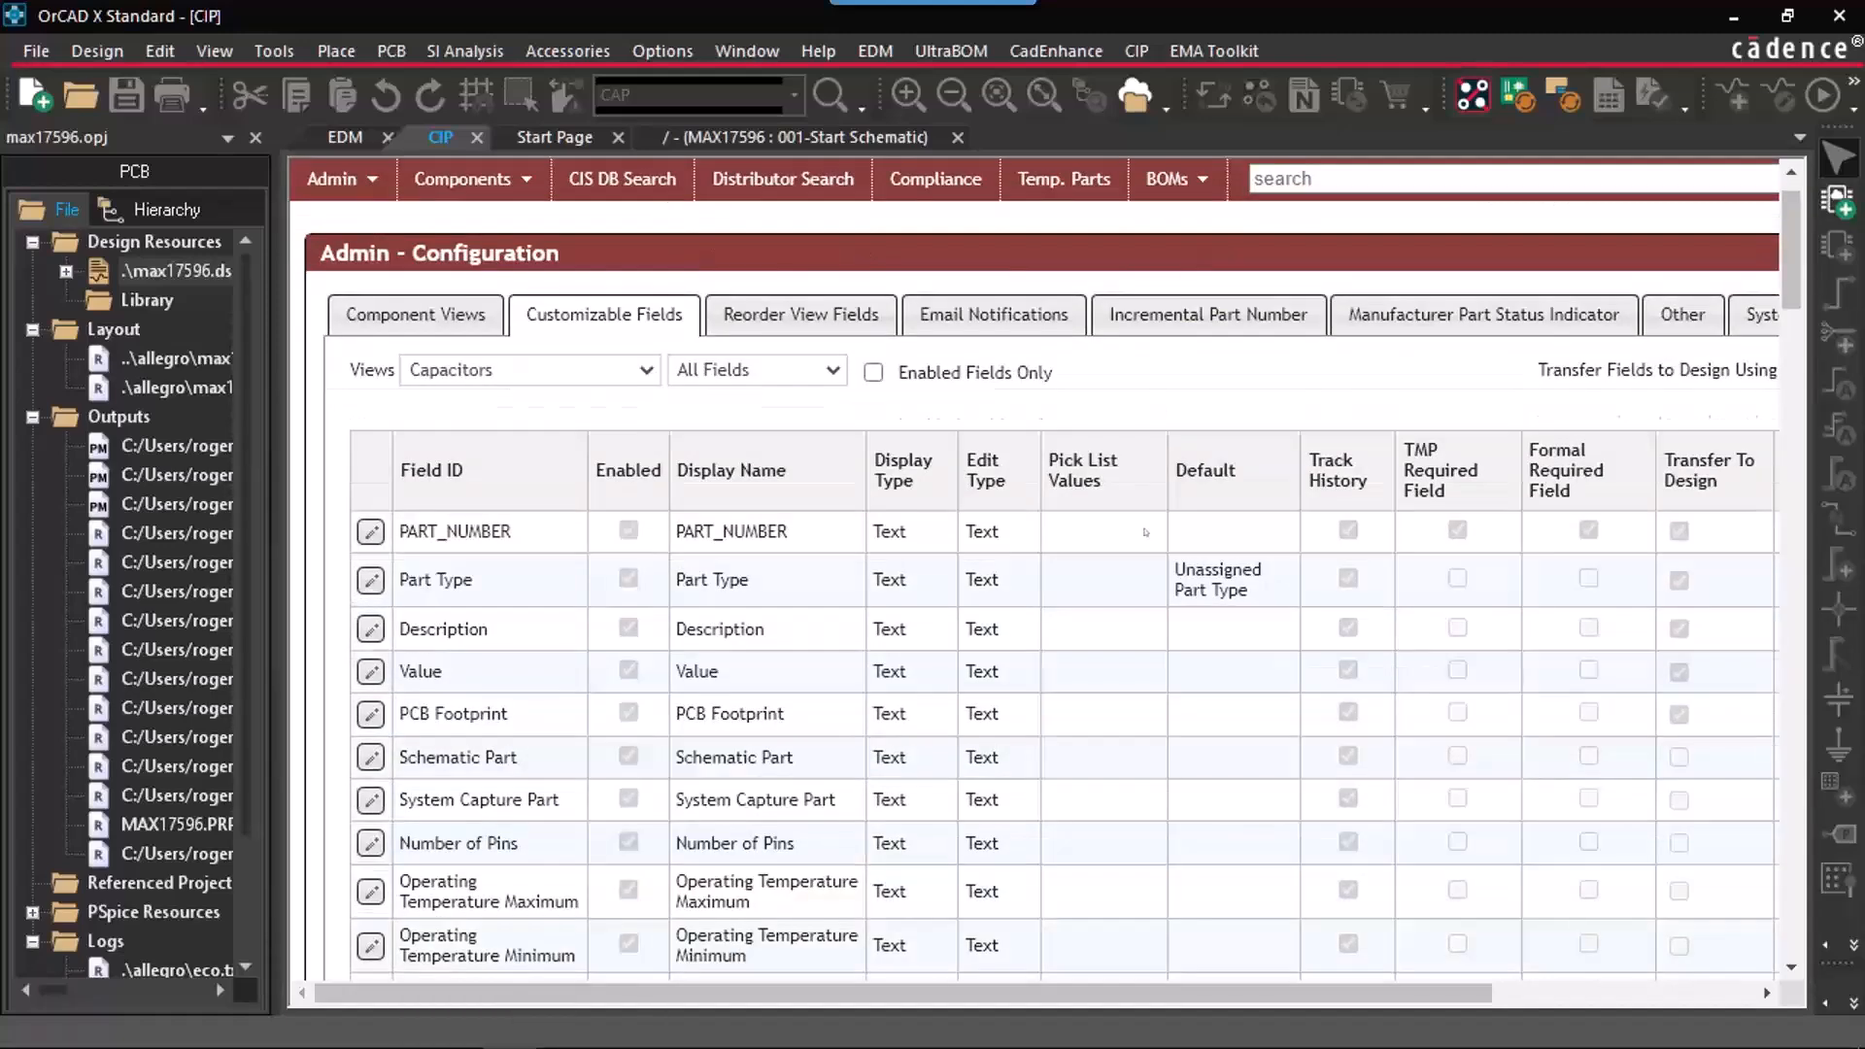
{"action": "scroll", "coordinate": [985, 809], "scroll_direction": "up", "scroll_amount": 3}
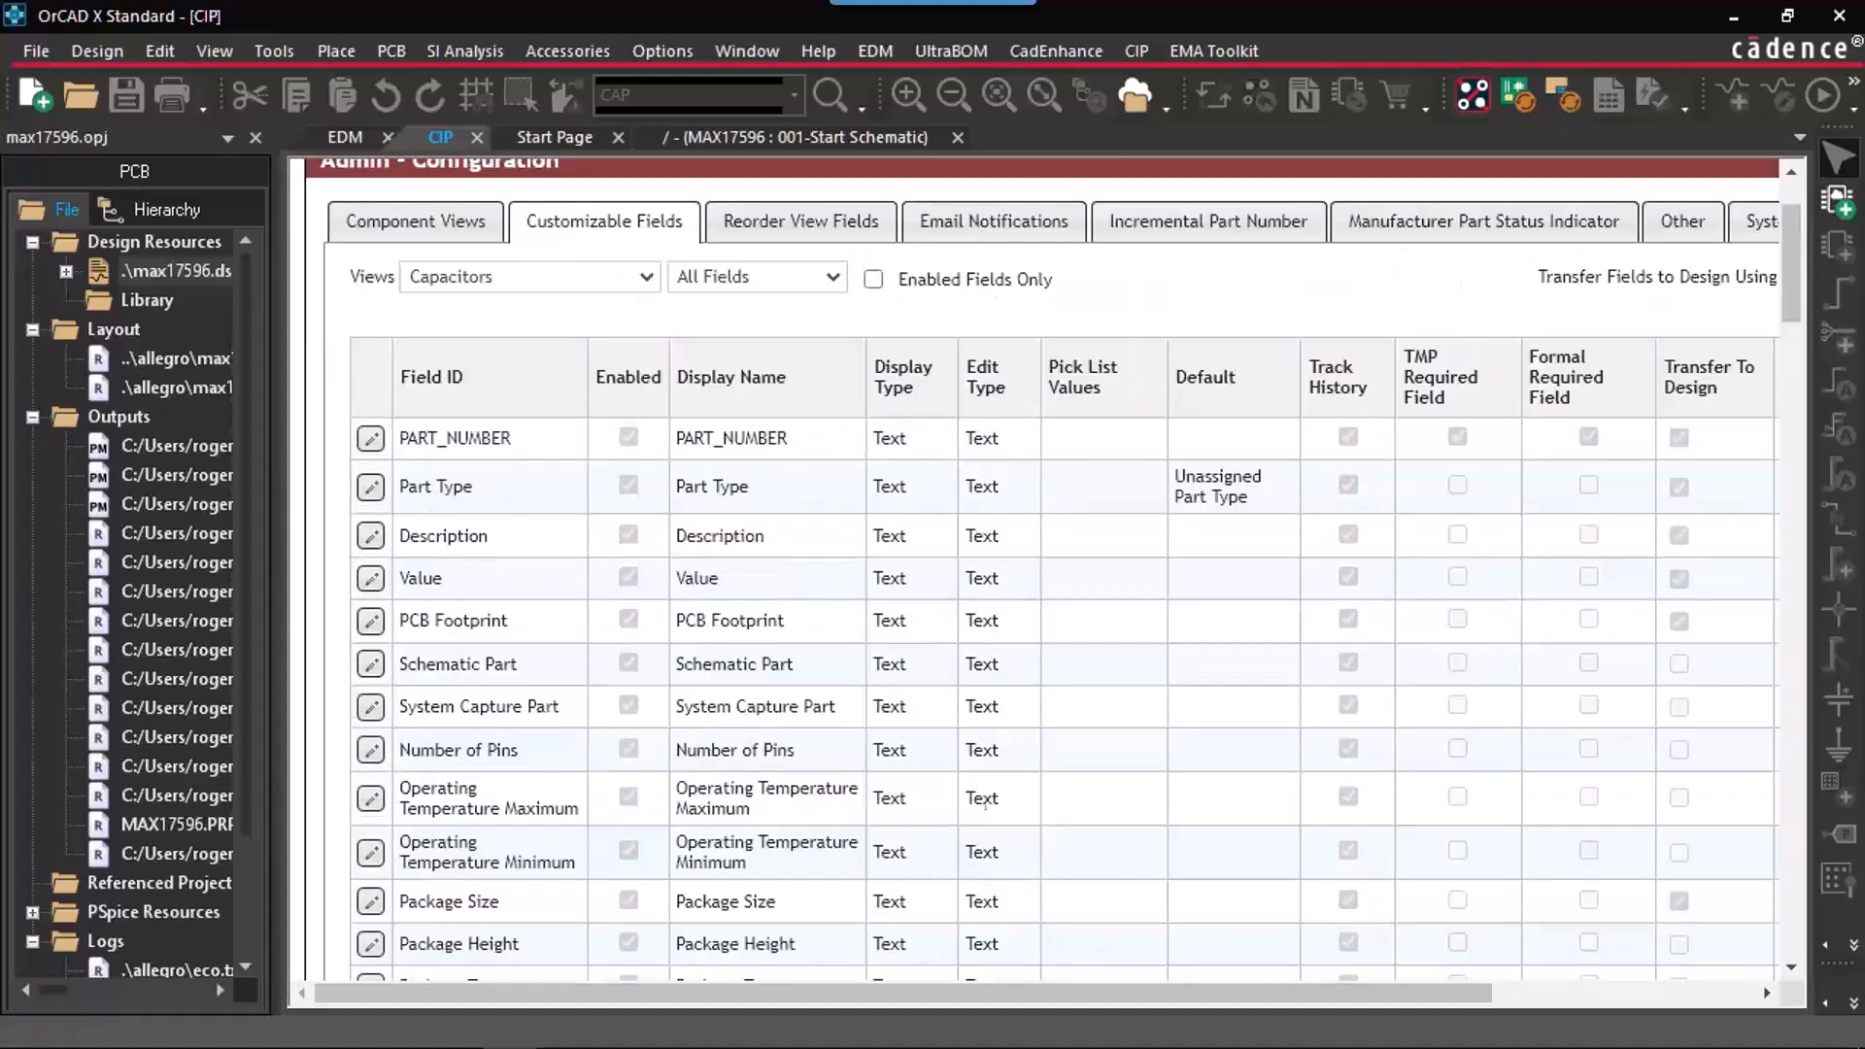
{"action": "scroll", "coordinate": [986, 802], "scroll_direction": "up", "scroll_amount": 2}
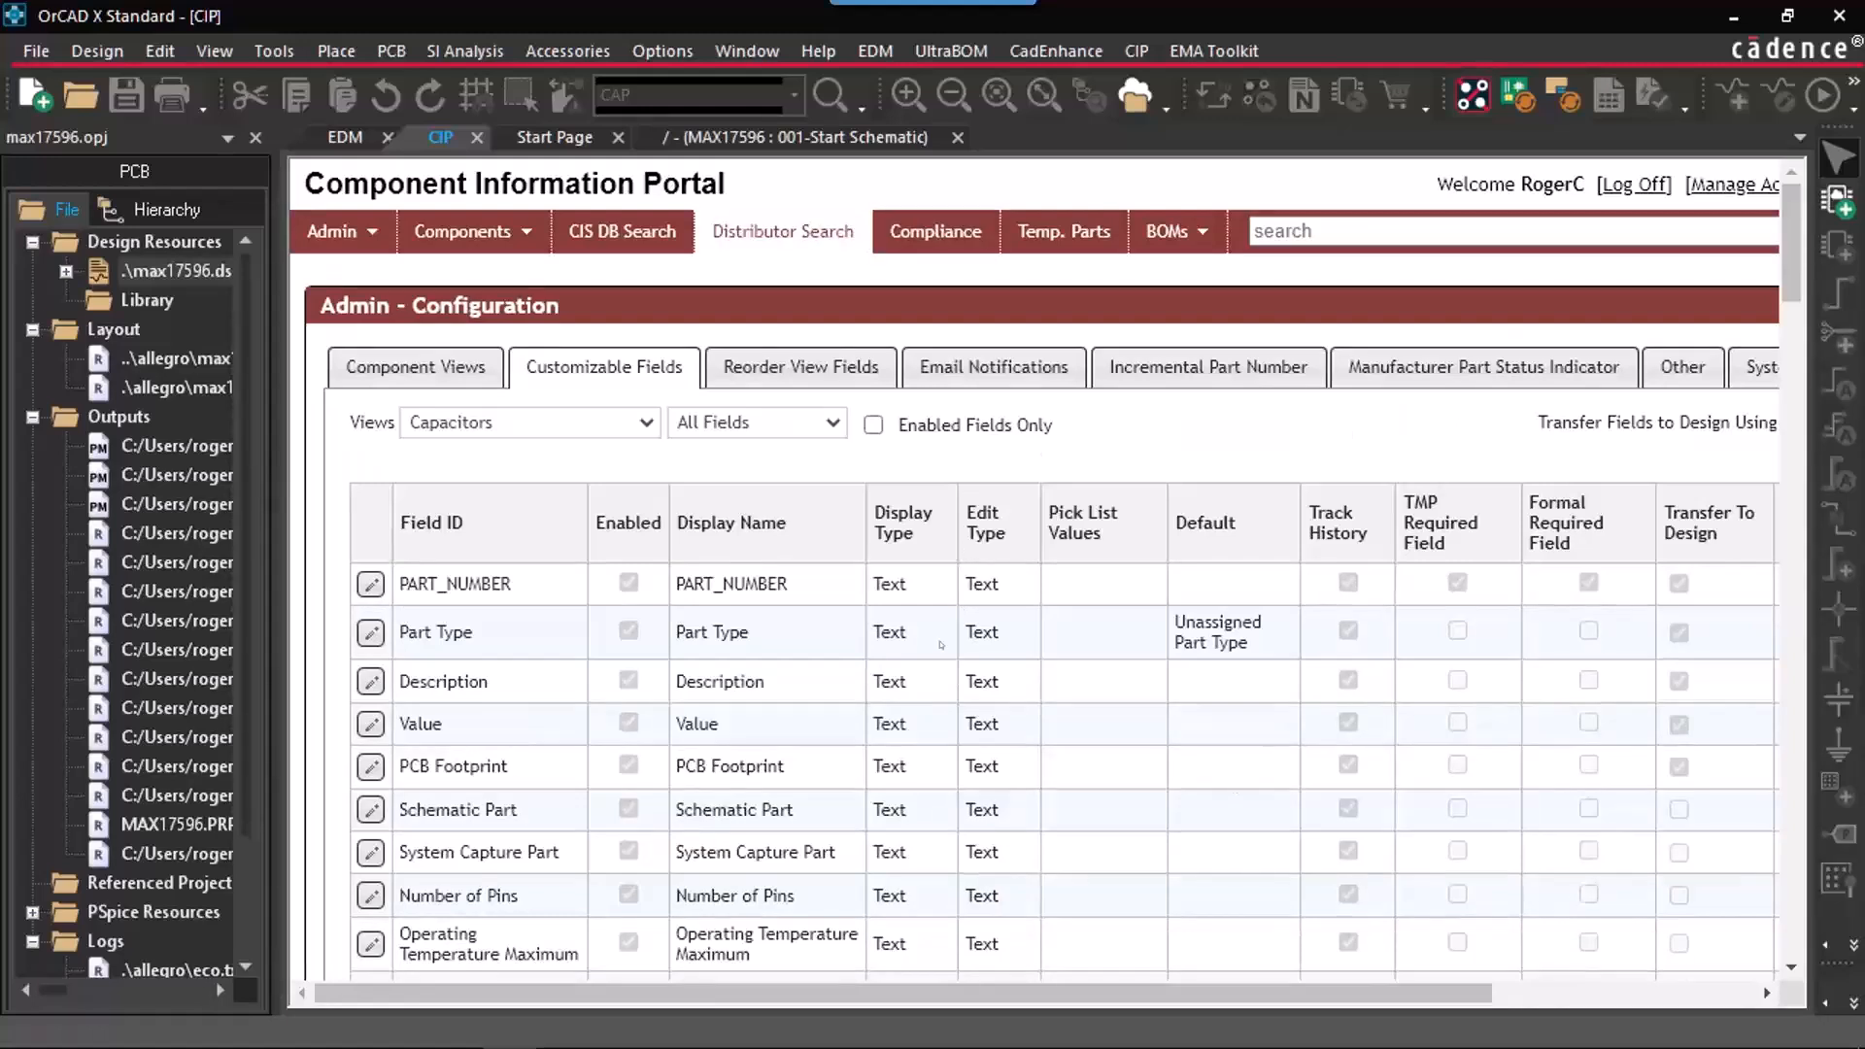
Step: Enable Arrow, DigiKey, Future, Mouser and Newark in the distributor search, and open the SiliconExpert compliance page
{"action": "left_click", "coordinate": [477, 367]}
{"action": "left_click", "coordinate": [694, 368]}
{"action": "left_click", "coordinate": [802, 367]}
{"action": "left_click", "coordinate": [913, 367]}
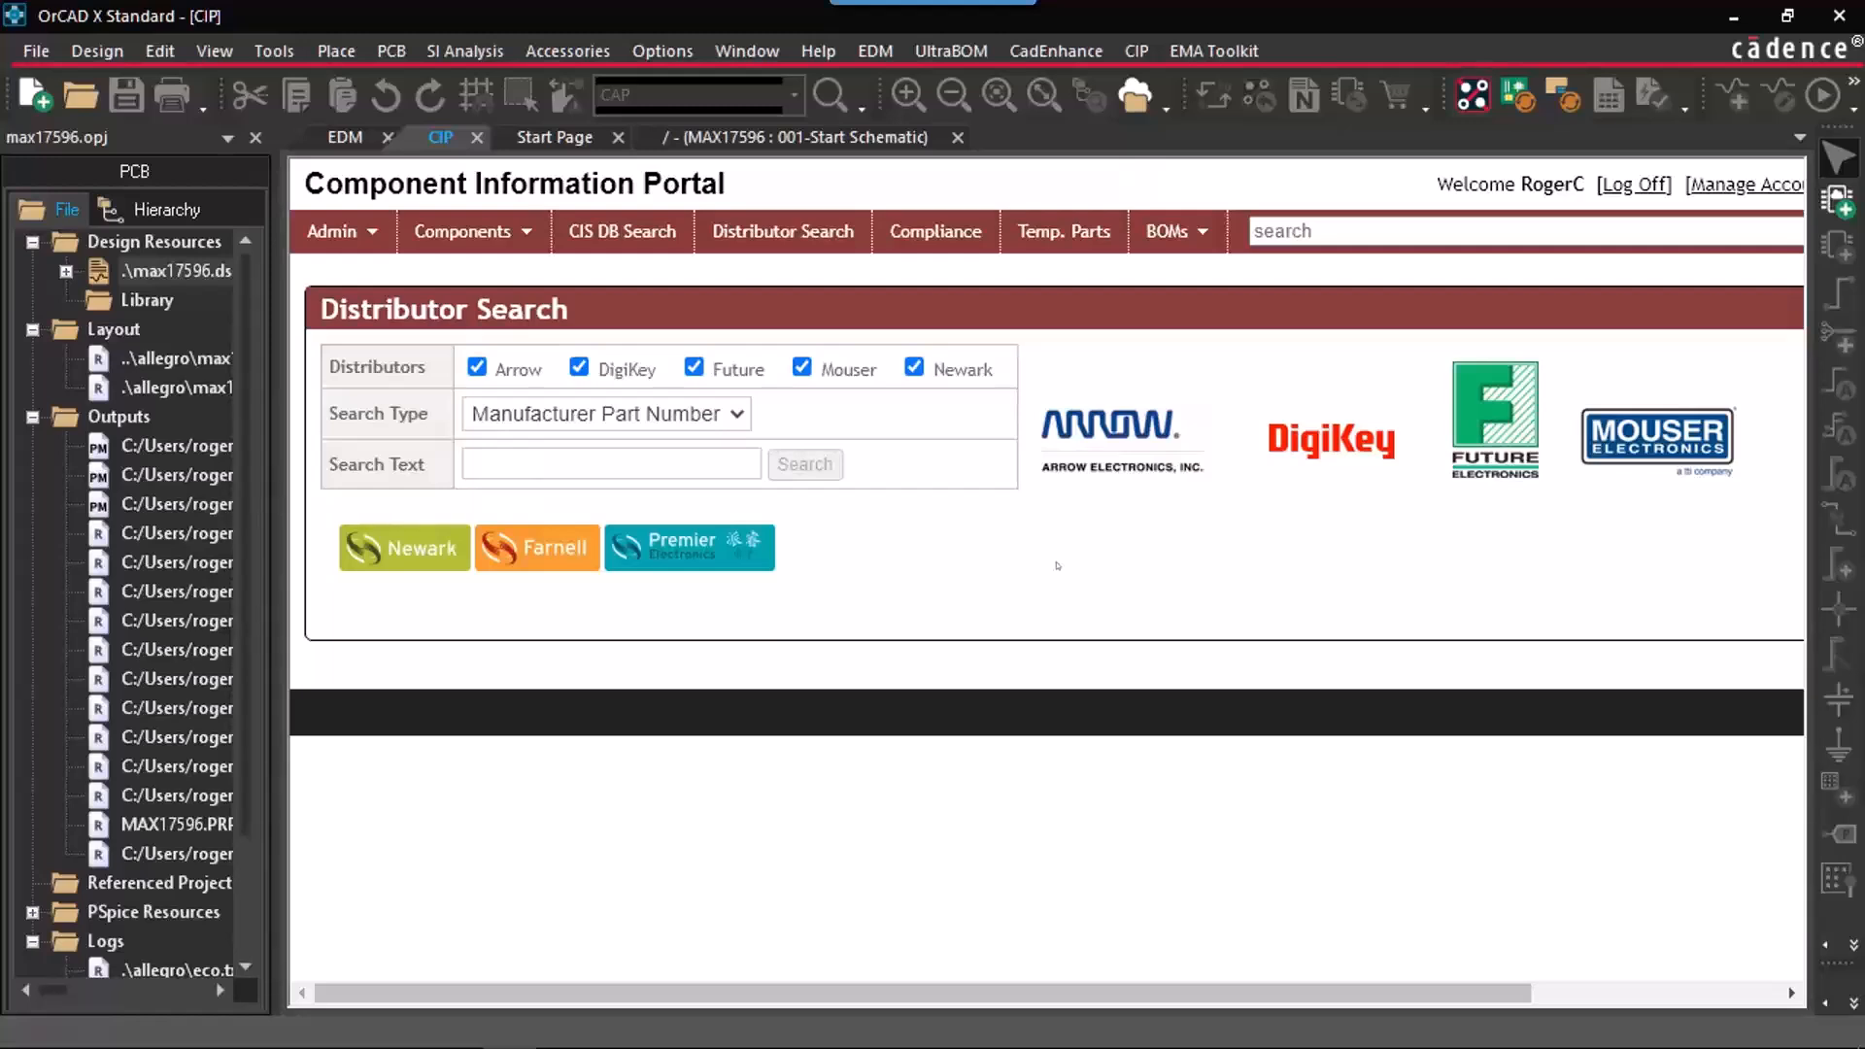
{"action": "left_click", "coordinate": [904, 235]}
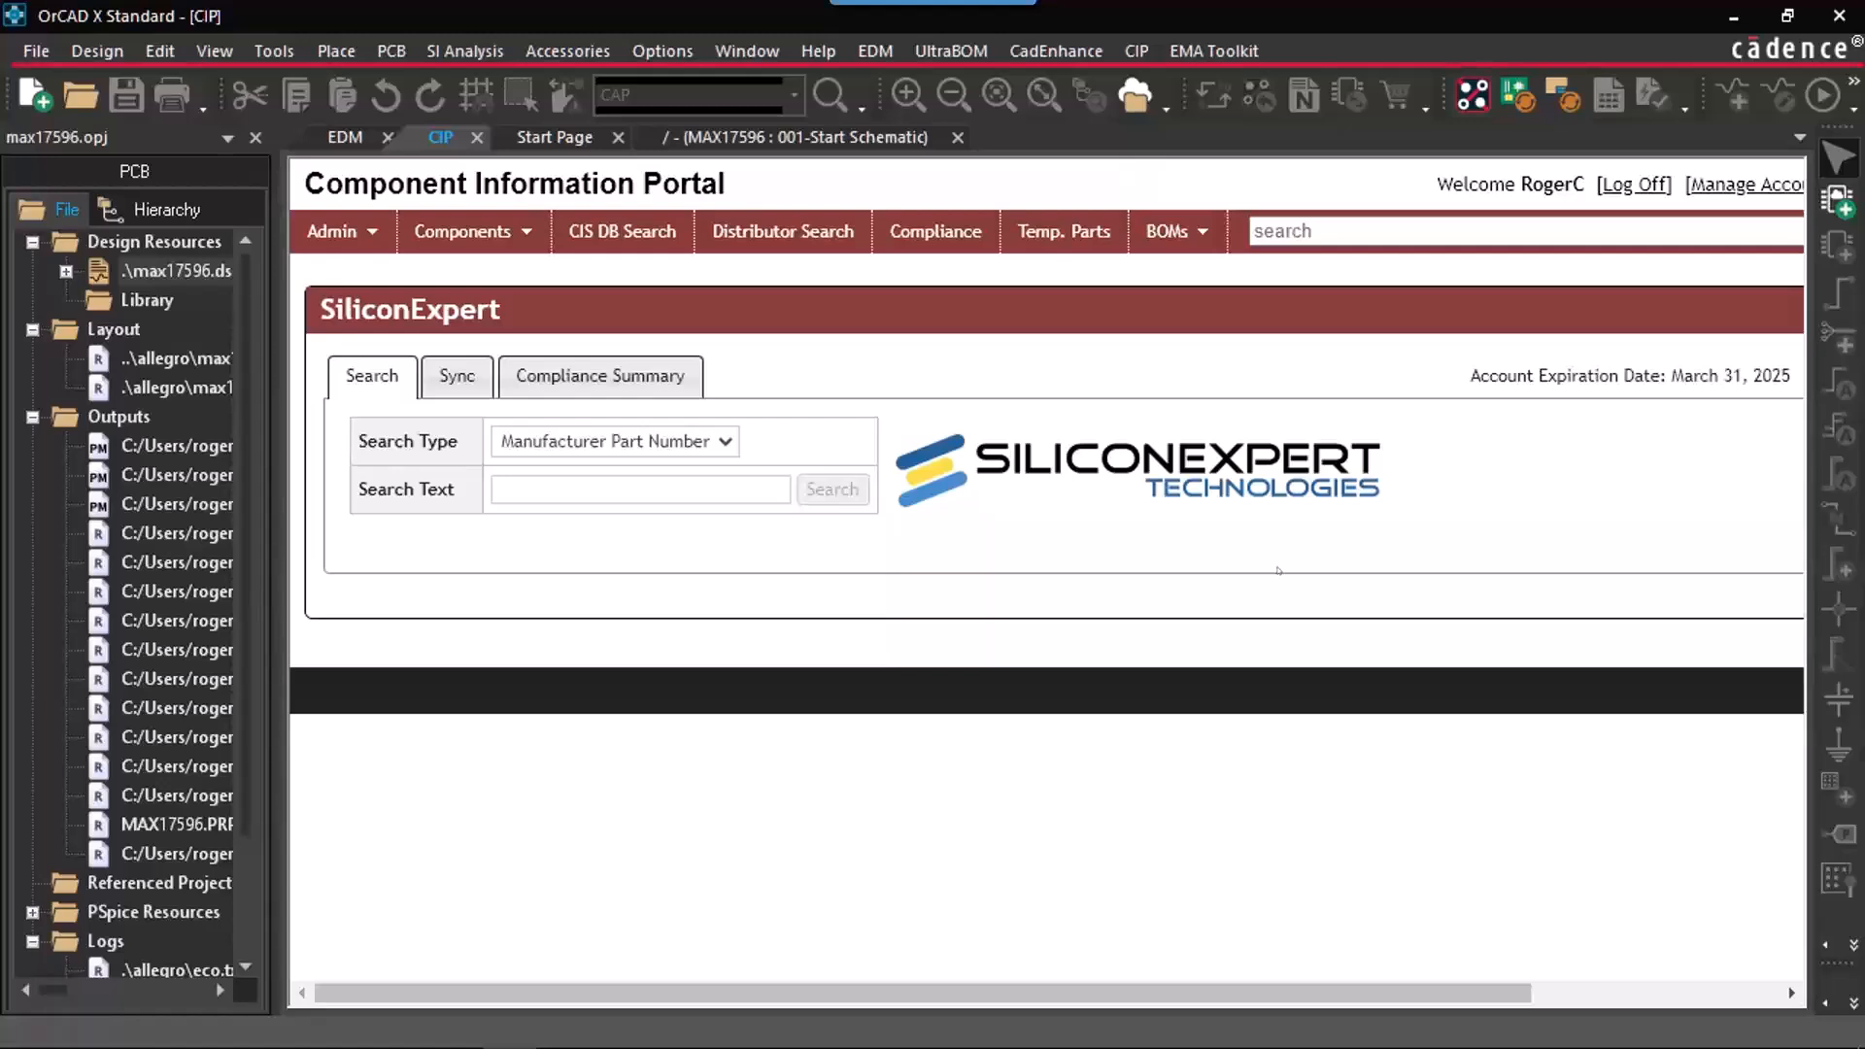
Step: Switch to the MAX17596 schematic and look over the placement and report commands available for the design
{"action": "left_click", "coordinate": [879, 139]}
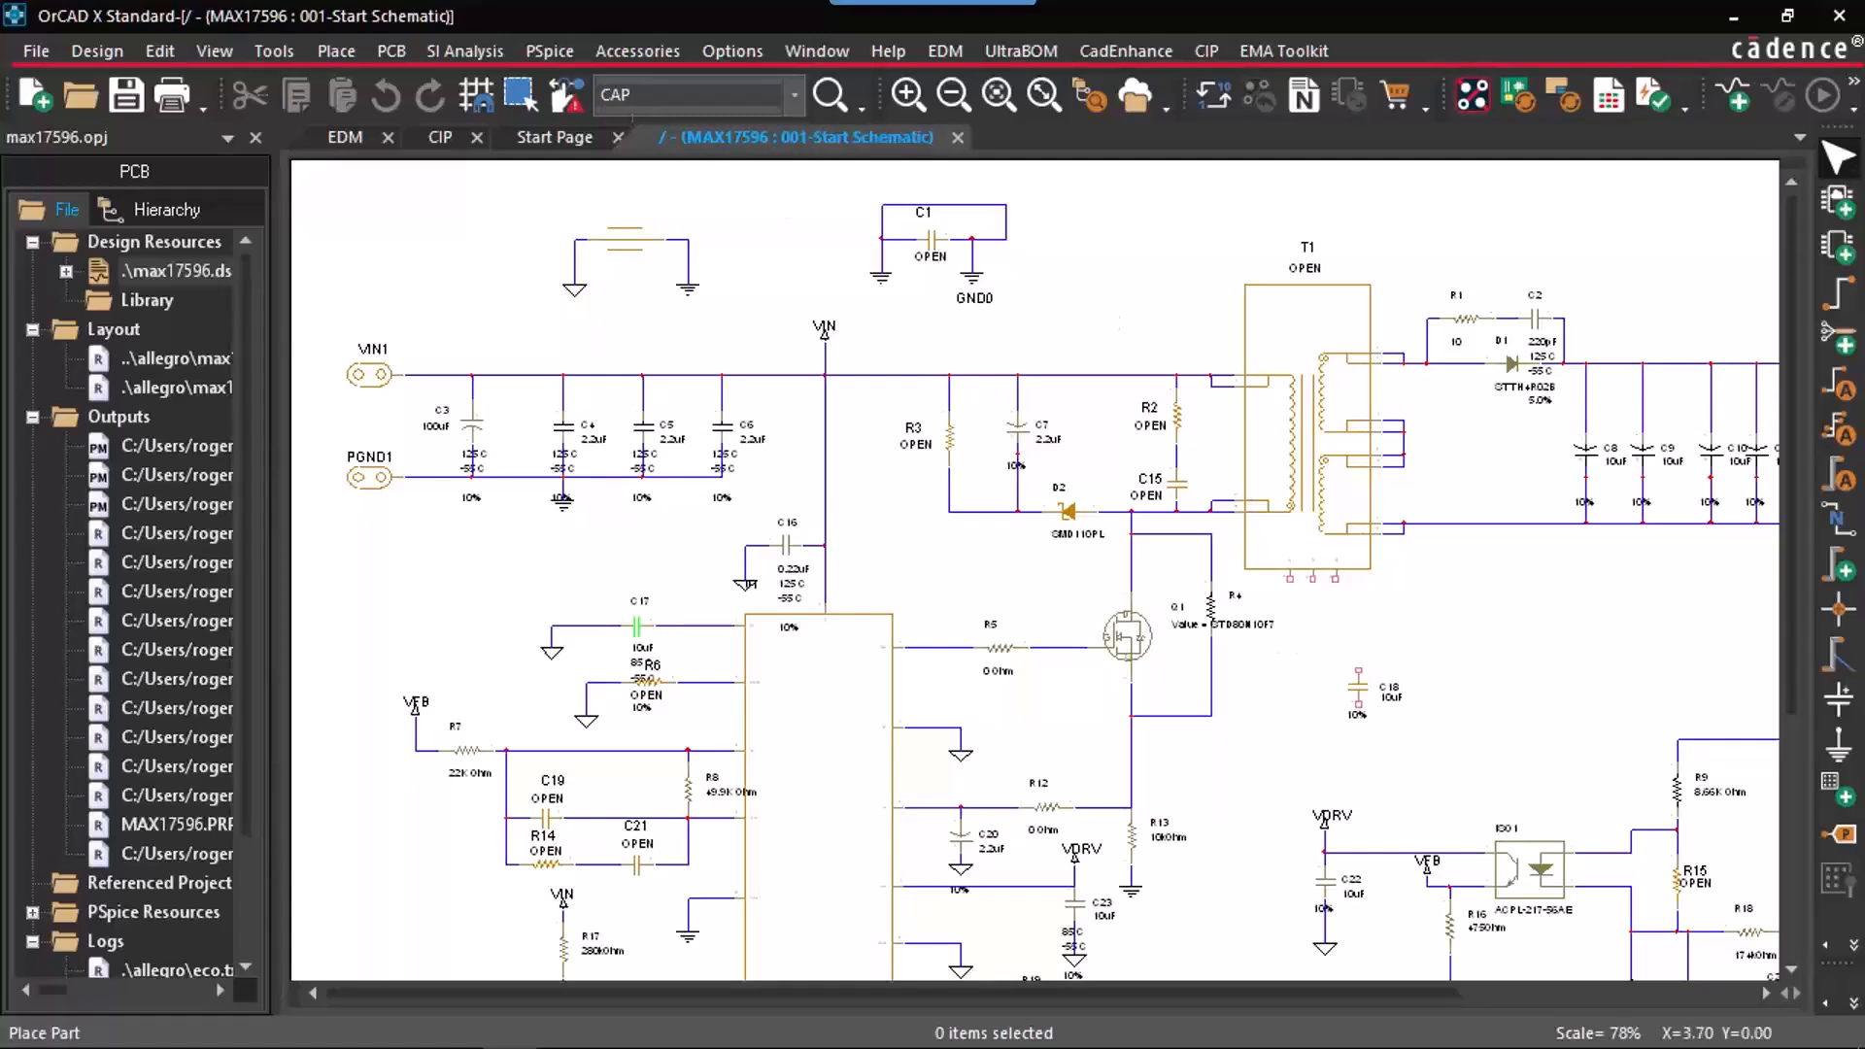
{"action": "left_click", "coordinate": [336, 51]}
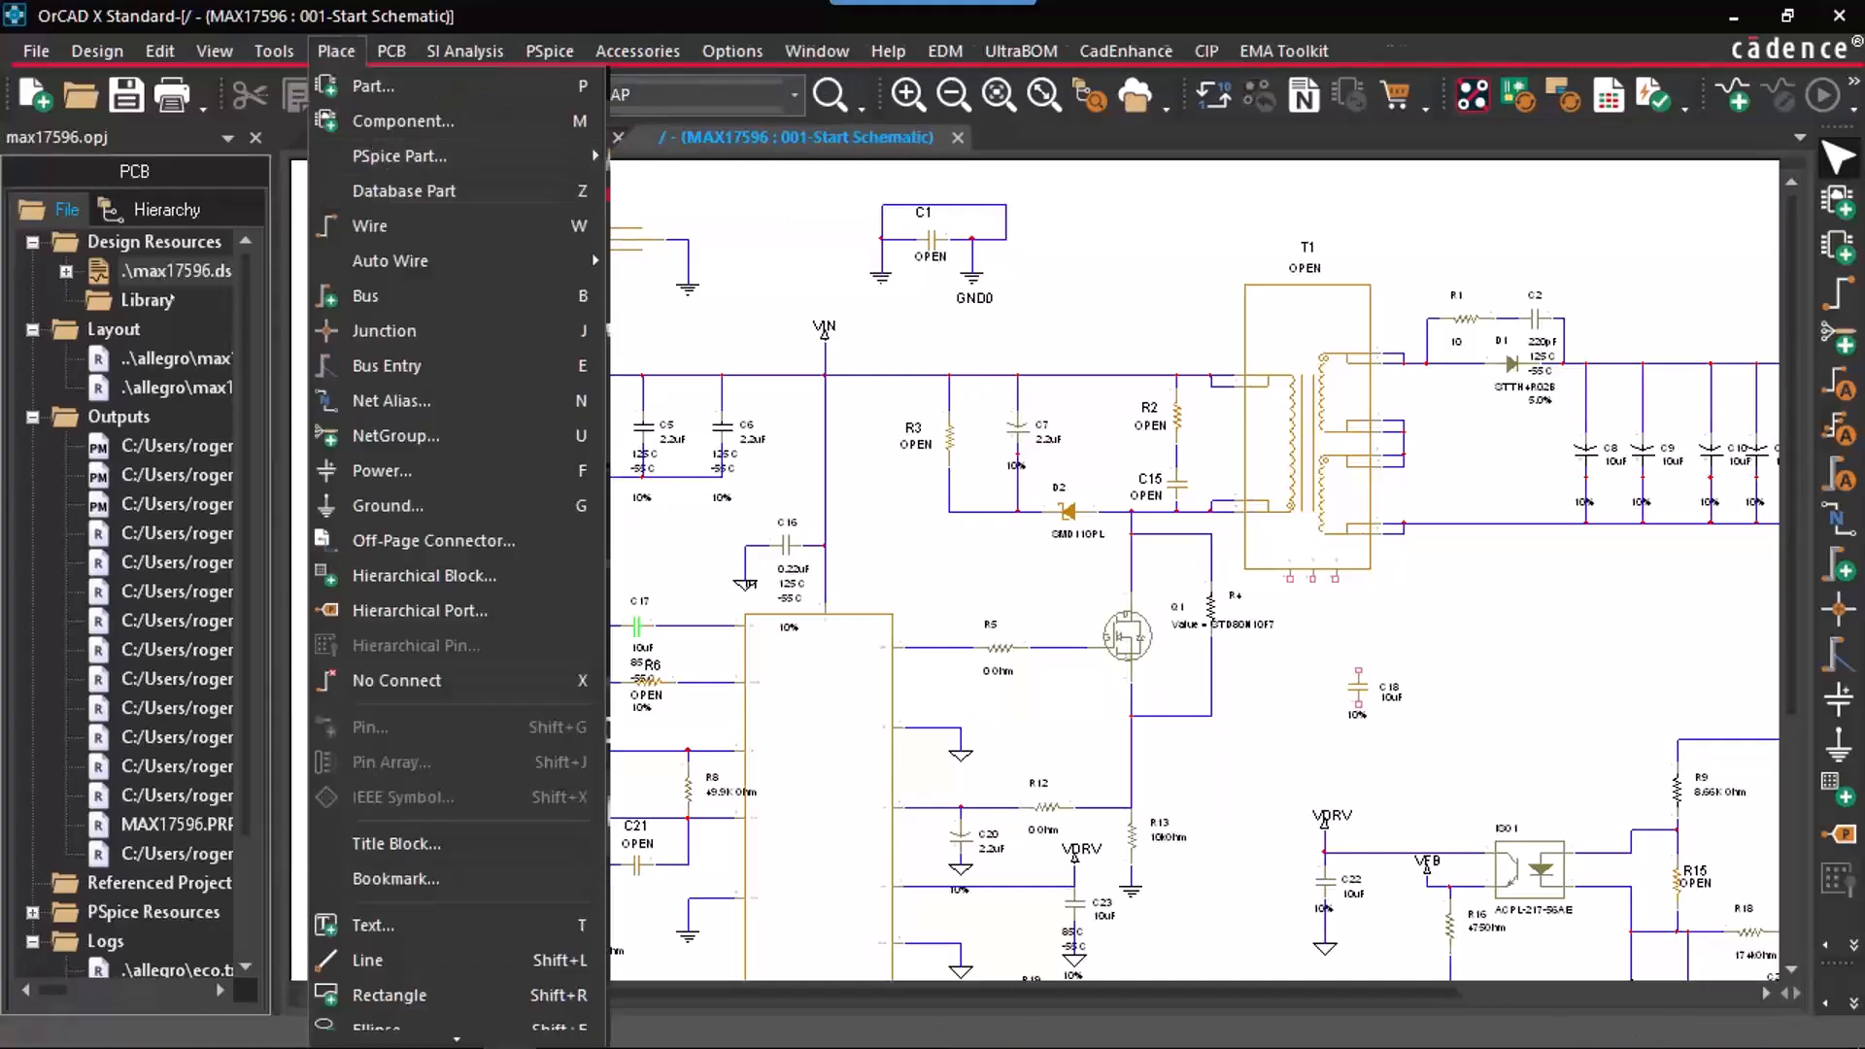
{"action": "right_click", "coordinate": [238, 274]}
{"action": "mouse_move", "coordinate": [388, 955]}
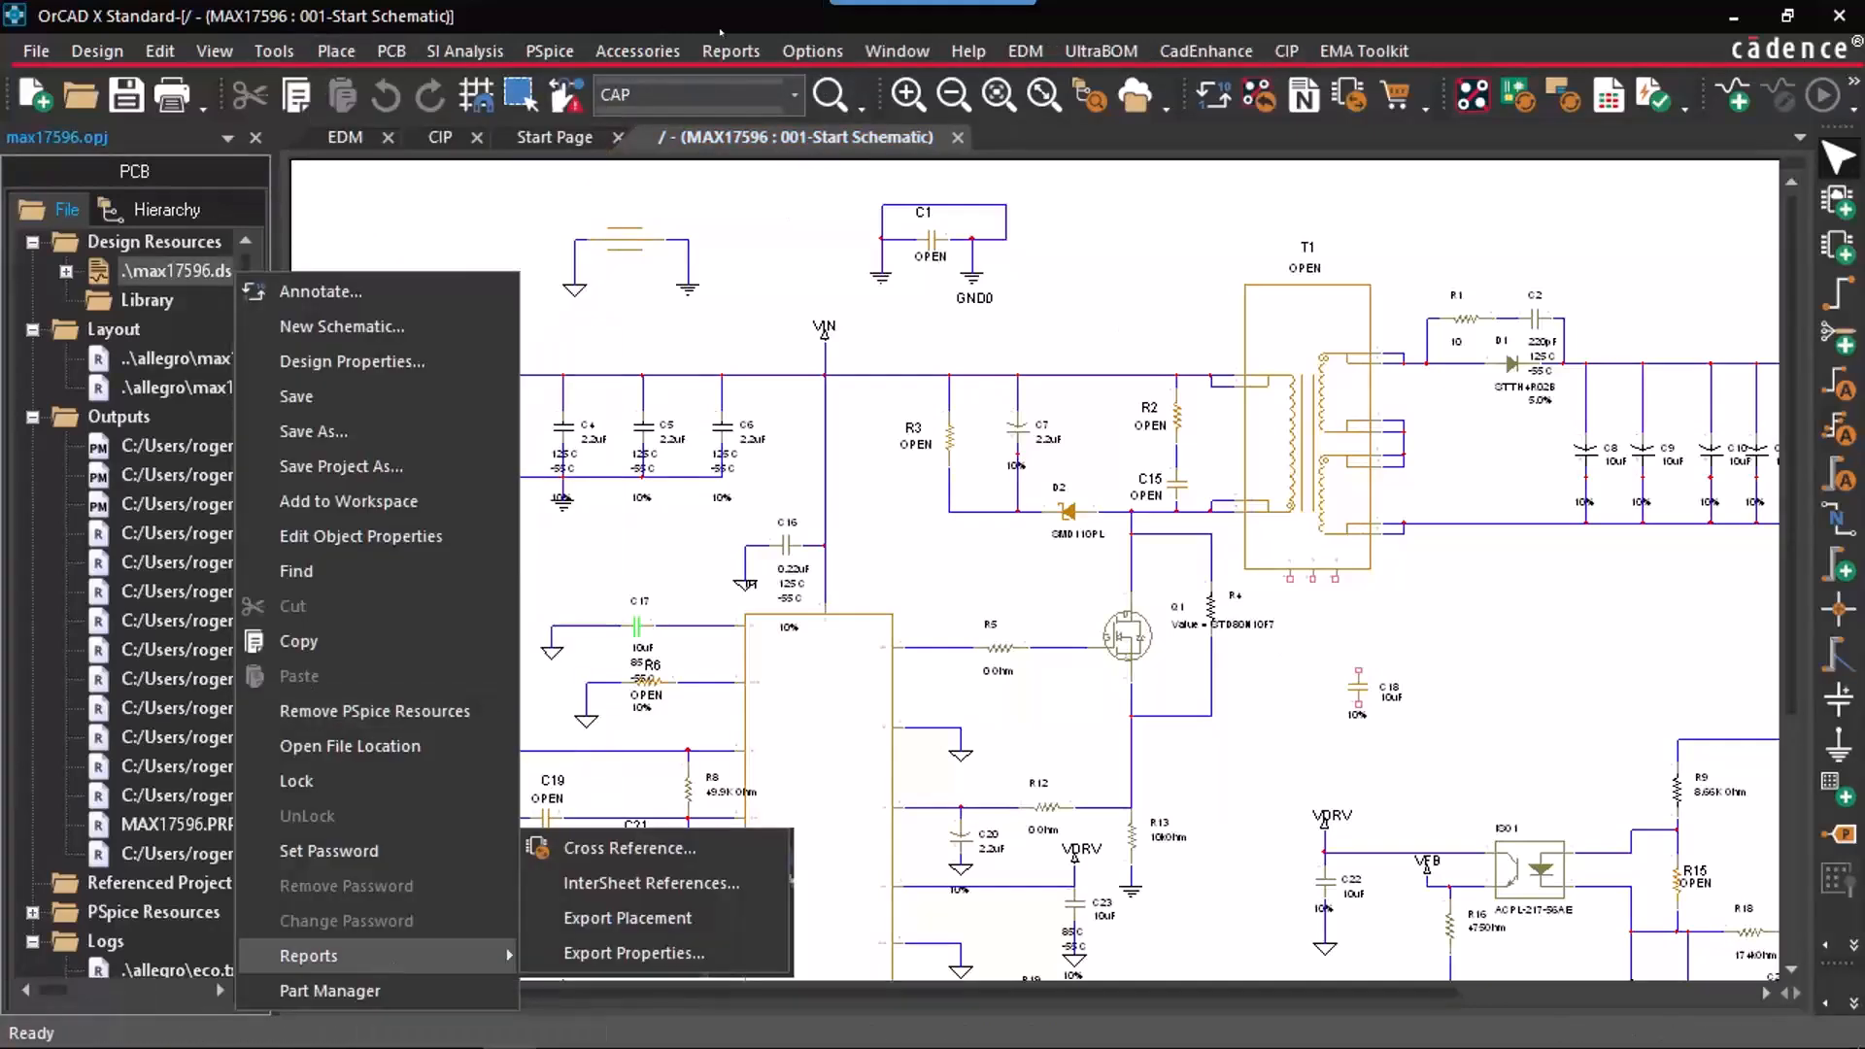
{"action": "left_click", "coordinate": [735, 45]}
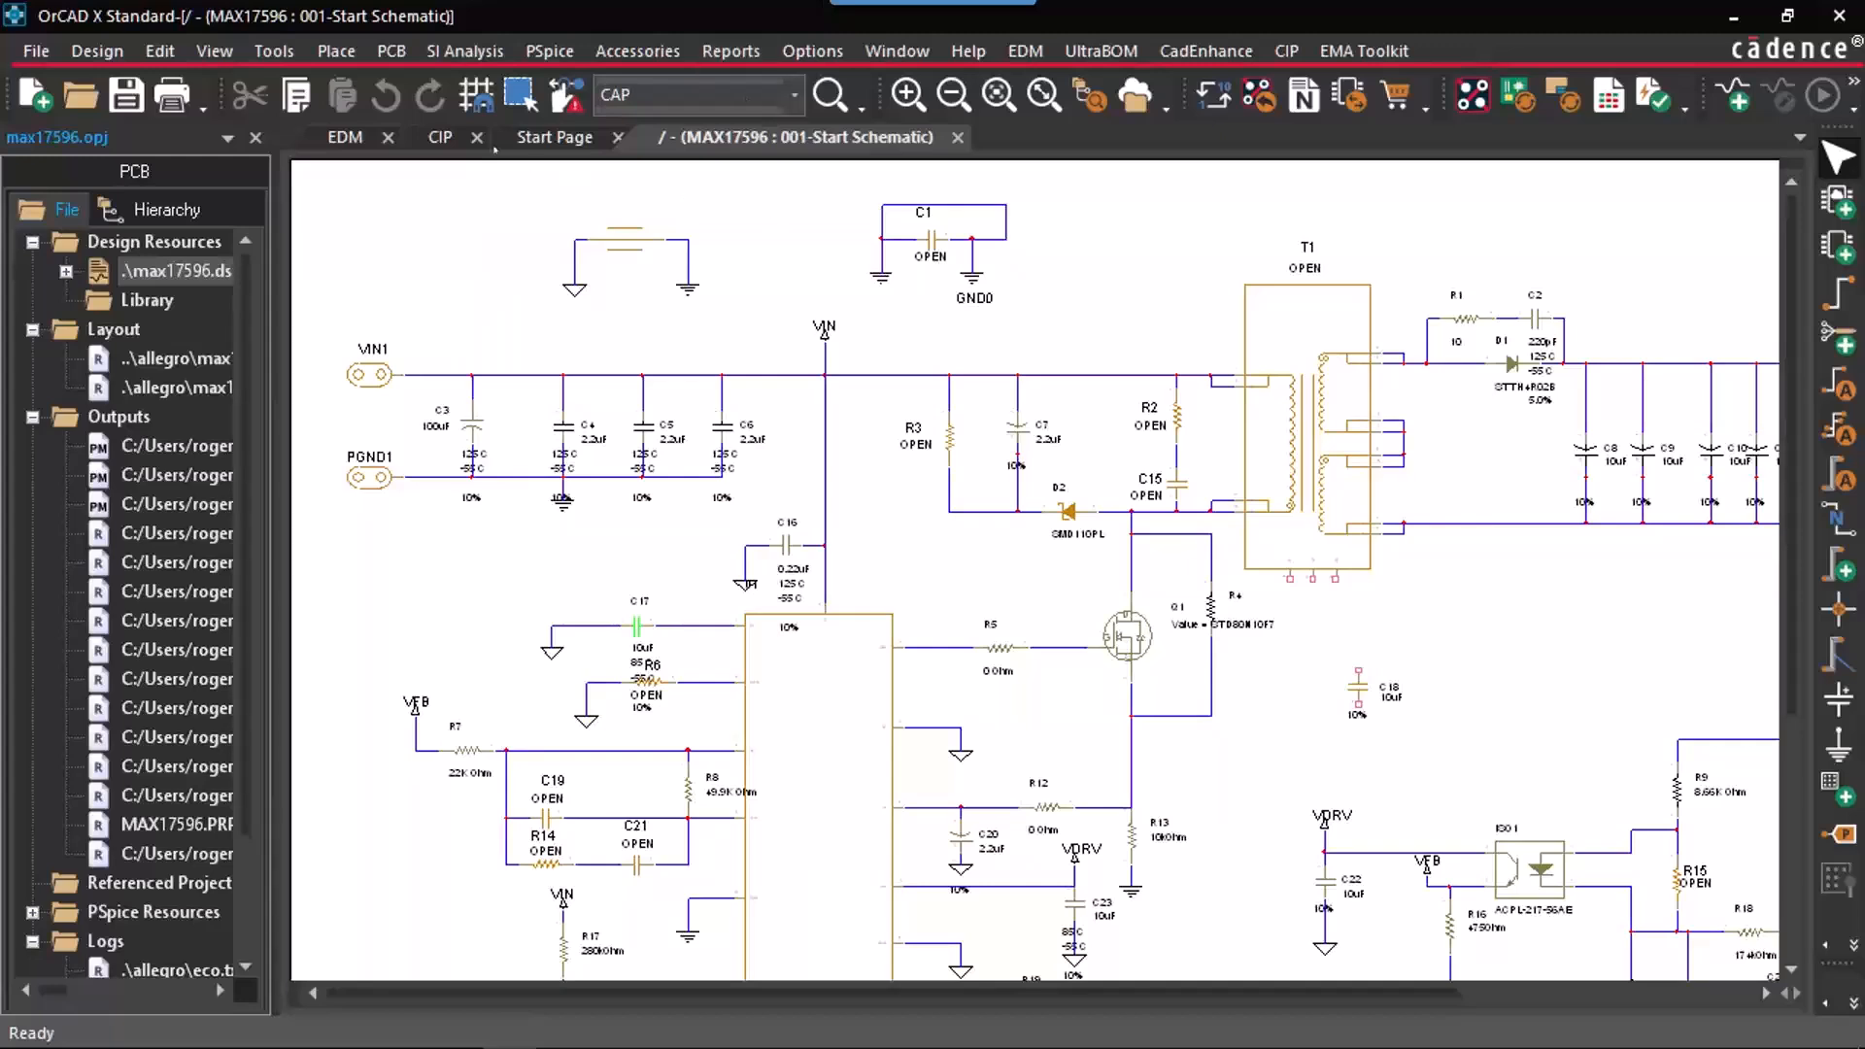
Step: Return to the portal, view the compliance summary for all parts, and list the parts in the [6, ∞) YearsEOL group
{"action": "left_click", "coordinate": [445, 139]}
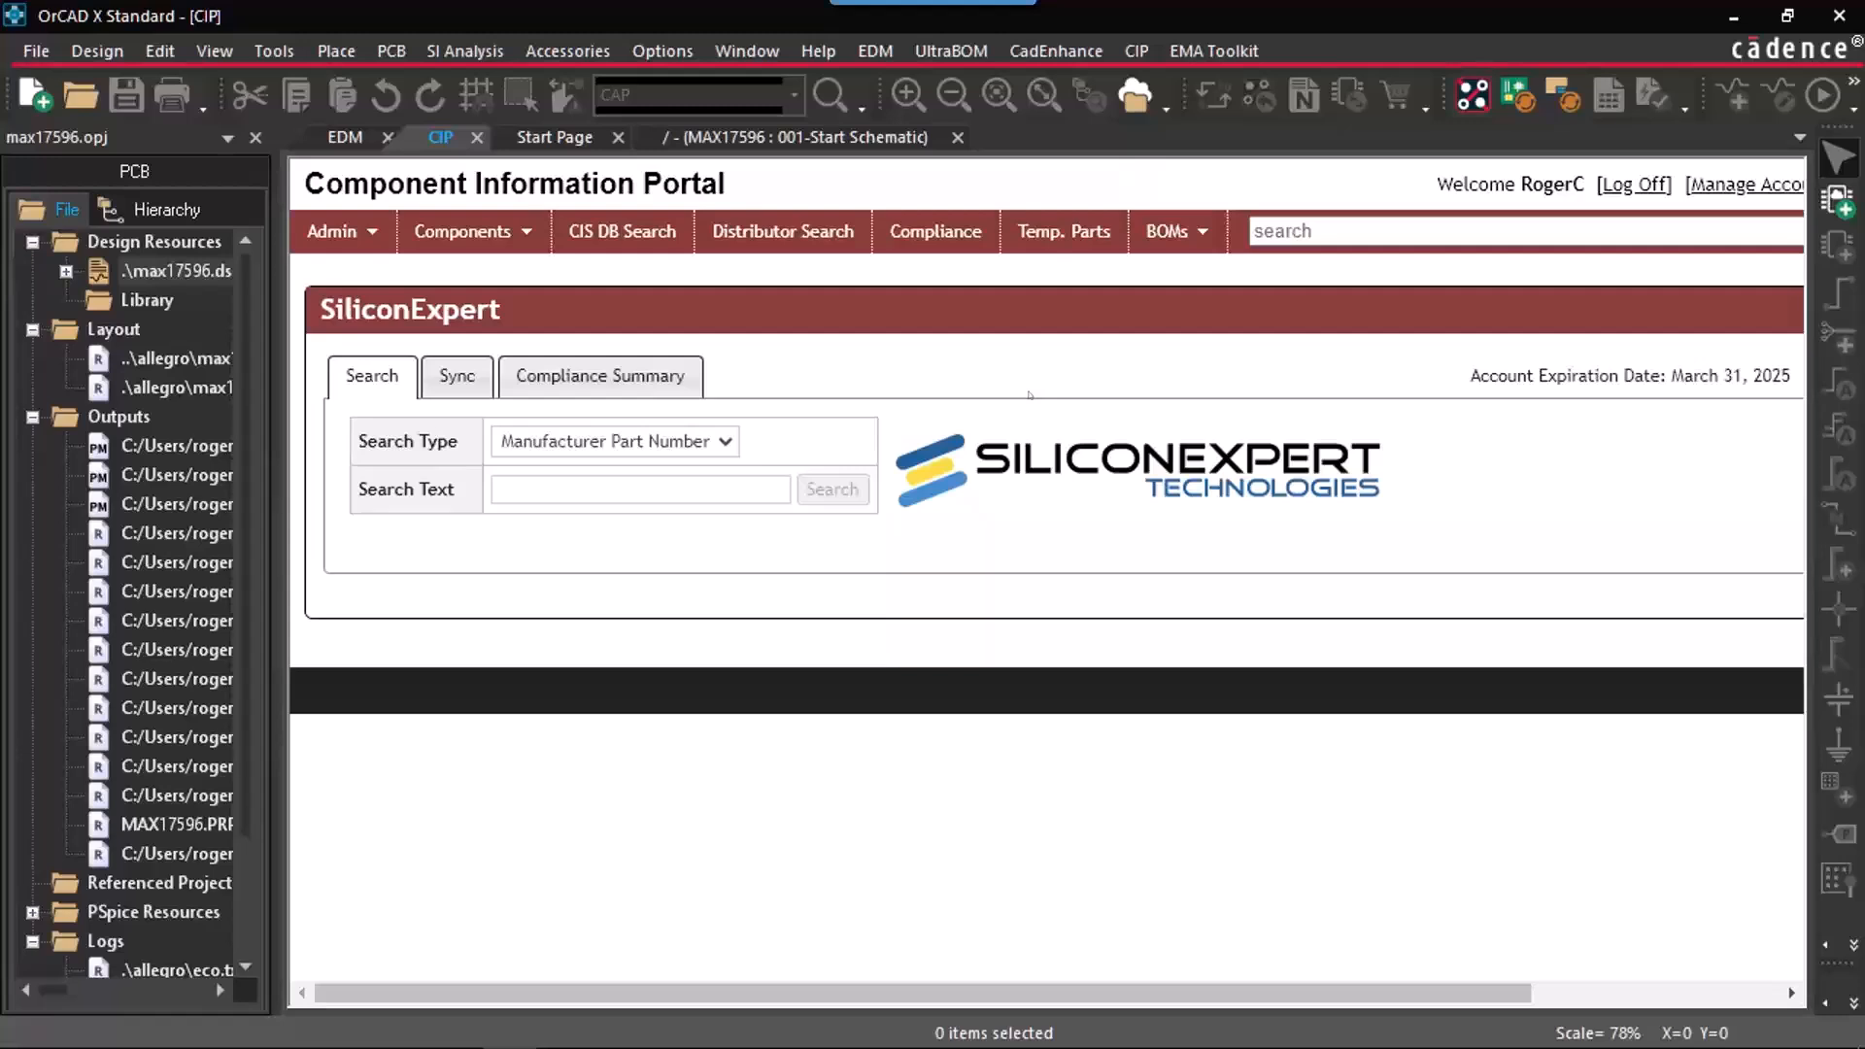
{"action": "mouse_move", "coordinate": [389, 296]}
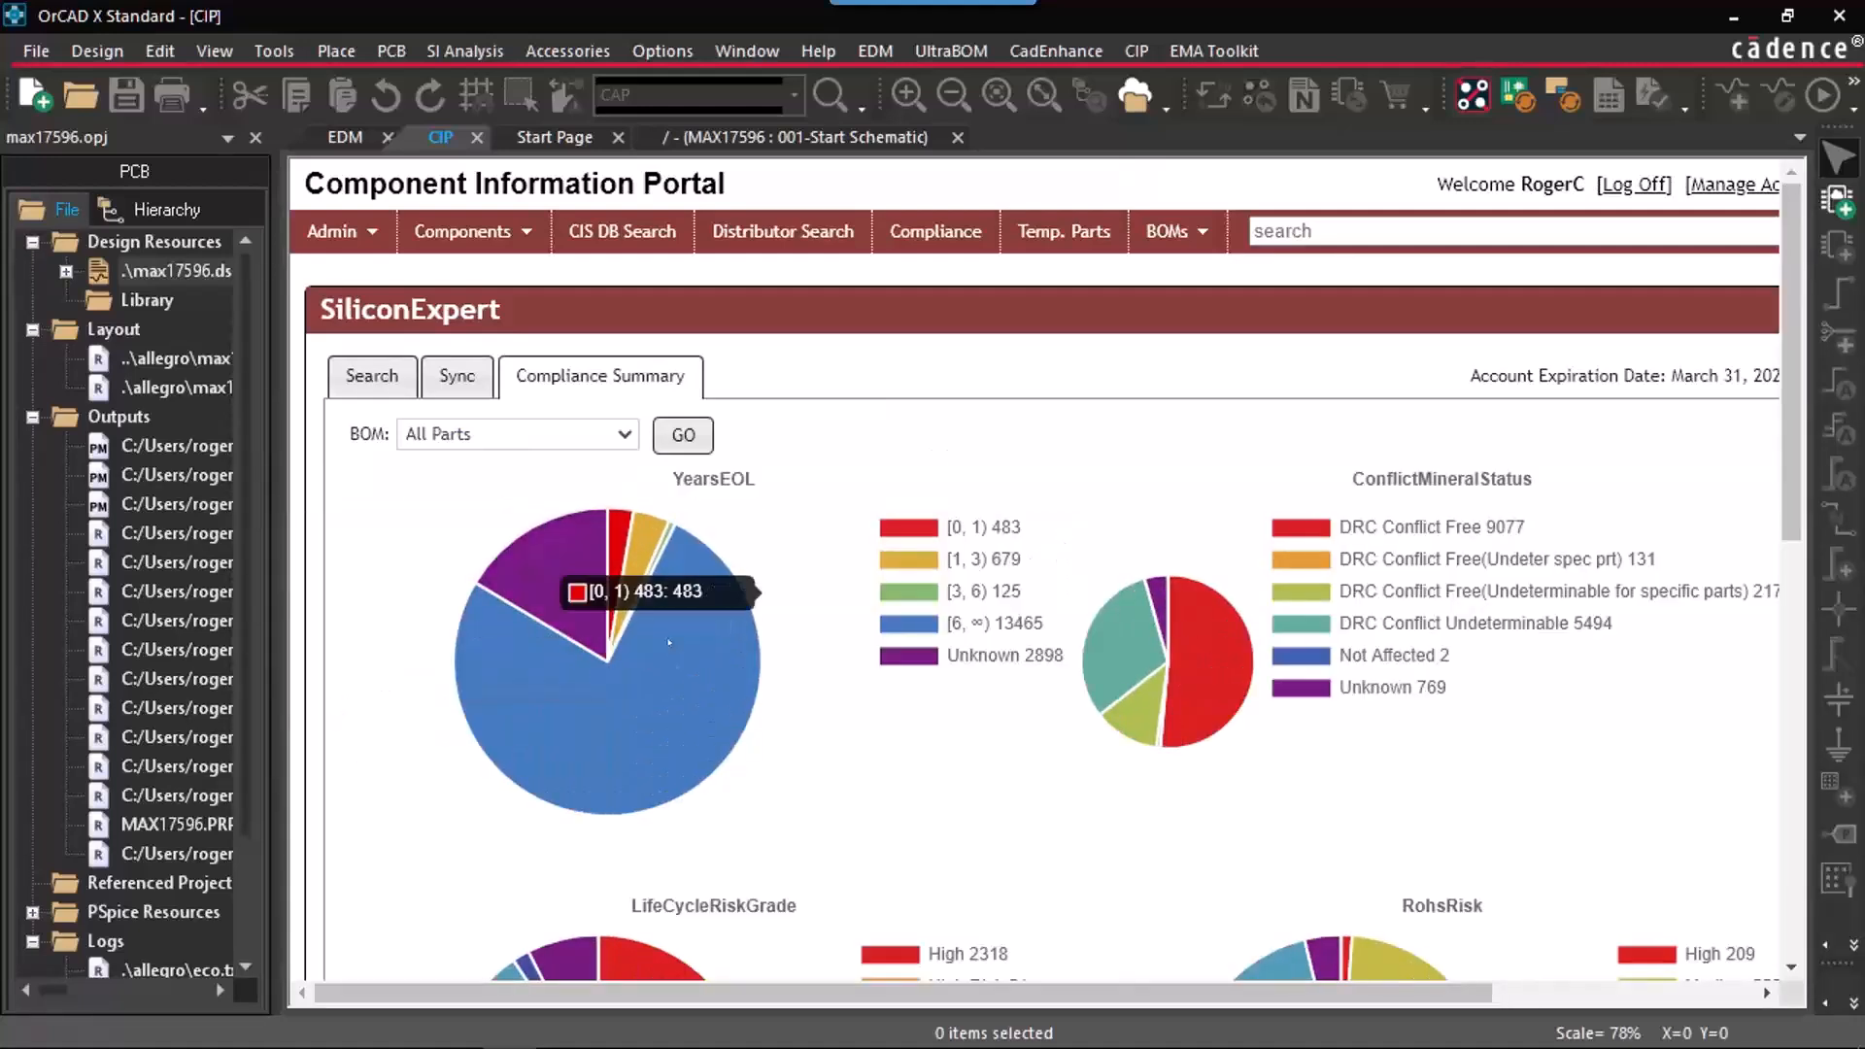
{"action": "left_click", "coordinate": [703, 654]}
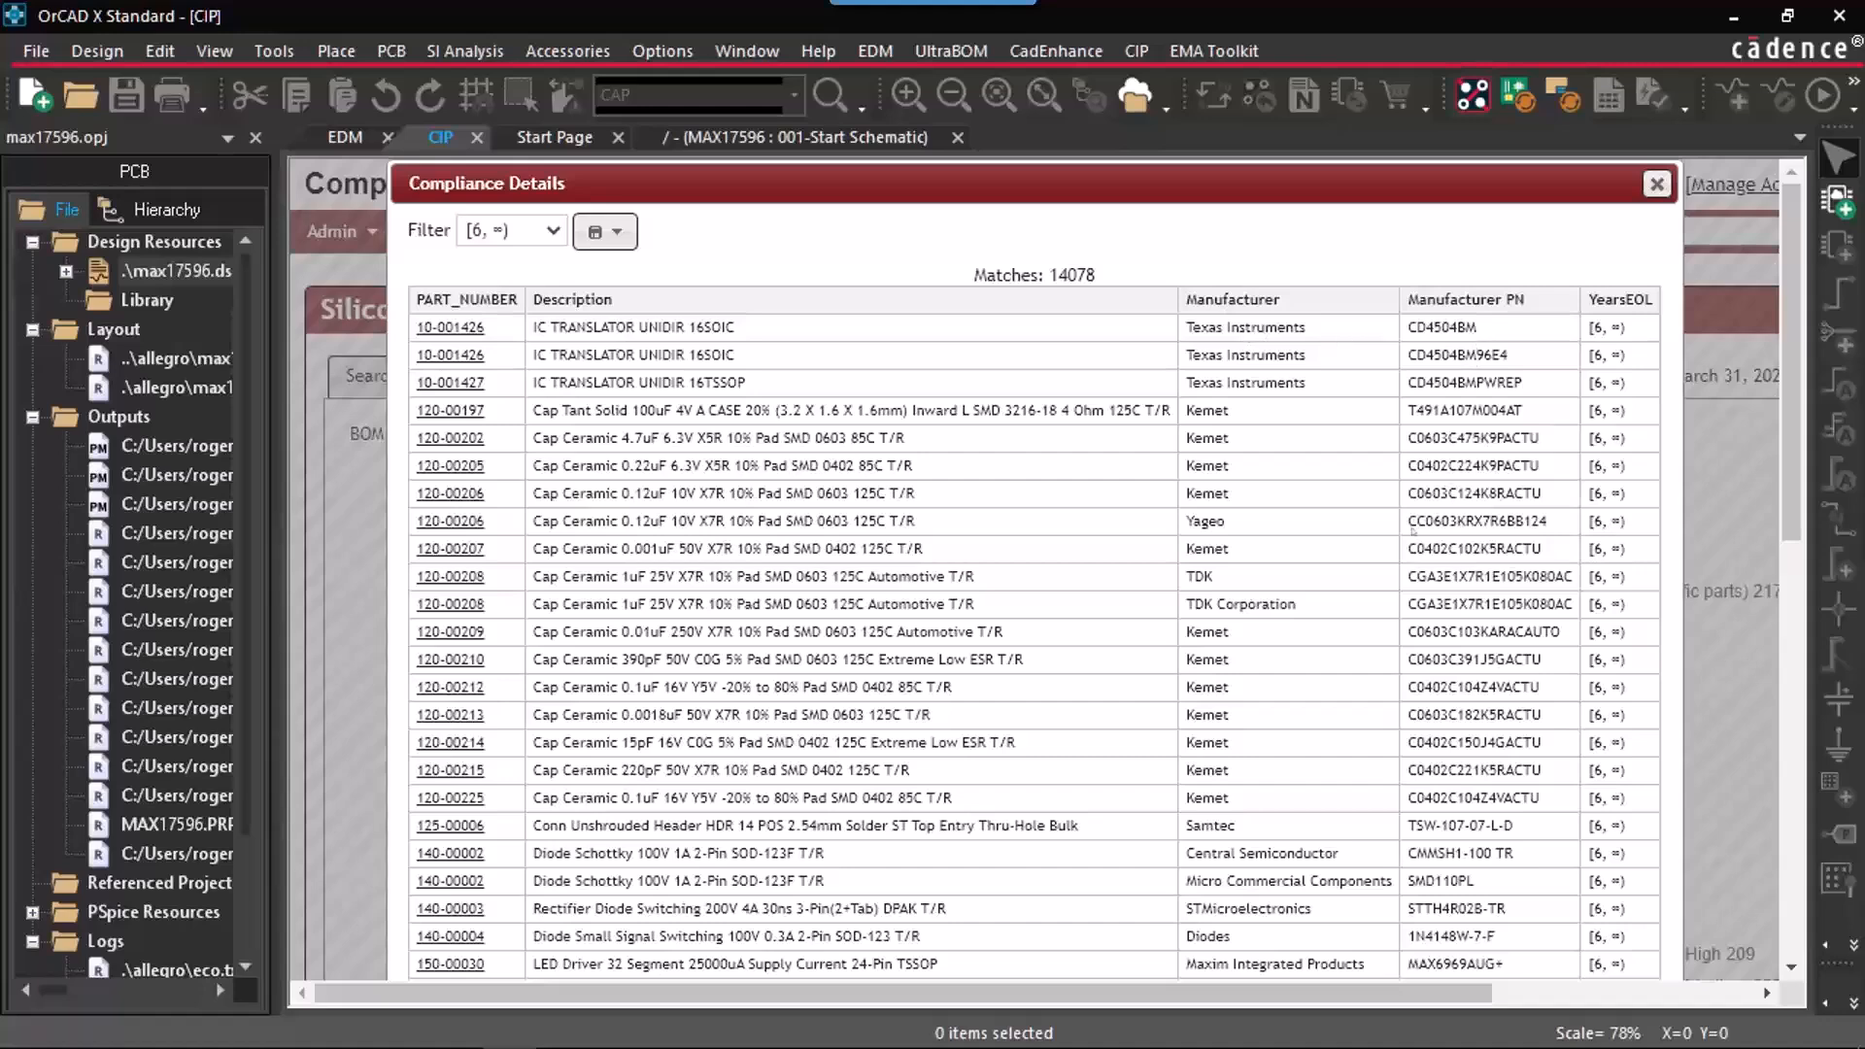
Step: Examine part 10-001426 from its component details through its SiliconExpert lifecycle, packaging, RoHS, pricing and risk data
{"action": "scroll", "coordinate": [1358, 684], "scroll_direction": "down", "scroll_amount": 3}
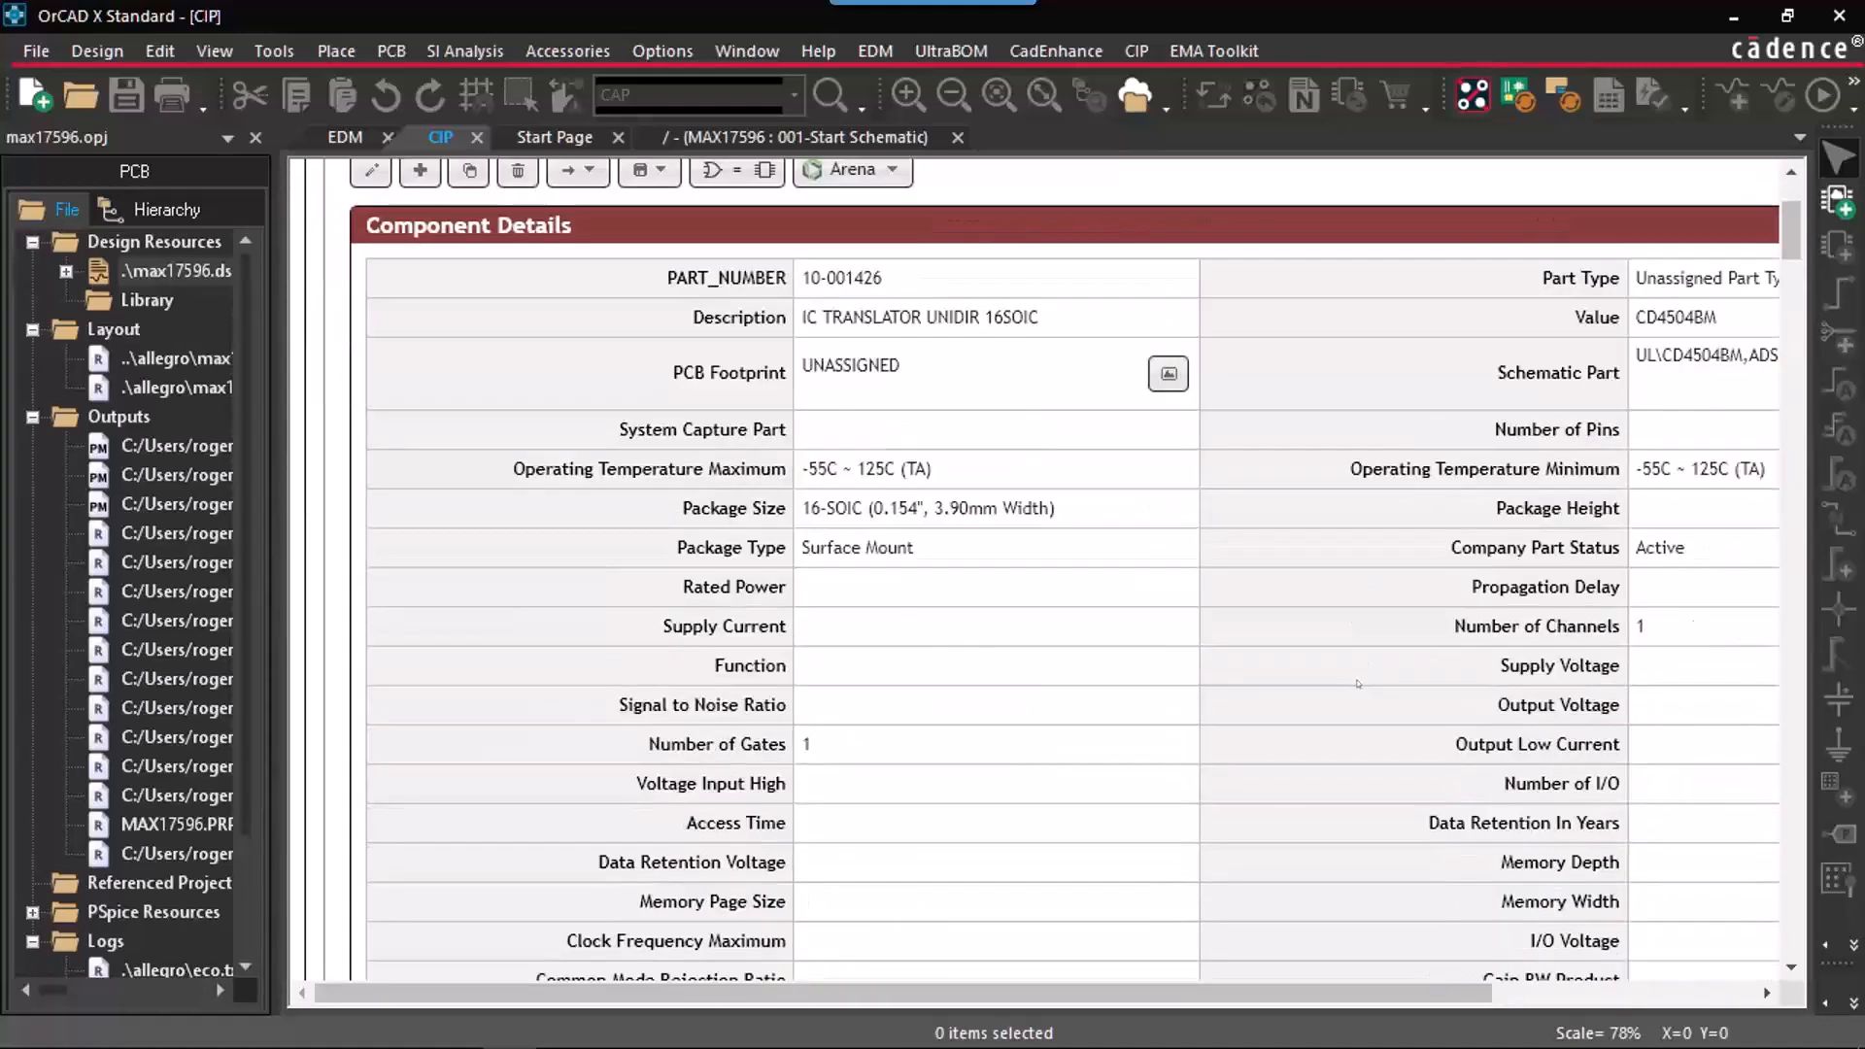
{"action": "scroll", "coordinate": [1330, 622], "scroll_direction": "up", "scroll_amount": 3}
{"action": "scroll", "coordinate": [1308, 559], "scroll_direction": "down", "scroll_amount": 15}
{"action": "left_click_drag", "start_coordinate": [1310, 990], "coordinate": [1403, 990]}
{"action": "scroll", "coordinate": [1374, 710], "scroll_direction": "down", "scroll_amount": 1}
{"action": "scroll", "coordinate": [1374, 710], "scroll_direction": "down", "scroll_amount": 4}
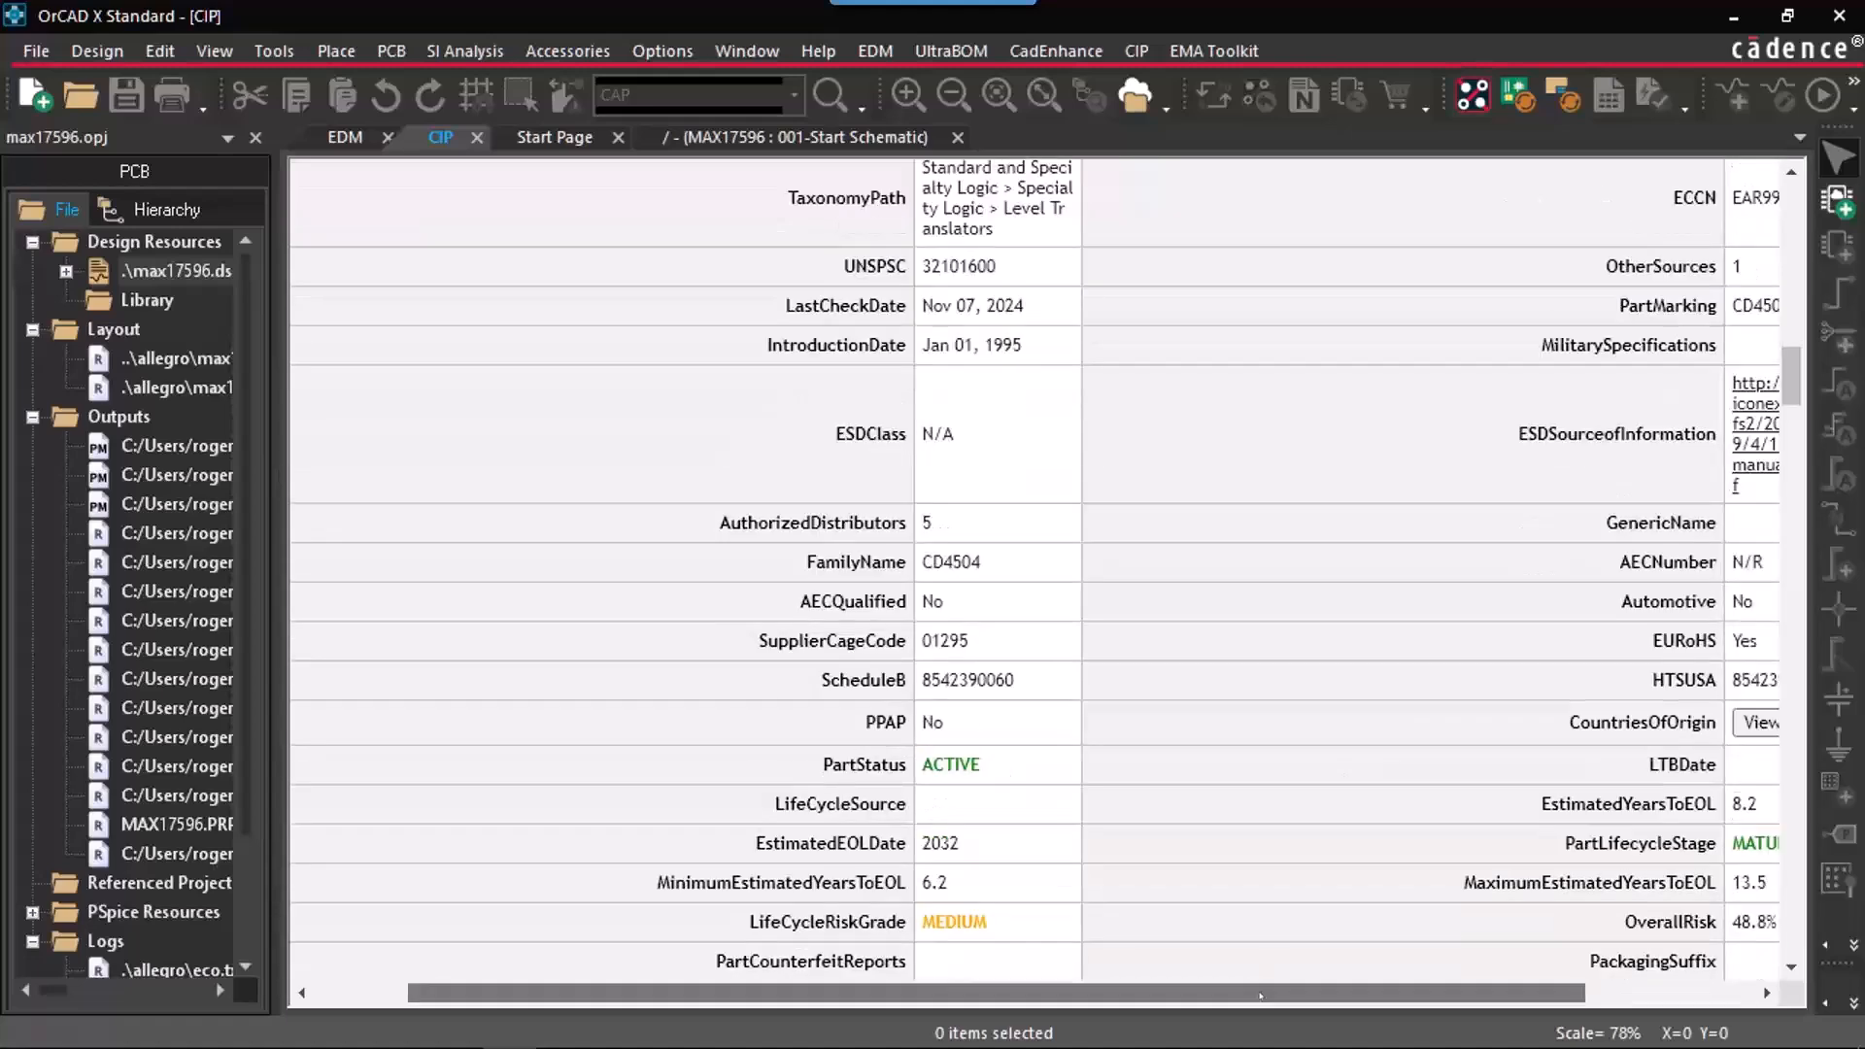
{"action": "left_click_drag", "start_coordinate": [1259, 995], "coordinate": [1282, 995]}
{"action": "scroll", "coordinate": [1272, 796], "scroll_direction": "down", "scroll_amount": 3}
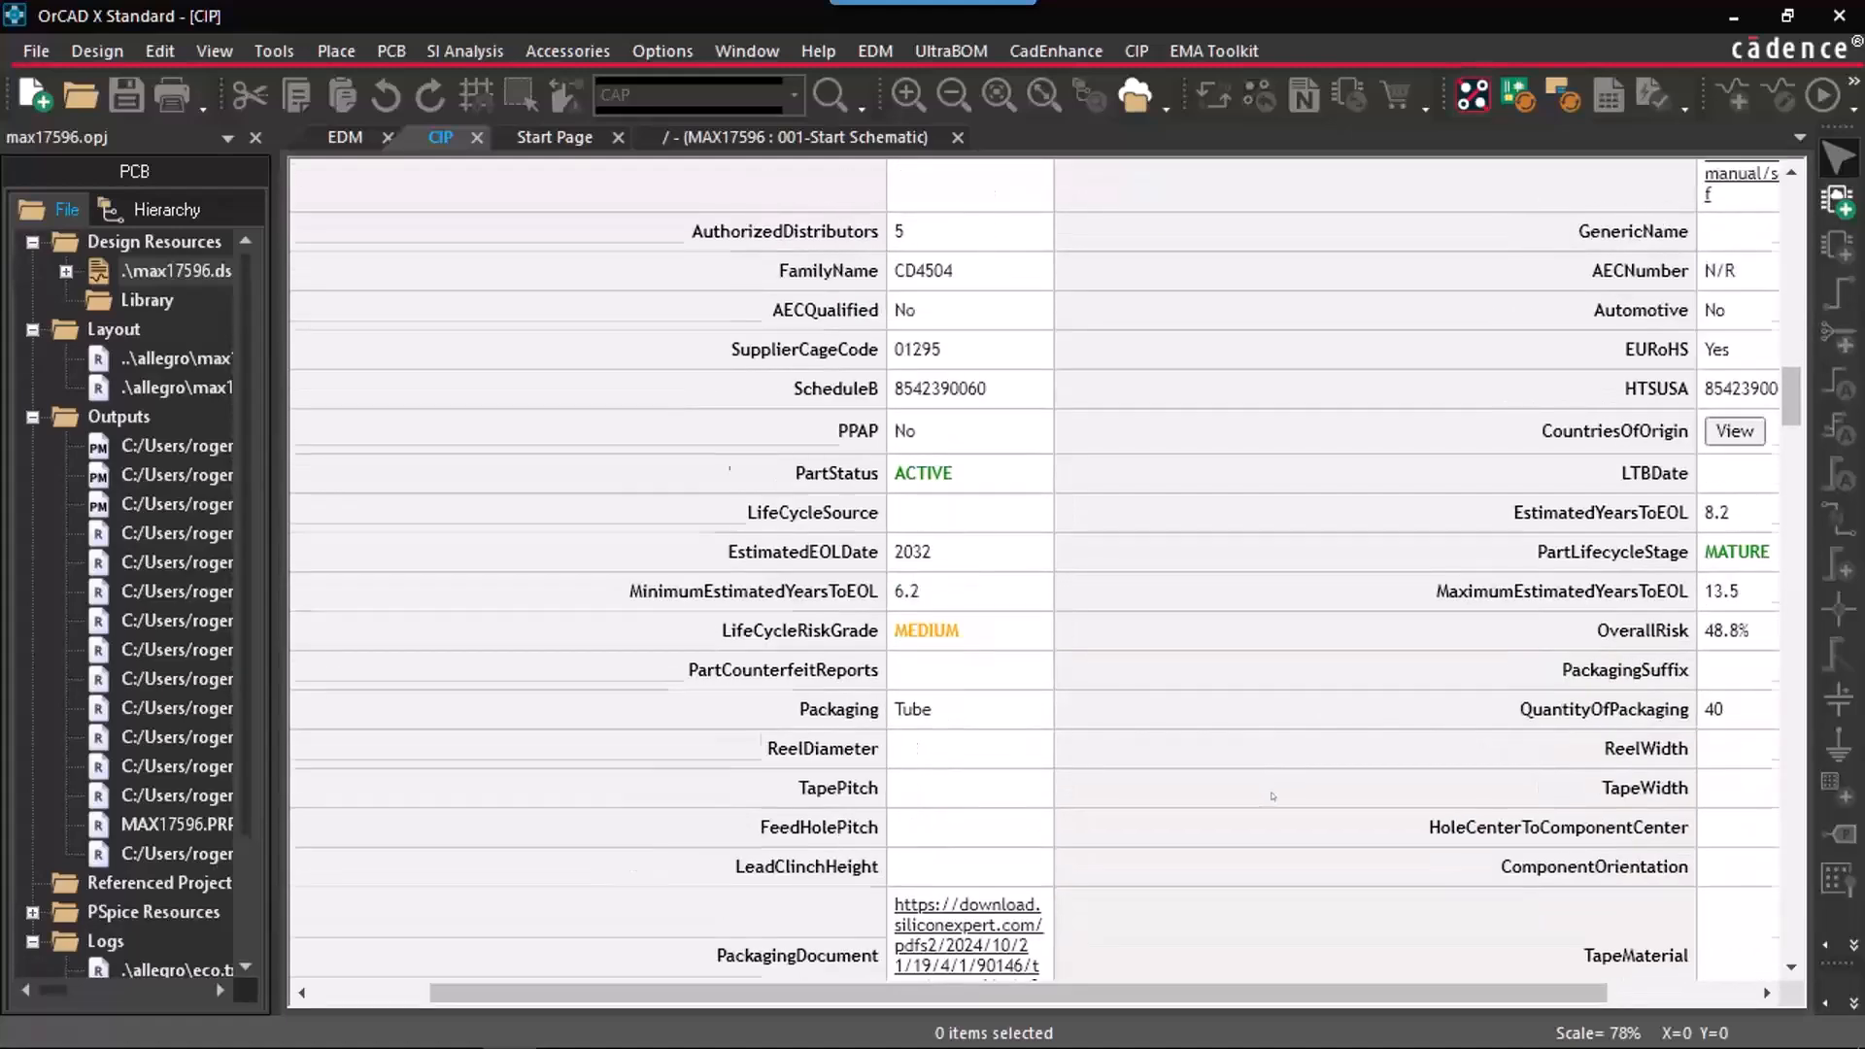
{"action": "scroll", "coordinate": [991, 563], "scroll_direction": "down", "scroll_amount": 2}
{"action": "scroll", "coordinate": [1567, 667], "scroll_direction": "down", "scroll_amount": 5}
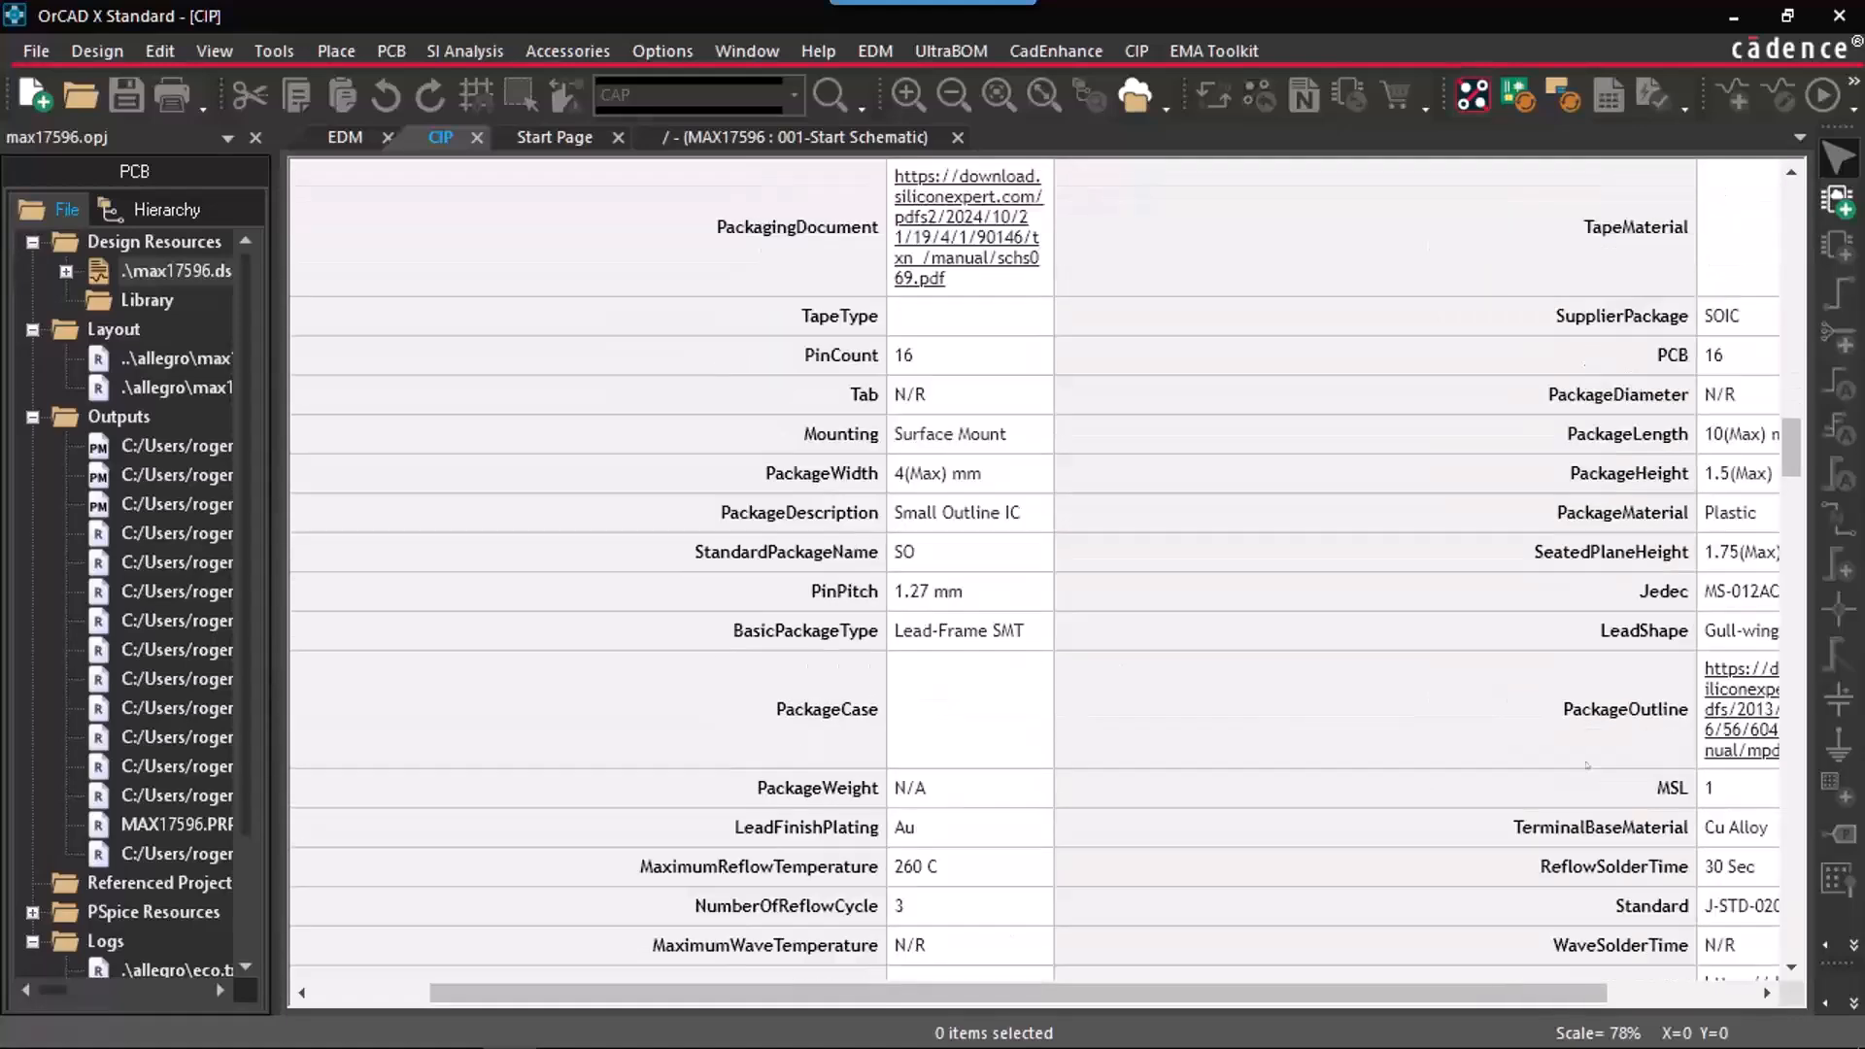
{"action": "scroll", "coordinate": [1558, 808], "scroll_direction": "down", "scroll_amount": 6}
{"action": "scroll", "coordinate": [1423, 840], "scroll_direction": "down", "scroll_amount": 12}
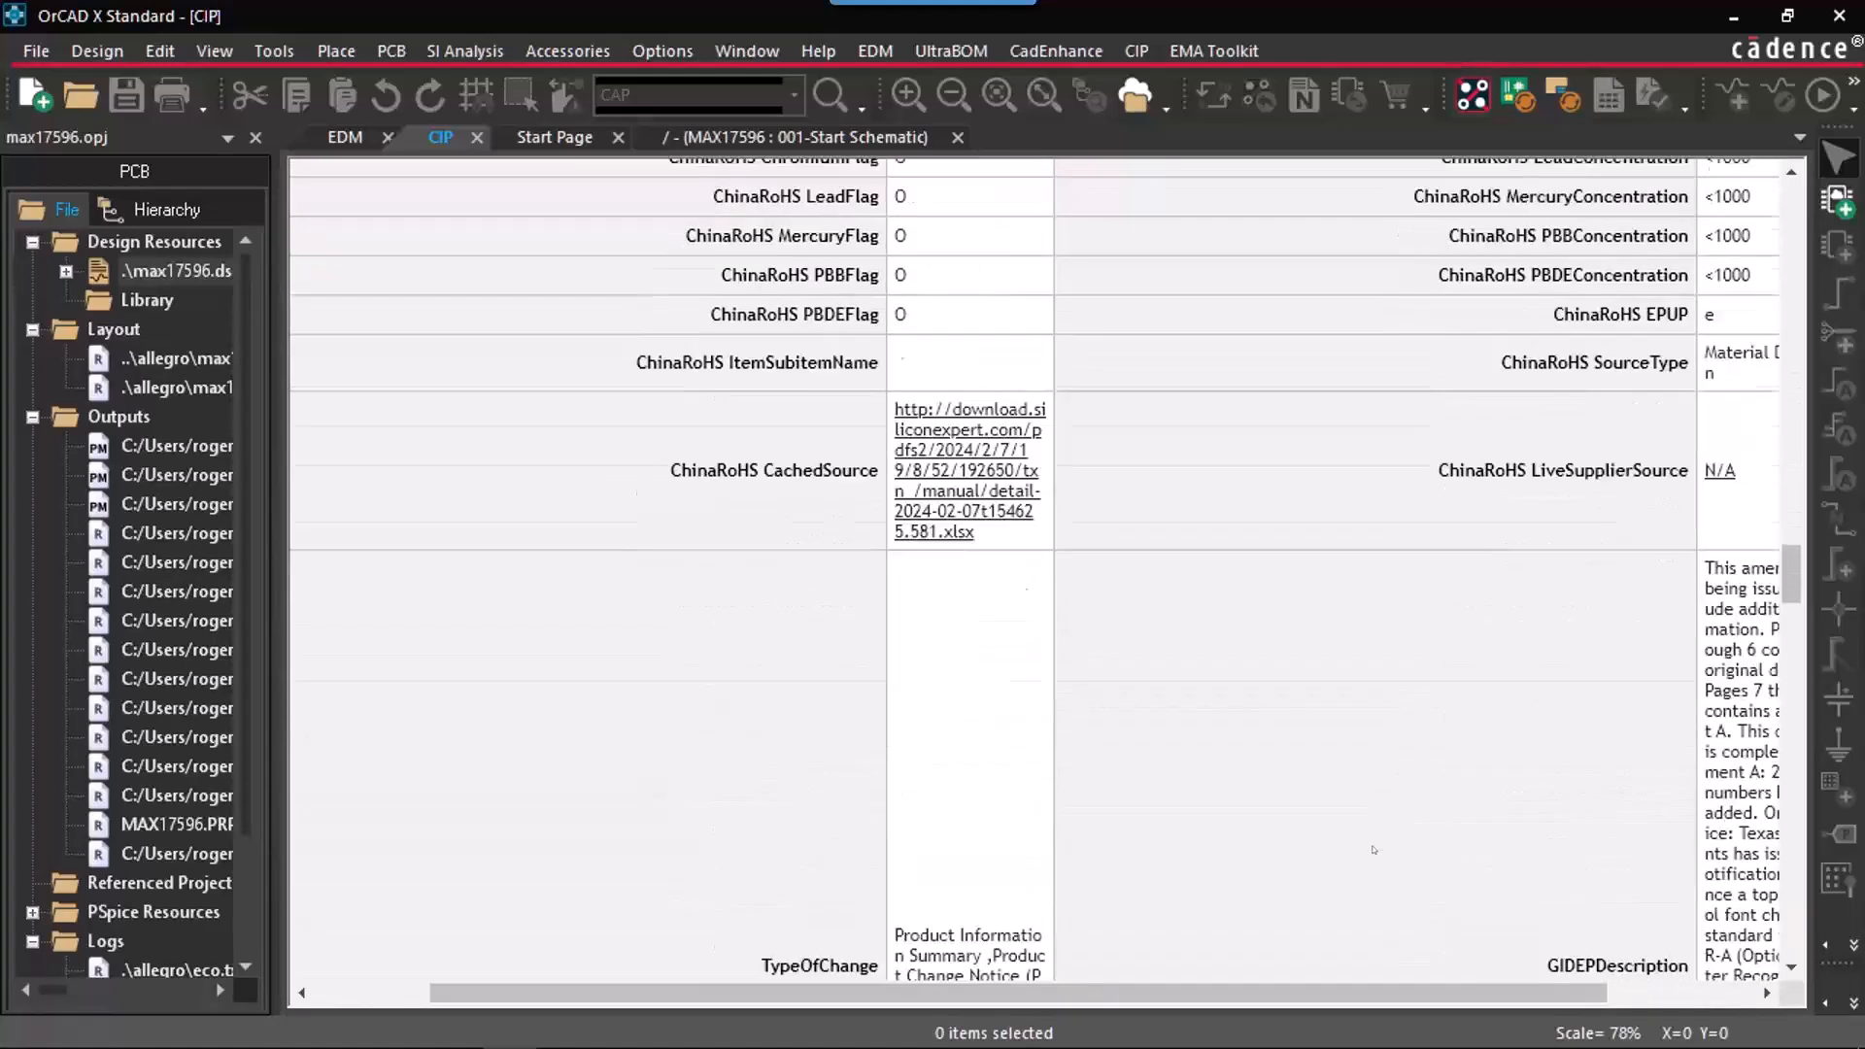
{"action": "scroll", "coordinate": [1373, 850], "scroll_direction": "down", "scroll_amount": 13}
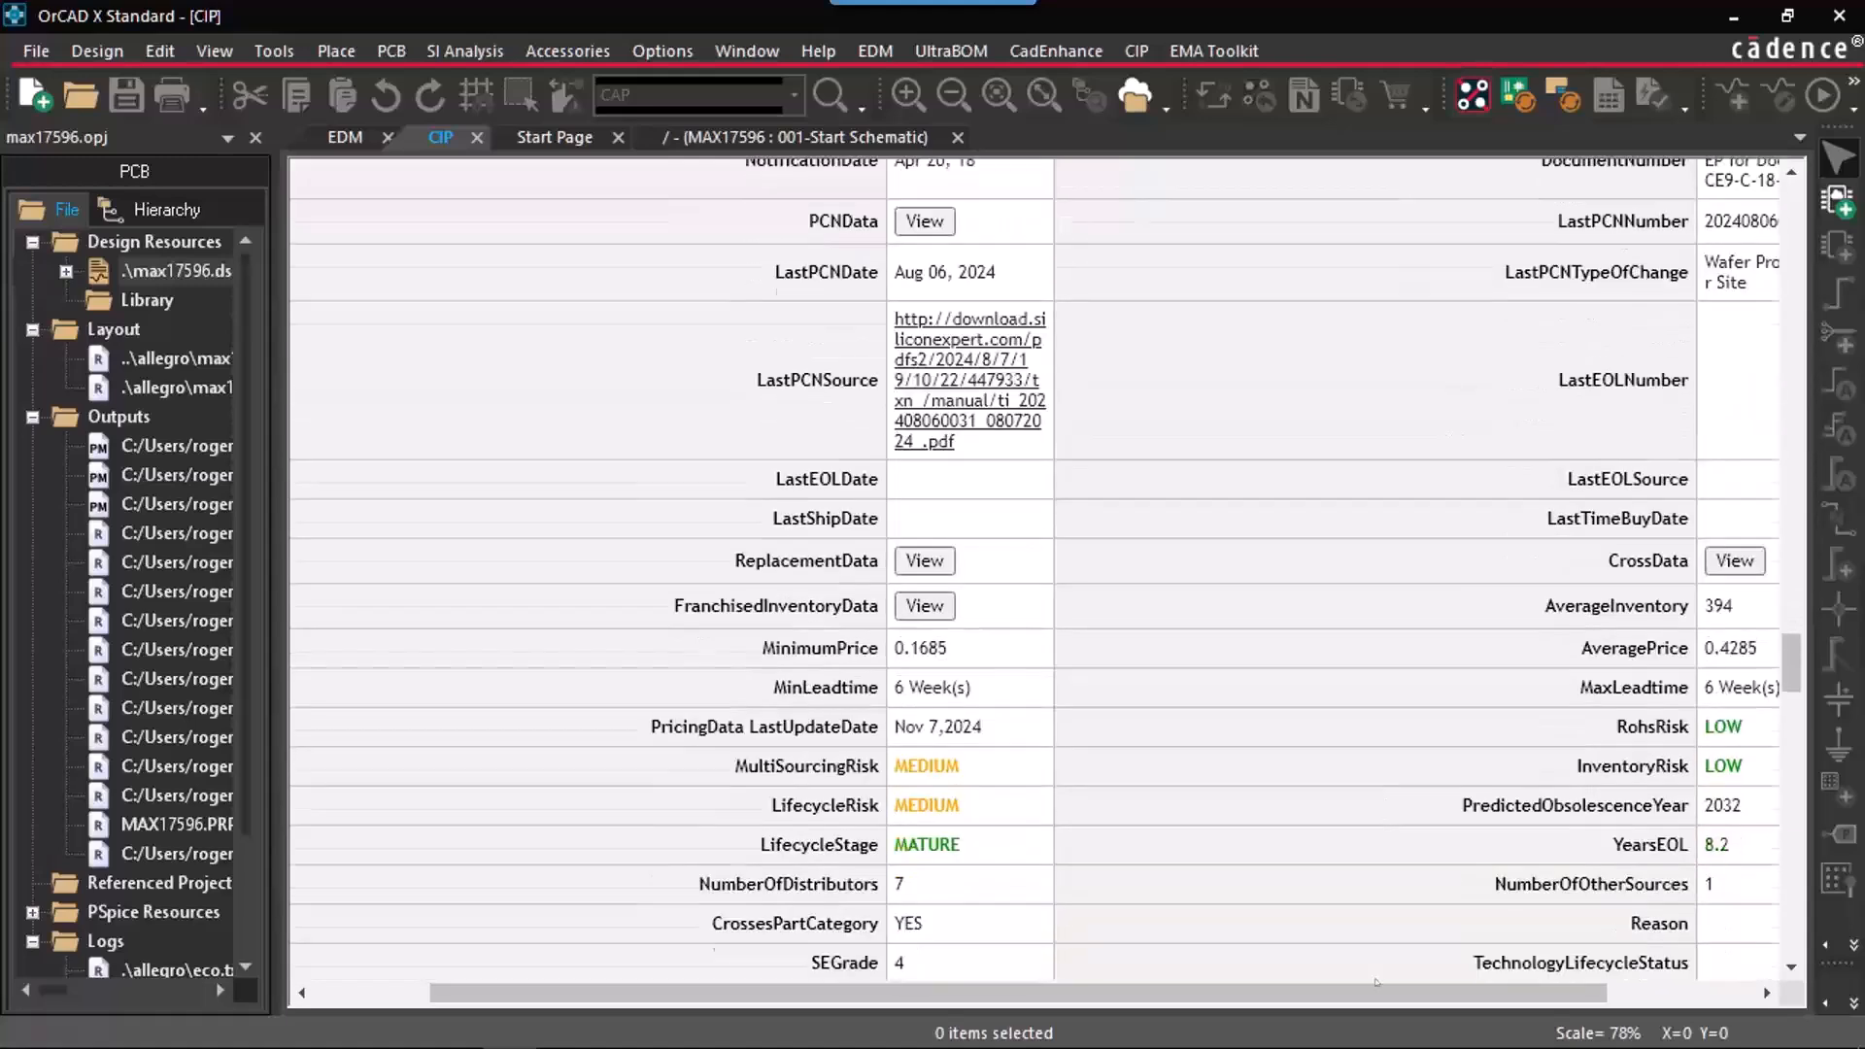
{"action": "left_click_drag", "start_coordinate": [1376, 992], "coordinate": [1500, 992]}
Step: Highlight the part's minimum and maximum lead times, then review its franchised inventory data and close the list
{"action": "left_click_drag", "start_coordinate": [1620, 693], "coordinate": [608, 703]}
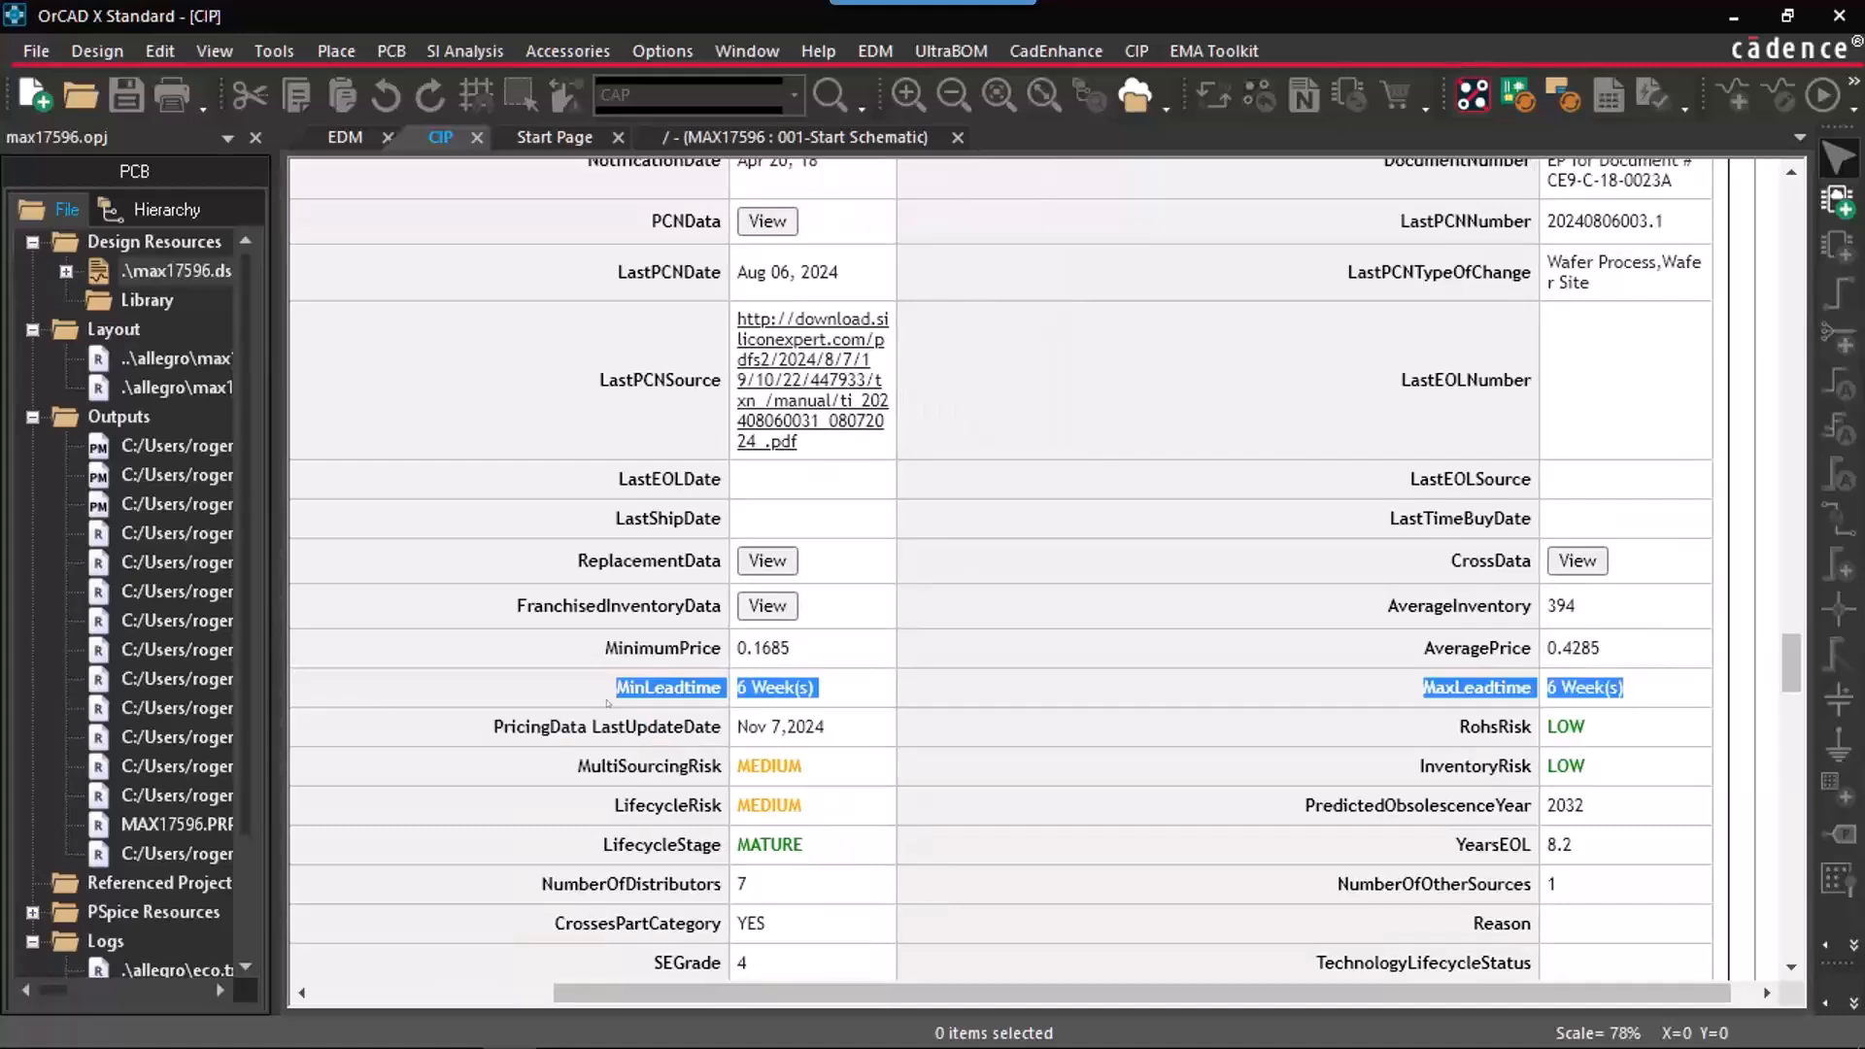
{"action": "left_click", "coordinate": [1371, 671]}
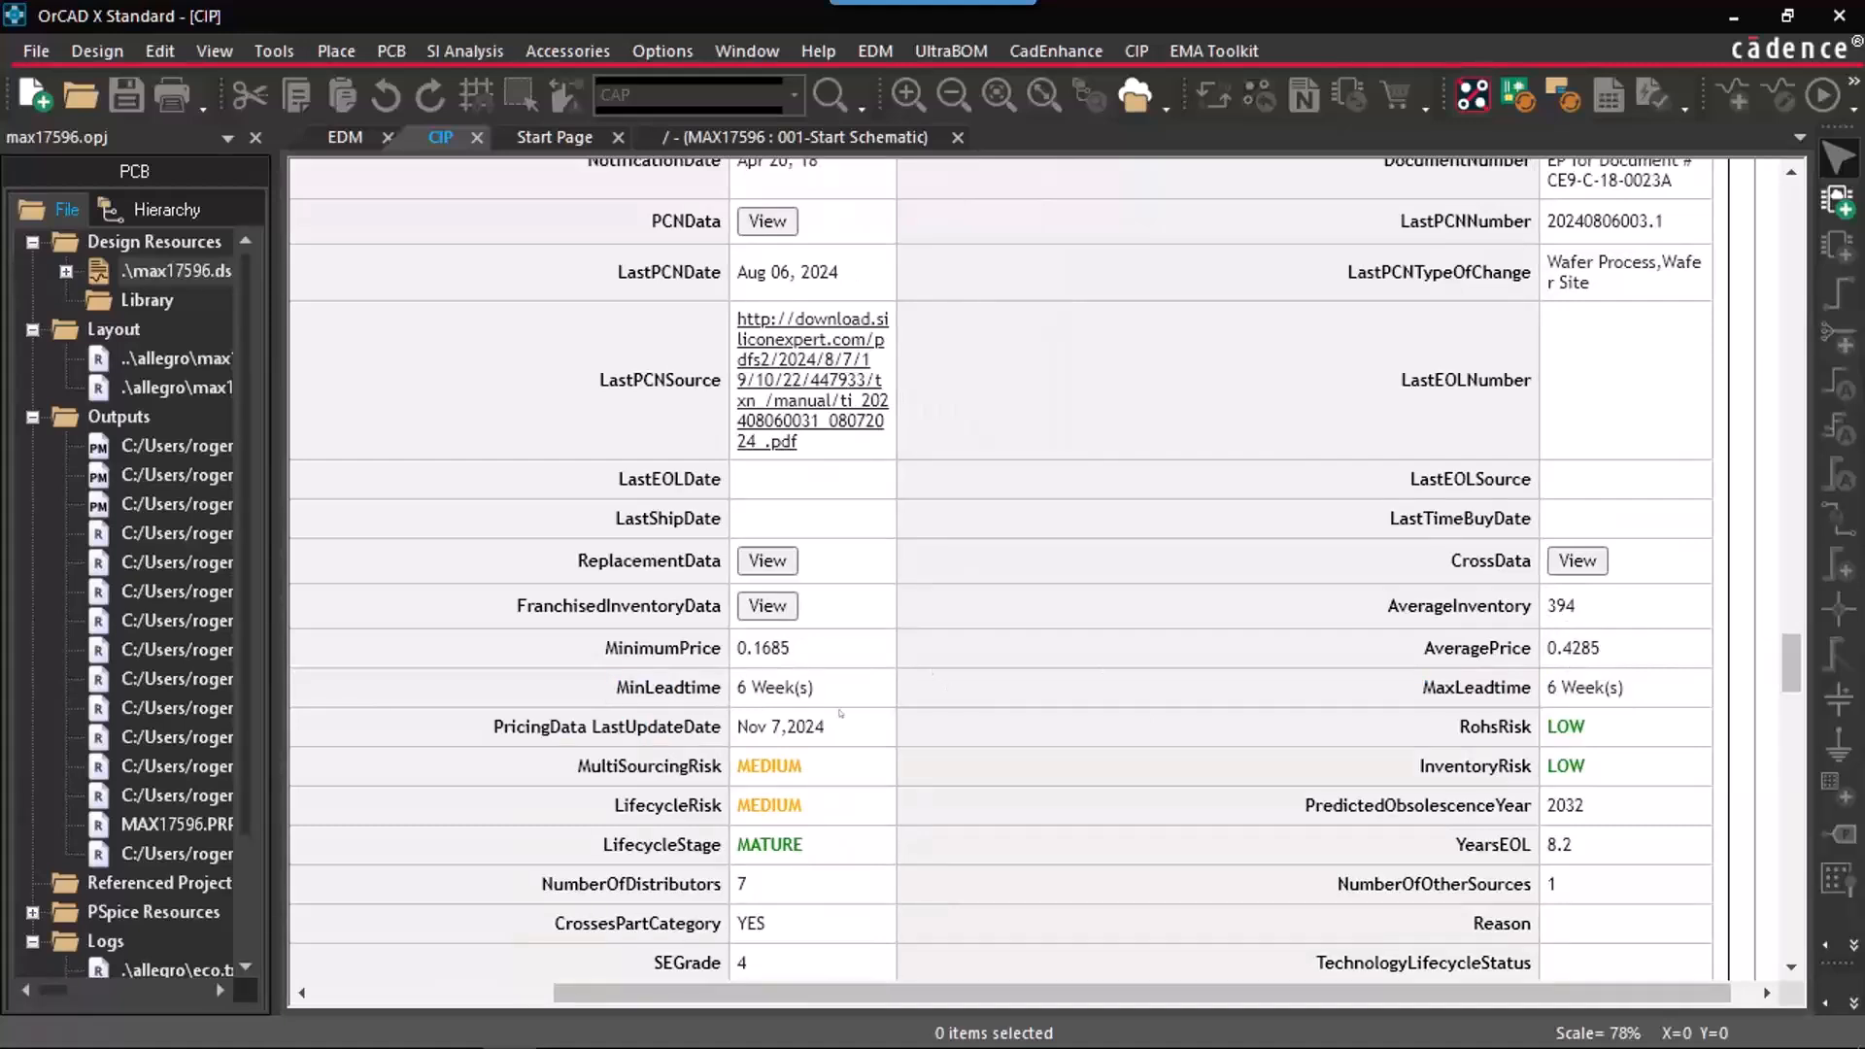
{"action": "left_click", "coordinate": [767, 605]}
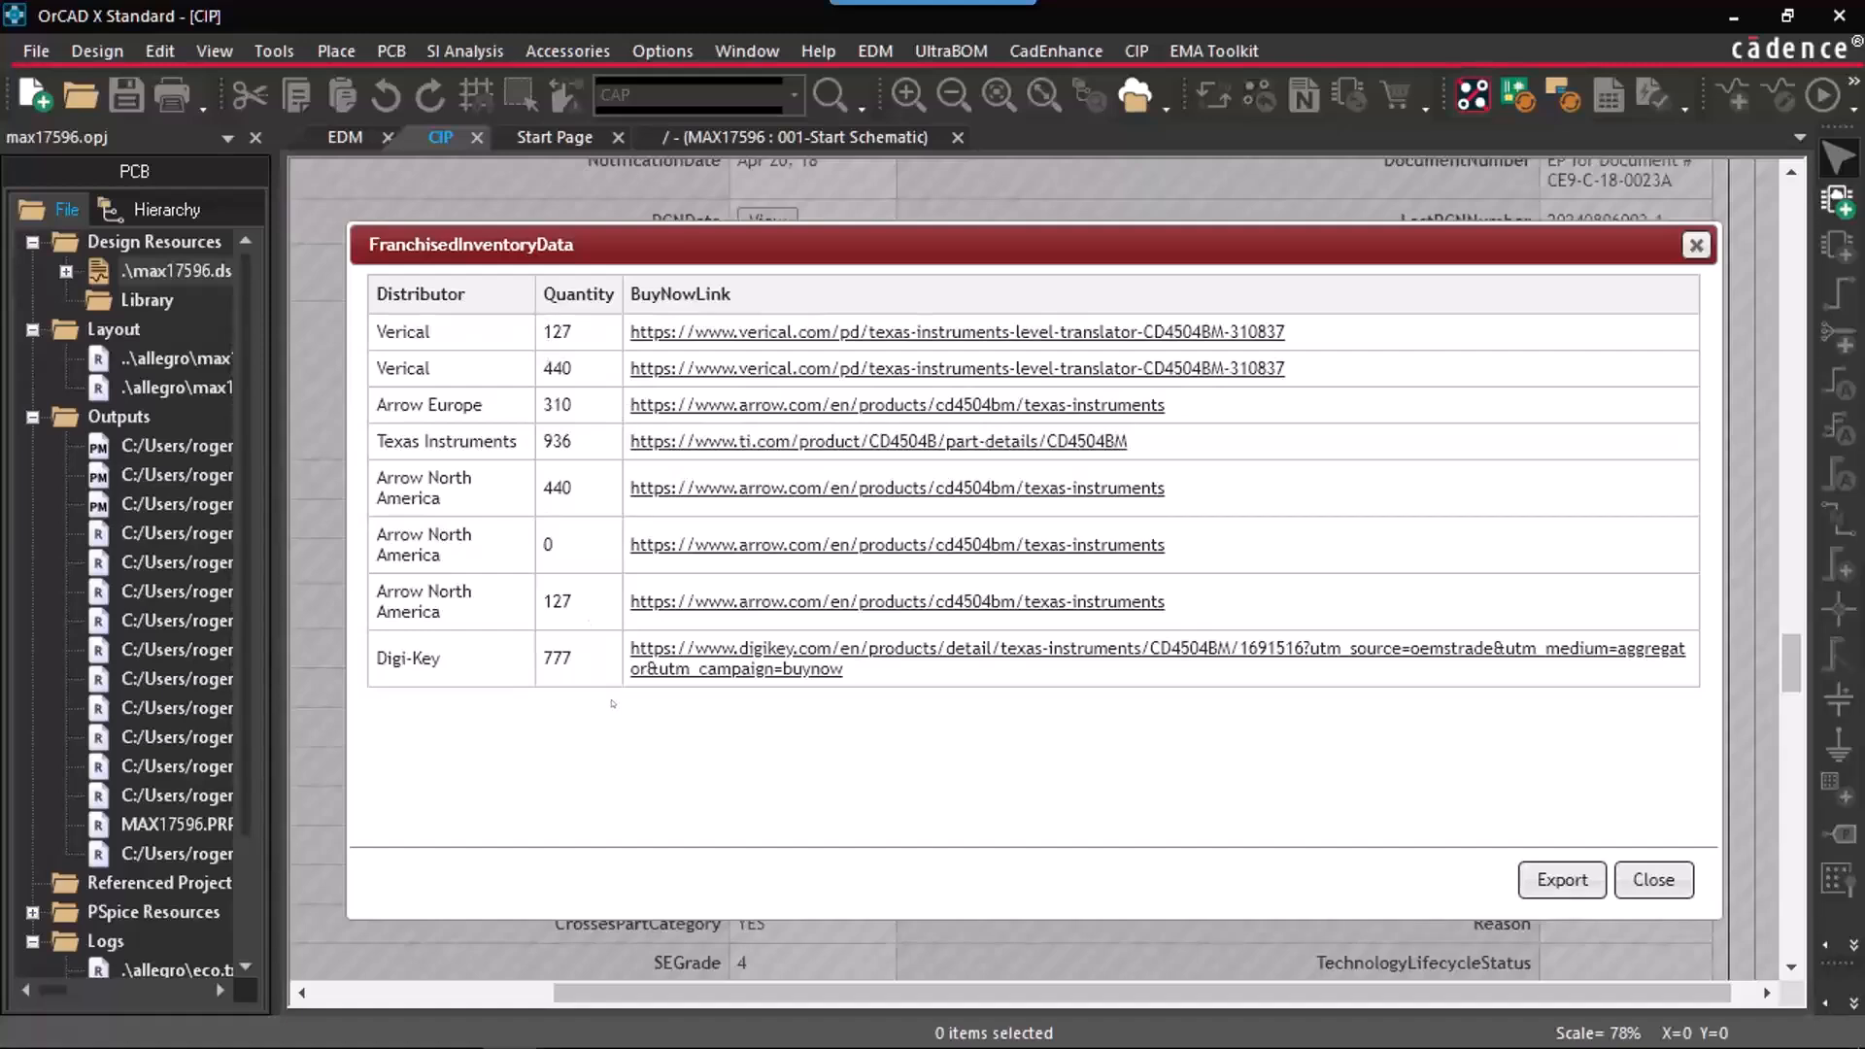
{"action": "left_click", "coordinate": [1672, 877]}
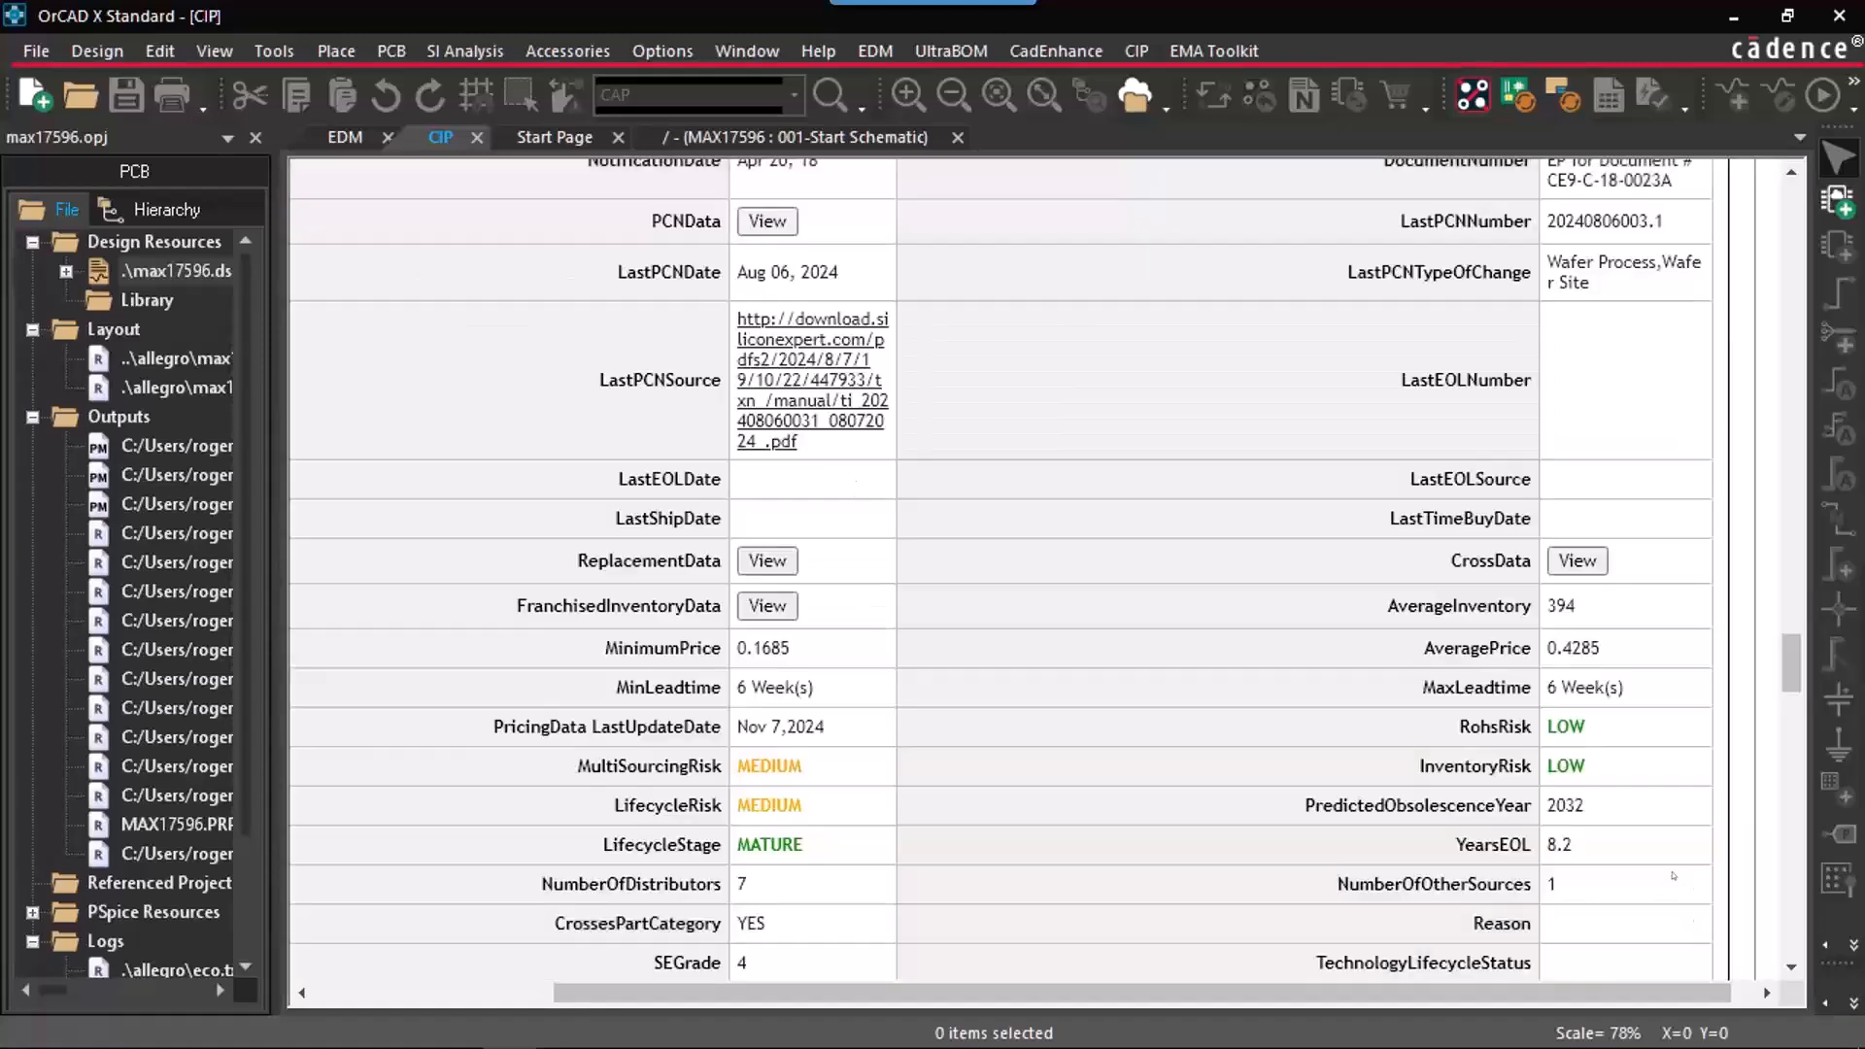